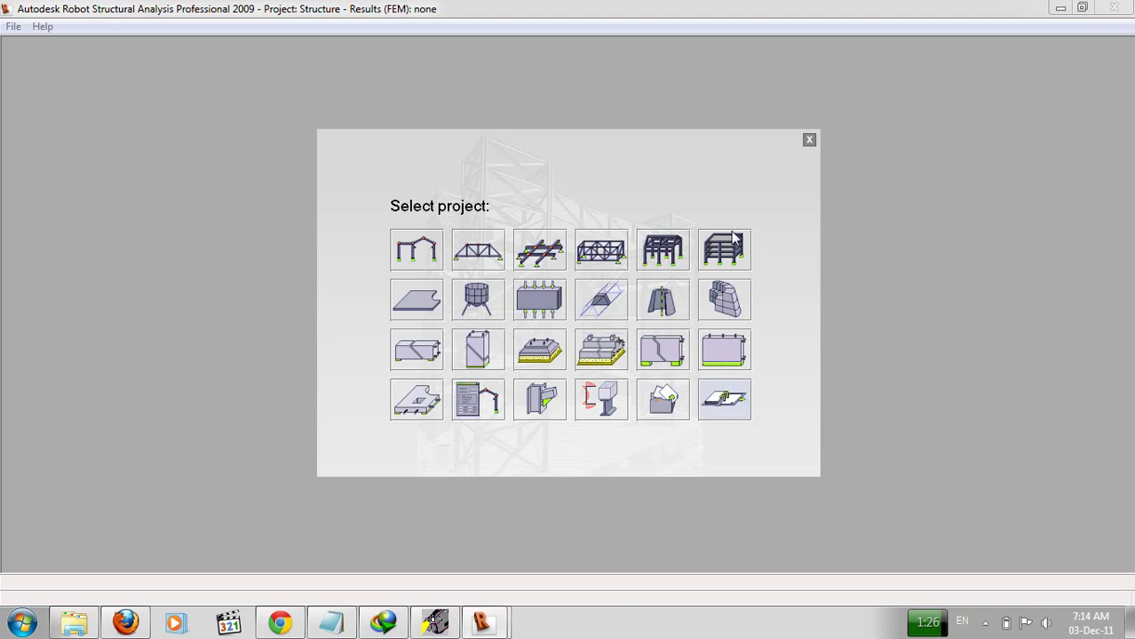
Start a new shell design project and activate selection mode in the empty model view.
click(481, 302)
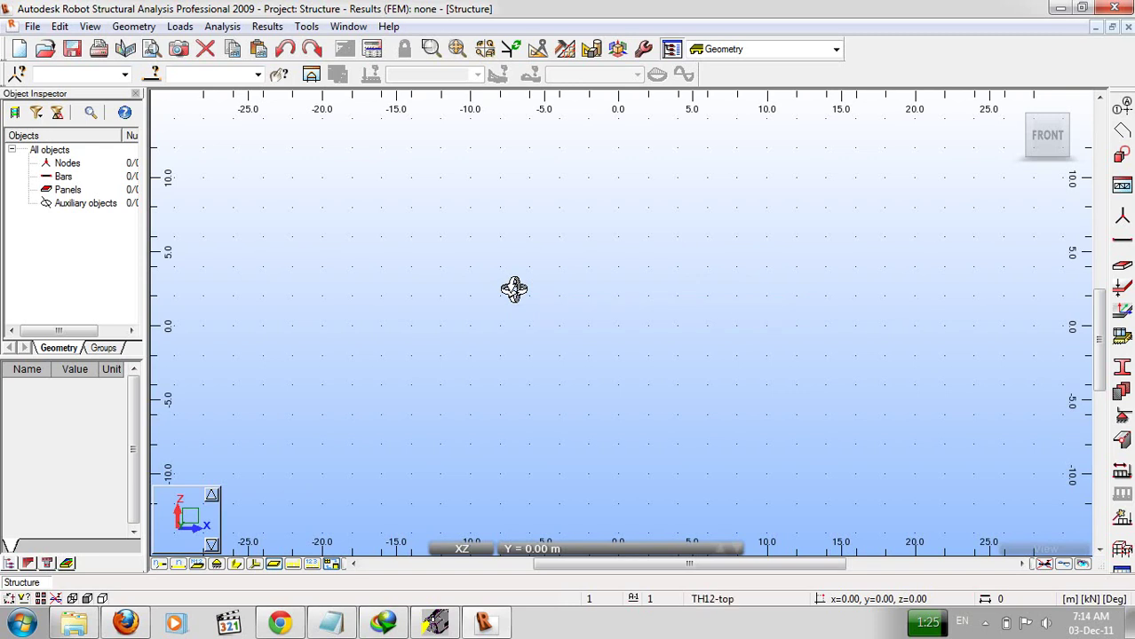
right_click(579, 270)
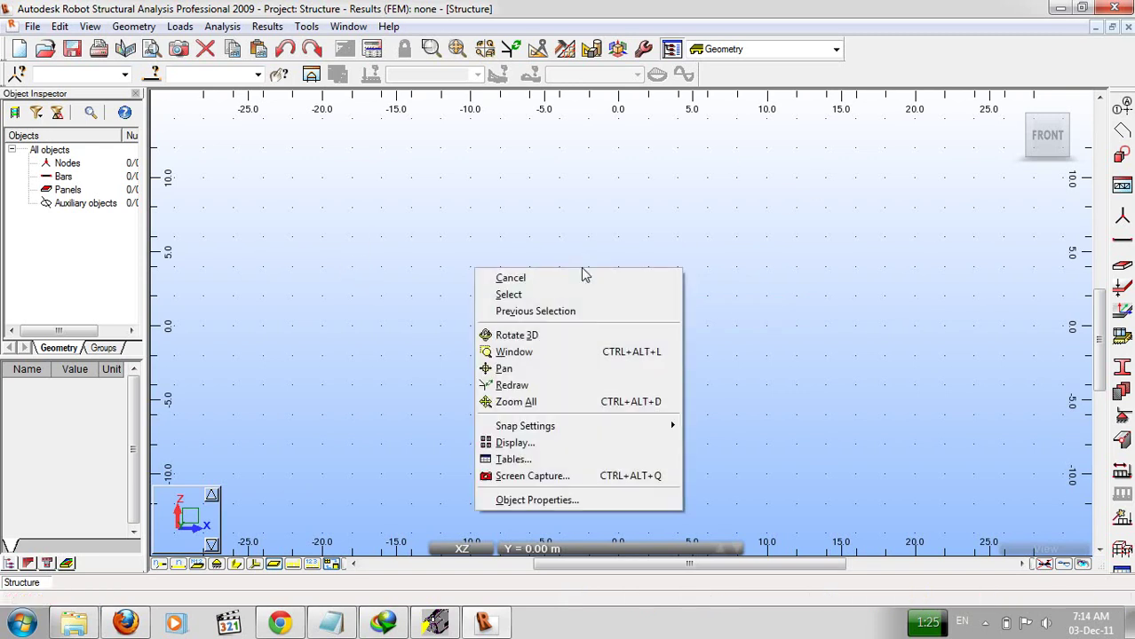
click(606, 297)
right_click(611, 258)
click(617, 286)
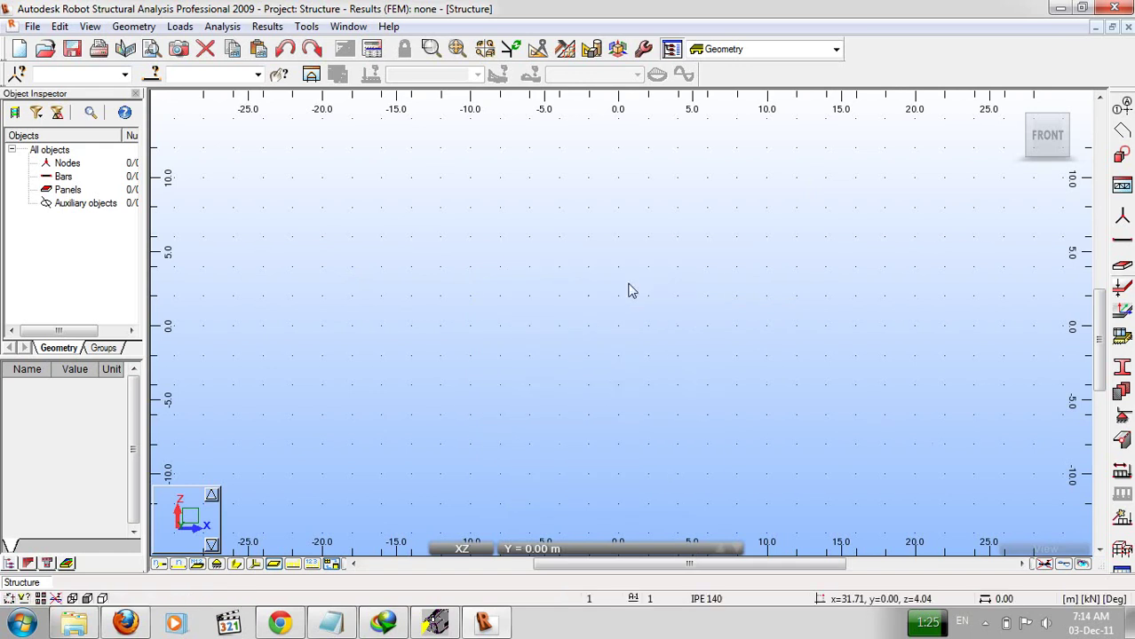
Start defining the structural axes and insert X axes from position 0.00 with one repetition at a 3 m distance.
click(1122, 108)
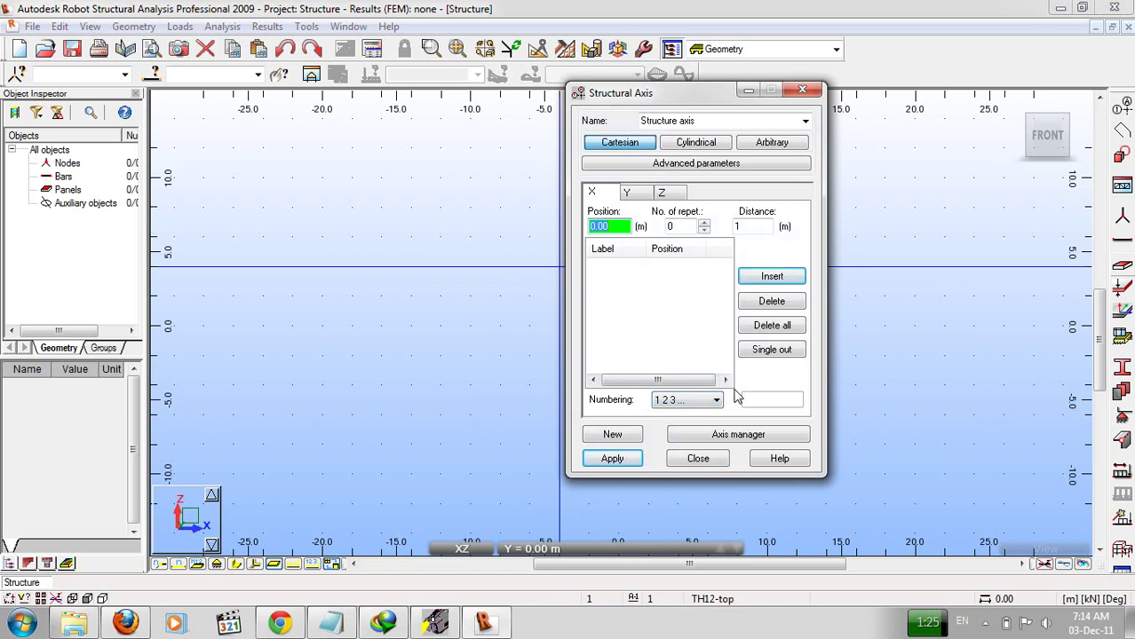
click(702, 222)
click(753, 228)
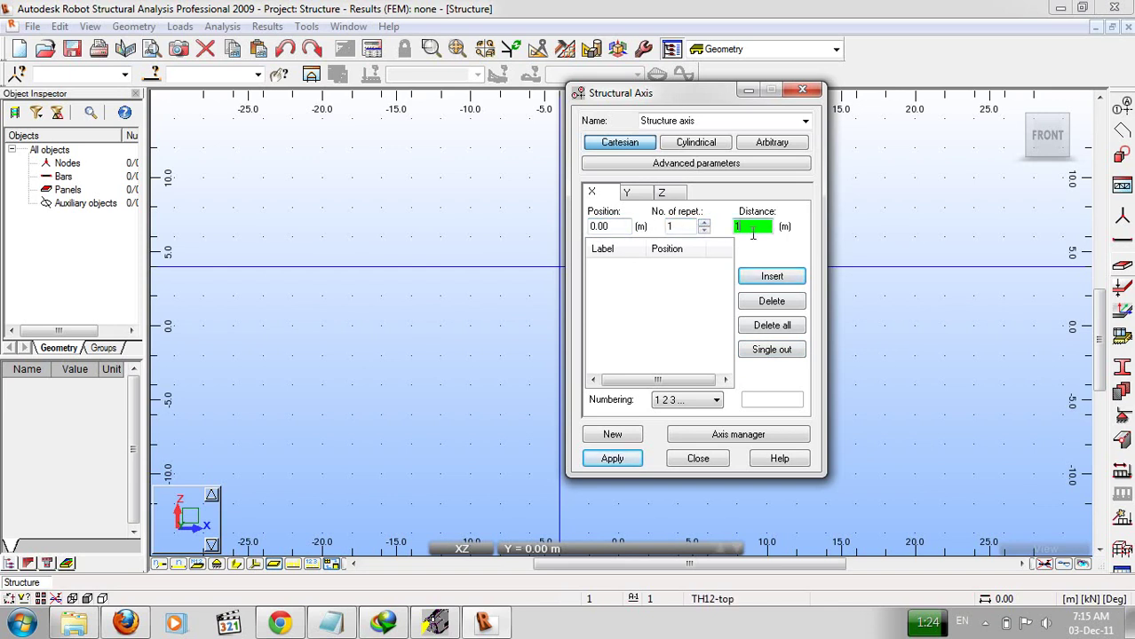
text(3)
click(769, 276)
Extend the X axes from position 3.00 with ten repetitions at a 4 m distance.
click(749, 225)
drag(748, 225, 733, 225)
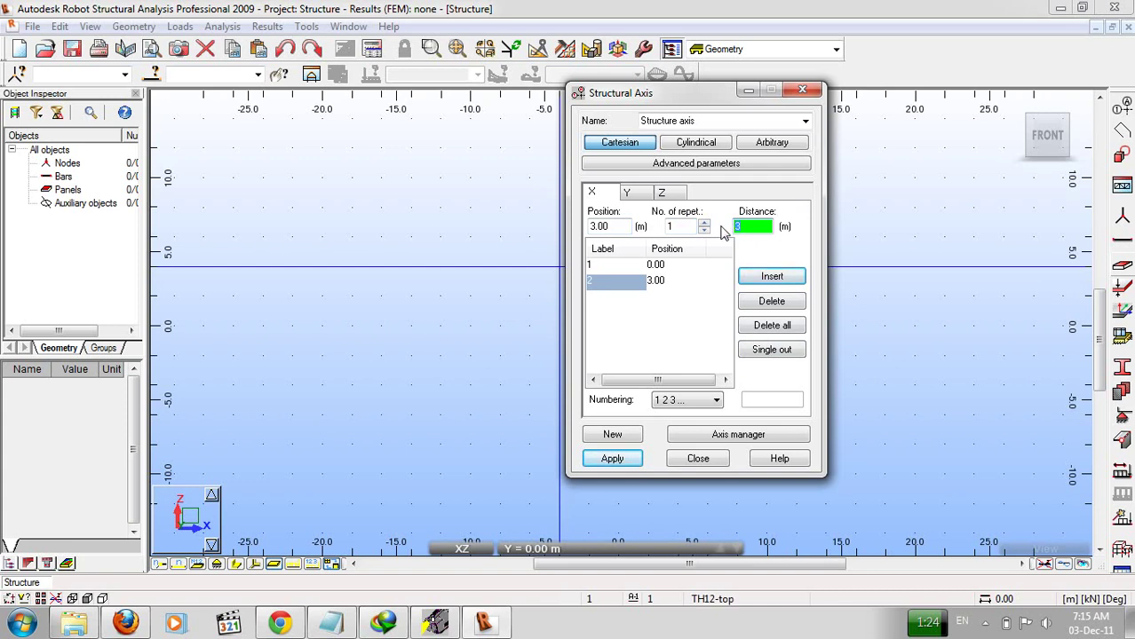
click(675, 227)
text(10)
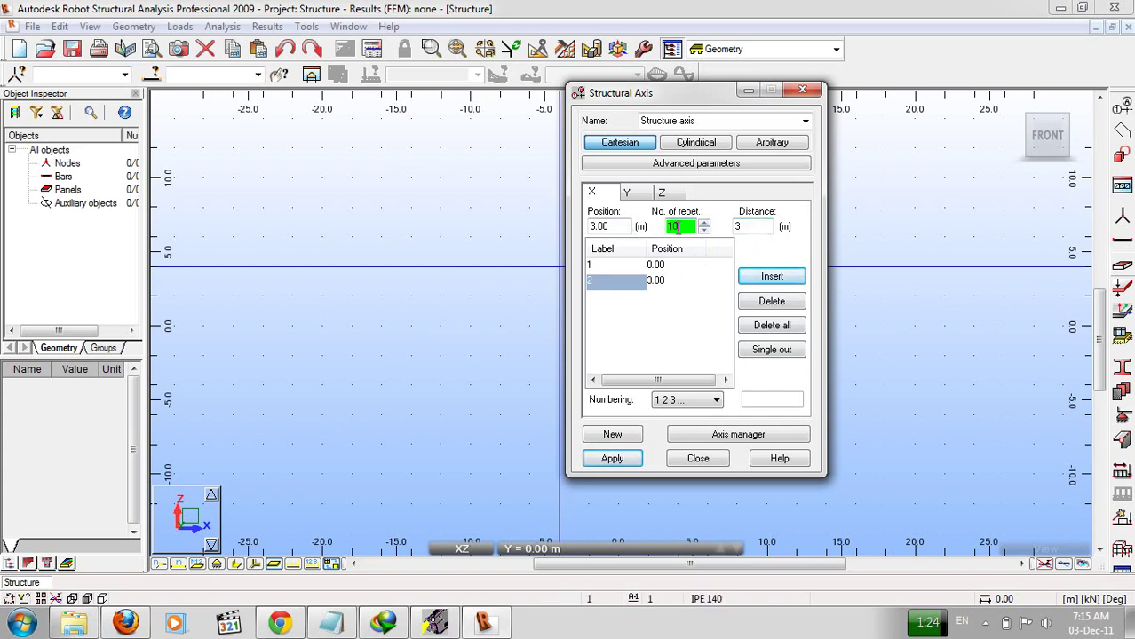
key(Tab)
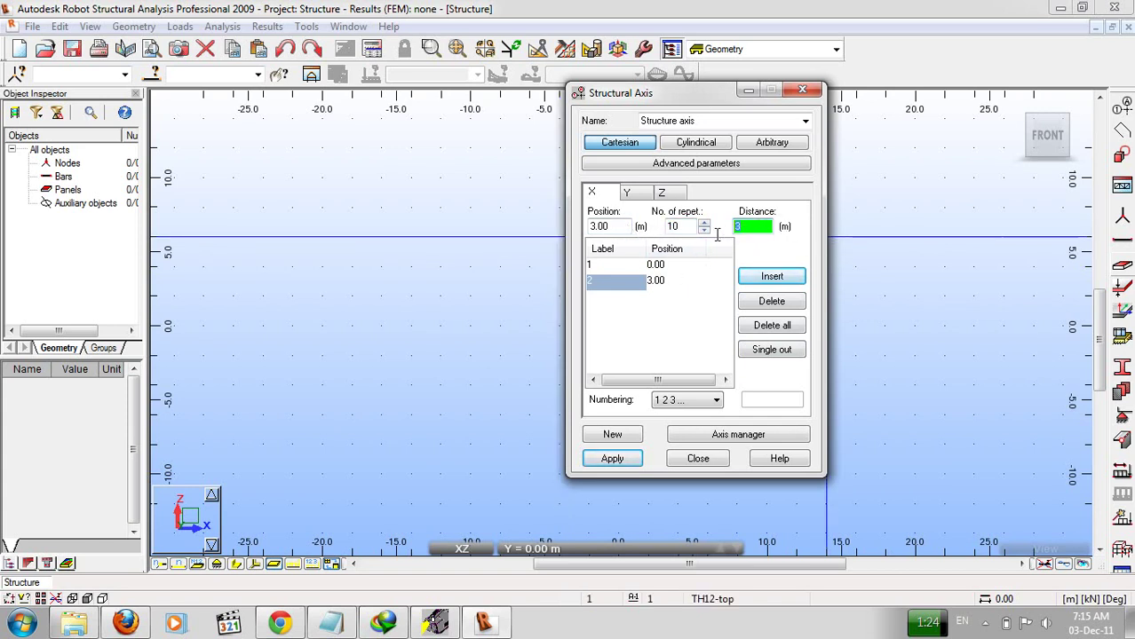
text(4)
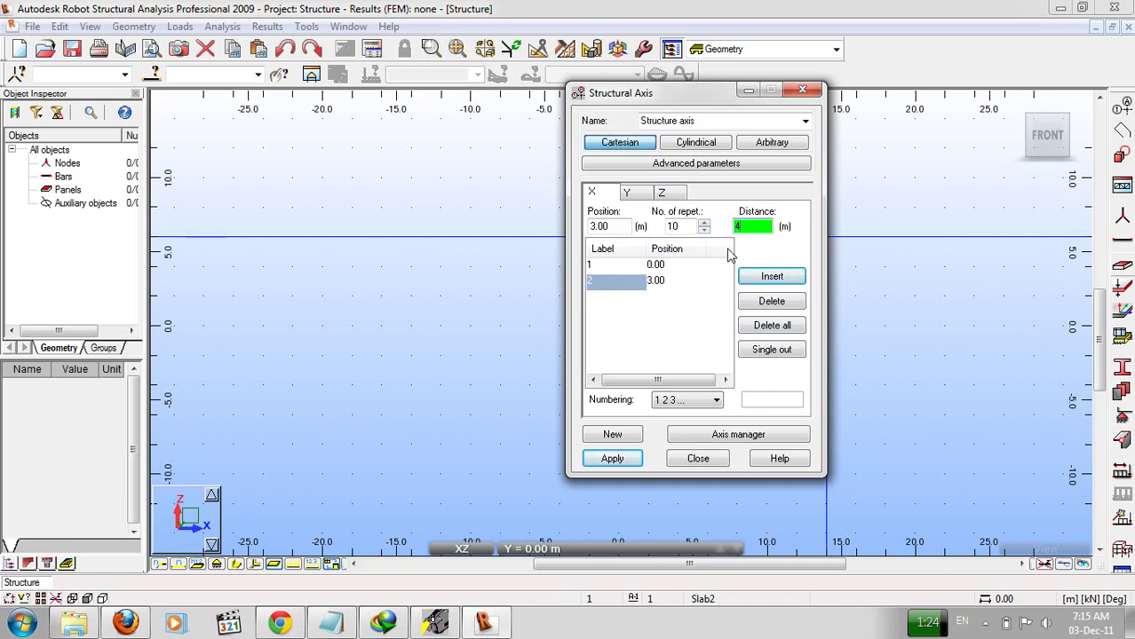
click(756, 279)
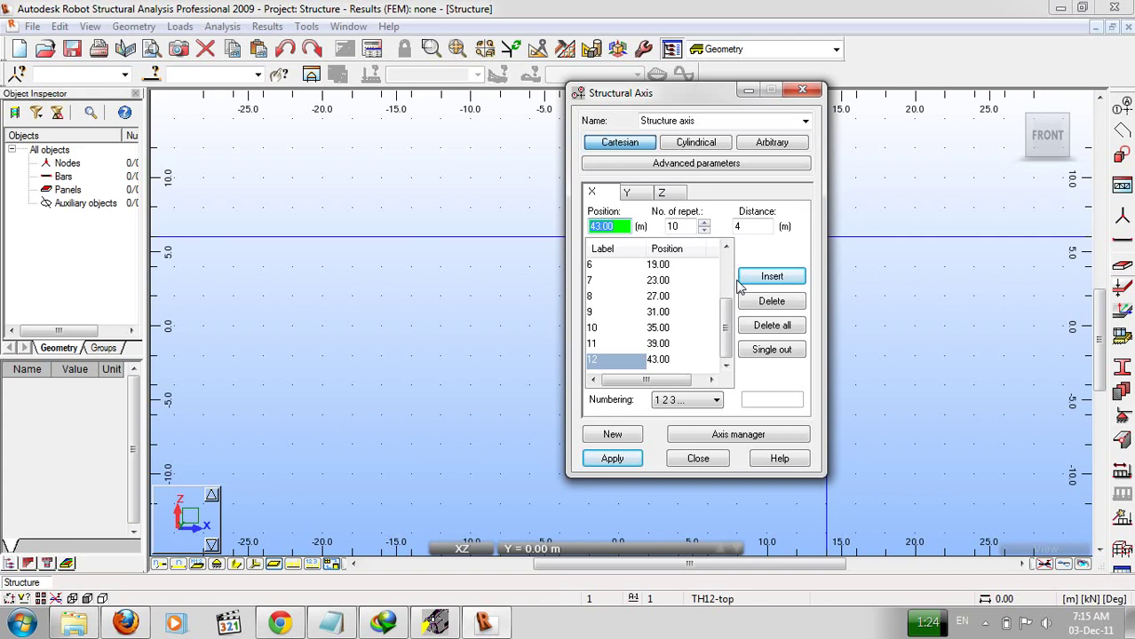
Insert Y axes from position 0.00 with two repetitions at a 2 m distance, using A B C numbering.
click(641, 195)
click(673, 226)
text(2)
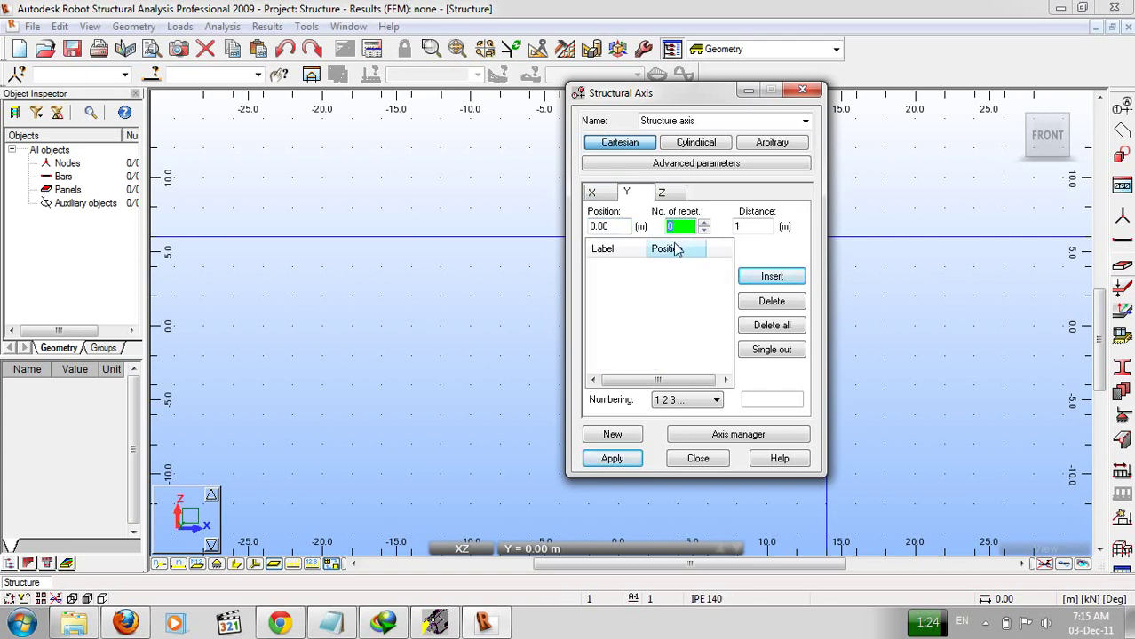
double_click(762, 226)
text(2)
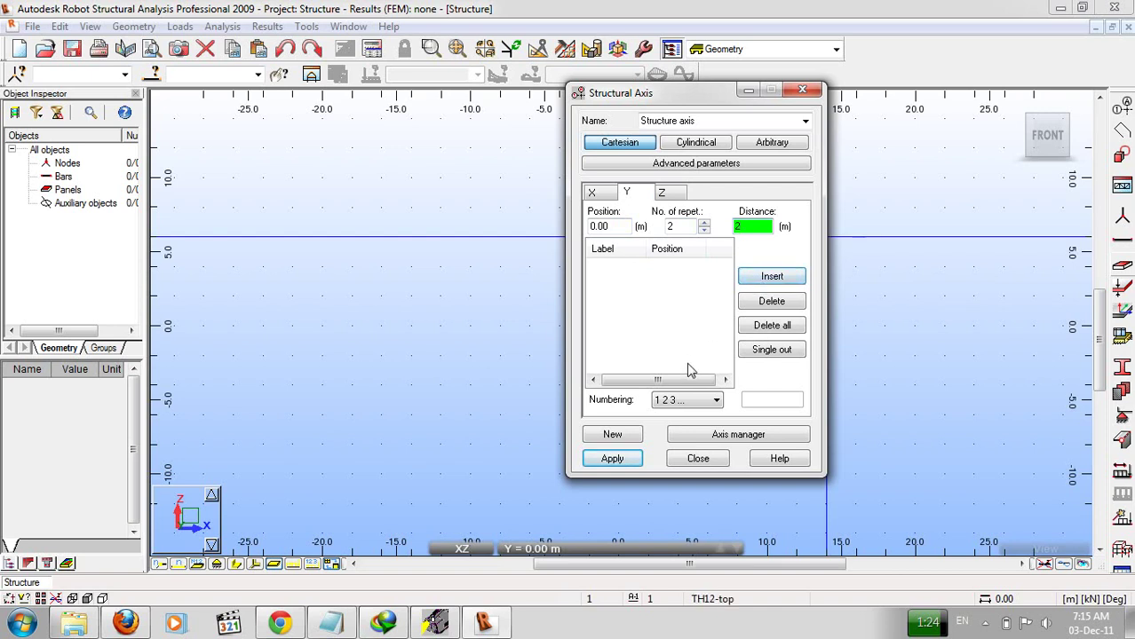
click(715, 401)
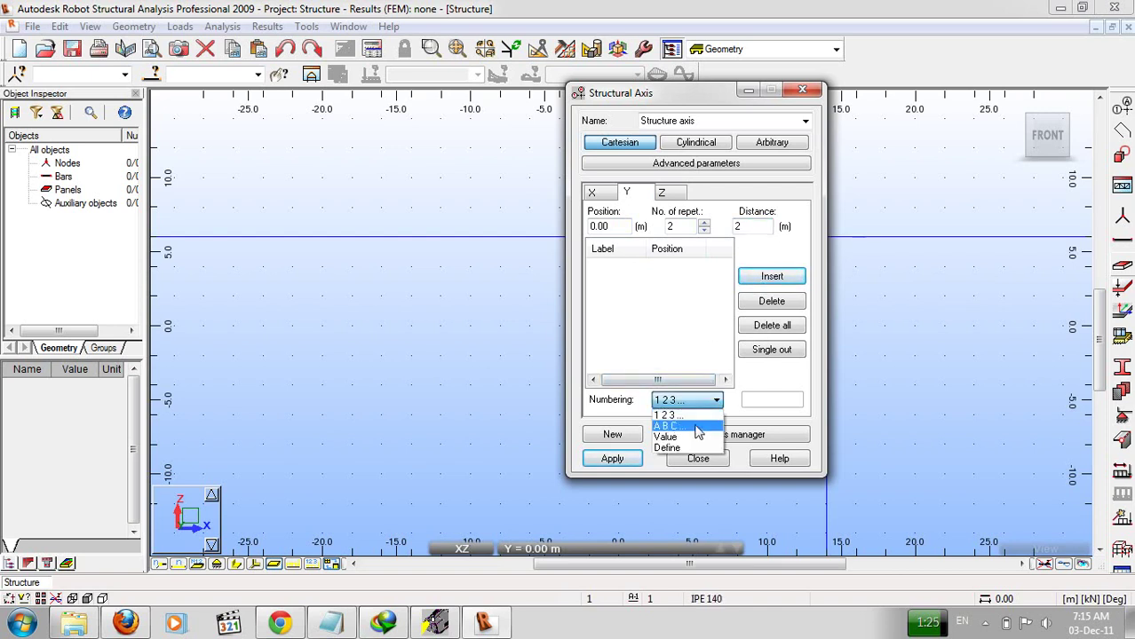
click(697, 427)
click(763, 276)
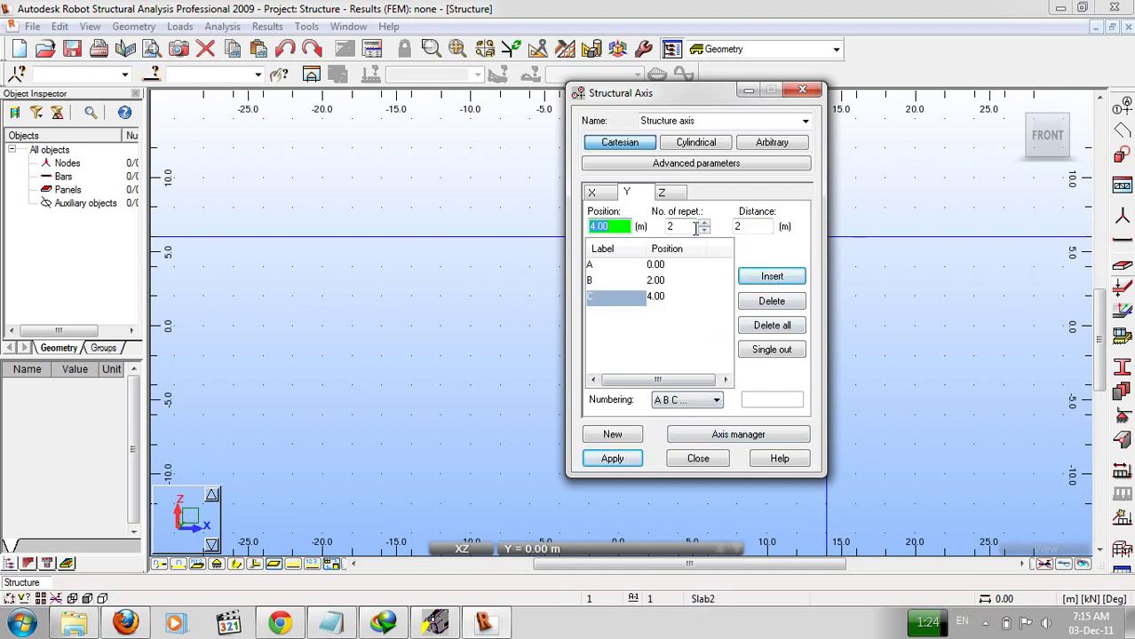
Extend the Y axes from position 4.00 with two repetitions at a 3.5 m distance.
click(755, 229)
text(3)
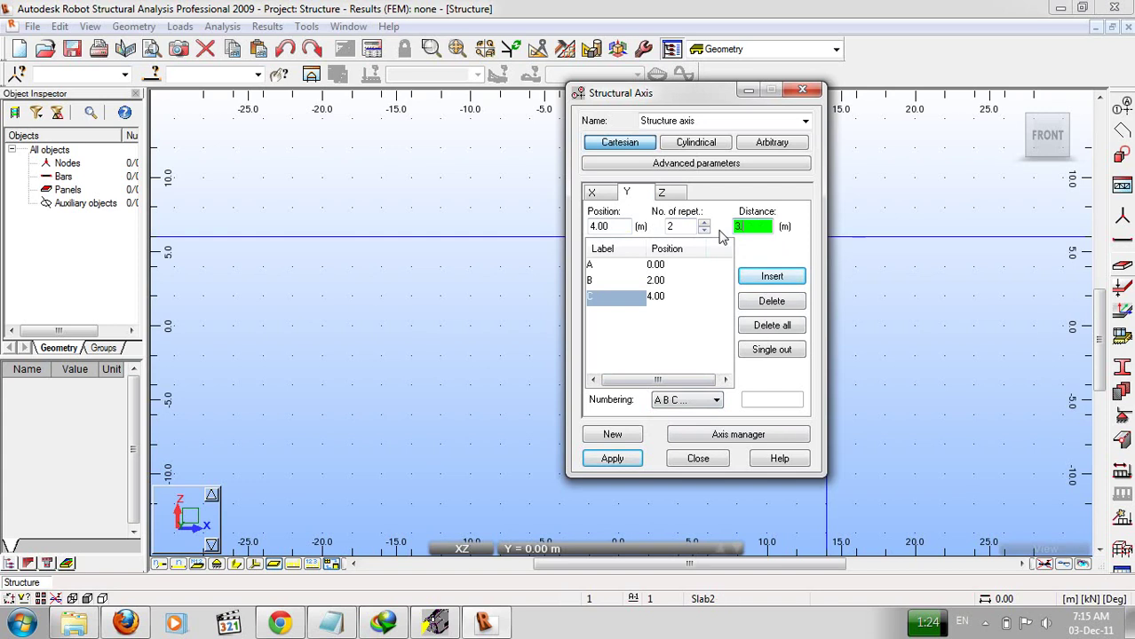
text(.5)
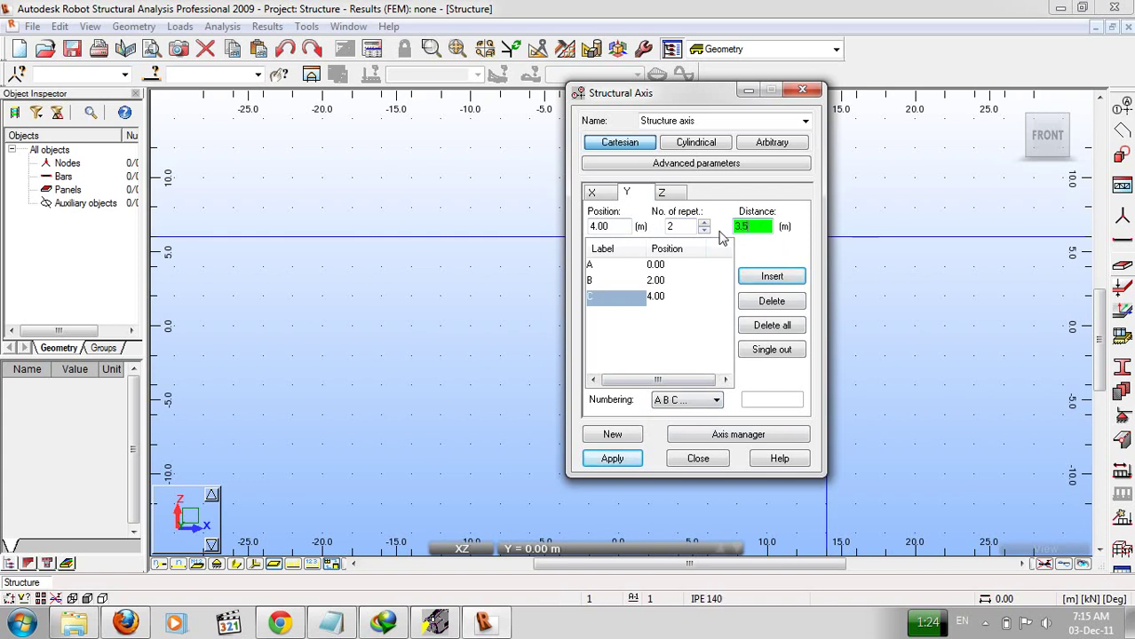
click(772, 277)
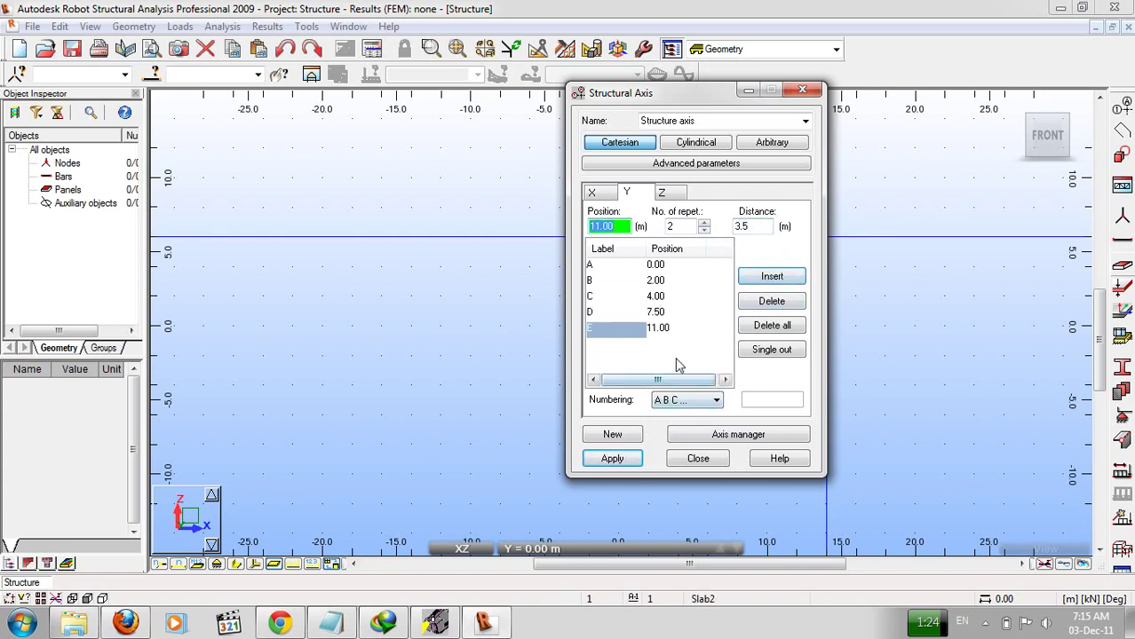
Set the Z axis numbering to Define with the custom label format Level%+v.
click(680, 194)
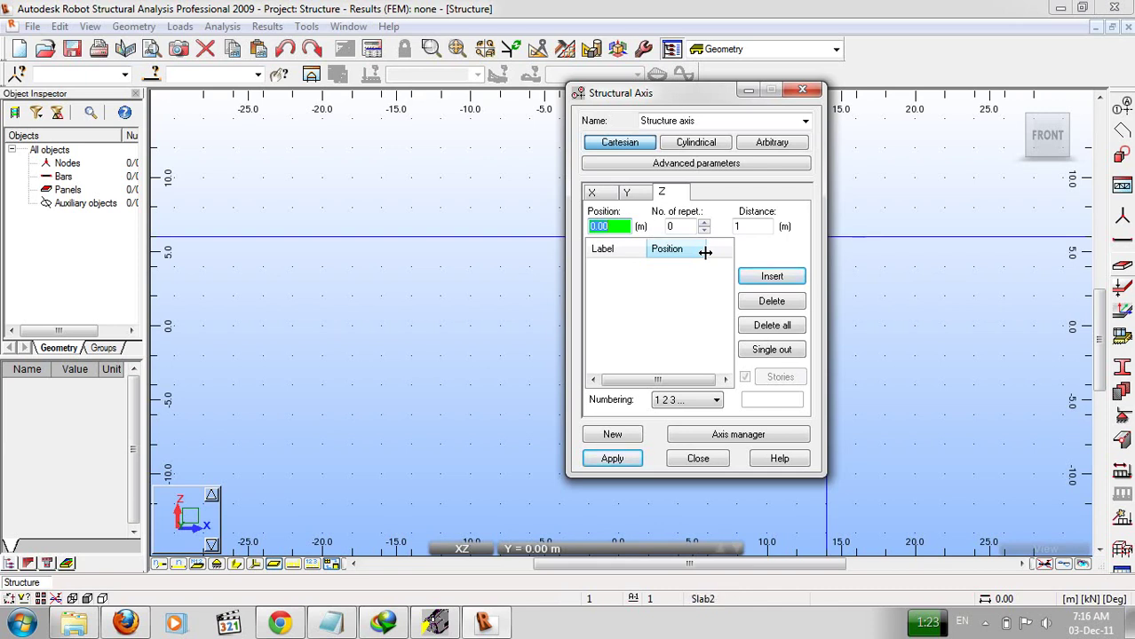
click(705, 404)
click(701, 437)
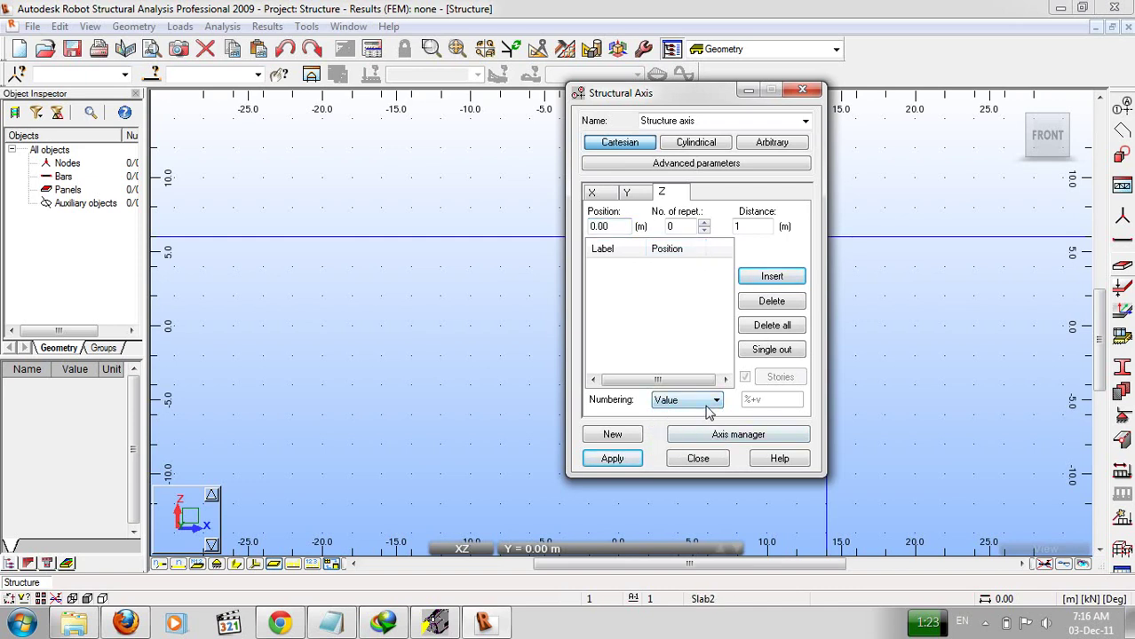
click(709, 402)
click(668, 447)
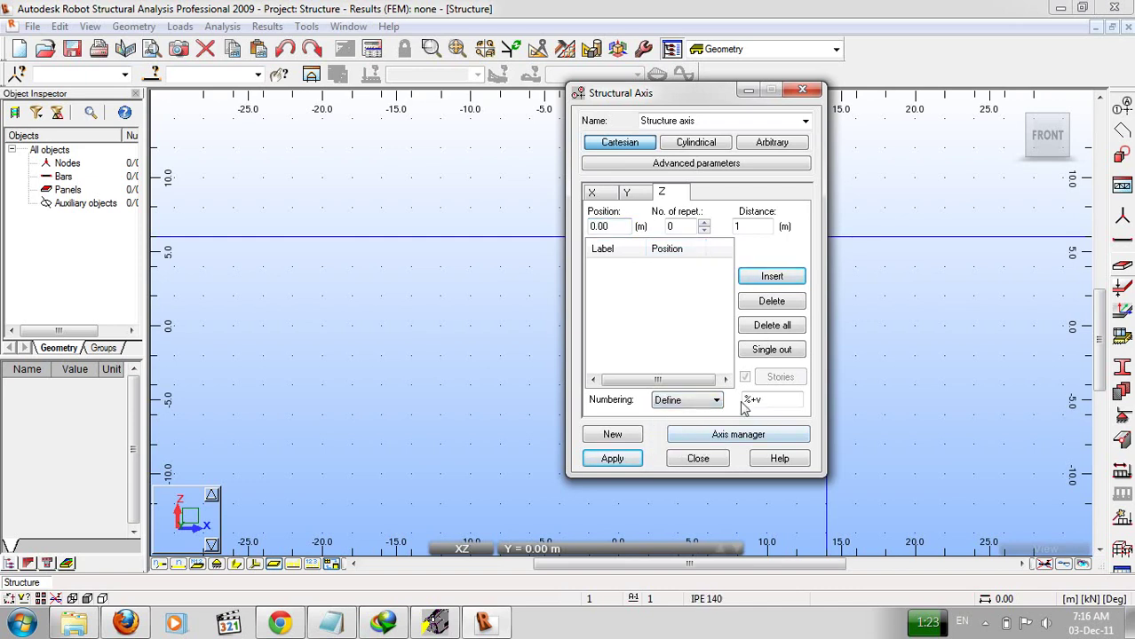
click(746, 399)
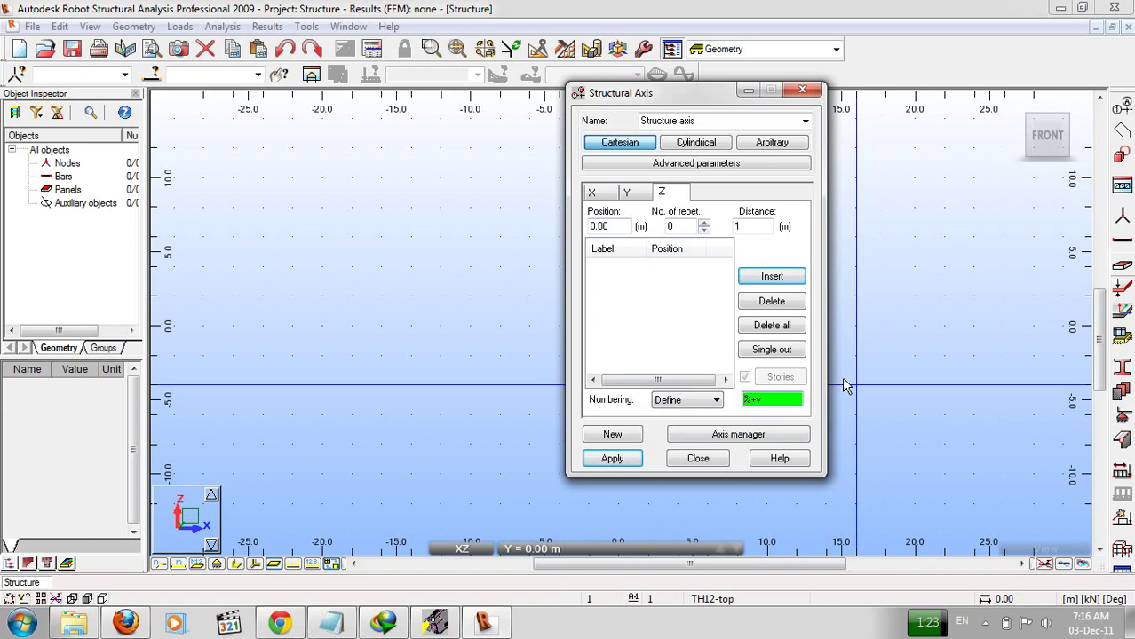
text(Levw)
key(BackSpace)
text(el)
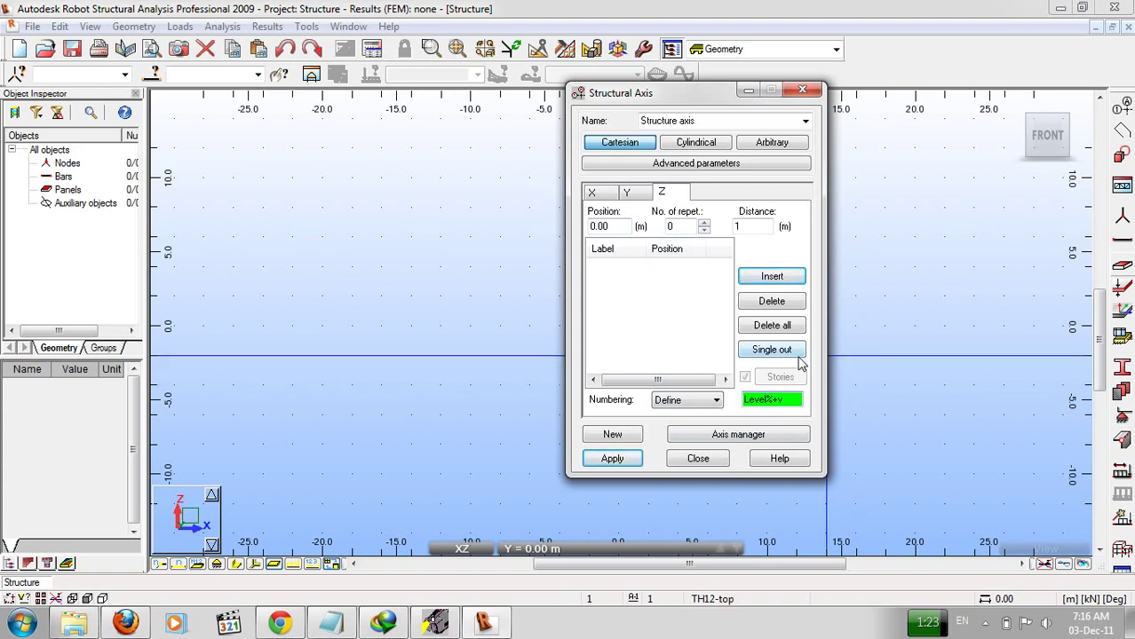
Insert two Z axis levels at positions -1.5 m and 0 m.
double_click(618, 227)
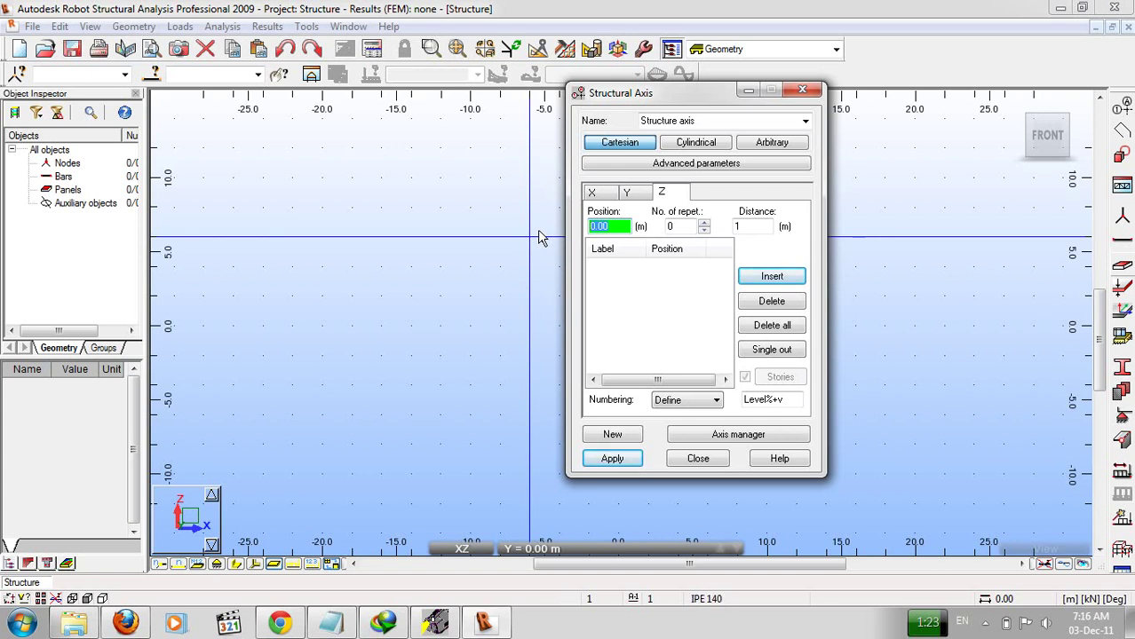
text(-1.5)
click(769, 277)
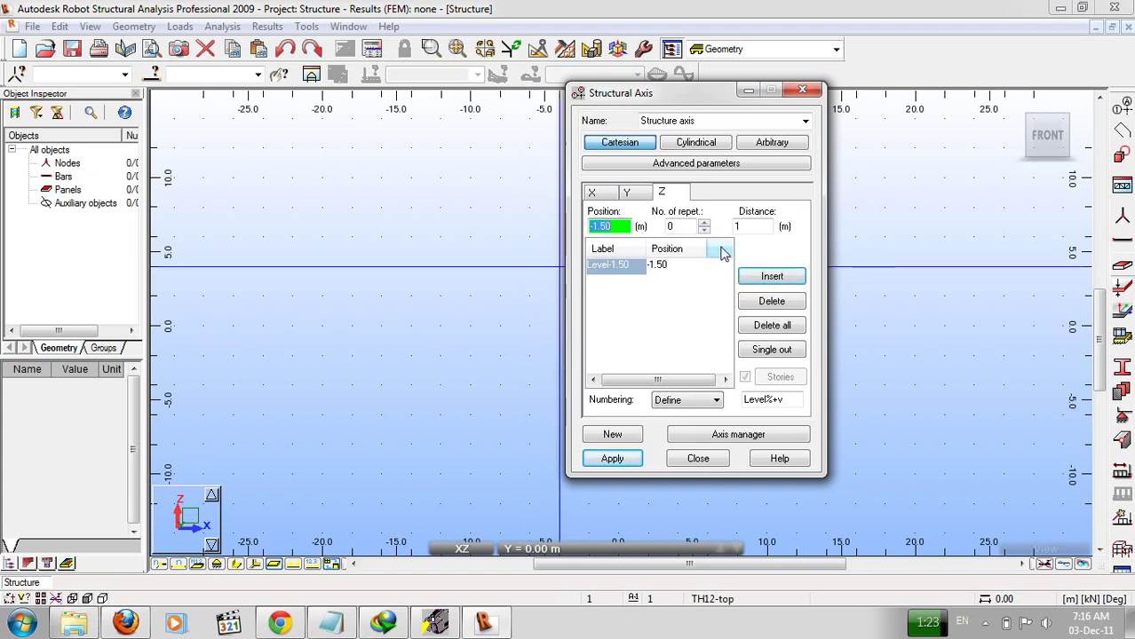
text(0)
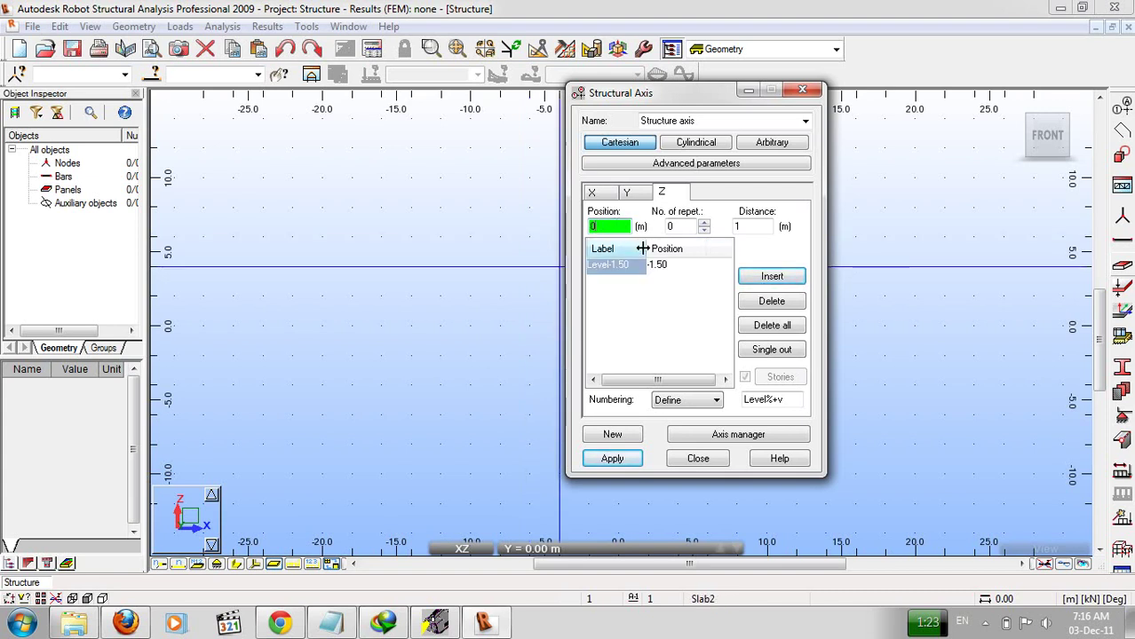
click(750, 279)
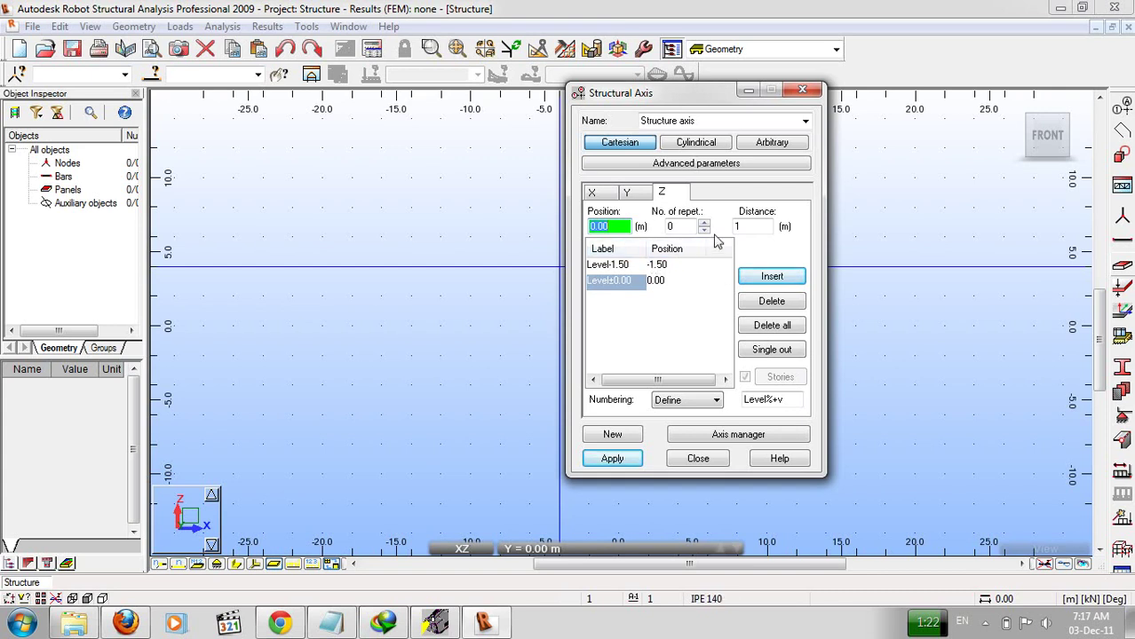
Insert a Z level above the 0.00 level with one repetition at a 3.25 m distance.
click(683, 227)
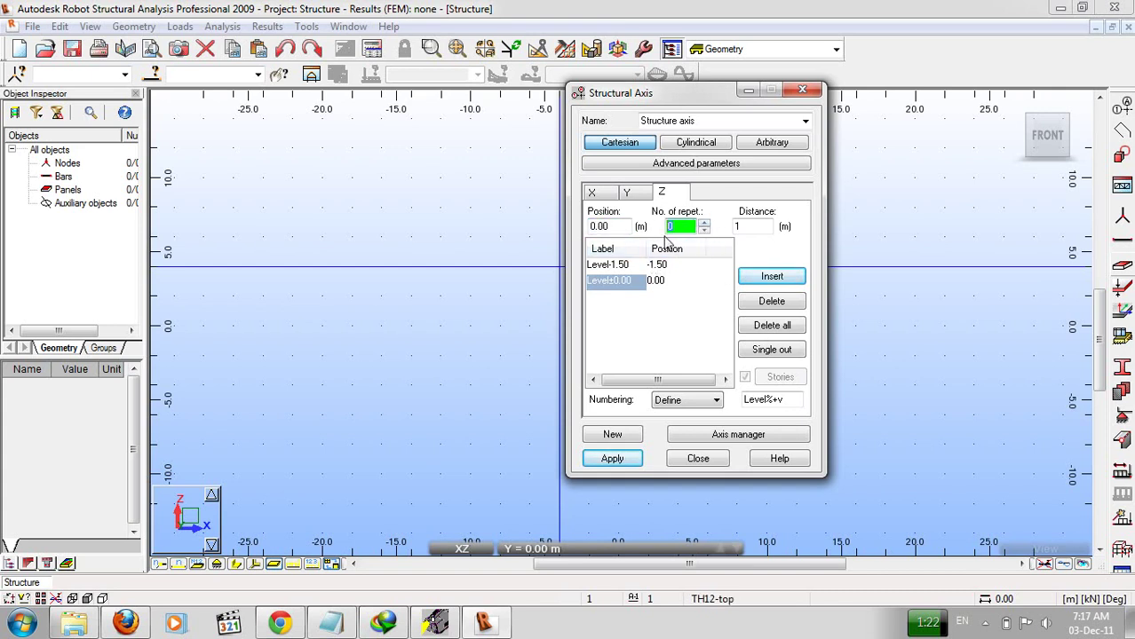
text(3)
key(BackSpace)
text(1)
click(753, 226)
text(3)
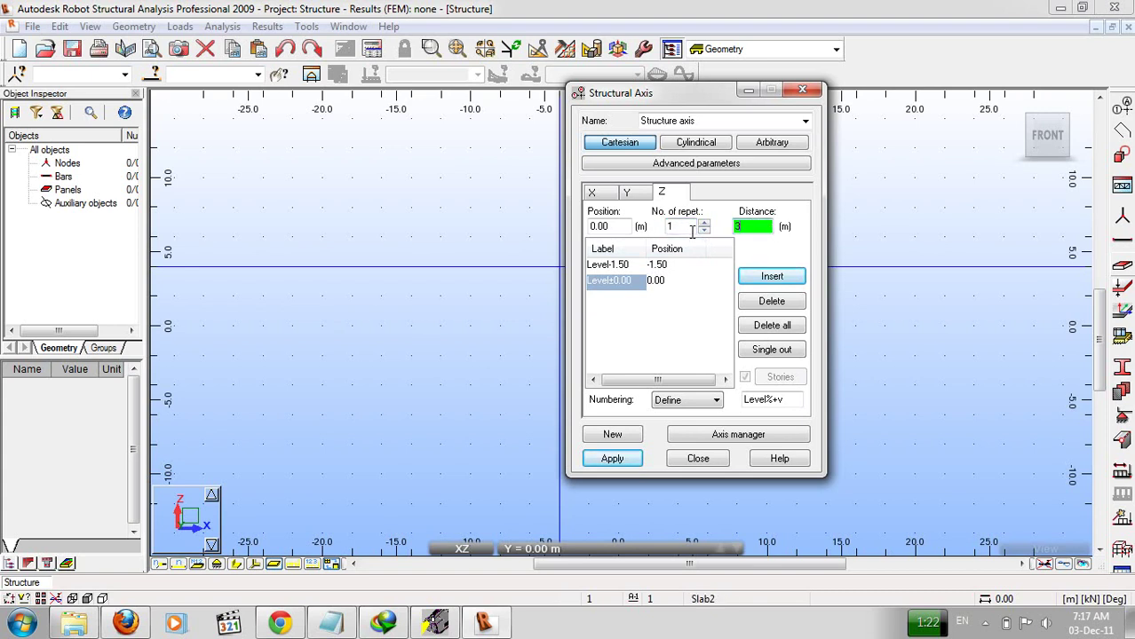
text(.25)
click(760, 279)
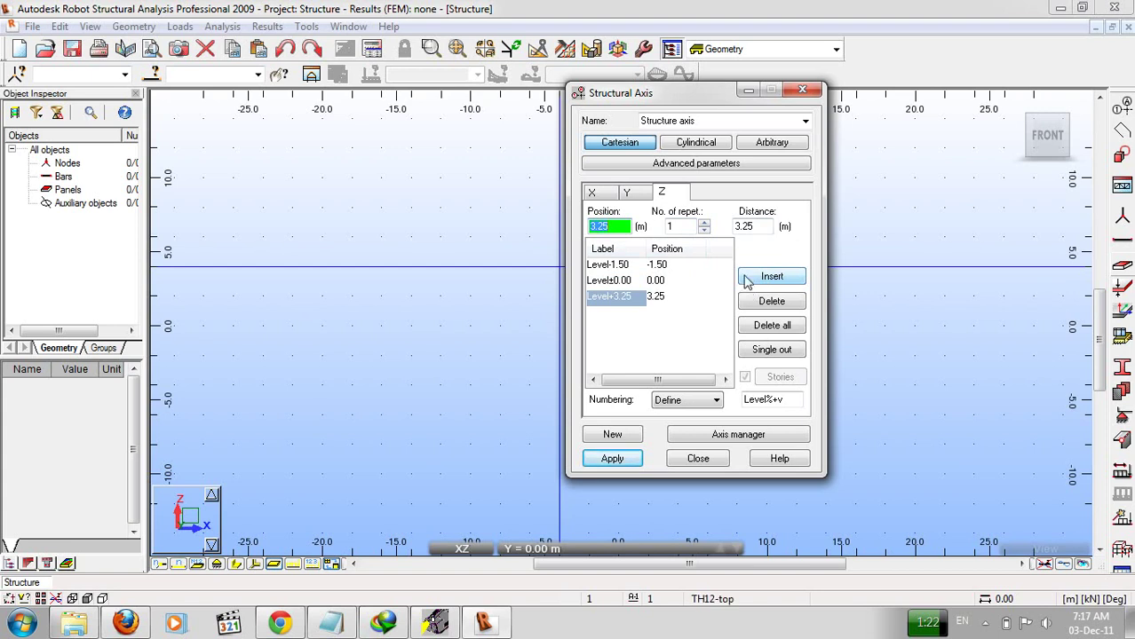
Insert another Z level above the 3.25 m level with one repetition at a 6.5 m distance.
click(752, 227)
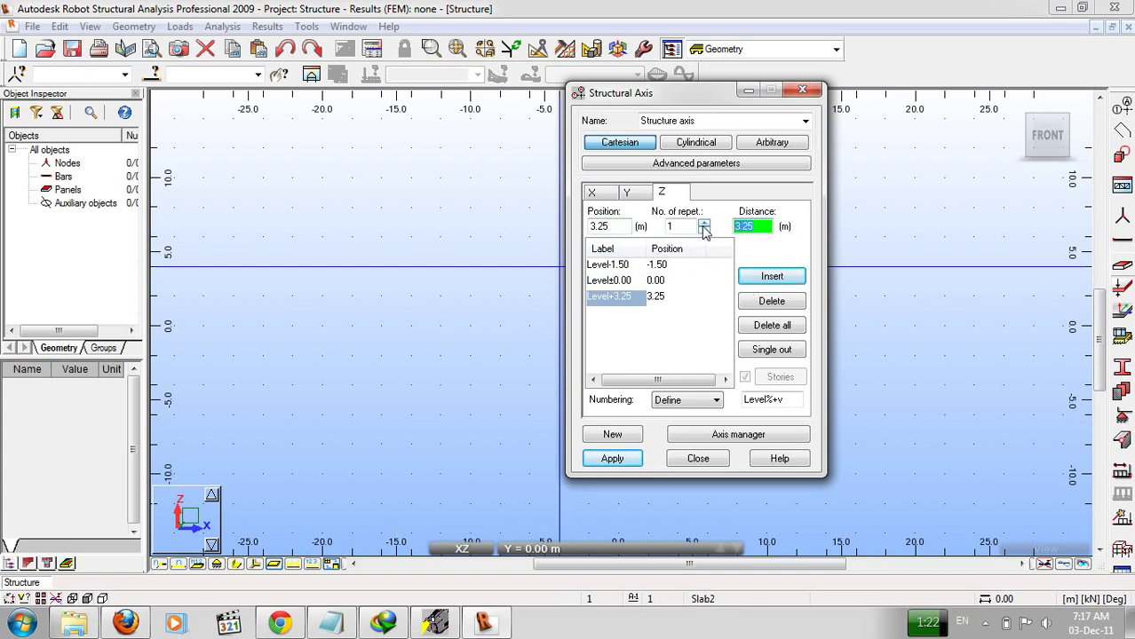
text(6.5)
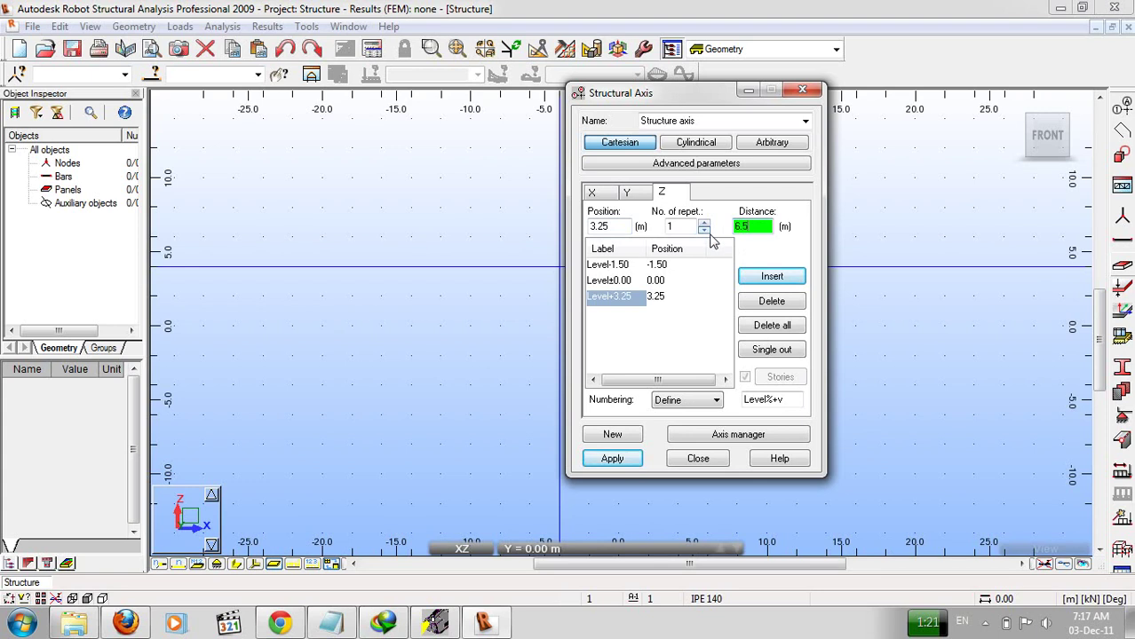
click(771, 277)
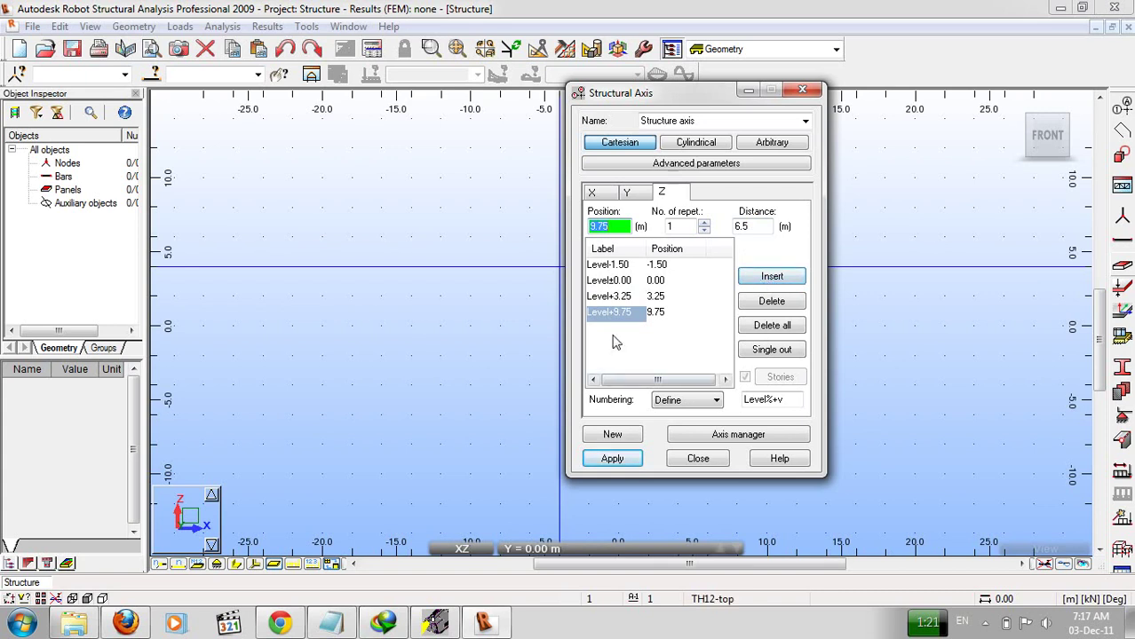
Delete the 9.75 m and 3.25 m levels from the Z axis list.
click(774, 303)
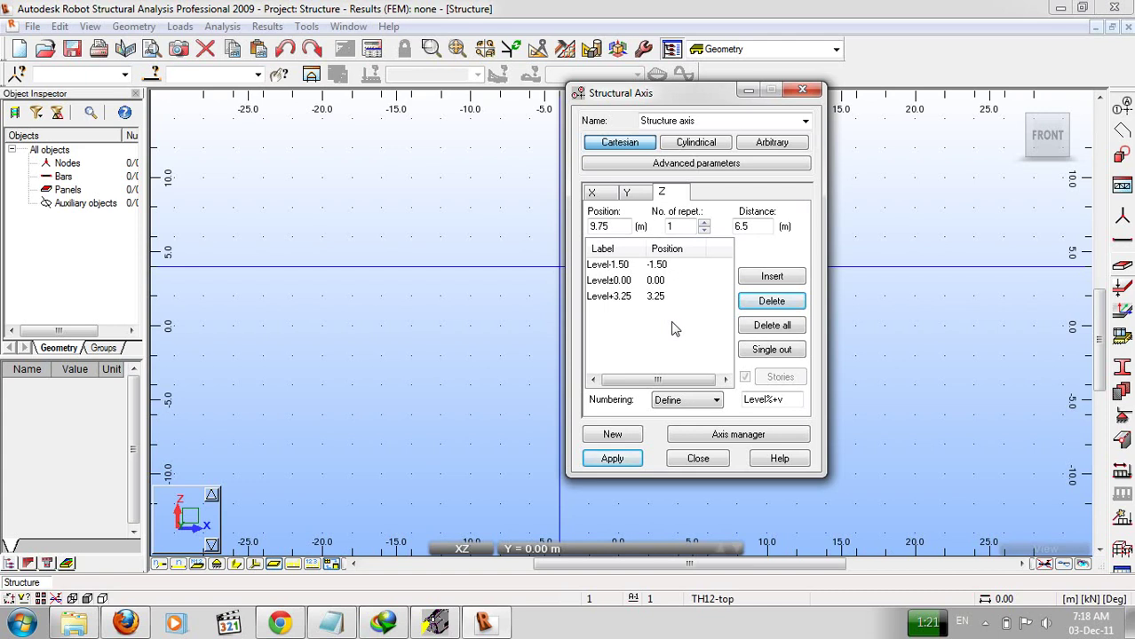
click(654, 297)
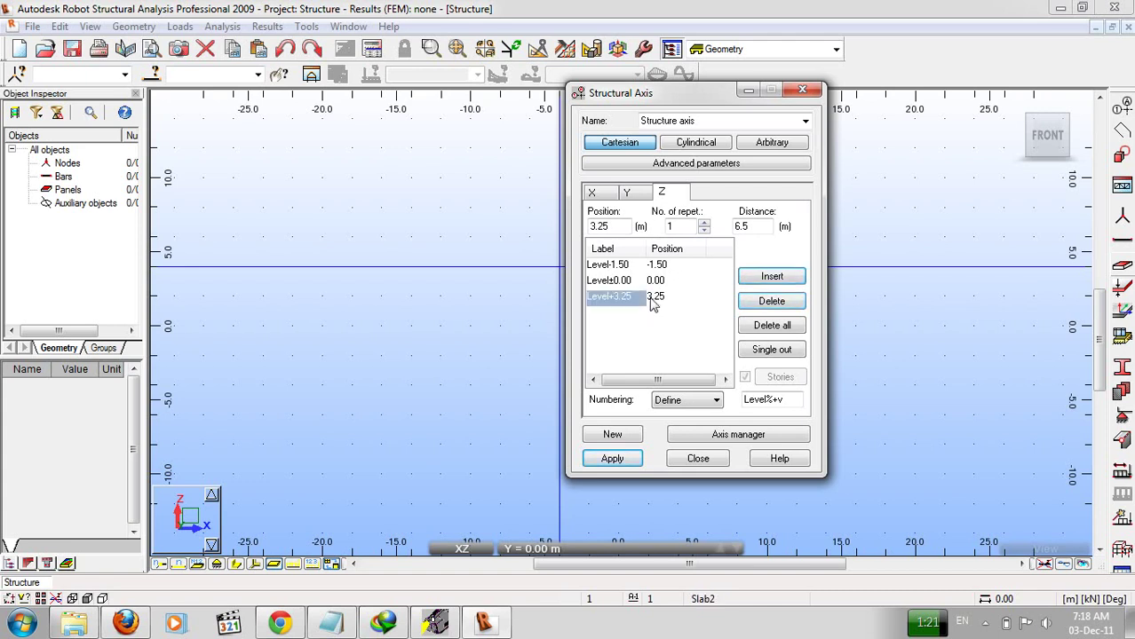
click(771, 302)
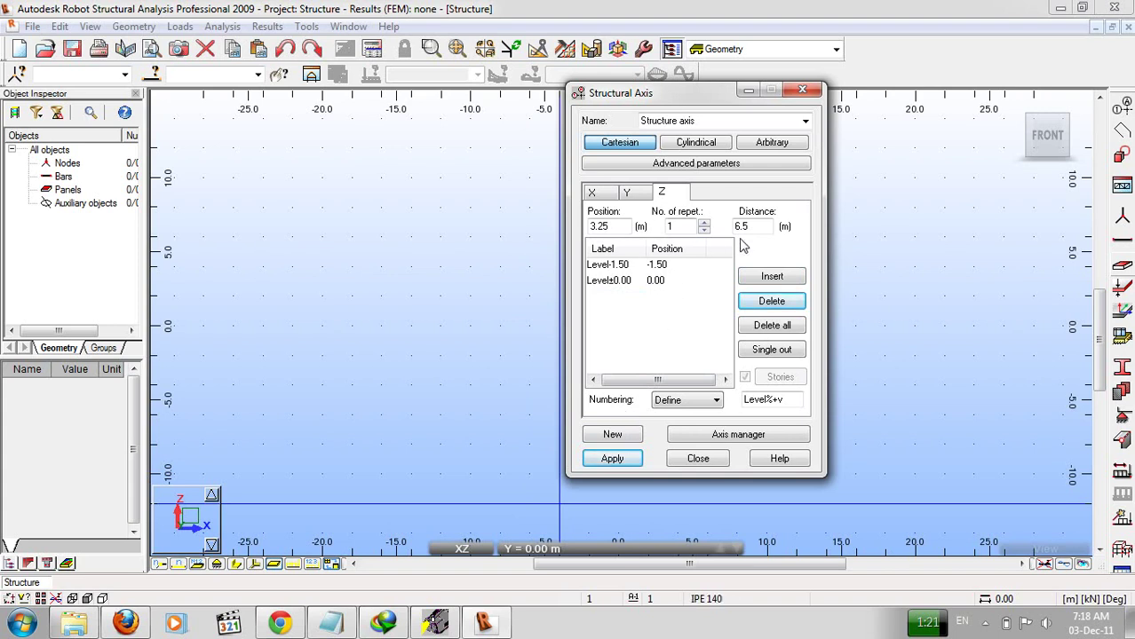
Insert two Z levels above position 0 m, one repetition each at a 3.25 m distance, giving the 3.25 m and 6.50 m levels.
double_click(619, 226)
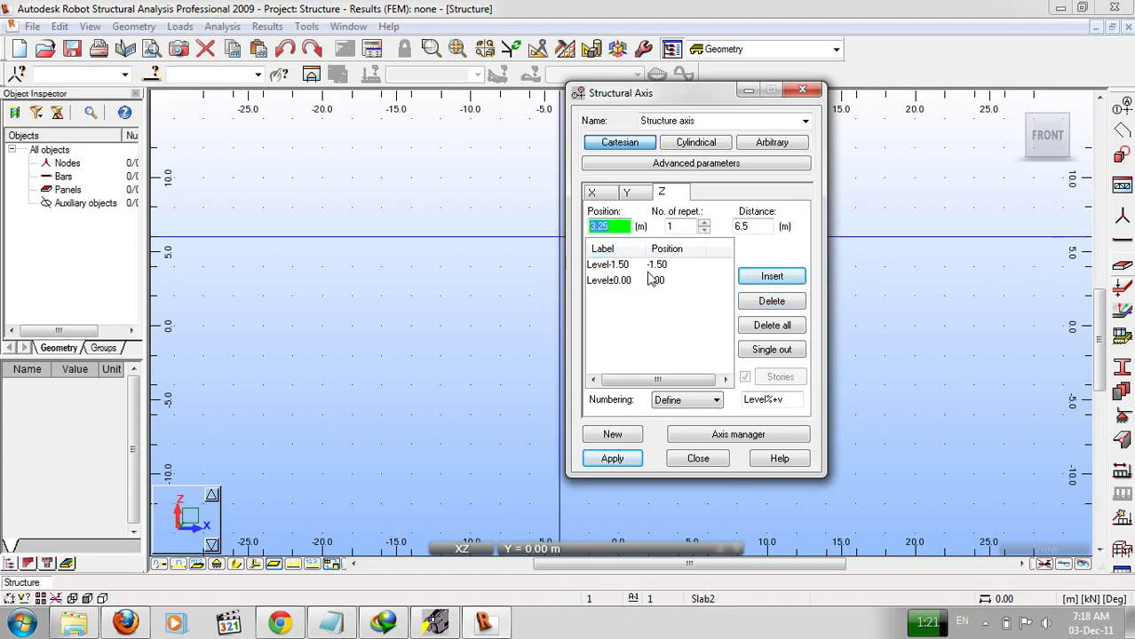
text(0)
click(760, 228)
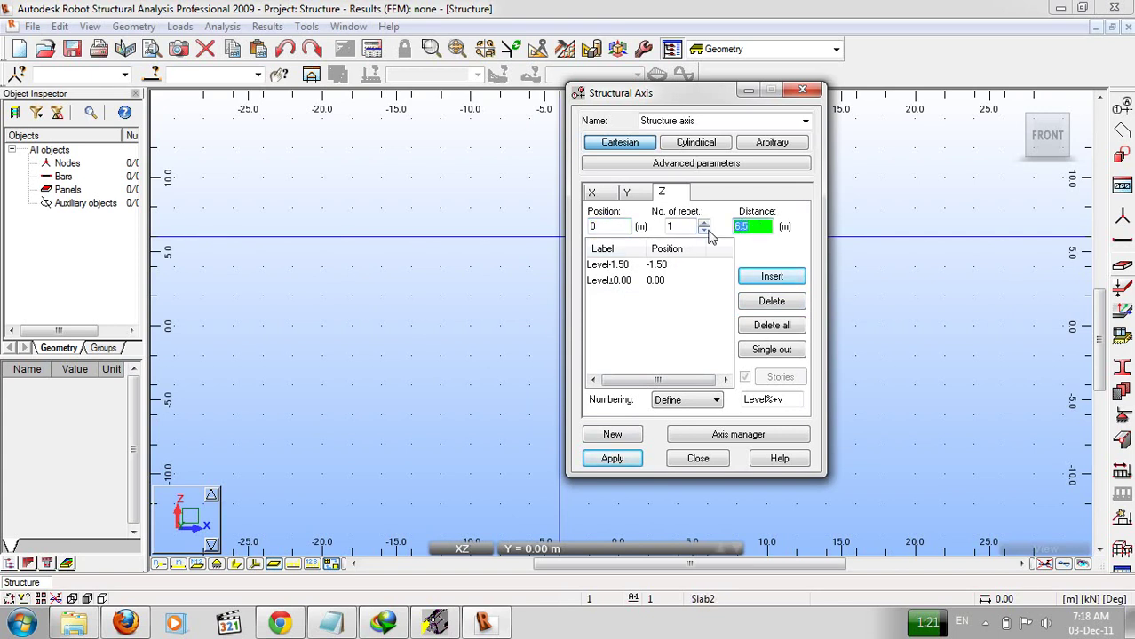
text(3.25)
click(771, 276)
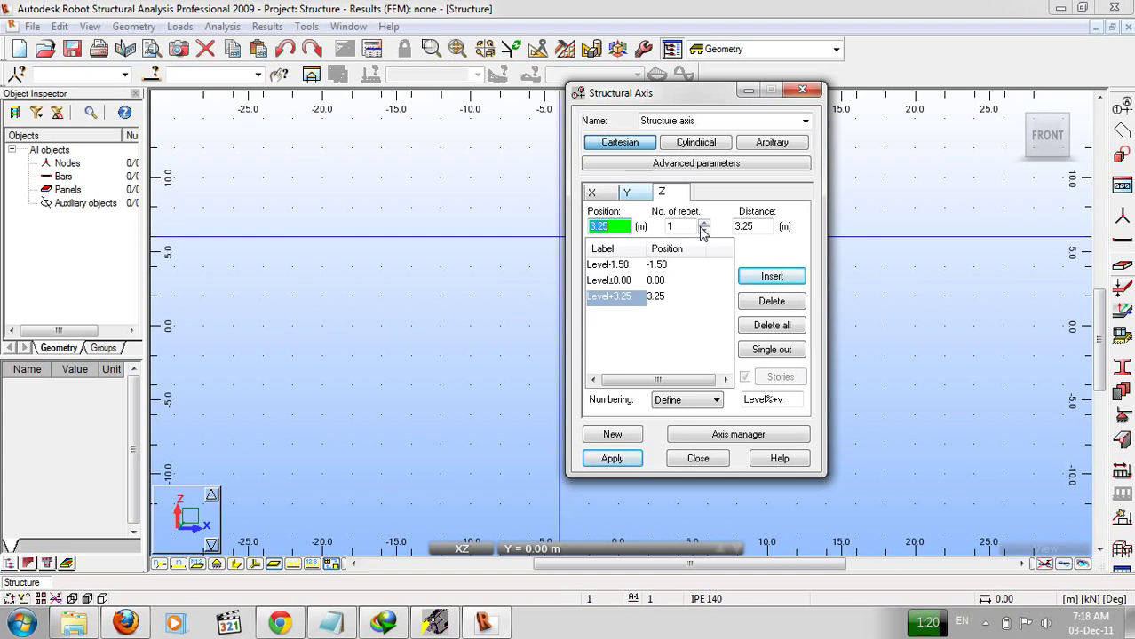
click(773, 278)
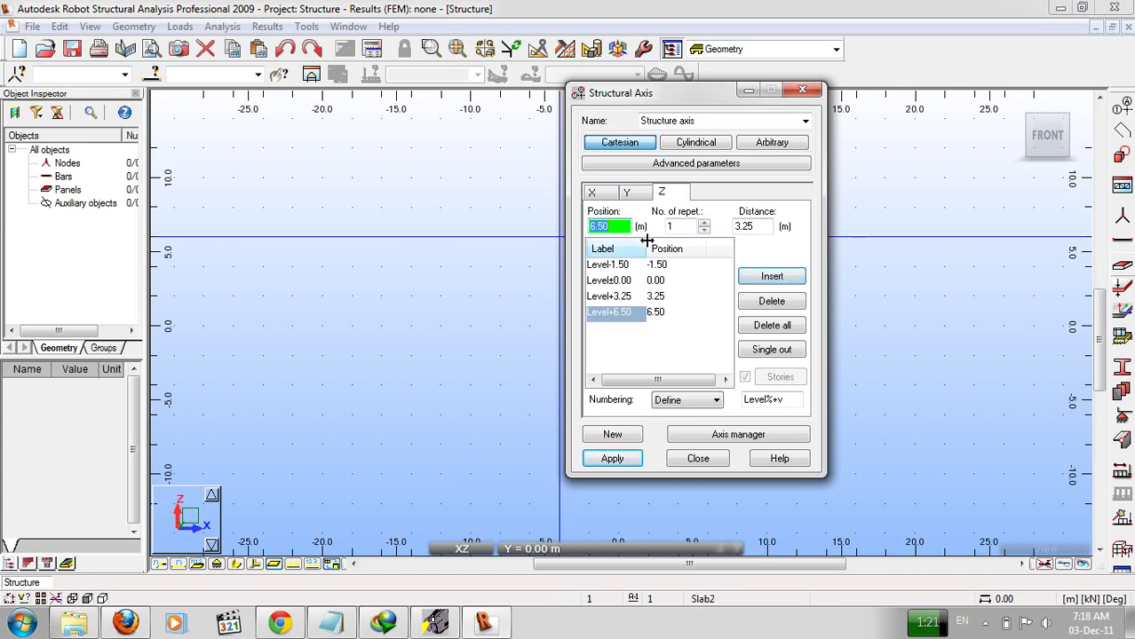
Insert a Z level 4 m above the 6.50 m level and another 2.3 m above that one.
click(753, 226)
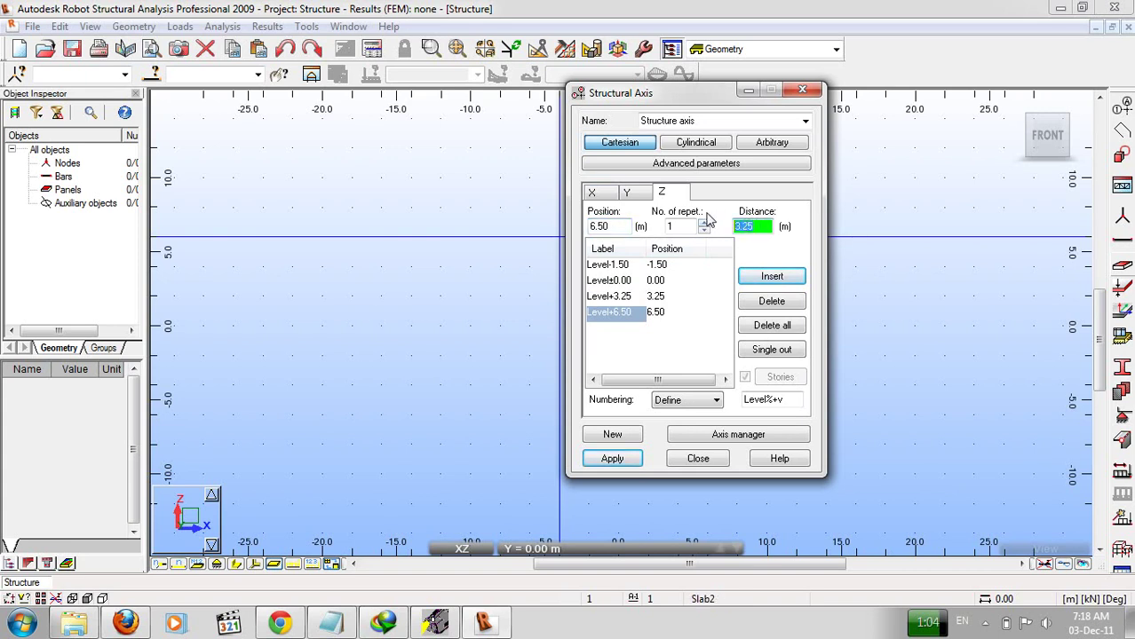
text(4)
click(766, 277)
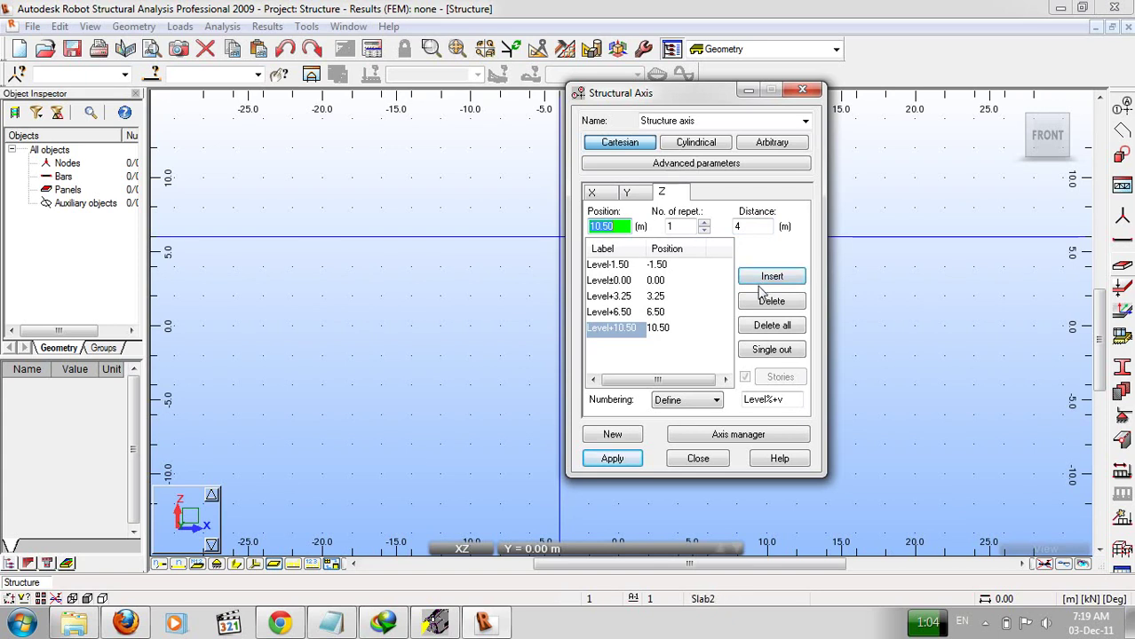
click(755, 227)
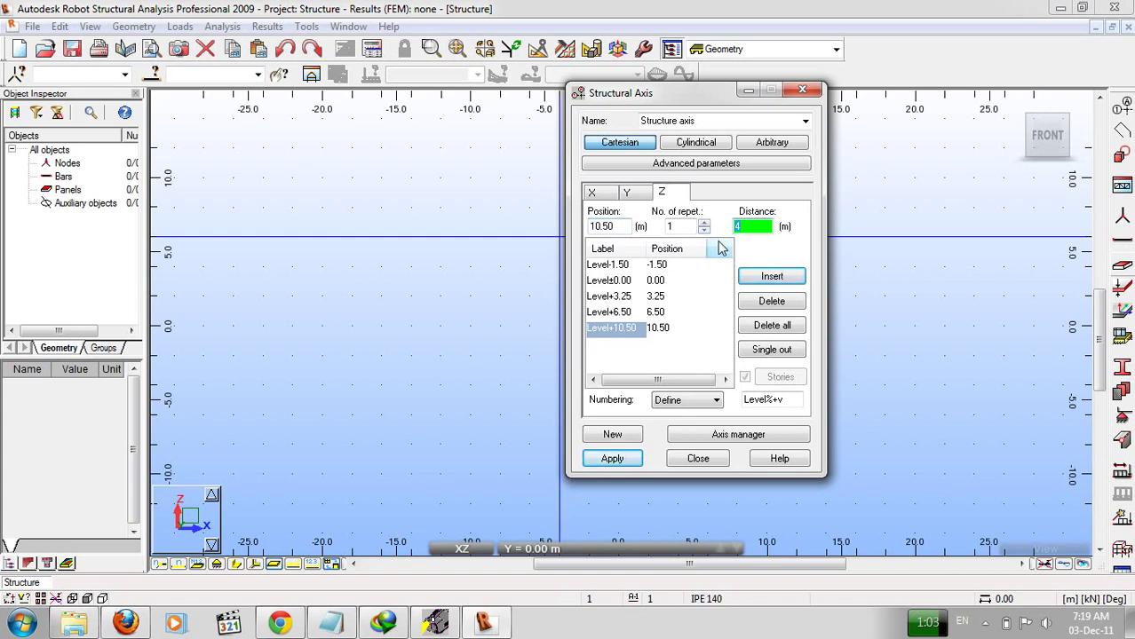
text(2.3)
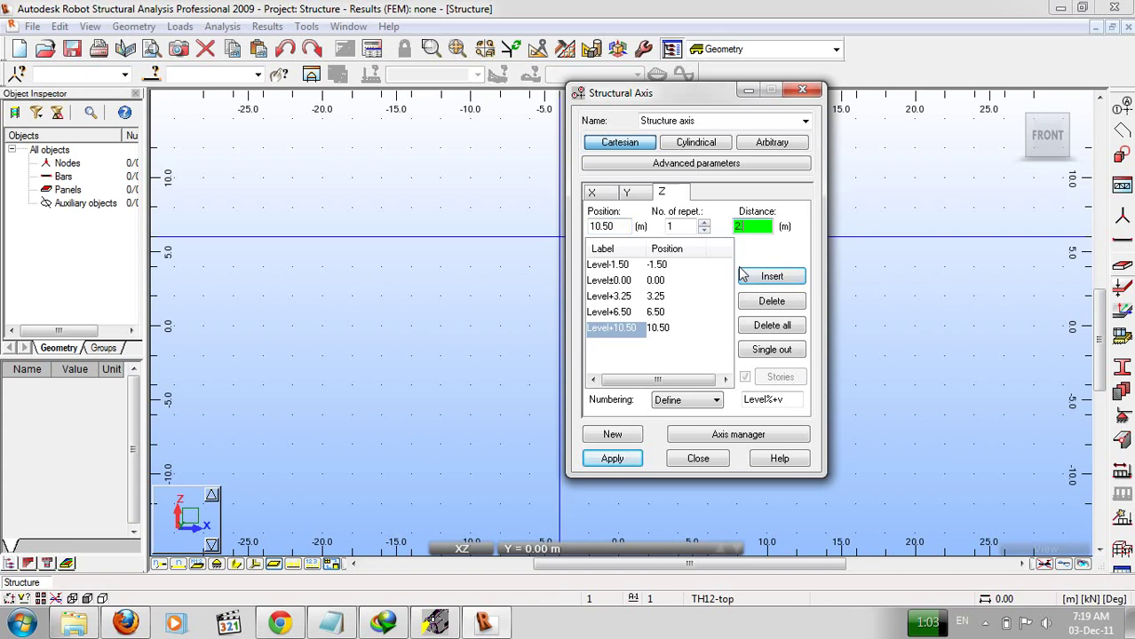
click(758, 280)
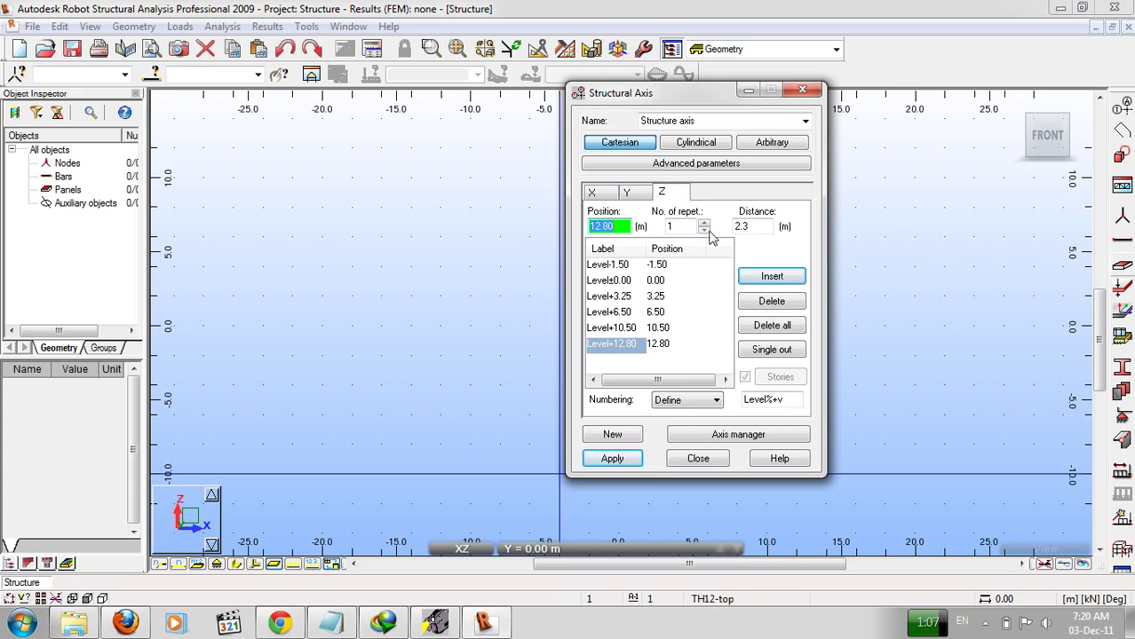
Try a Z level 1.5 m above the 12.80 m level and delete it again.
click(742, 226)
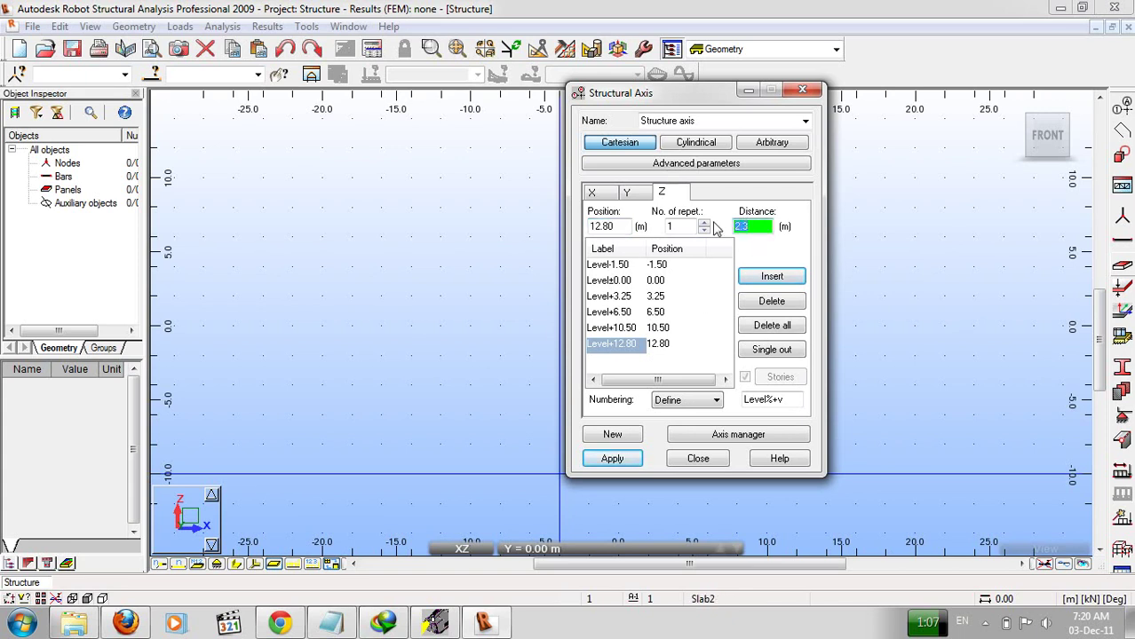
text(1.5)
click(754, 281)
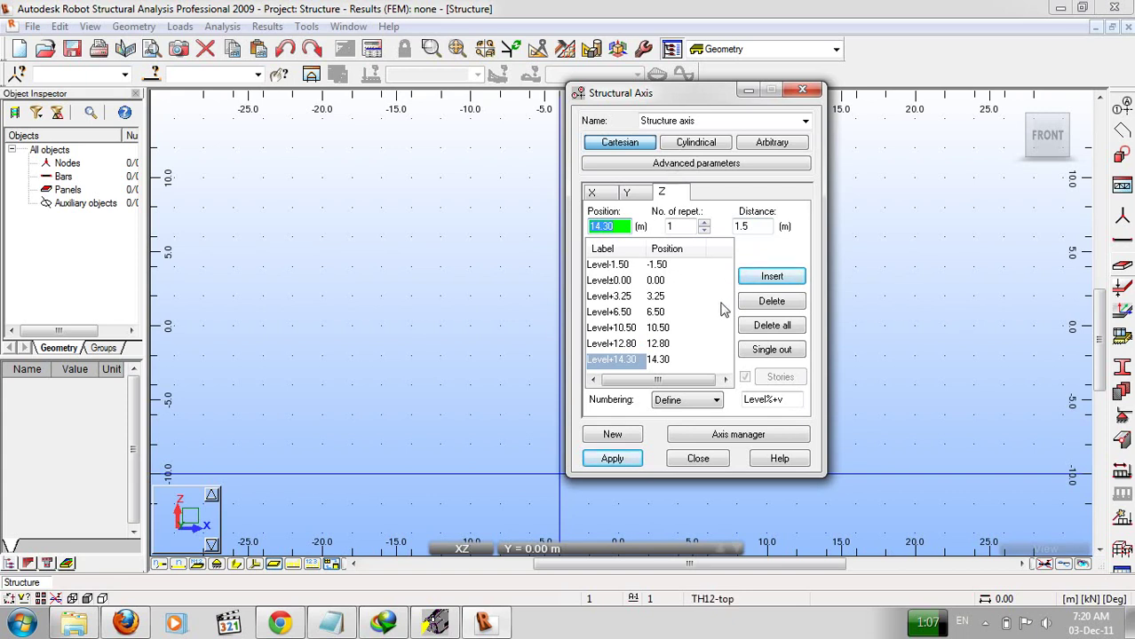
click(776, 308)
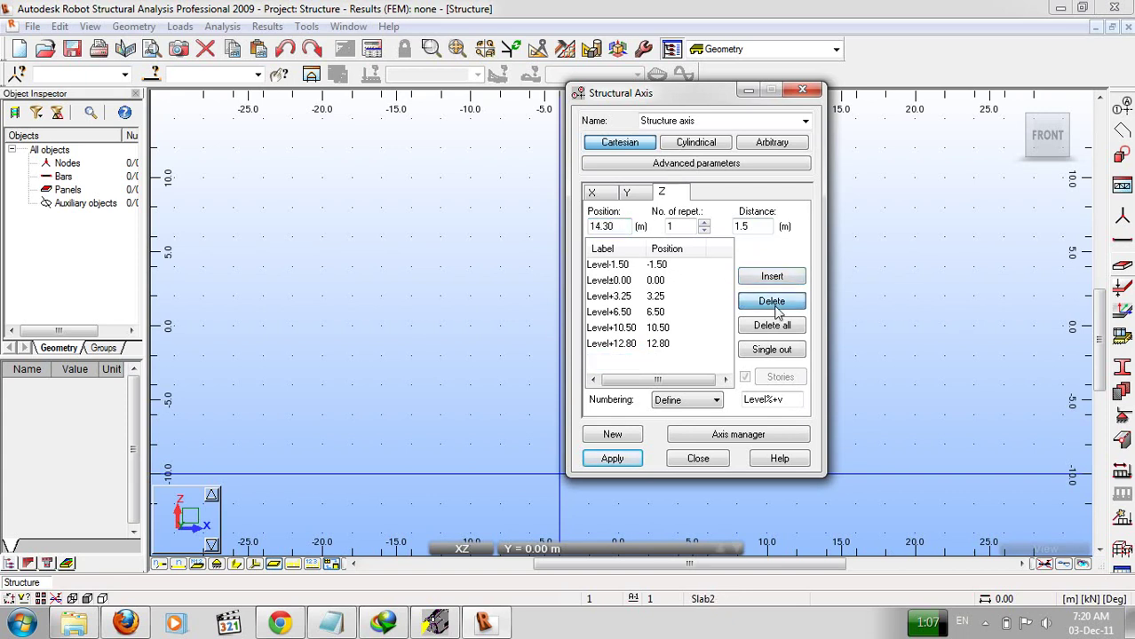
Set the level distance to 0.5 m and delete the 14.80 m and 14.30 m levels that get inserted from the wrong base position.
double_click(748, 226)
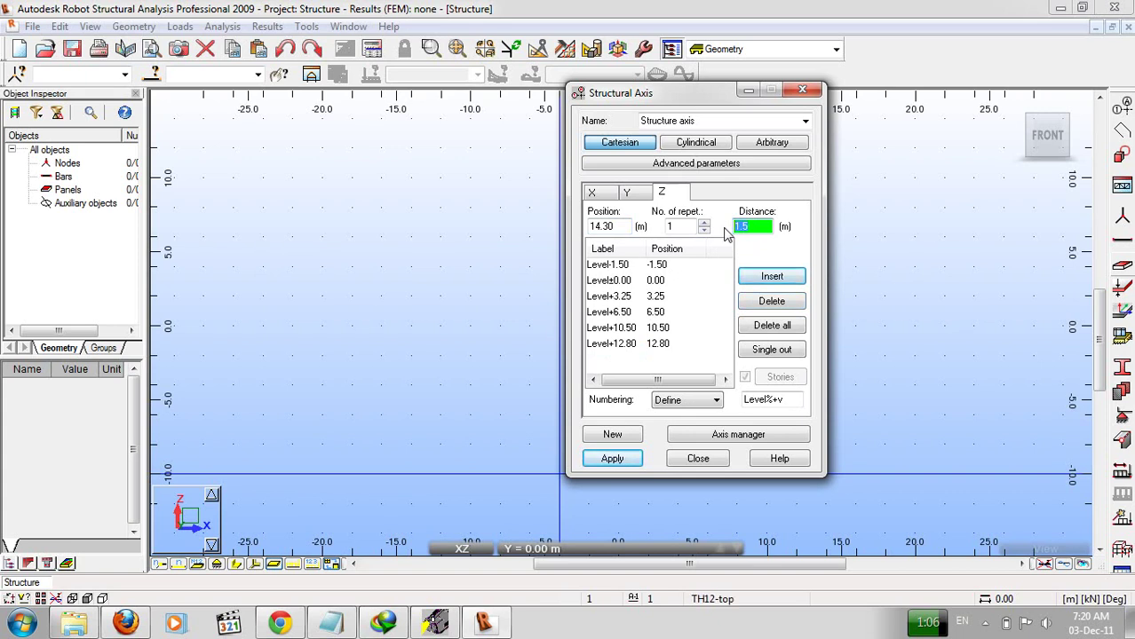
text(0.5)
click(770, 281)
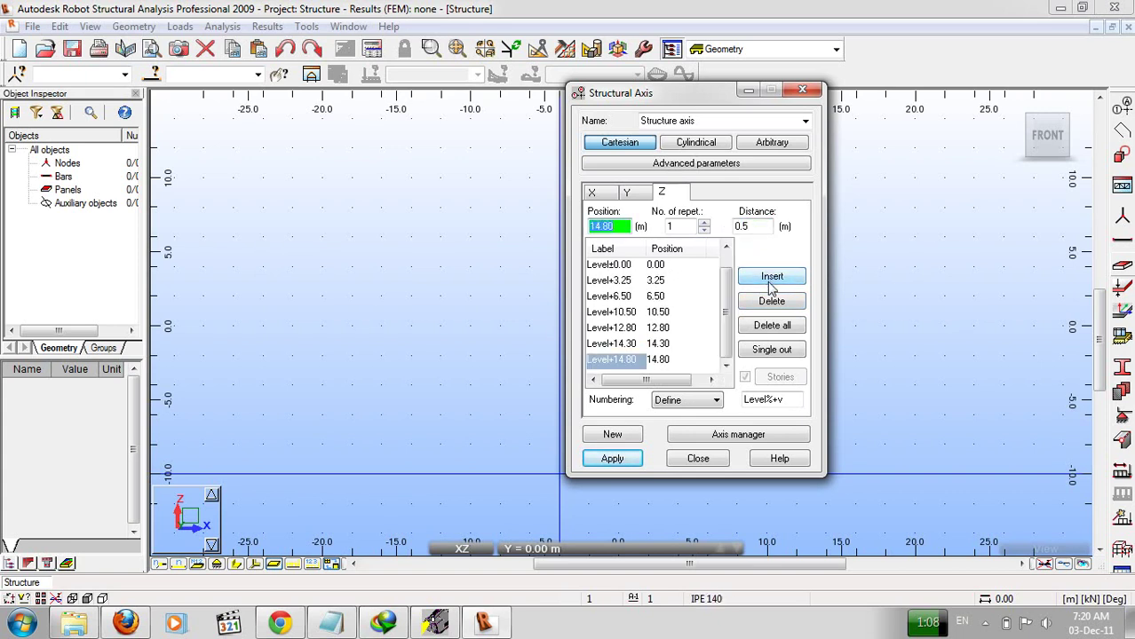
click(769, 304)
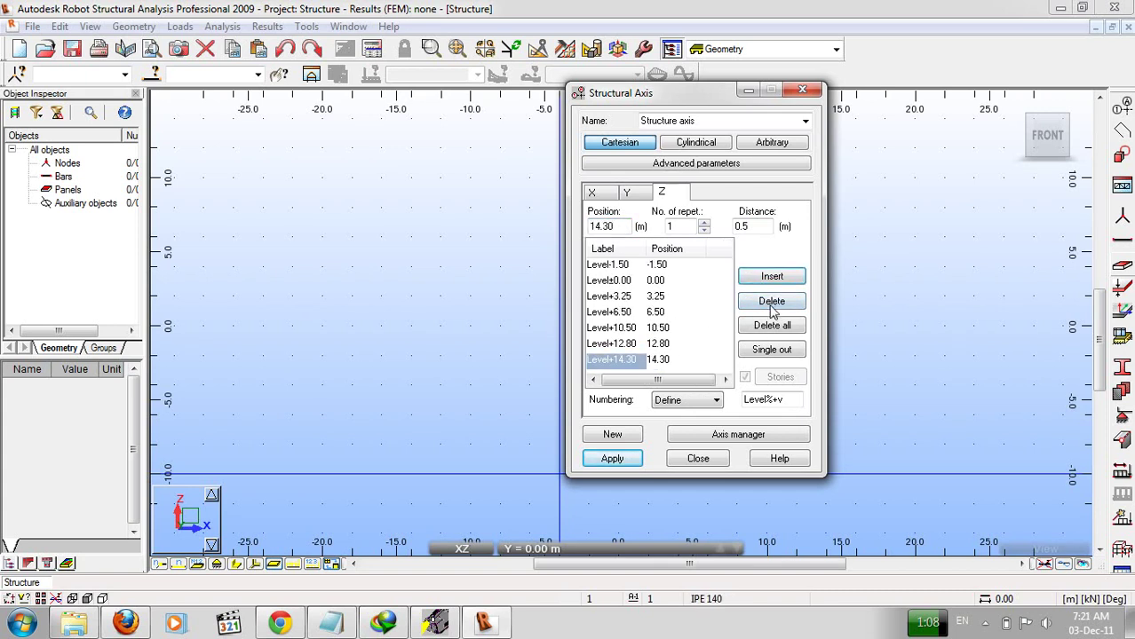
click(772, 303)
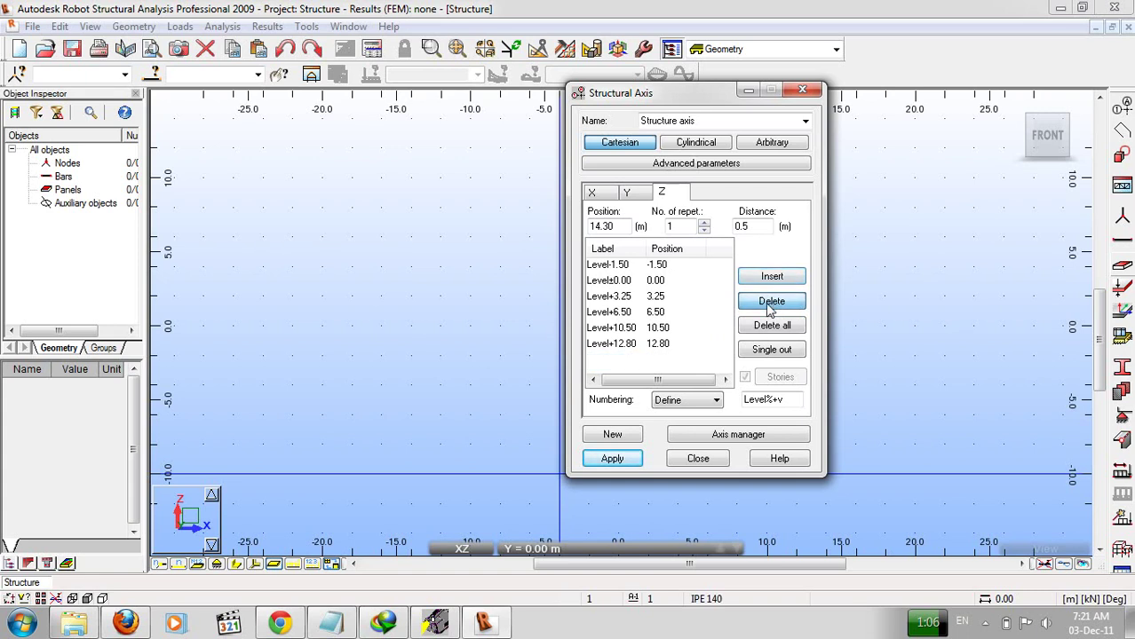
Insert a Z level 0.5 m above the 12.80 m level, then apply the structural axes and close their definition.
click(627, 346)
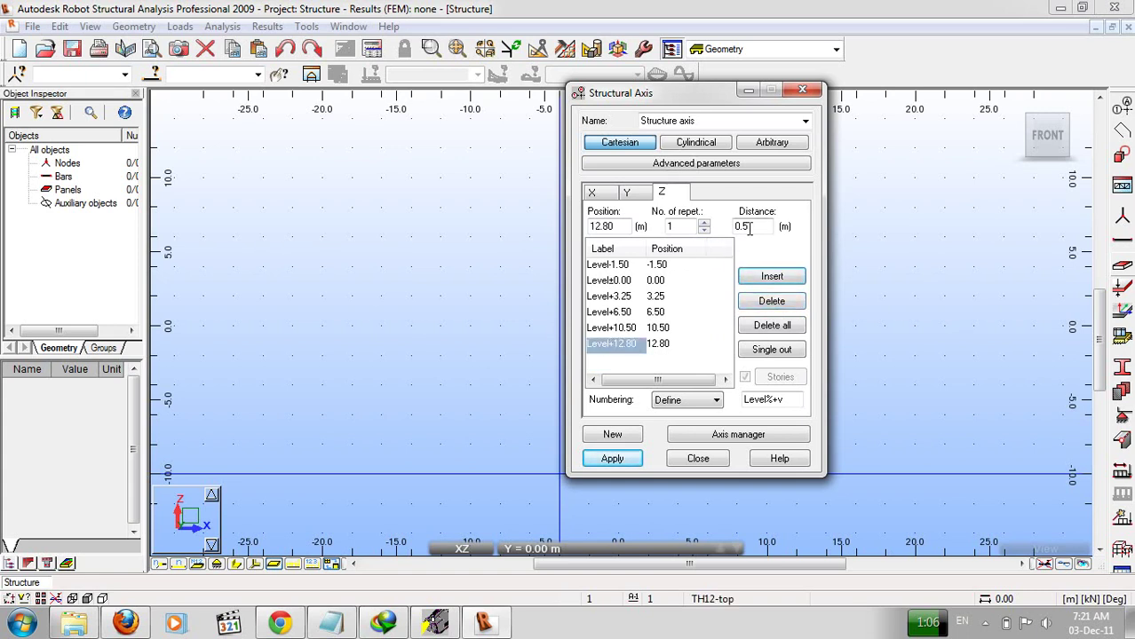
click(769, 276)
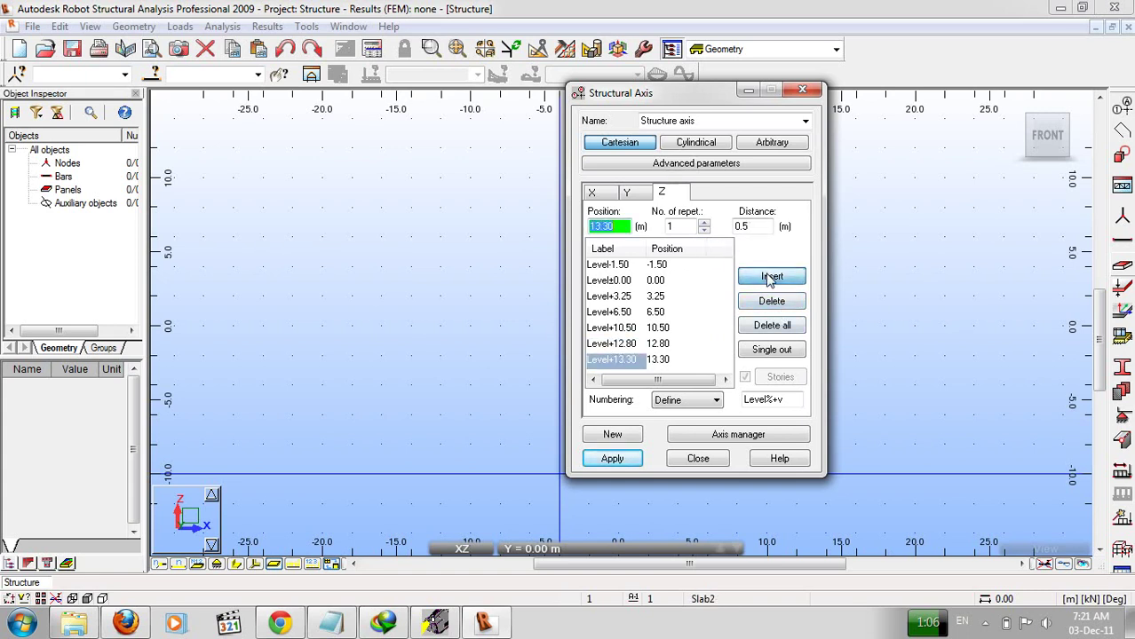
click(614, 459)
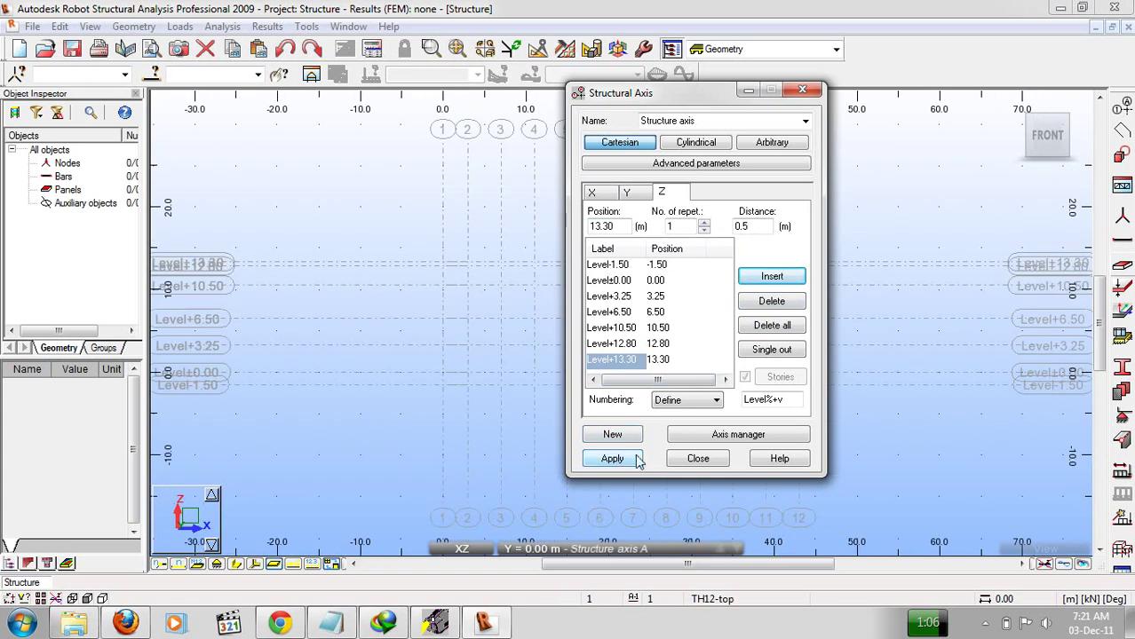
click(690, 458)
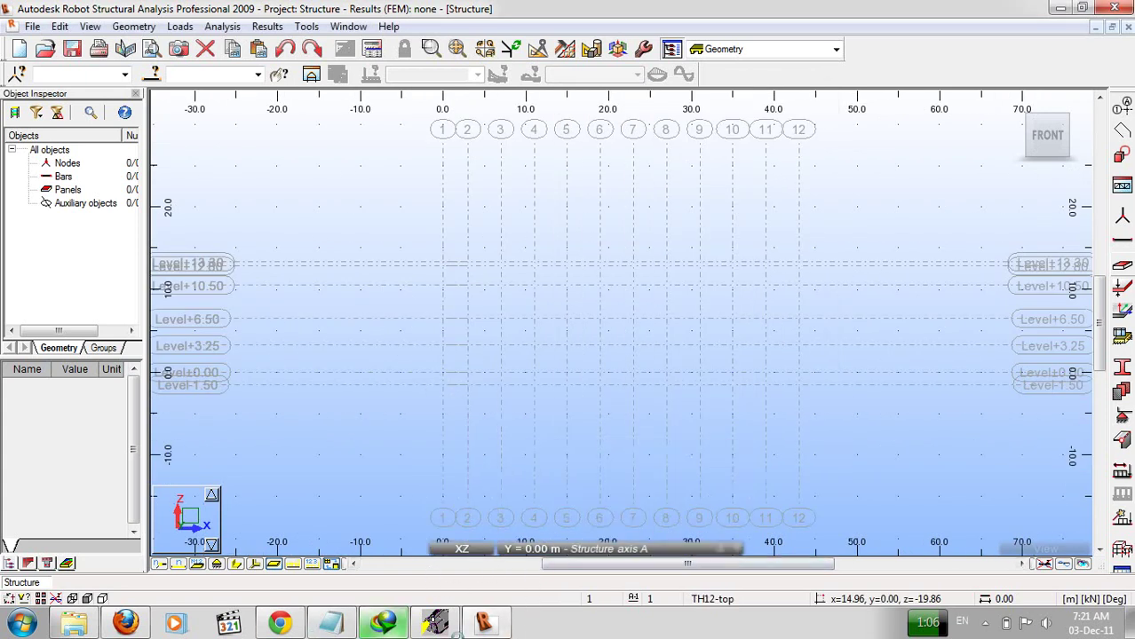
click(384, 623)
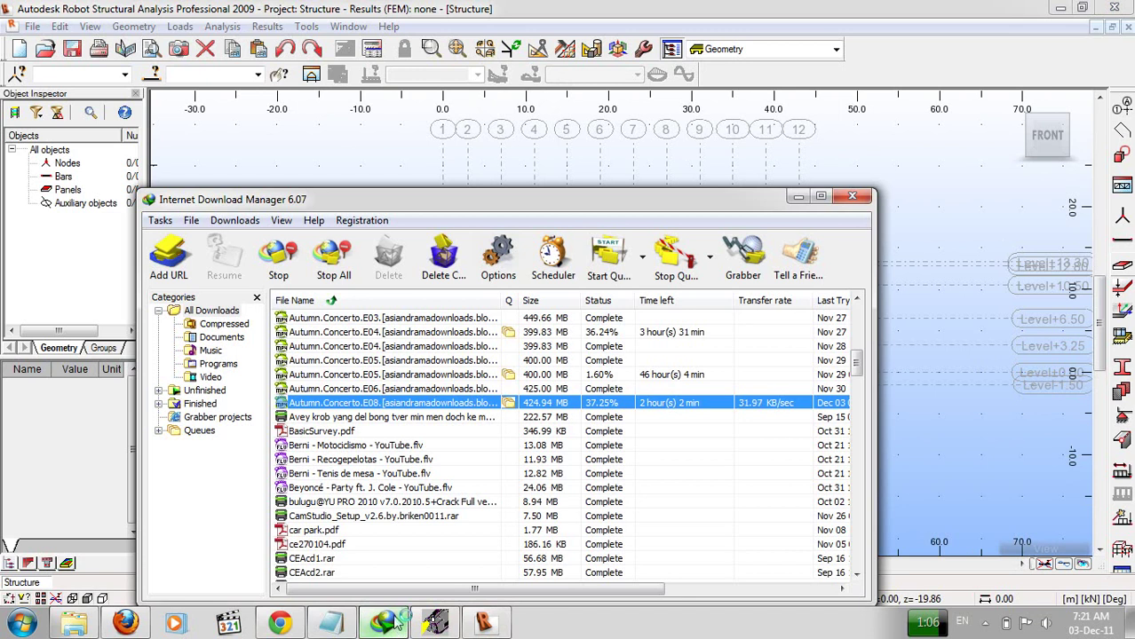
click(797, 197)
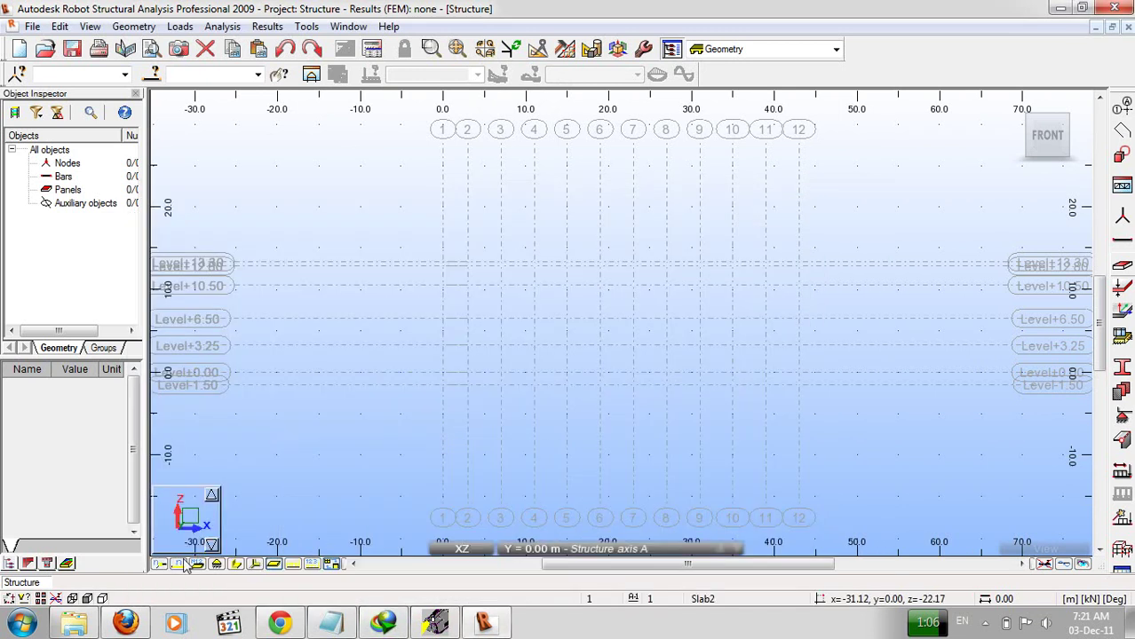
Minimize the modelling window and launch P2pover from the installed programs.
click(1062, 9)
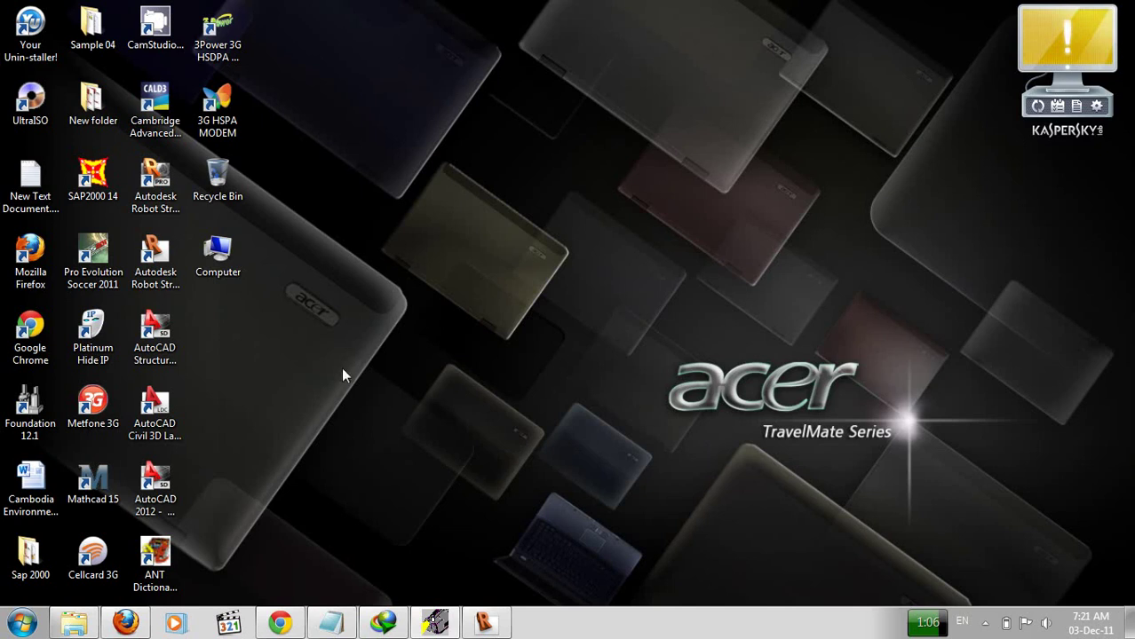
click(22, 623)
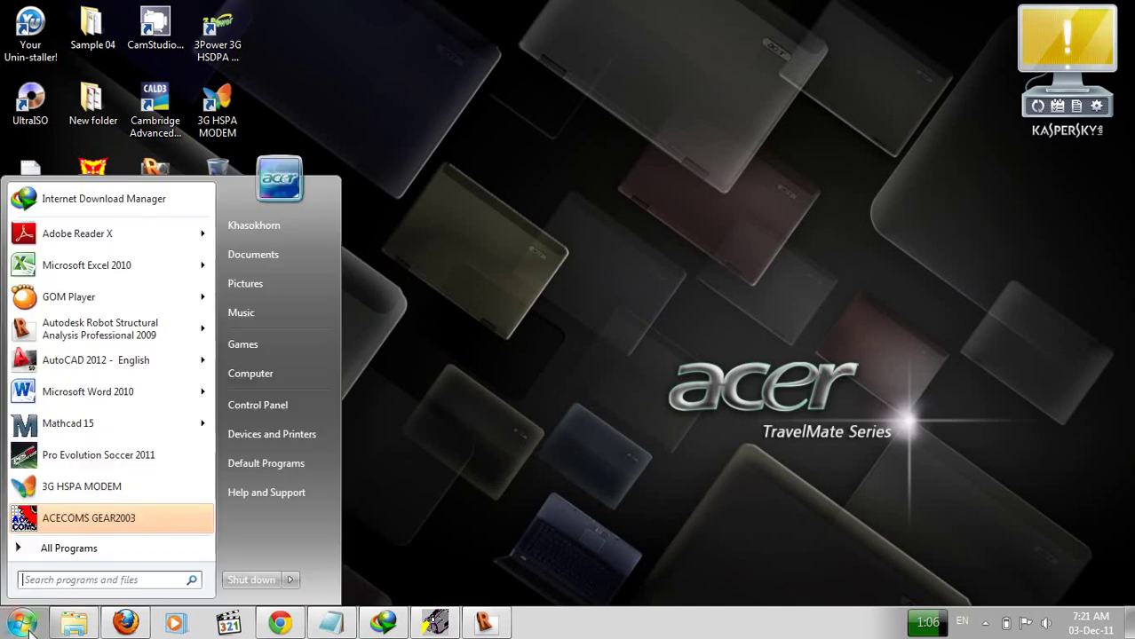
click(86, 551)
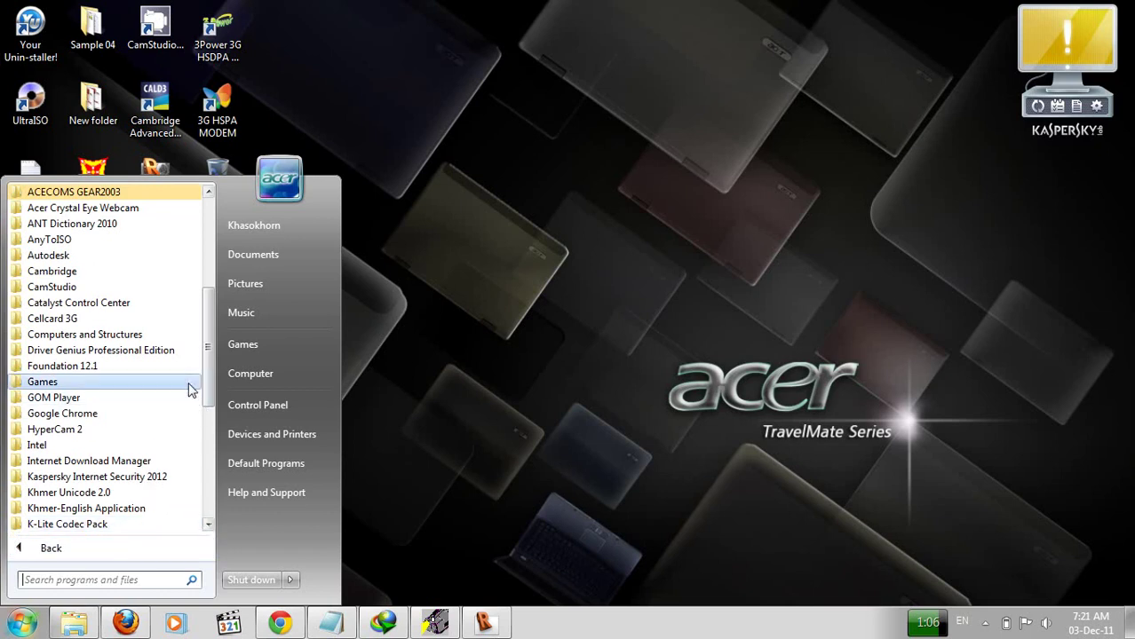
drag(205, 388, 203, 462)
click(133, 463)
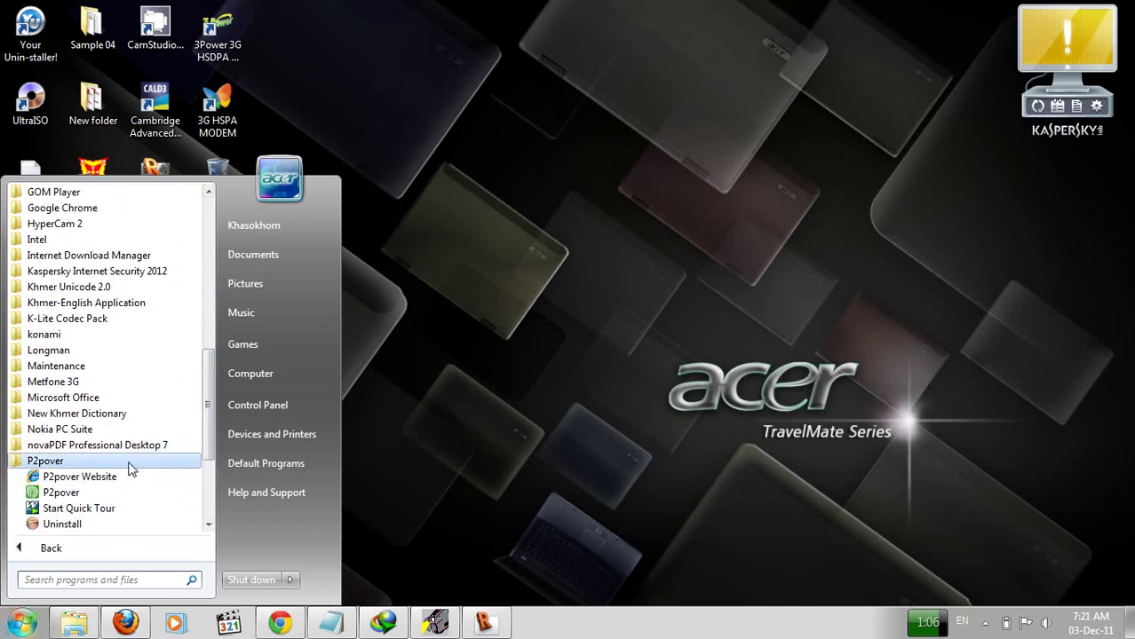
click(142, 492)
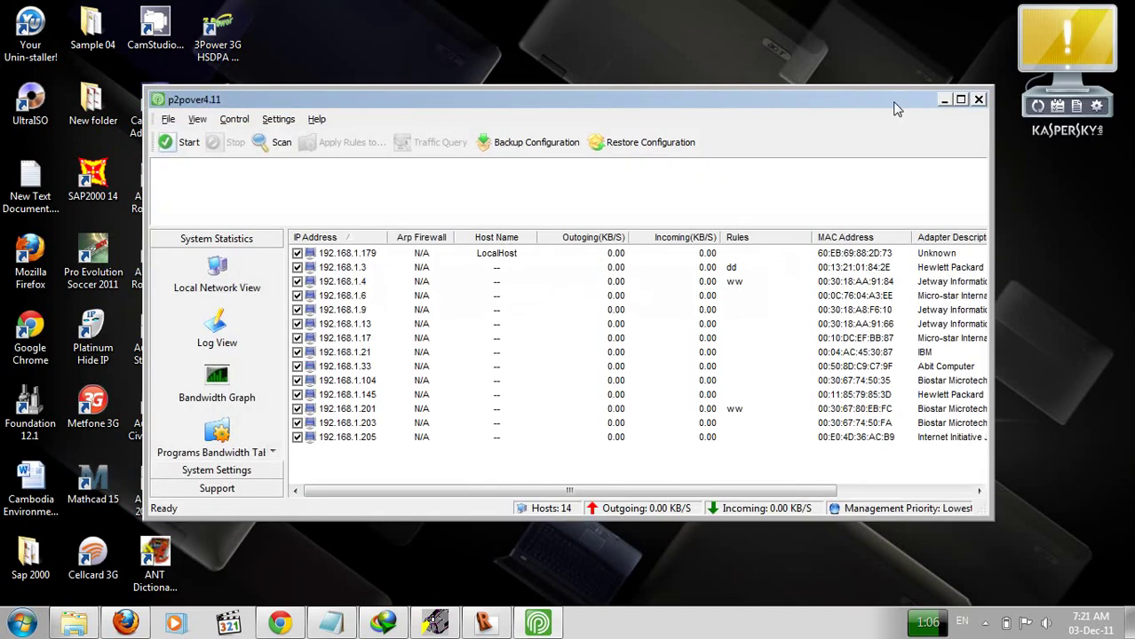
Clear all entries from the local network host list in P2pover.
drag(890, 103, 882, 260)
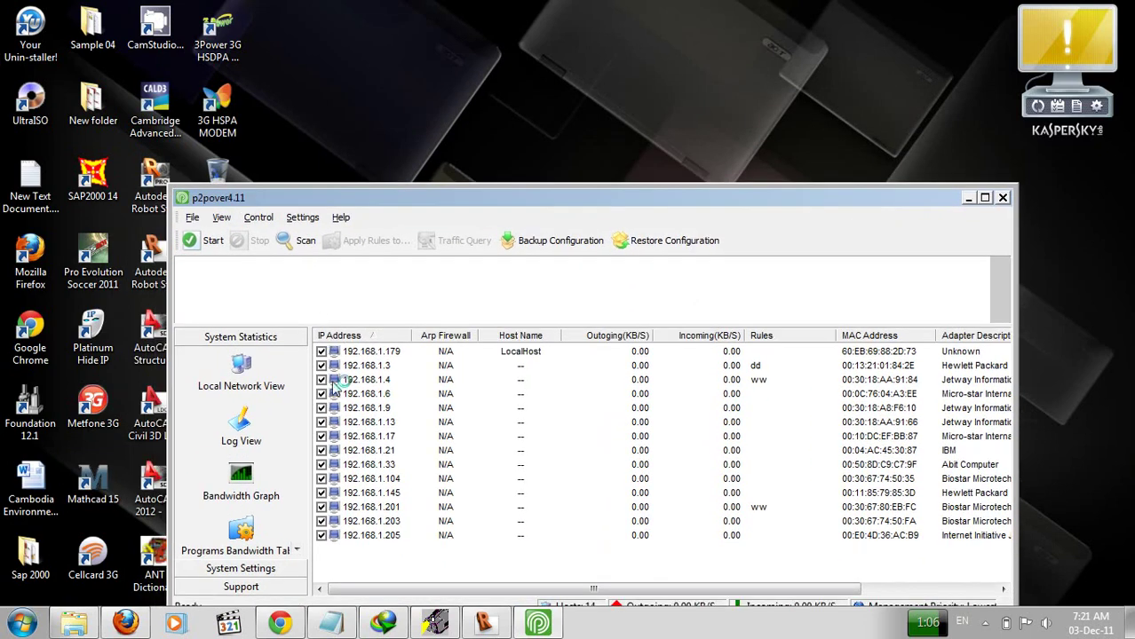
right_click(333, 380)
click(400, 300)
click(573, 446)
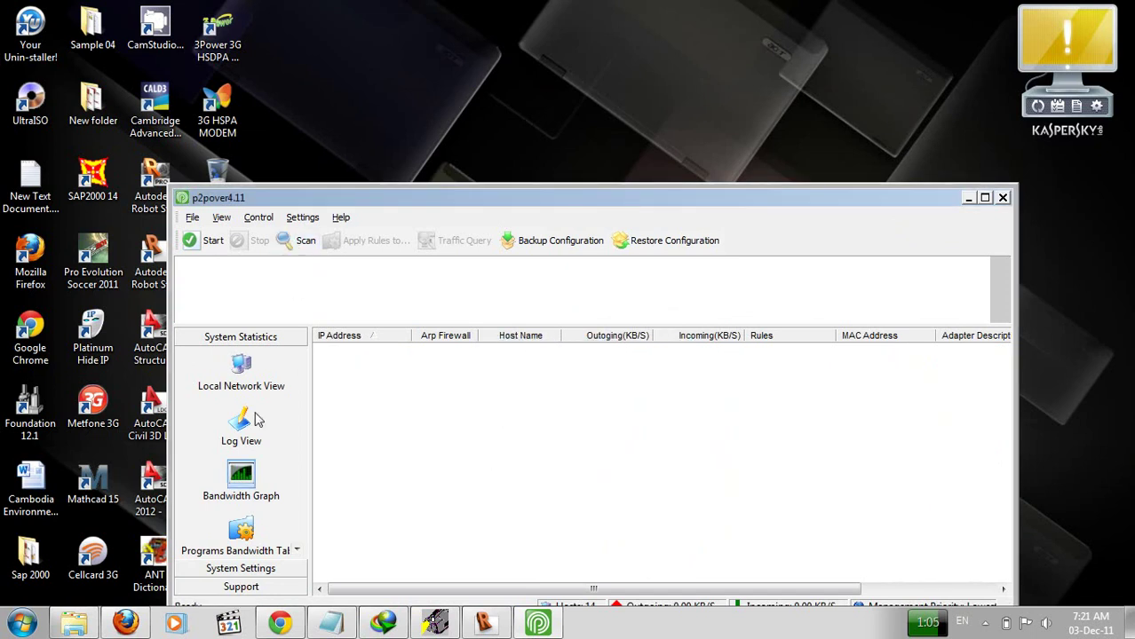
Set the adapter that connects to the local network to Broadcom 802.11n Network Adapter in the advanced options.
click(252, 575)
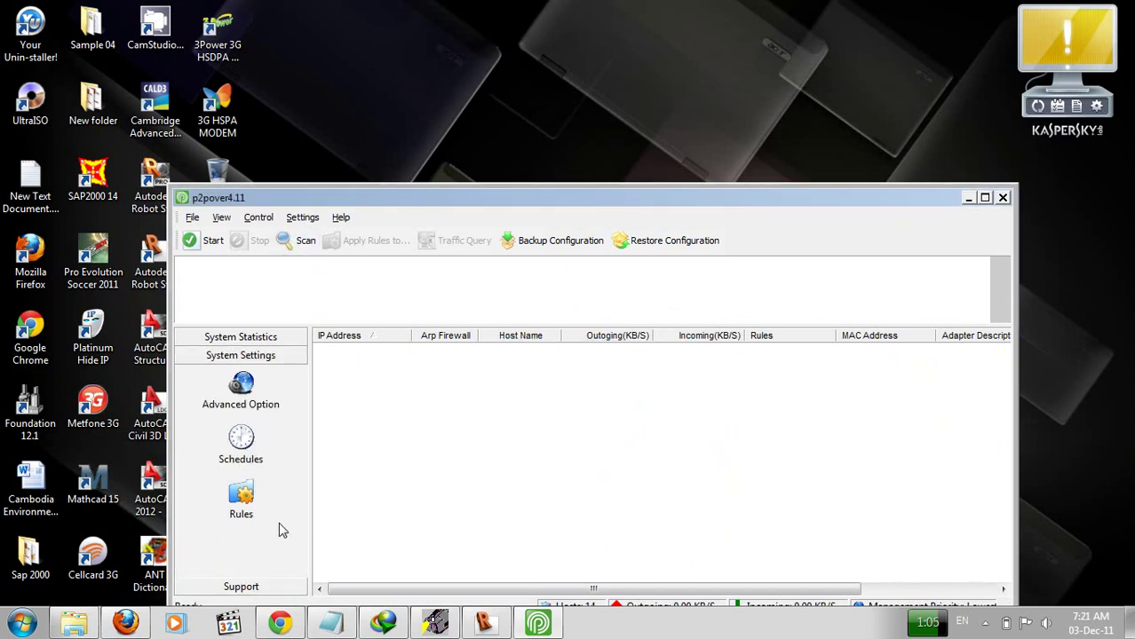
click(243, 390)
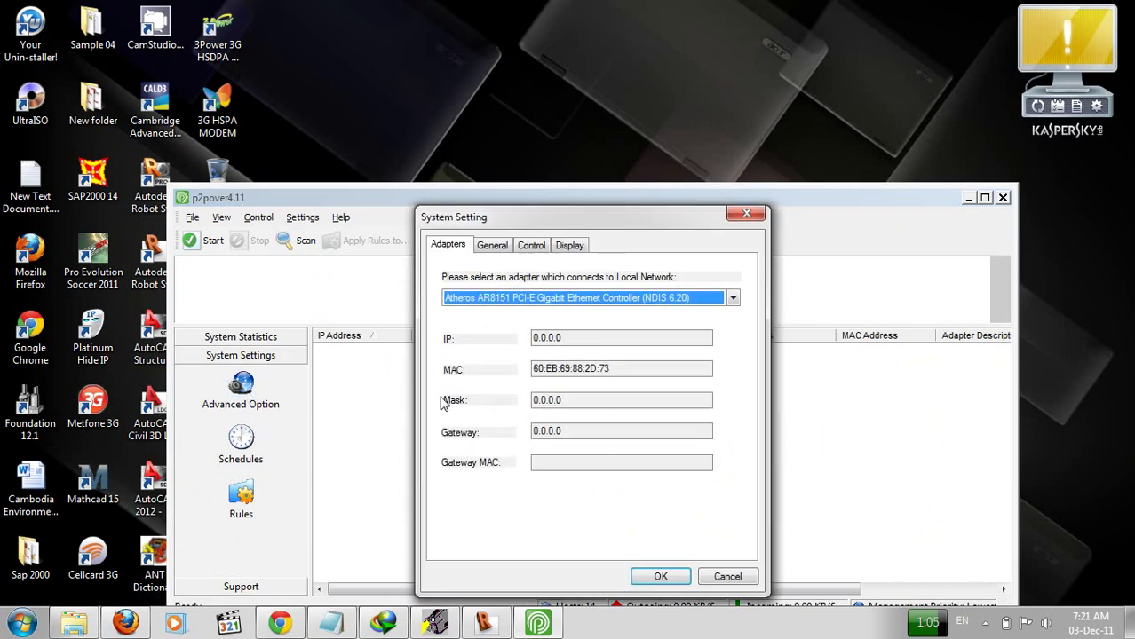
click(733, 299)
click(706, 326)
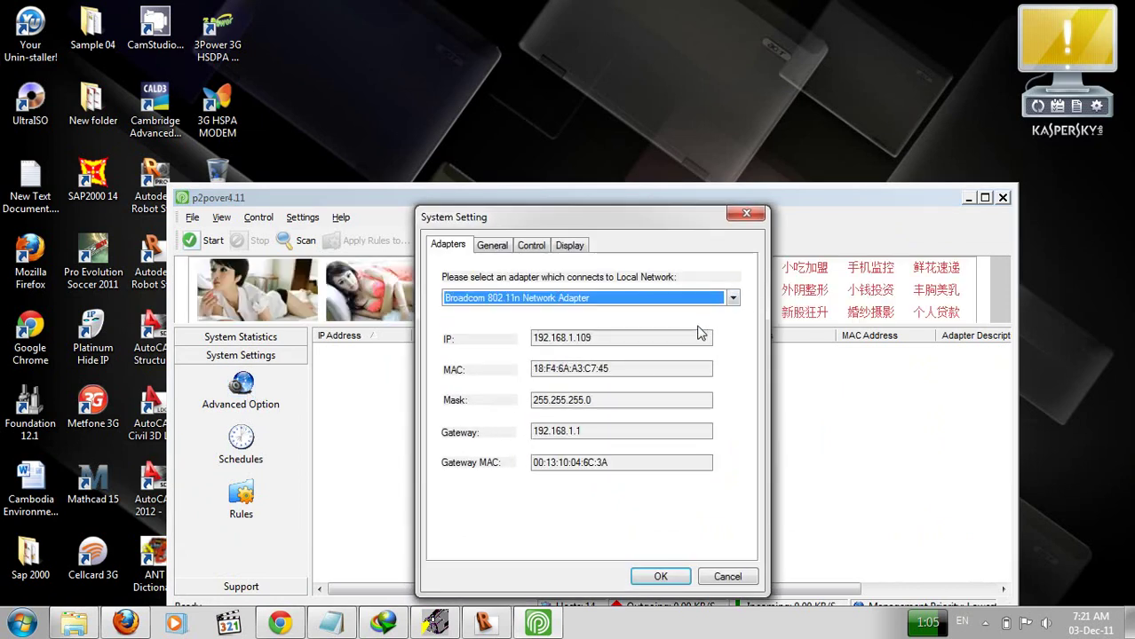
click(657, 576)
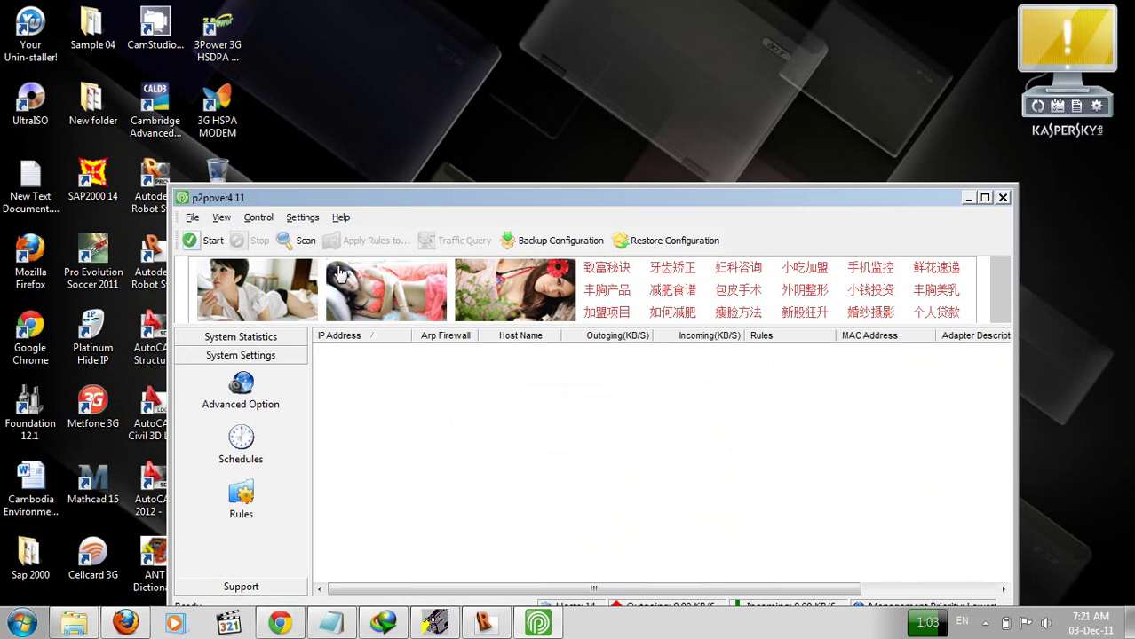
Scan the whole local network for hosts and return to Robot Structural Analysis.
click(302, 239)
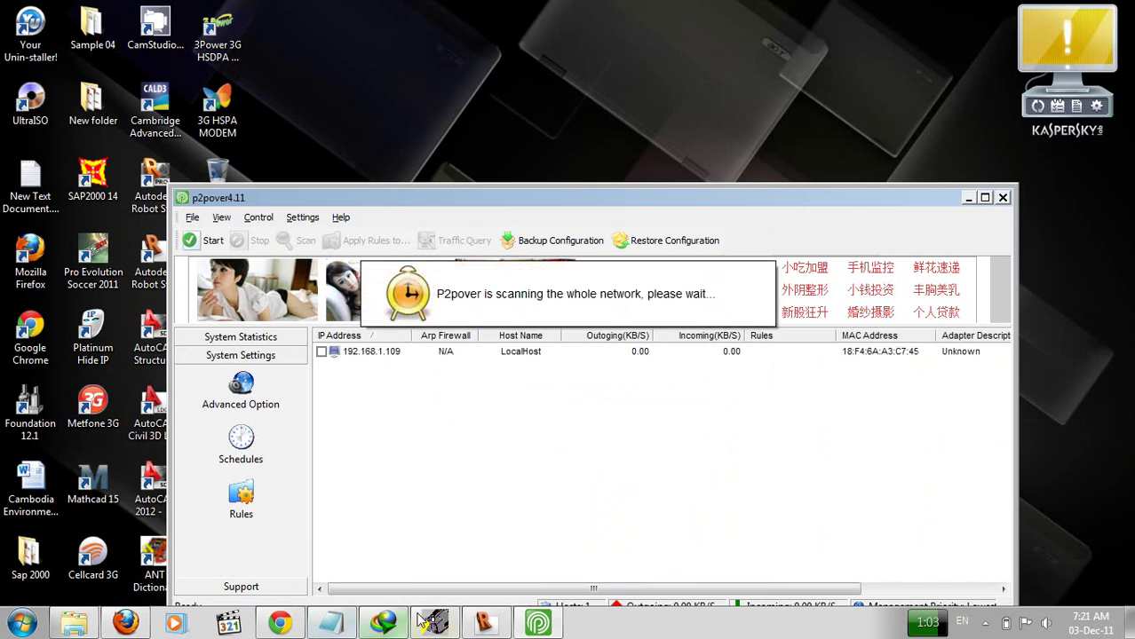
click(659, 441)
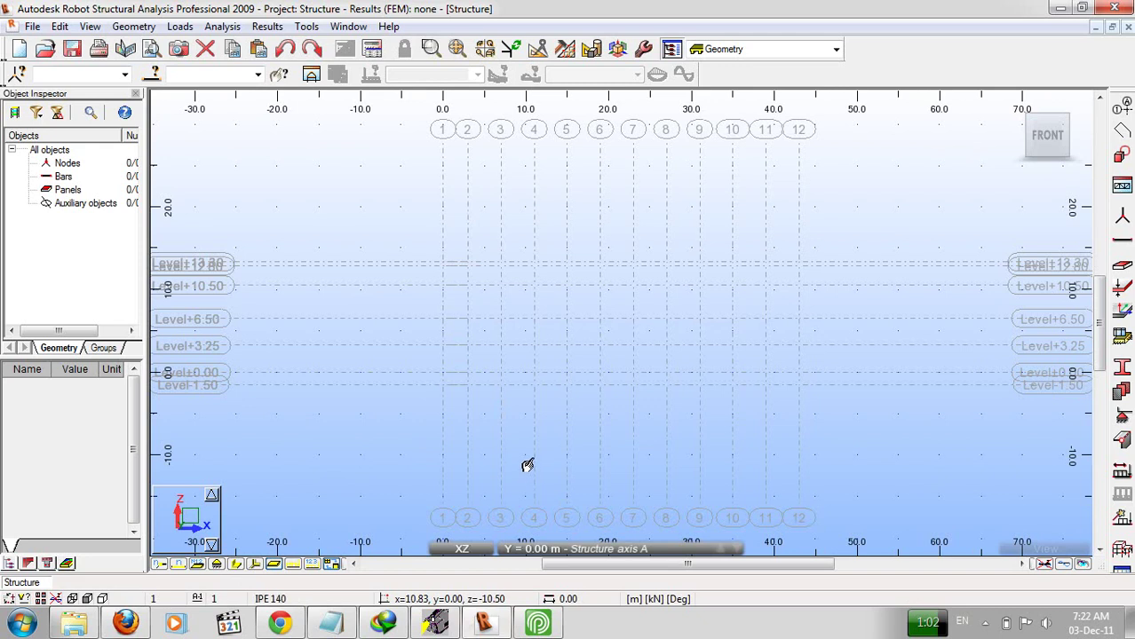
Keep the work plane on structure axis A and switch the structure view to the 3D projection.
click(497, 548)
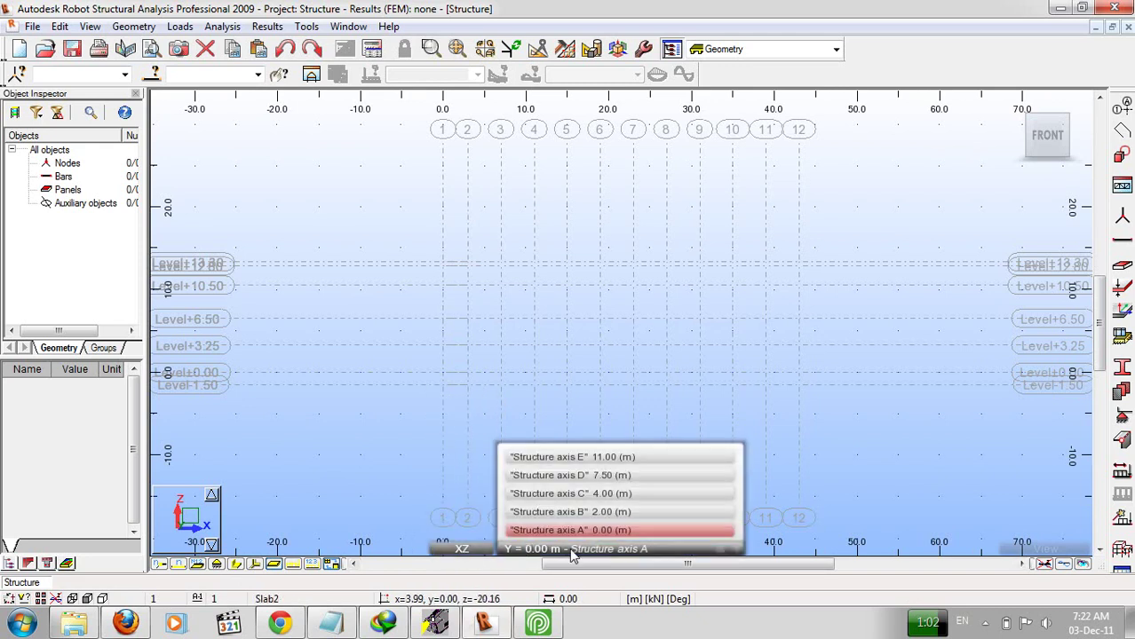
click(587, 531)
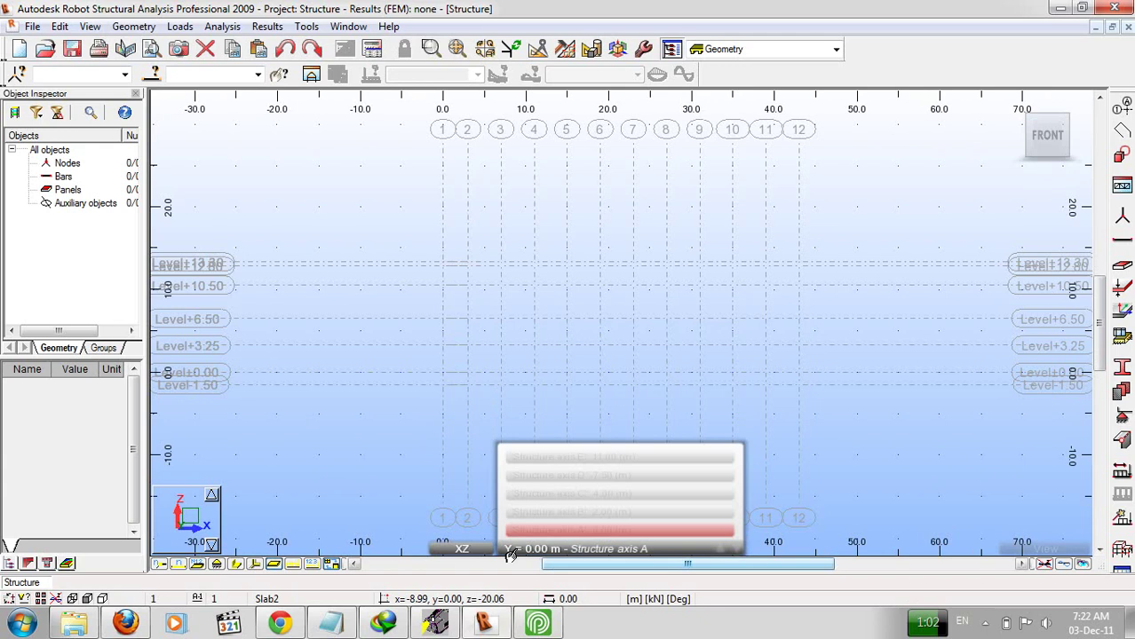
click(618, 49)
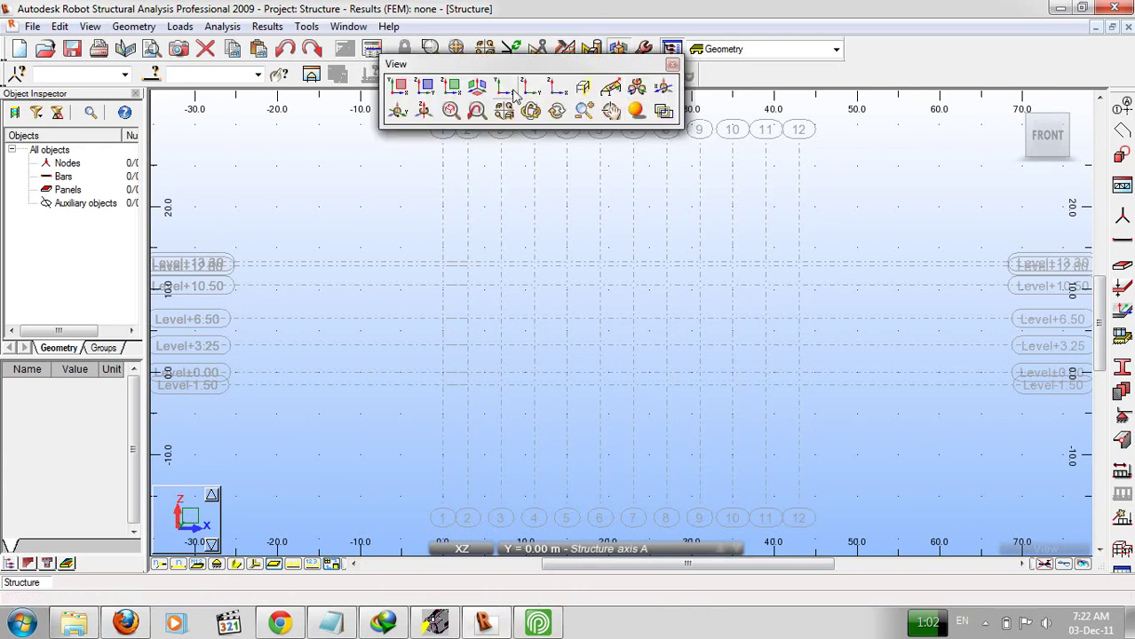
click(477, 86)
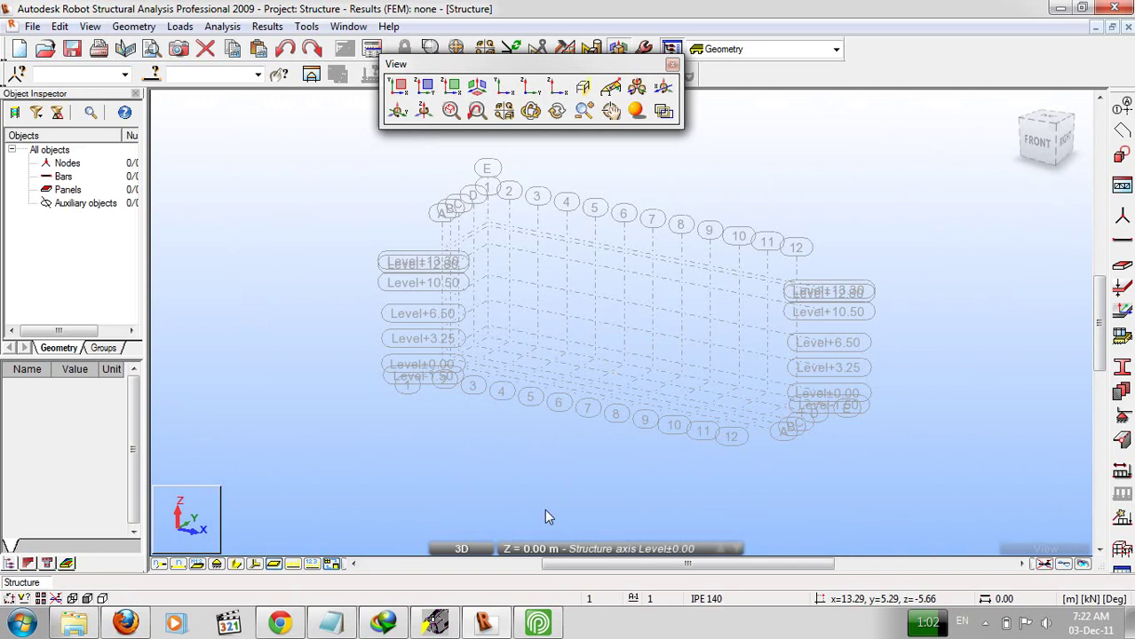
Rescan the local network in P2pover using the Broadcom 802.11n Network Adapter and return to Robot Structural Analysis.
click(537, 624)
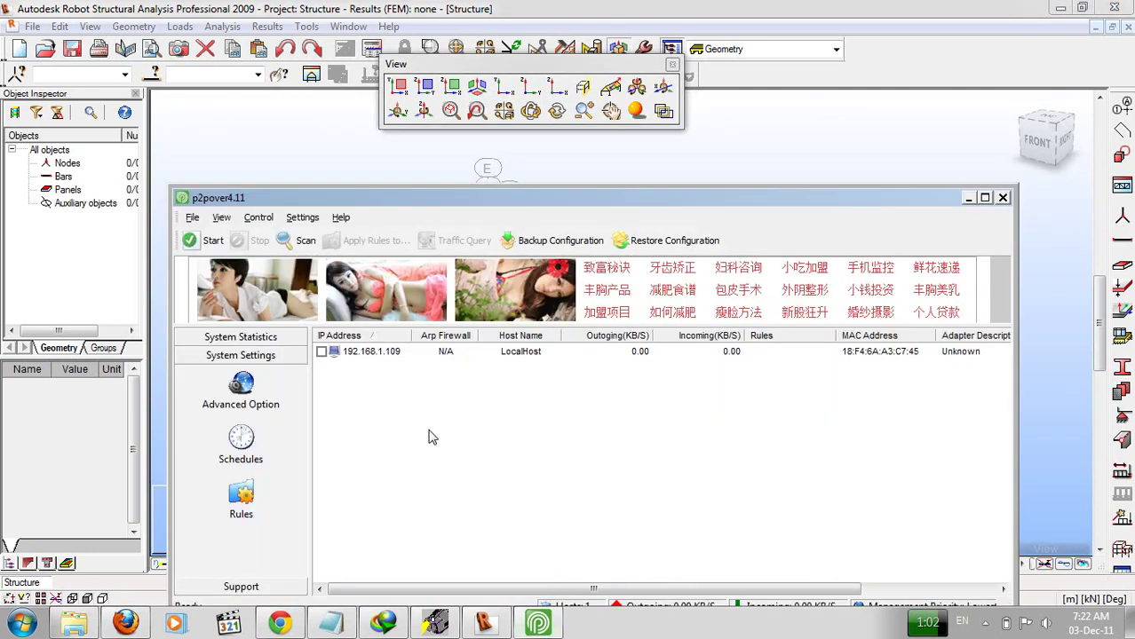
click(298, 241)
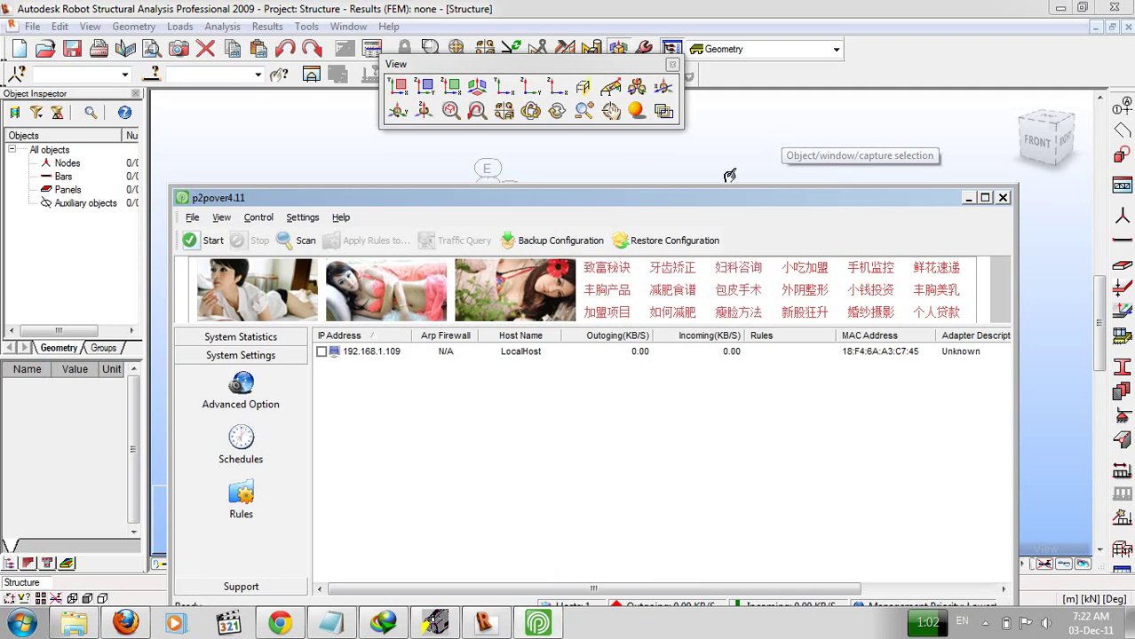
click(307, 242)
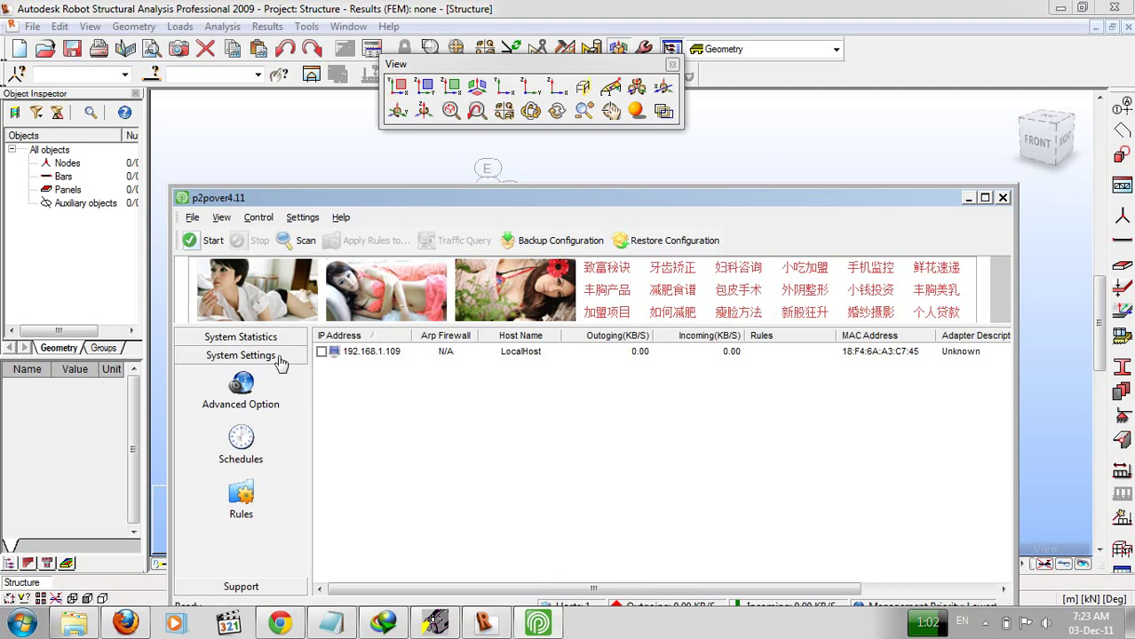
click(243, 383)
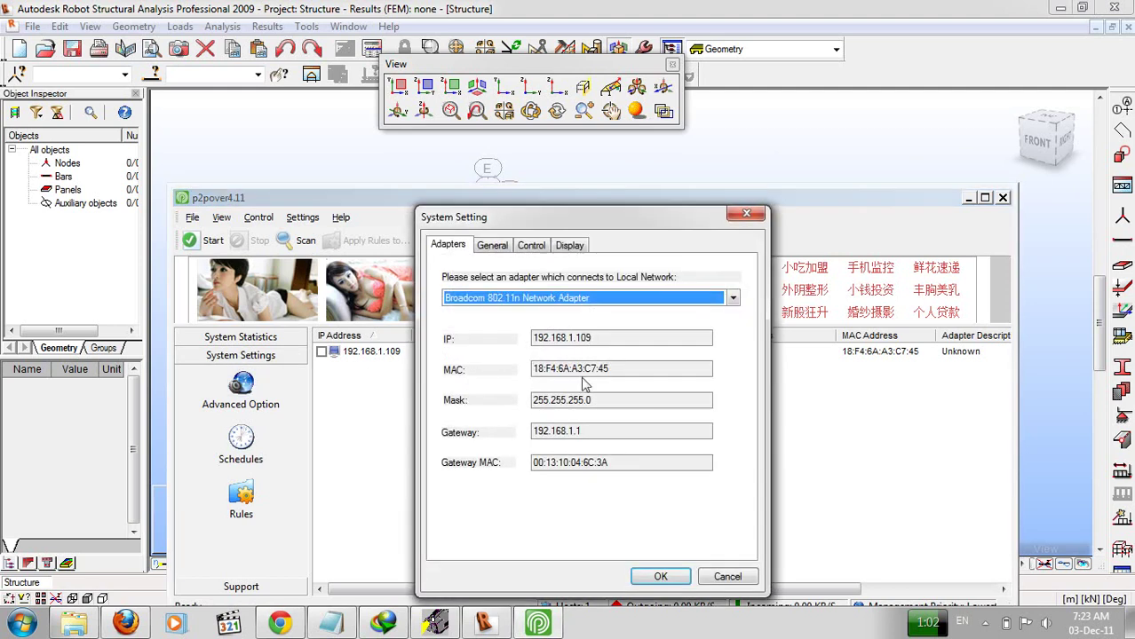
click(661, 577)
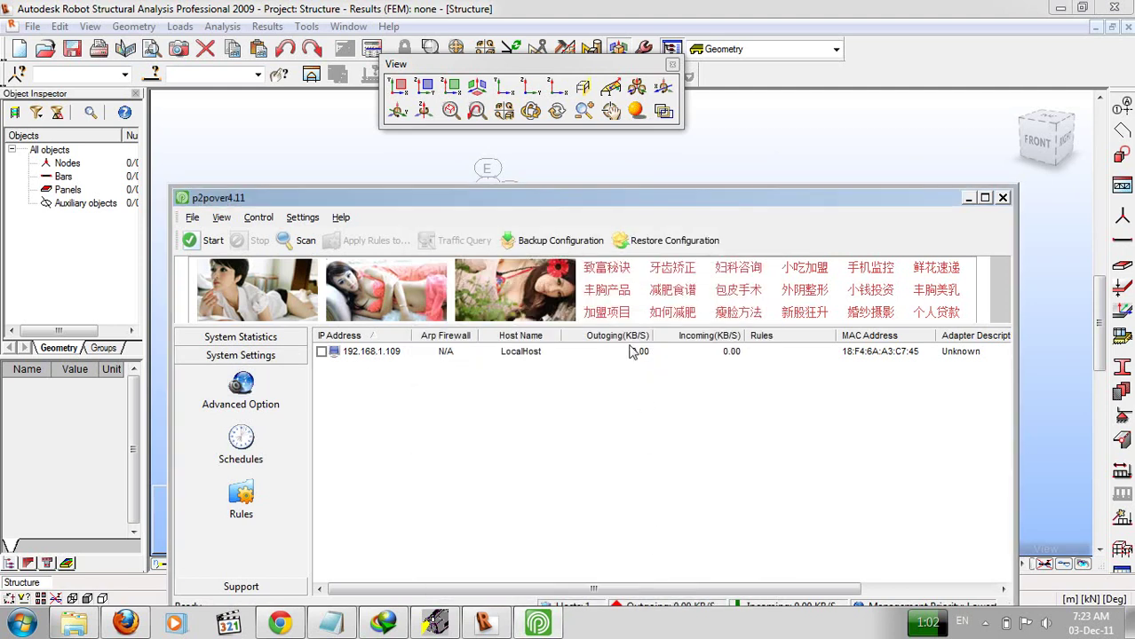
click(302, 241)
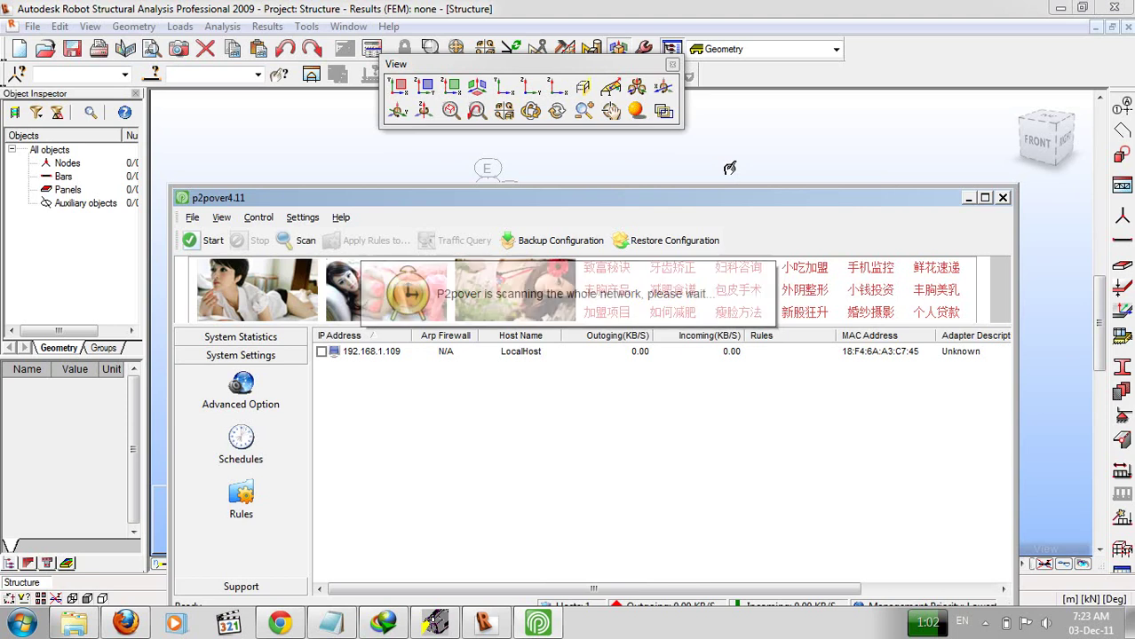
click(969, 199)
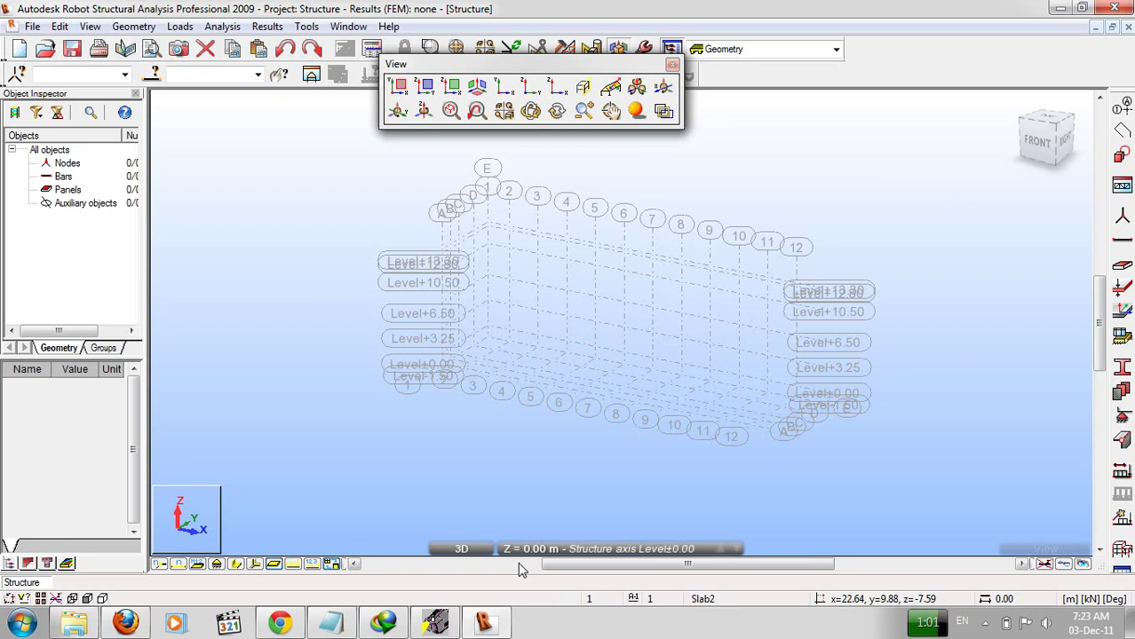
Check the X positions in the structural axis definition and minimize the Internet Download Manager window.
click(1121, 108)
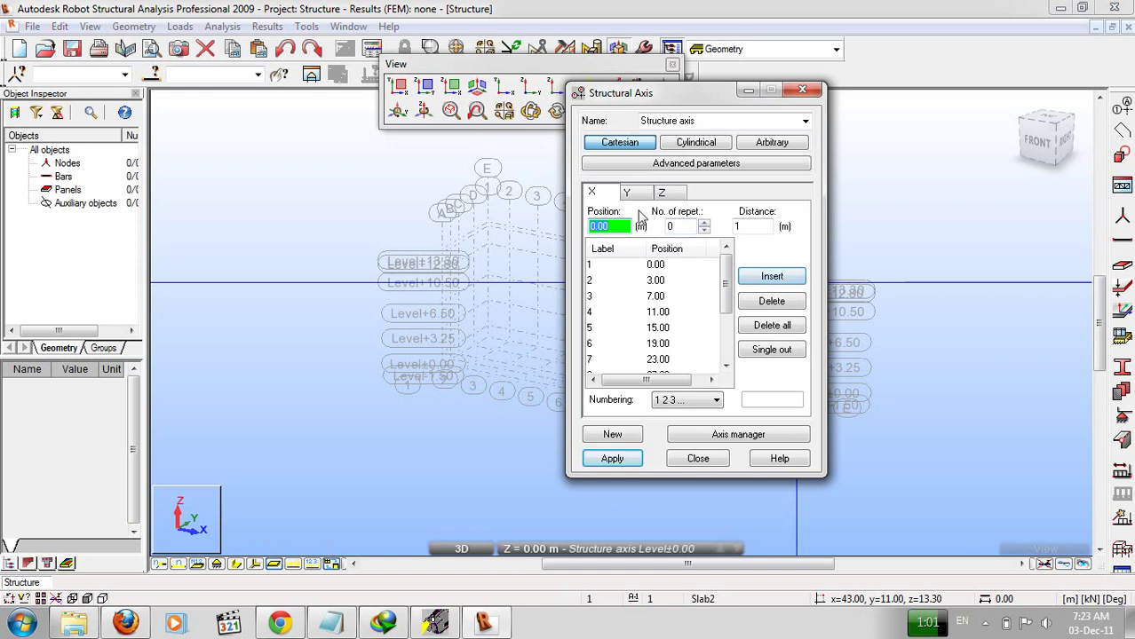
click(802, 92)
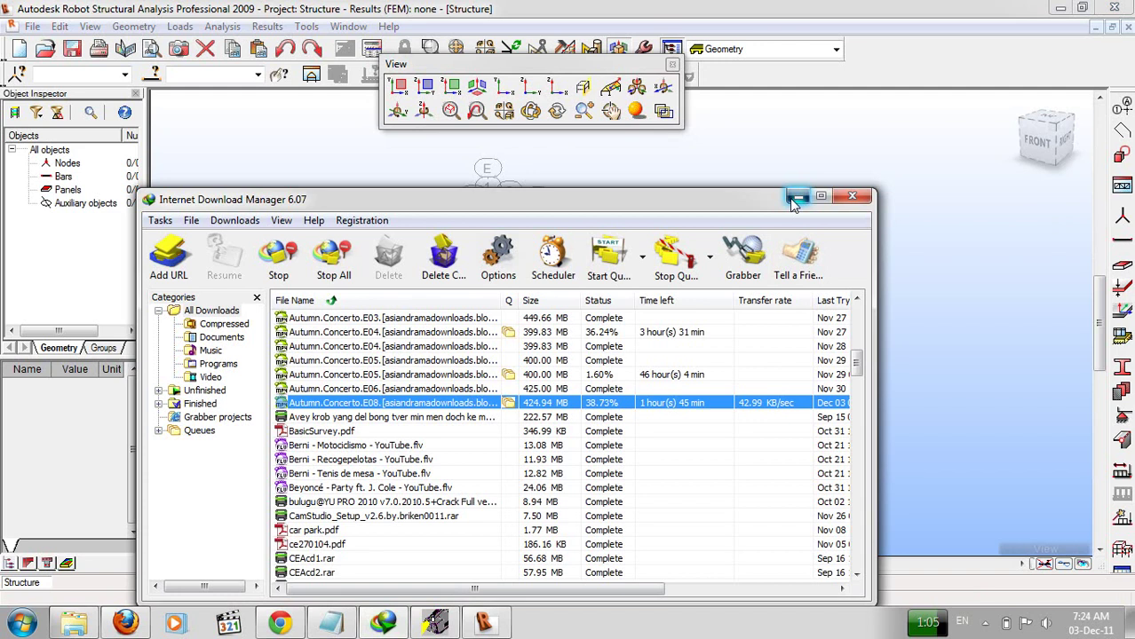
click(796, 197)
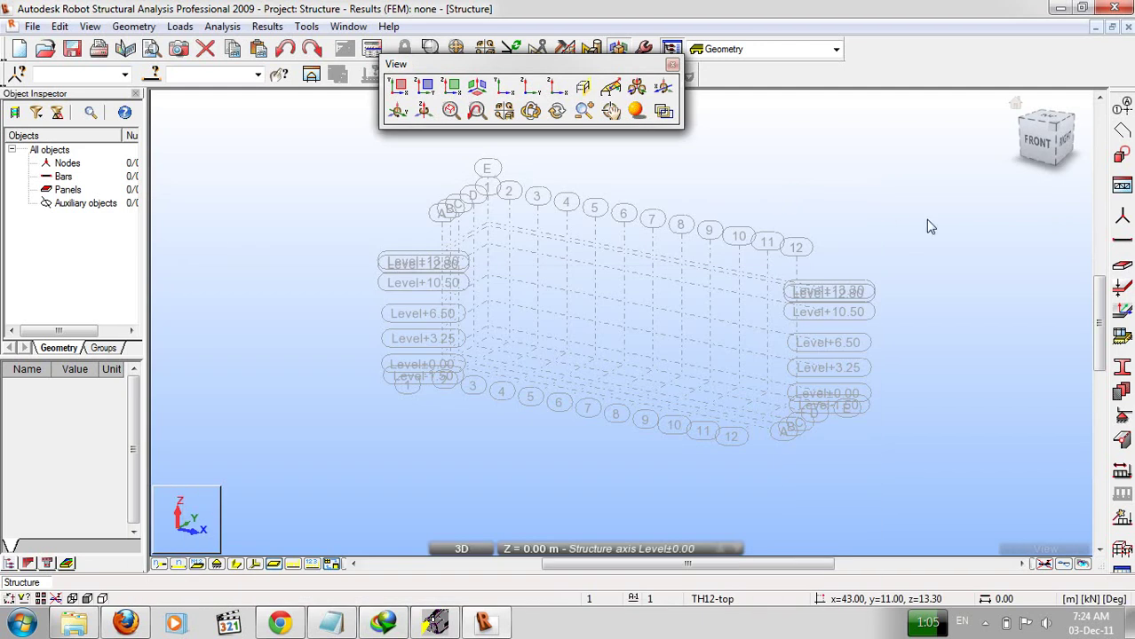
Begin defining bars and set the bar type to RC beam.
click(1121, 263)
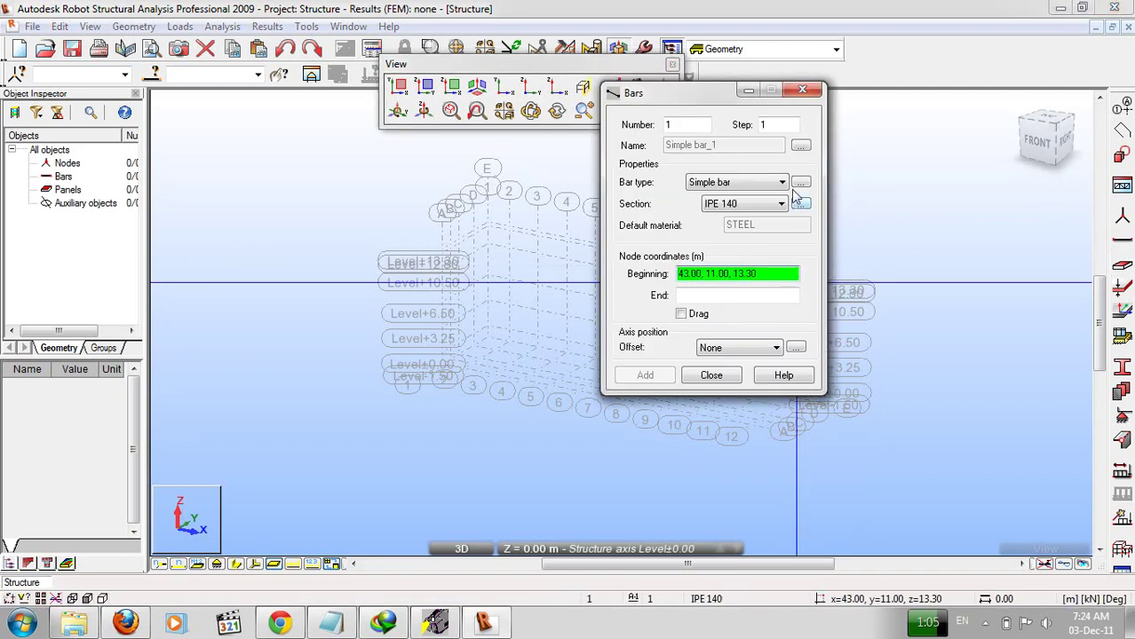
click(782, 182)
click(770, 273)
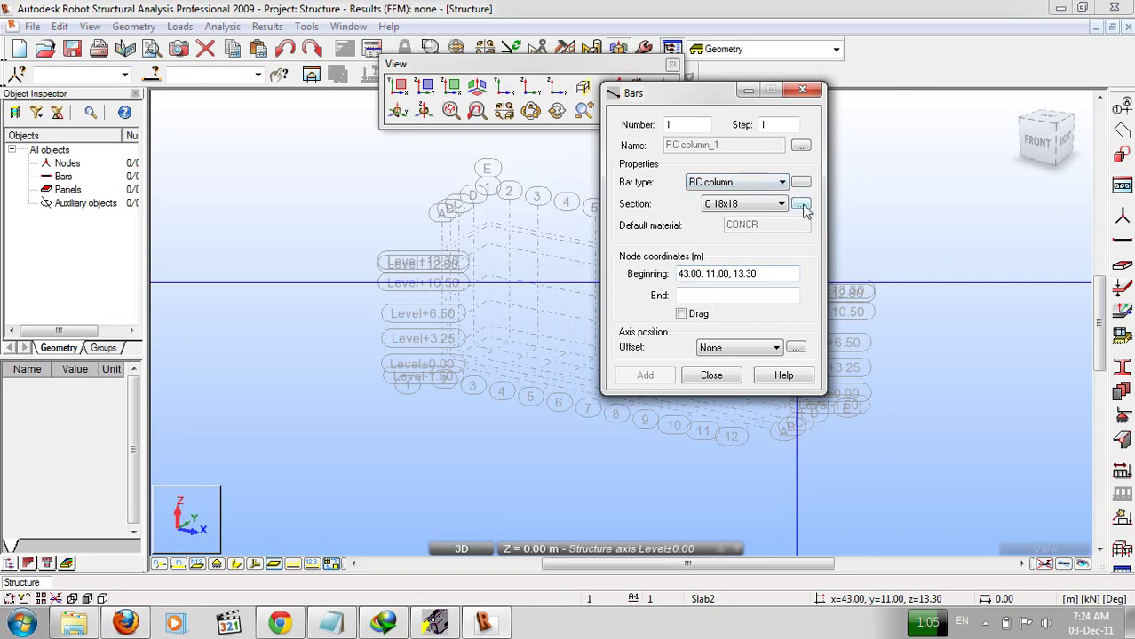
click(782, 182)
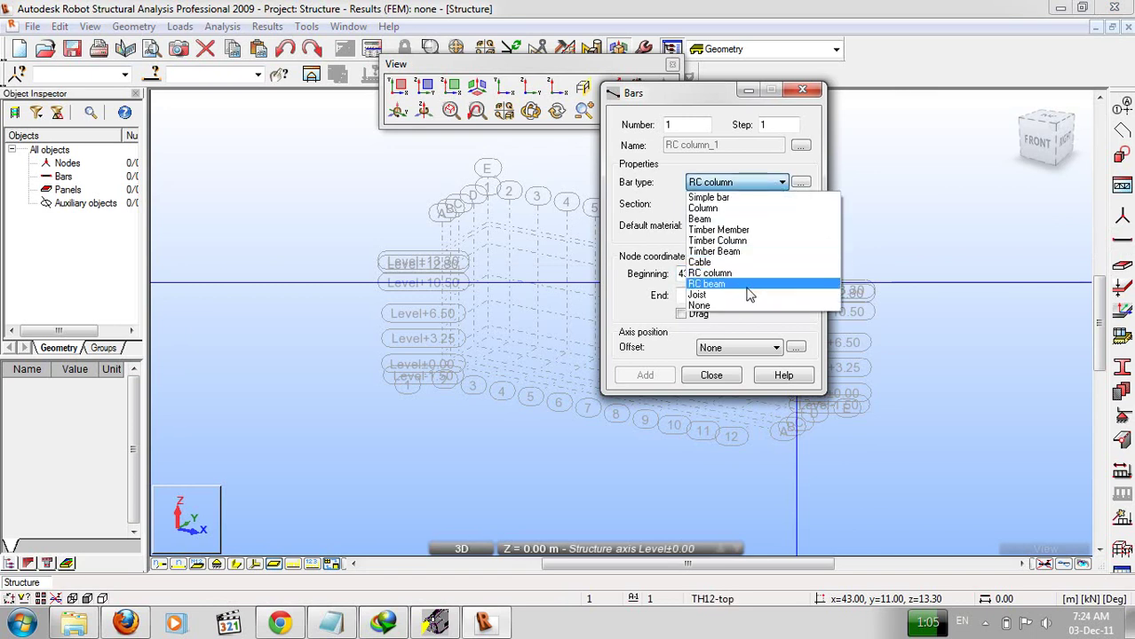
click(747, 284)
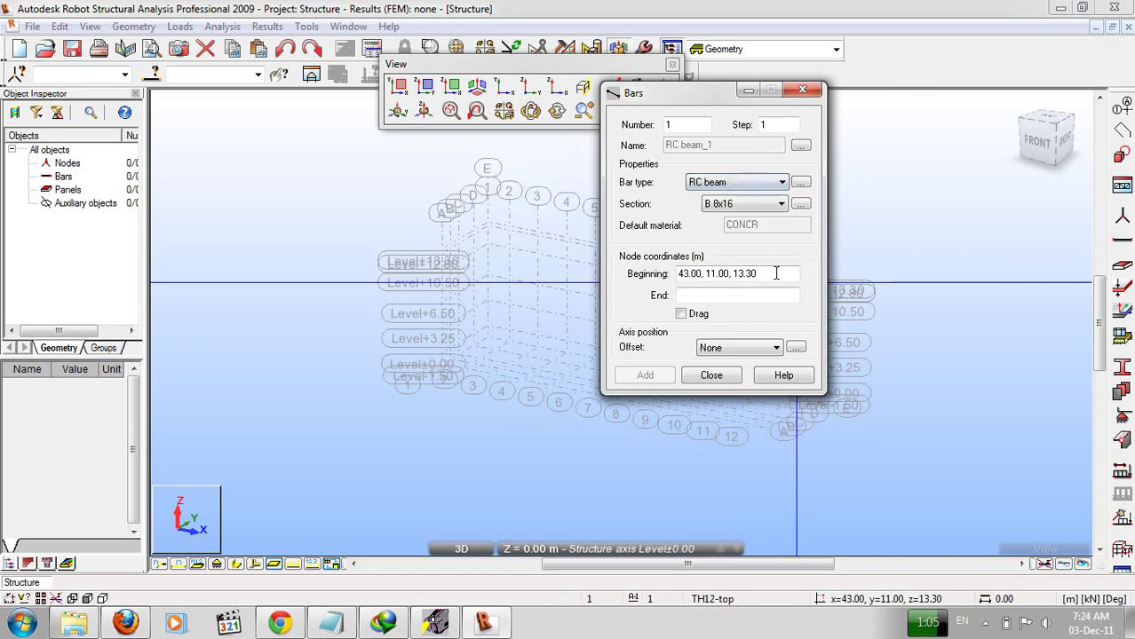
Add a rectangular RC beam section B R20x30 with b 20 cm and h 30 cm.
click(800, 204)
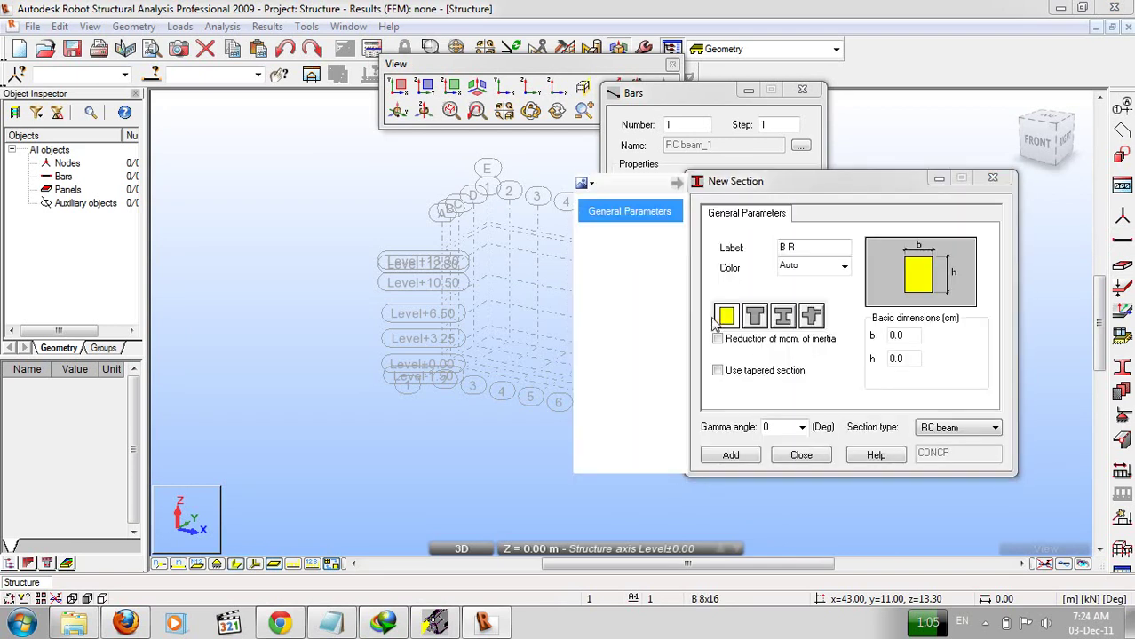
drag(905, 335, 875, 336)
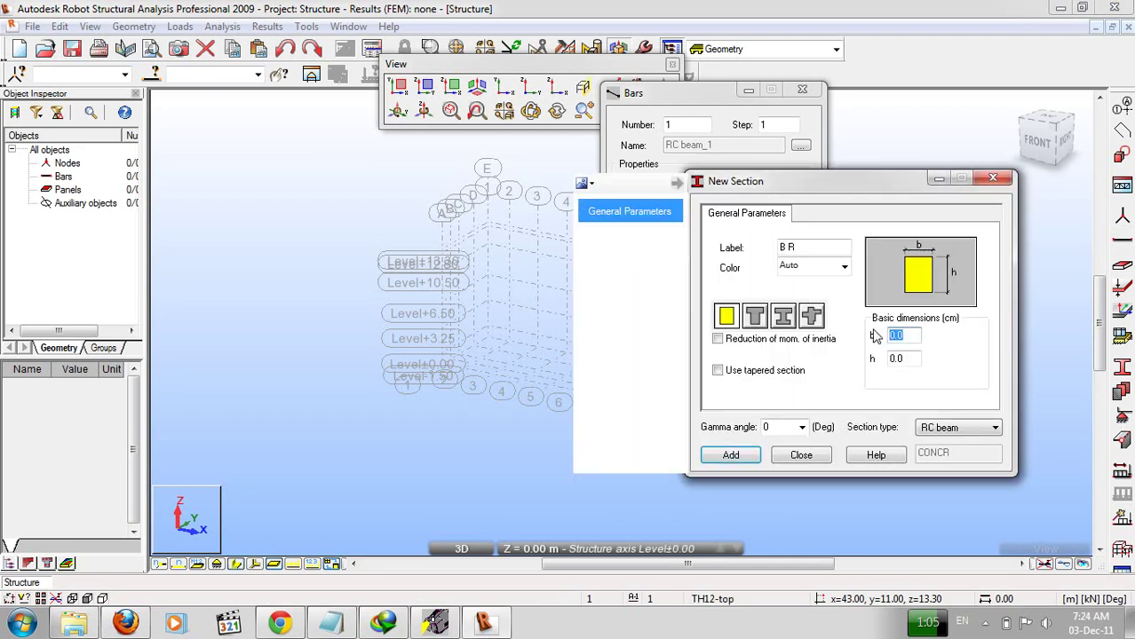
text(0)
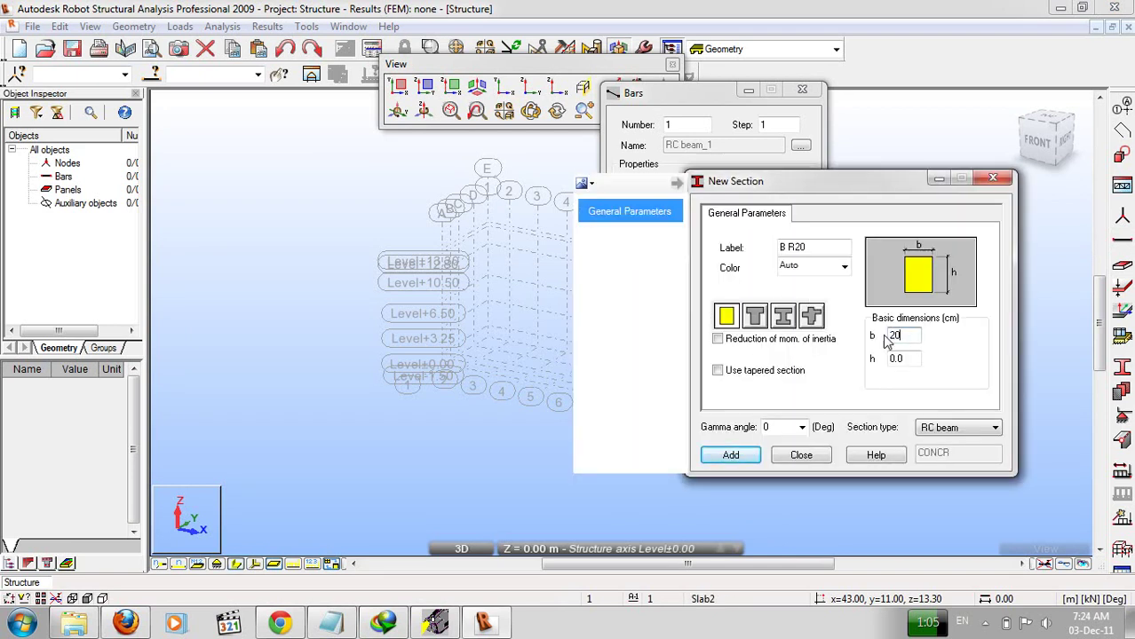
double_click(899, 359)
text(30)
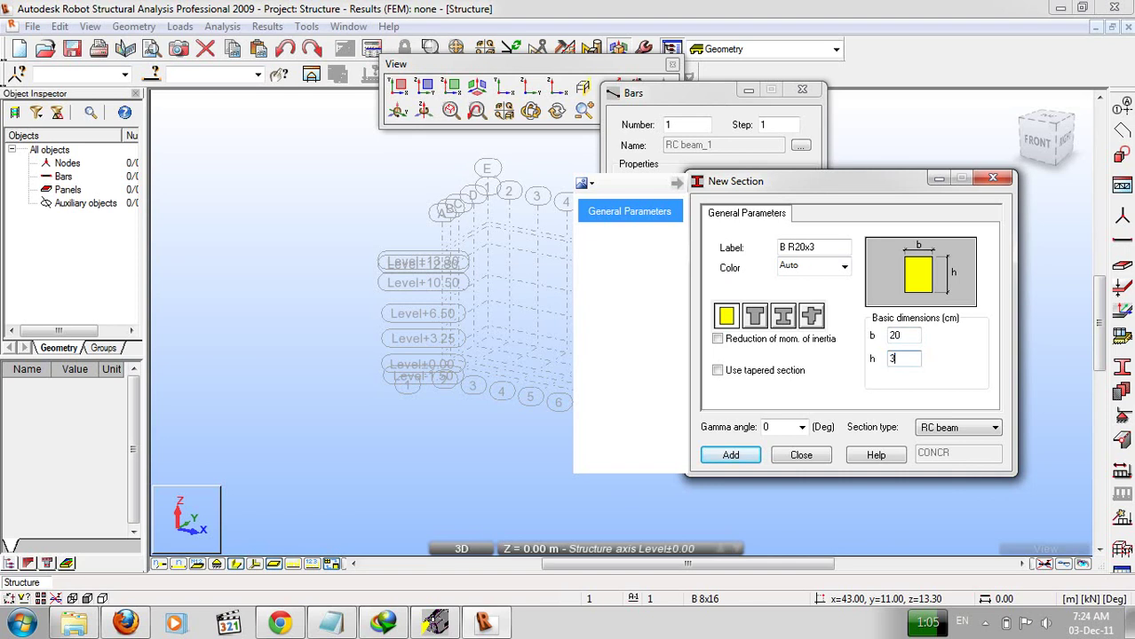
click(733, 456)
Add the RC beam section B R27x30 with its width b set to 27 cm.
double_click(908, 335)
text(2)
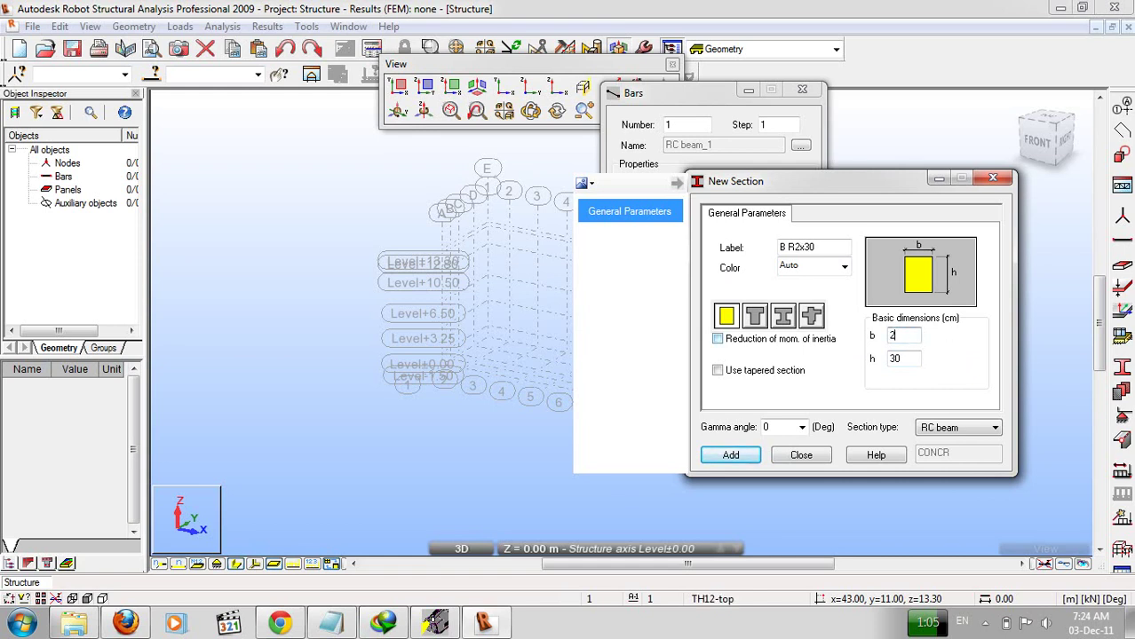
text(7)
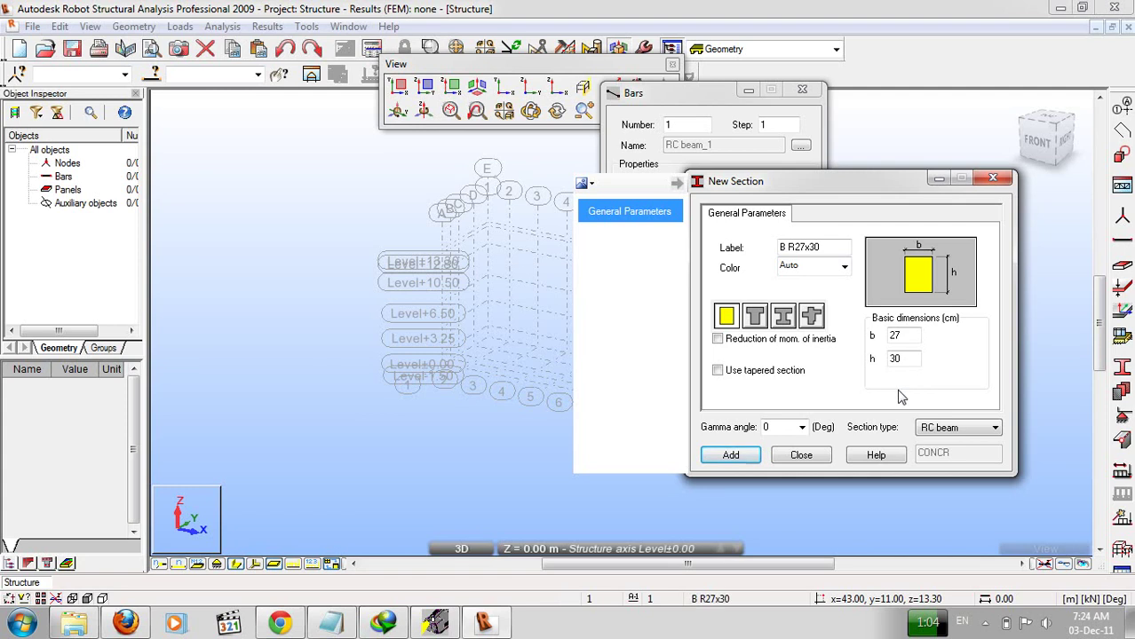
Add the RC beam section B R20x27 with b 20 cm and h 27 cm, and close the section definition.
double_click(897, 335)
text(20)
key(Tab)
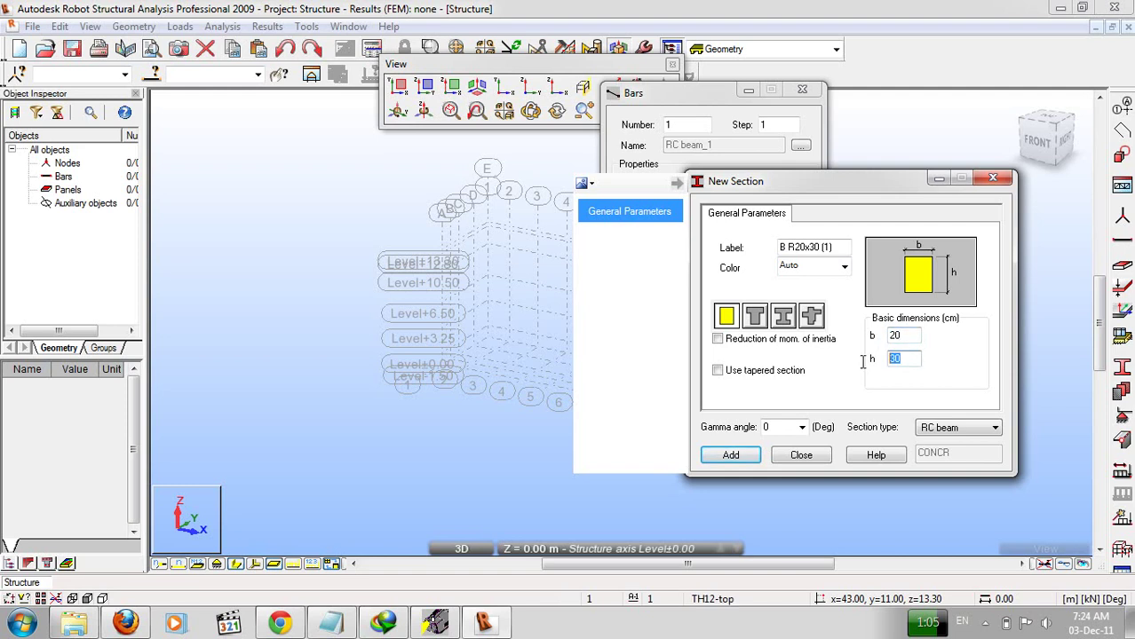
text(27)
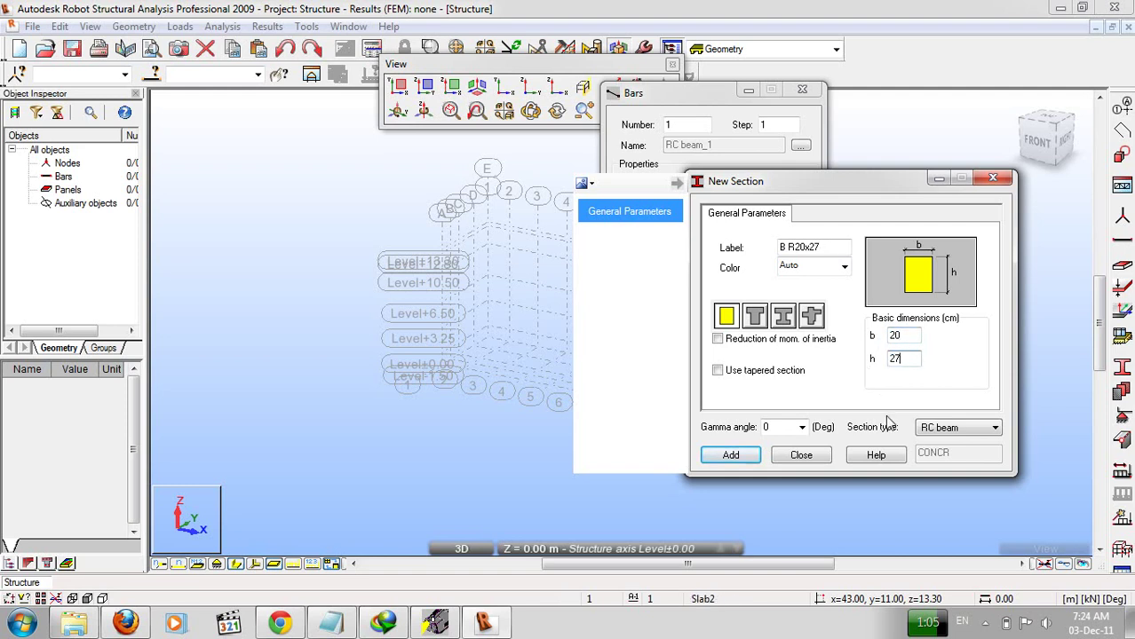
click(731, 455)
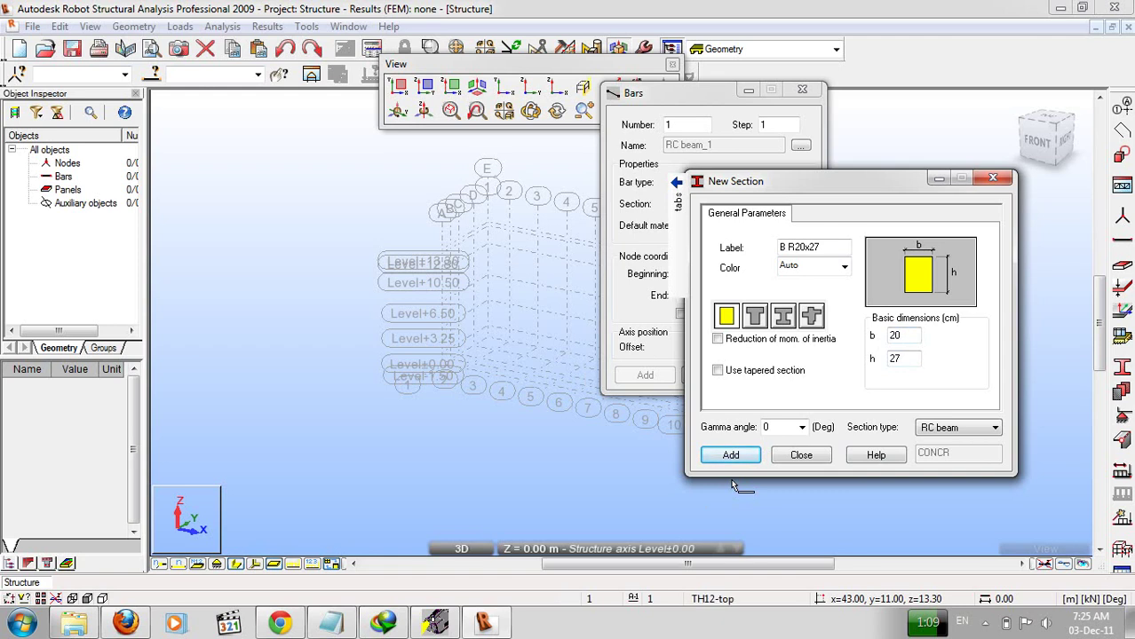
click(802, 456)
Set the bar type to RC column and add a rectangular section C R30x30 with b 30 cm and h 30 cm.
click(781, 182)
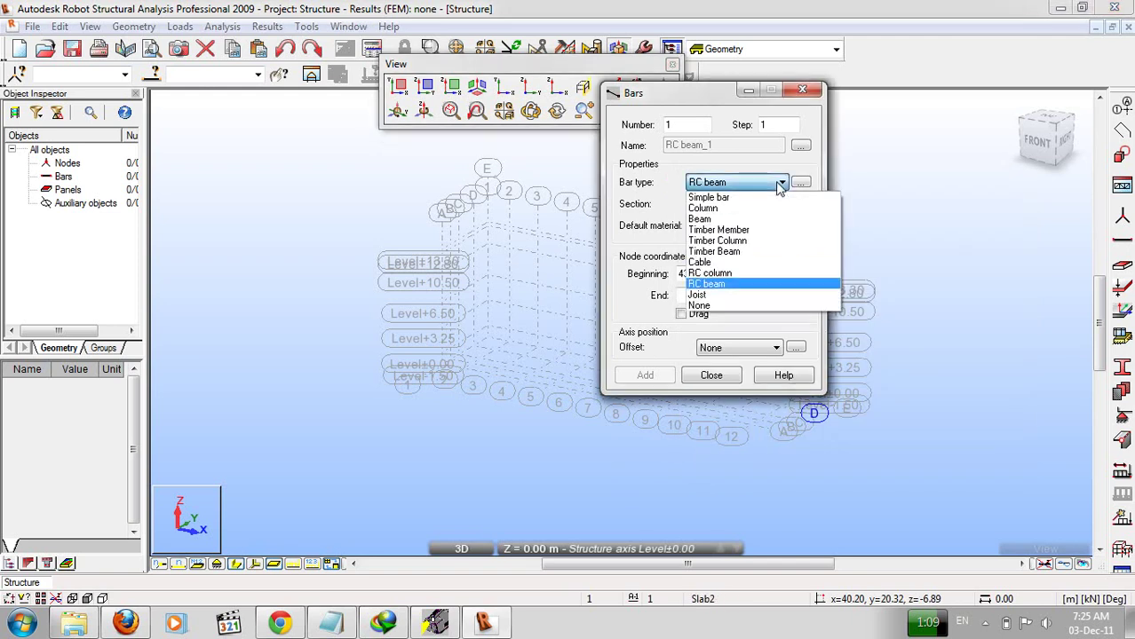
click(769, 273)
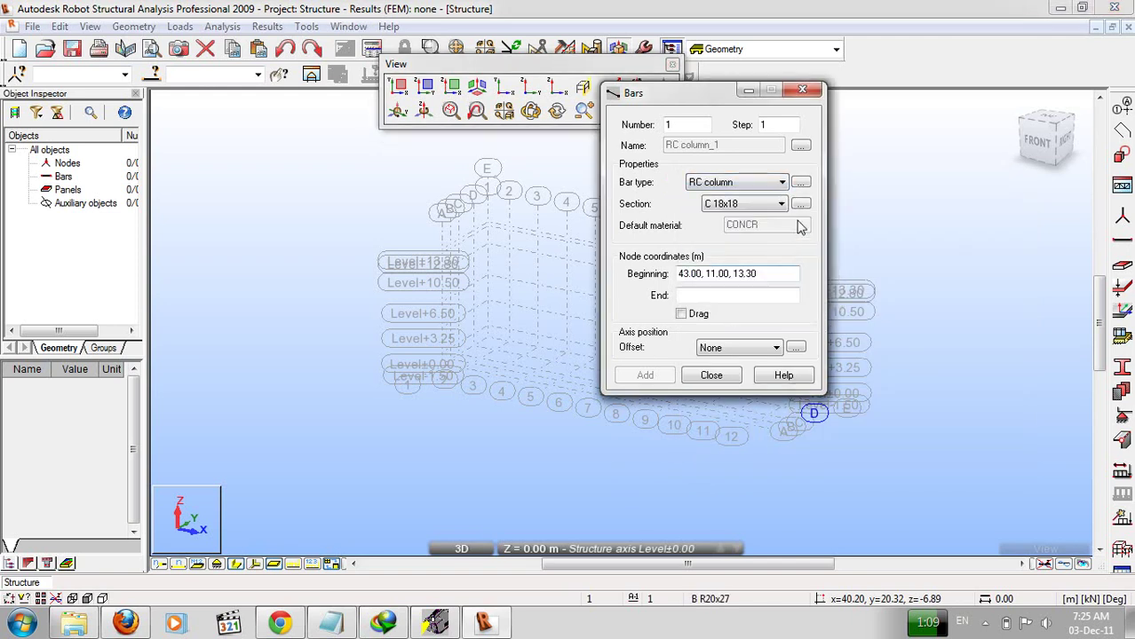
click(801, 204)
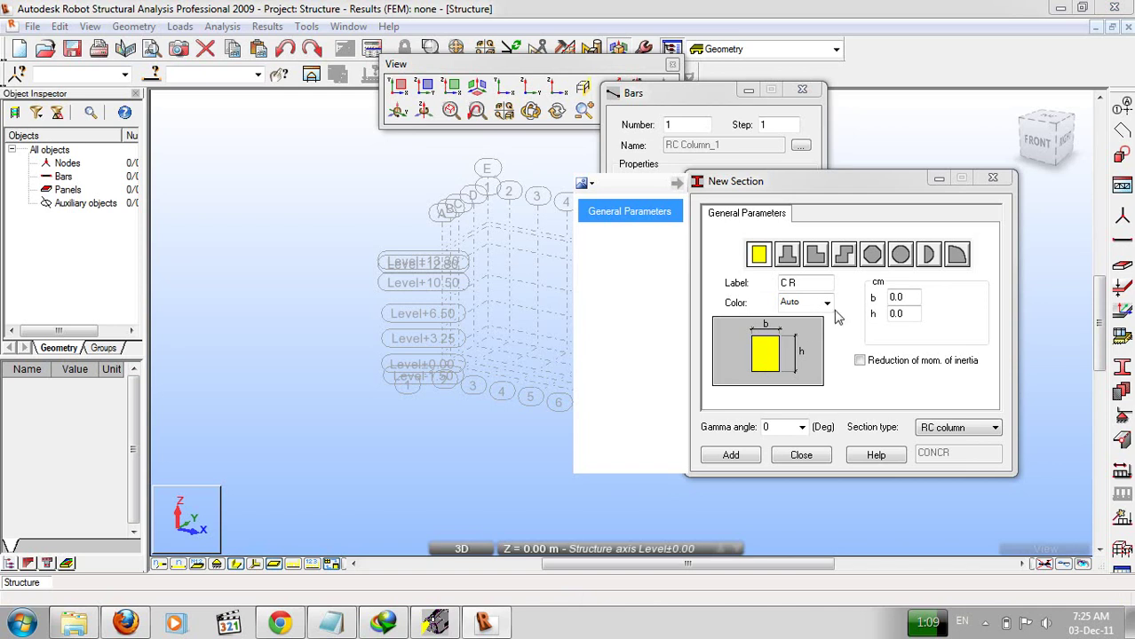
click(897, 296)
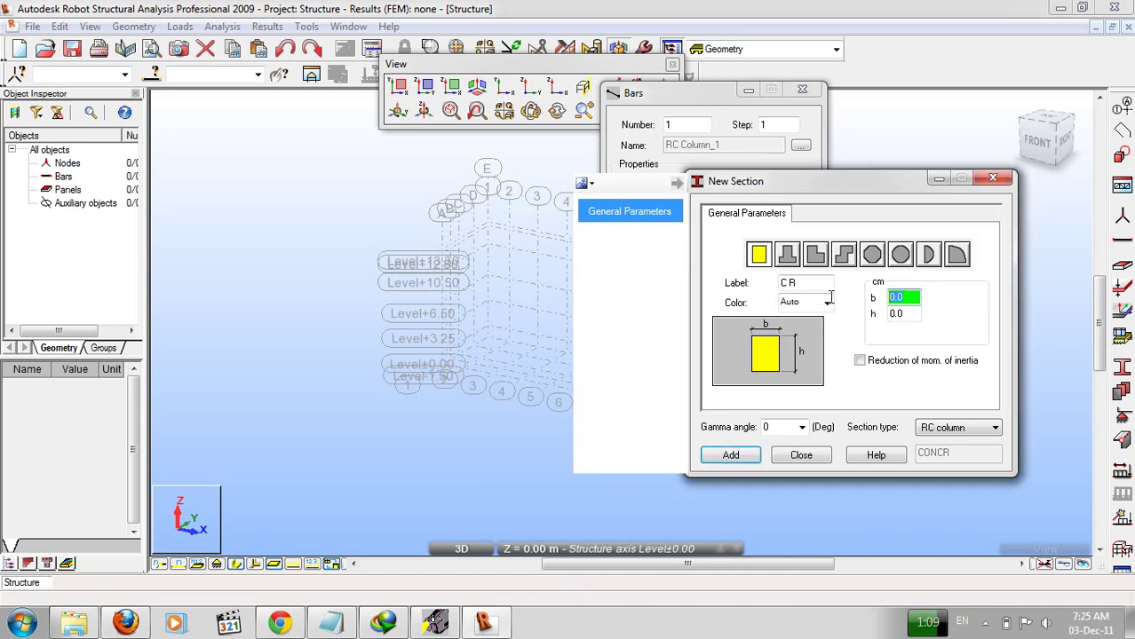
text(30)
key(Tab)
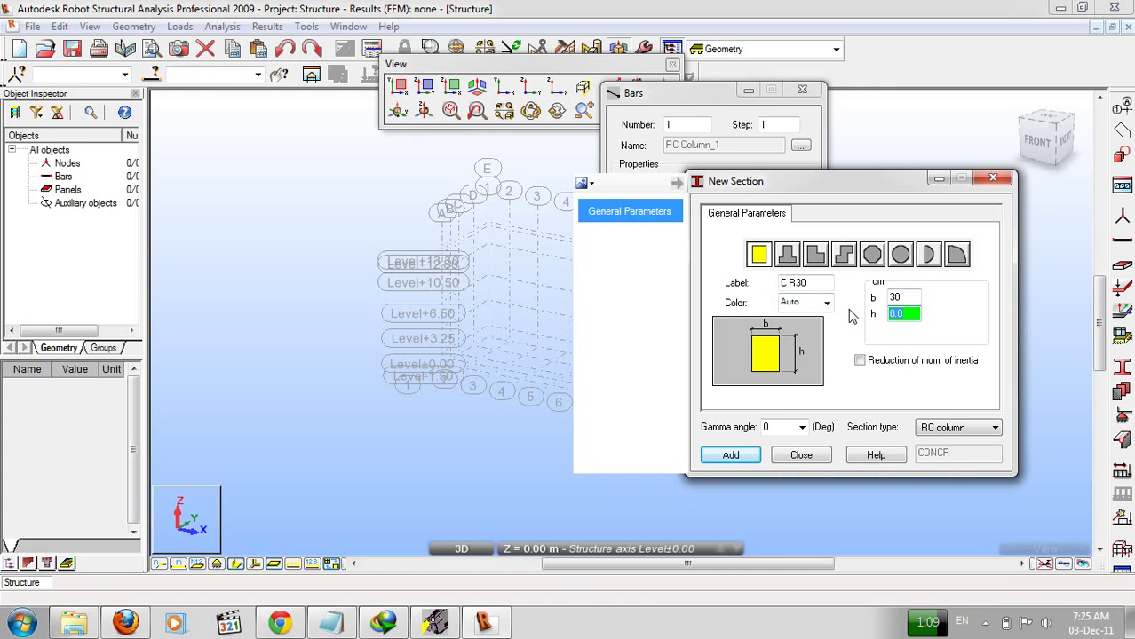
text(30)
click(731, 455)
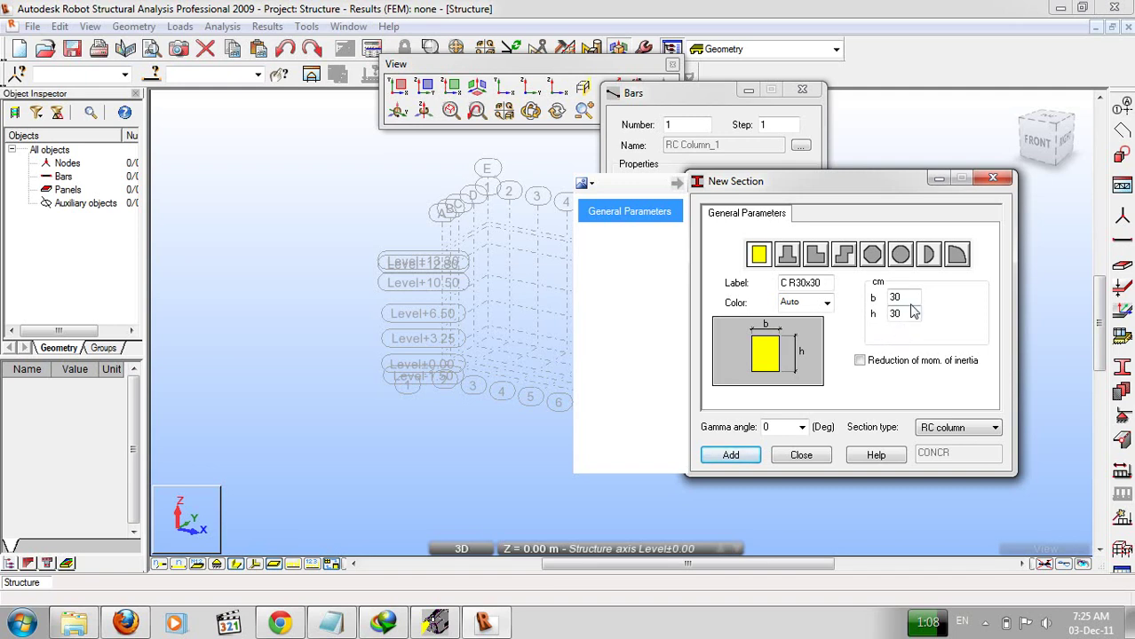
Add the rectangular RC column section C R27x27 with b 27 cm and h 27 cm.
drag(915, 299, 892, 299)
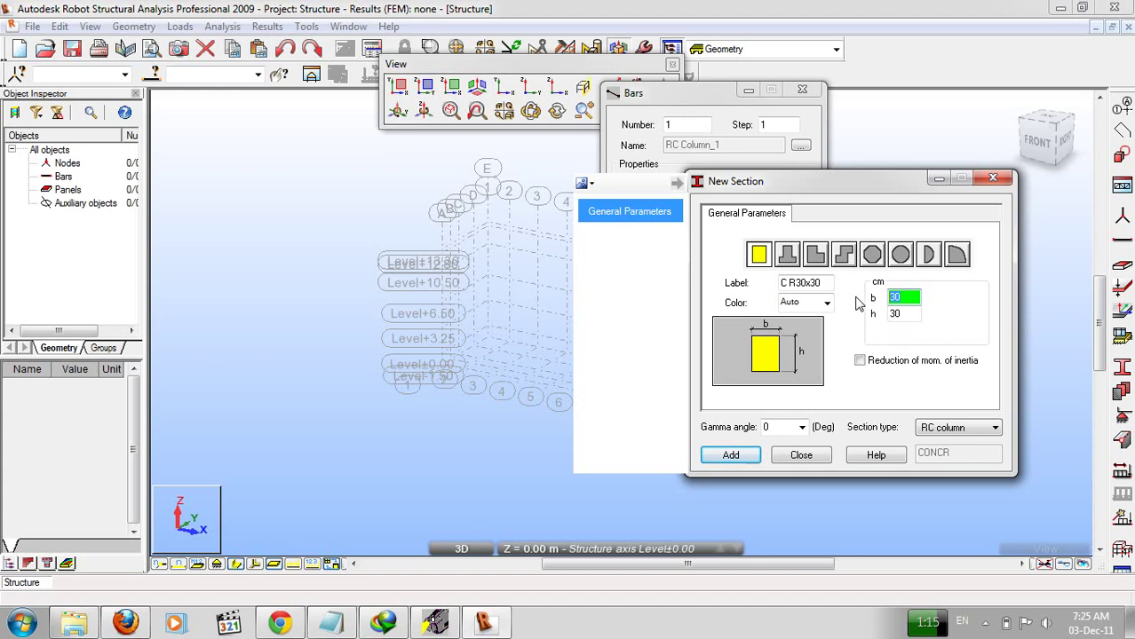
text(27)
drag(910, 315, 843, 313)
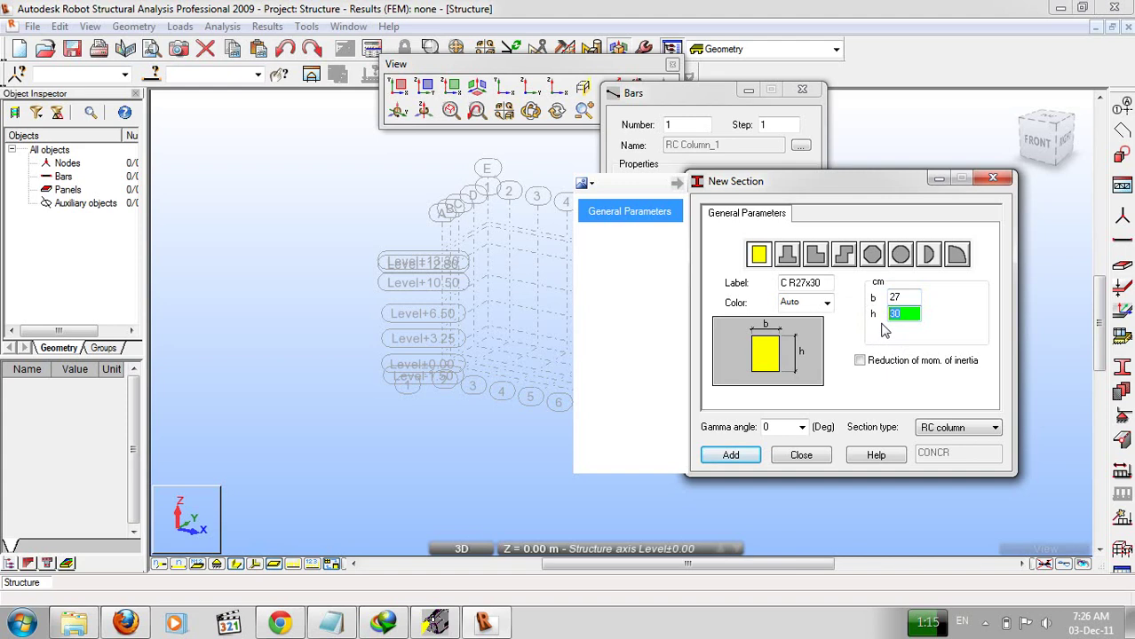
text(27)
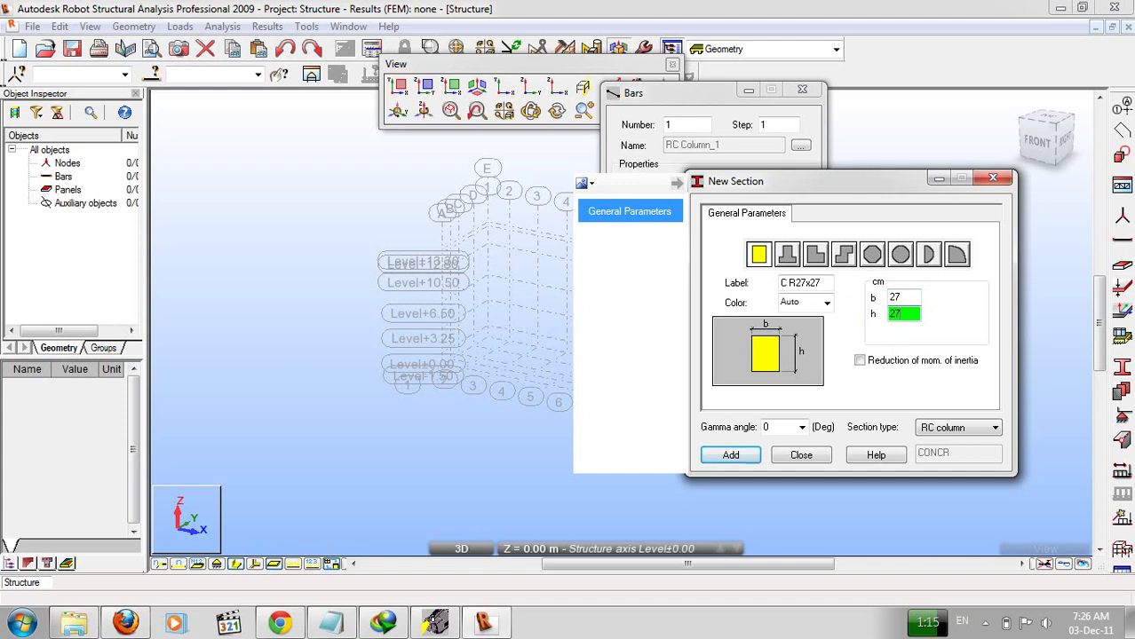
click(730, 455)
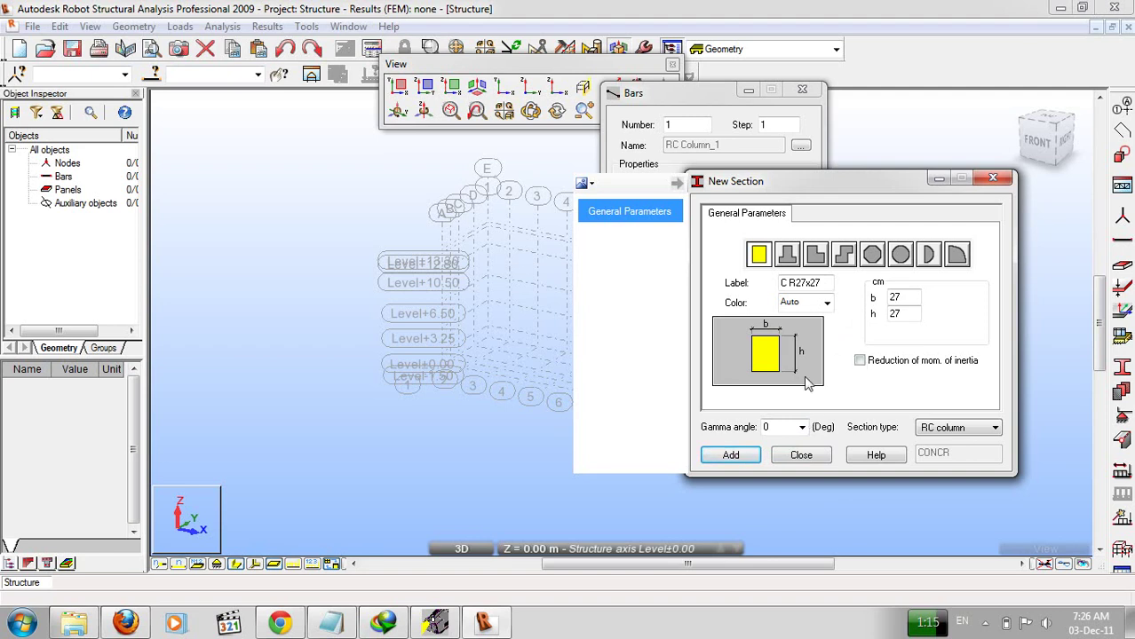
Add the RC column section C R20x20 with b 20 cm and h 20 cm, and close the section definition.
drag(917, 299, 875, 317)
text(20x)
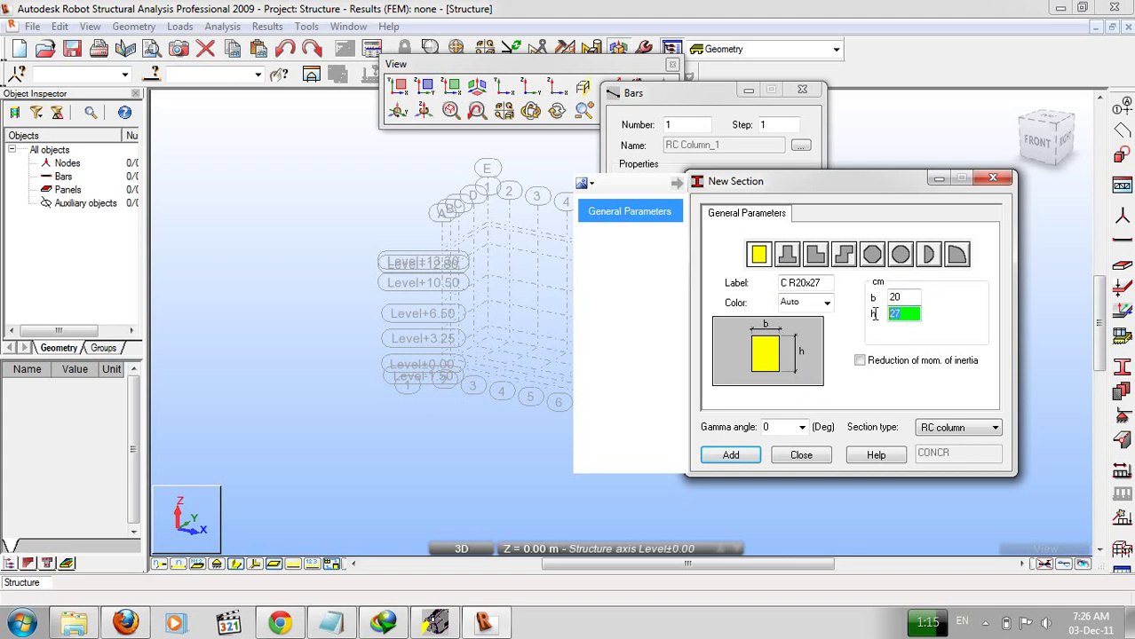
text(20)
click(718, 462)
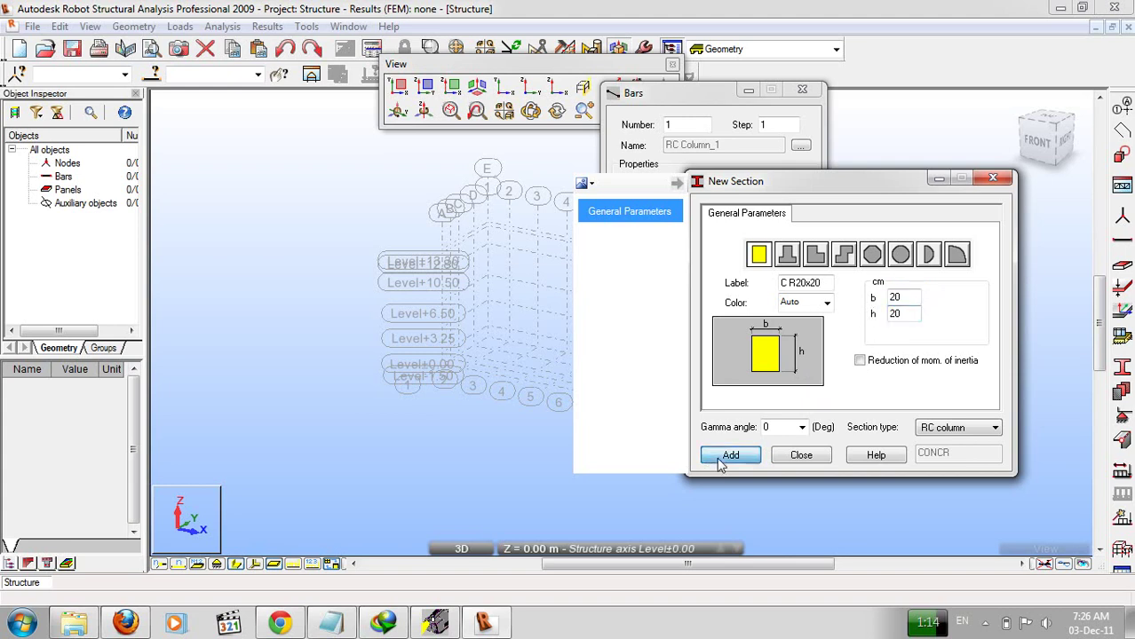
click(815, 463)
click(461, 549)
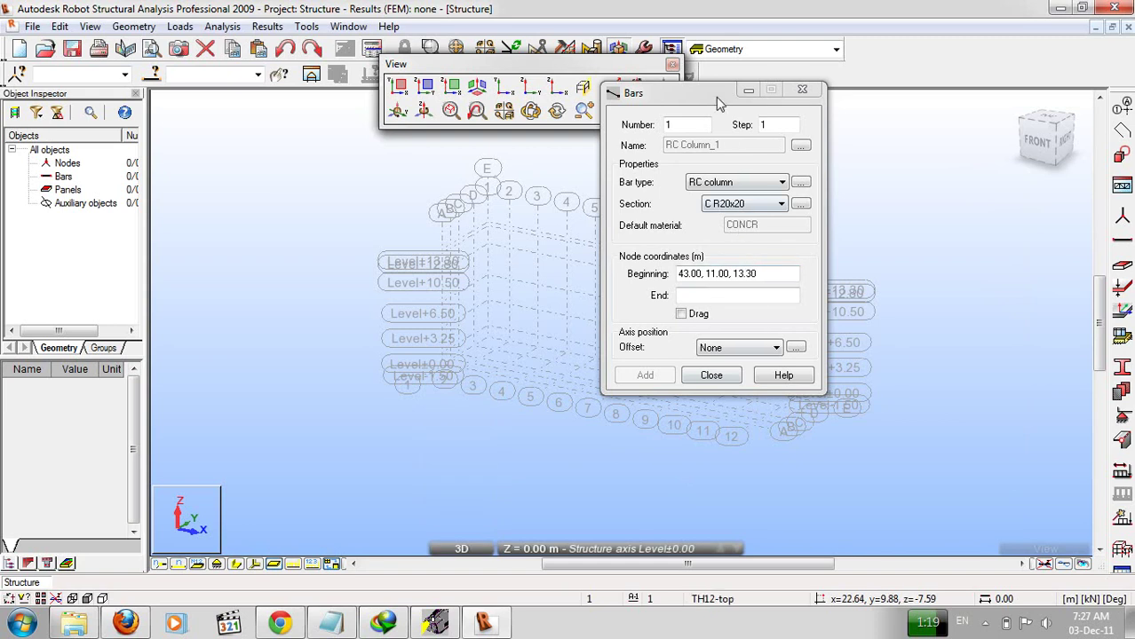
drag(719, 92, 868, 95)
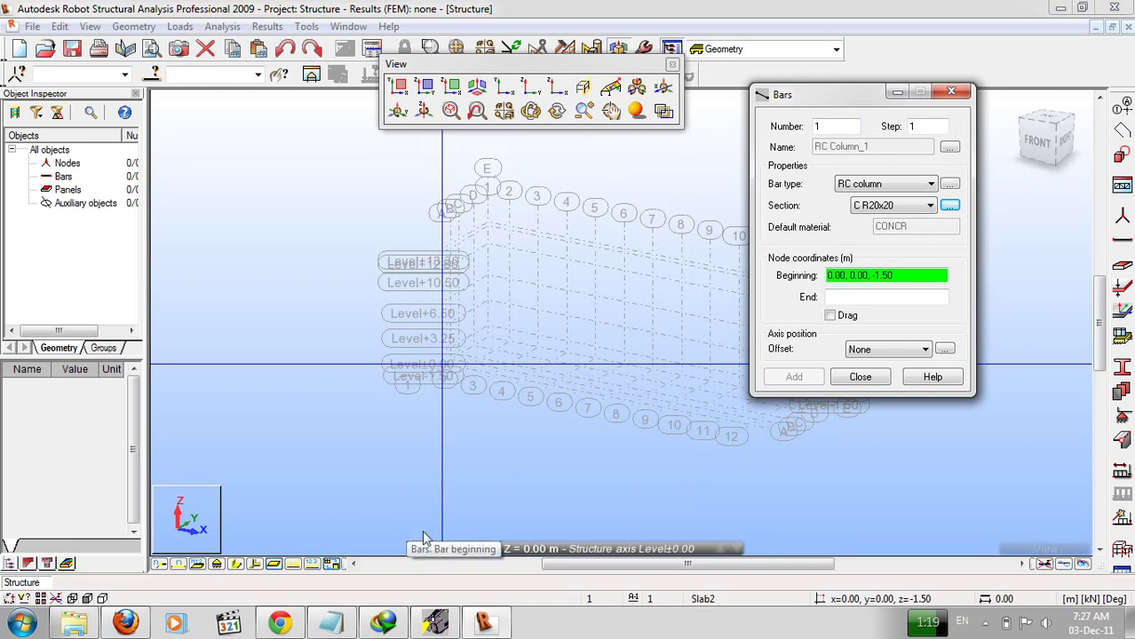
mouse_move(1129, 623)
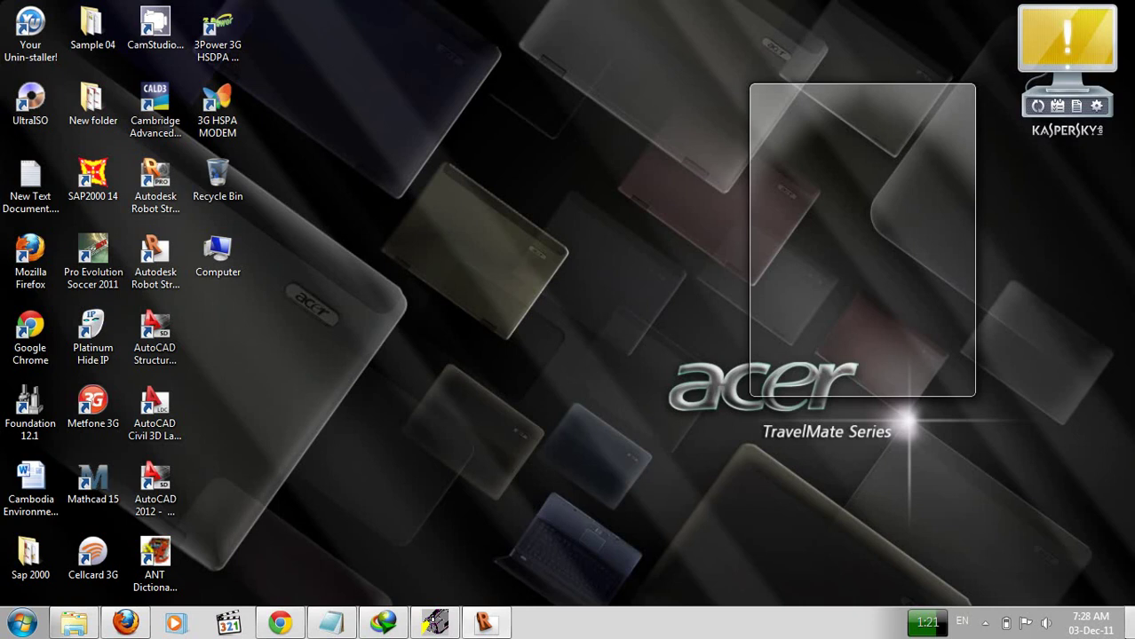
click(1130, 621)
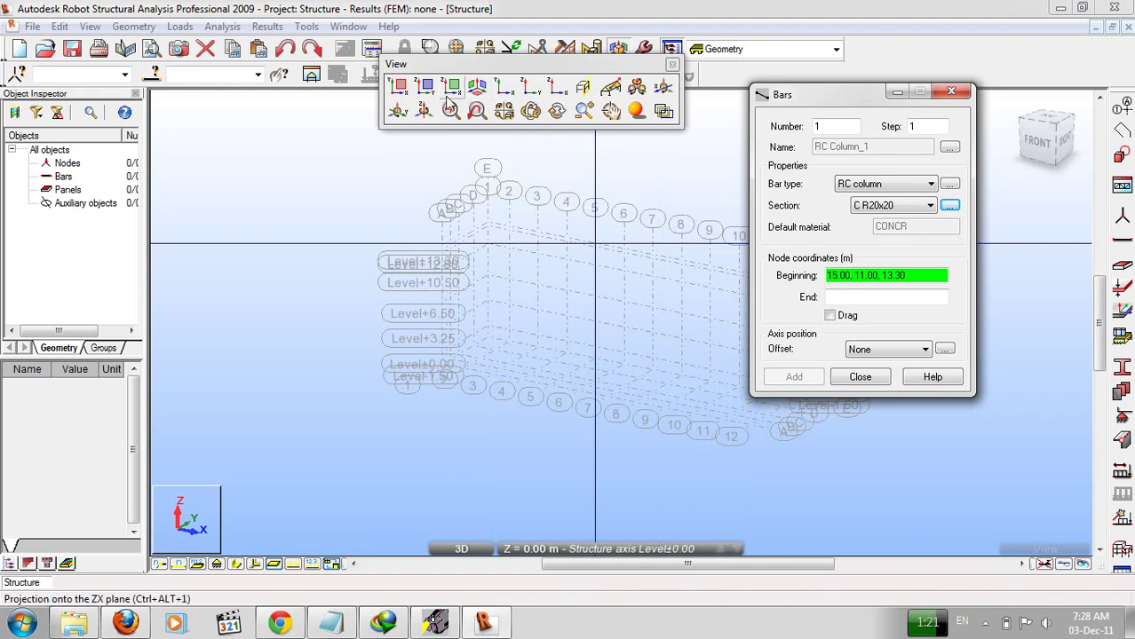
View the XY plan at structure axis Level-1.50 and return to the 3D view.
click(398, 85)
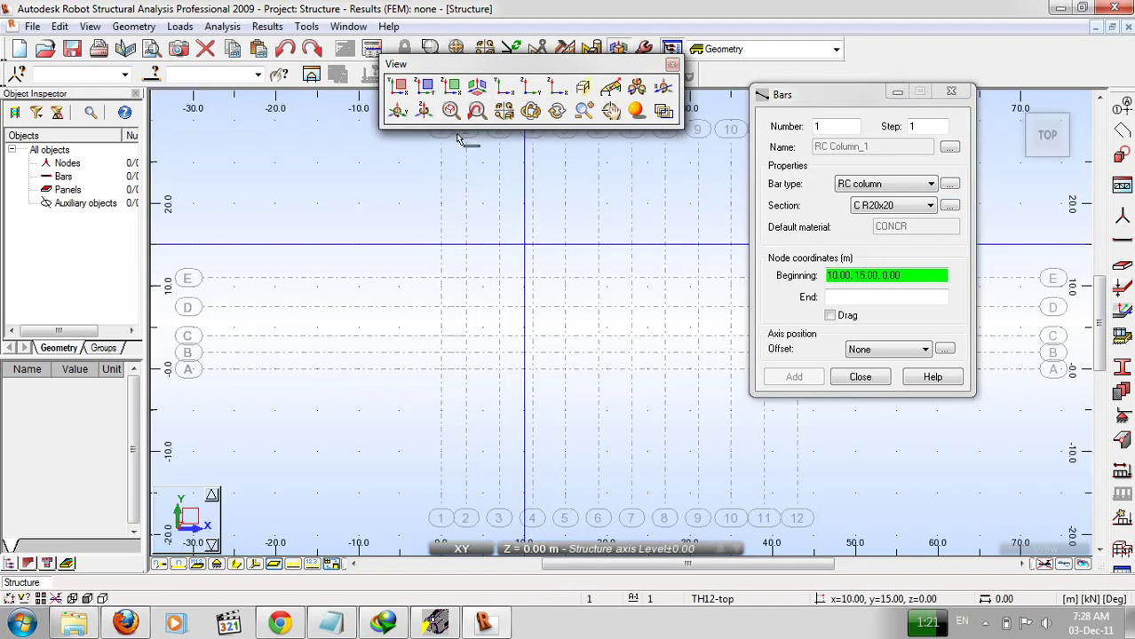
click(597, 549)
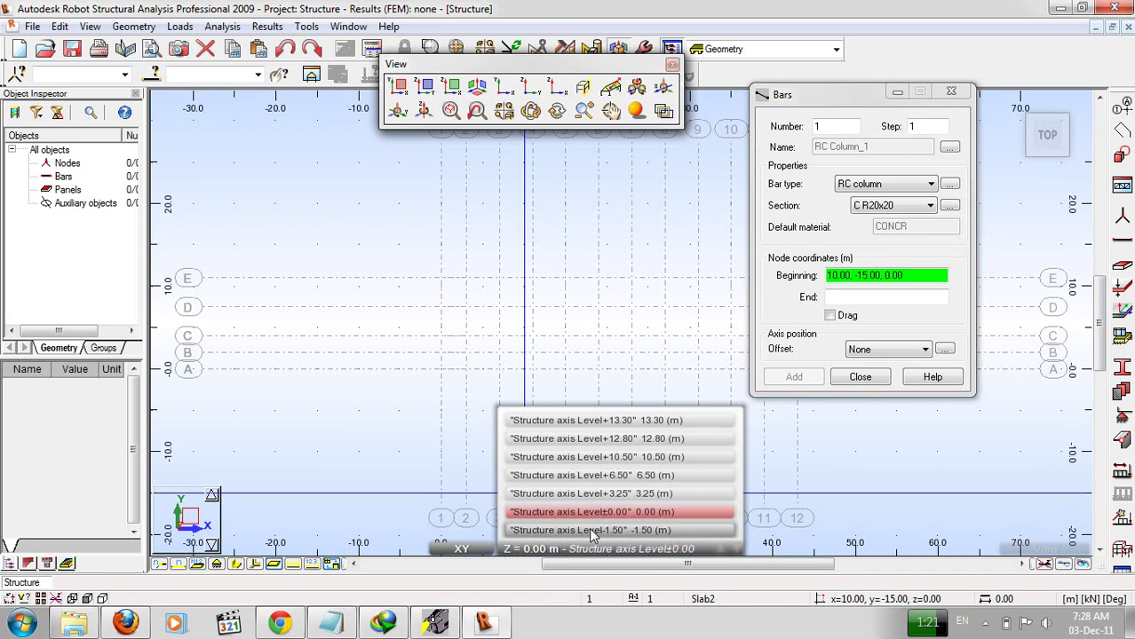
click(594, 530)
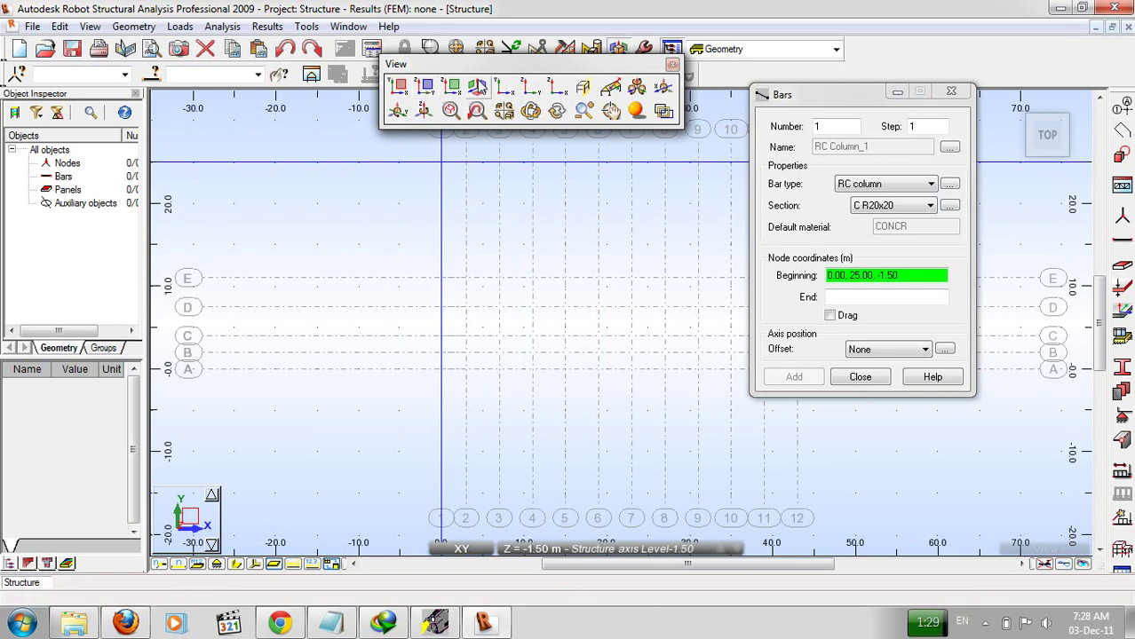
click(478, 89)
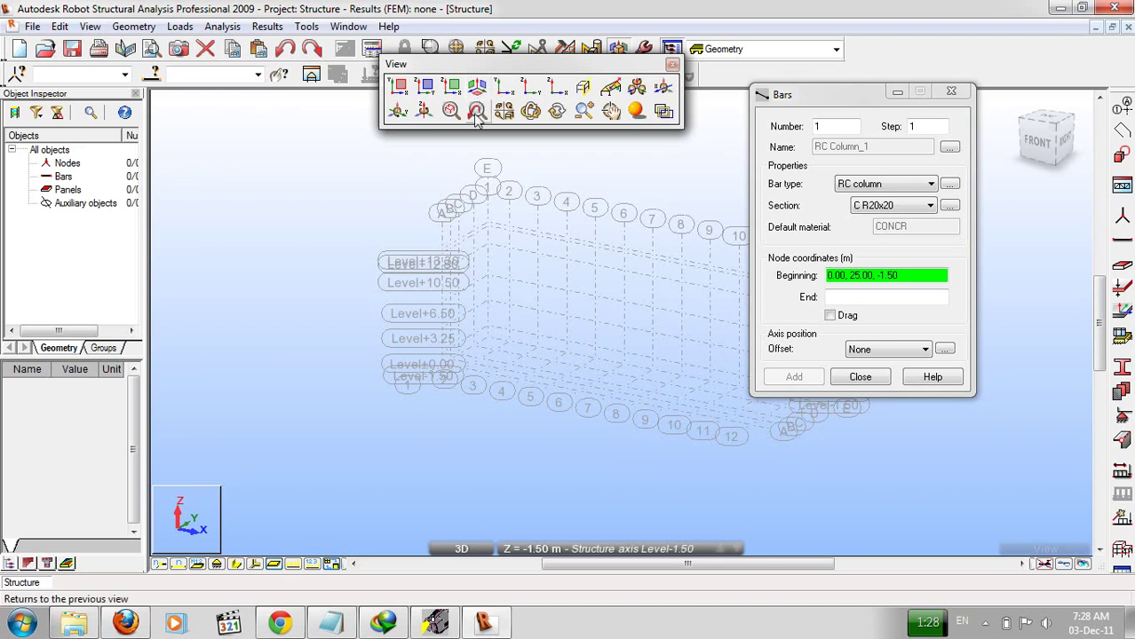
In the YZ plane of structure axis 1, draw a C R30x30 column on axis A from Level-1.50 to Level±0.00.
click(426, 89)
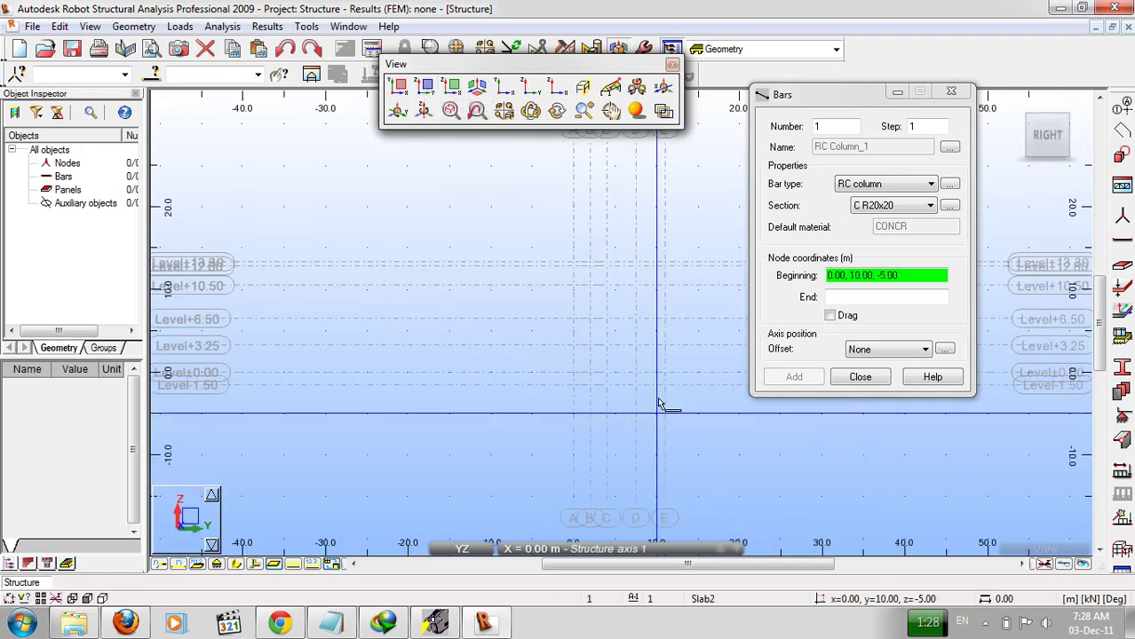
mouse_move(622, 406)
middle_down()
mouse_move(552, 446)
mouse_move(570, 413)
mouse_move(582, 468)
mouse_move(555, 477)
middle_up()
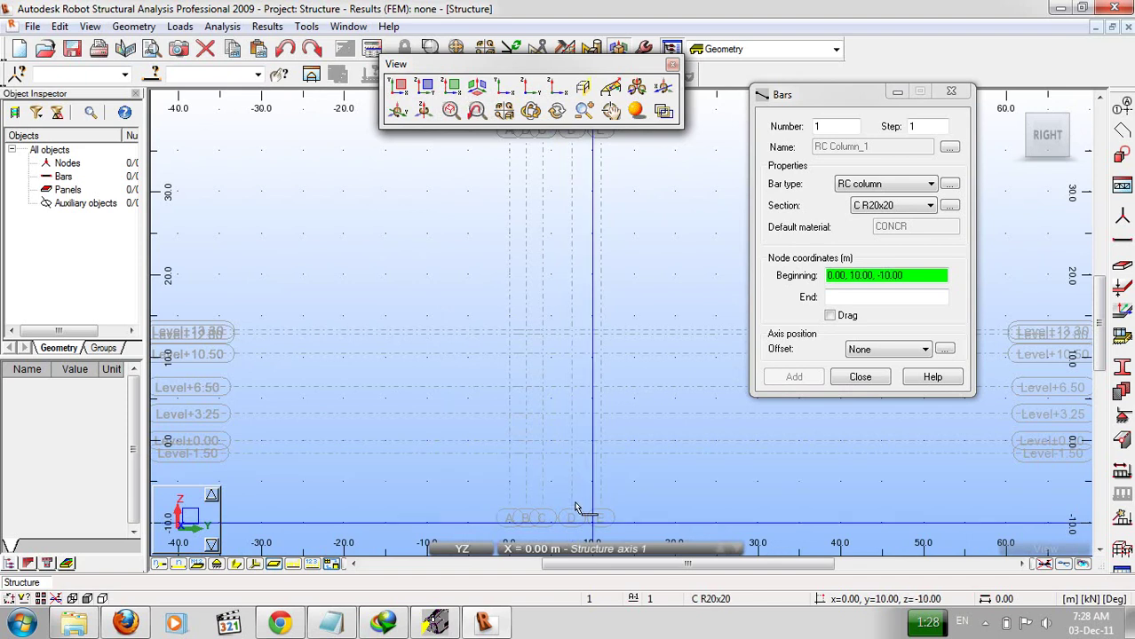
scroll(524, 484, up, 3)
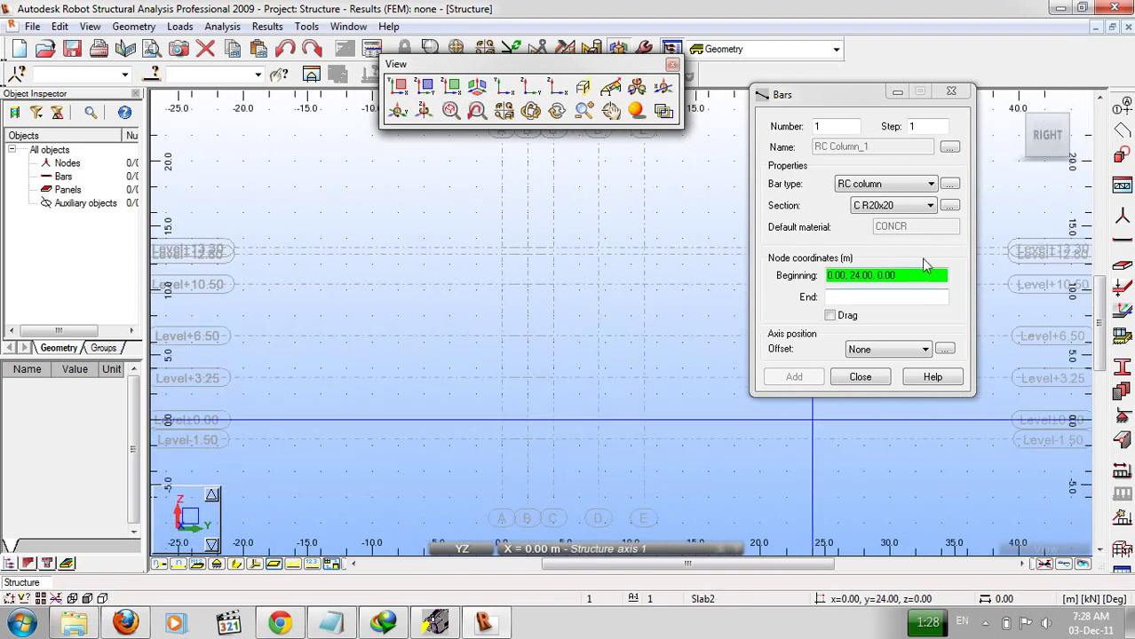
click(924, 206)
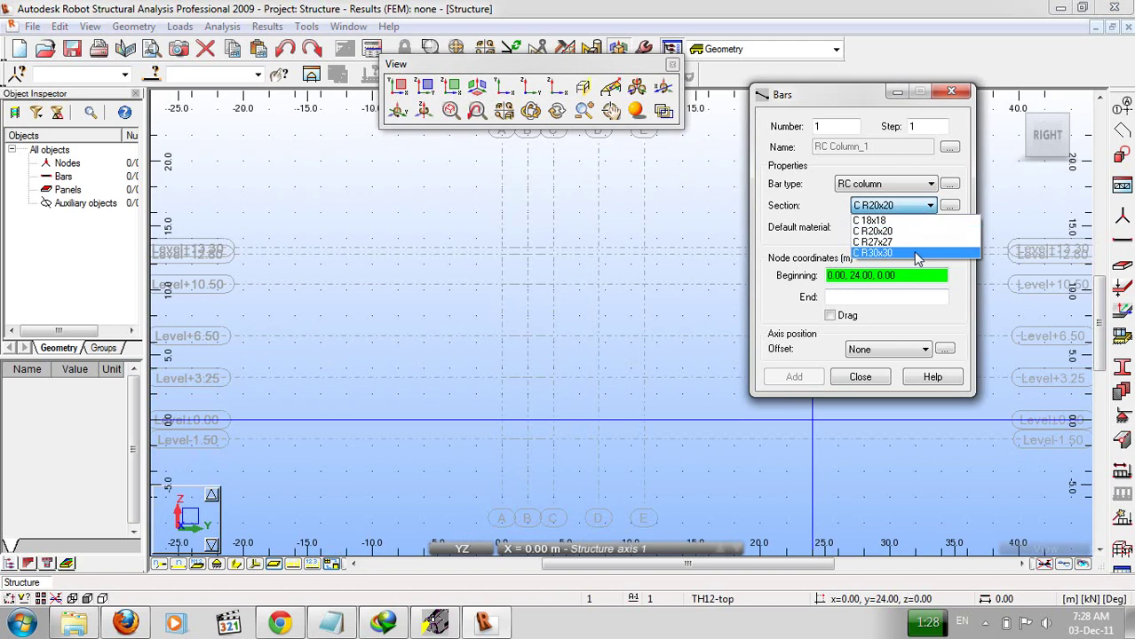
click(913, 253)
click(502, 444)
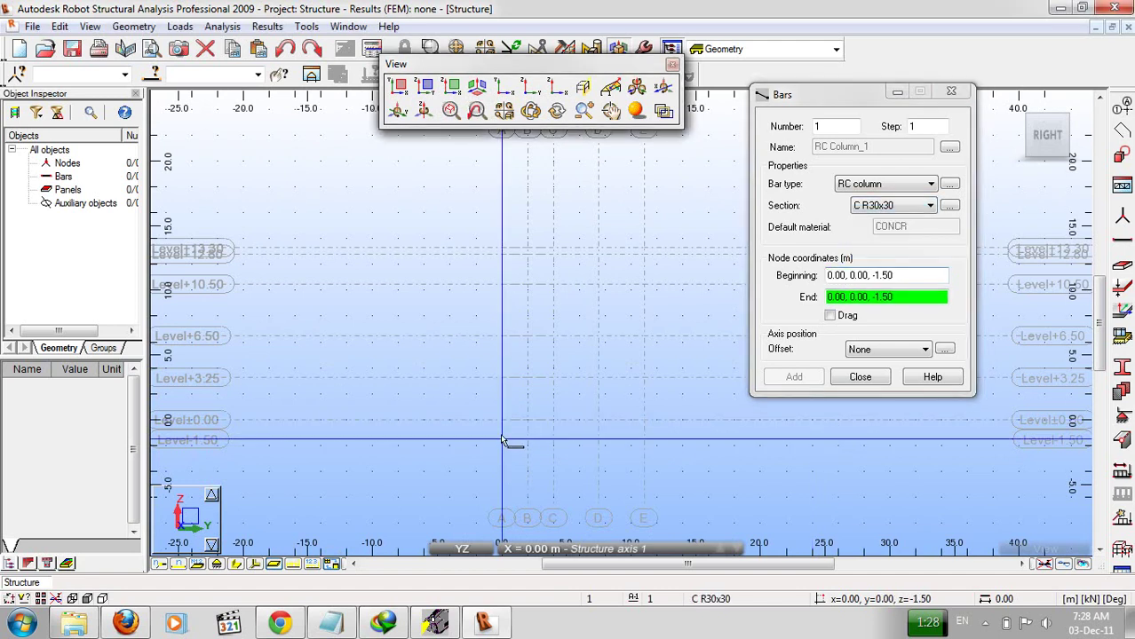
click(503, 421)
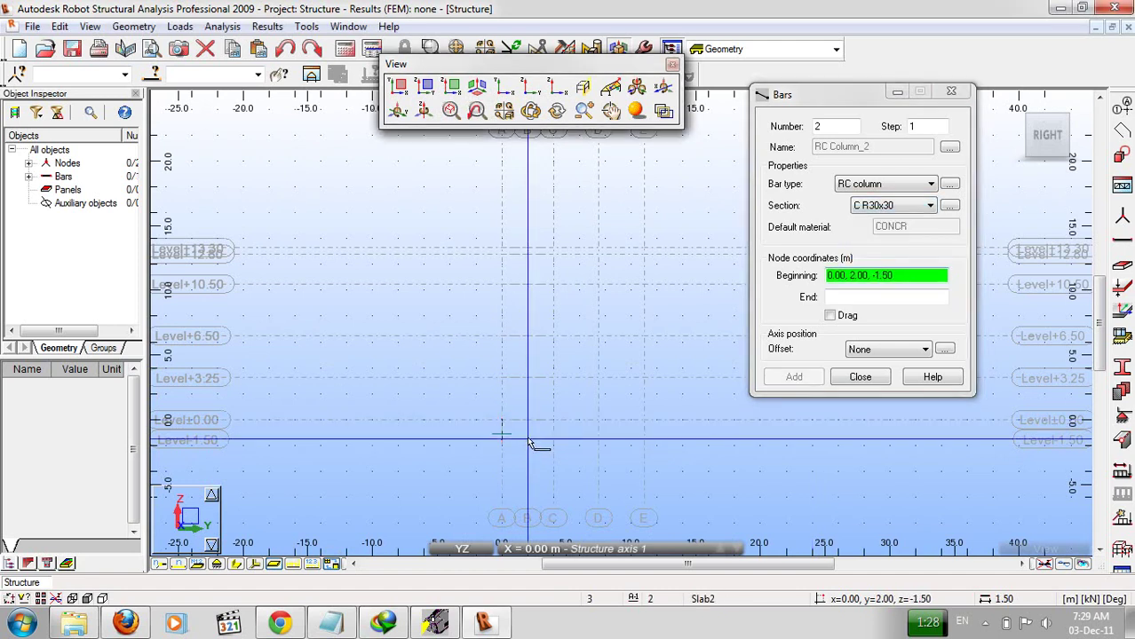
Draw C R30x30 columns on axes B, C, D and E from Level-1.50 to Level±0.00, and finish bar definition.
click(528, 449)
click(528, 421)
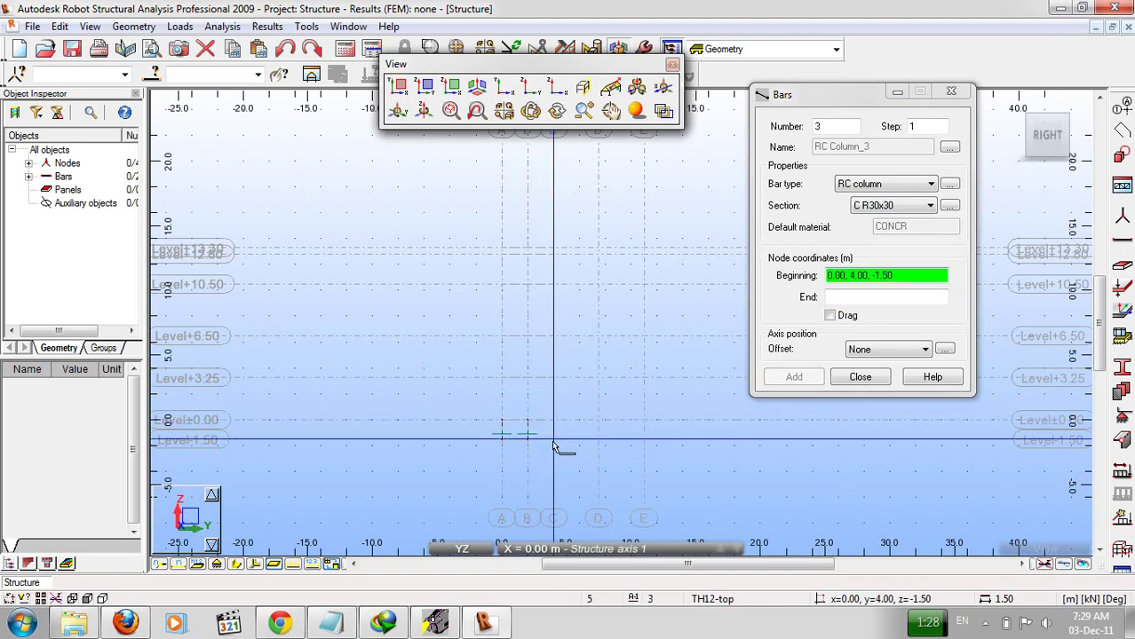
click(553, 448)
click(554, 421)
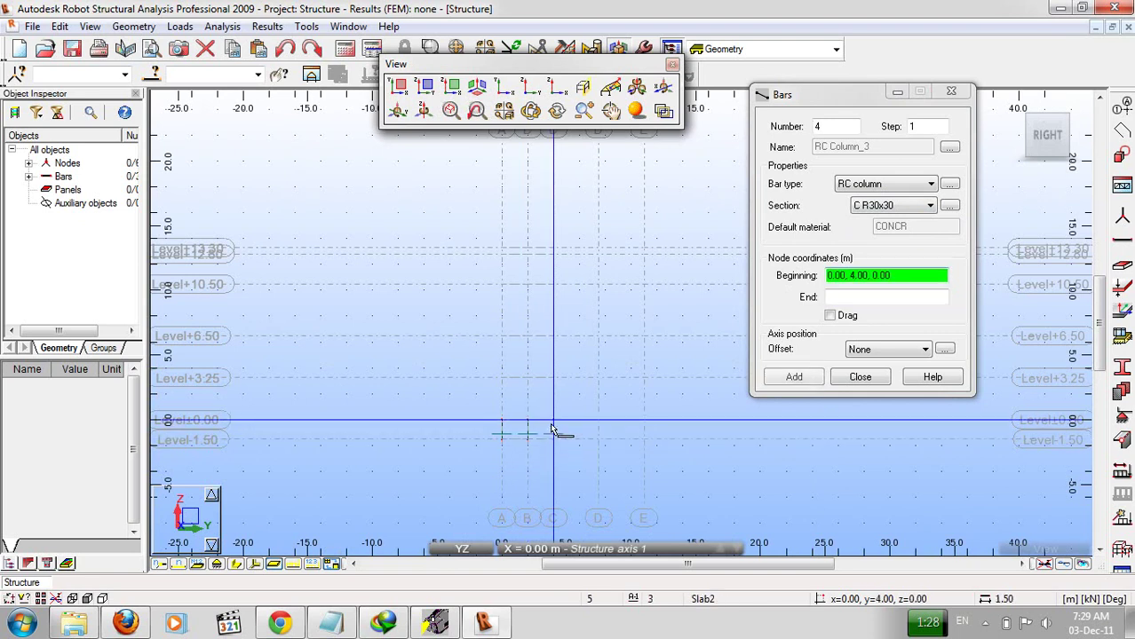
click(598, 444)
click(599, 421)
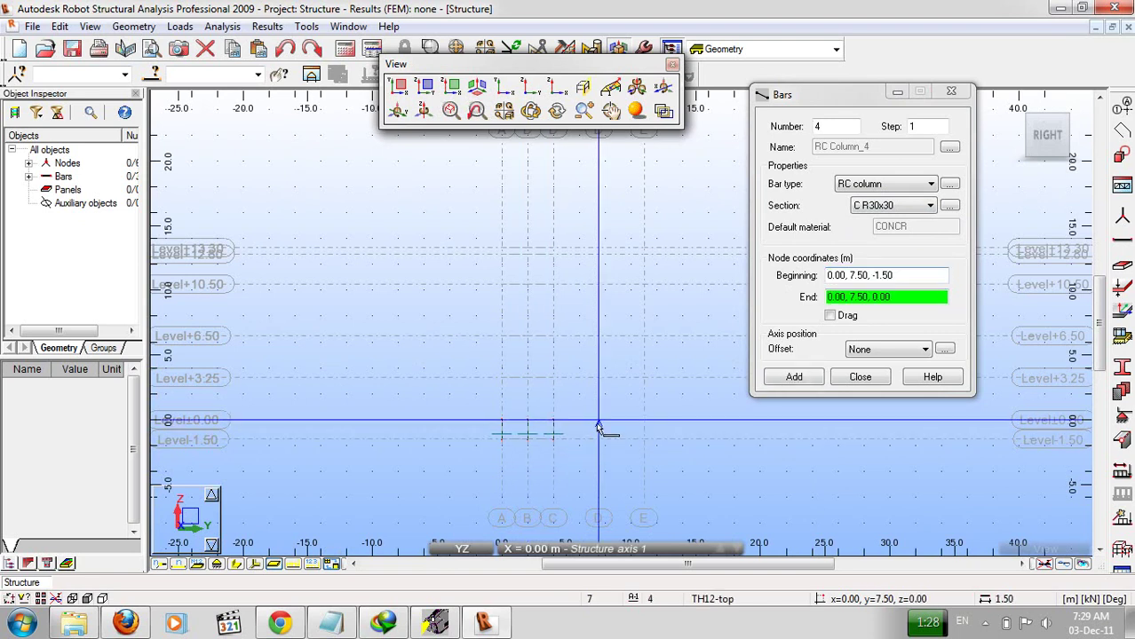
click(645, 441)
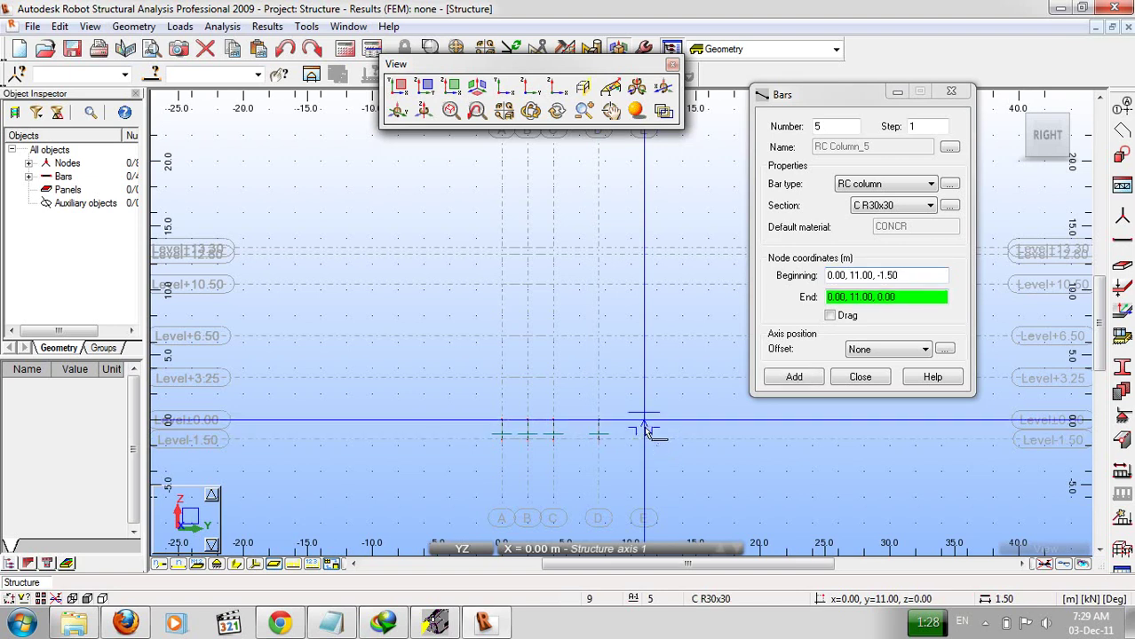
click(644, 421)
click(859, 378)
Assign fixed nodal supports to the base nodes of the five columns at Level-1.50.
drag(428, 410, 680, 485)
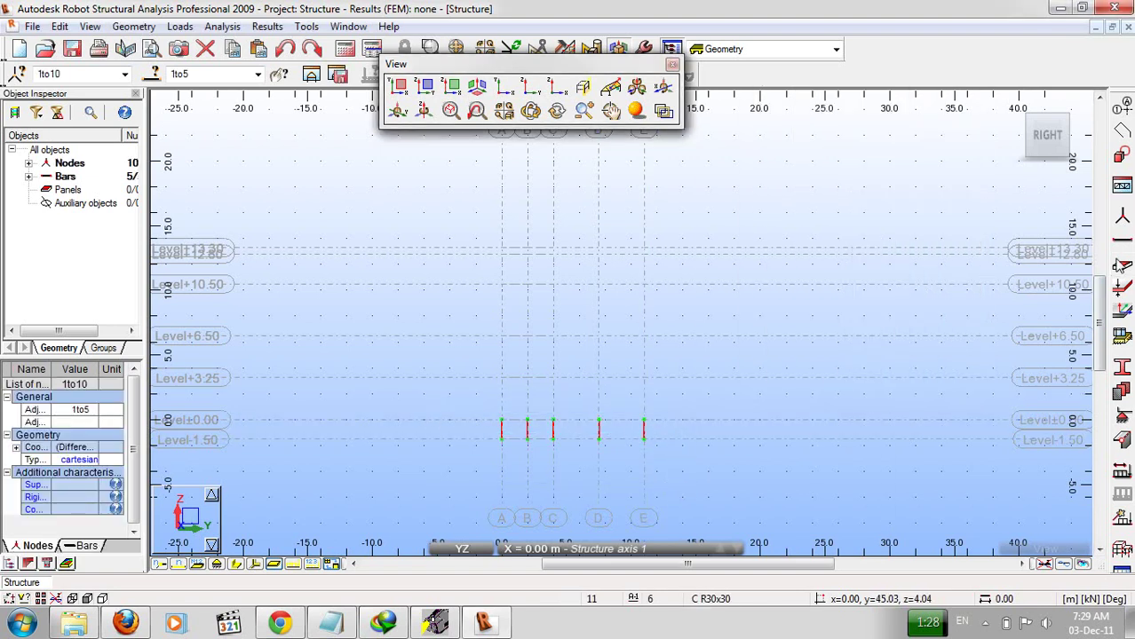
key(Escape)
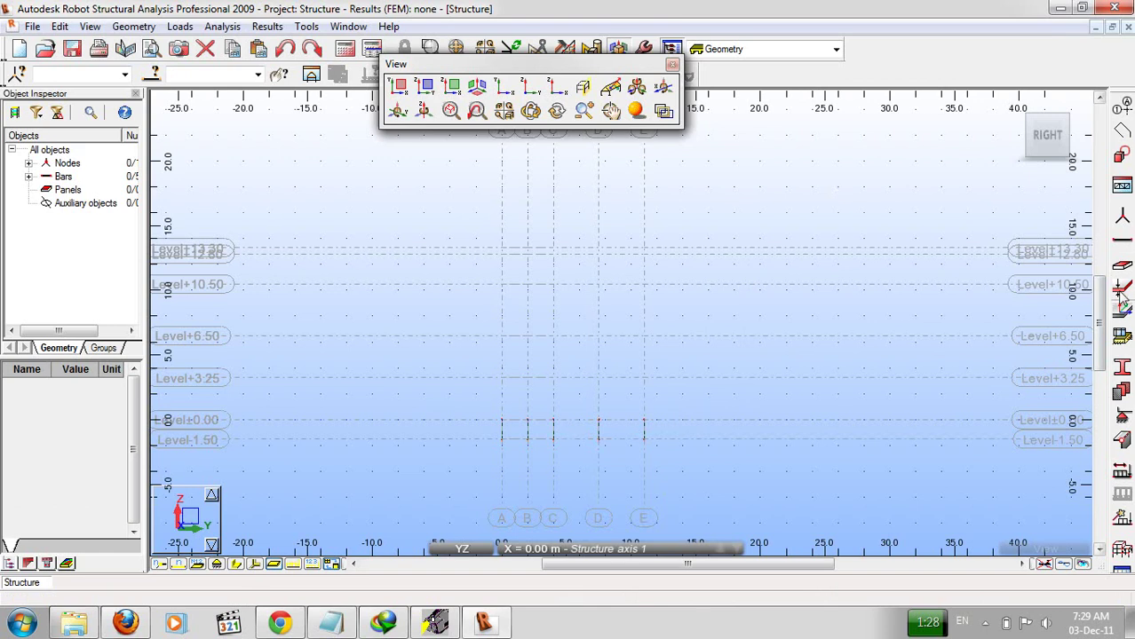
click(1121, 417)
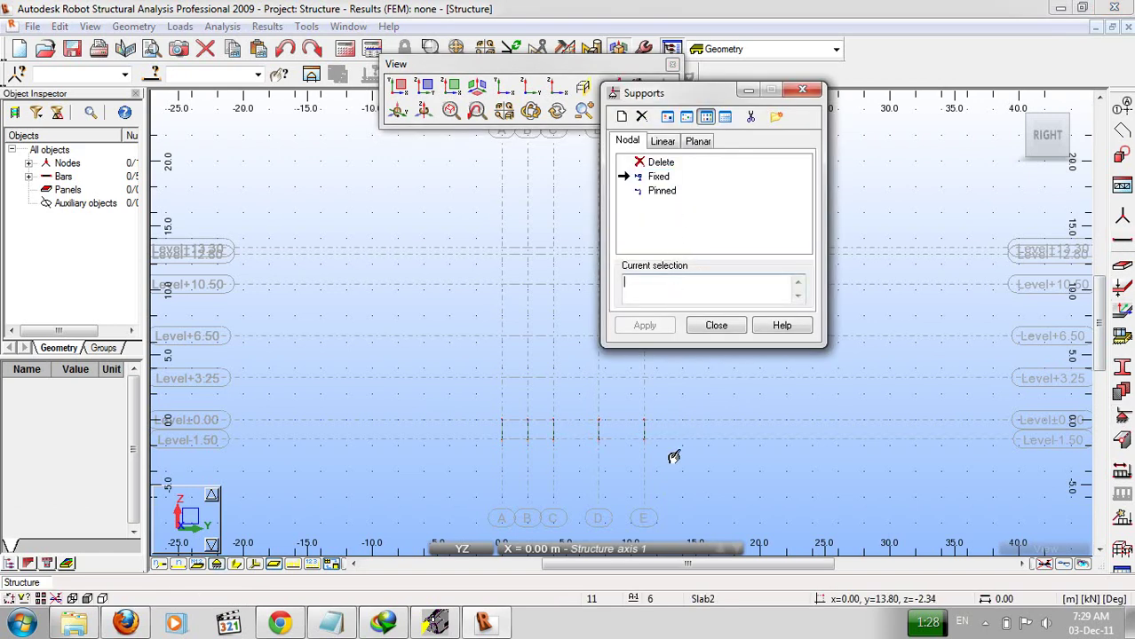
drag(674, 453, 441, 434)
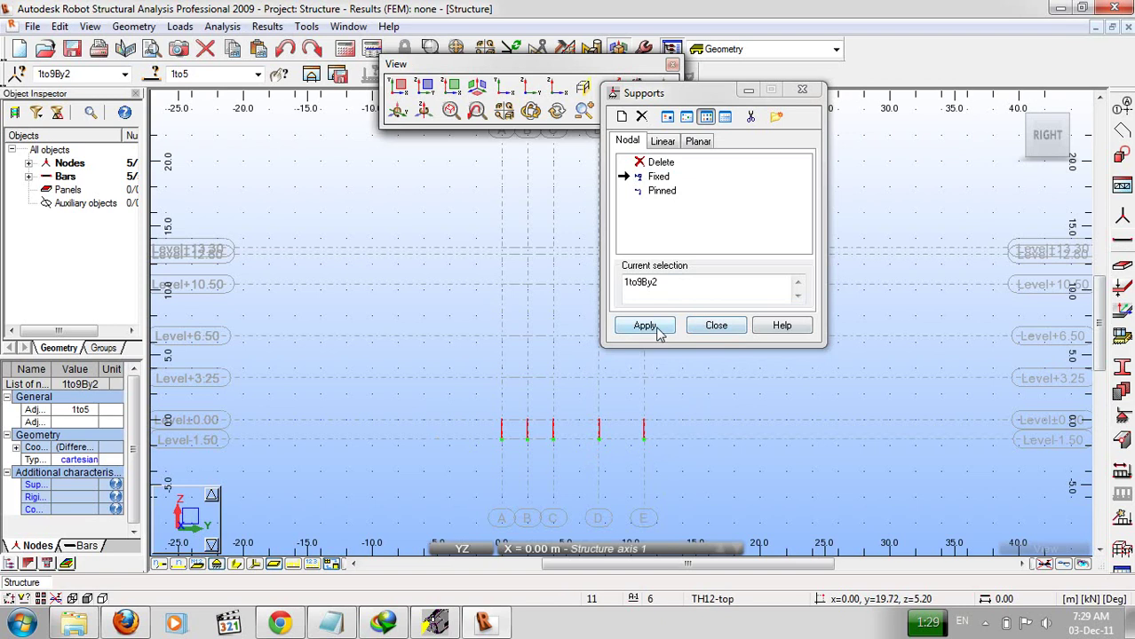
click(654, 326)
click(716, 326)
Select the five columns with all their nodes and show them in the 3D view.
drag(710, 382, 401, 485)
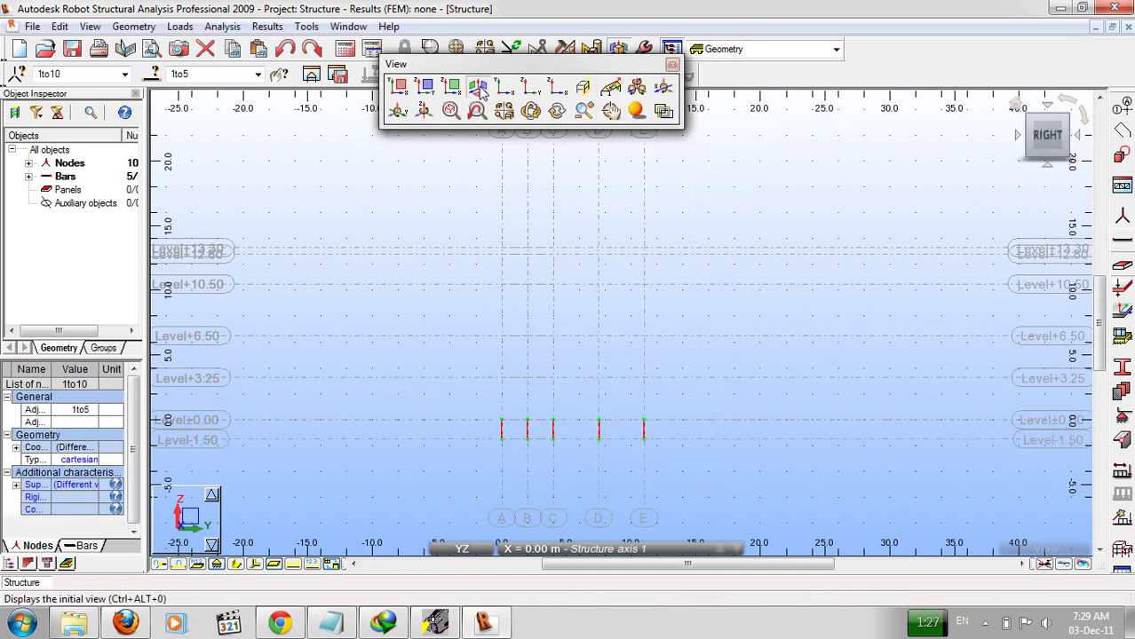
click(477, 87)
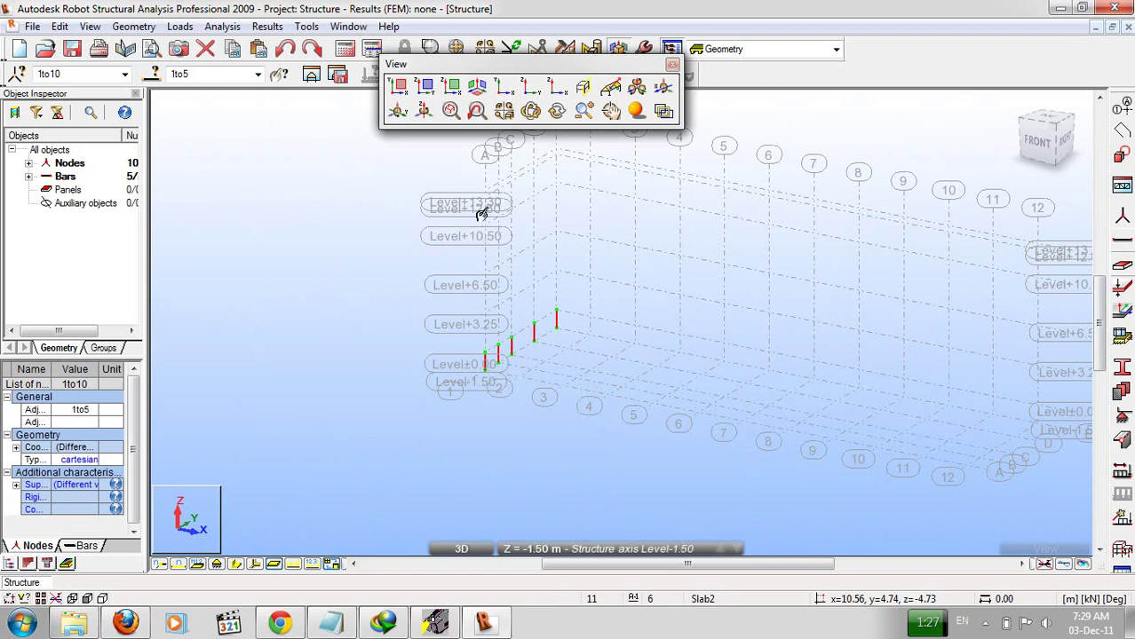
click(59, 26)
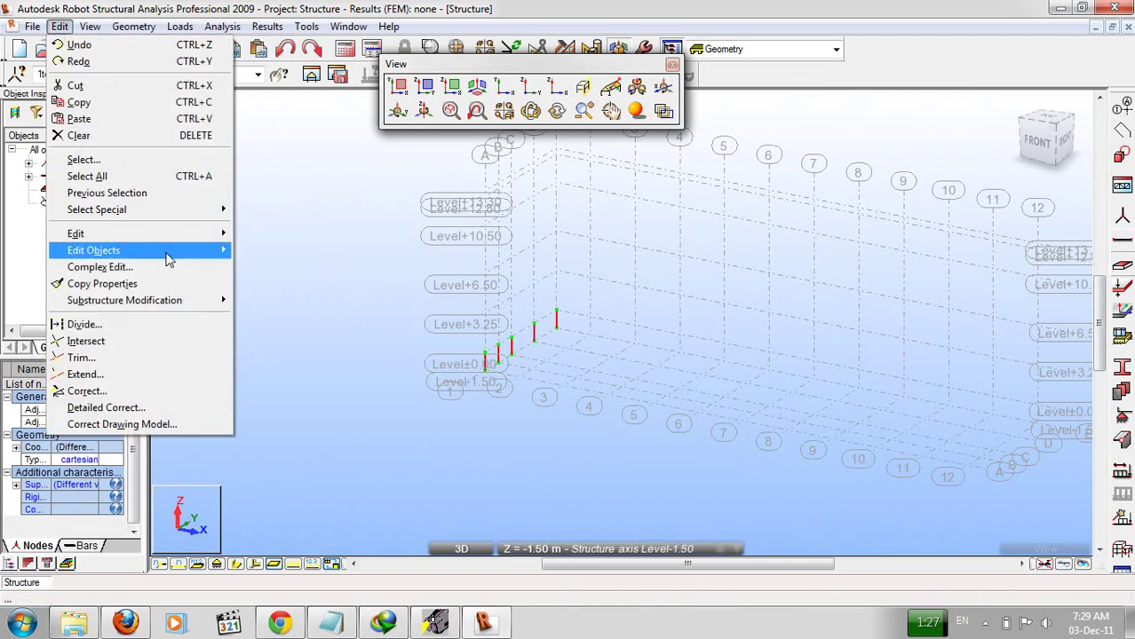
mouse_move(182, 235)
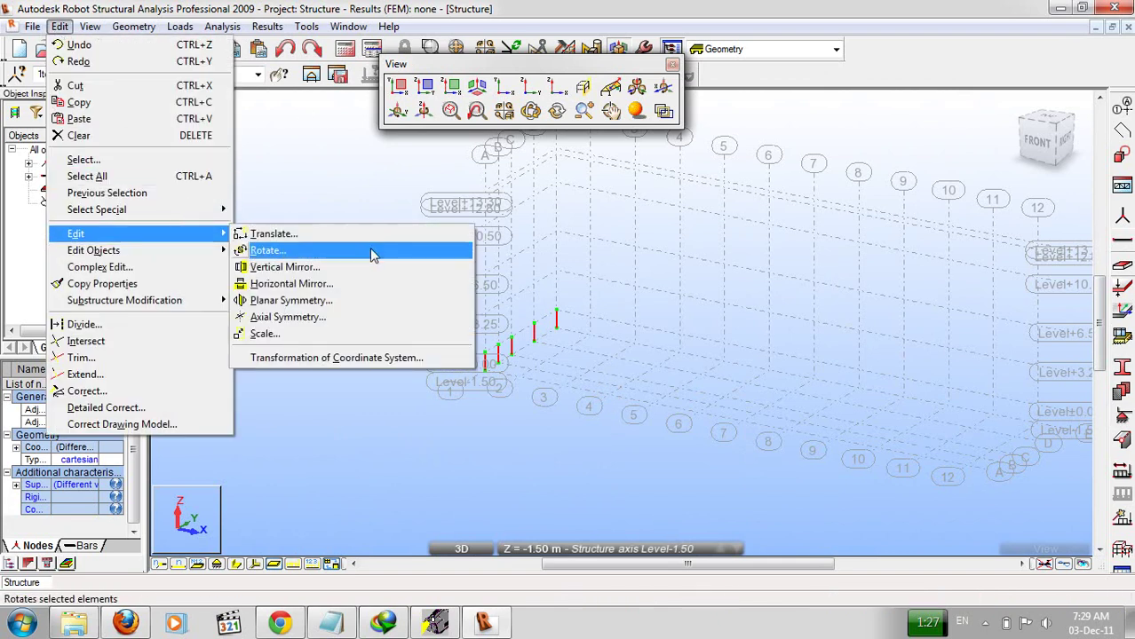
click(338, 240)
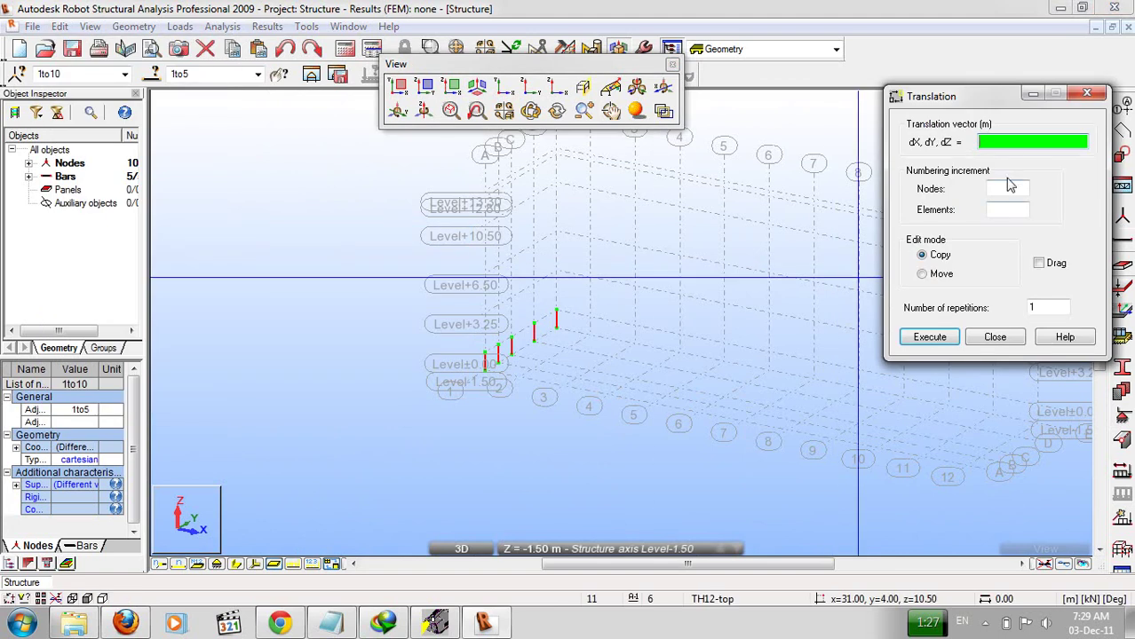
text(0,0,)
click(999, 341)
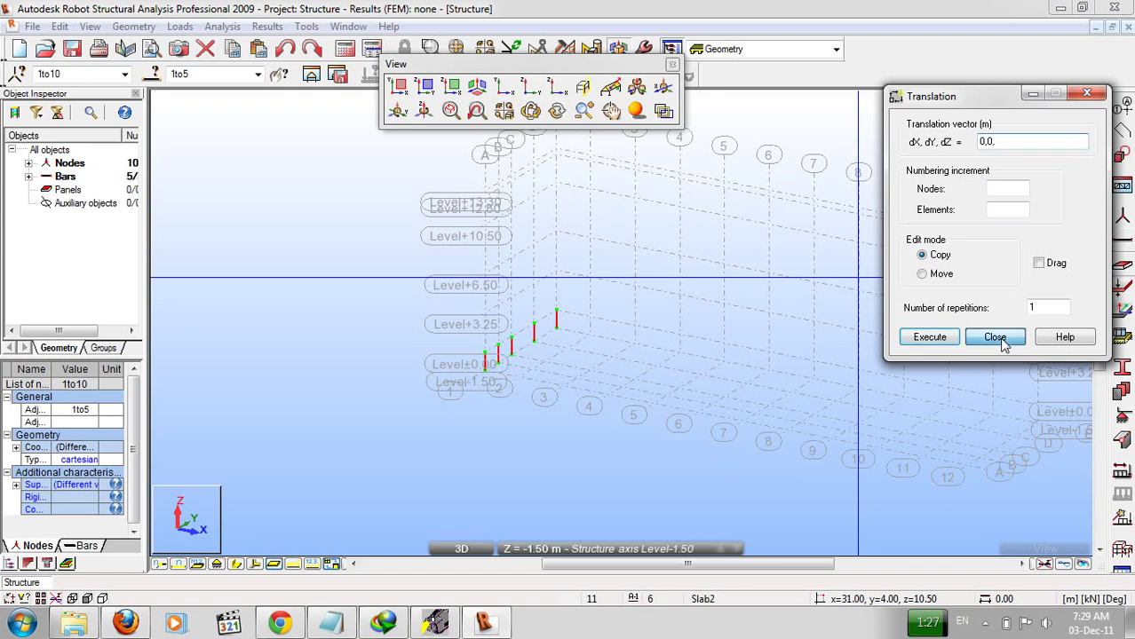
drag(569, 429, 613, 517)
click(551, 549)
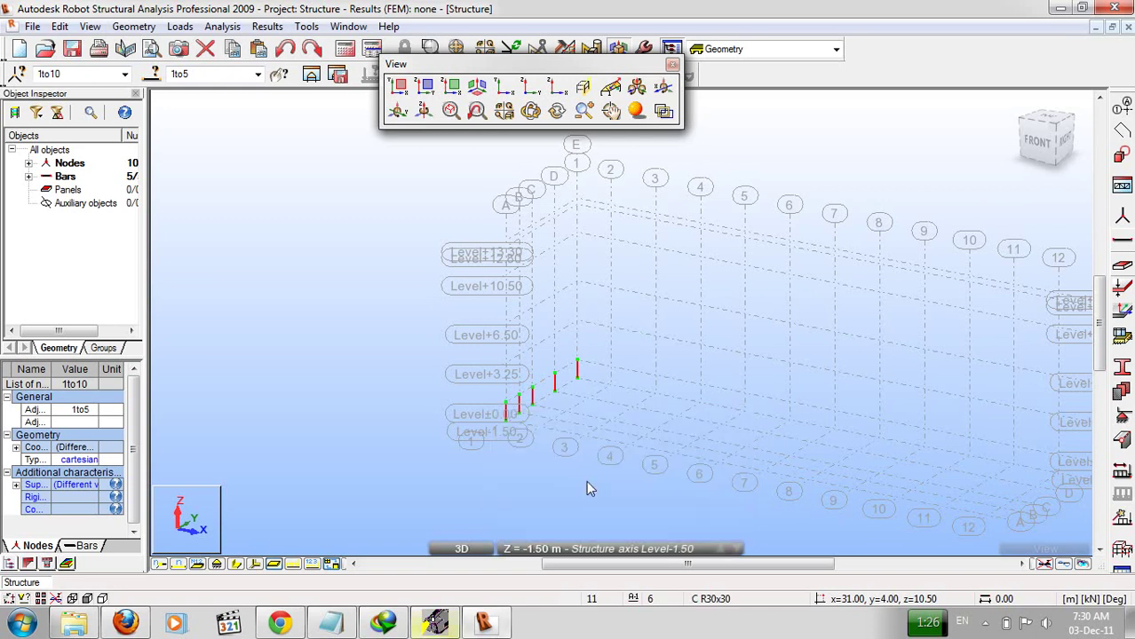
click(408, 627)
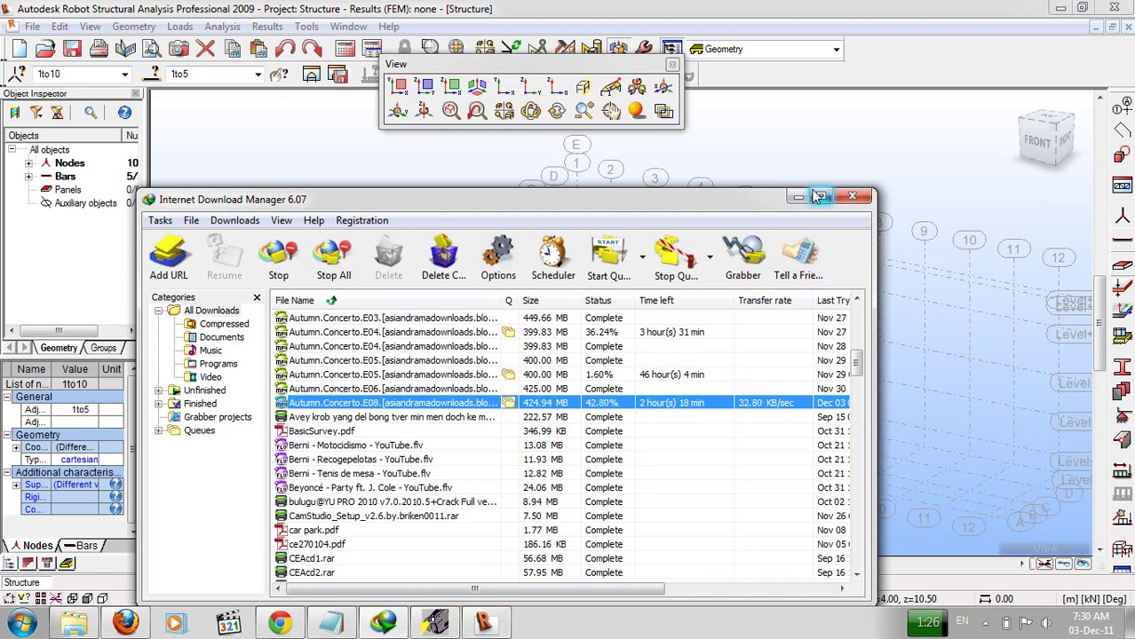
click(798, 197)
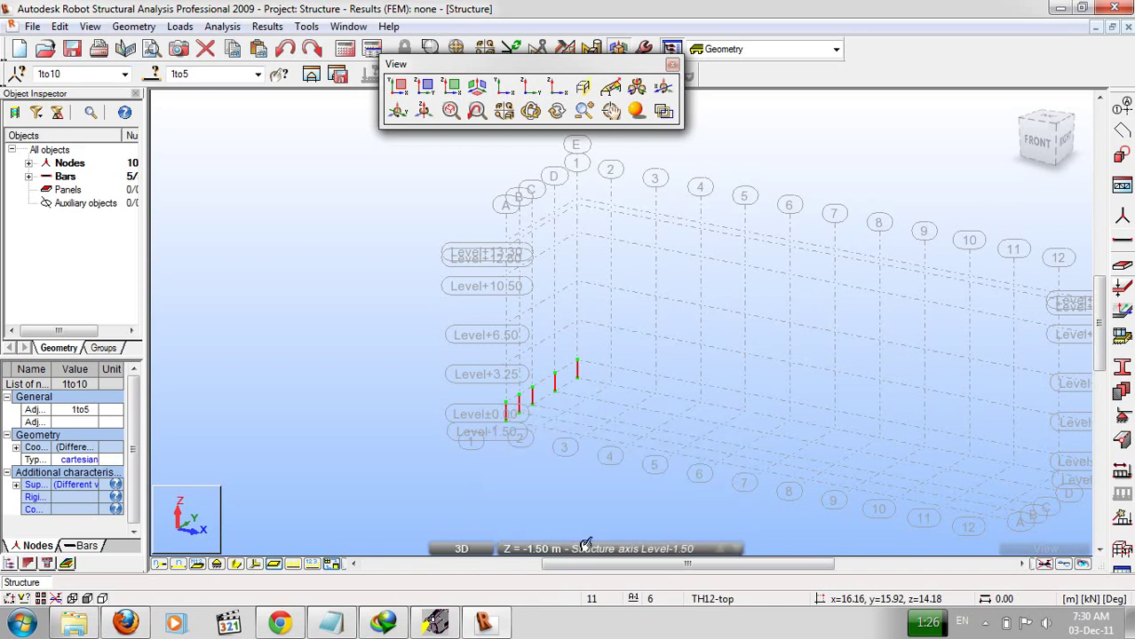
In the YZ plane of structure axis 1, draw a C R27x27 RC column on axis A from Level±0.00 to Level+6.50.
click(426, 87)
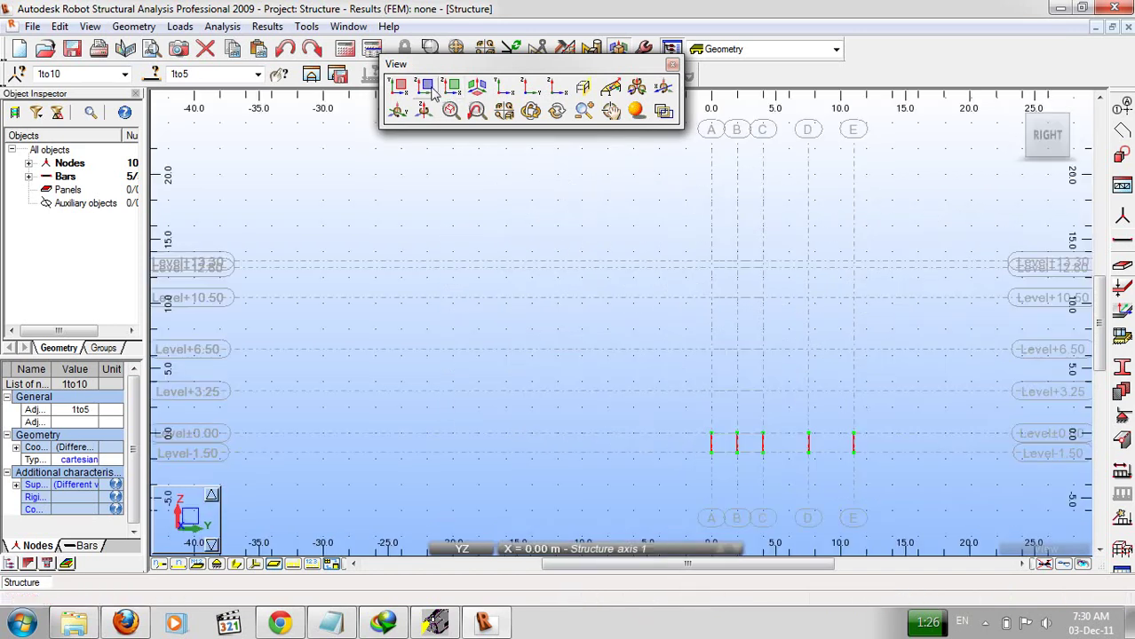
click(810, 471)
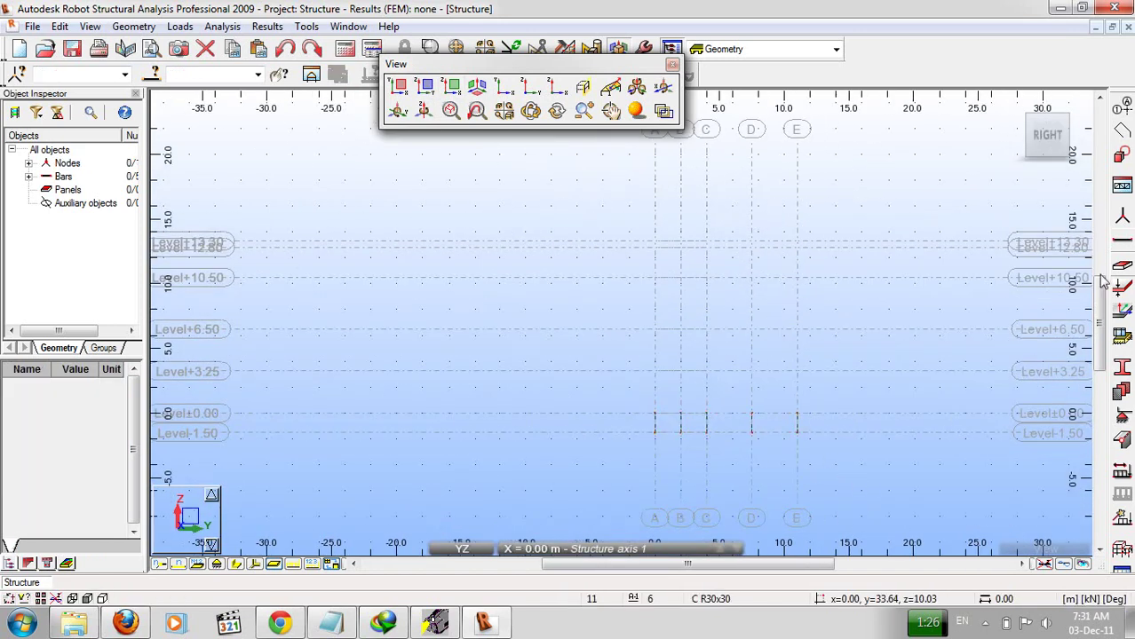
click(1124, 243)
click(892, 207)
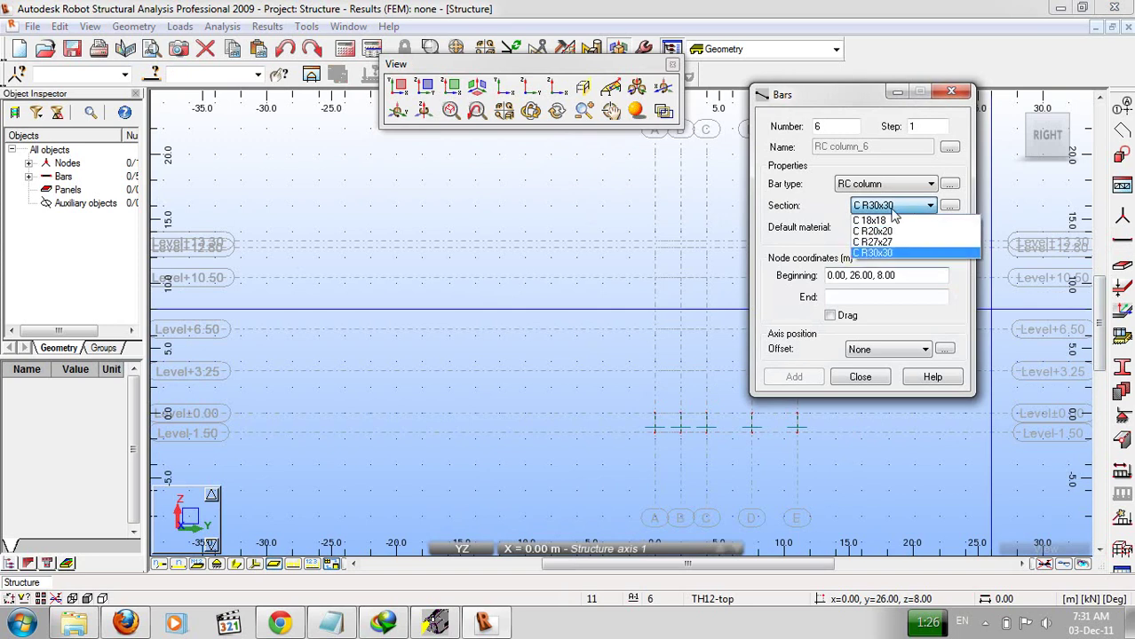
click(892, 242)
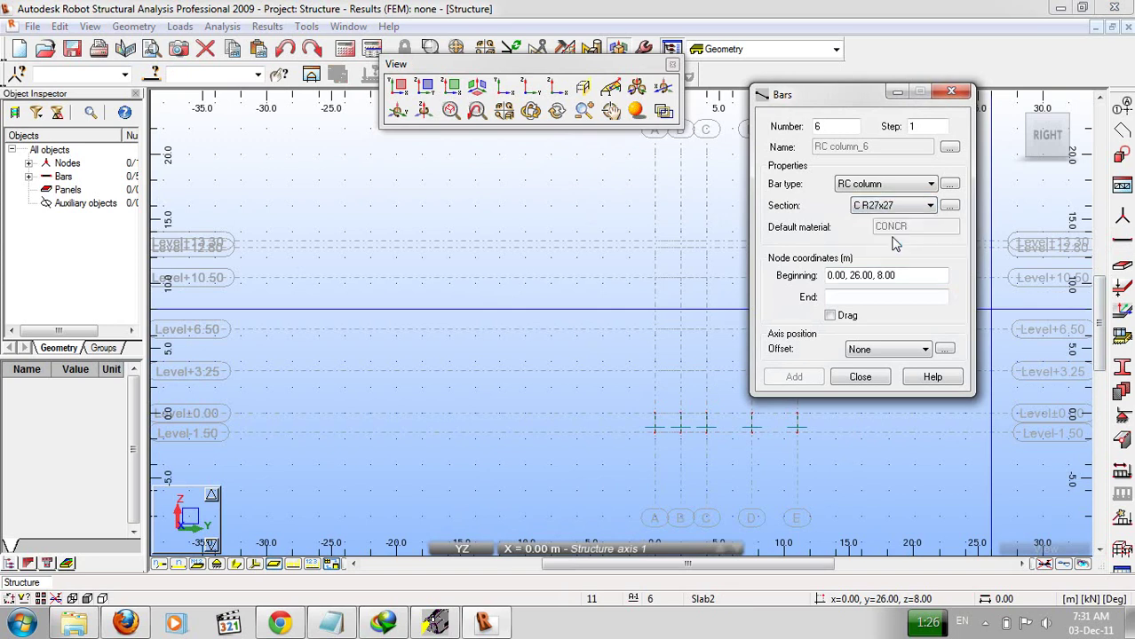
click(852, 275)
drag(801, 102, 1027, 186)
scroll(790, 383, up, 2)
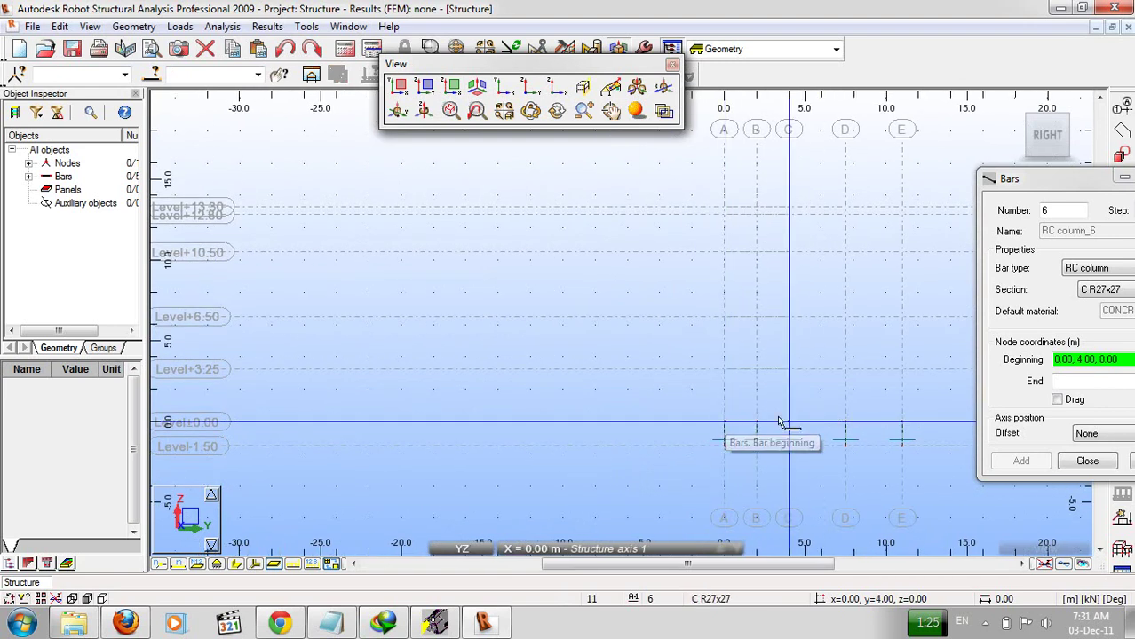
click(727, 426)
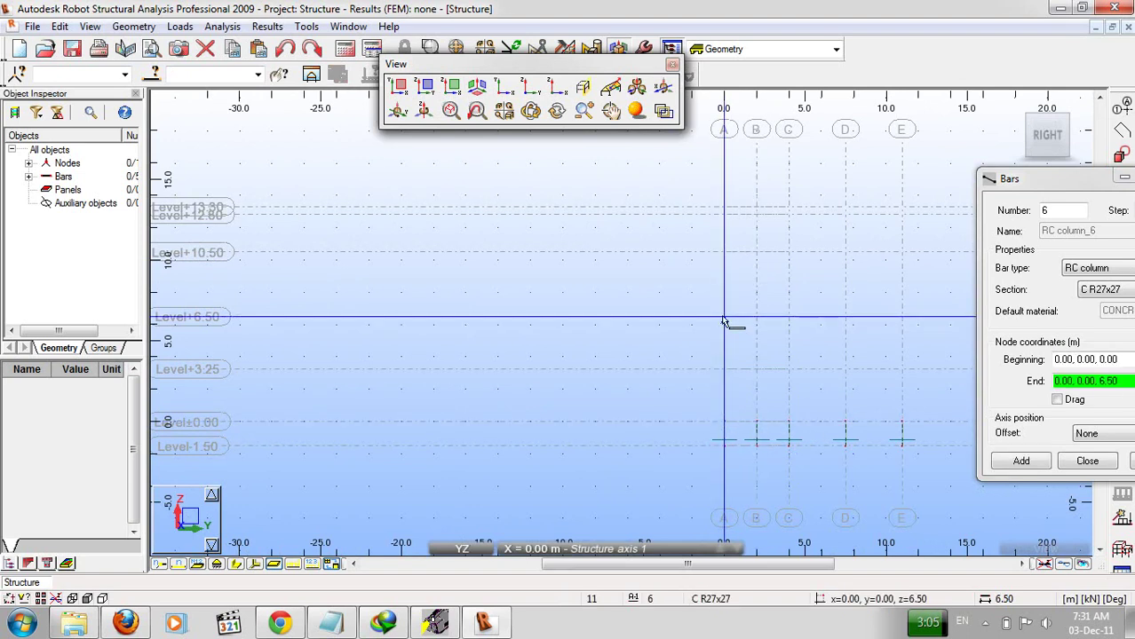
click(723, 317)
Draw C R27x27 columns on axes B, C, D and E from Level±0.00 to Level+6.50.
click(756, 424)
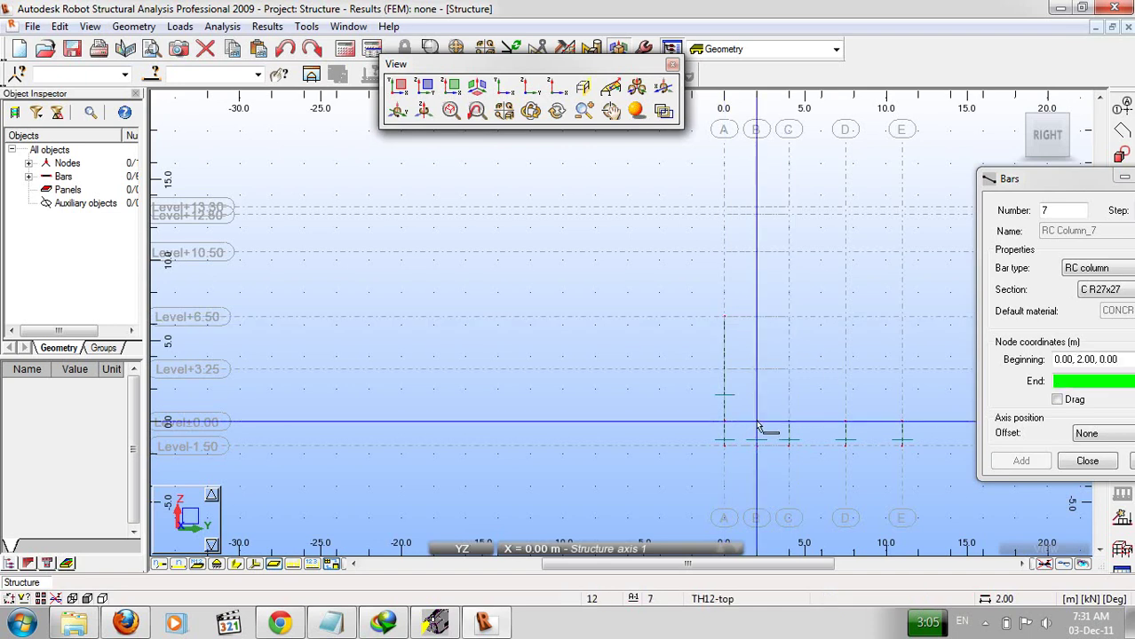
click(757, 319)
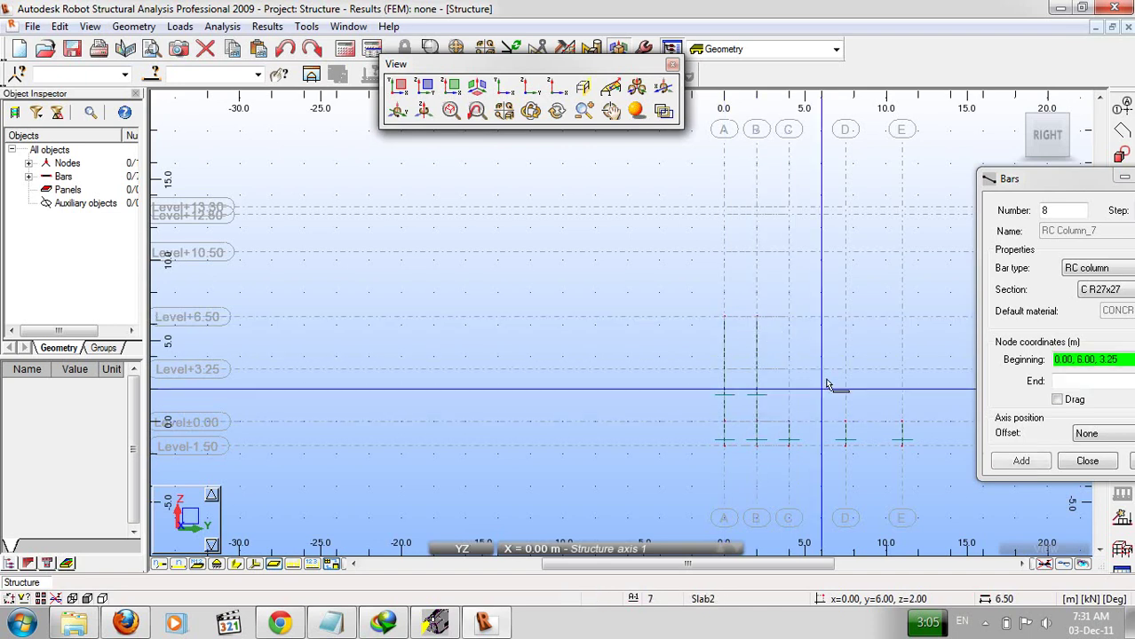
click(788, 424)
click(789, 317)
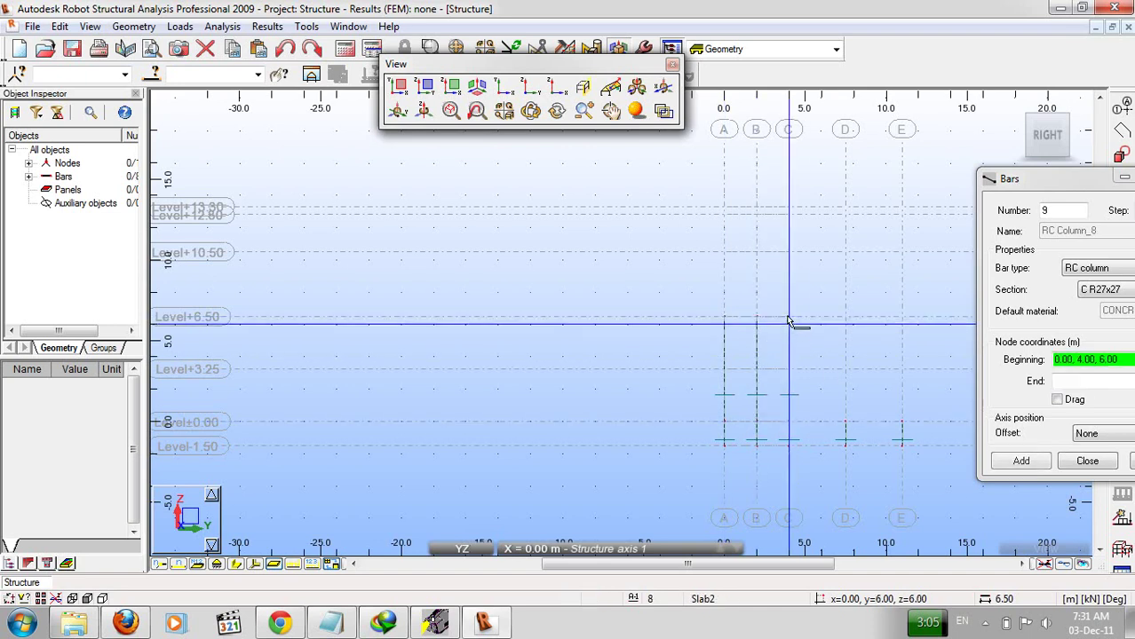
click(845, 426)
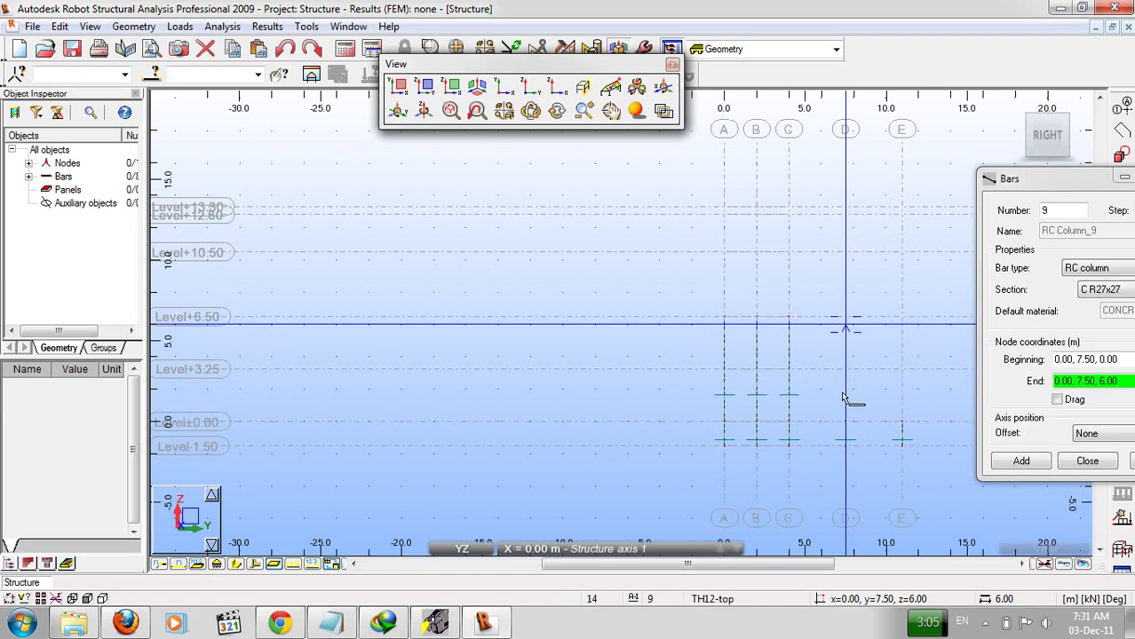
click(845, 318)
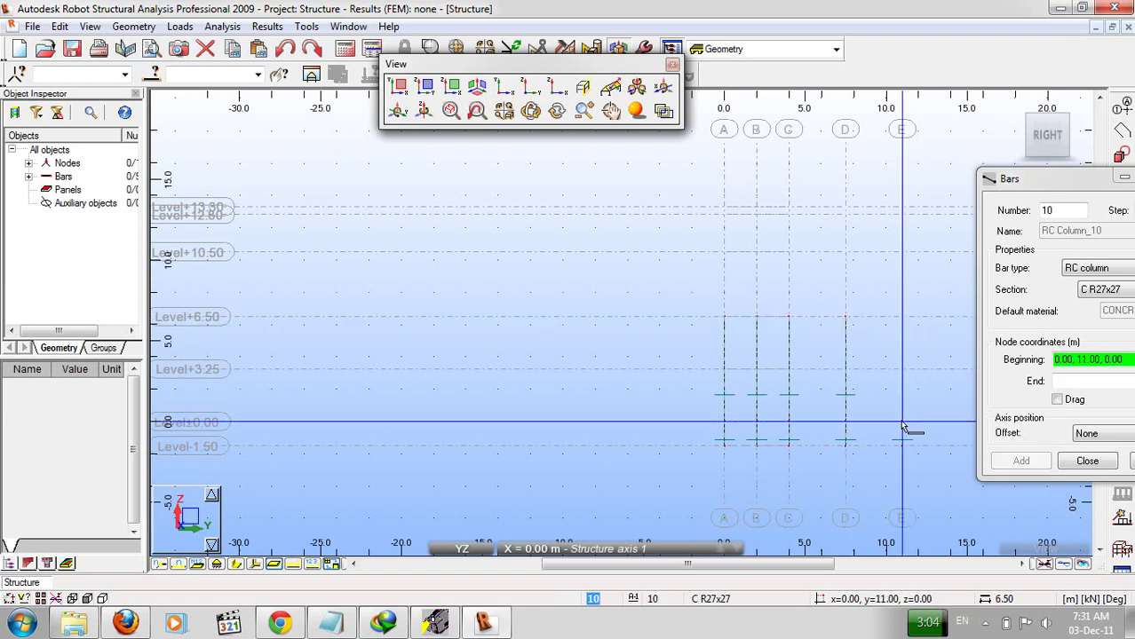
click(900, 423)
click(900, 322)
Change the column section to C R20x20 and draw a column on axis A from Level+6.50 to Level+10.50.
middle_drag(900, 438, 722, 444)
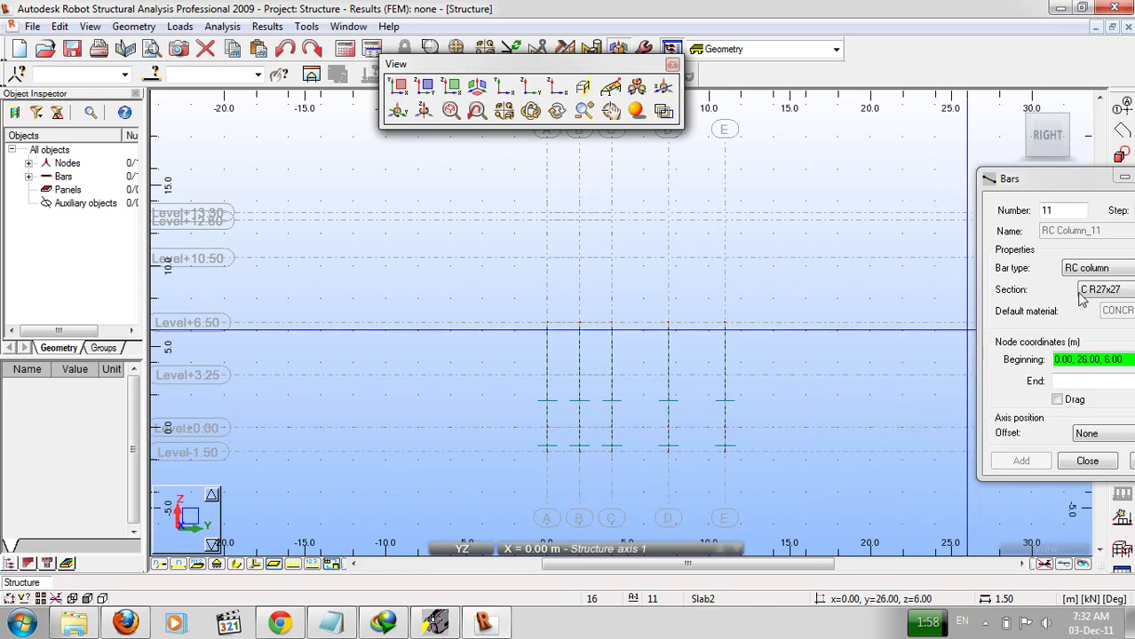
click(1113, 294)
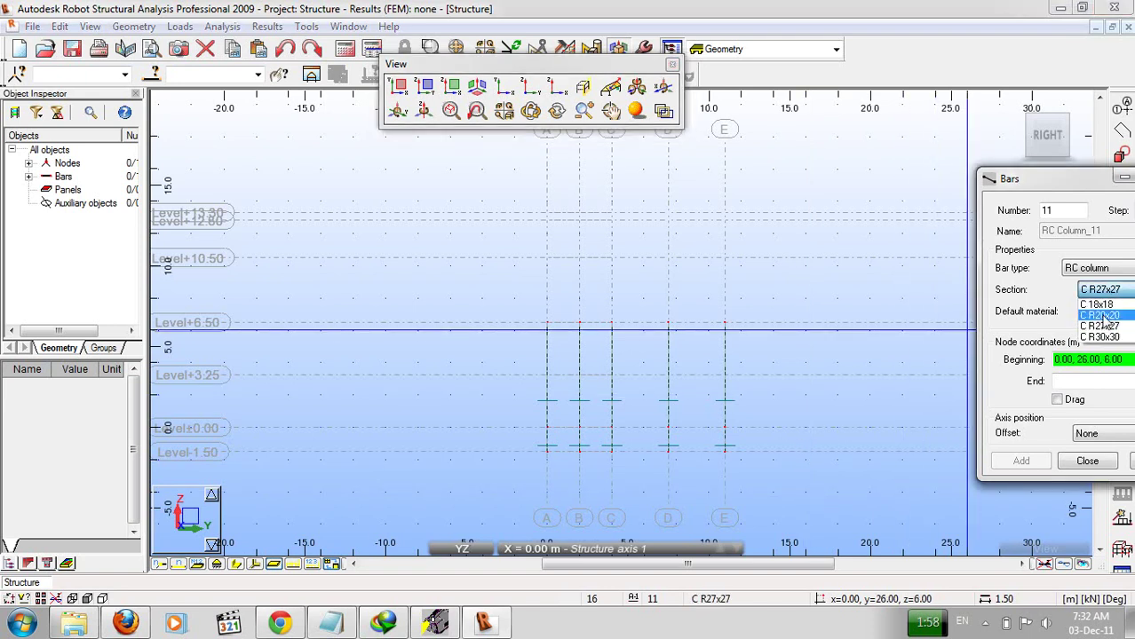
click(1100, 316)
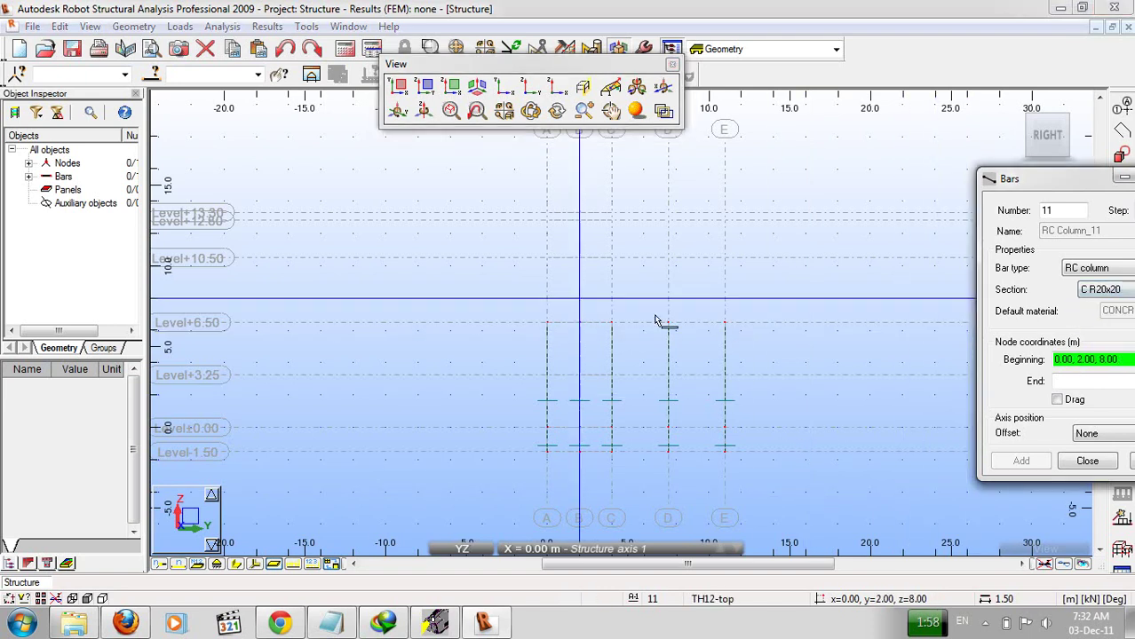
click(551, 327)
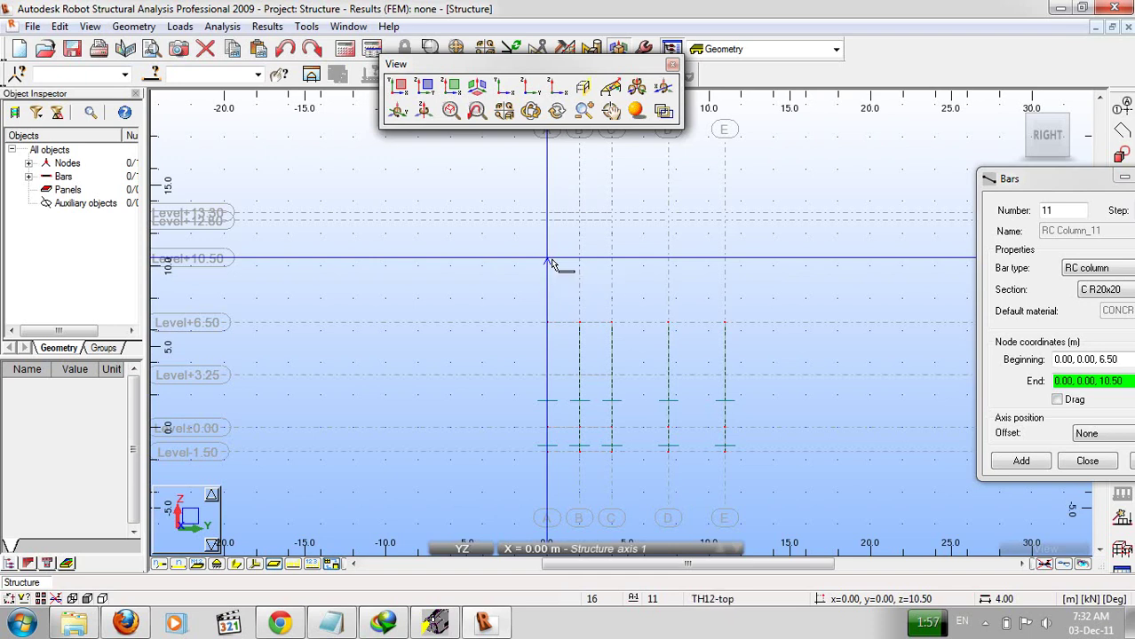
click(550, 259)
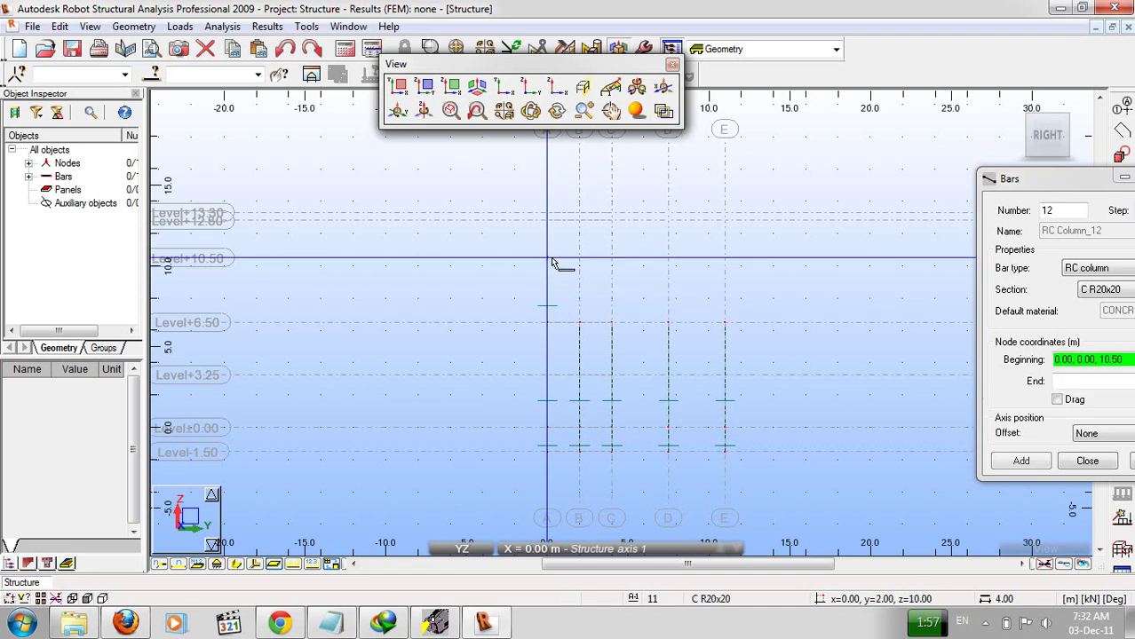
Draw C R20x20 columns on axes B, C and D from Level+6.50 to Level+10.50.
click(579, 323)
click(579, 260)
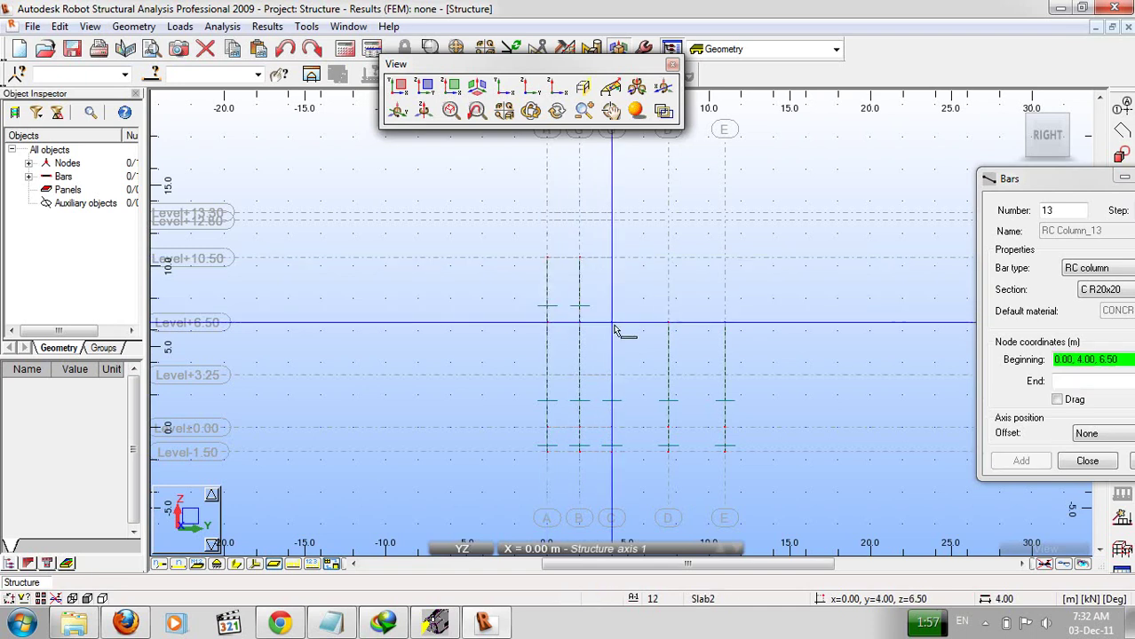
click(611, 323)
click(611, 259)
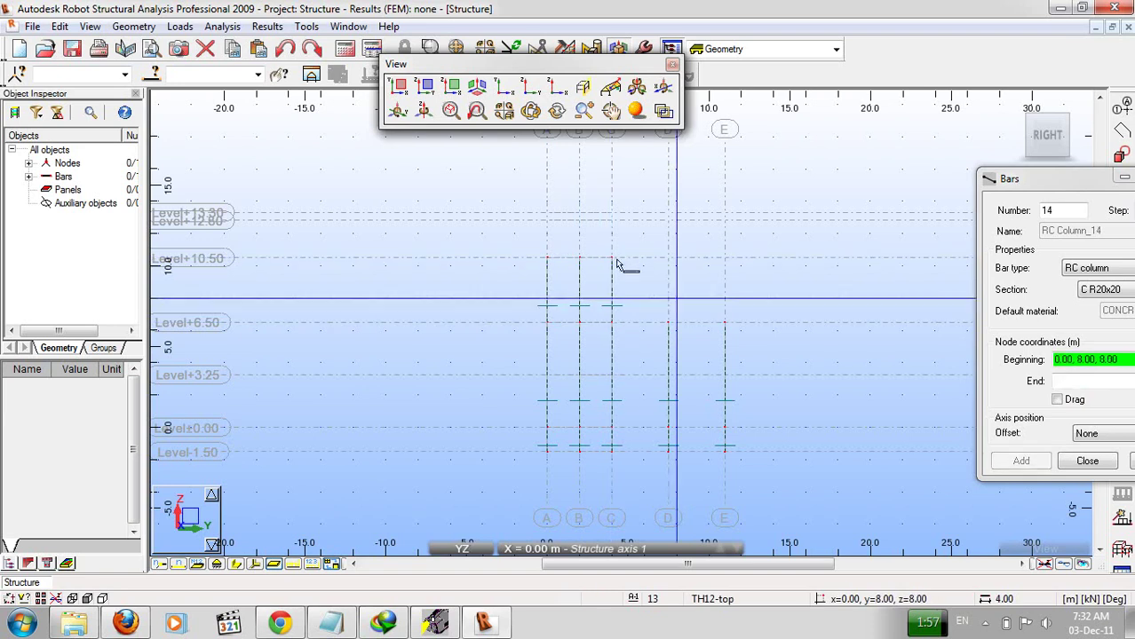
click(668, 324)
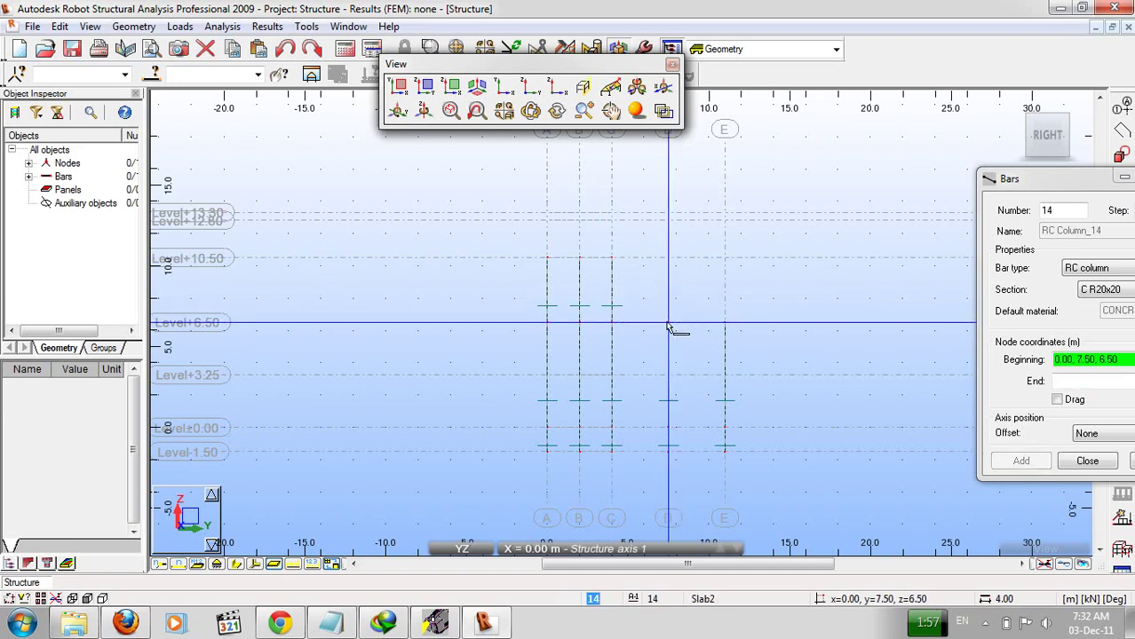
click(668, 260)
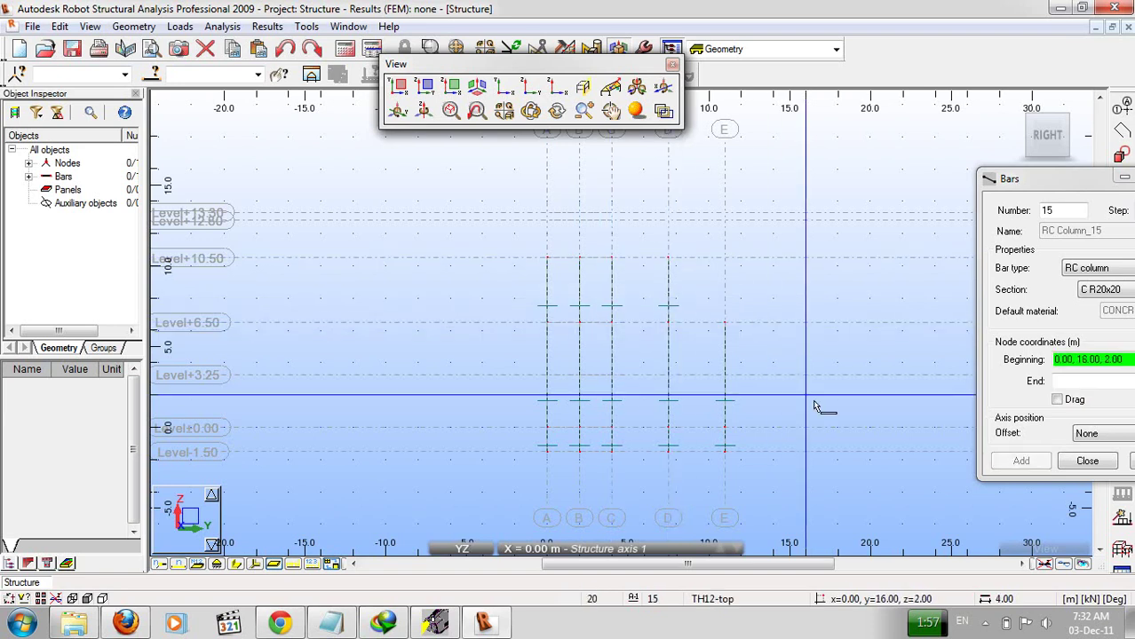
Review the structural axis positions in the X and Y directions without changing them.
middle_drag(813, 404, 788, 411)
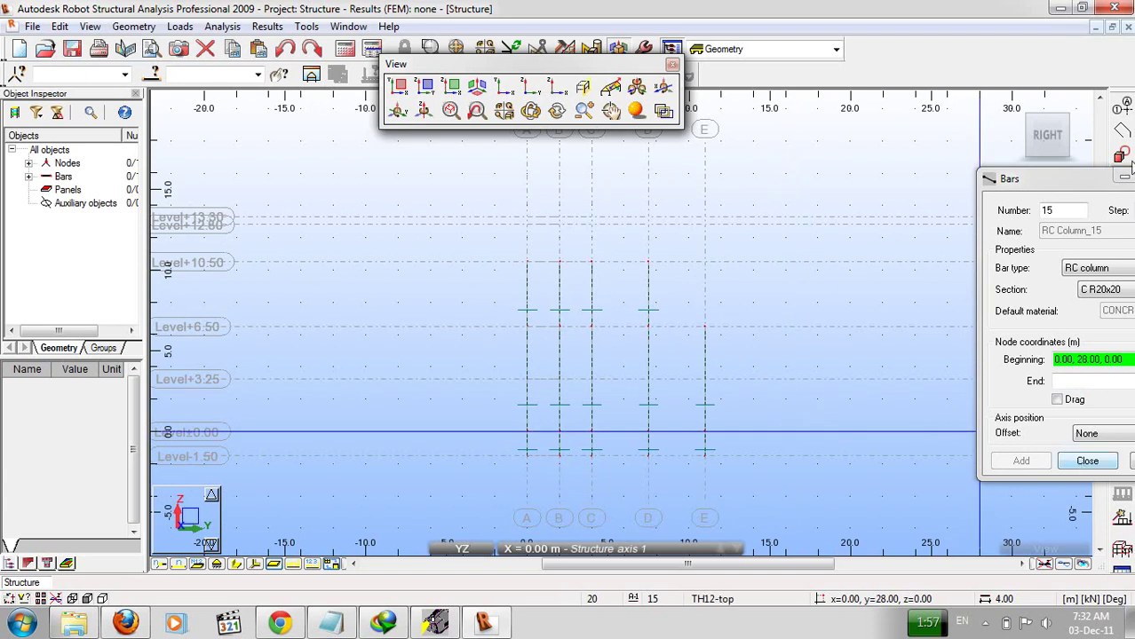
click(1120, 109)
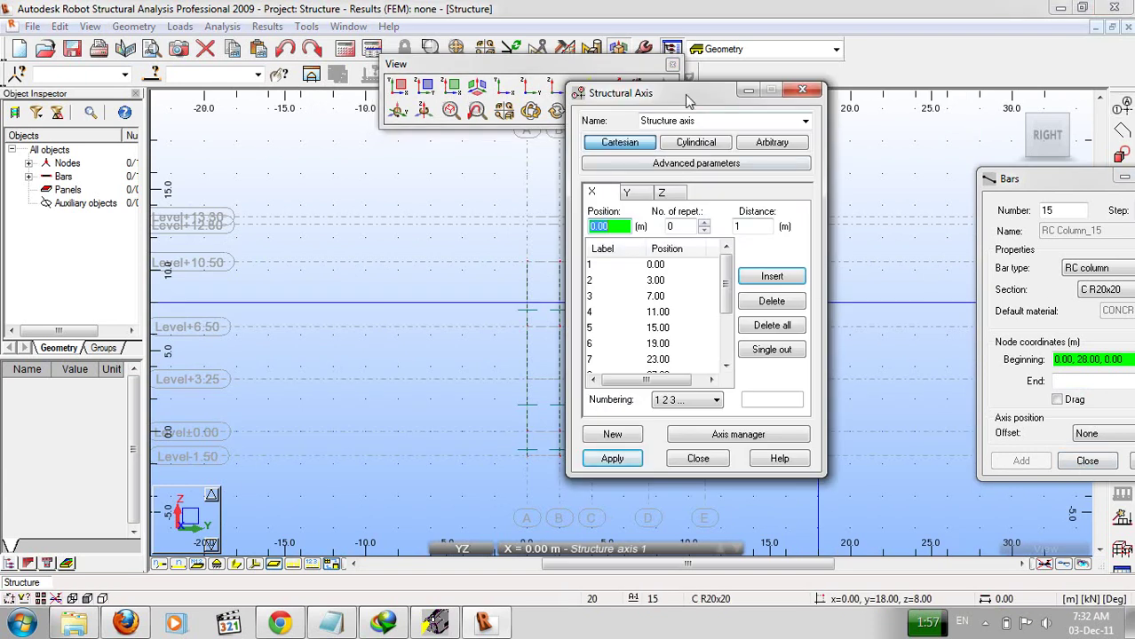
drag(685, 94, 787, 102)
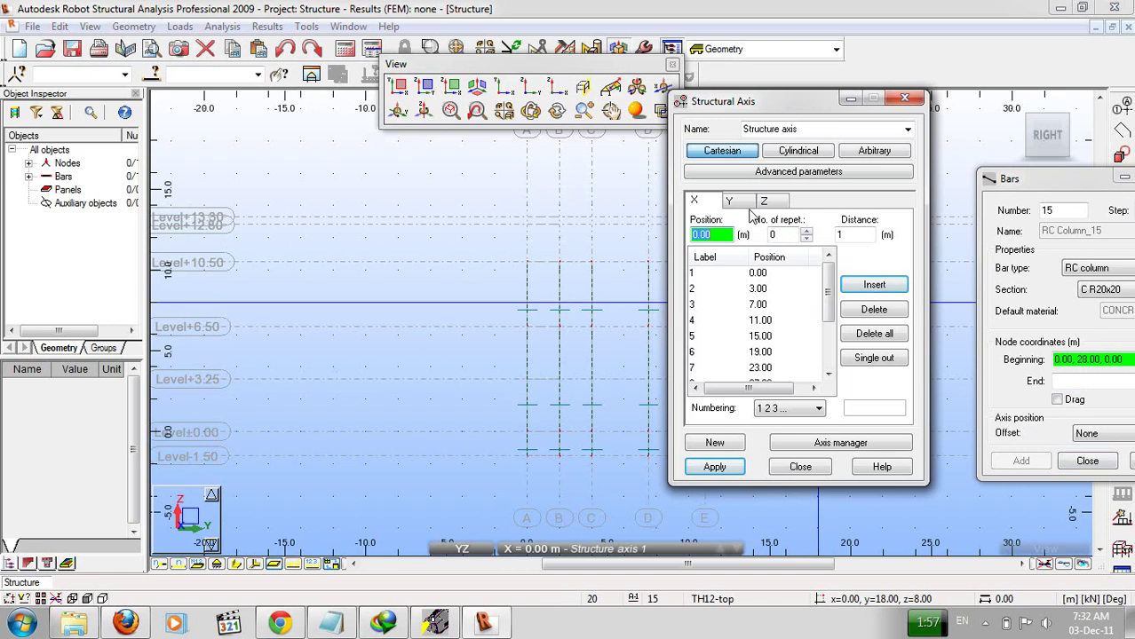
drag(775, 107, 903, 120)
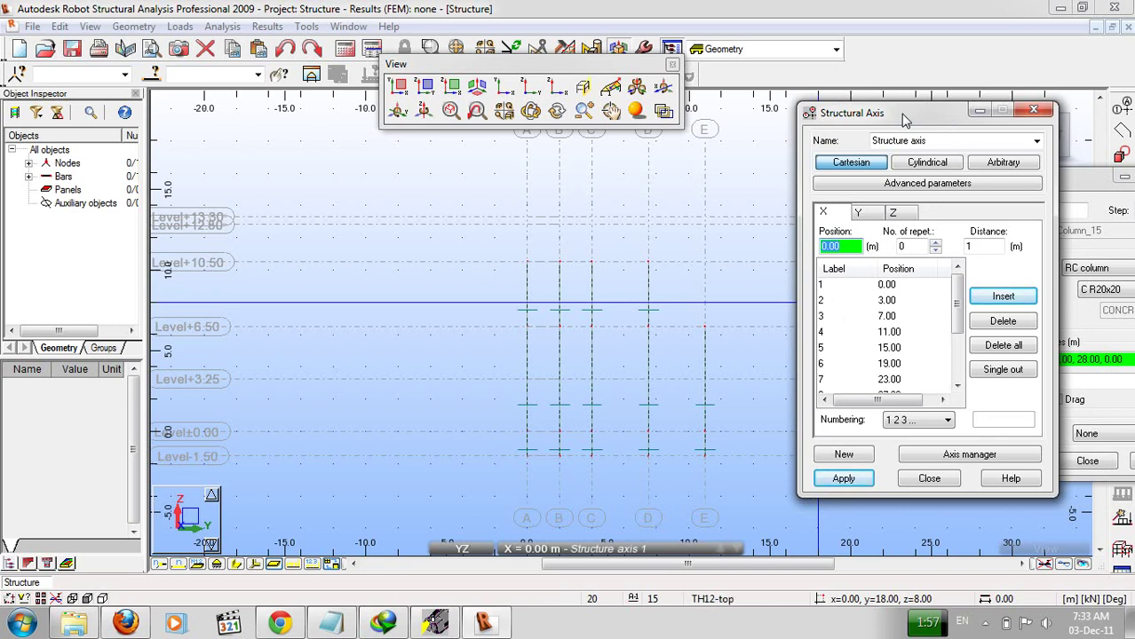
click(873, 216)
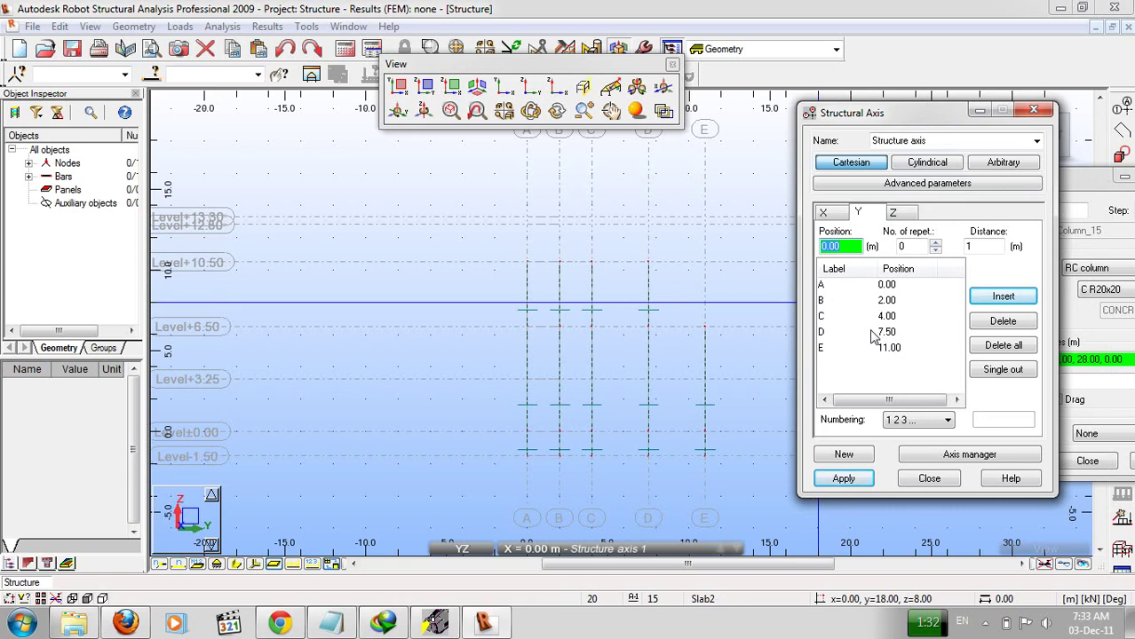
click(928, 479)
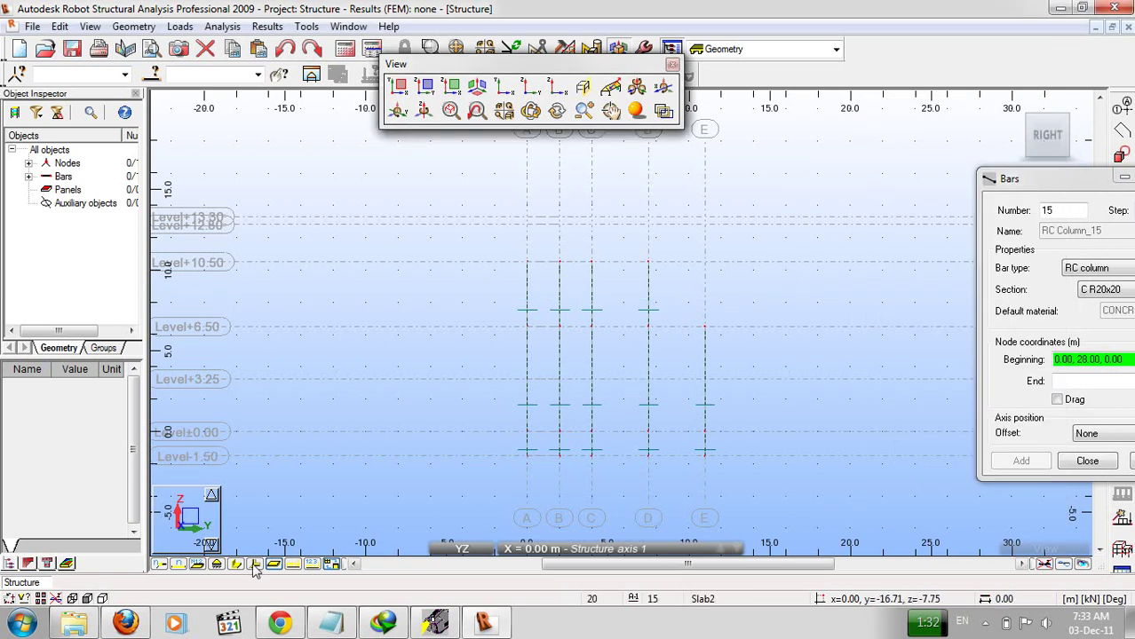
Turn on the display of bar section shapes and inspect the columns in the 3D view.
click(234, 565)
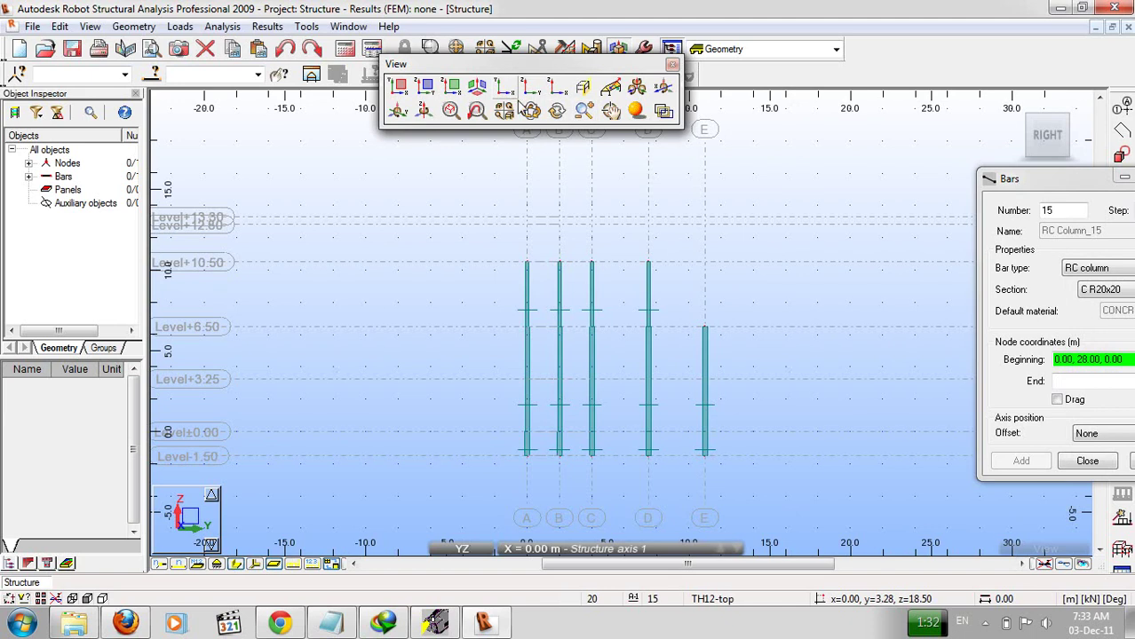
click(480, 85)
drag(549, 395, 580, 386)
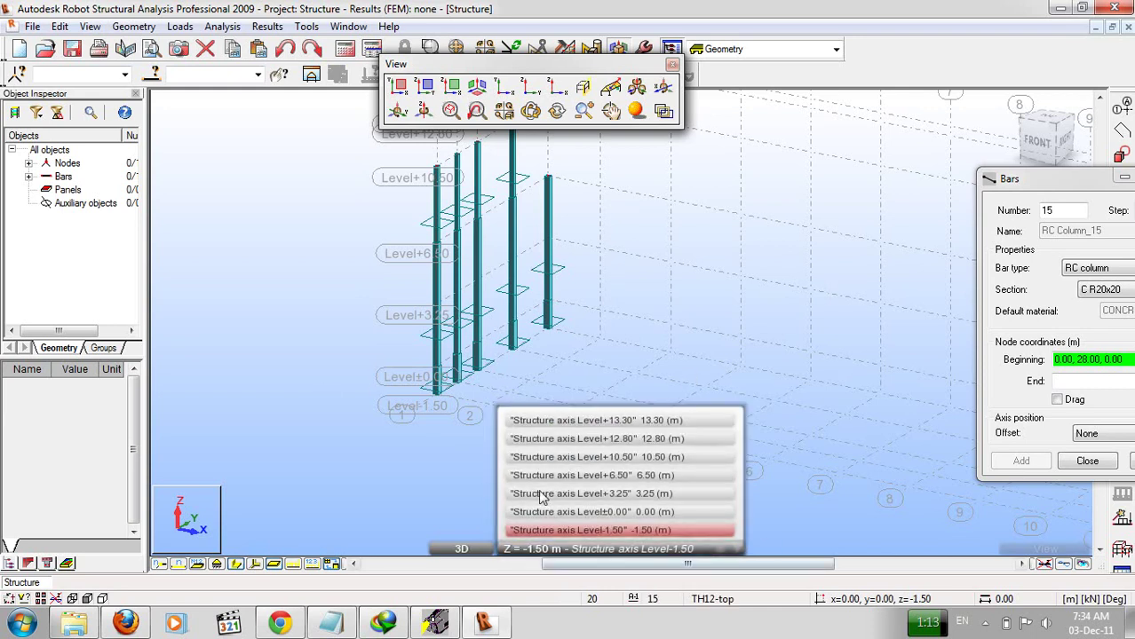
Back in the YZ plane, draw a C R20x20 column on axis E from Level+6.50 to Level+10.50 and finish bar definition.
click(425, 86)
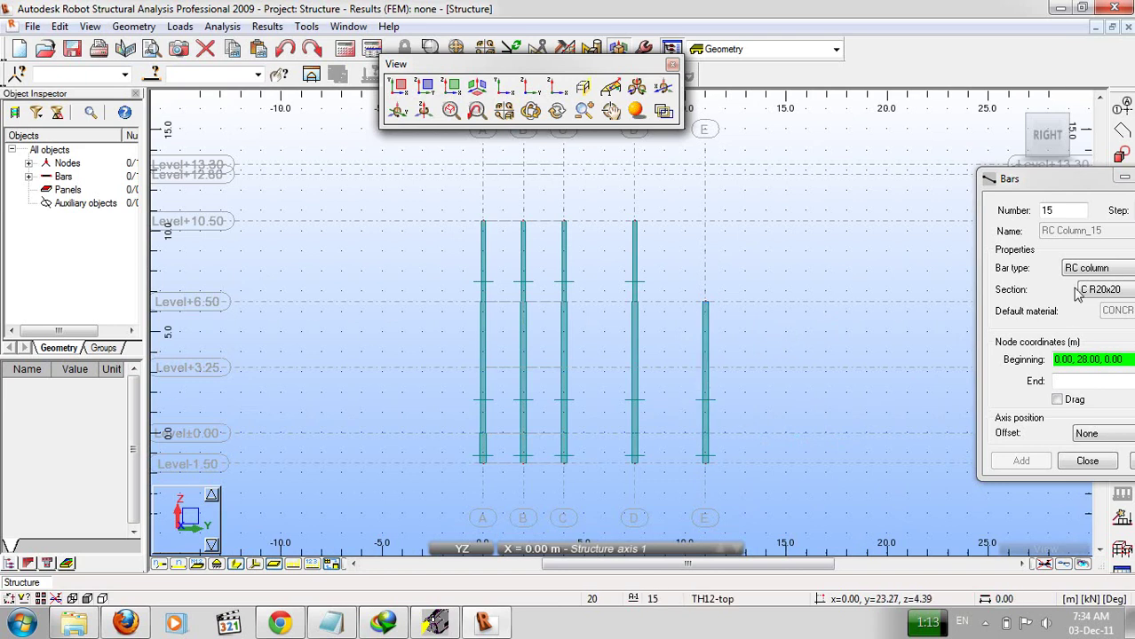
click(705, 303)
click(705, 228)
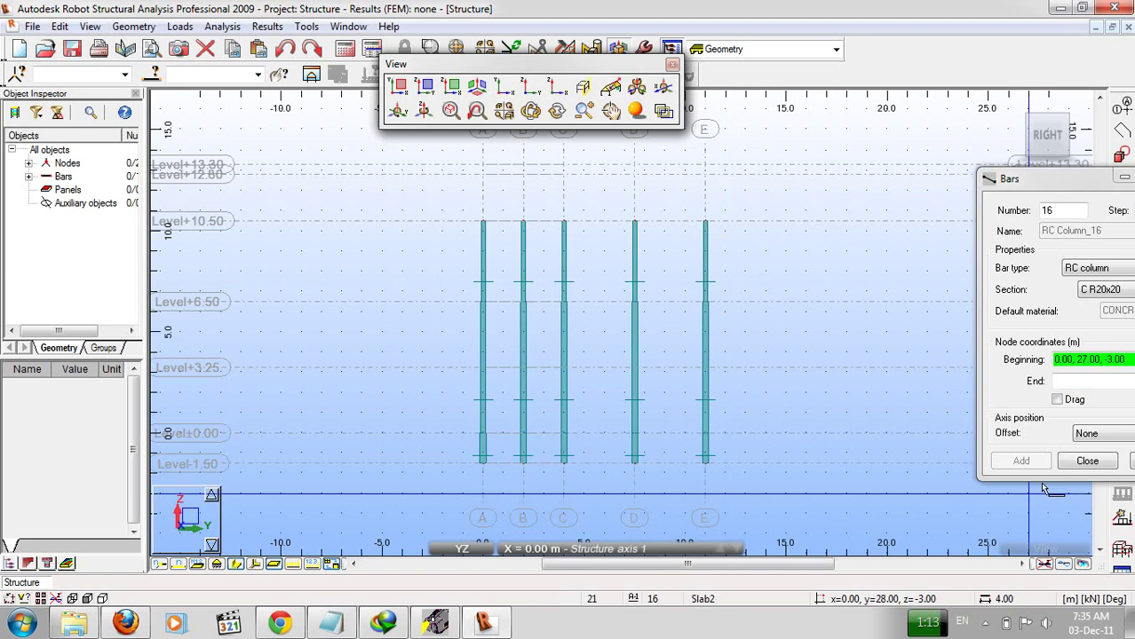
click(1087, 460)
Try to copy all axis 1 columns with the translation vector 0,0,3 in the 3D view, and undo the copy.
drag(417, 197, 917, 515)
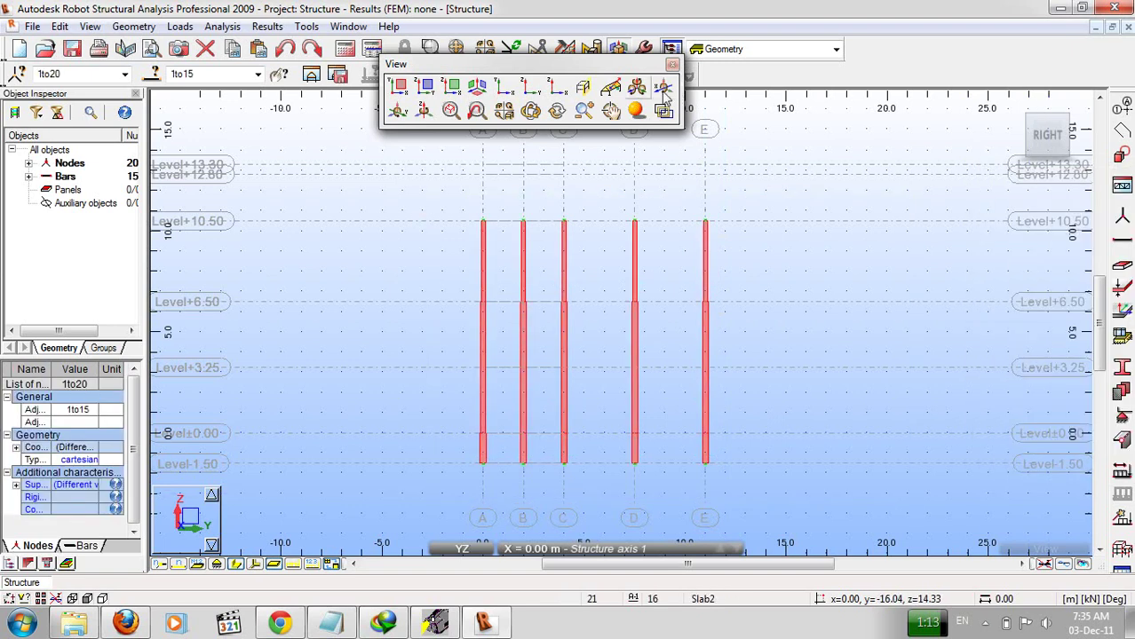
click(477, 85)
drag(609, 289, 793, 374)
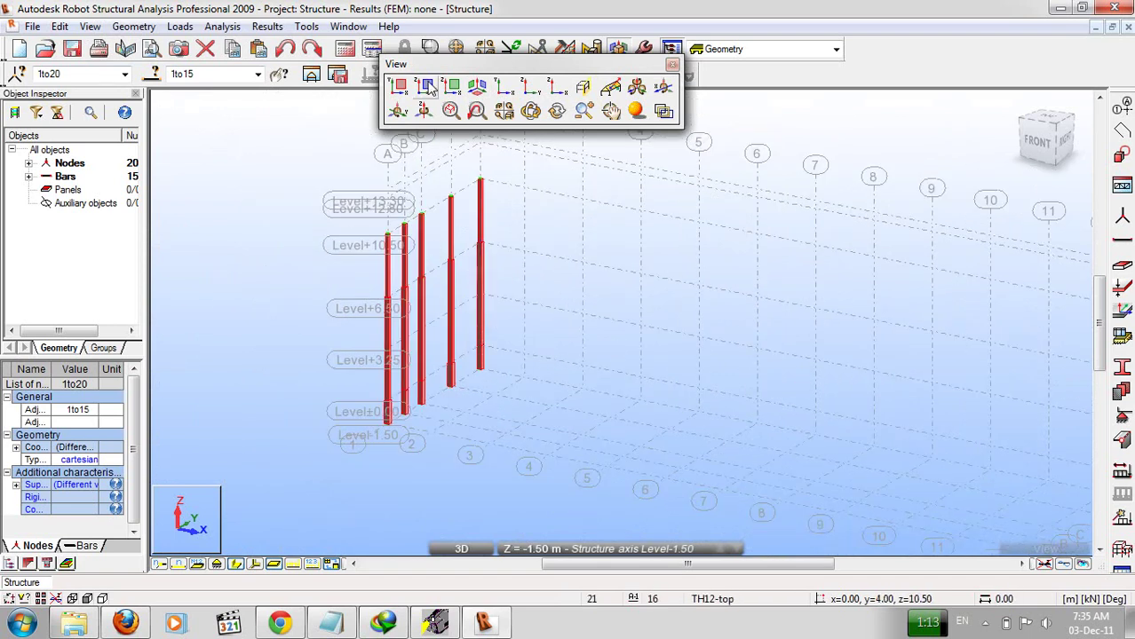
click(60, 27)
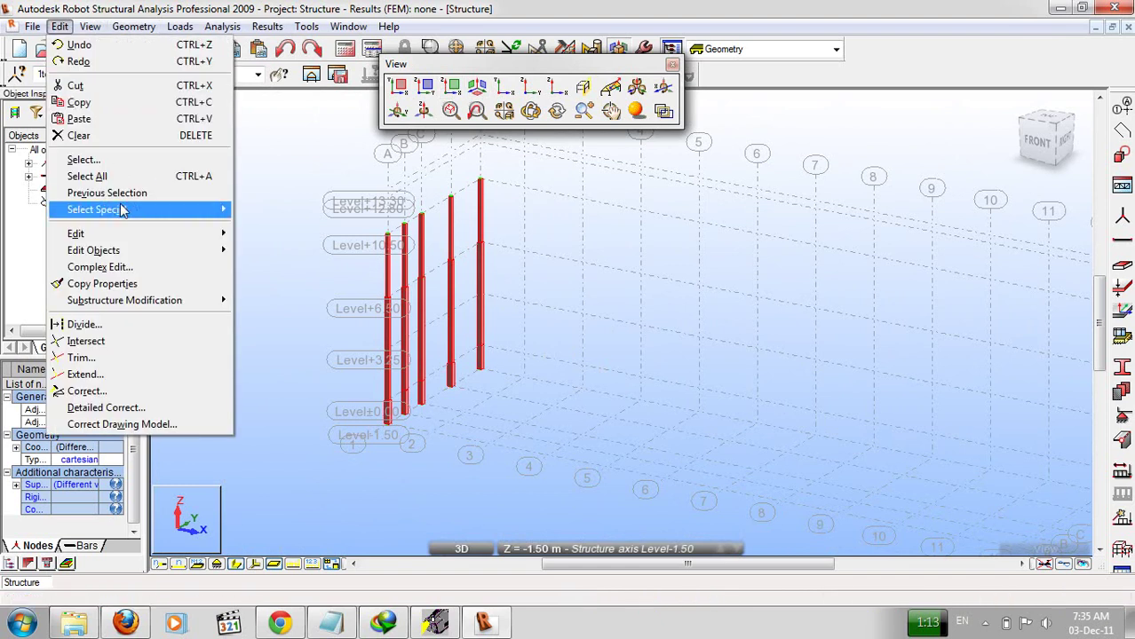
mouse_move(213, 235)
click(284, 235)
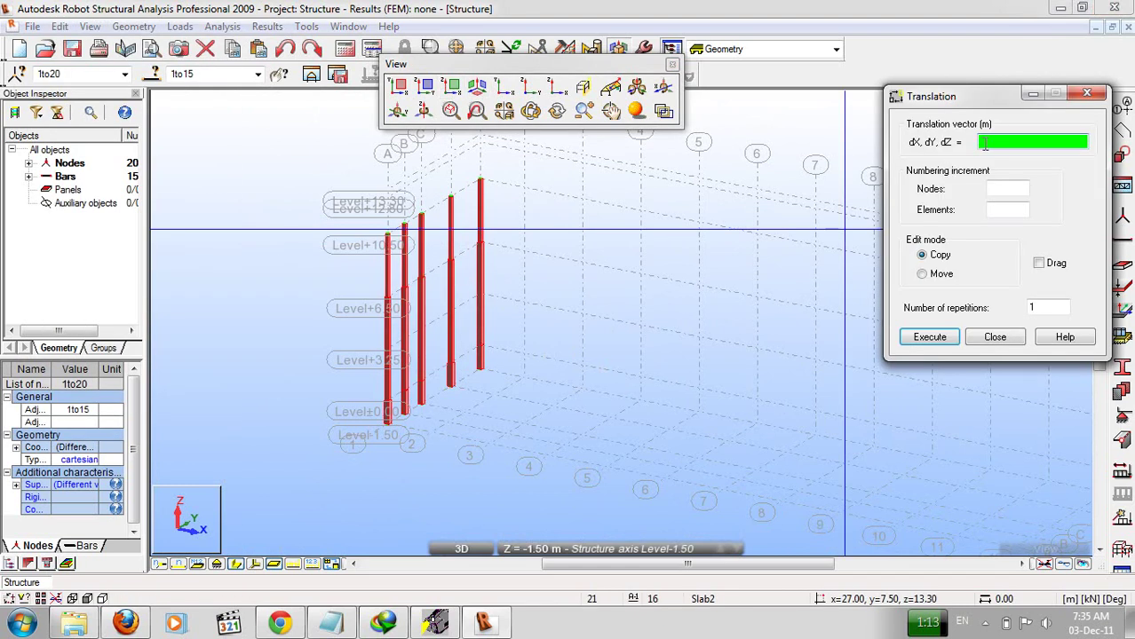
text(0;0;3)
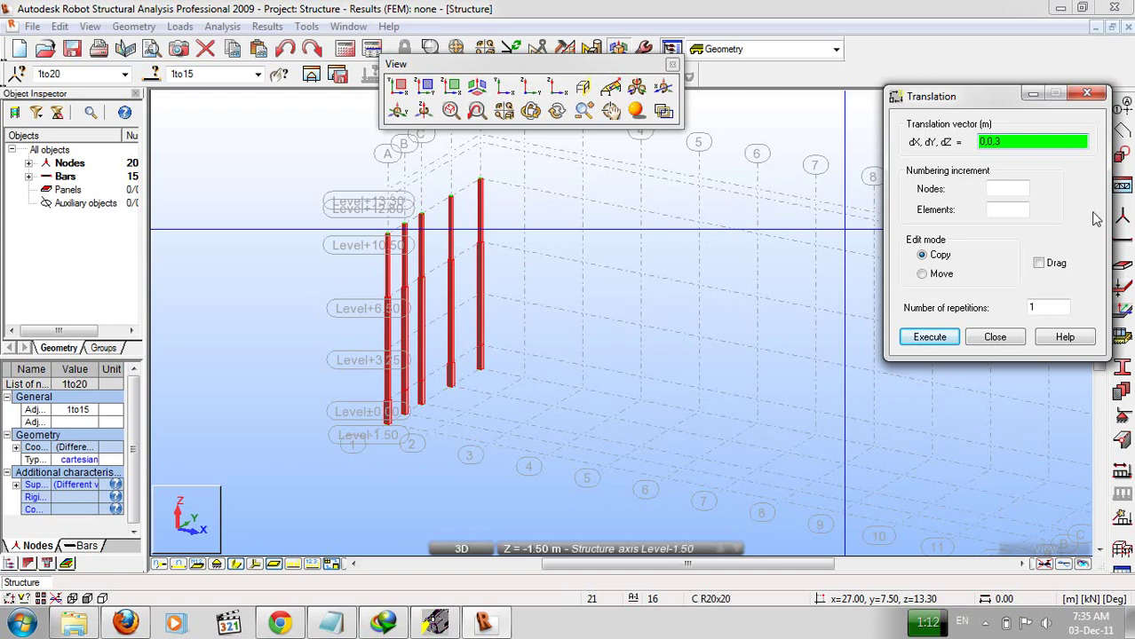
click(928, 337)
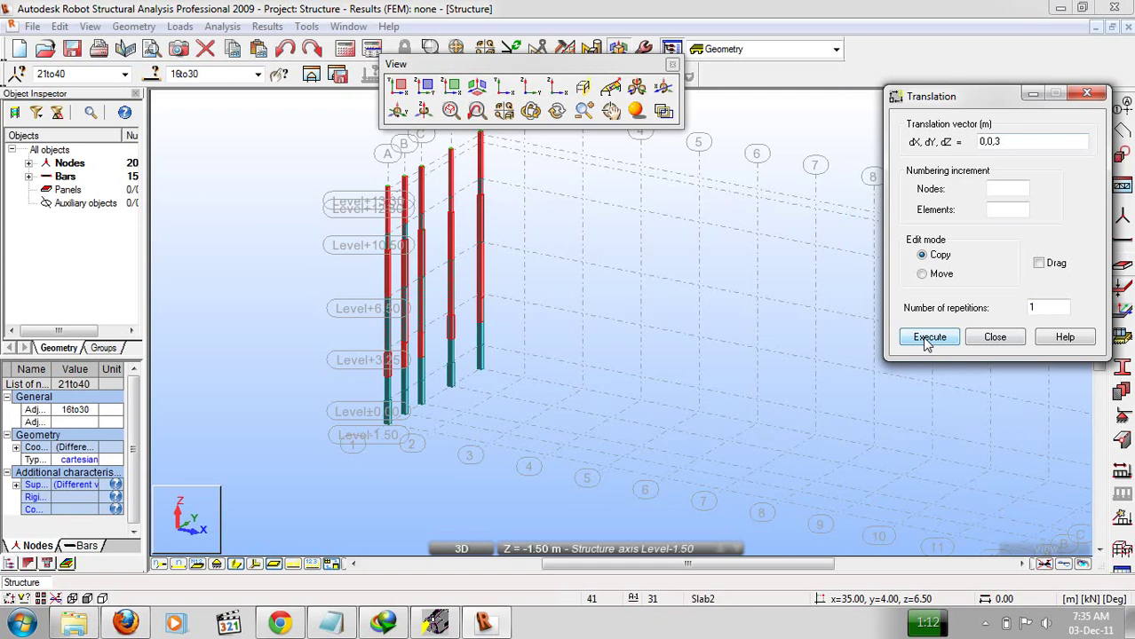
right_click(666, 288)
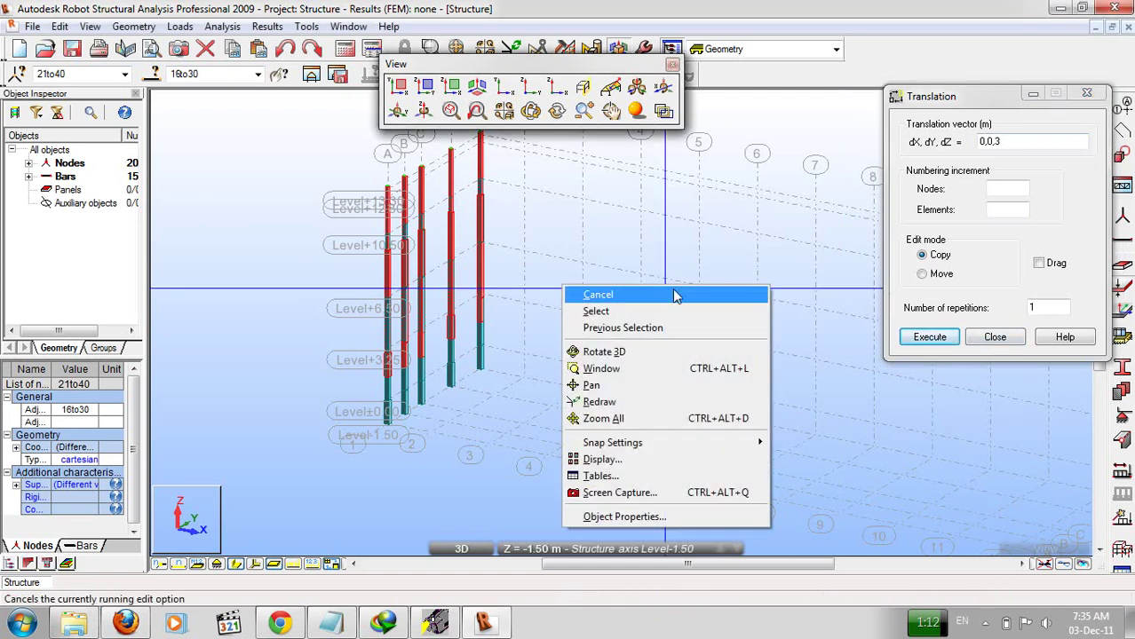
click(674, 309)
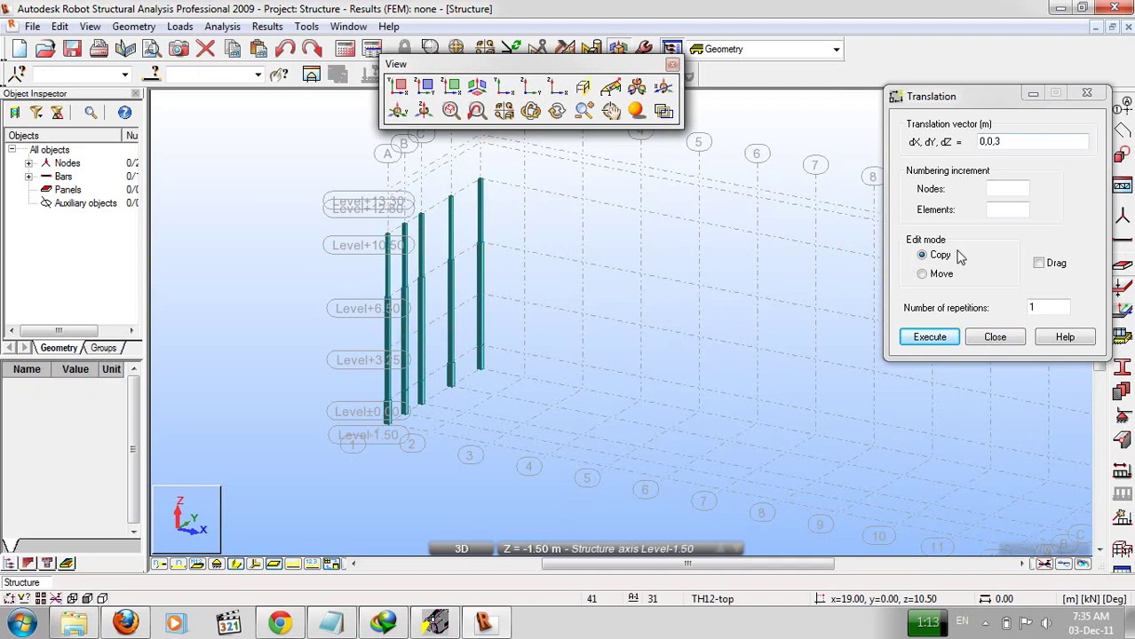
Close the Translation command and restart it in Copy mode with an empty translation vector.
click(1006, 143)
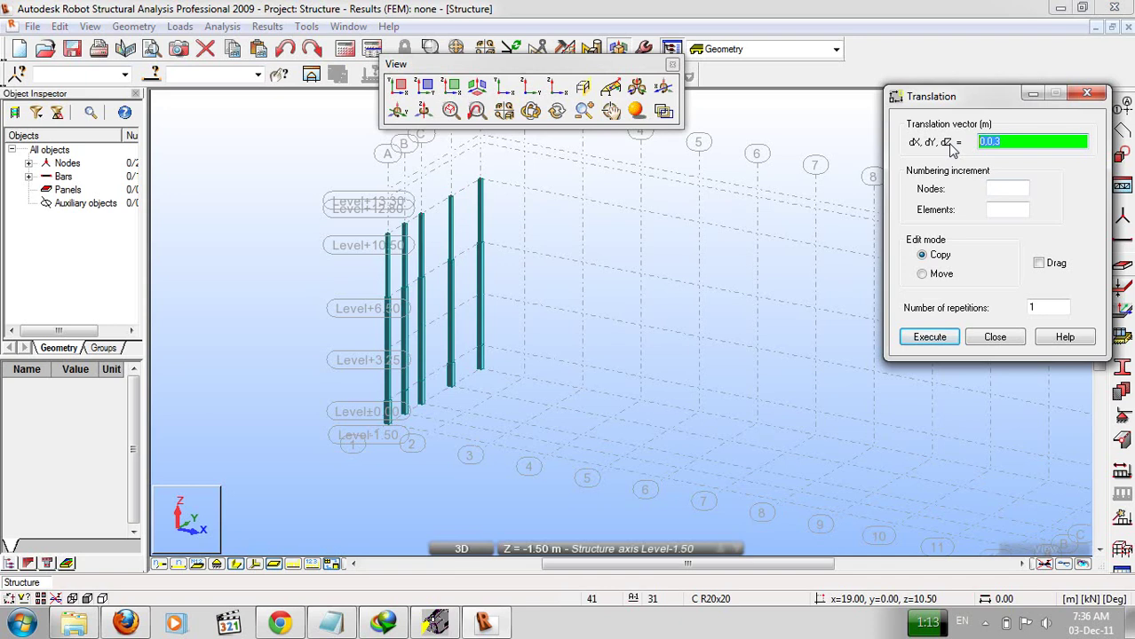
text(3)
click(995, 337)
click(60, 25)
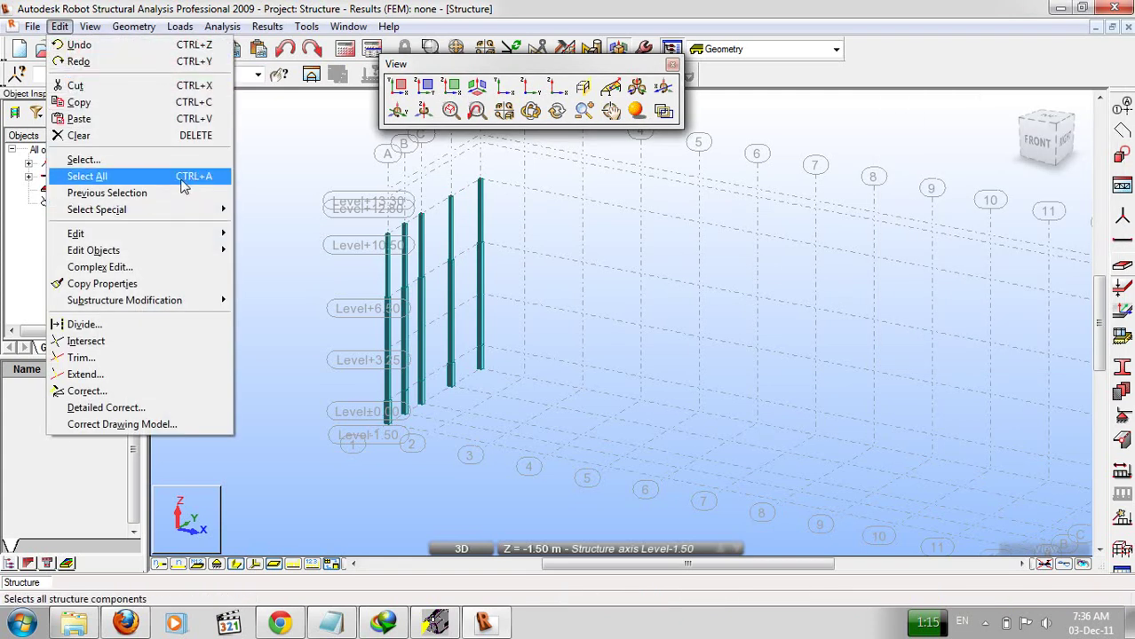
mouse_move(199, 238)
click(271, 233)
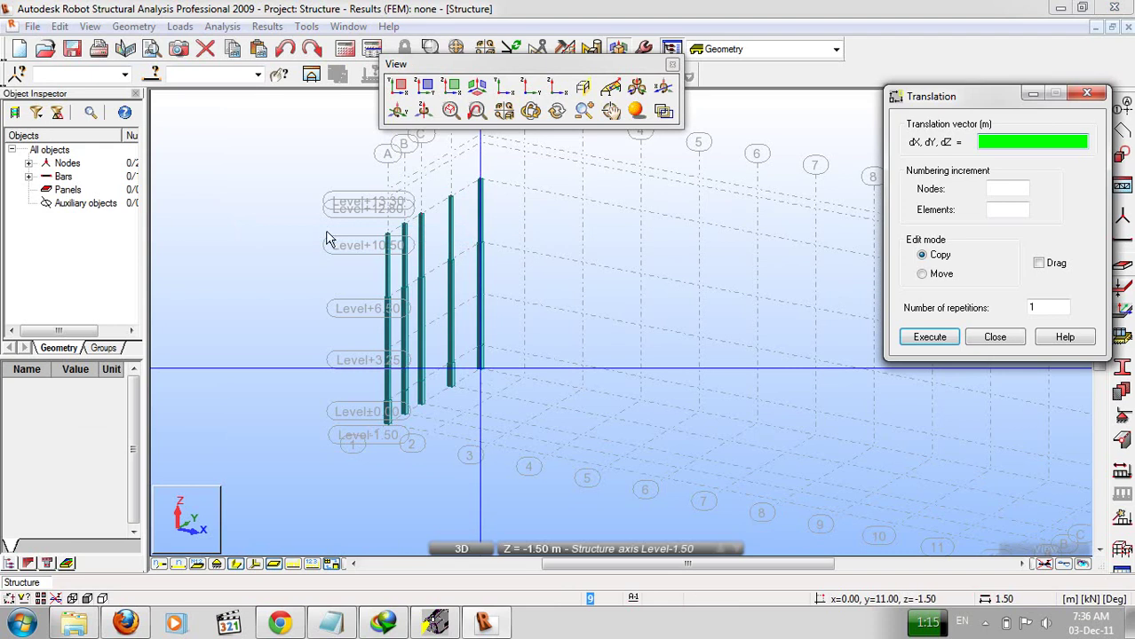
Try to define a 3.00, 0.00, 0.00 copy vector from axis 1 to axis 2 along axis E, declining to translate the whole structure.
click(484, 375)
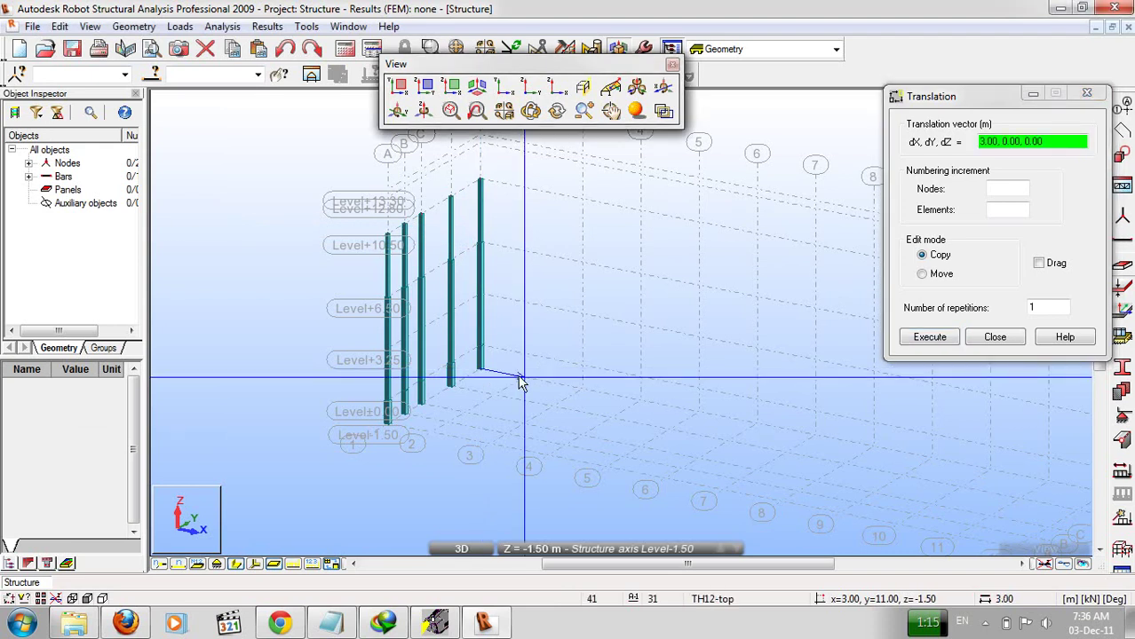
click(524, 378)
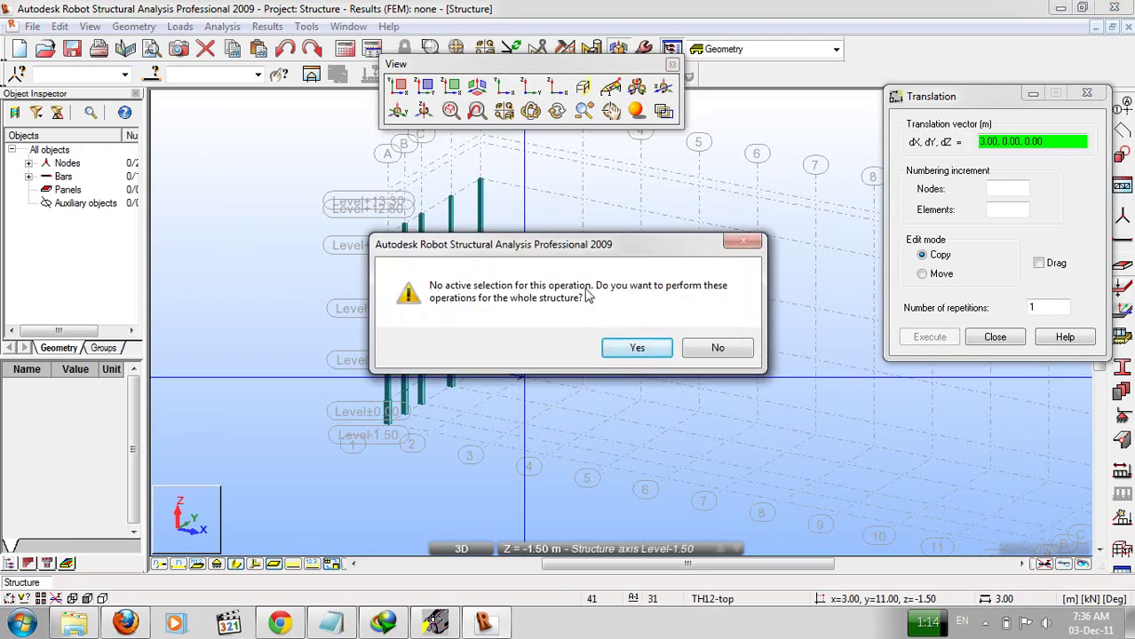
click(744, 347)
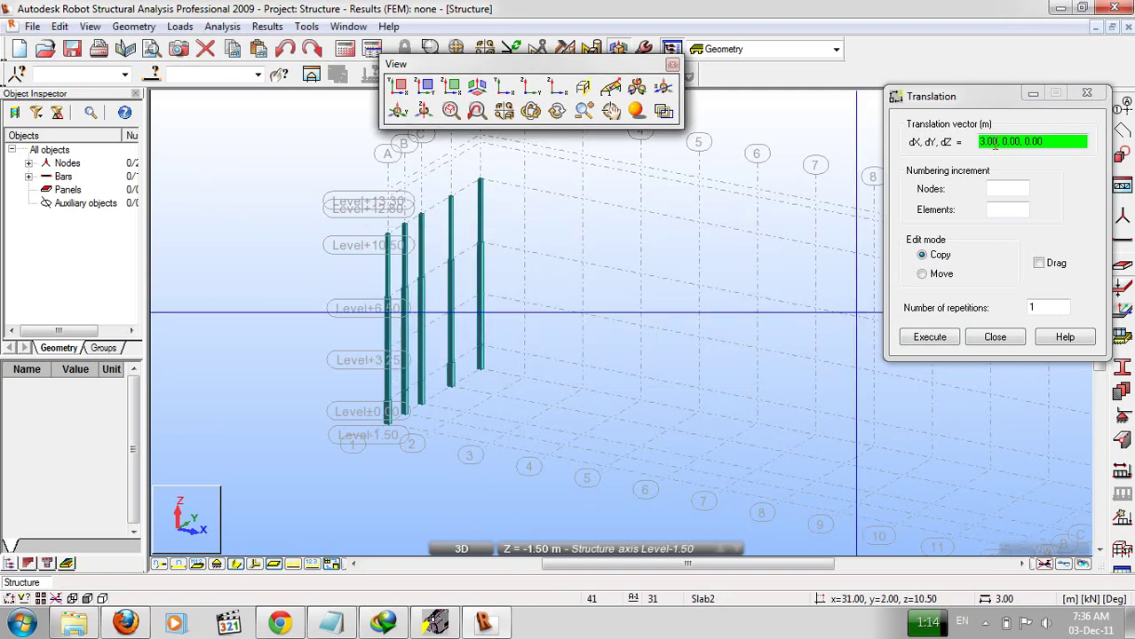
click(480, 374)
click(523, 380)
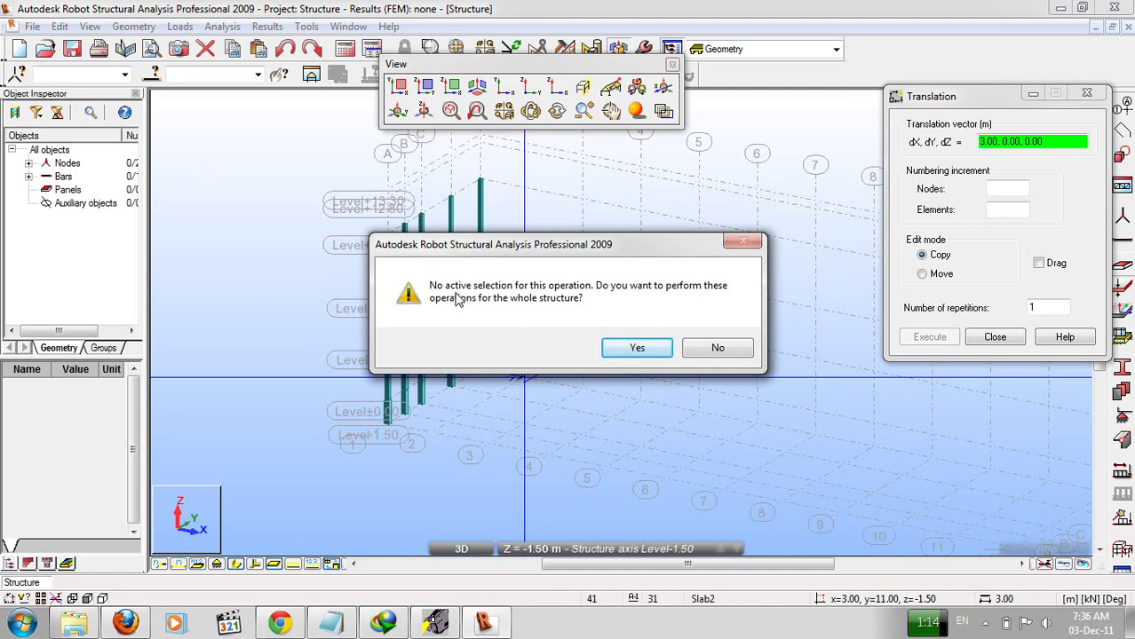
click(715, 348)
Select all columns on axis 1 and copy them 3.00 m in X onto axis 2.
right_click(743, 231)
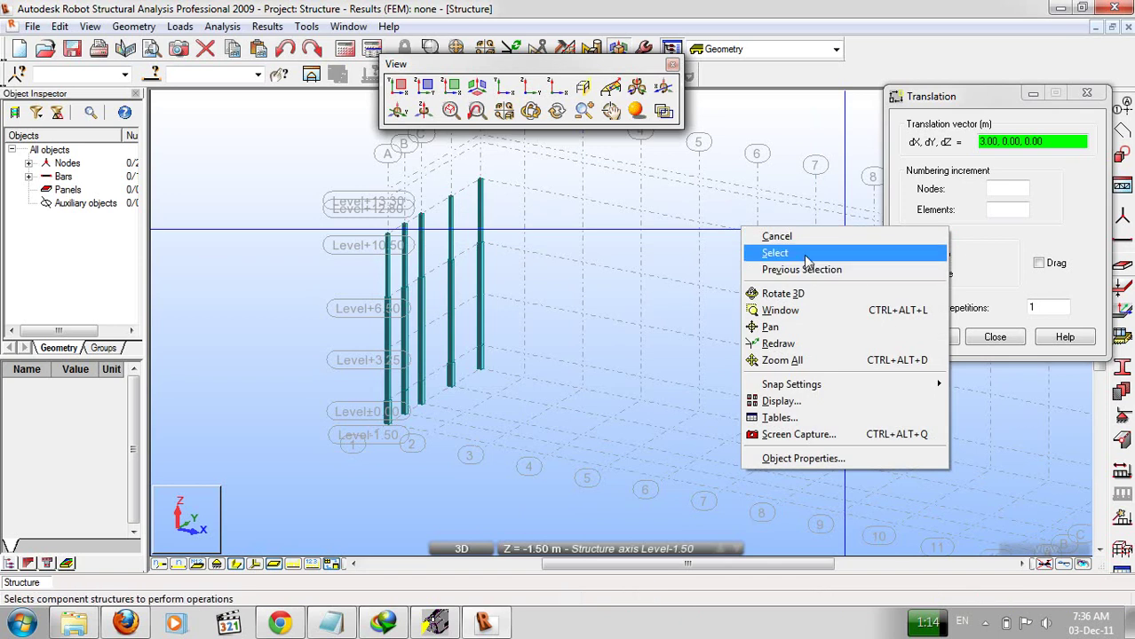
click(806, 258)
drag(541, 161, 287, 460)
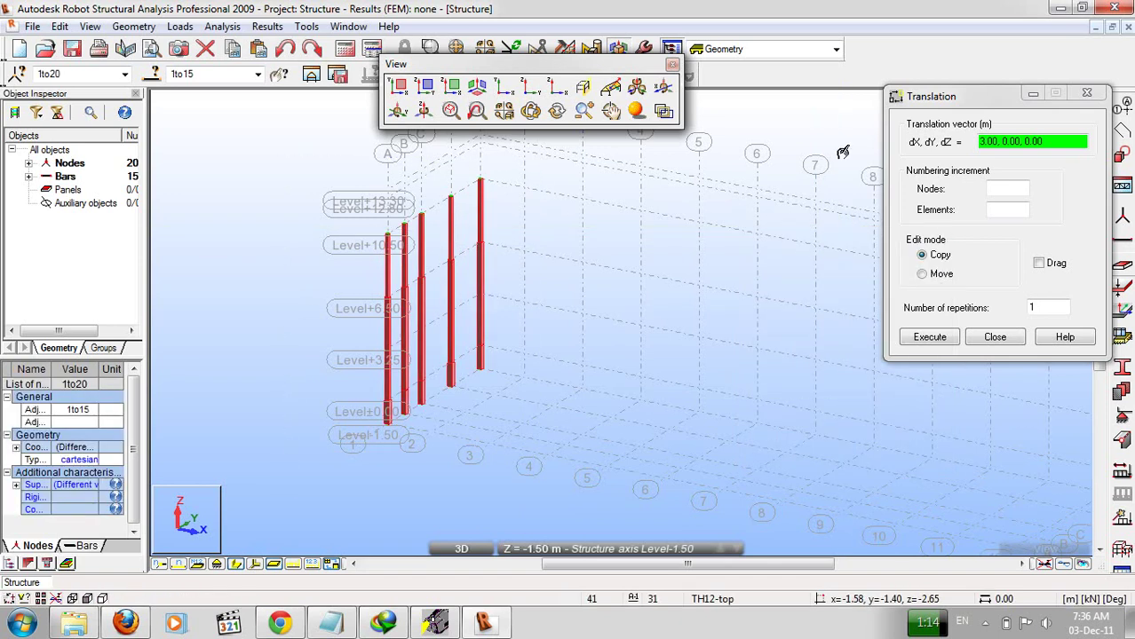
click(481, 372)
click(522, 382)
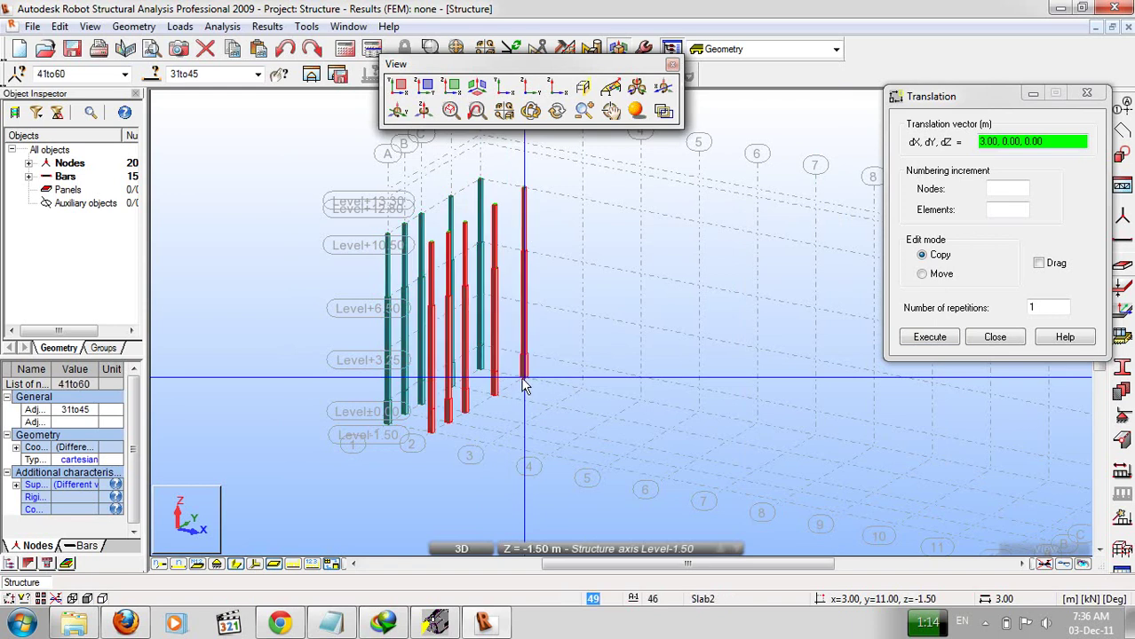
Copy the row of columns 4.00 m in X onto axis 3, and again 4.00 m onto axis 4.
click(524, 386)
click(581, 392)
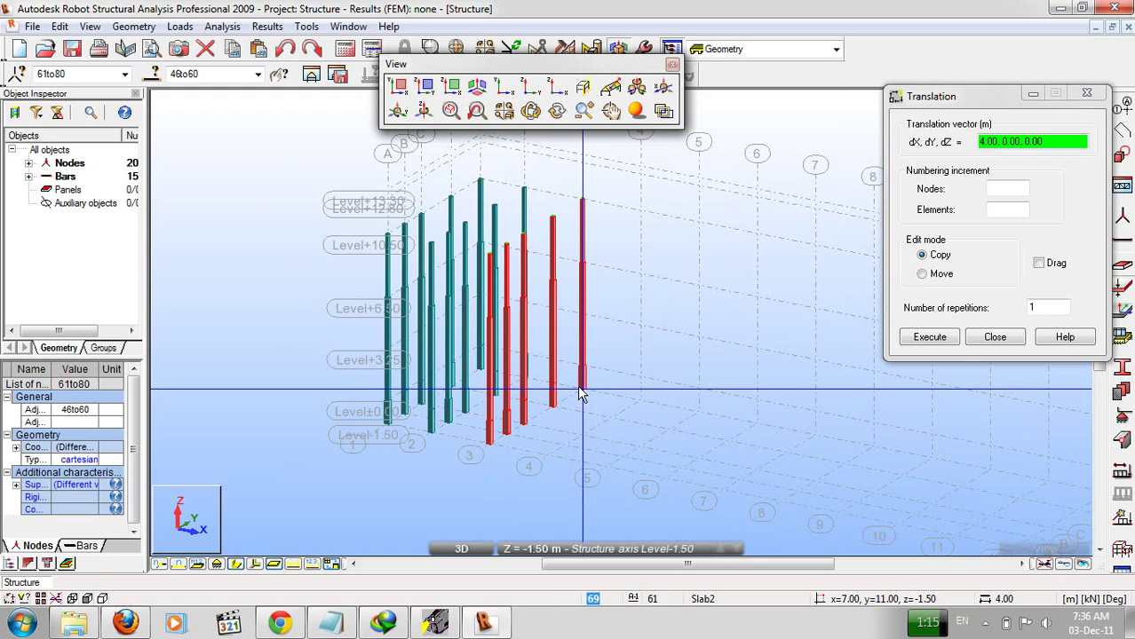
click(581, 393)
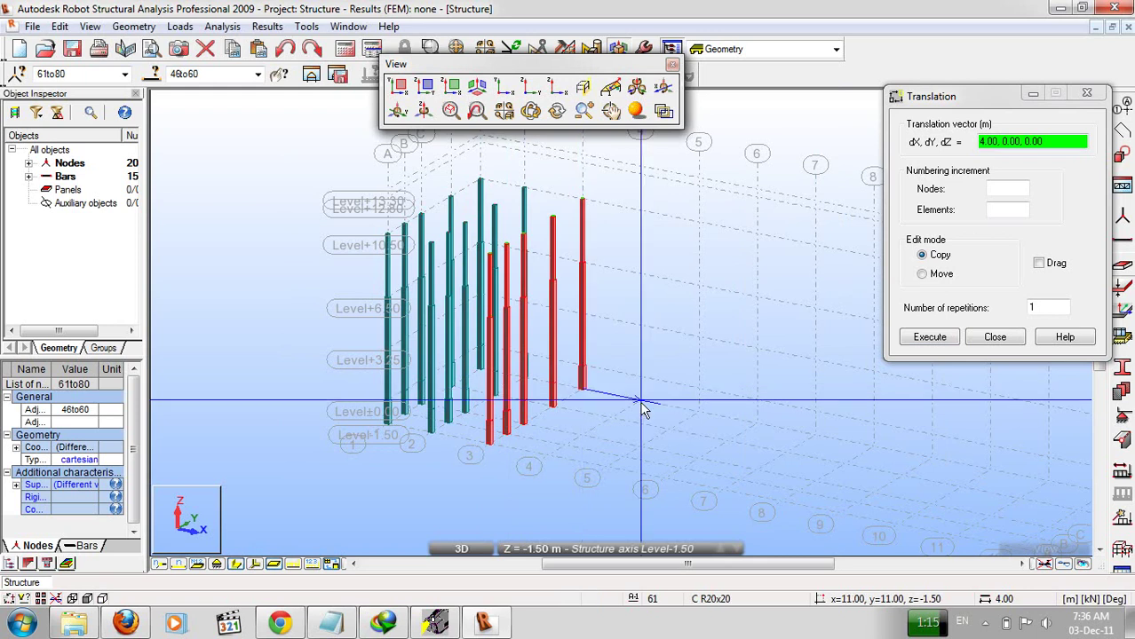
click(639, 403)
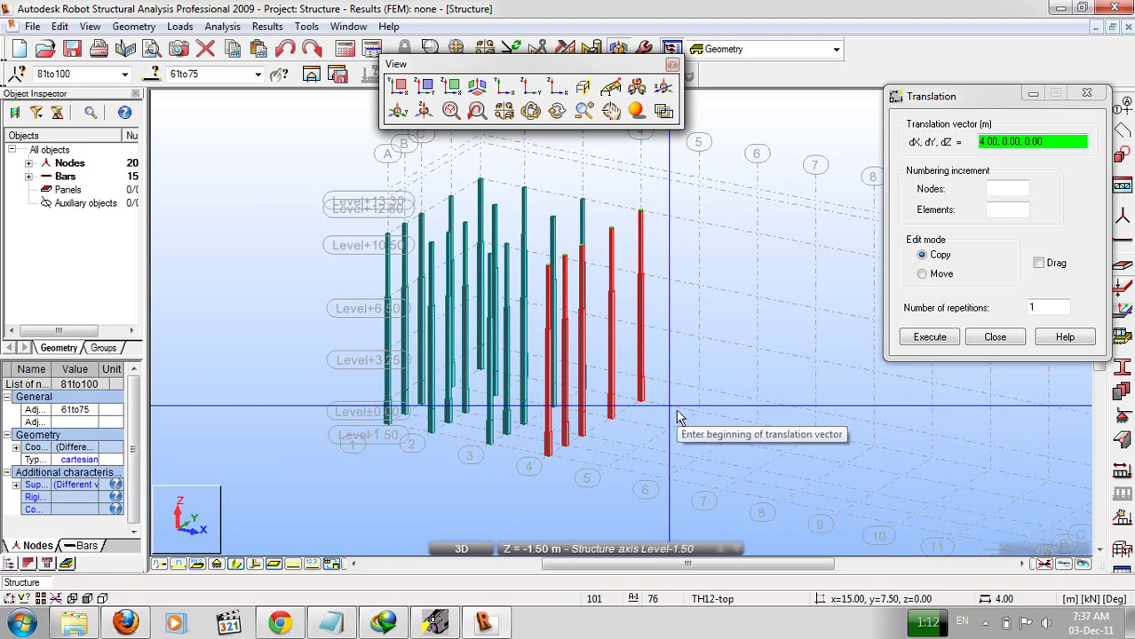
In the XZ plane of structure axis A, delete the columns at axes 1, 2 and 3.
middle_drag(677, 417, 622, 342)
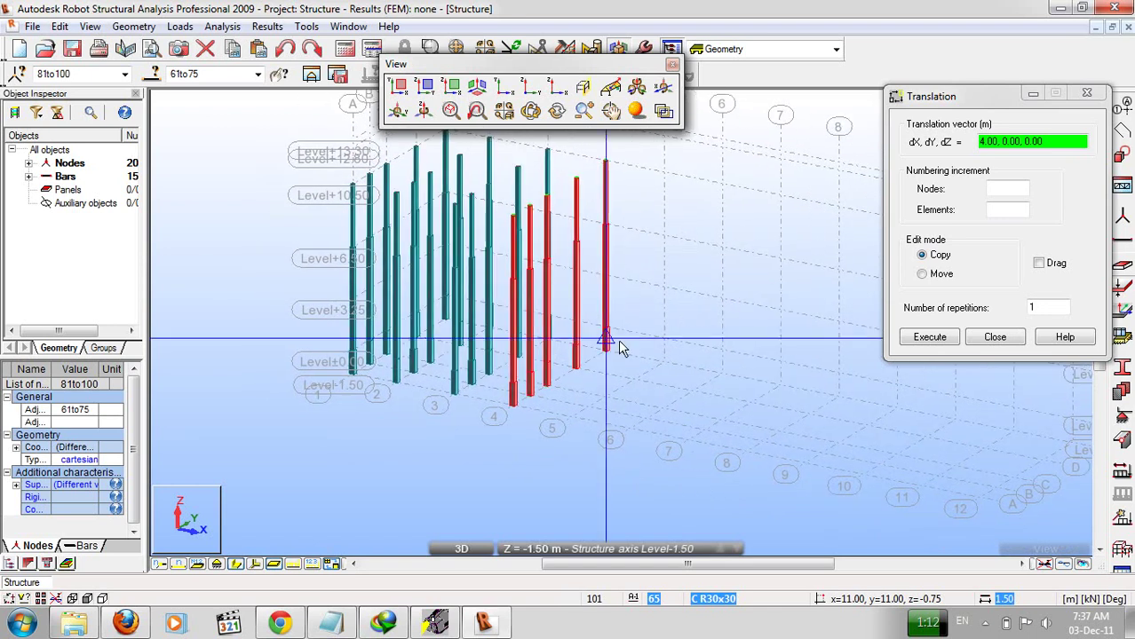
right_click(663, 409)
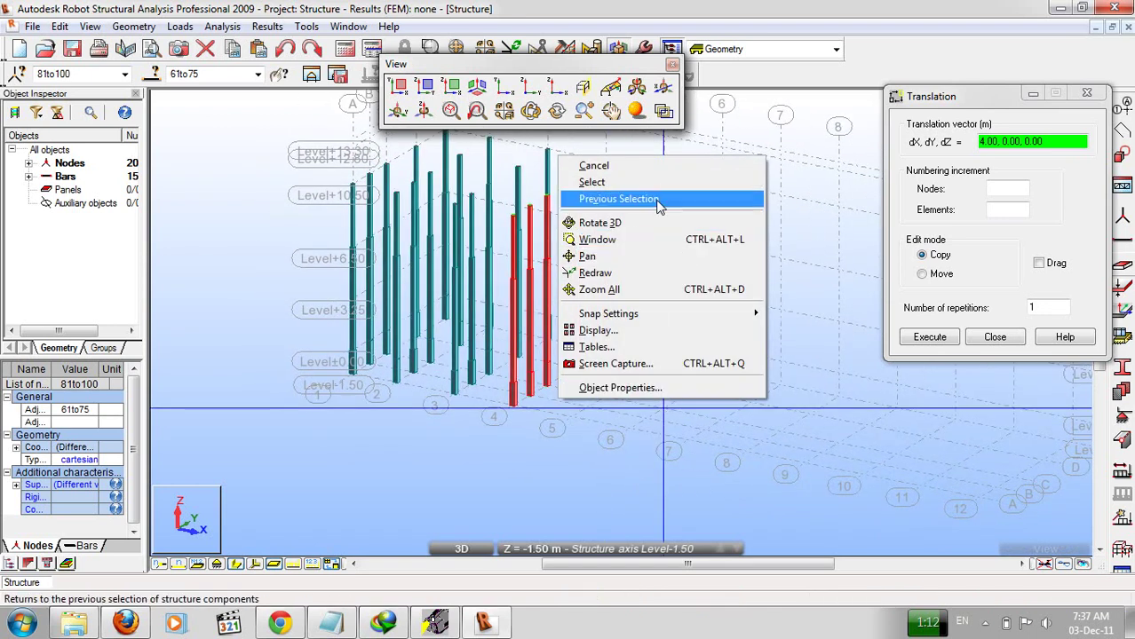
click(612, 183)
middle_drag(722, 423, 818, 435)
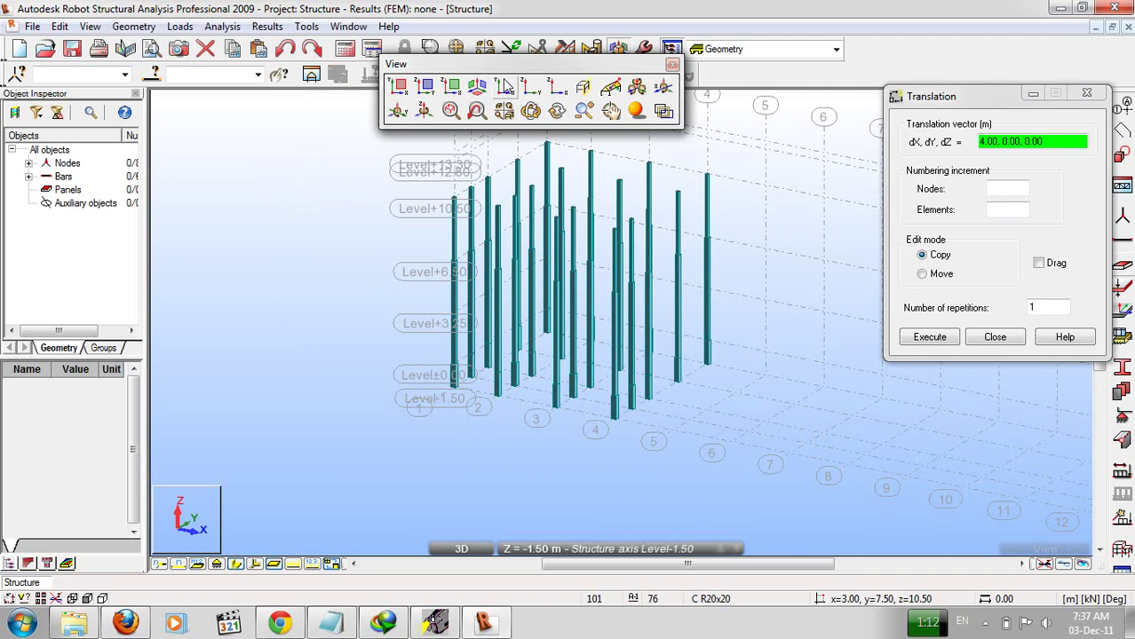
click(449, 90)
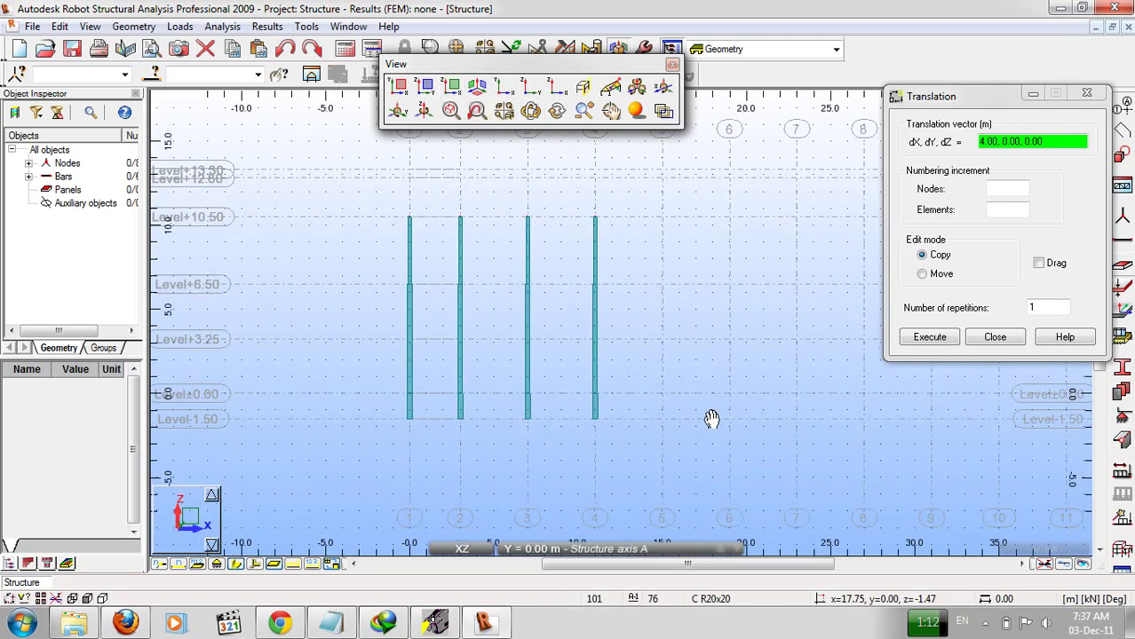
click(540, 551)
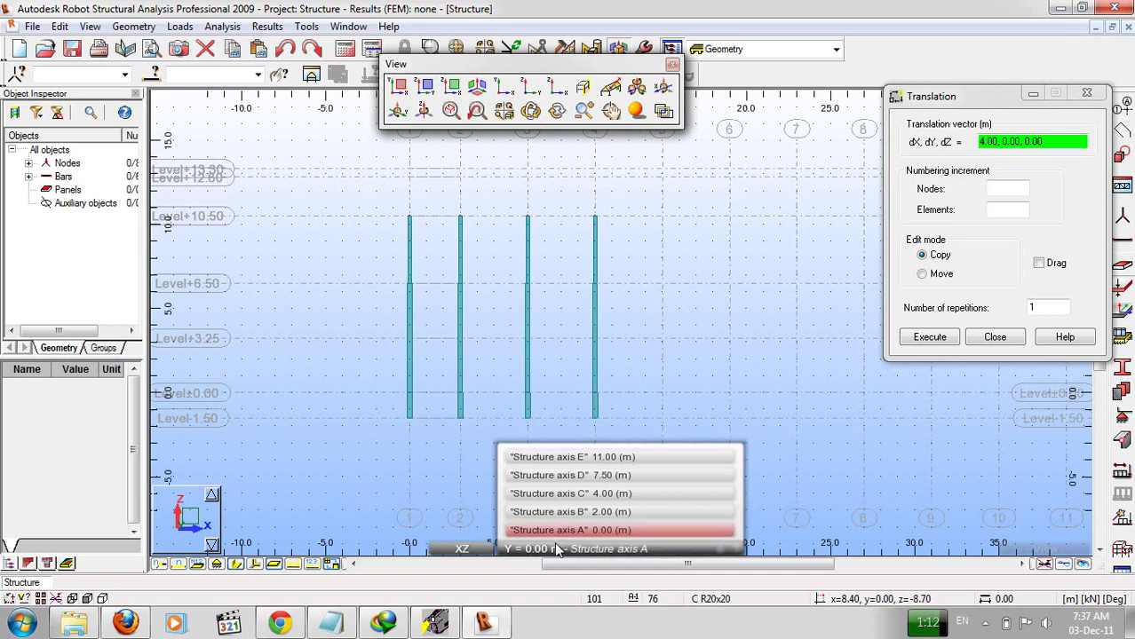
click(558, 528)
drag(370, 186, 560, 455)
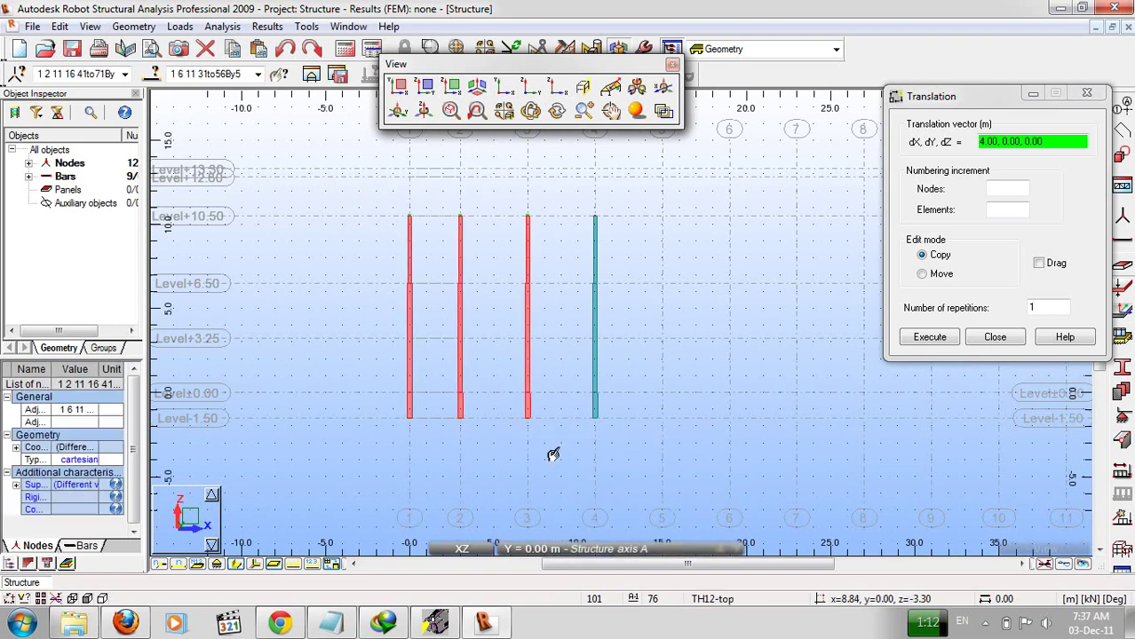
key(Delete)
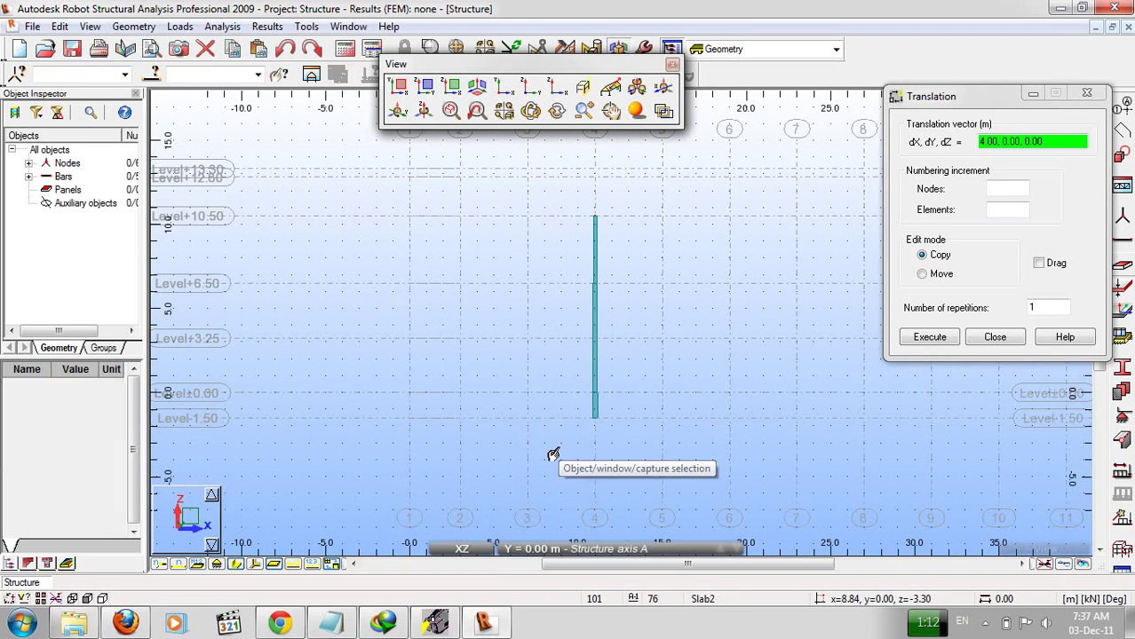
In the 3D view, copy the five axis 4 columns by 4.00, 0.00, 0.00 with 8 repetitions, and close Translation.
click(477, 86)
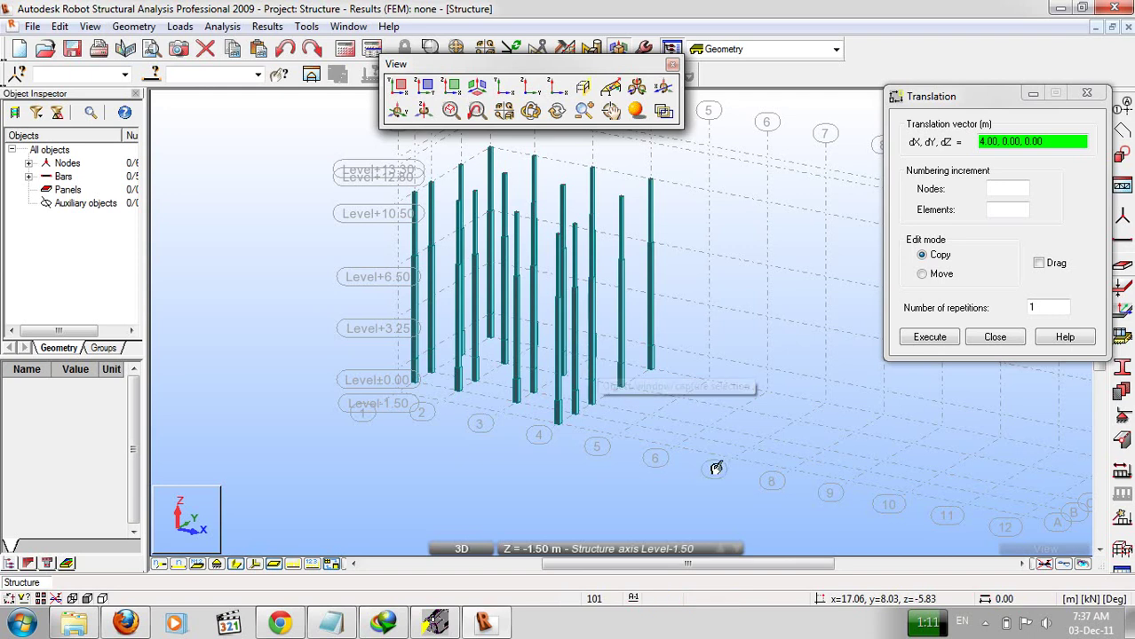
click(595, 549)
click(410, 480)
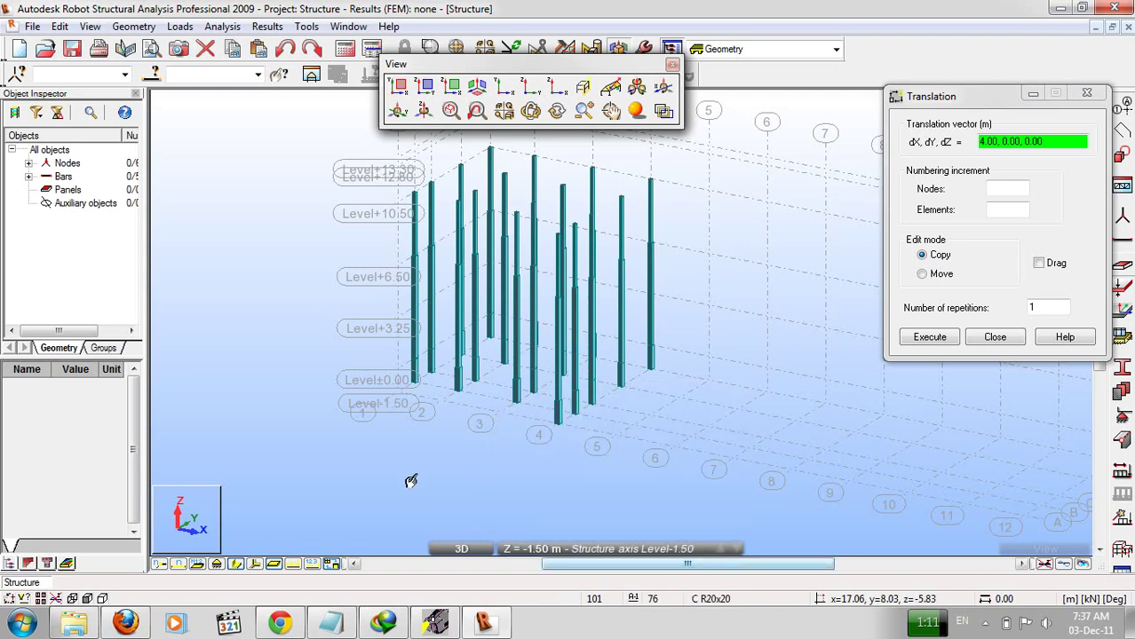
click(538, 437)
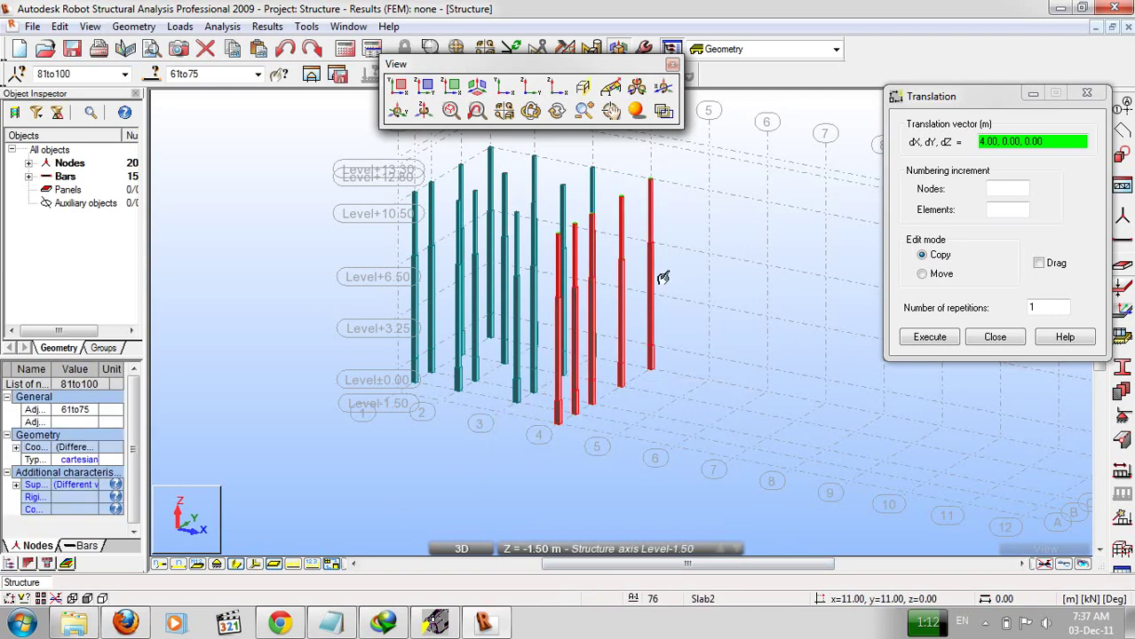
click(1055, 139)
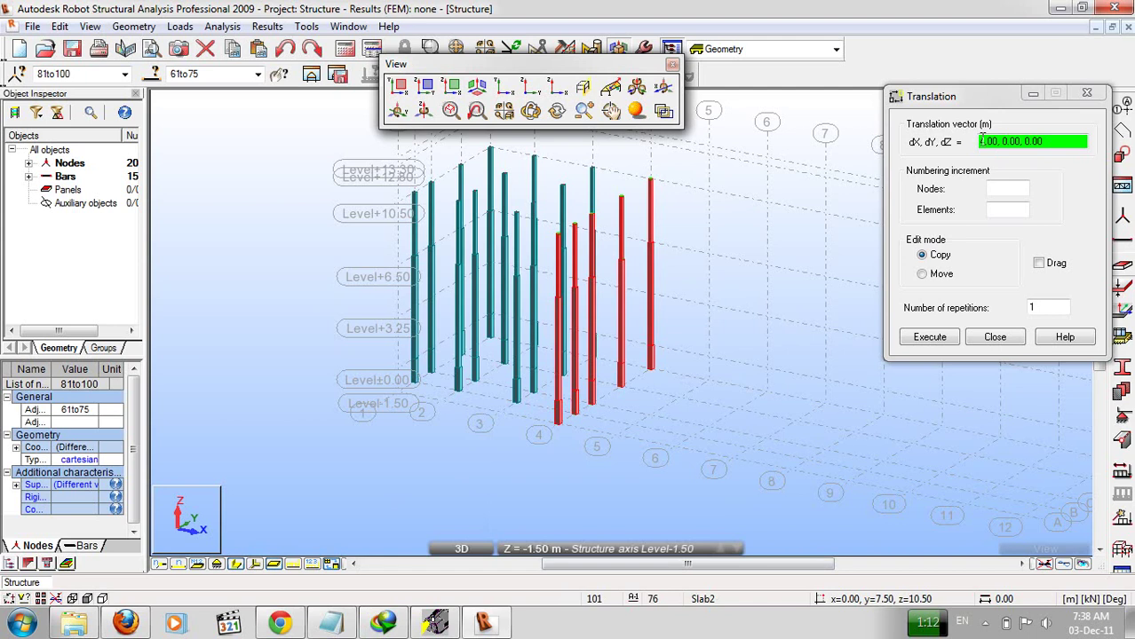
click(1043, 305)
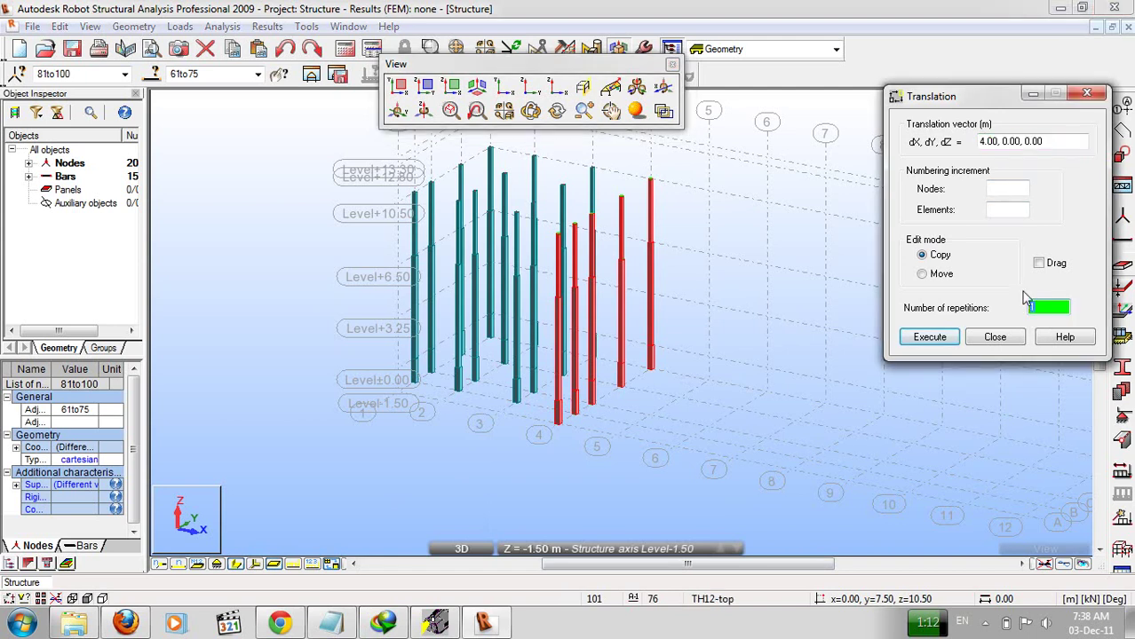
click(929, 338)
middle_drag(936, 470, 679, 385)
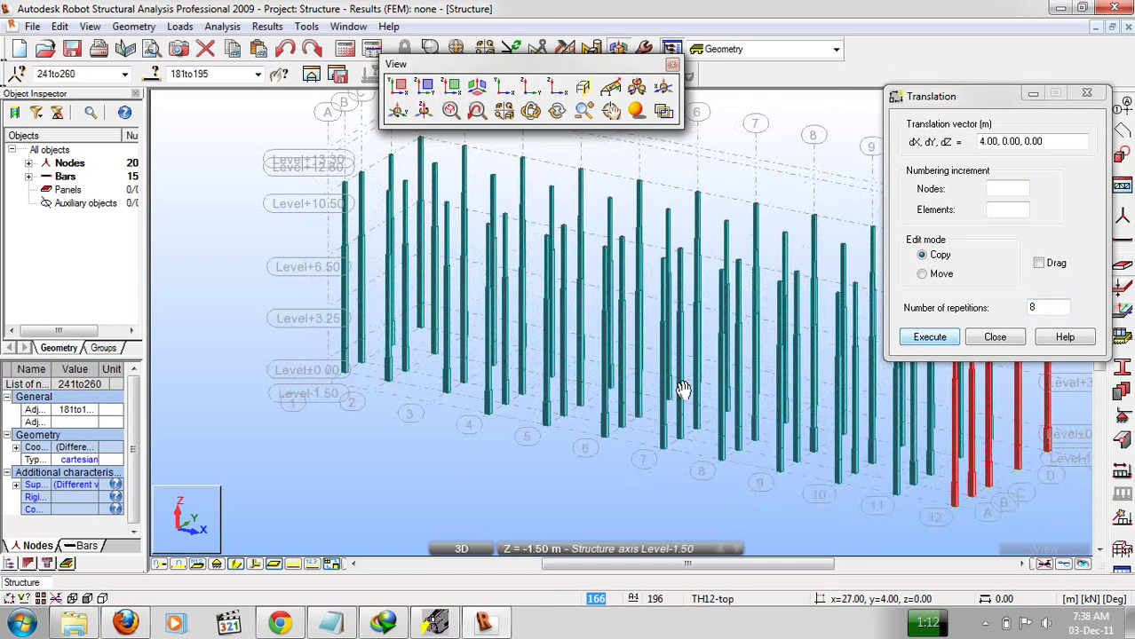
click(1009, 343)
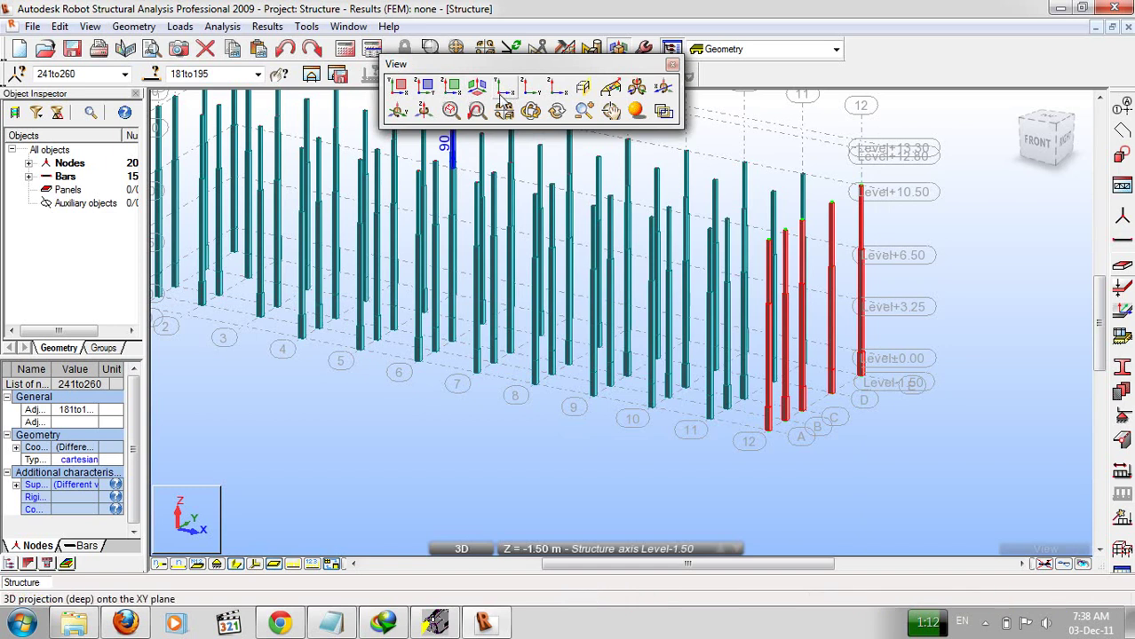
In the XZ plane of structure axis A, delete the columns at axes 11 and 12, and return to the 3D view.
click(458, 93)
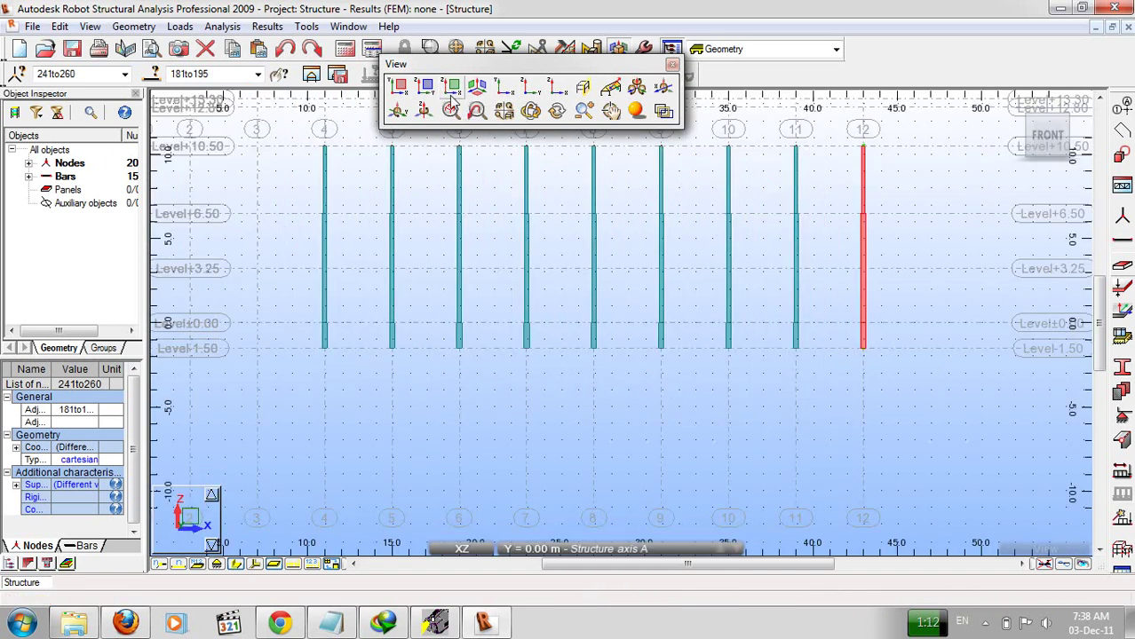
click(818, 465)
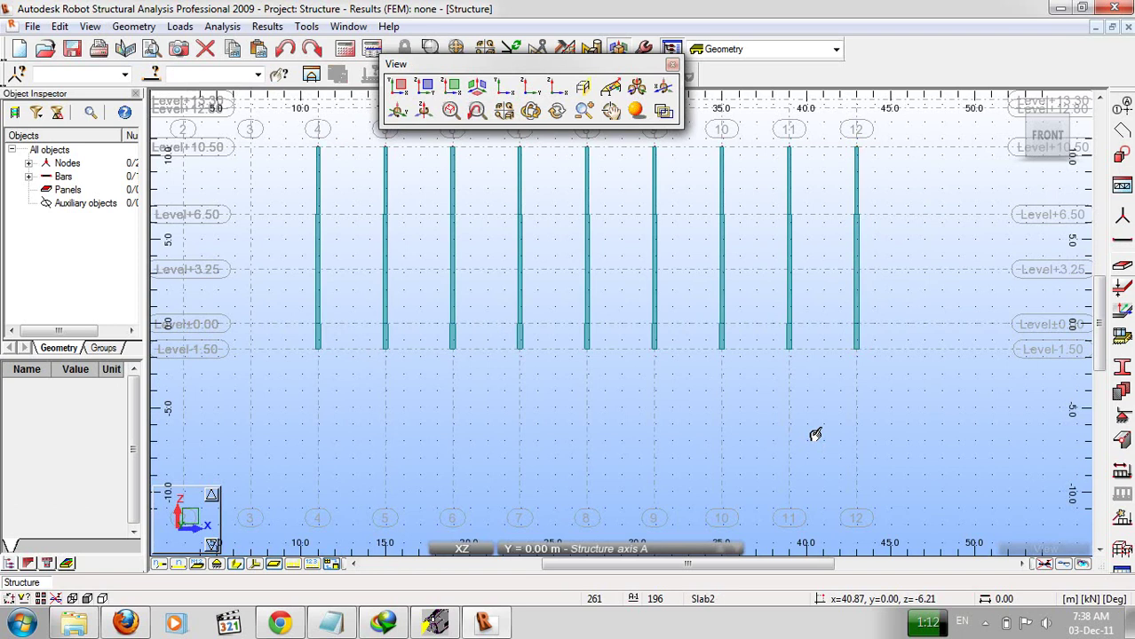
drag(757, 136, 895, 384)
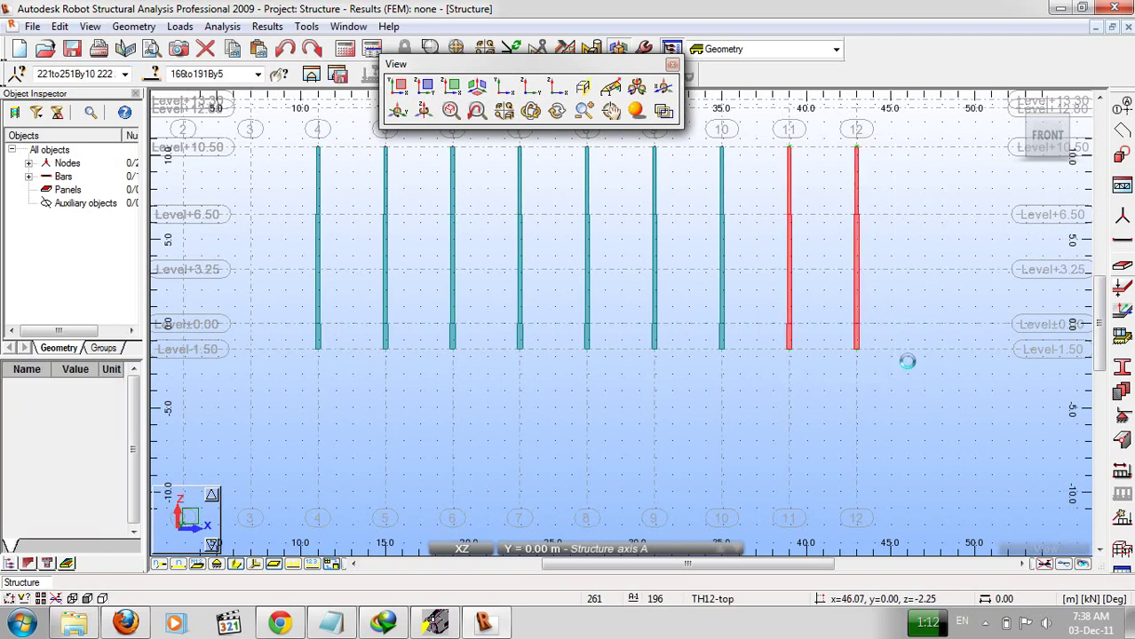
key(Delete)
click(484, 89)
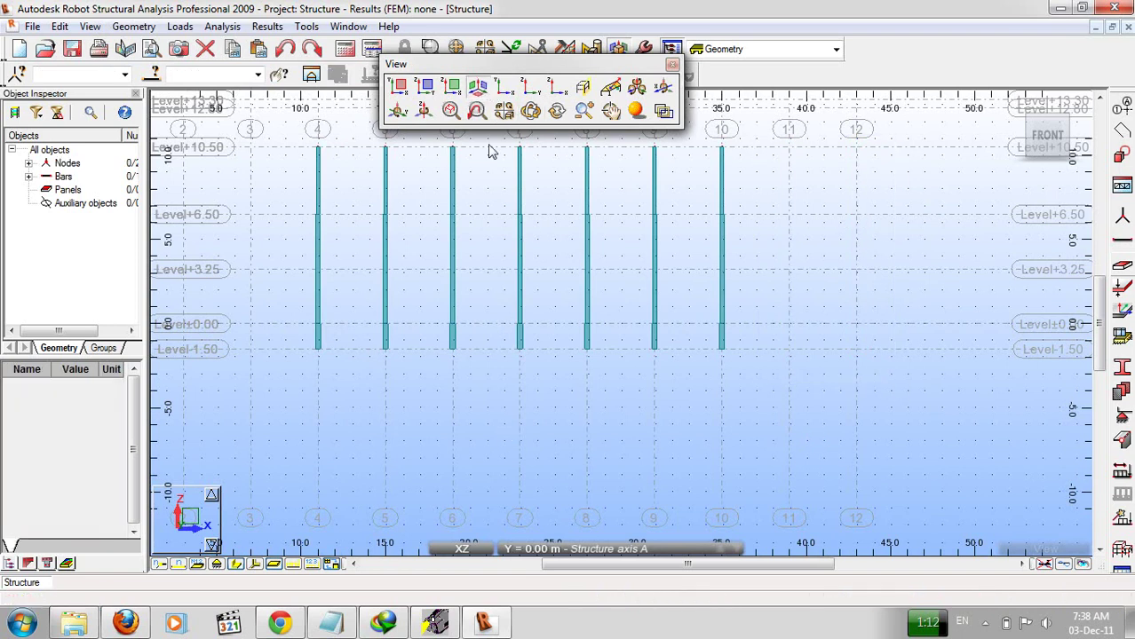
drag(785, 495, 788, 505)
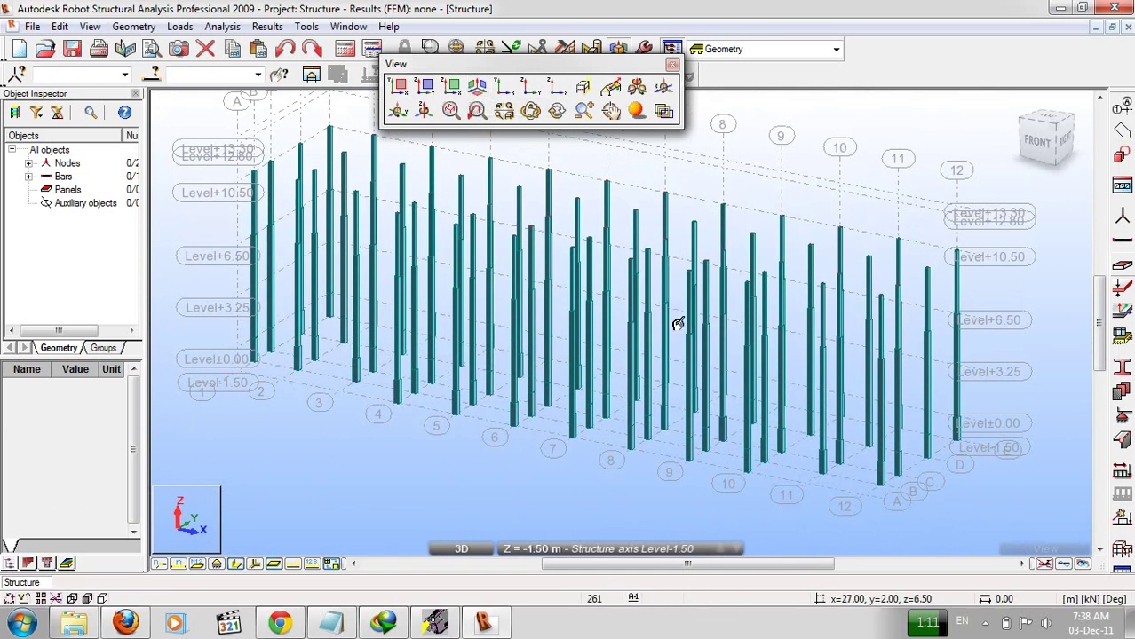
Show the XY plan view at structure axis Level±0.00 (Z = 0.00 m).
click(398, 86)
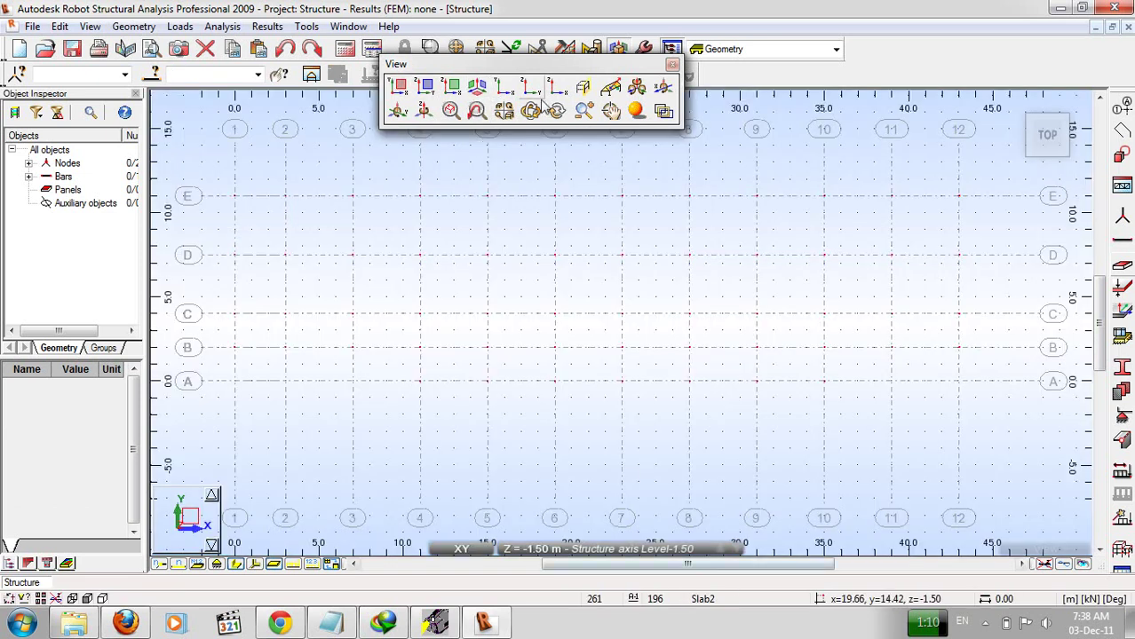
click(586, 549)
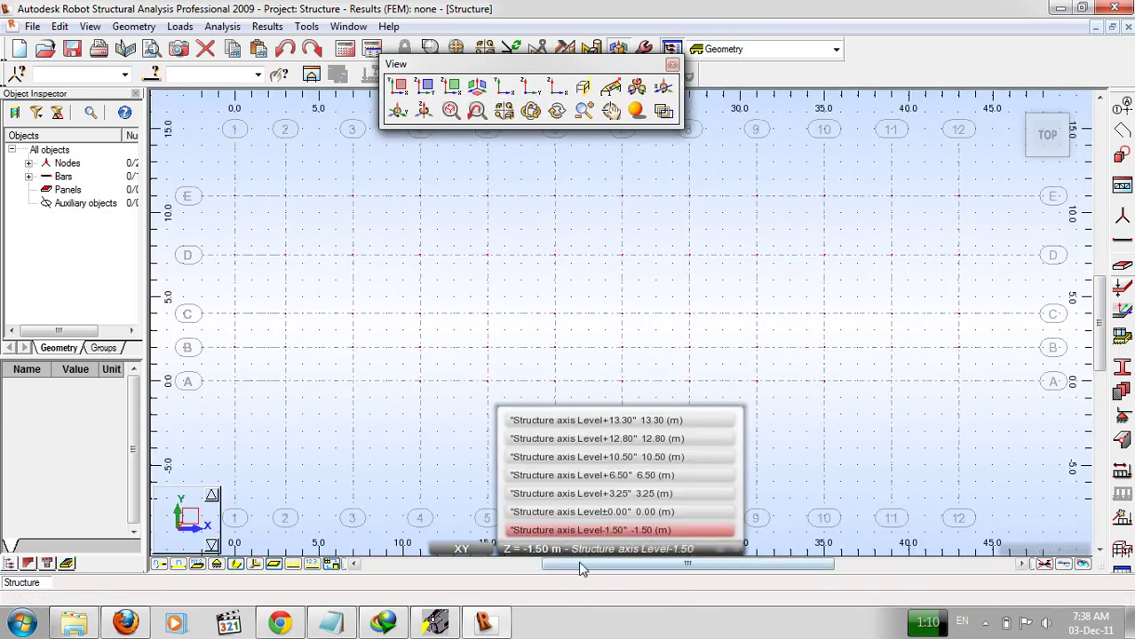
click(601, 512)
drag(529, 454, 540, 454)
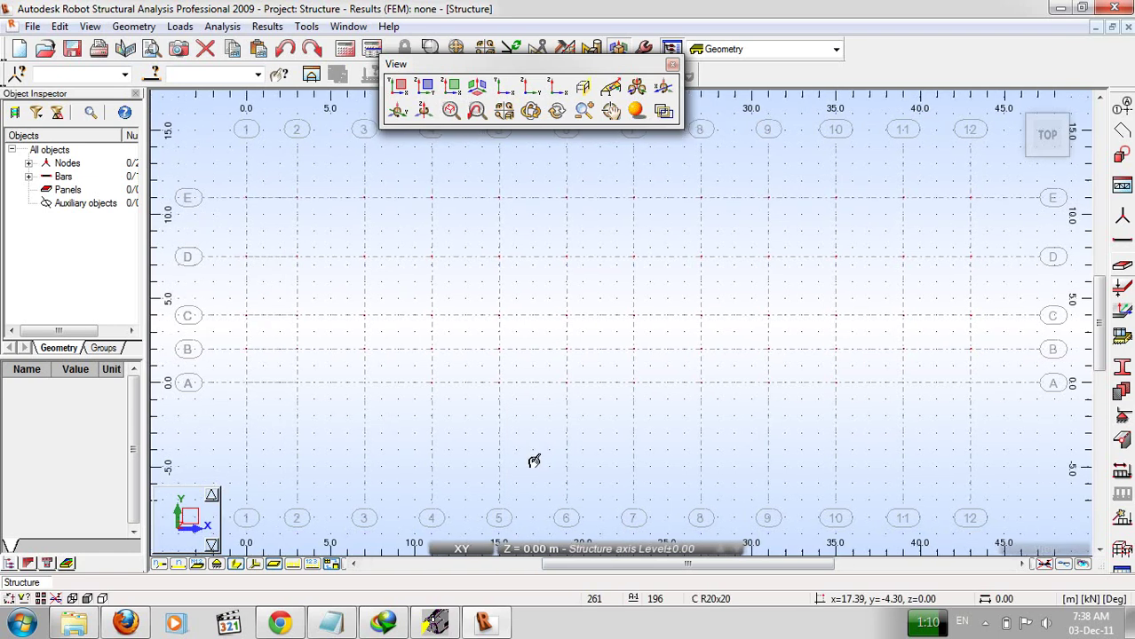
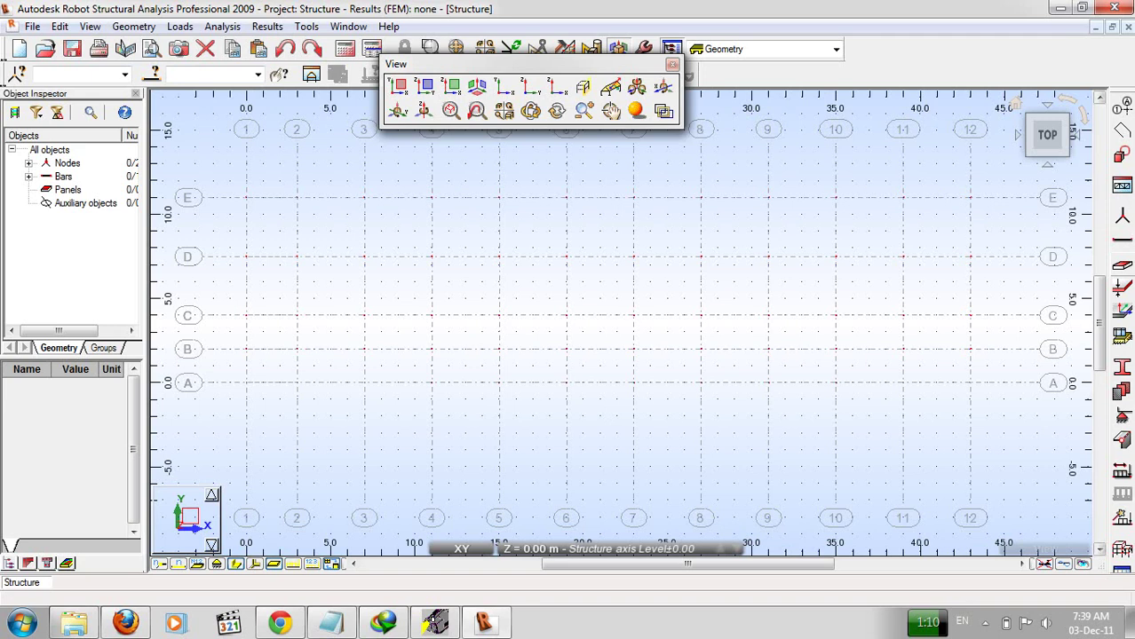
Start the Bars definition with bar type RC beam and section B R20x30.
click(1122, 246)
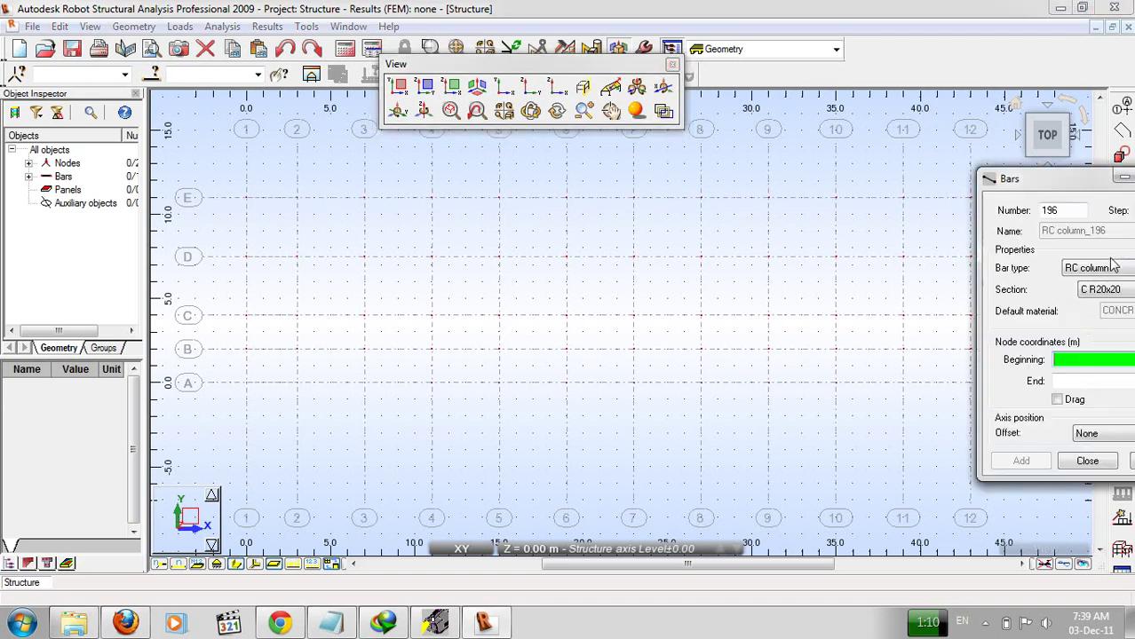
click(1110, 290)
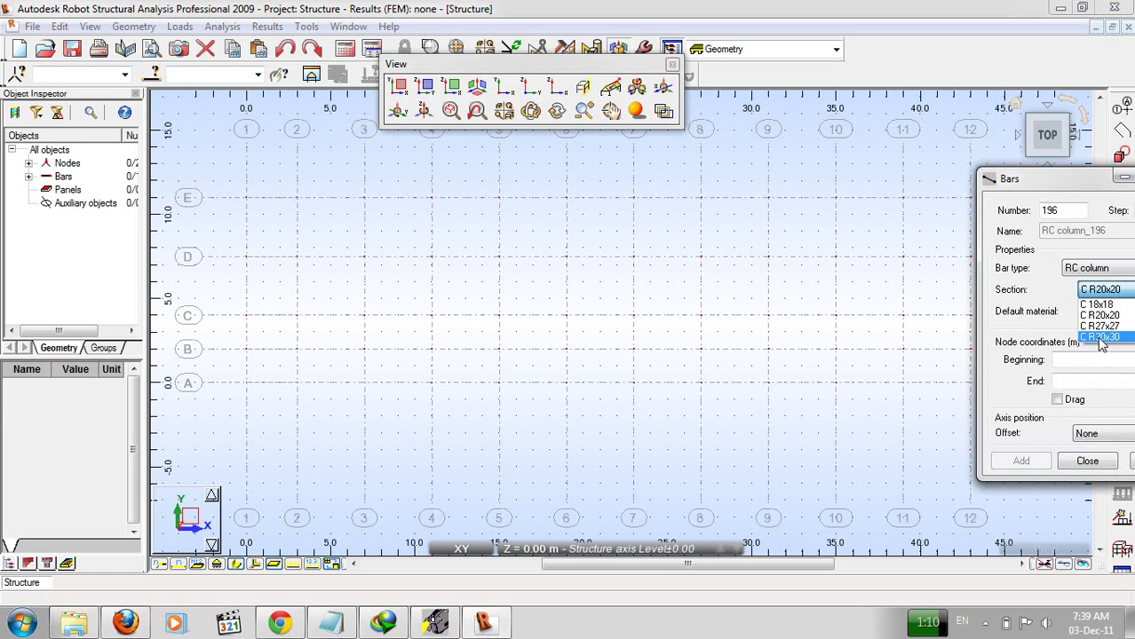
click(1101, 268)
click(1101, 268)
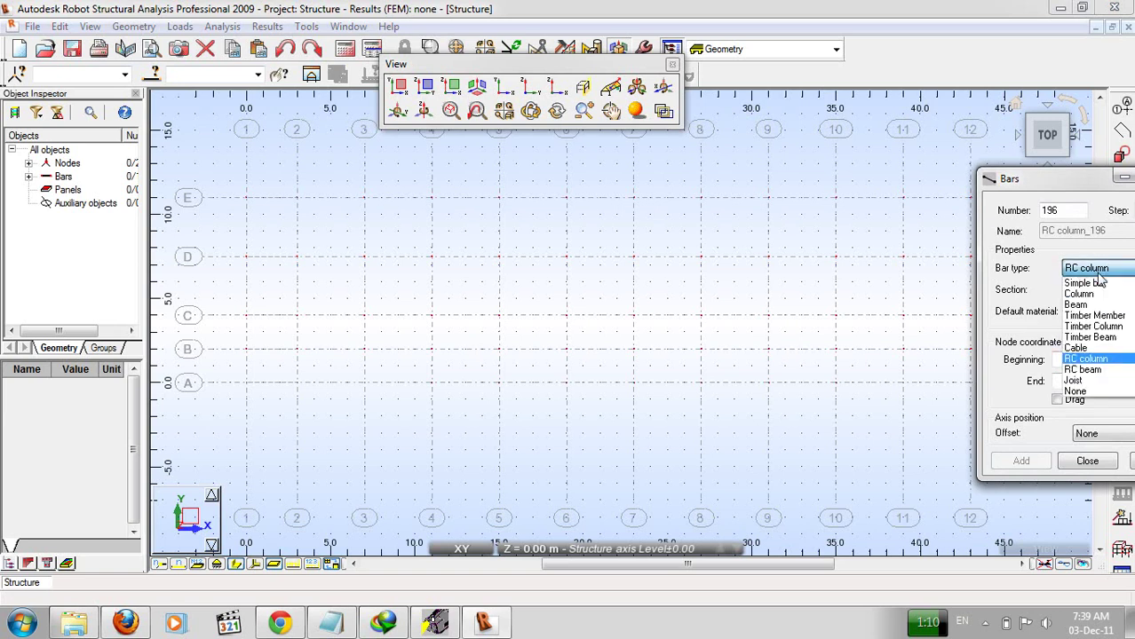
click(1098, 369)
click(1104, 291)
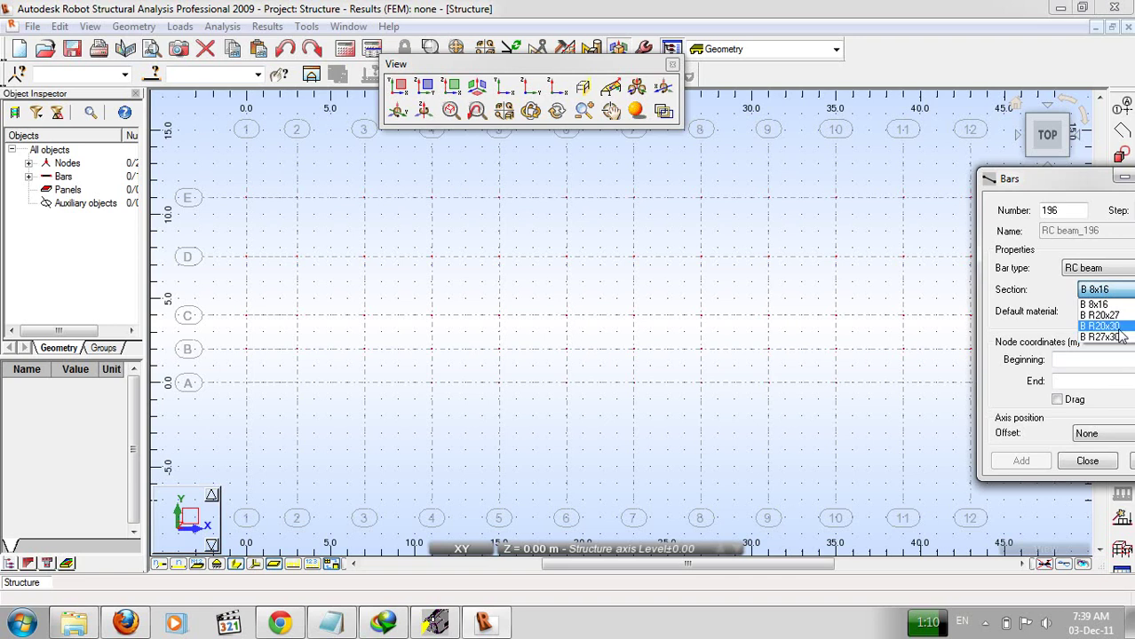
click(1102, 325)
scroll(545, 469, down, 2)
mouse_move(544, 469)
middle_down()
mouse_move(577, 507)
mouse_move(598, 413)
middle_up()
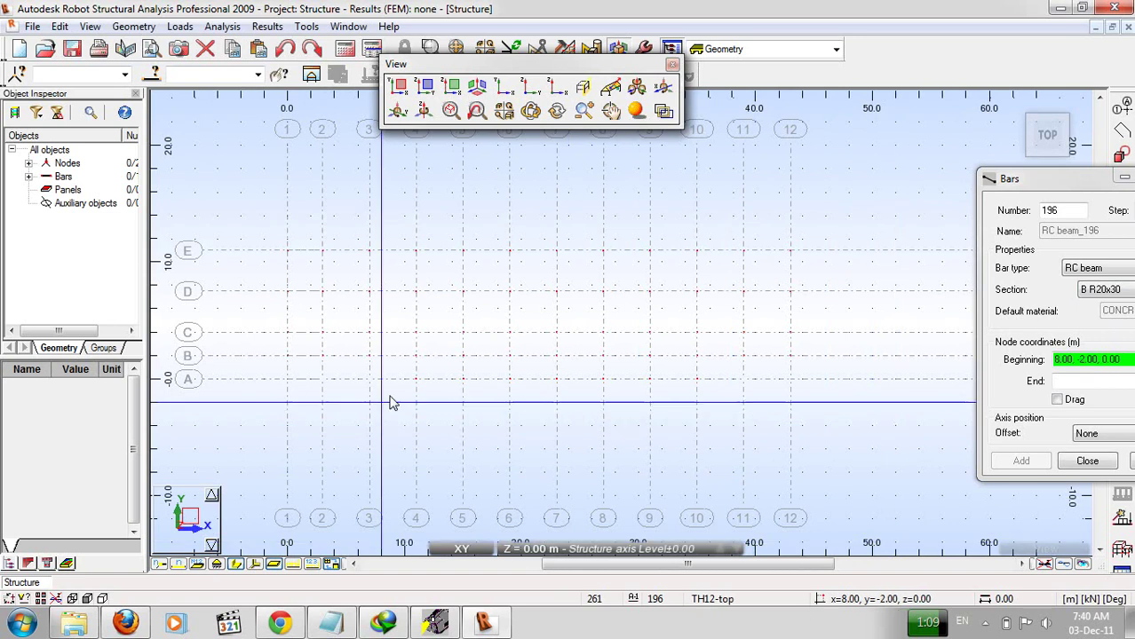
click(290, 384)
click(415, 382)
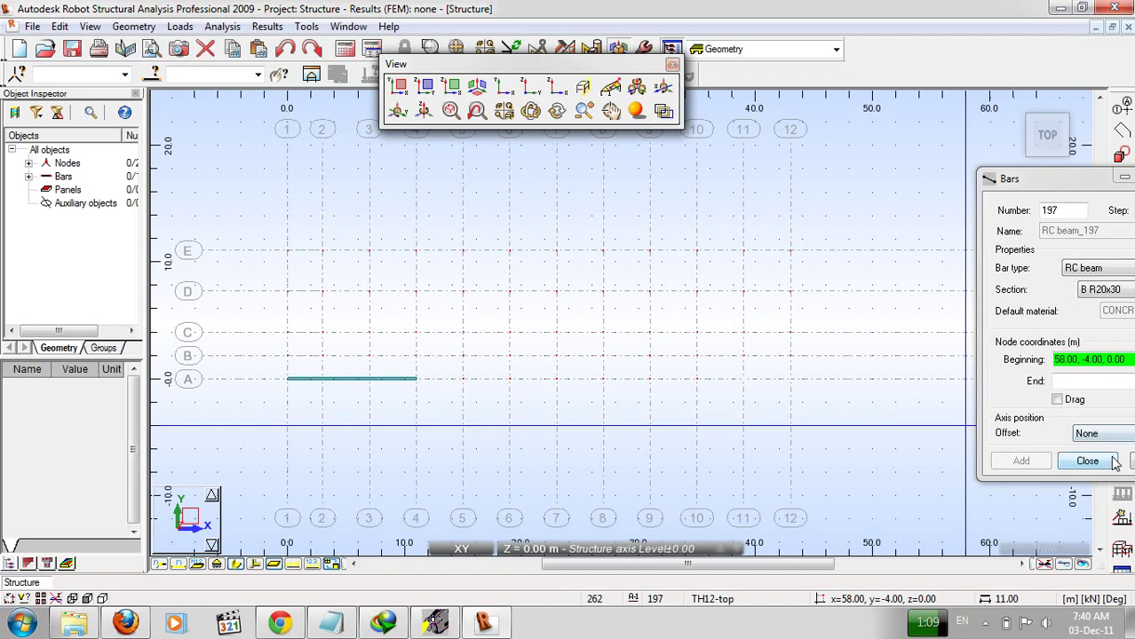
right_click(536, 134)
click(603, 166)
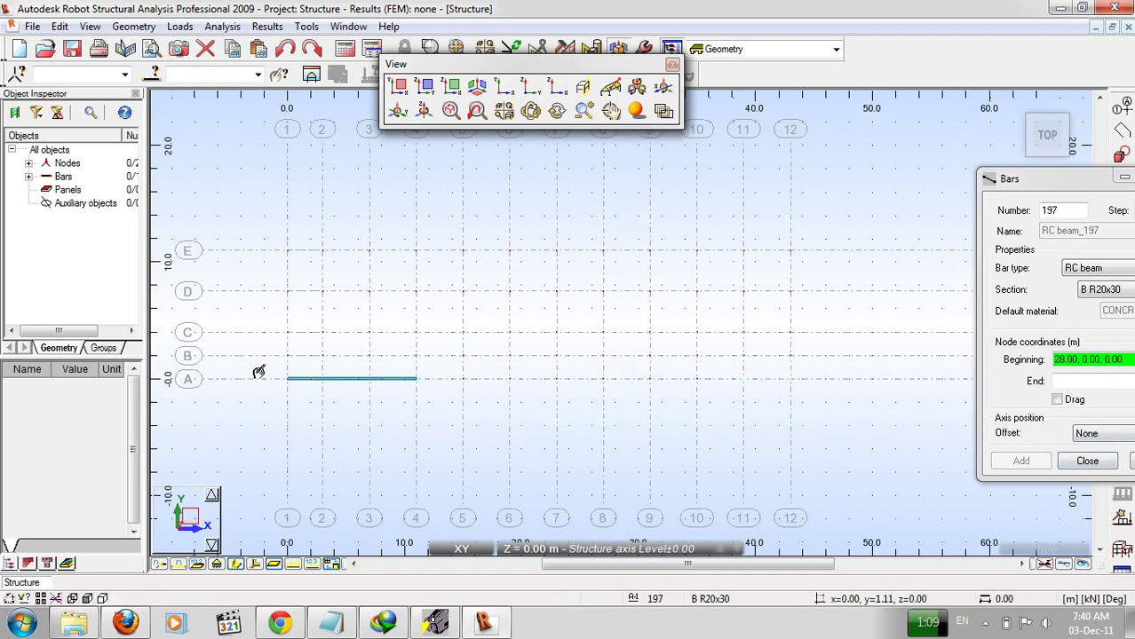
drag(283, 364, 316, 382)
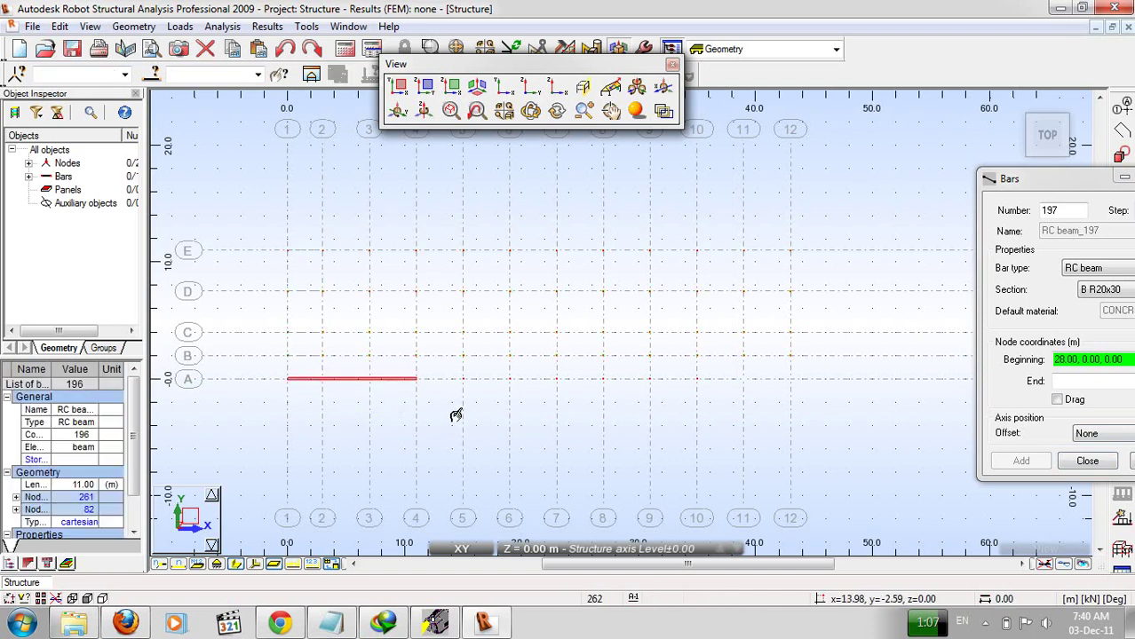
key(Delete)
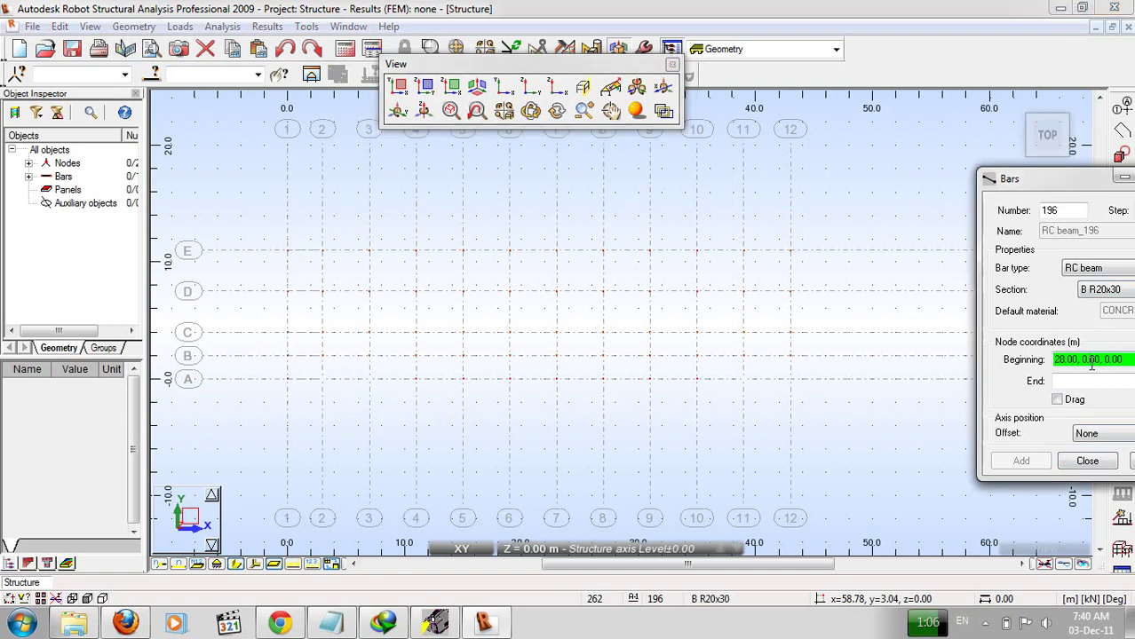
Draw B R20x30 beams along axis B from axis 1 to 5 and along axis C from axis 1 to 12.
click(292, 358)
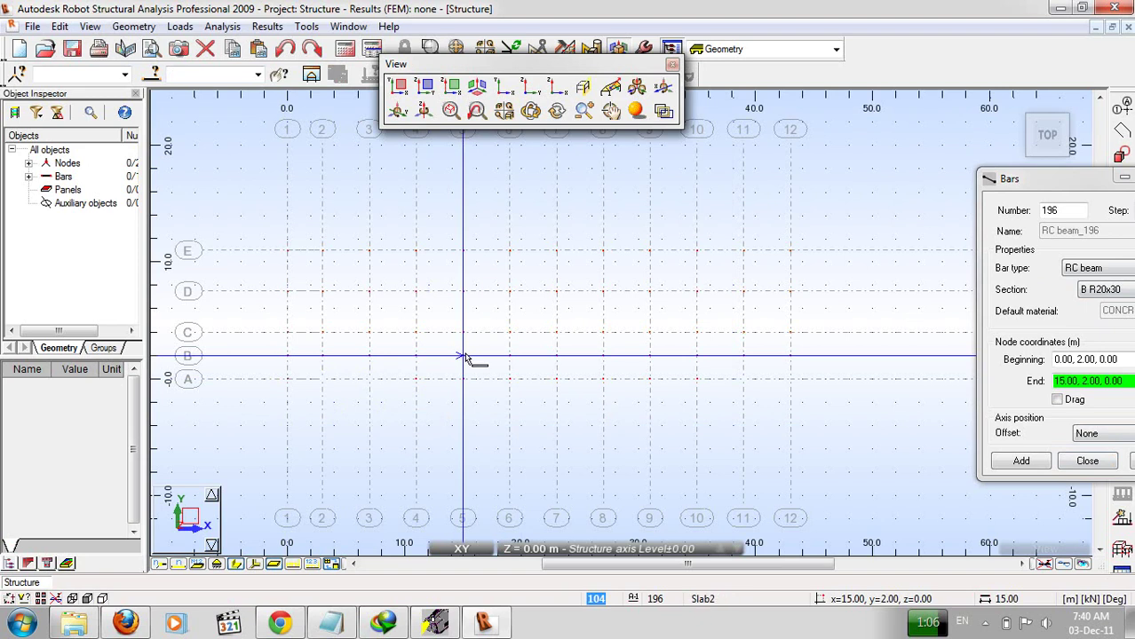
click(463, 358)
click(293, 338)
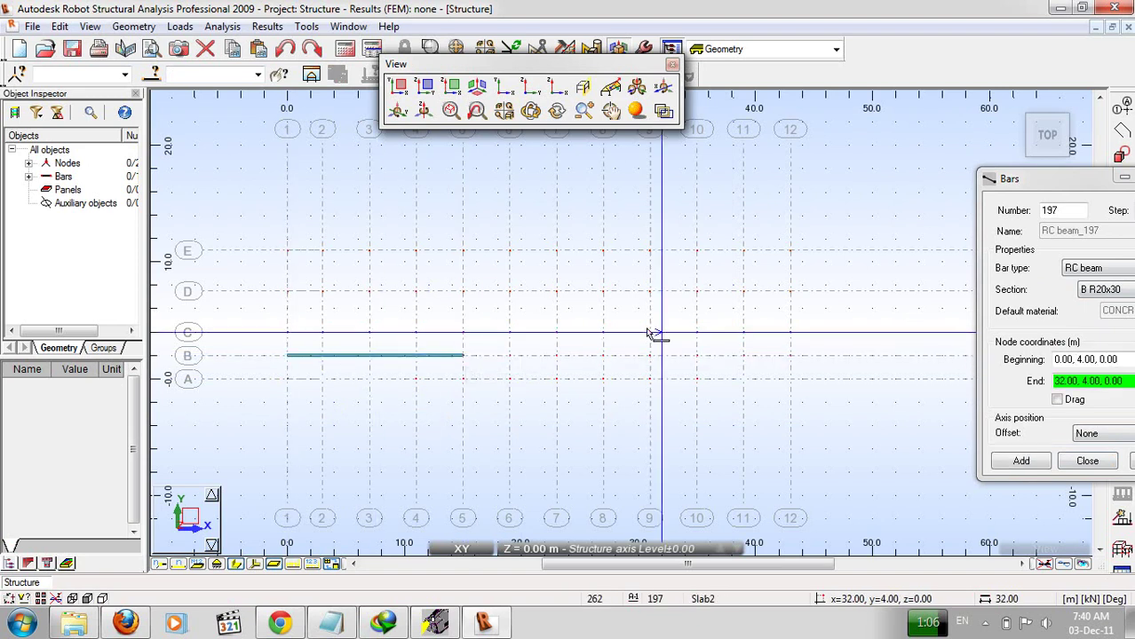
middle_drag(777, 312, 653, 329)
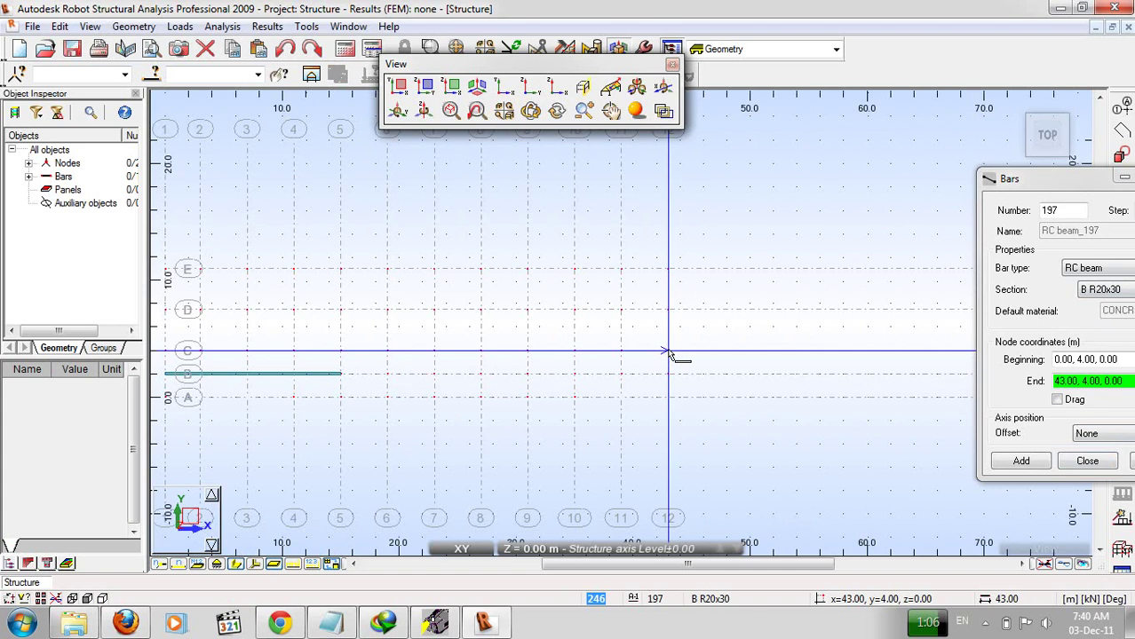
click(668, 353)
Draw B R20x30 beams along axes D and E, each running from axis 1 to axis 12.
middle_drag(166, 314, 413, 348)
click(414, 349)
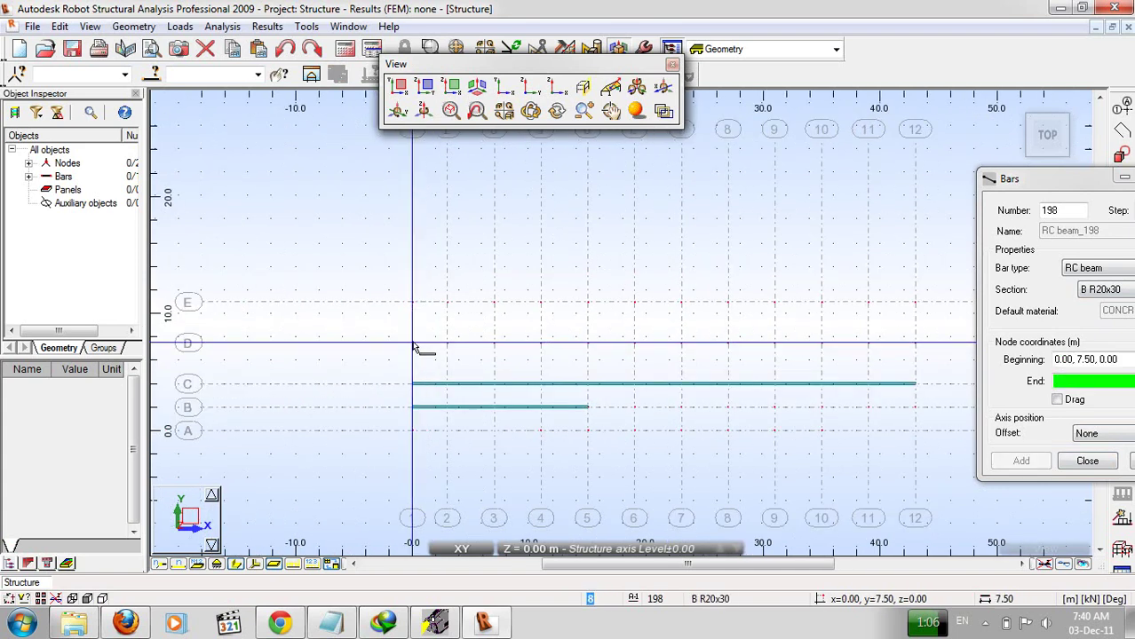
click(916, 343)
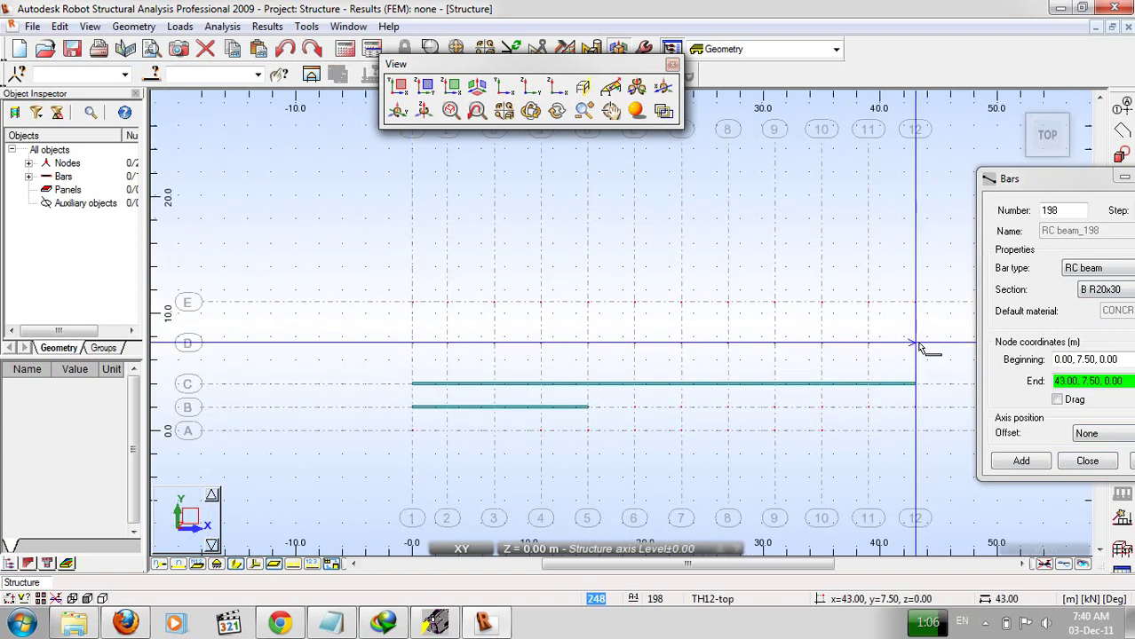
click(415, 305)
click(916, 304)
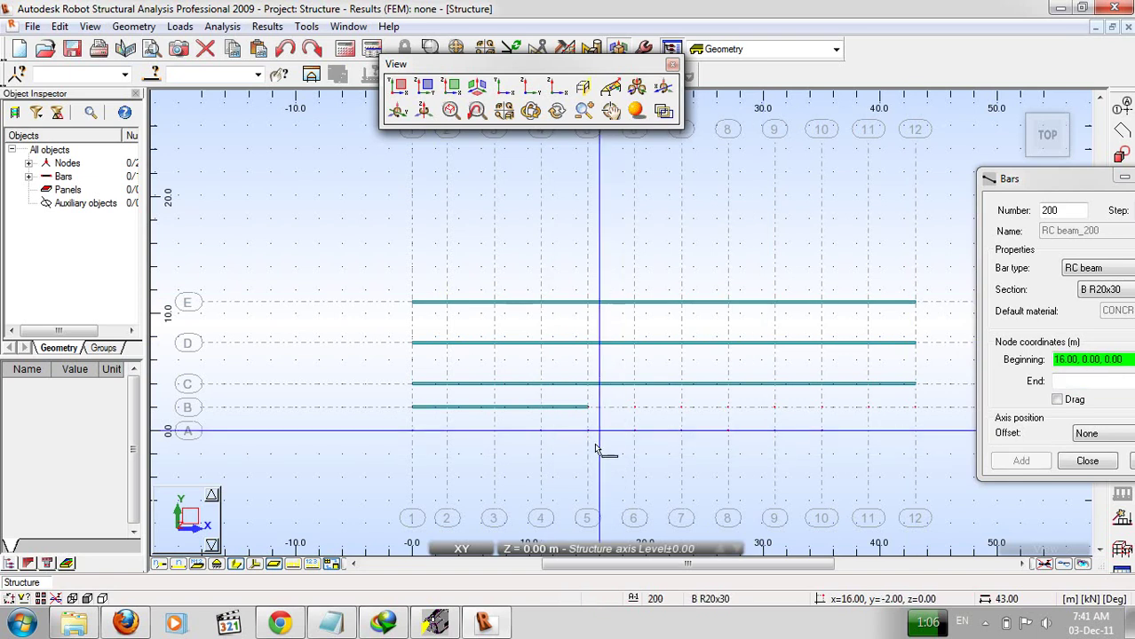
Draw transverse B R20x30 beams along axes 4, 5 and 6, each running from axis A to axis E.
click(543, 435)
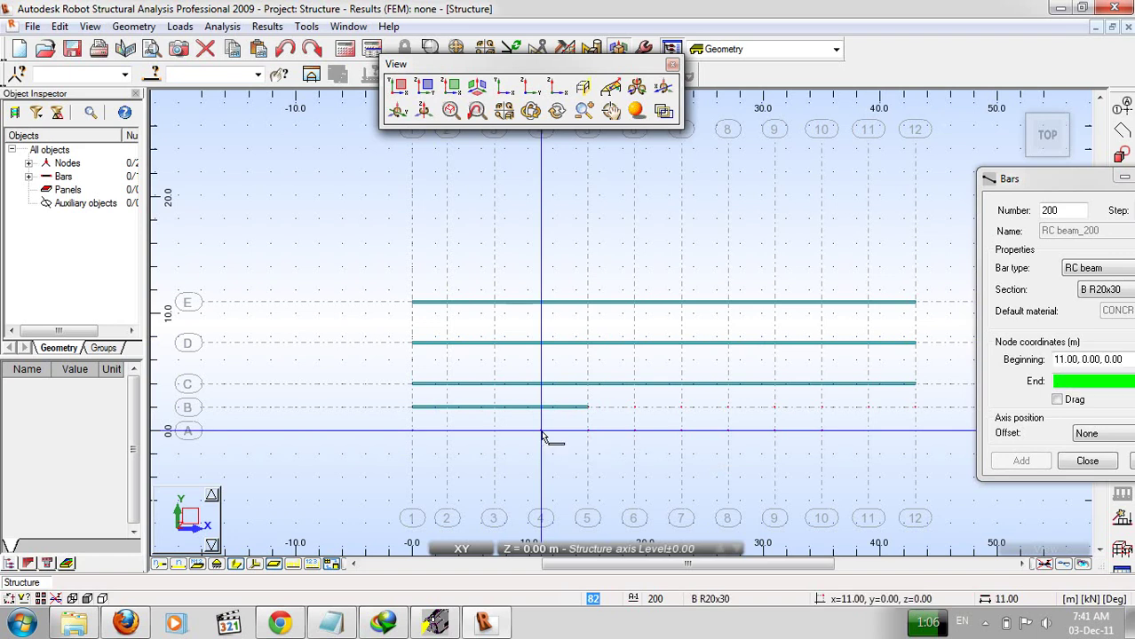
click(543, 304)
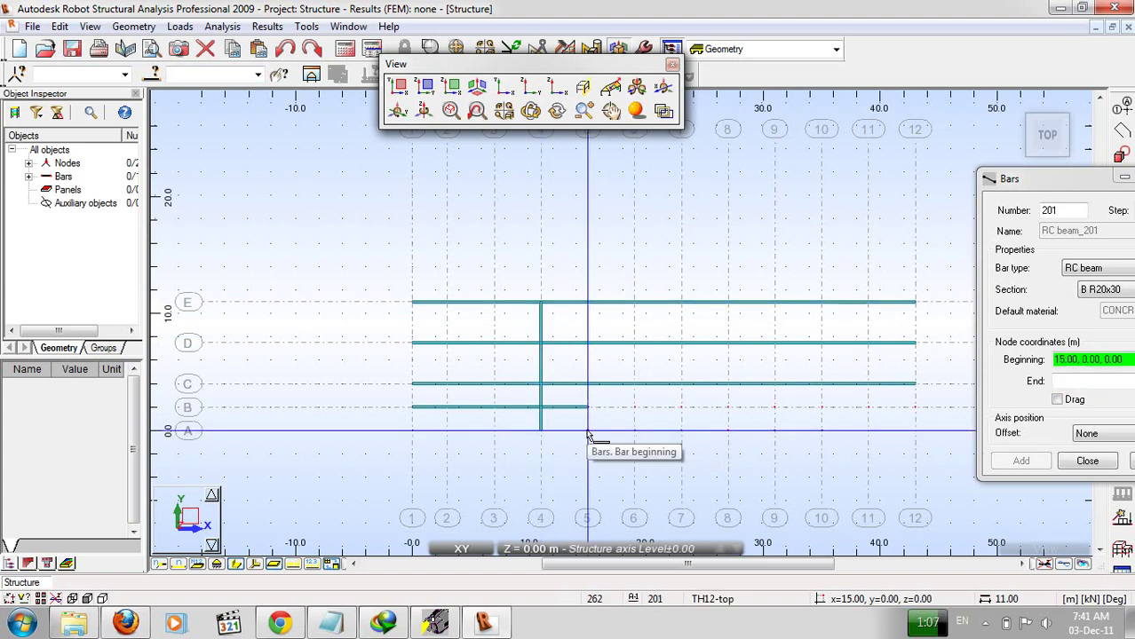
click(587, 432)
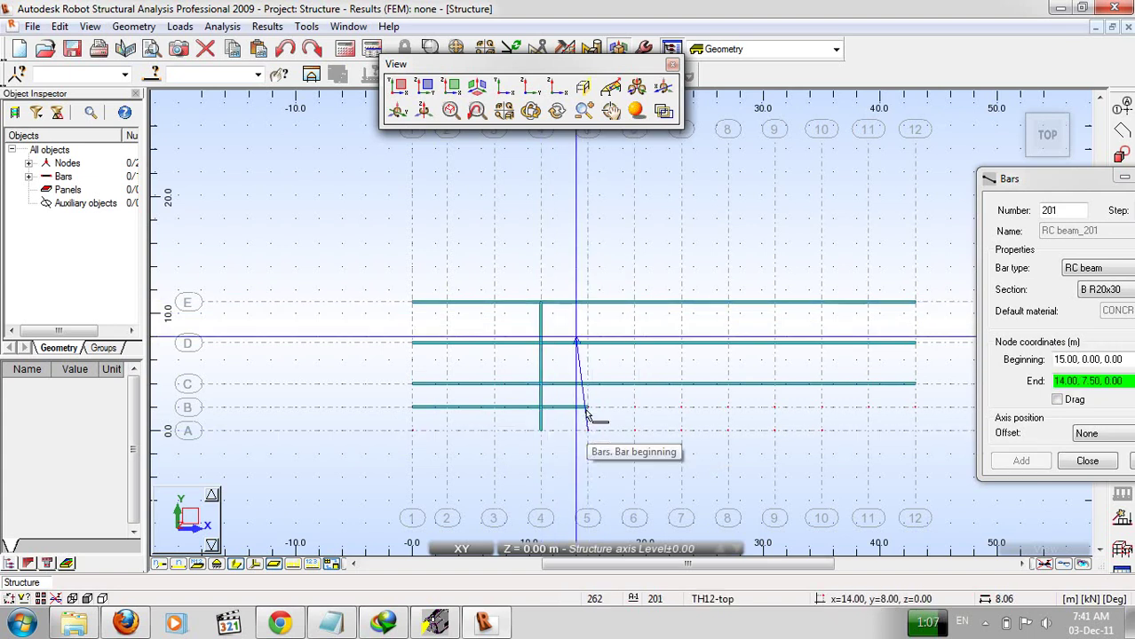
click(587, 305)
click(634, 433)
click(634, 303)
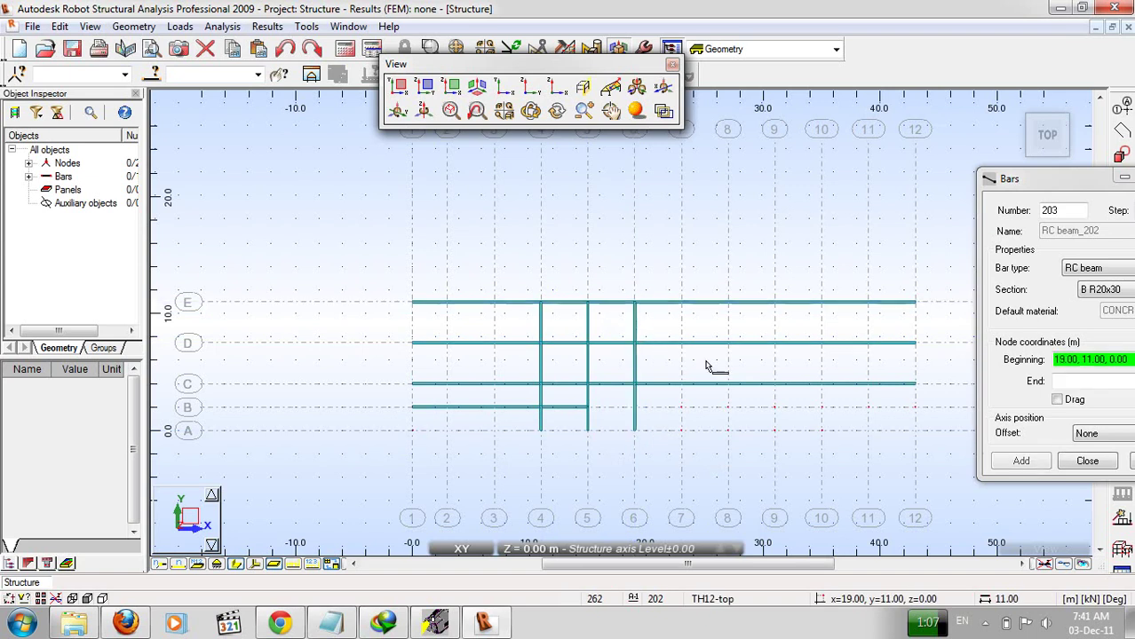
Draw transverse B R20x30 beams along axes 7, 8, 9 and 10, each running from axis A to axis E.
click(681, 433)
click(681, 303)
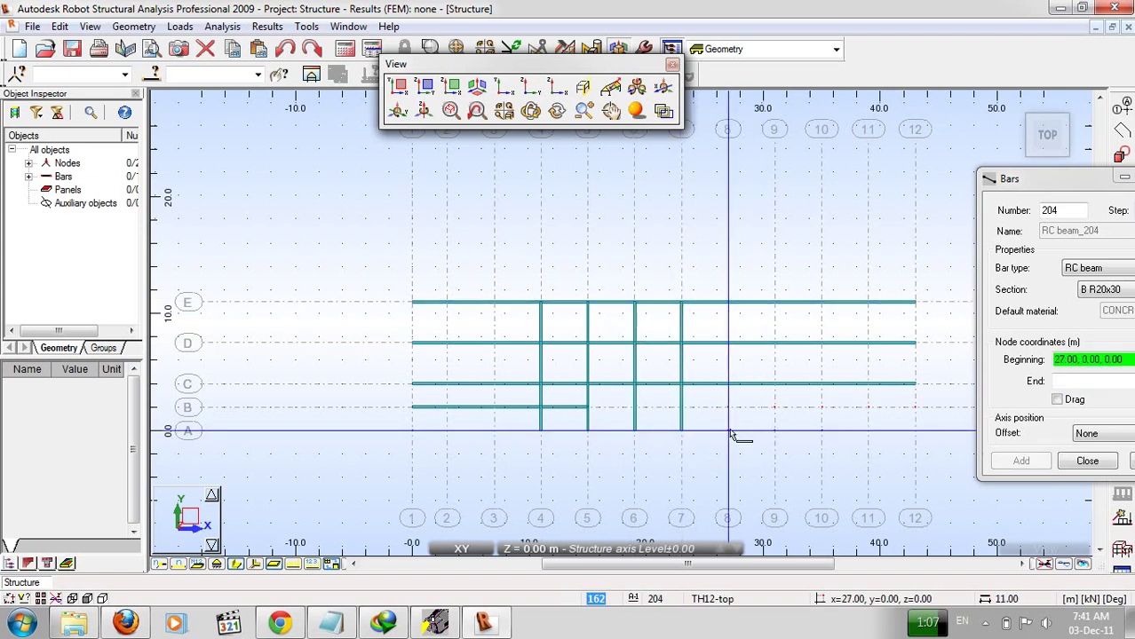
click(730, 433)
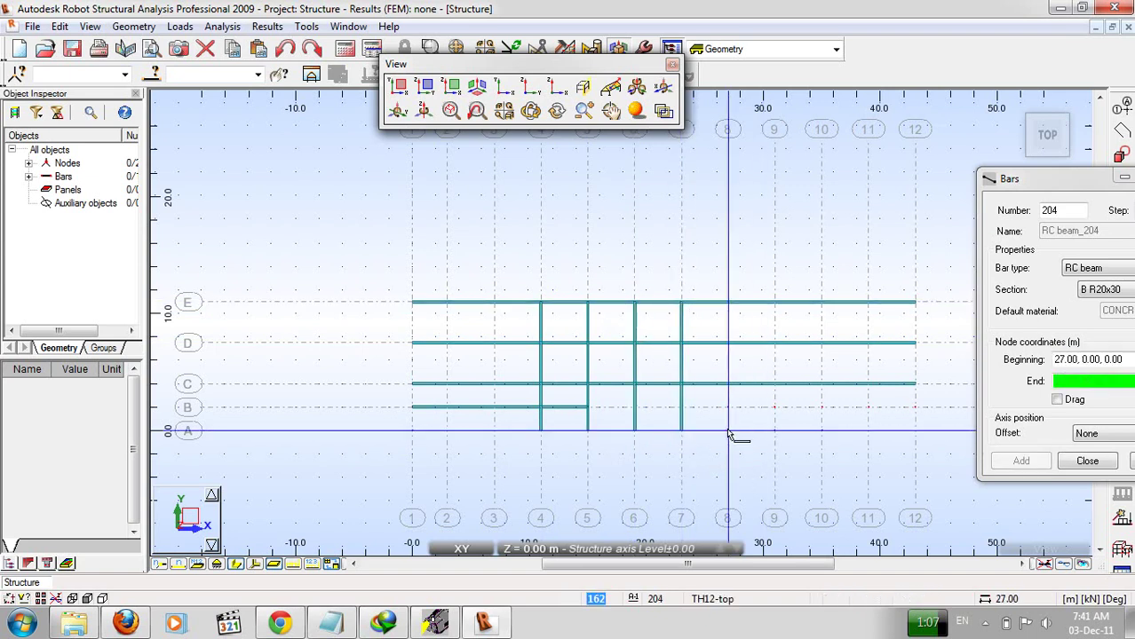
click(730, 304)
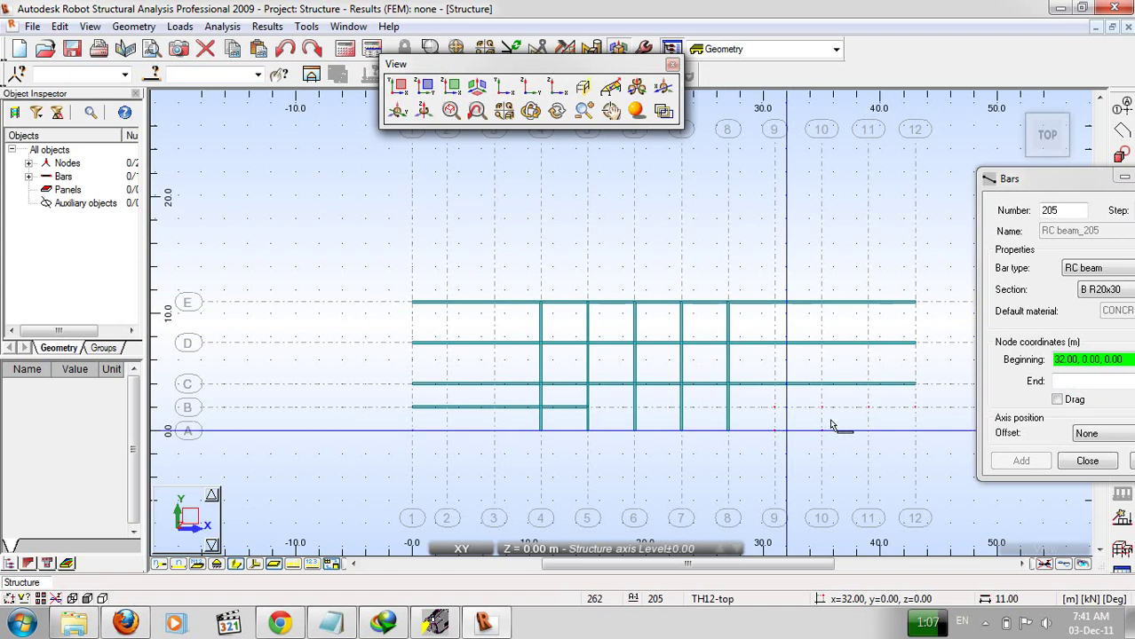
click(774, 432)
click(775, 305)
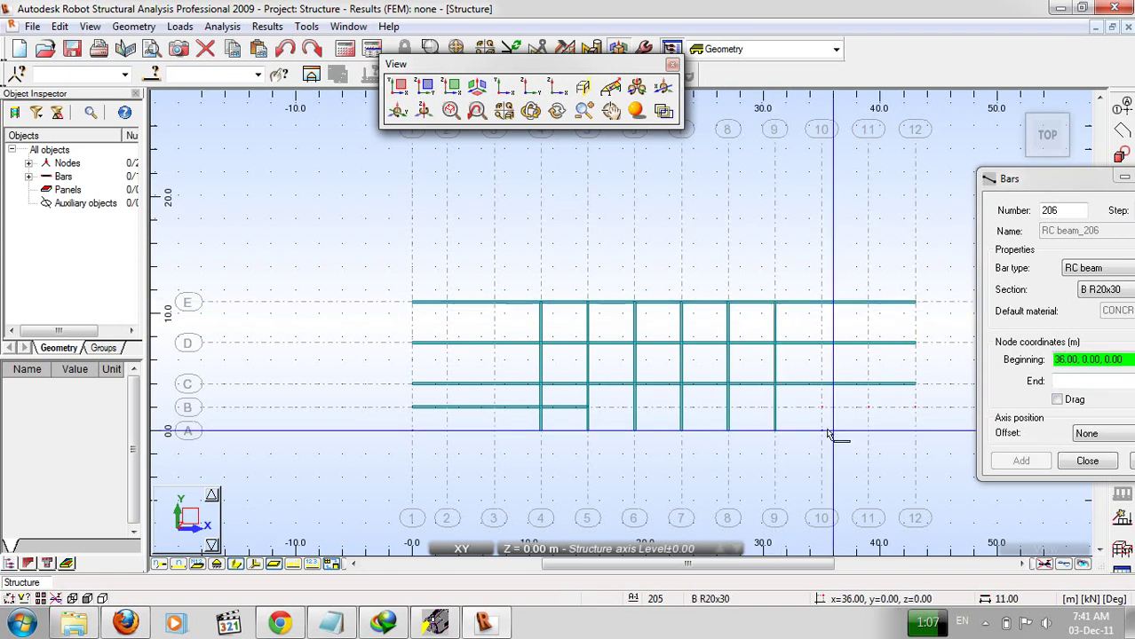
click(821, 433)
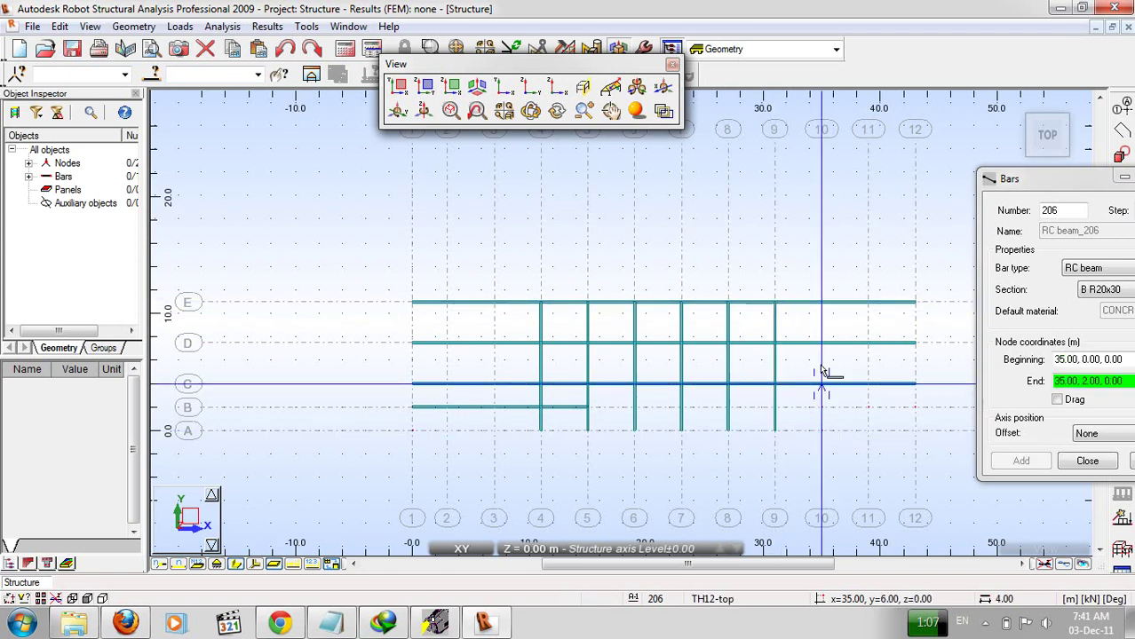
click(821, 311)
Draw a B R20x30 beam along axis B from axis 10 to axis 12 at Level±0.00.
scroll(872, 459, right, 3)
scroll(697, 525, up, 2)
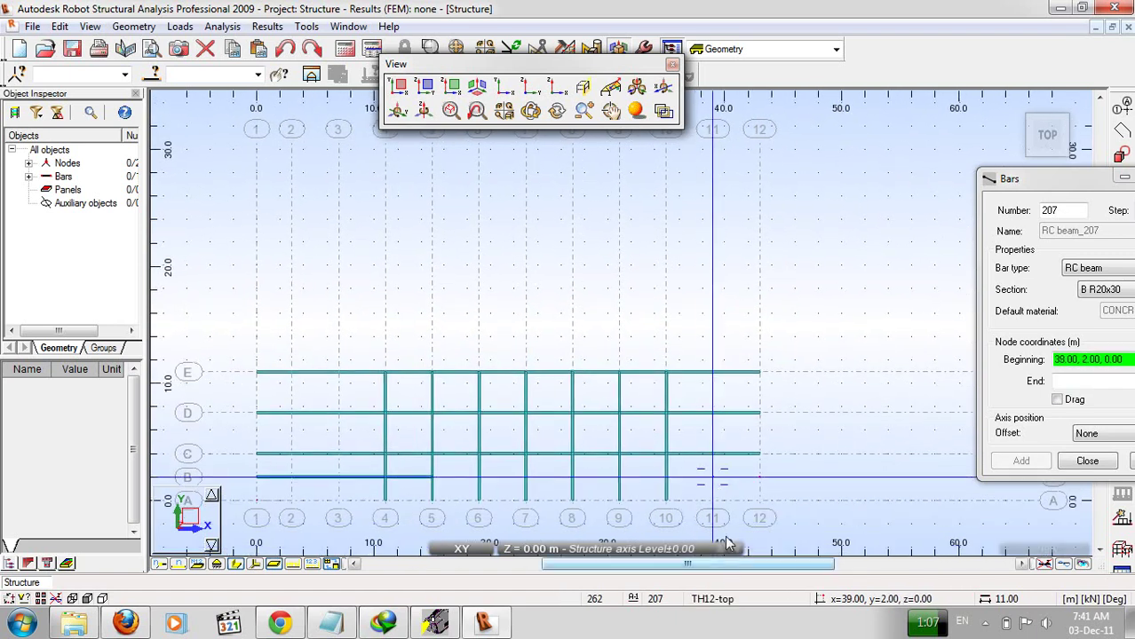
scroll(716, 490, up, 1)
click(657, 477)
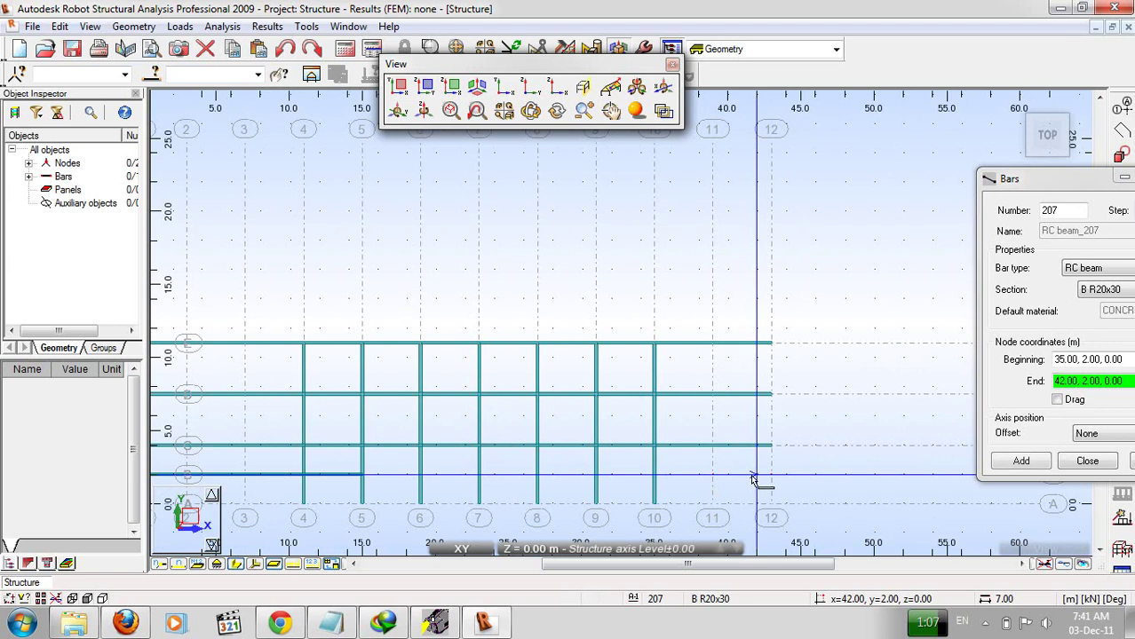
click(752, 479)
middle_drag(789, 484, 767, 423)
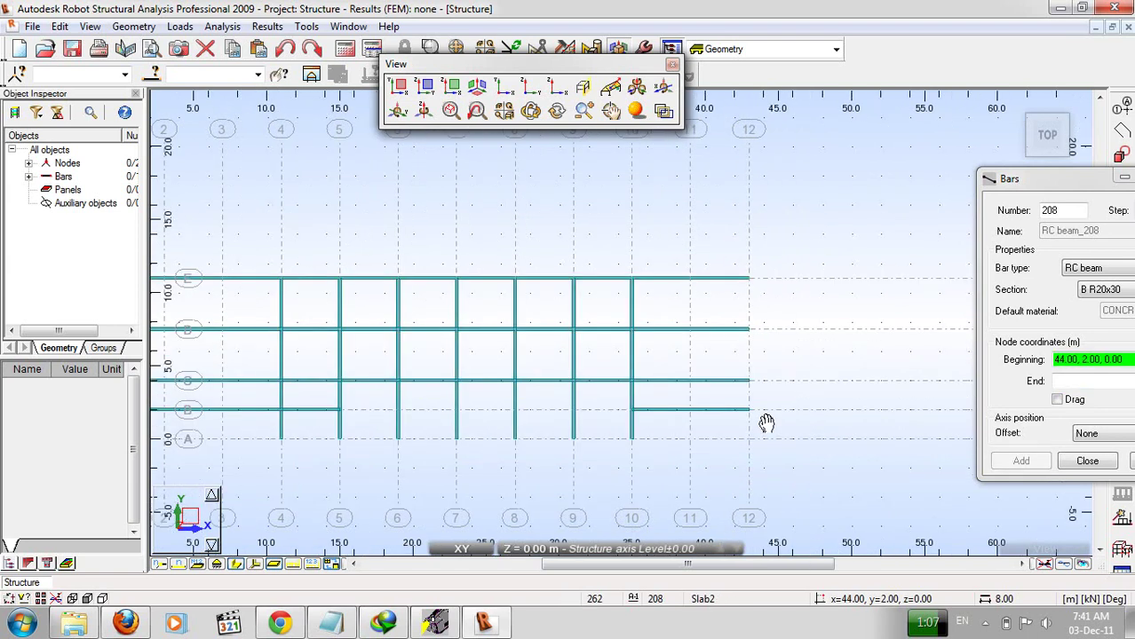
Draw transverse B R20x30 beams along axes 12 and 11, each running from axis B to axis E.
click(751, 414)
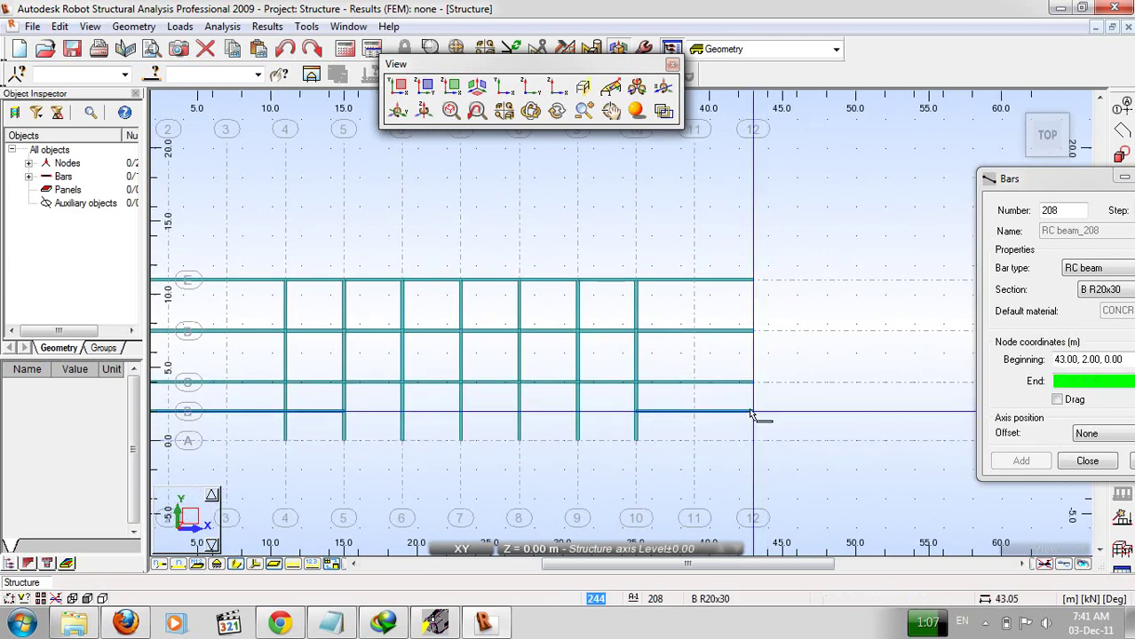
click(752, 287)
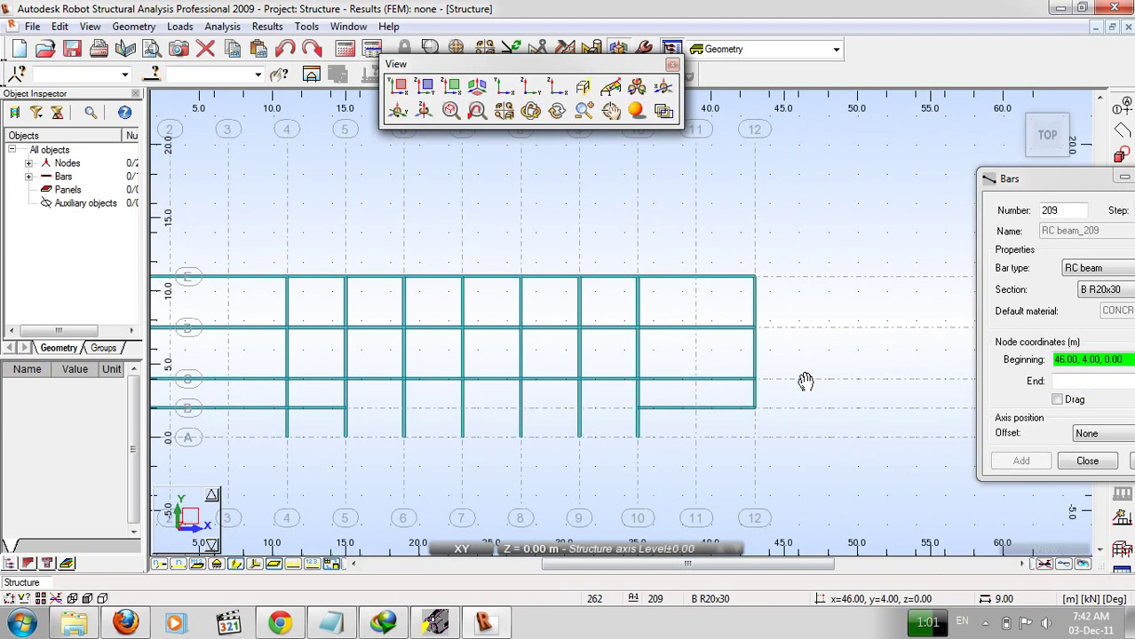
click(697, 409)
click(697, 278)
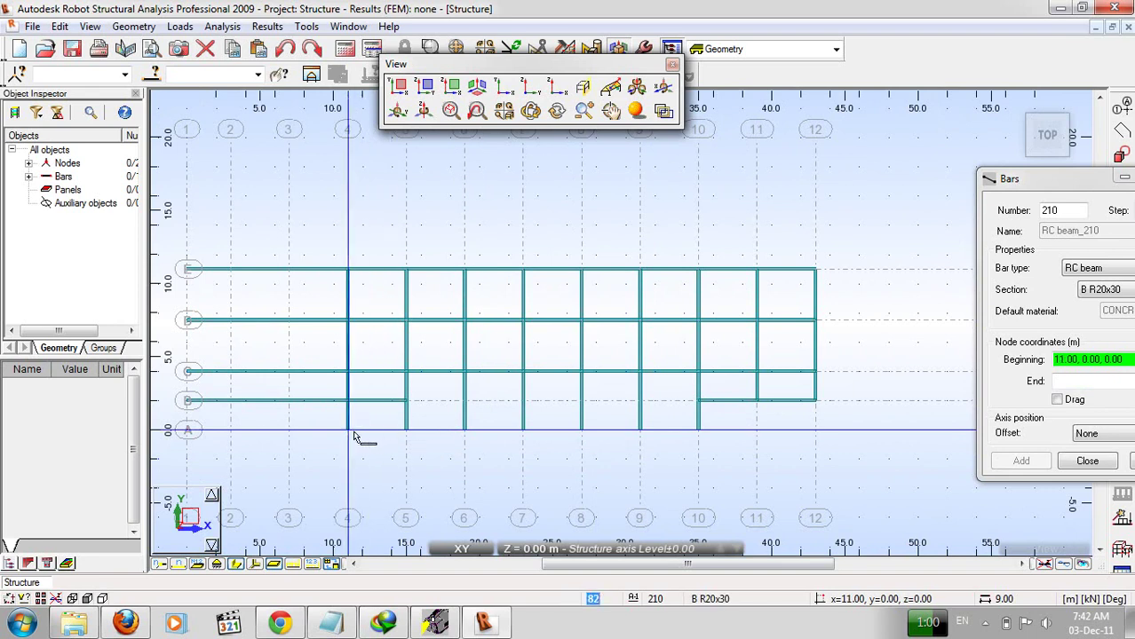
Draw a B R20x30 beam along axis A from axis 4 to axis 10.
click(354, 434)
click(703, 434)
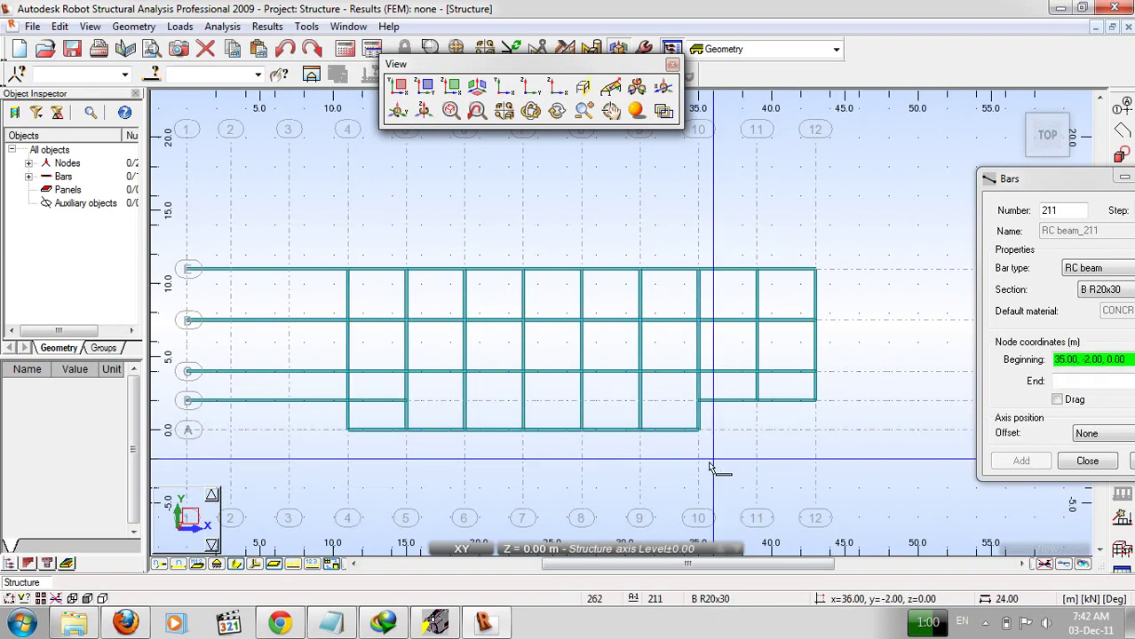
right_click(743, 460)
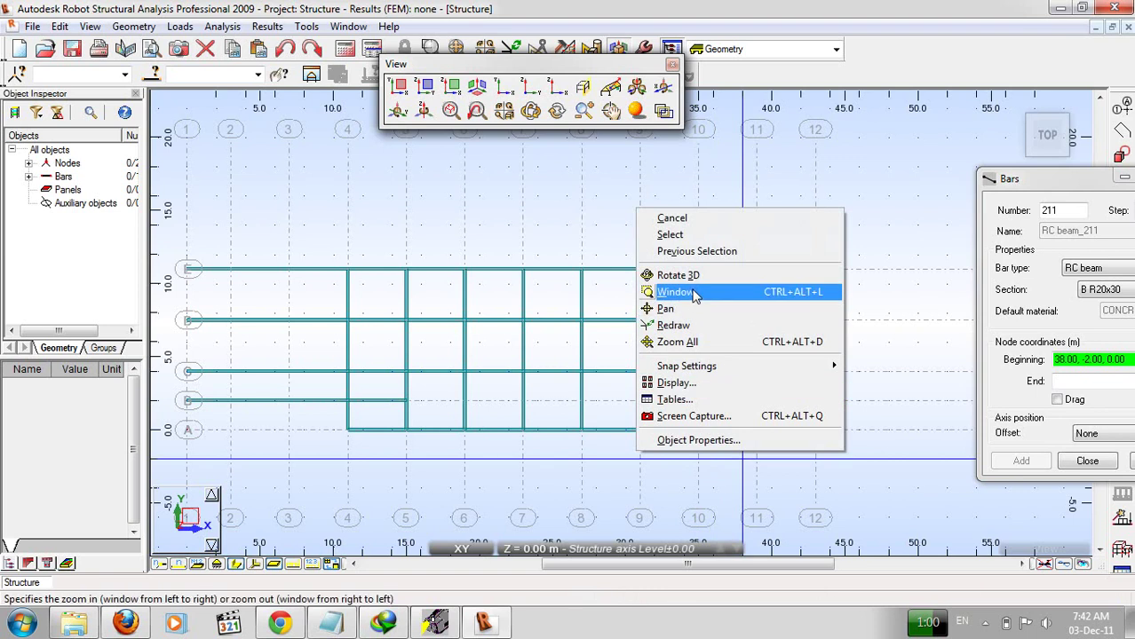
click(716, 235)
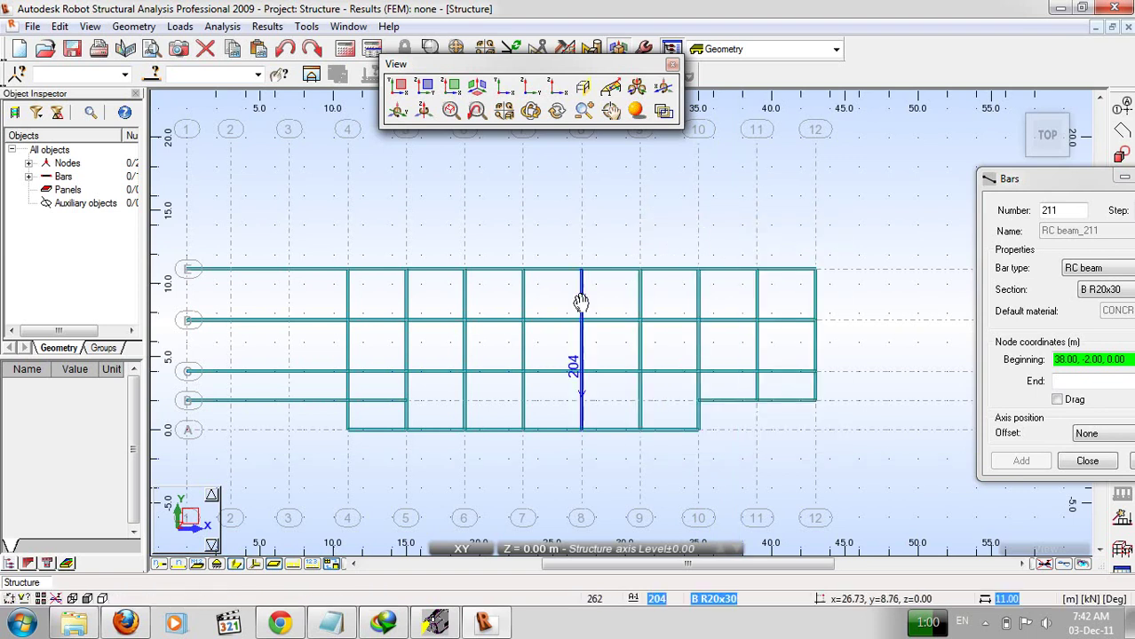
Draw a B R20x30 beam along axis 1 from axis B to axis E and end the bar definition.
middle_drag(580, 302, 785, 299)
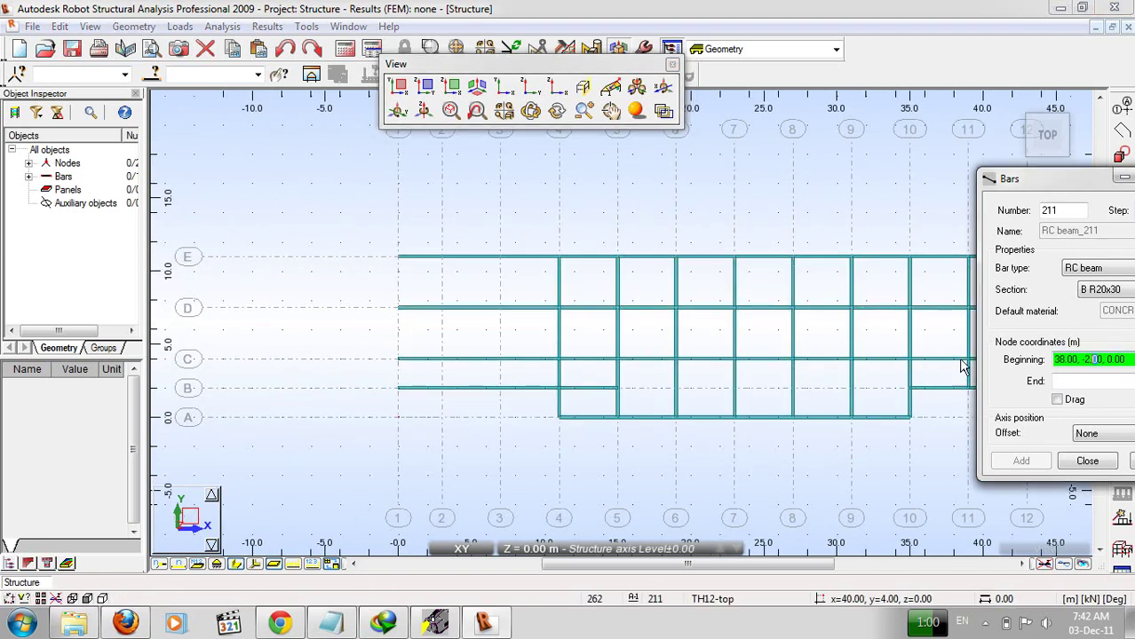
click(398, 394)
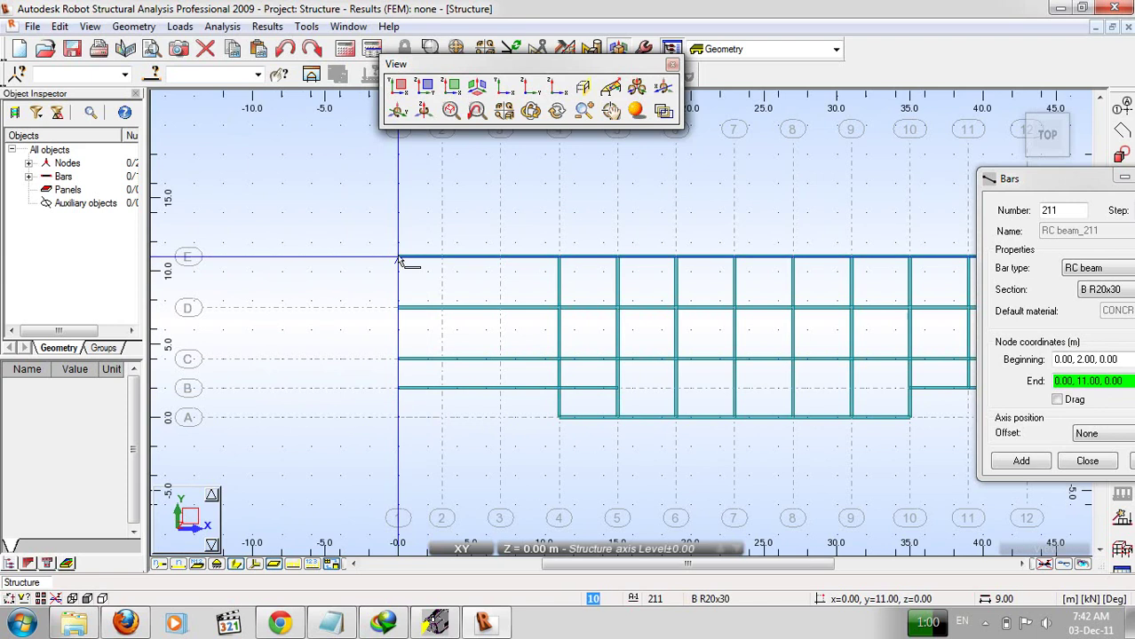
click(617, 388)
middle_drag(519, 381, 420, 325)
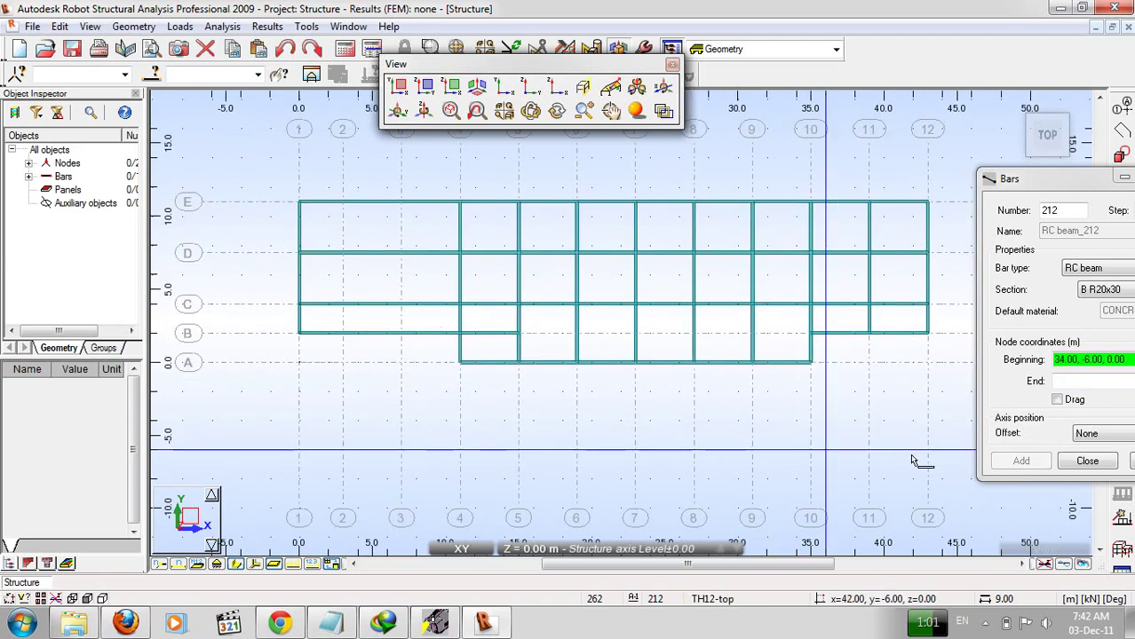
click(1085, 462)
Intersect all the Level±0.00 beams with each other and delete the axis B segment between axes 4 and 5.
drag(302, 202, 1000, 431)
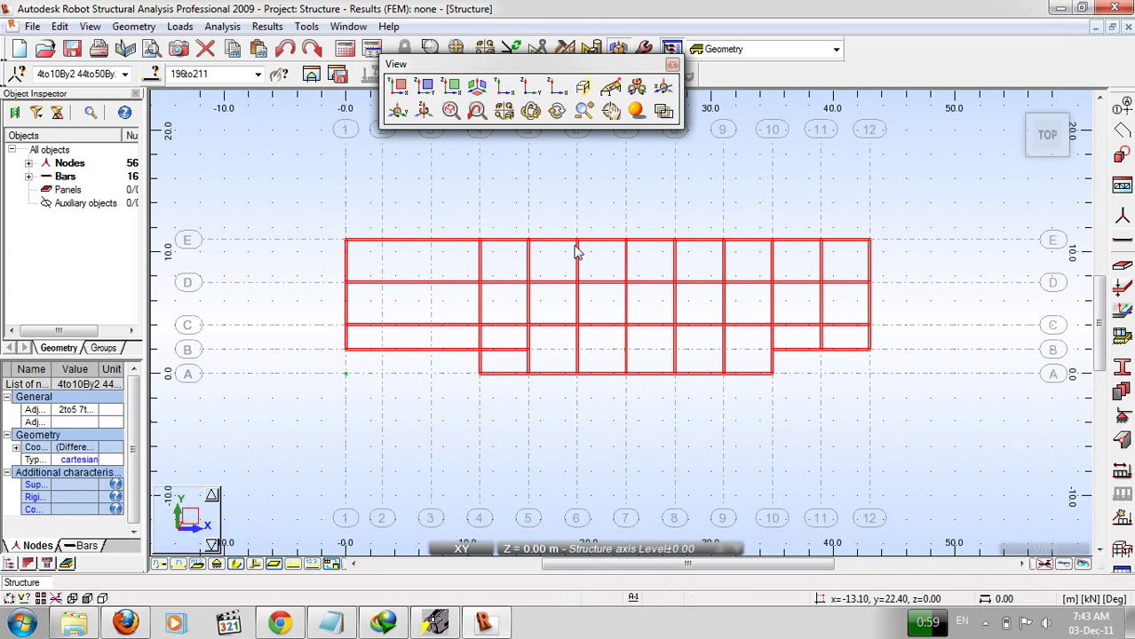
click(63, 27)
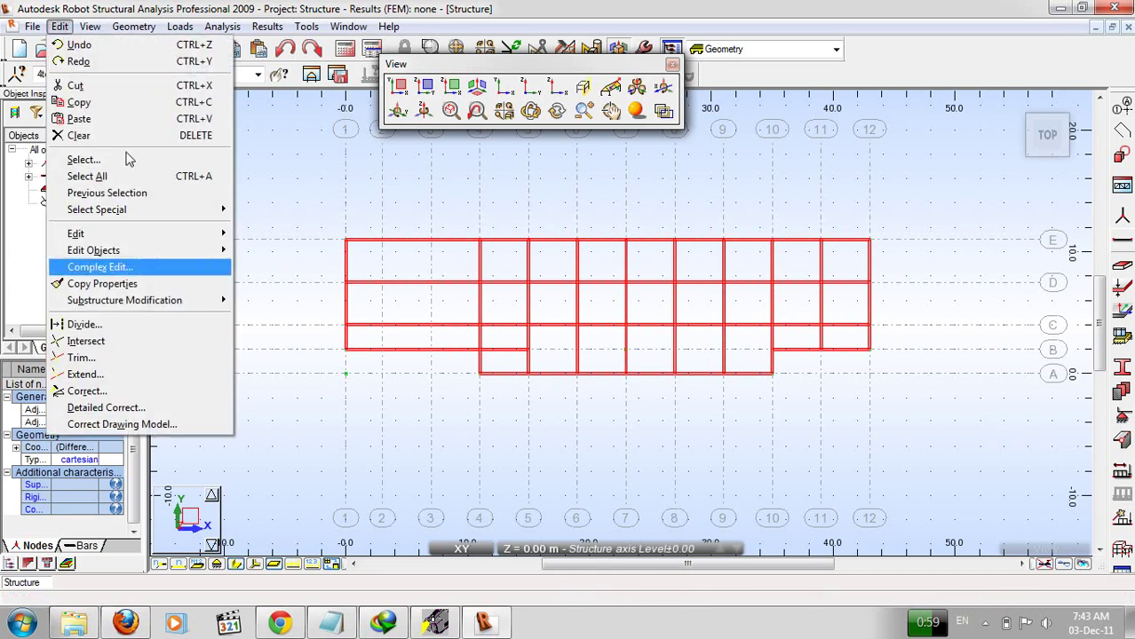
click(150, 343)
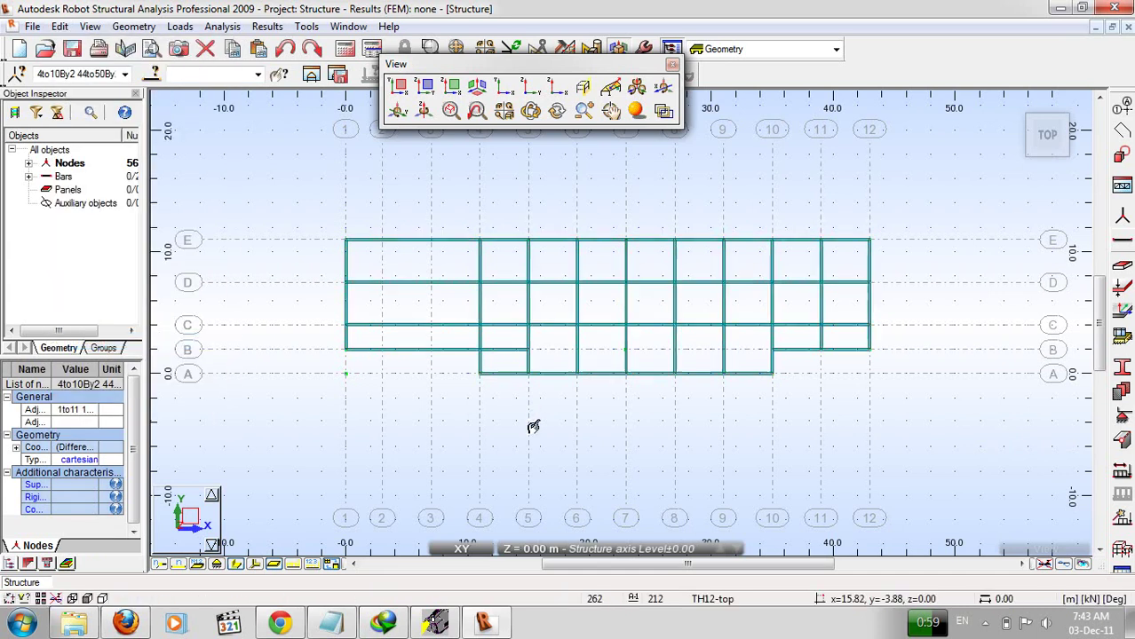
click(489, 350)
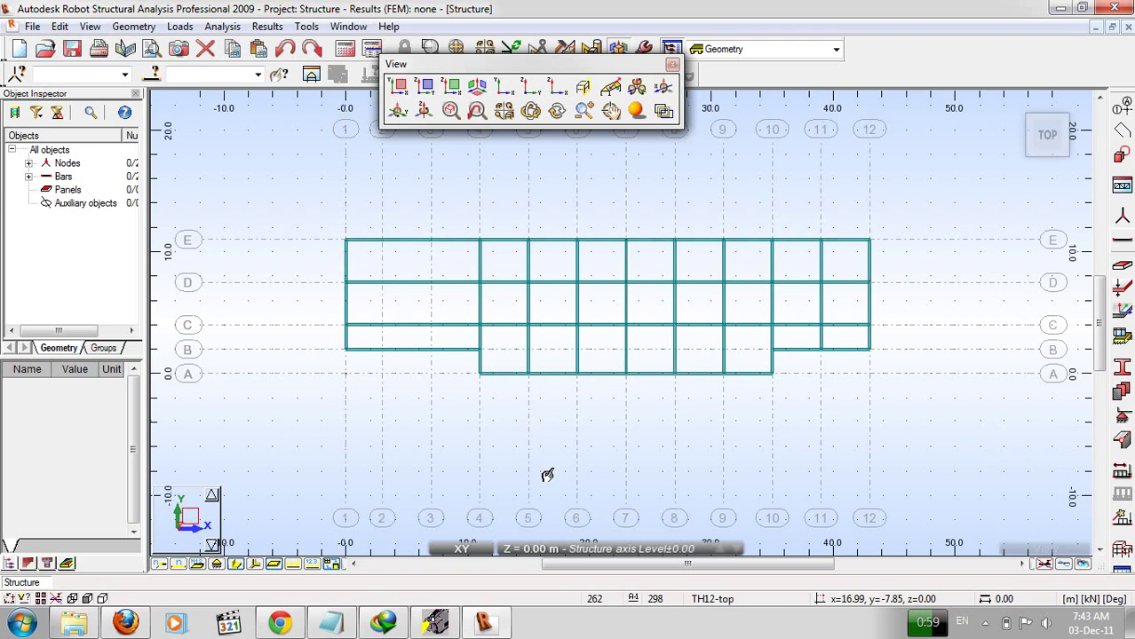
Draw transverse B R20x30 beams along axes 2 and 3, each from axis B to axis E at Level±0.00.
click(477, 86)
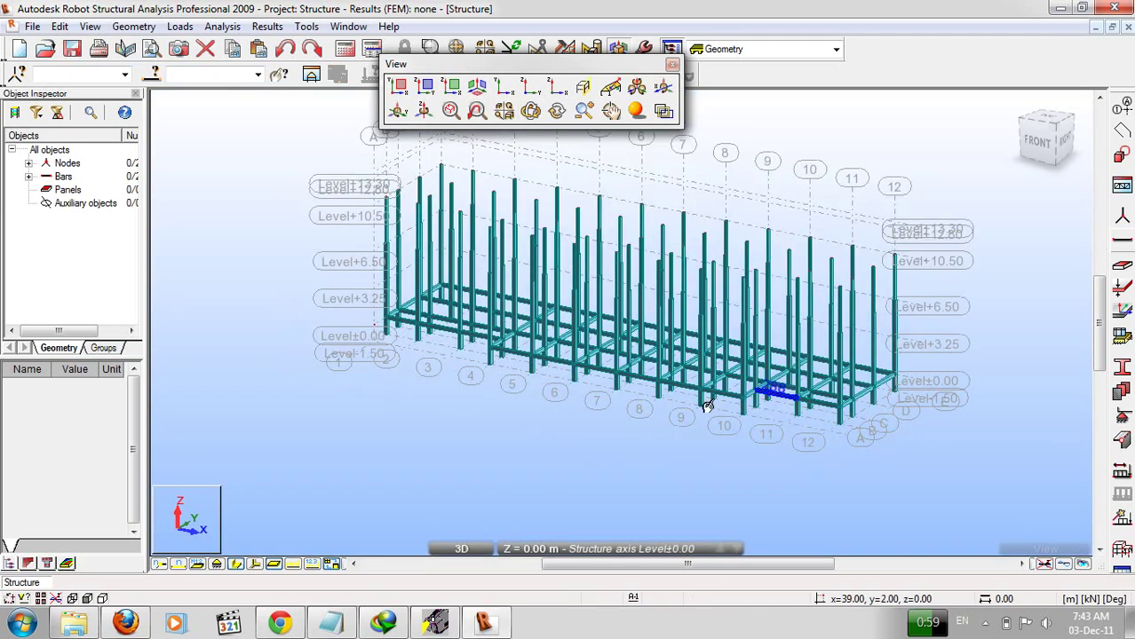
scroll(482, 343, up, 5)
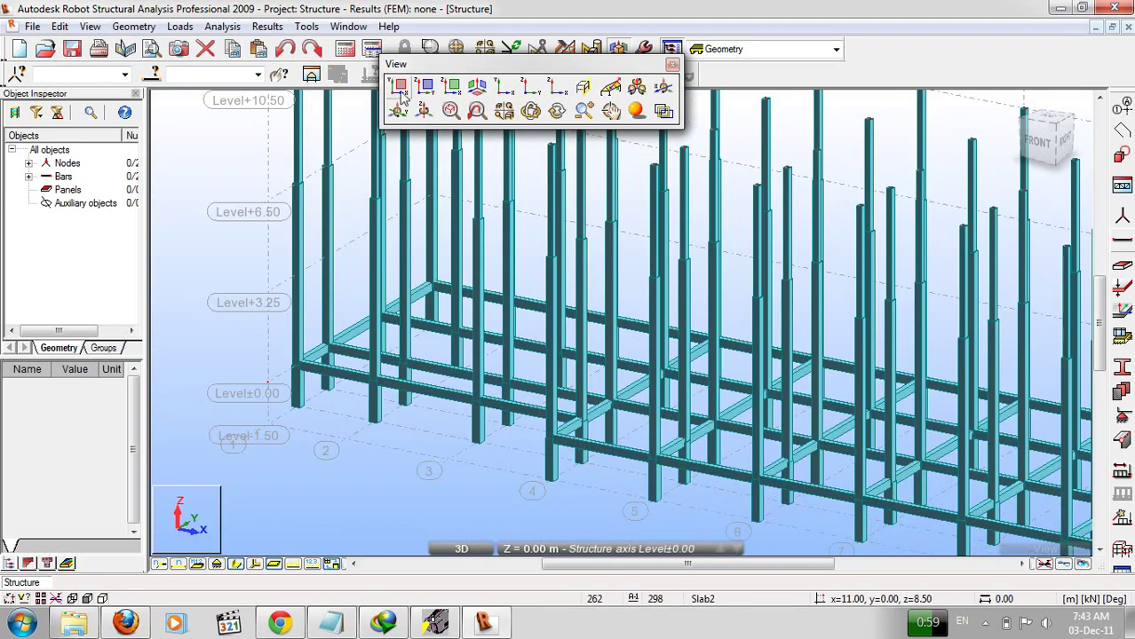
click(423, 110)
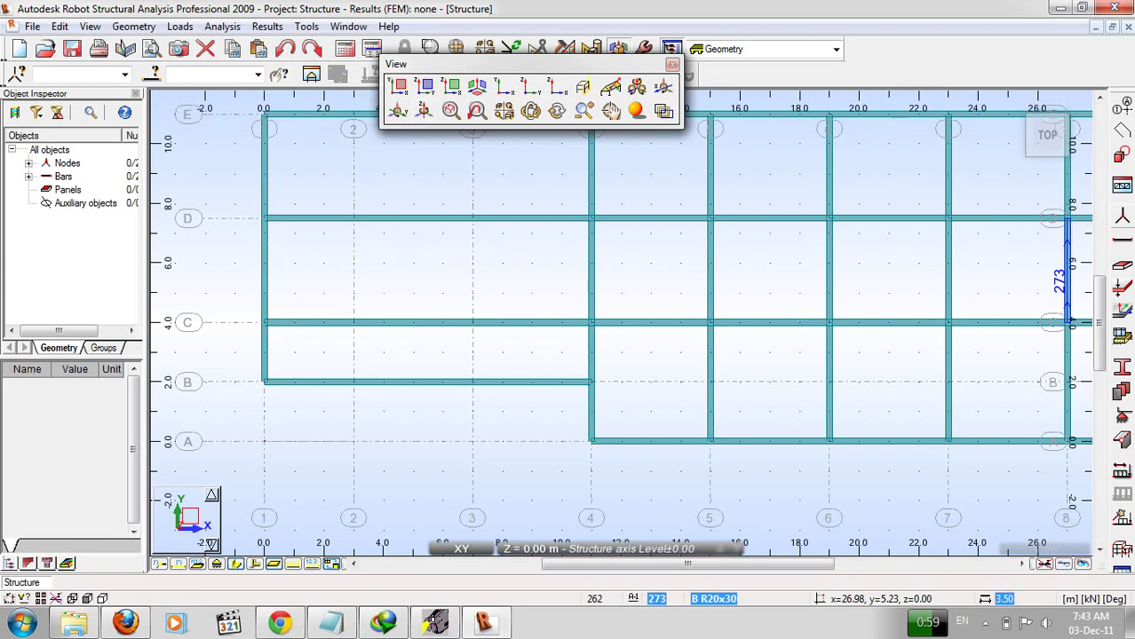
click(1121, 239)
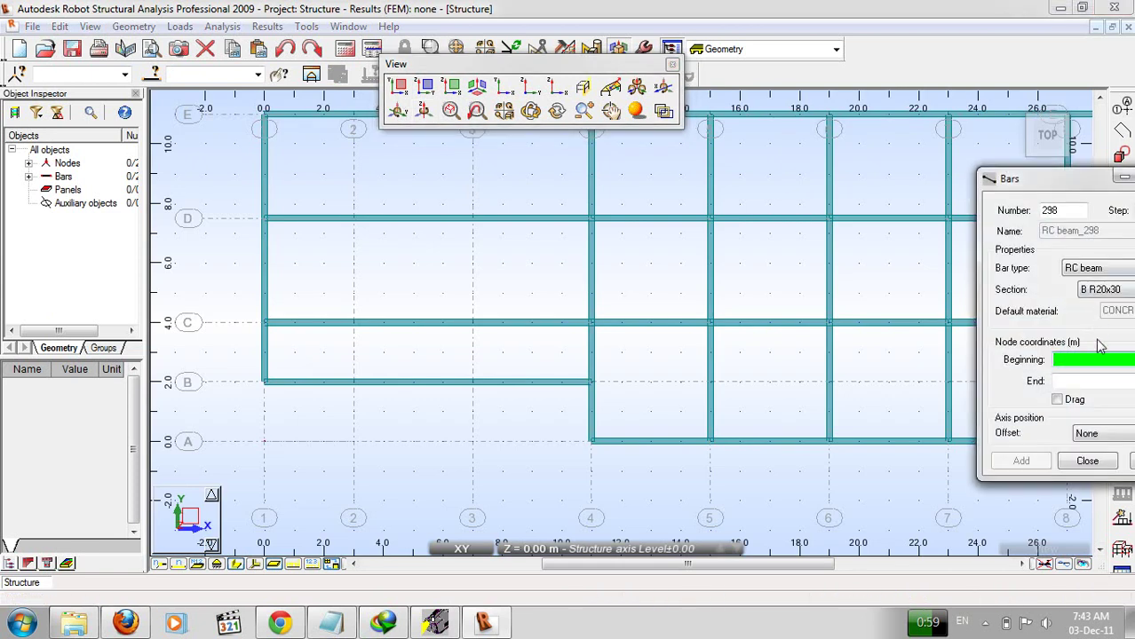
middle_drag(600, 380, 587, 473)
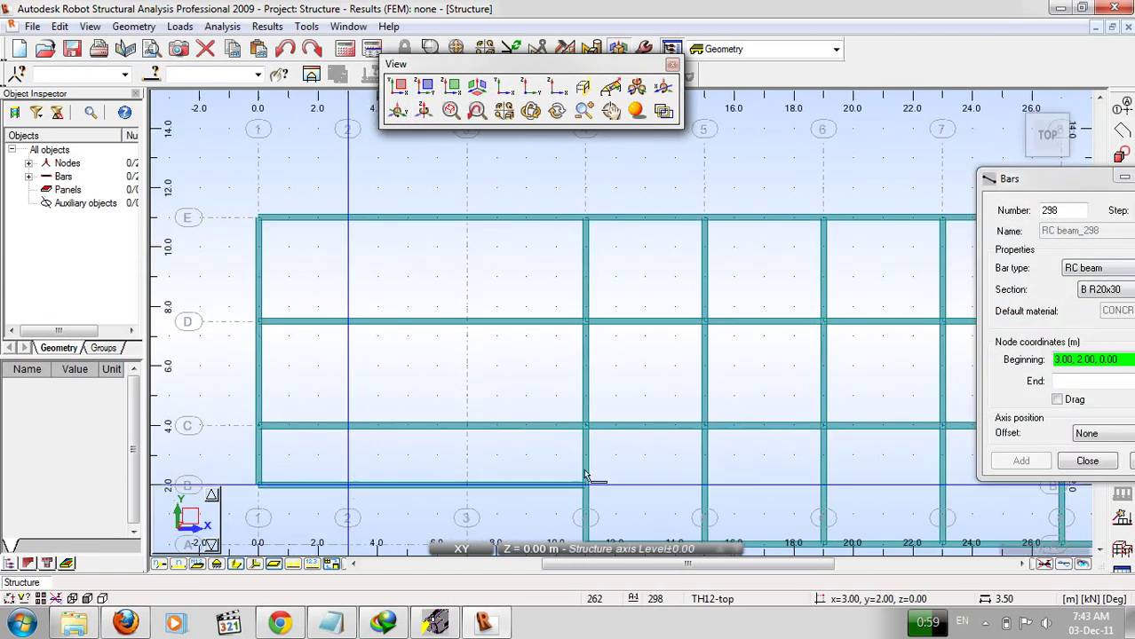
click(346, 491)
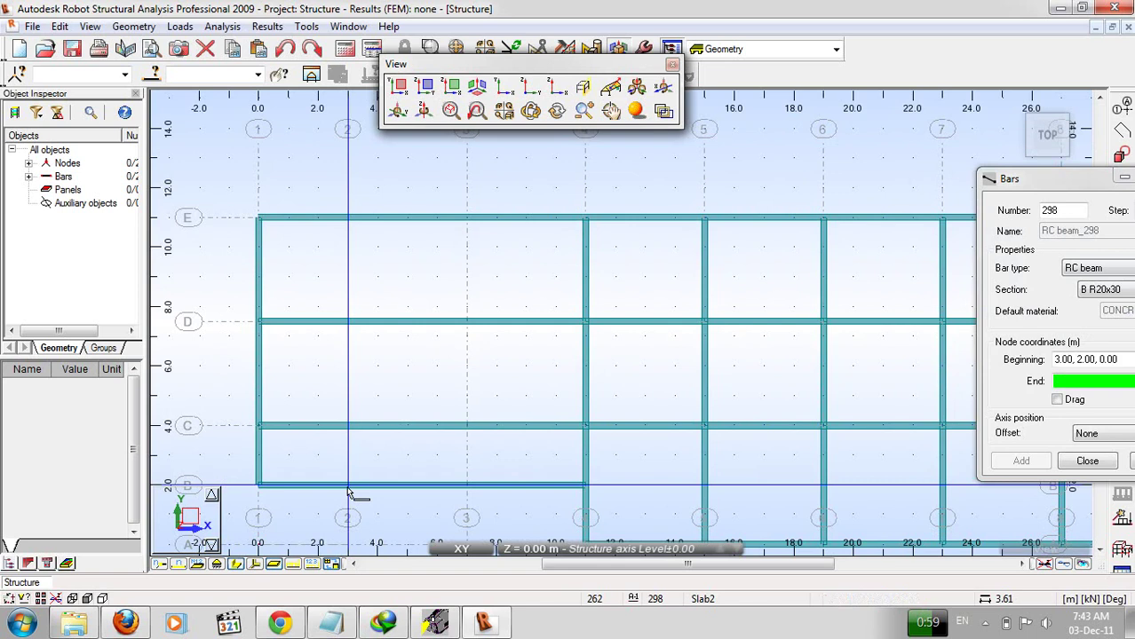
click(348, 220)
click(467, 484)
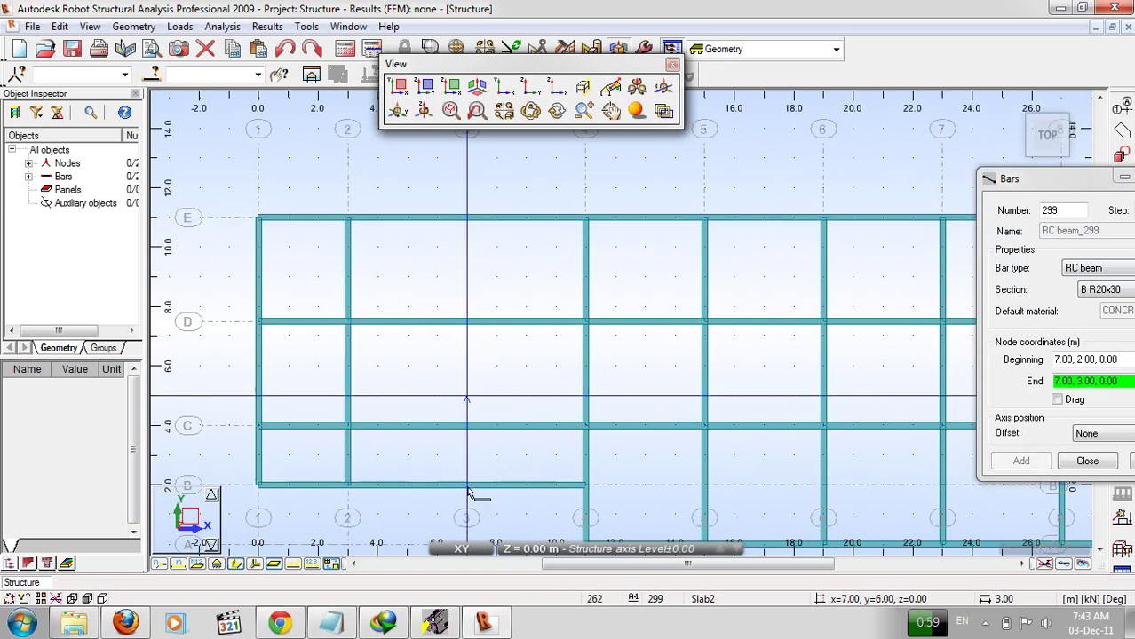
click(466, 221)
scroll(671, 392, down, 3)
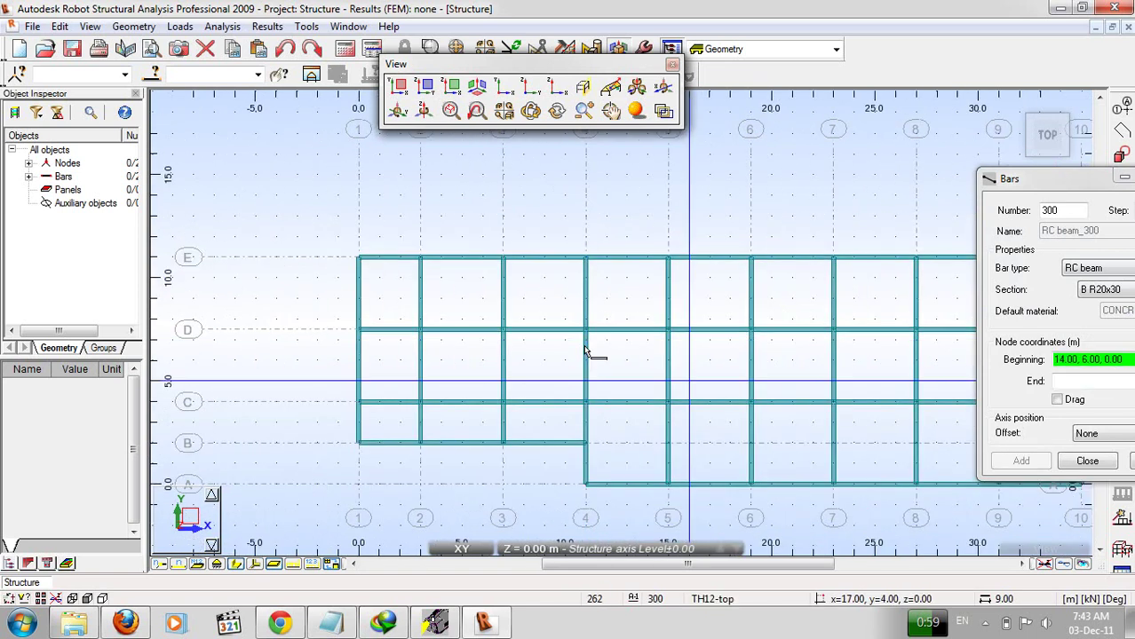
scroll(607, 388, down, 2)
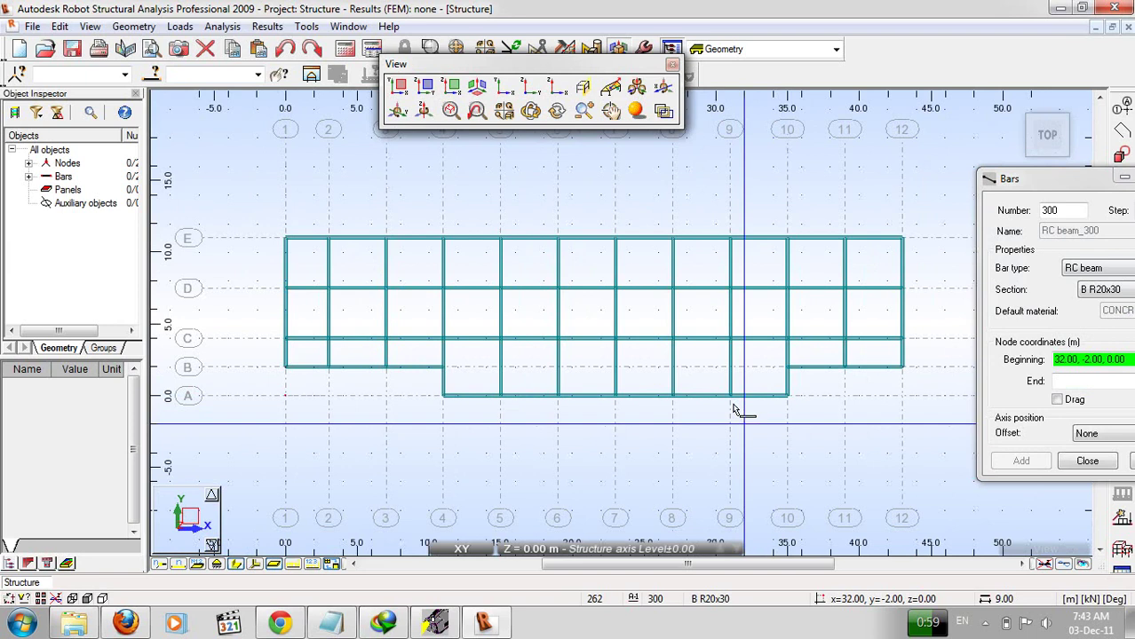
click(1087, 461)
scroll(614, 469, down, 1)
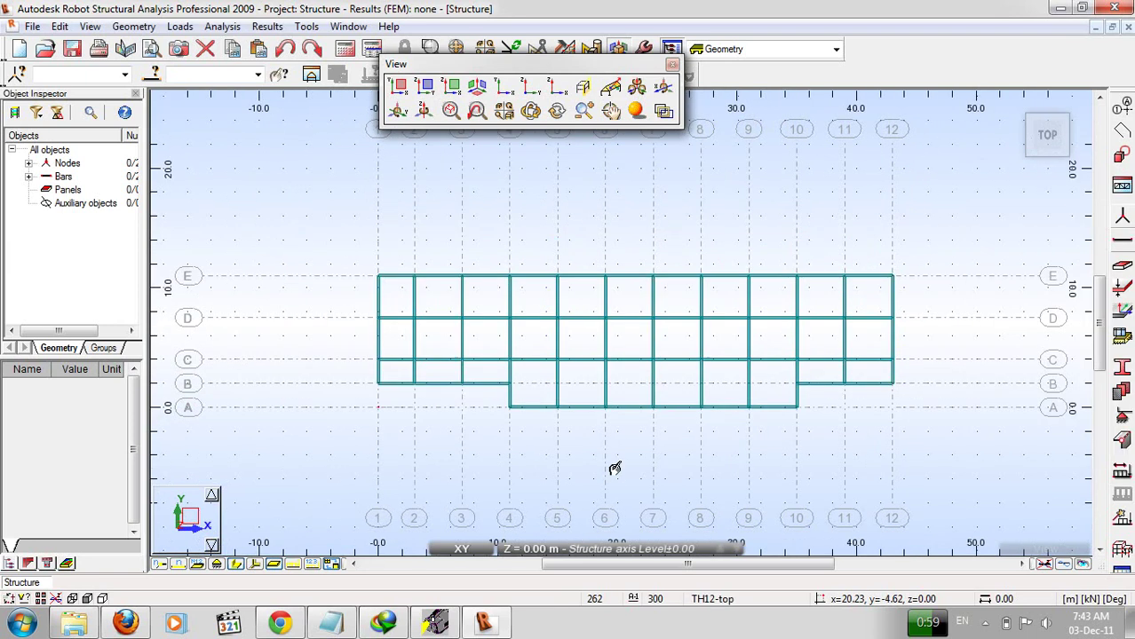
Show the structure in 3D with the support symbols displayed at the column bases.
click(477, 86)
scroll(613, 518, up, 4)
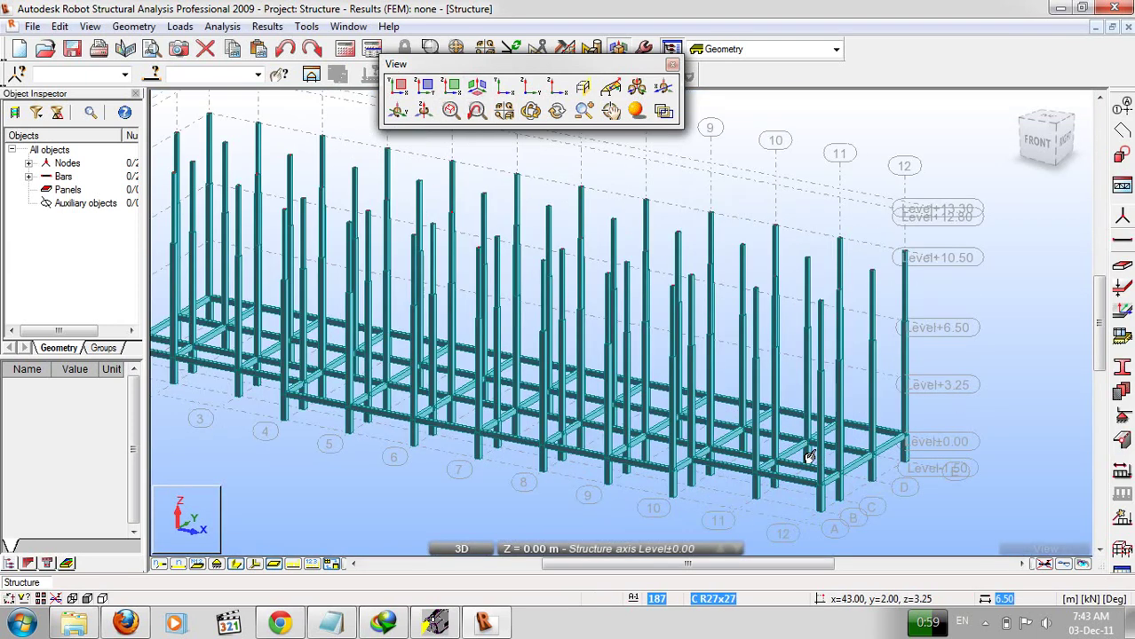
click(233, 564)
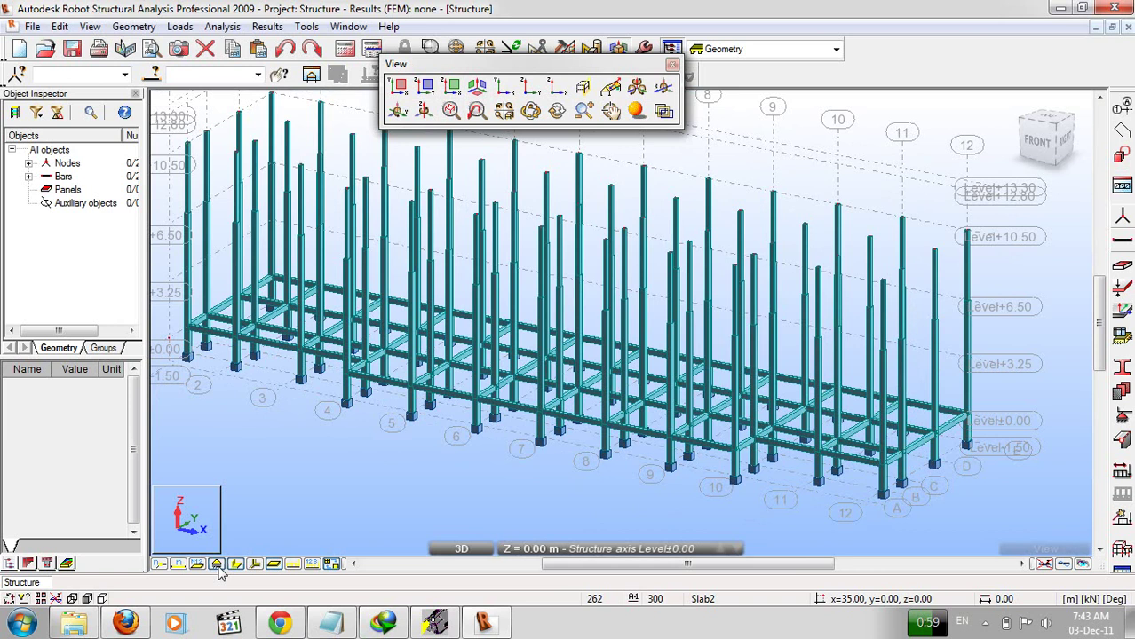
middle_drag(614, 436, 634, 477)
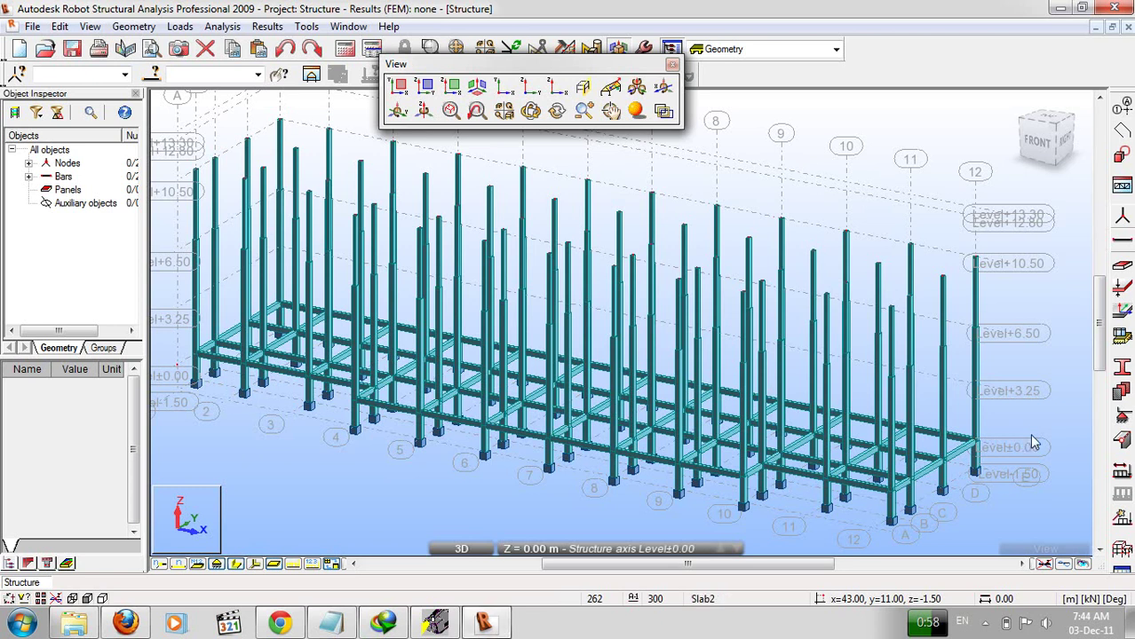
Select all the Level±0.00 beams in plan and copy them upward with translation vector 0,0,3.25.
click(461, 549)
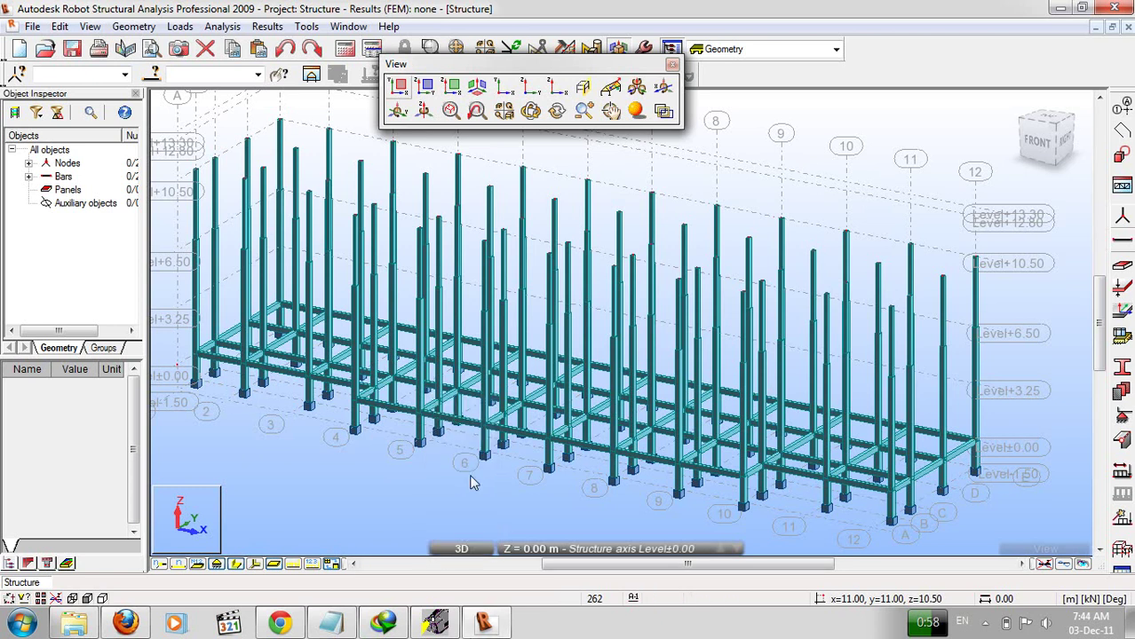
click(398, 85)
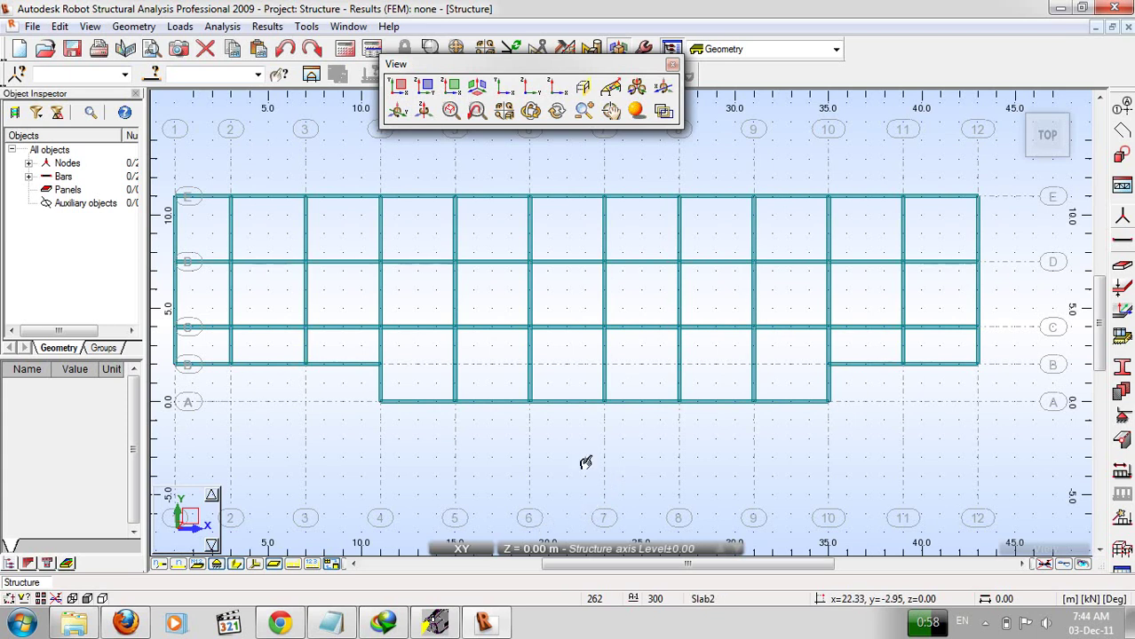
drag(266, 190, 418, 279)
drag(253, 237, 1003, 491)
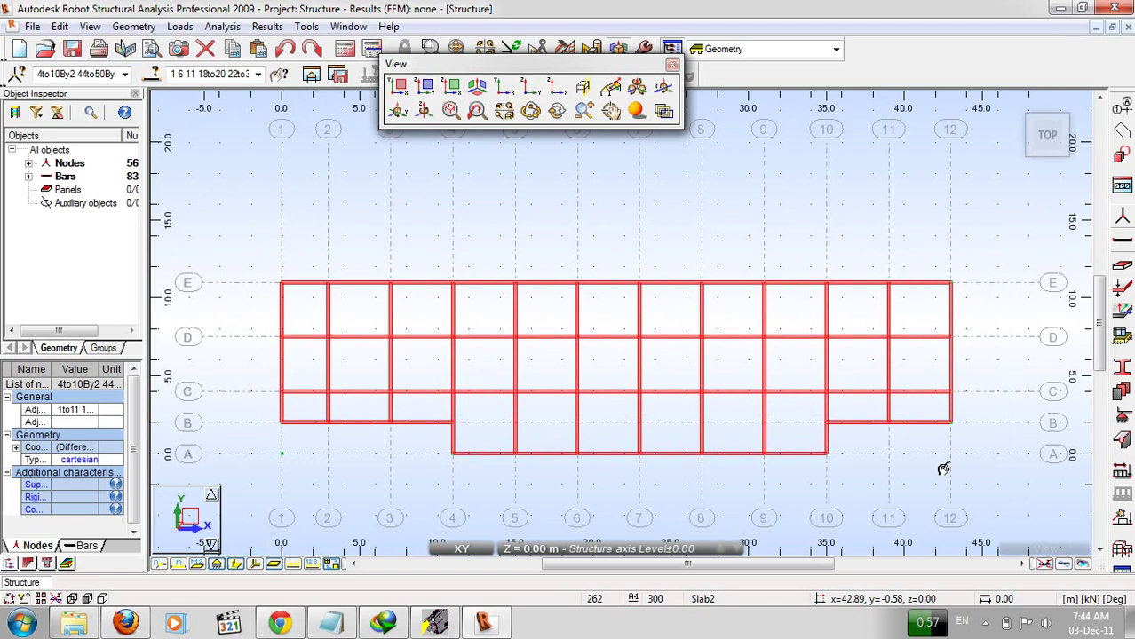
click(61, 27)
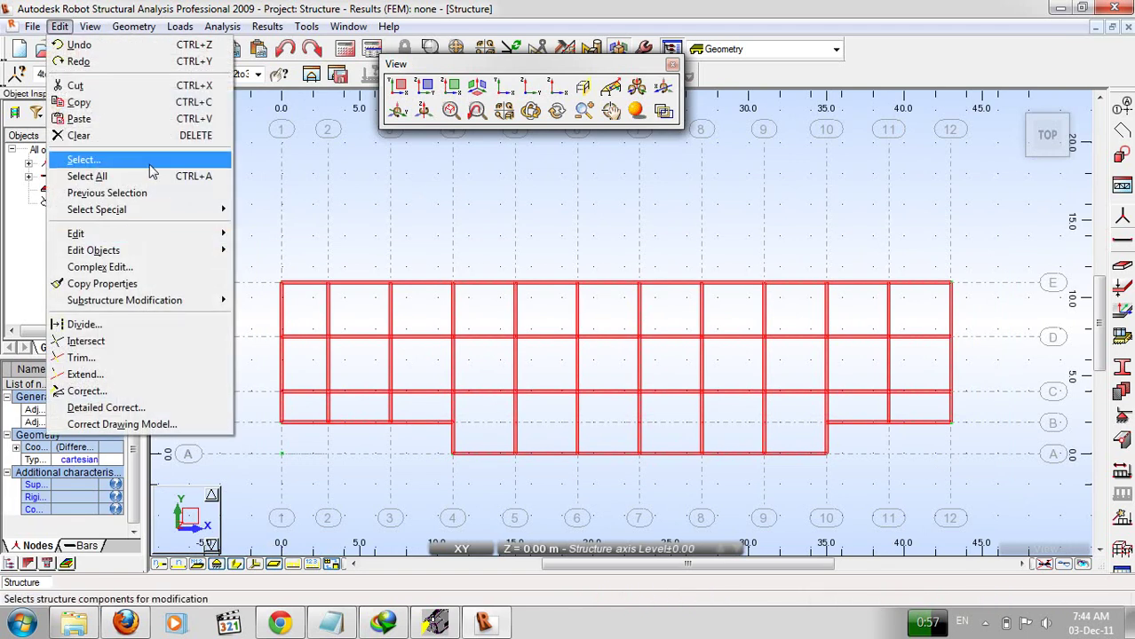
click(479, 86)
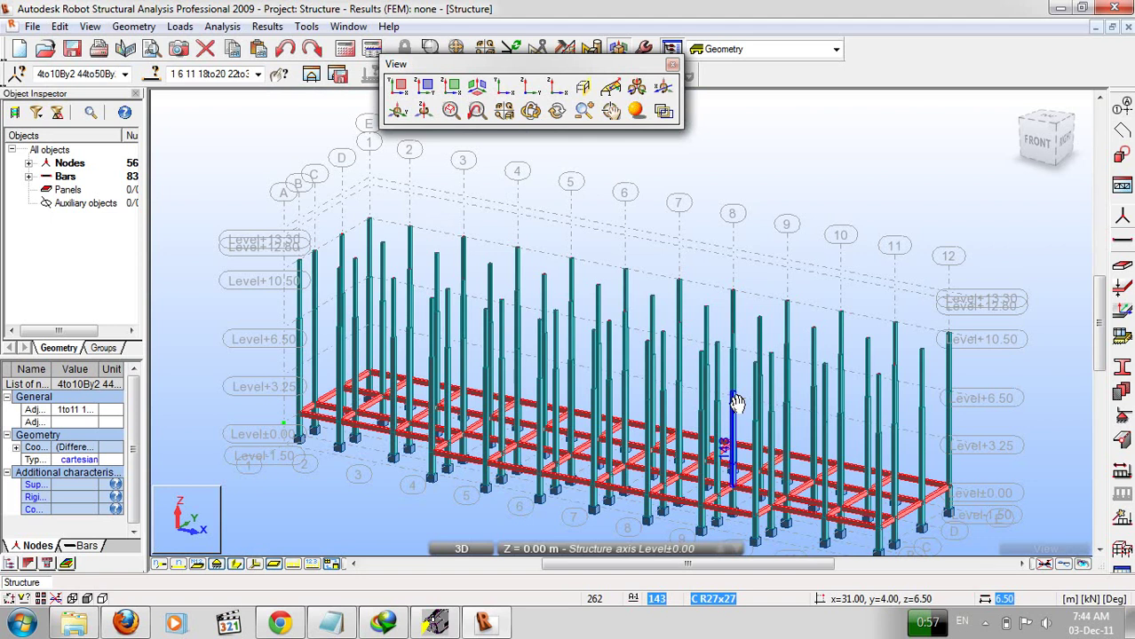
scroll(736, 402, up, 3)
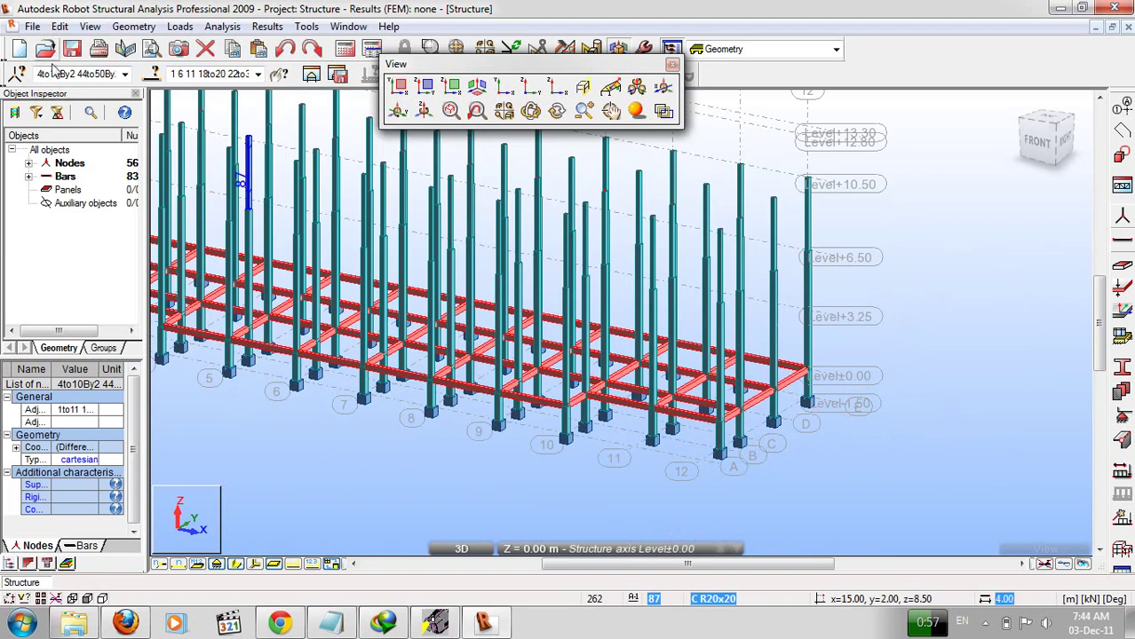
click(59, 26)
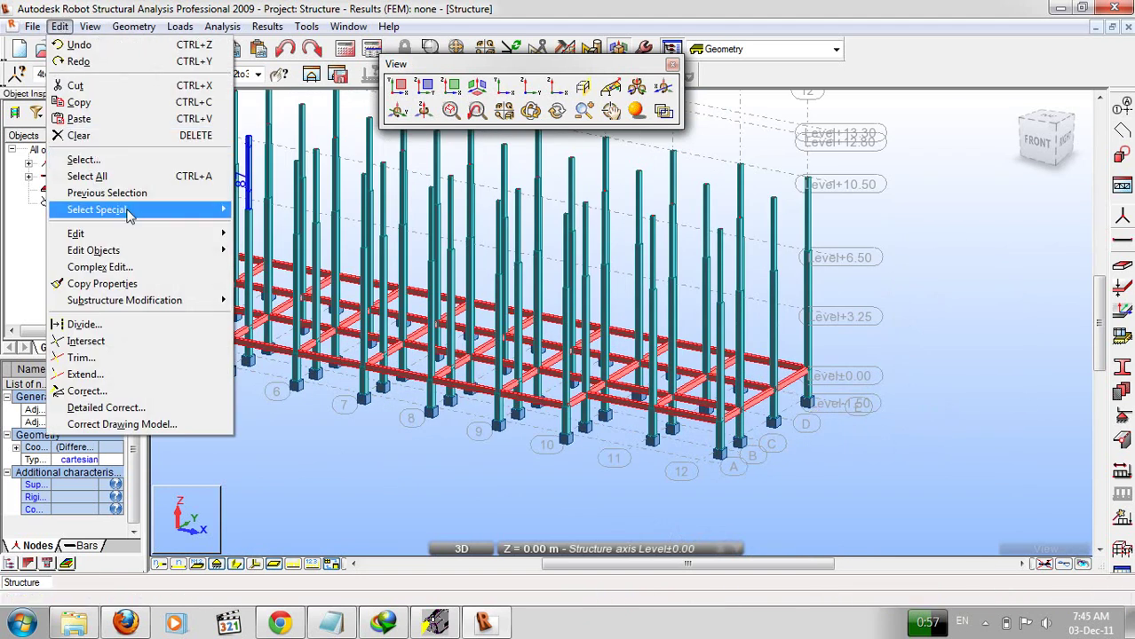
mouse_move(146, 234)
click(302, 234)
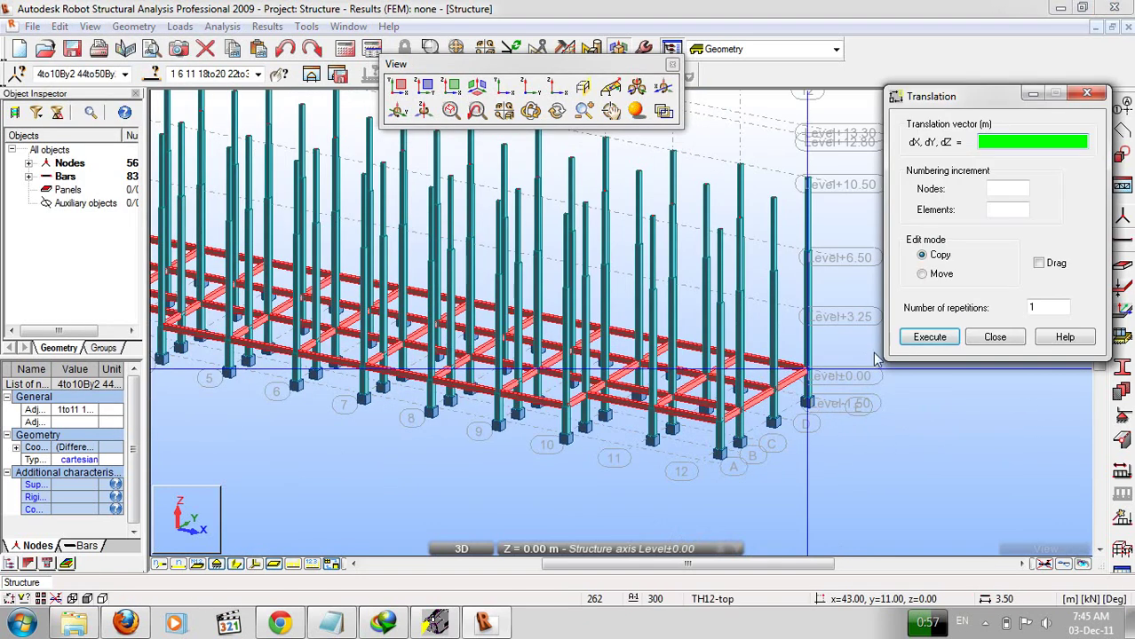
click(987, 142)
text(0,0,3.25)
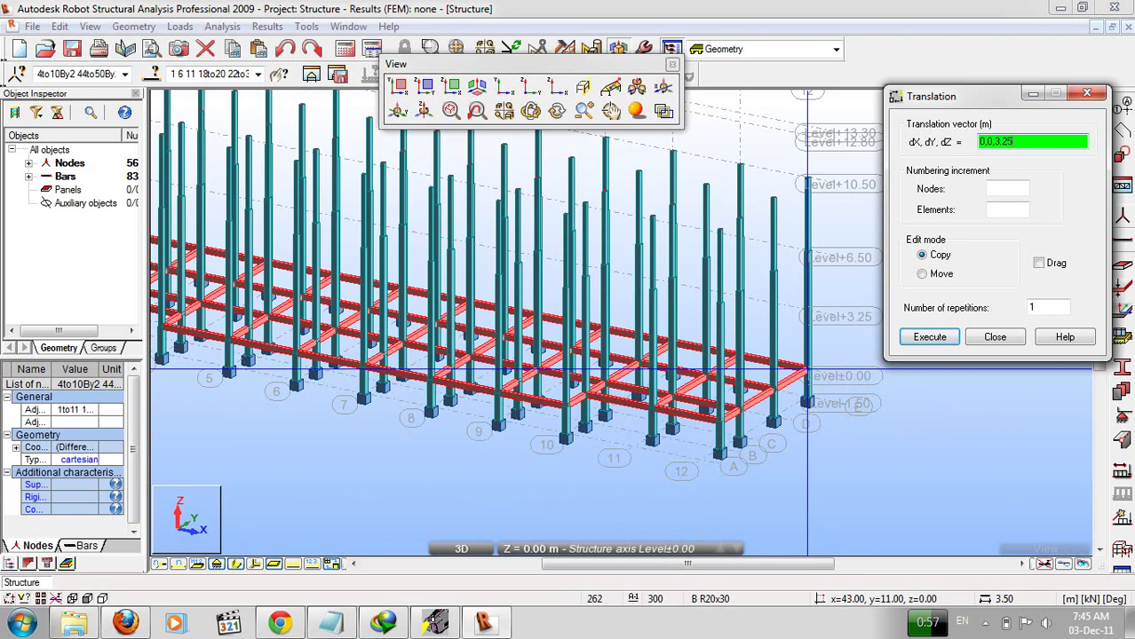
click(931, 338)
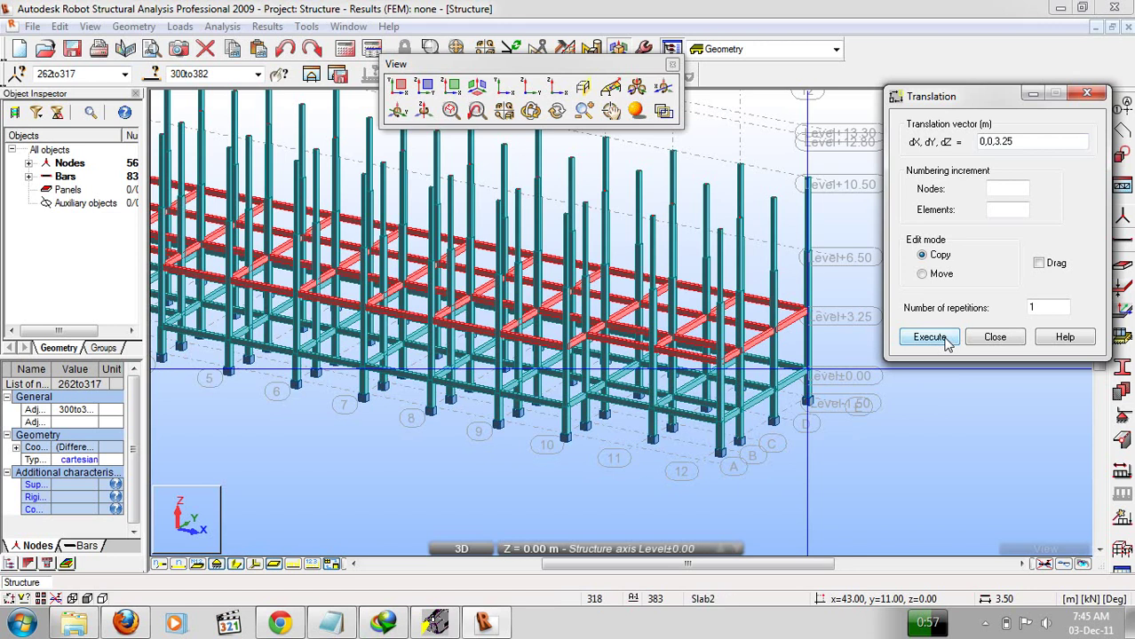
Repeat the 0,0,3.25 copy once more to place beams at Level+6.50, finish the translation and clear the selection.
click(947, 342)
click(1011, 343)
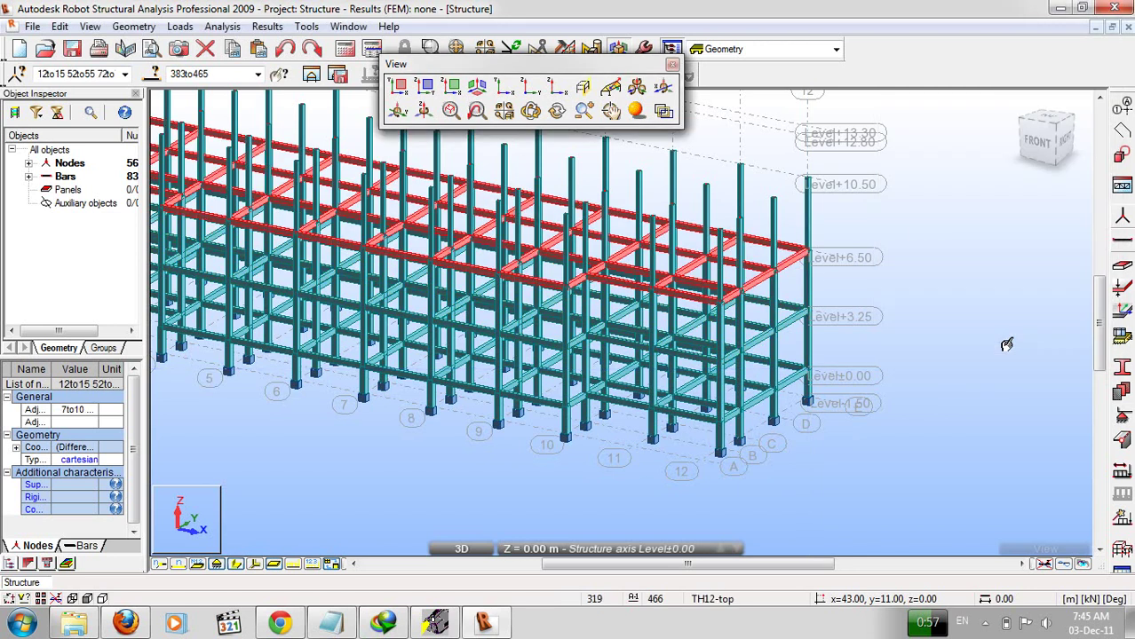
click(1006, 344)
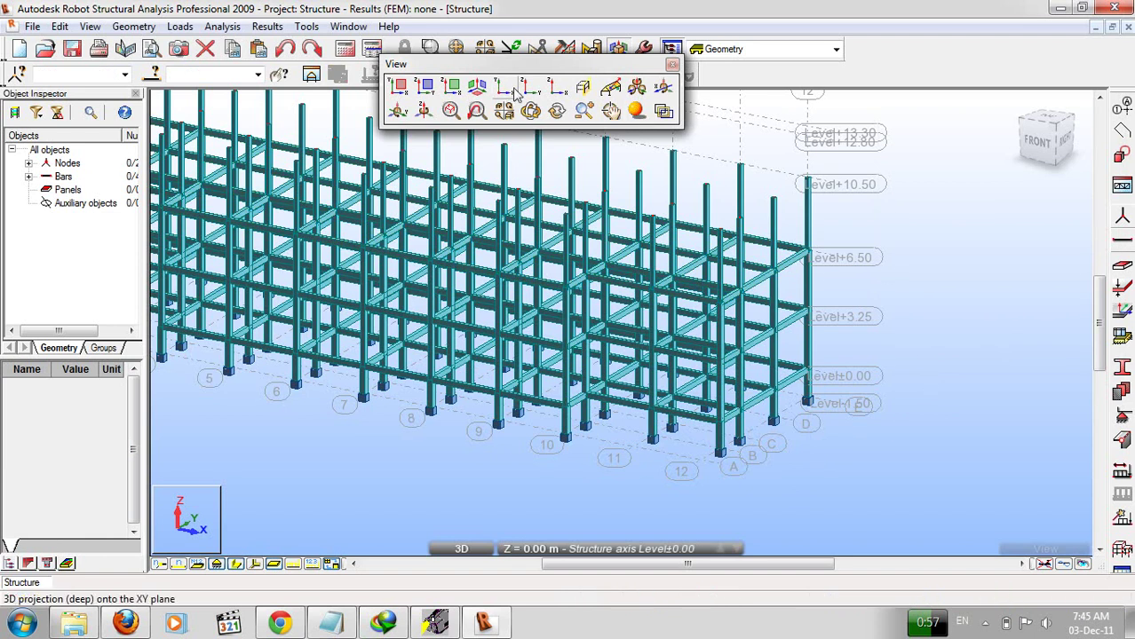
Set the work plane at the Level+3.25 node 43.00, 11.00, 3.25 and show that level in XY plan.
click(583, 89)
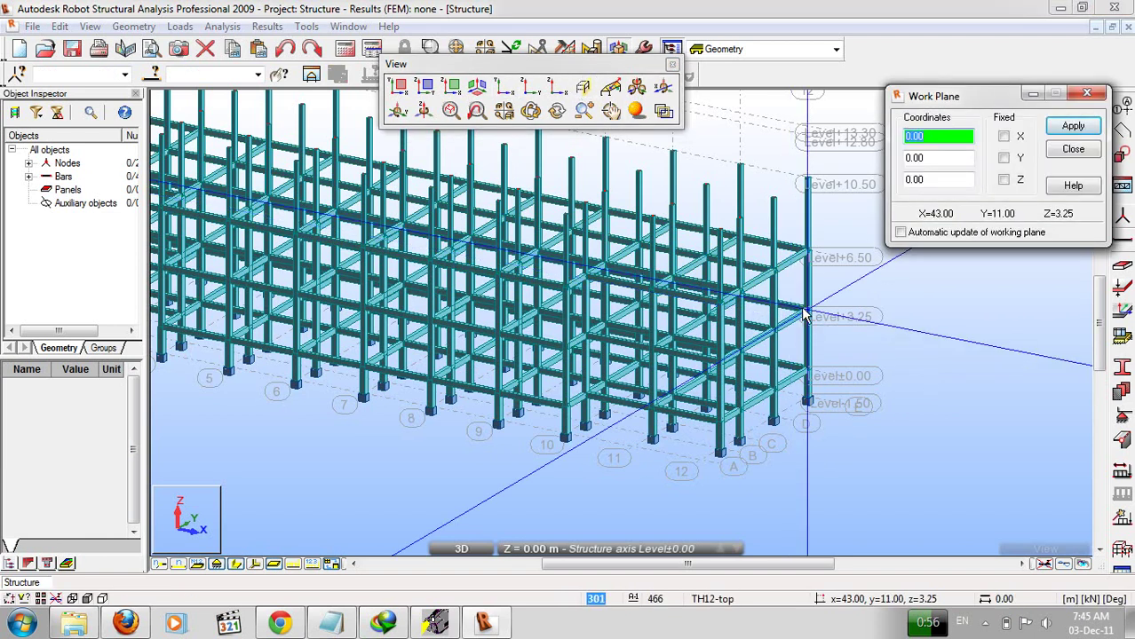
click(803, 313)
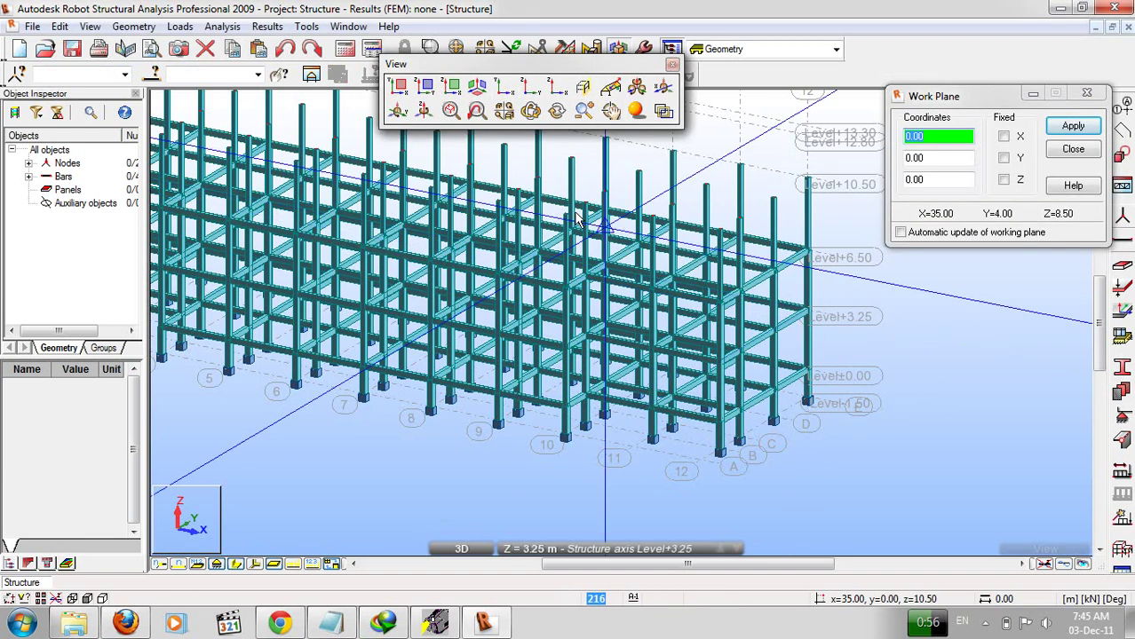
click(399, 87)
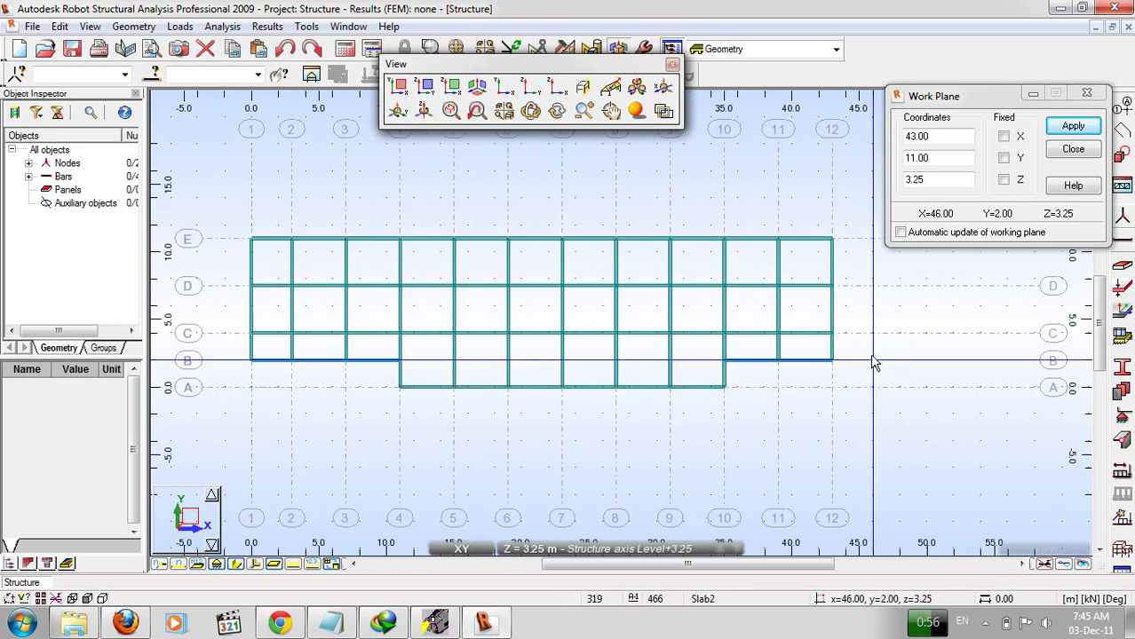
click(1071, 150)
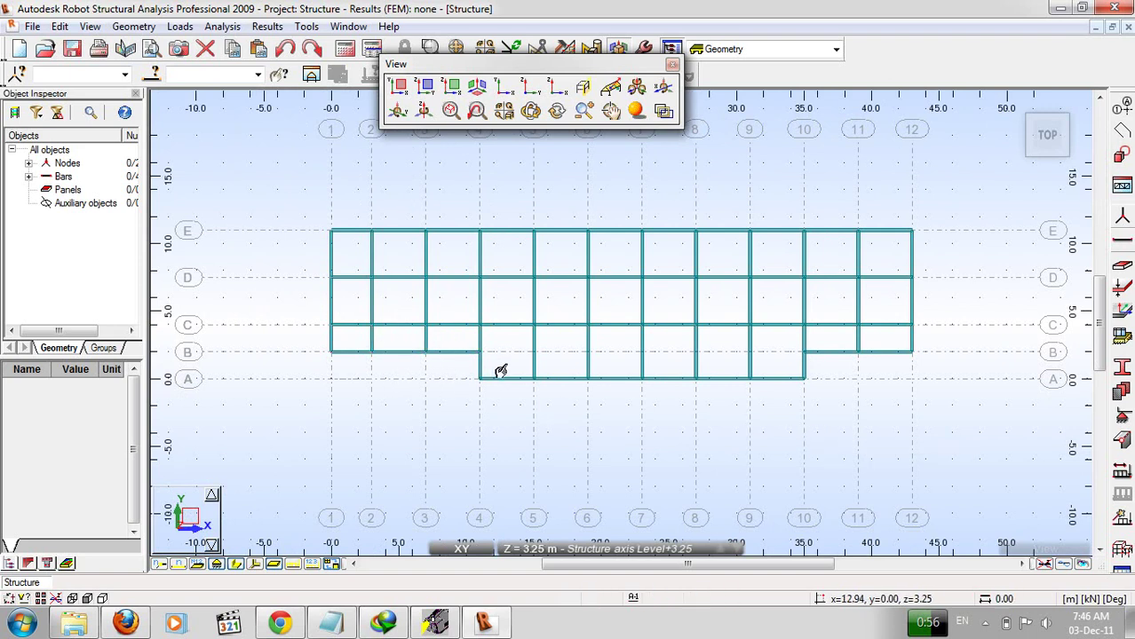
Assign the B R27x30 section to all longitudinal beams along axes A to E at Level+3.25.
drag(311, 342, 854, 442)
ctrl+drag(799, 351, 944, 377)
ctrl+drag(310, 311, 993, 348)
ctrl+drag(310, 255, 972, 305)
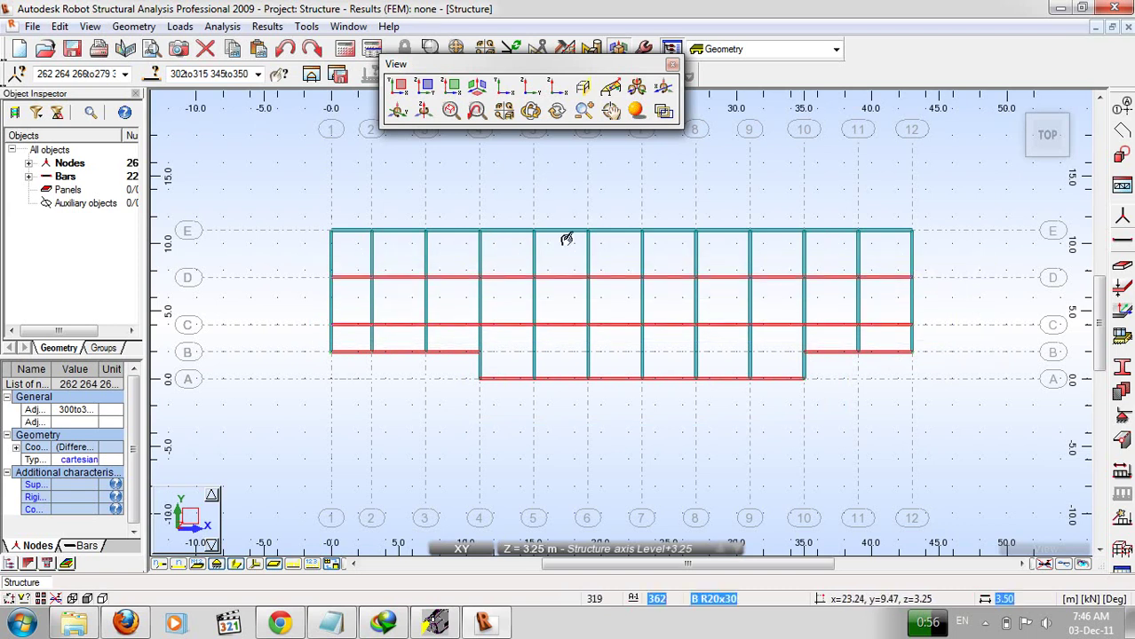
ctrl+drag(311, 211, 971, 256)
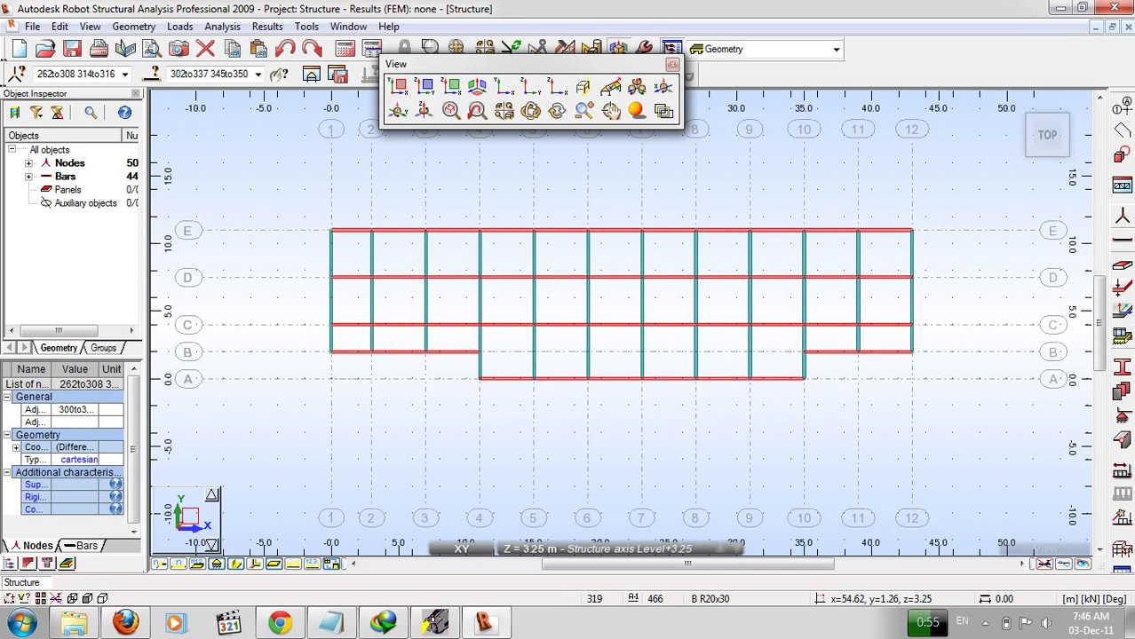
click(1122, 367)
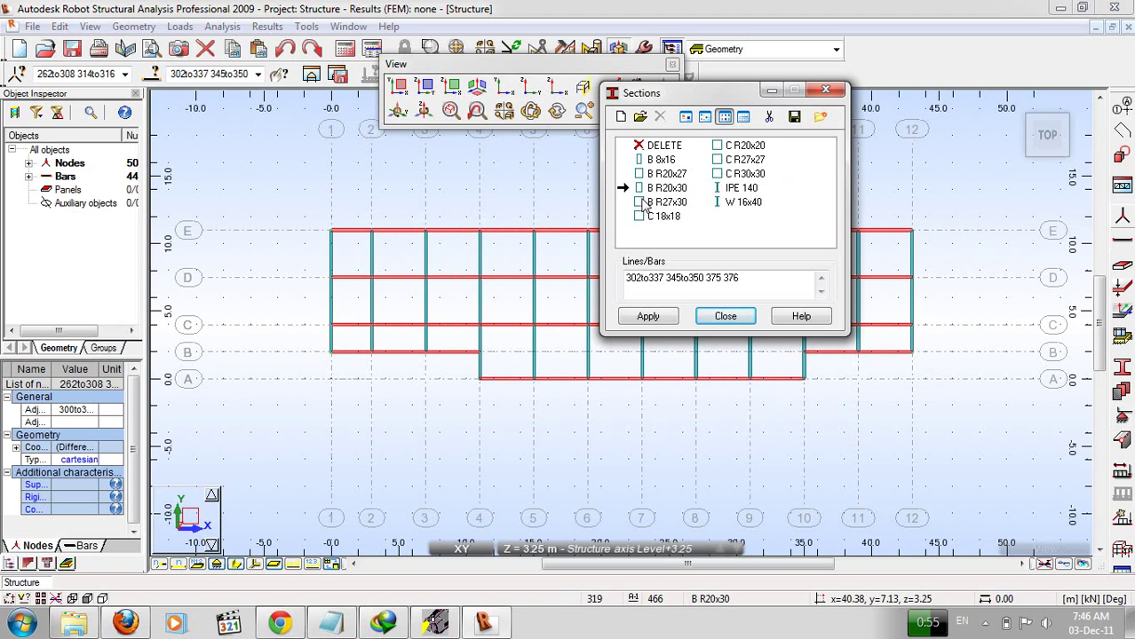
click(653, 203)
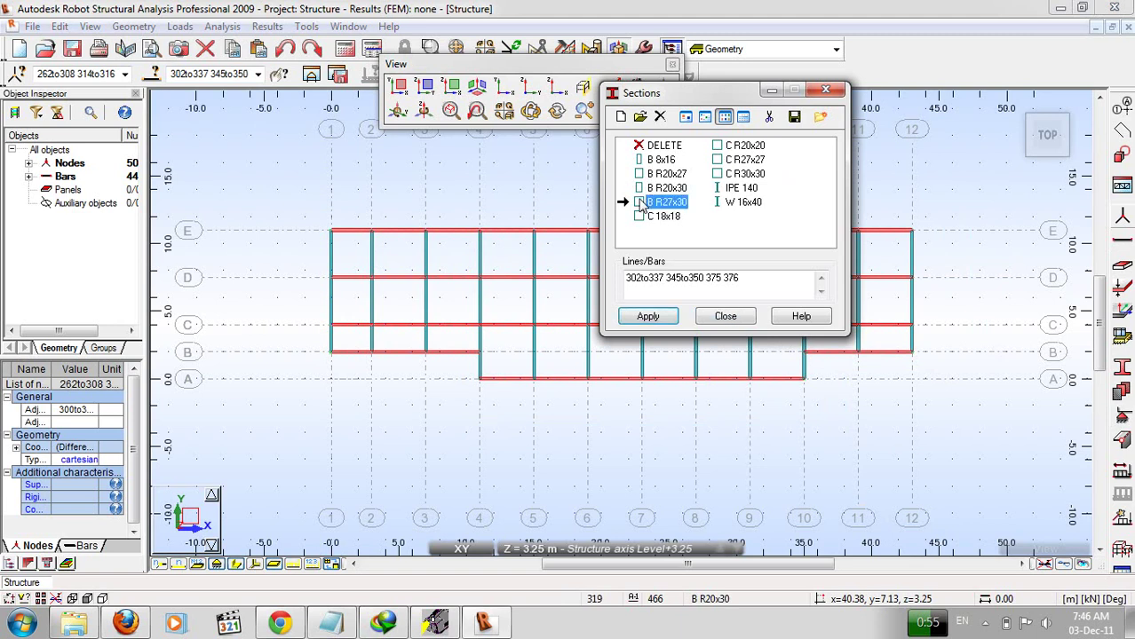
click(647, 317)
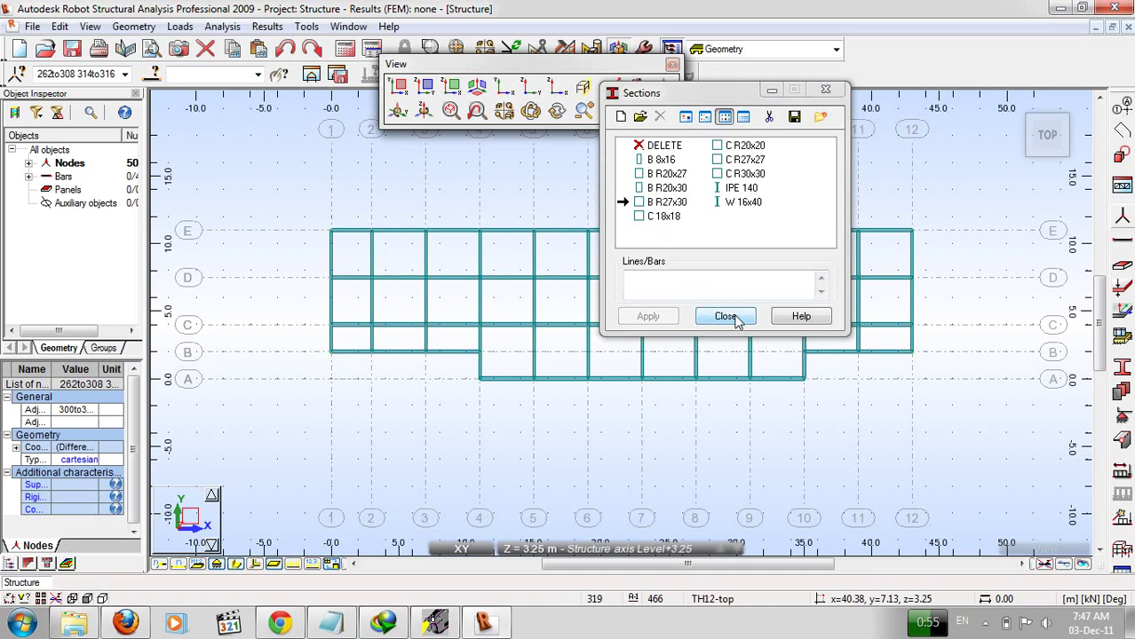
click(735, 318)
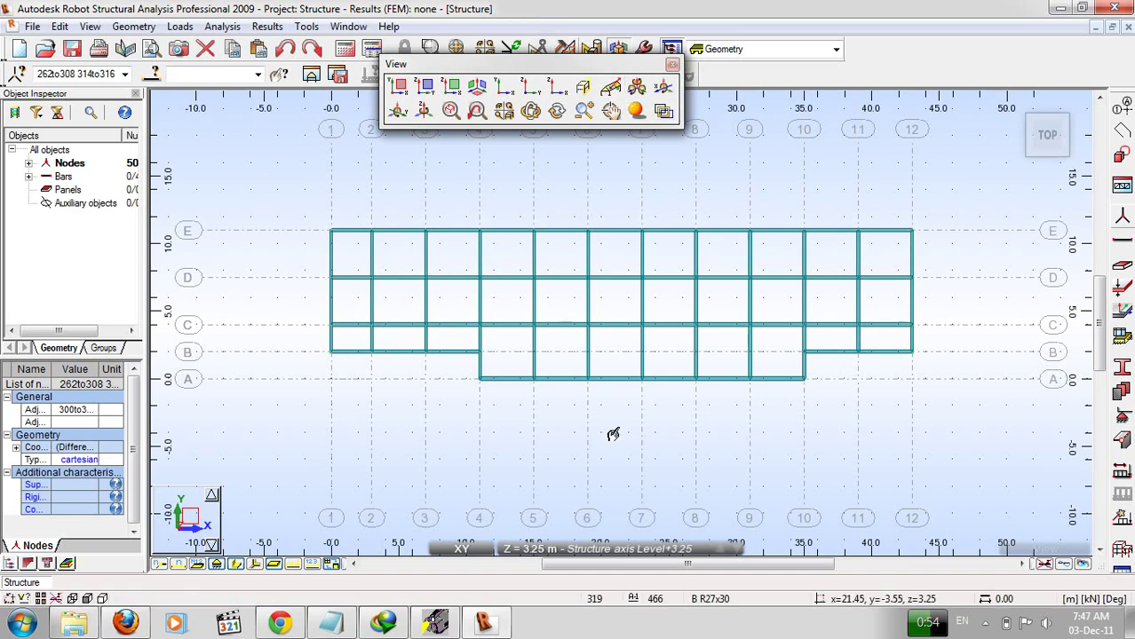
Show the structure in 3D and delete only the selected Level+6.50 beams, without their adjoining bars.
middle_drag(507, 362, 489, 330)
click(461, 549)
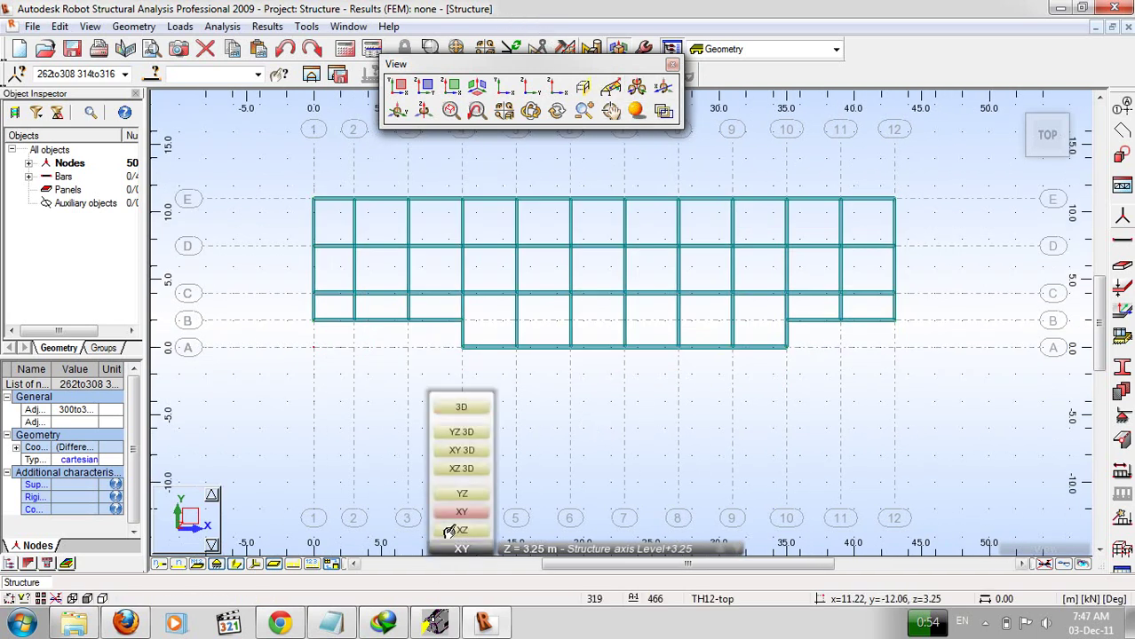
click(459, 406)
key(Escape)
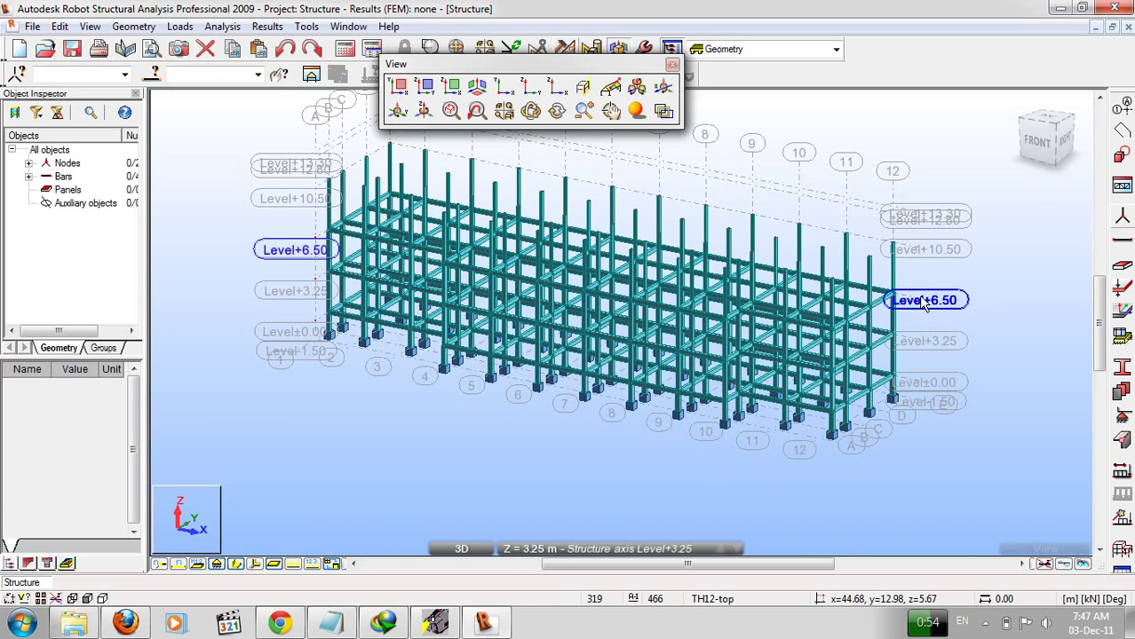
click(914, 304)
key(Delete)
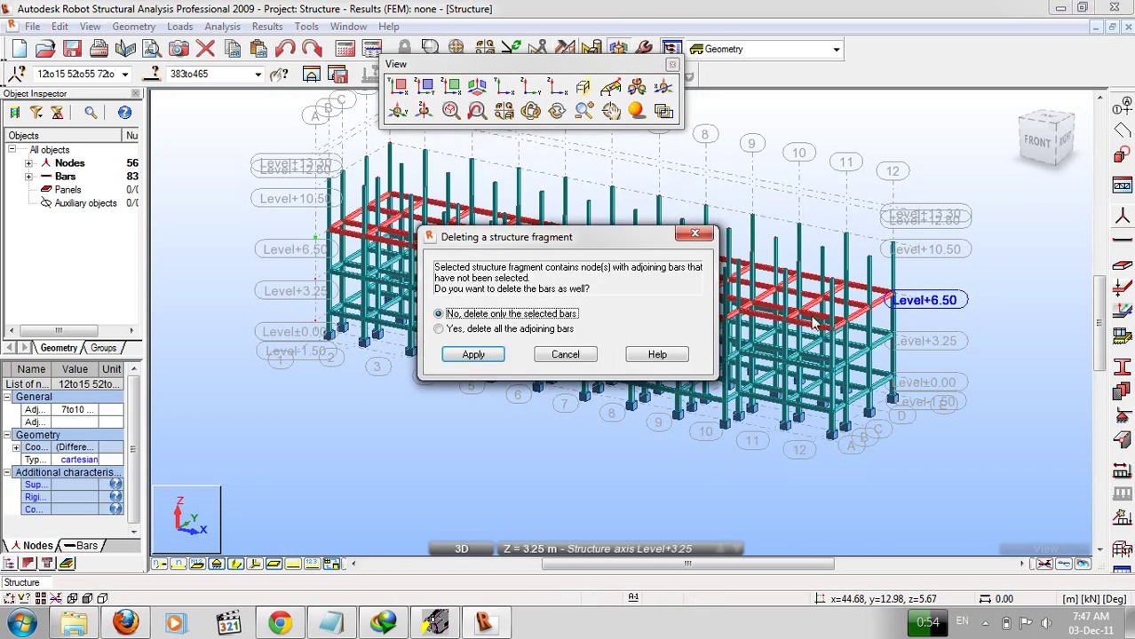
click(473, 356)
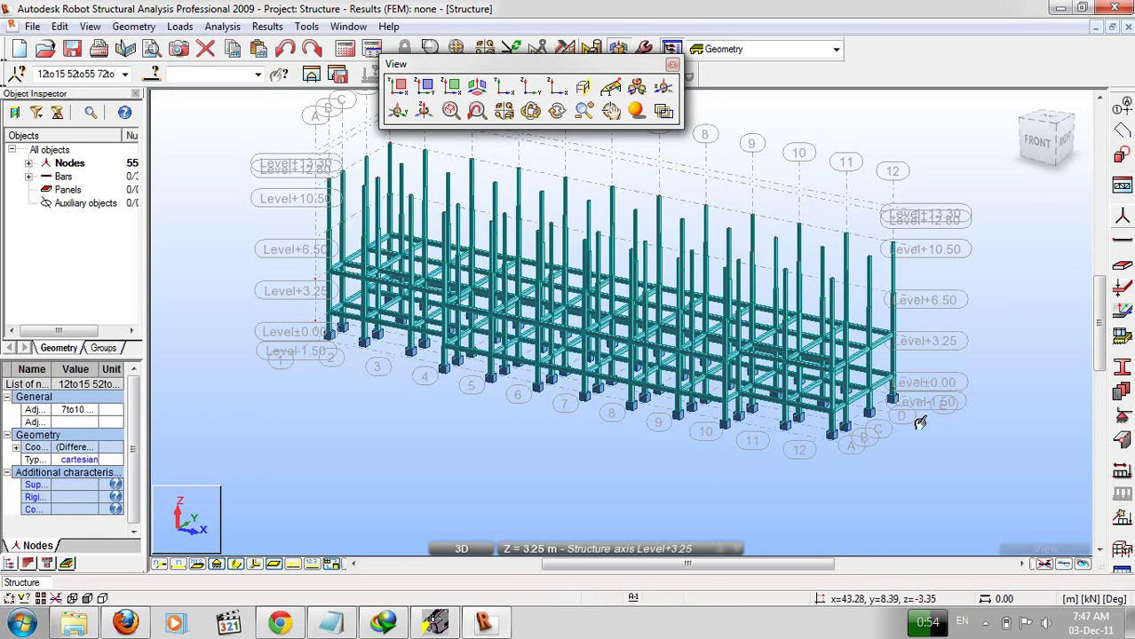
Select the Level+3.25 beams and copy them up to Level+6.50 with translation vector 0,0,3.25.
click(926, 348)
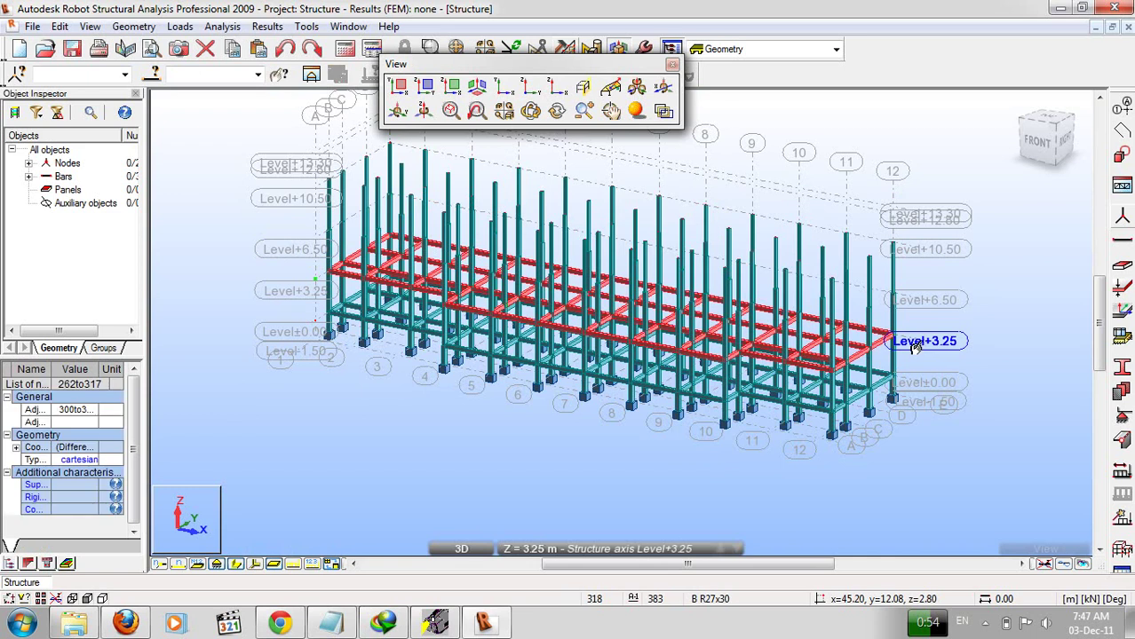
click(59, 26)
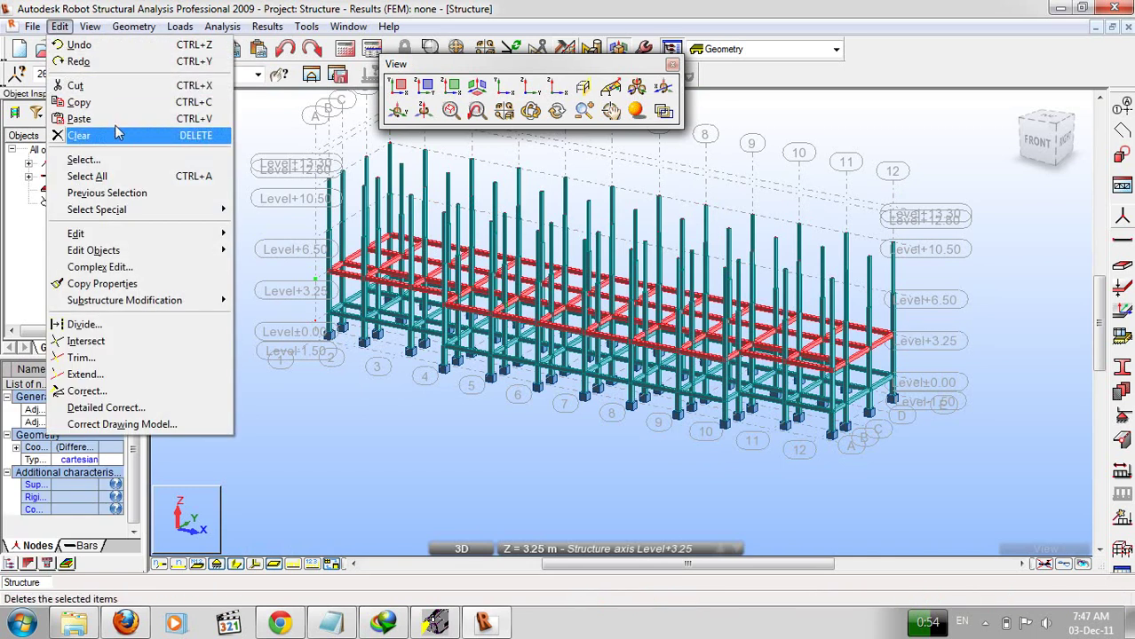
mouse_move(153, 238)
click(270, 238)
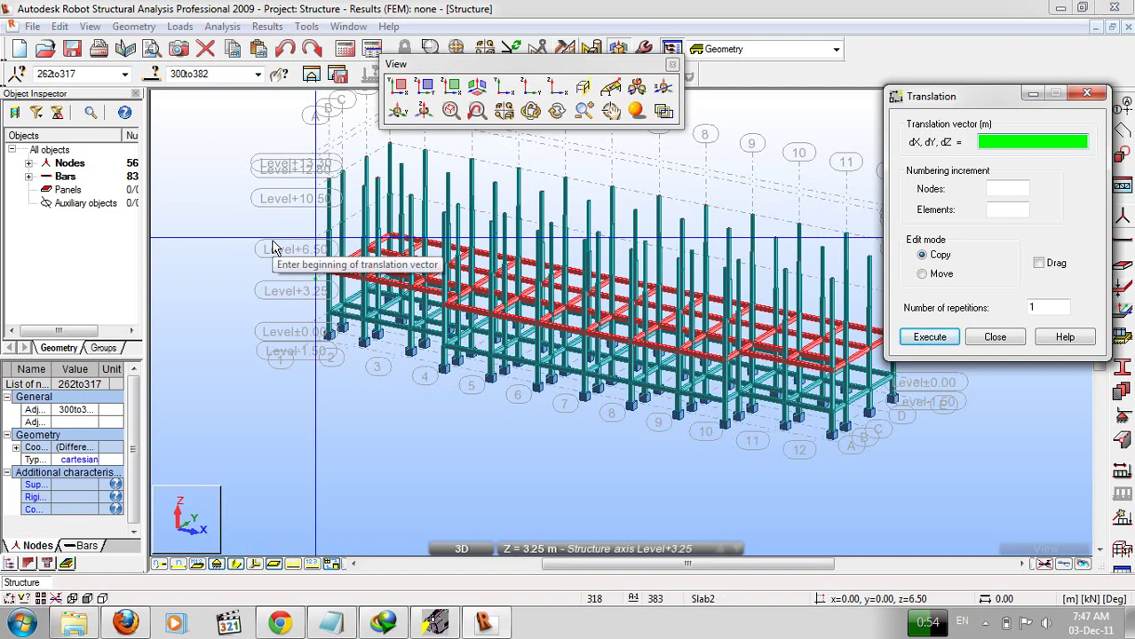
text(0,0,3.25)
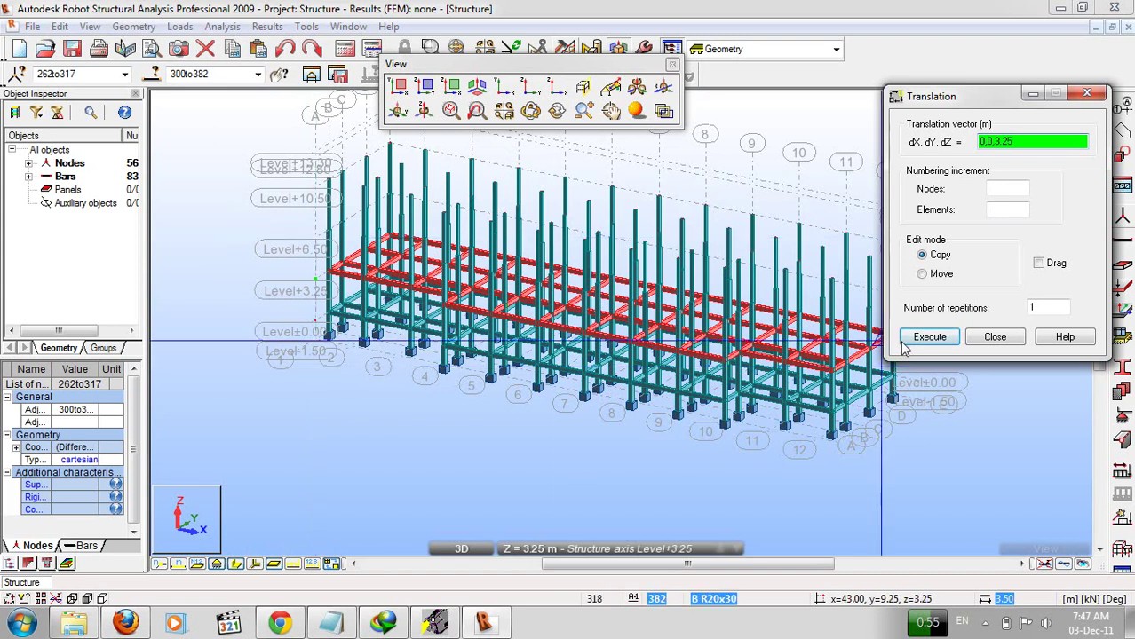
click(929, 337)
click(929, 338)
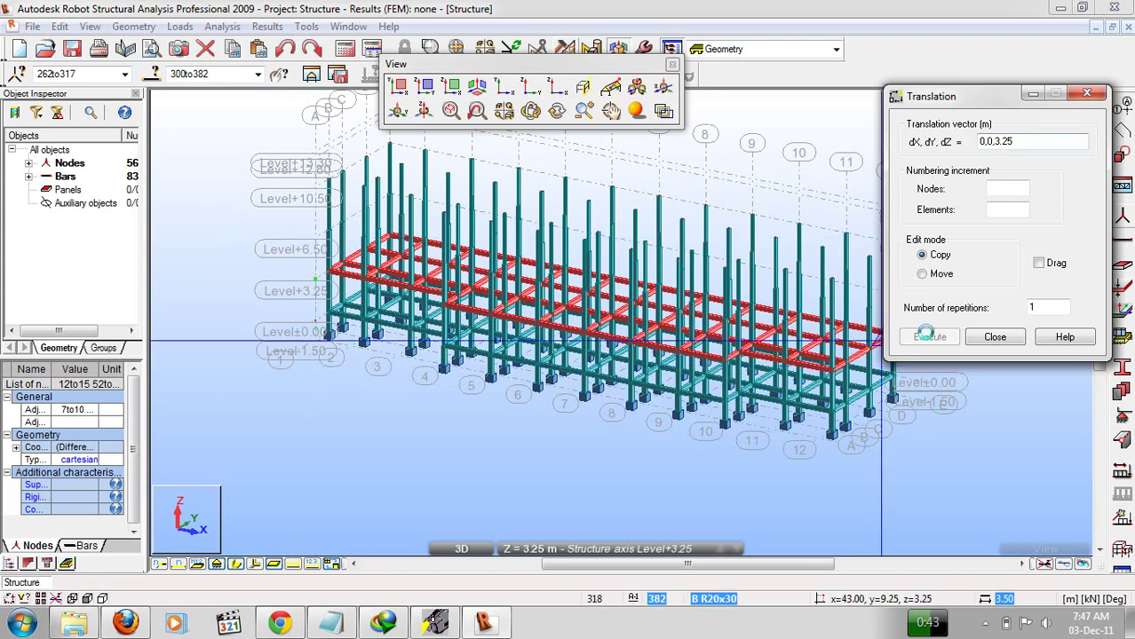
click(995, 338)
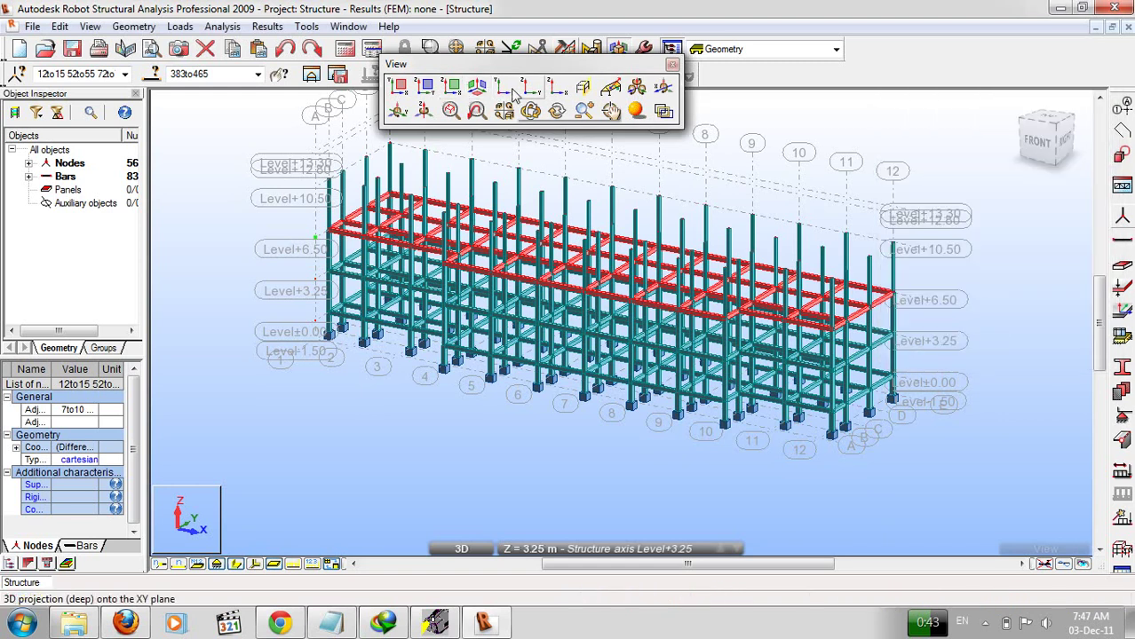
Show Level+3.25 in XY plan and add a B R27x30 RC beam along axis B from 11.00, 2.00, 3.25 to 35.00, 2.00, 3.25.
click(582, 87)
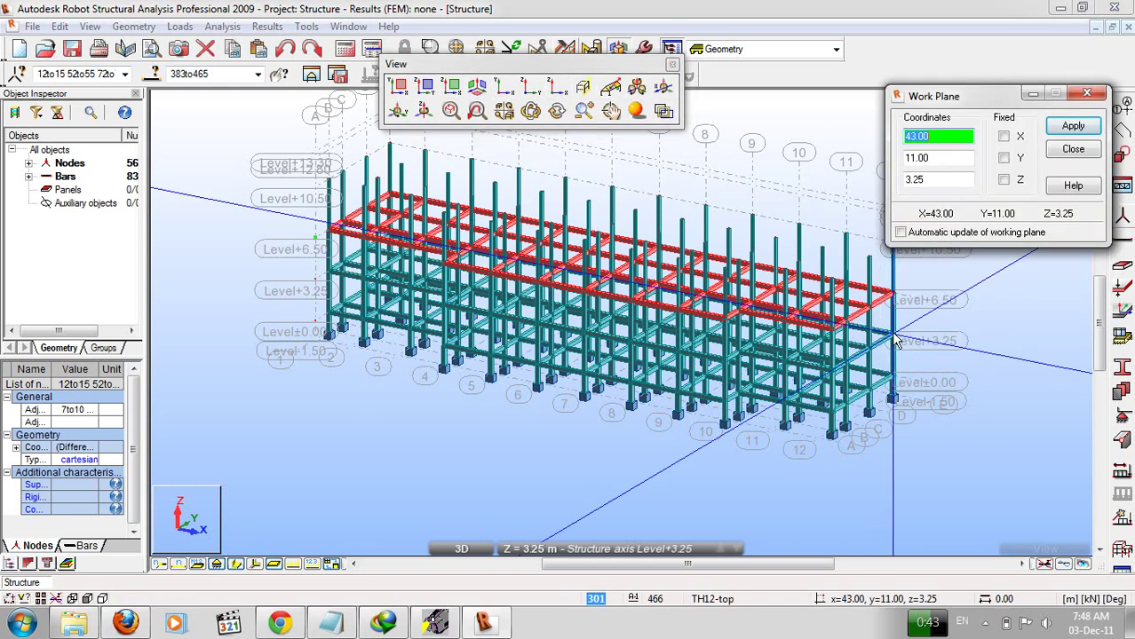
click(411, 95)
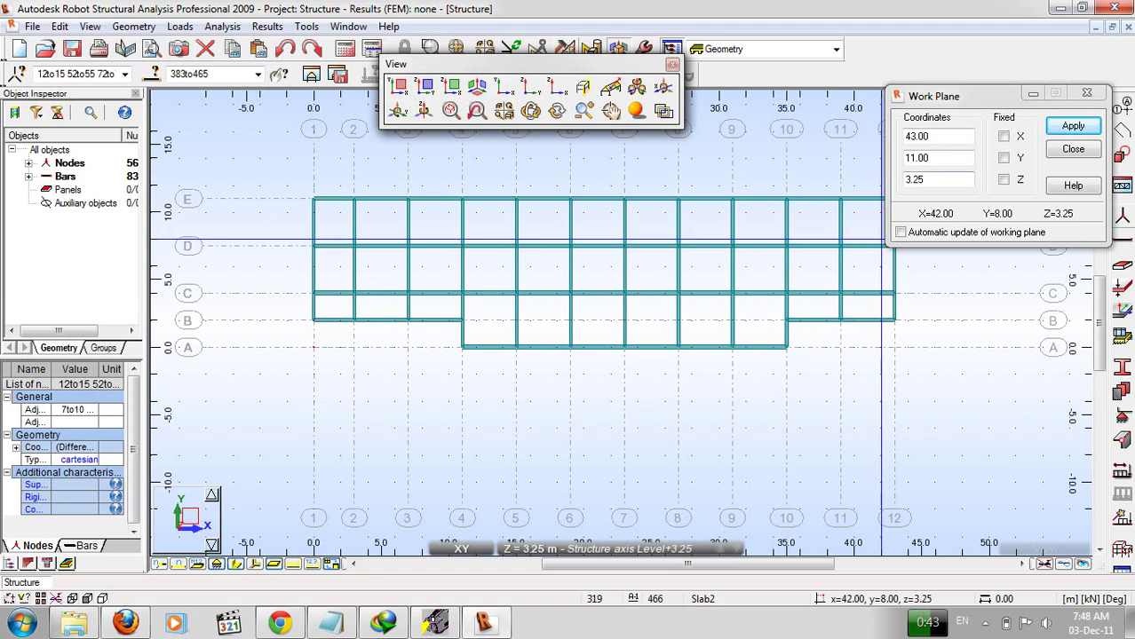
click(1126, 253)
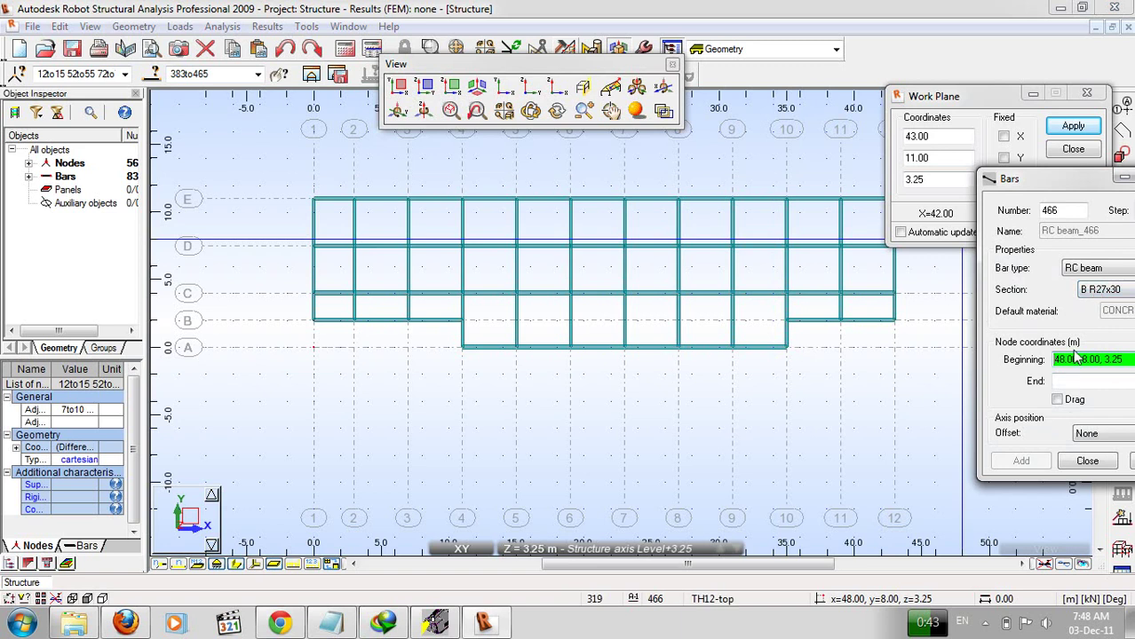
click(463, 326)
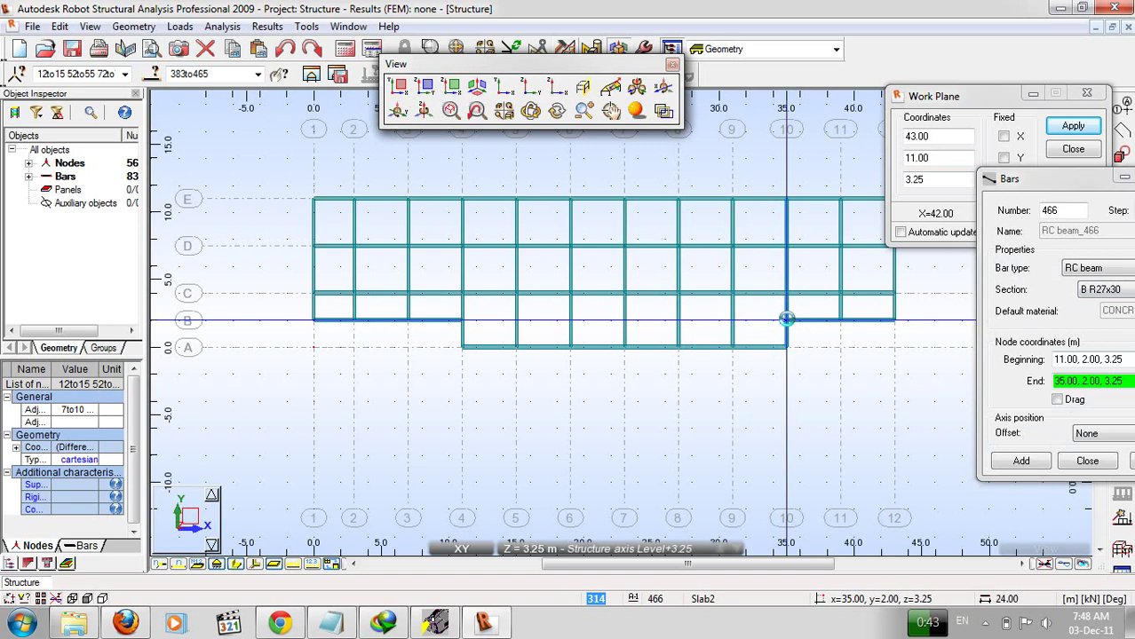
click(786, 326)
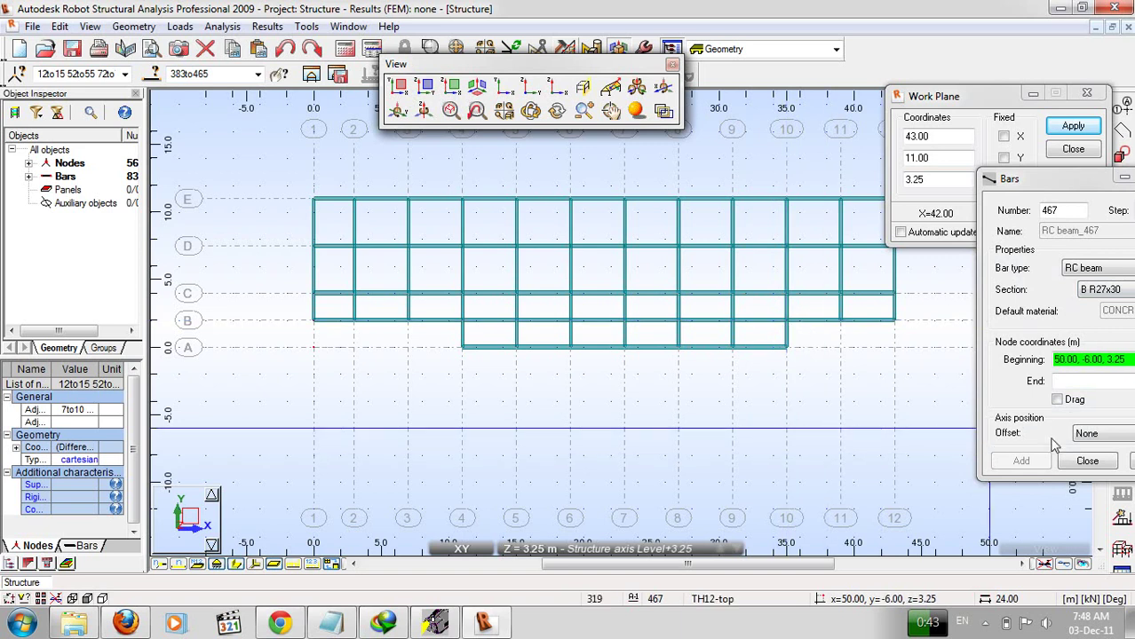
click(1087, 462)
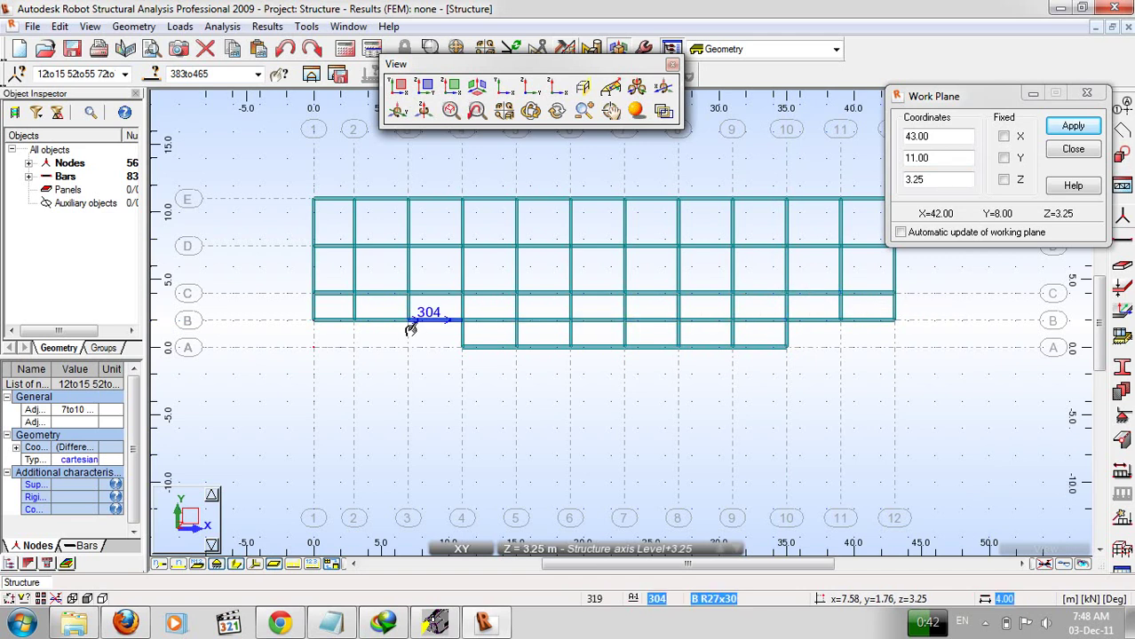
Show the whole structure in 3D and examine the beams at each level.
scroll(413, 285, down, 3)
click(461, 548)
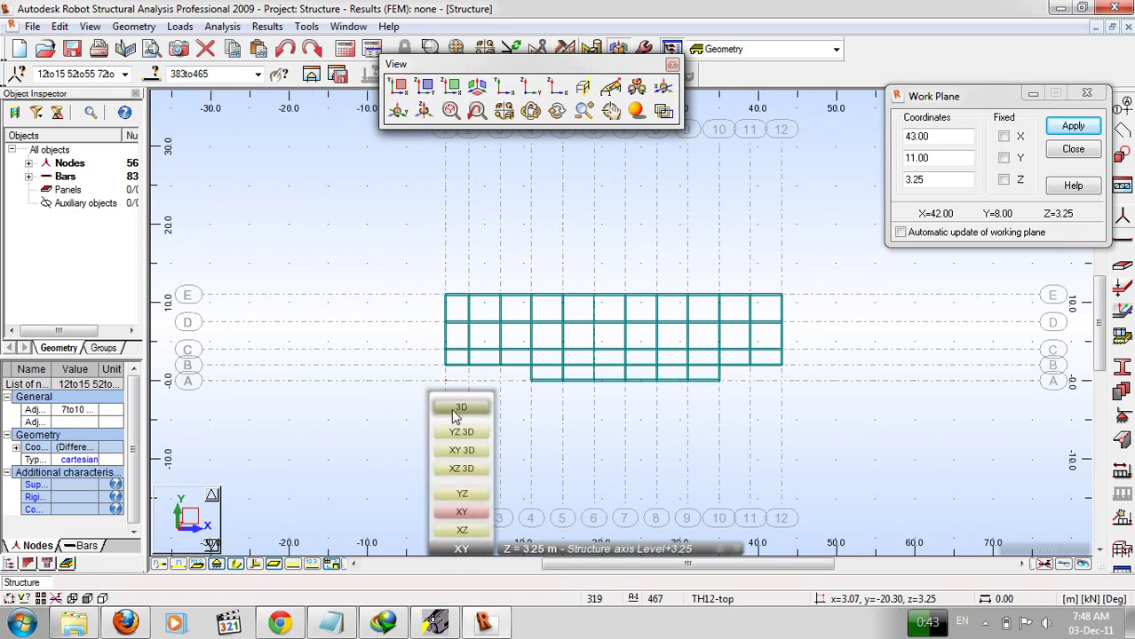
click(460, 408)
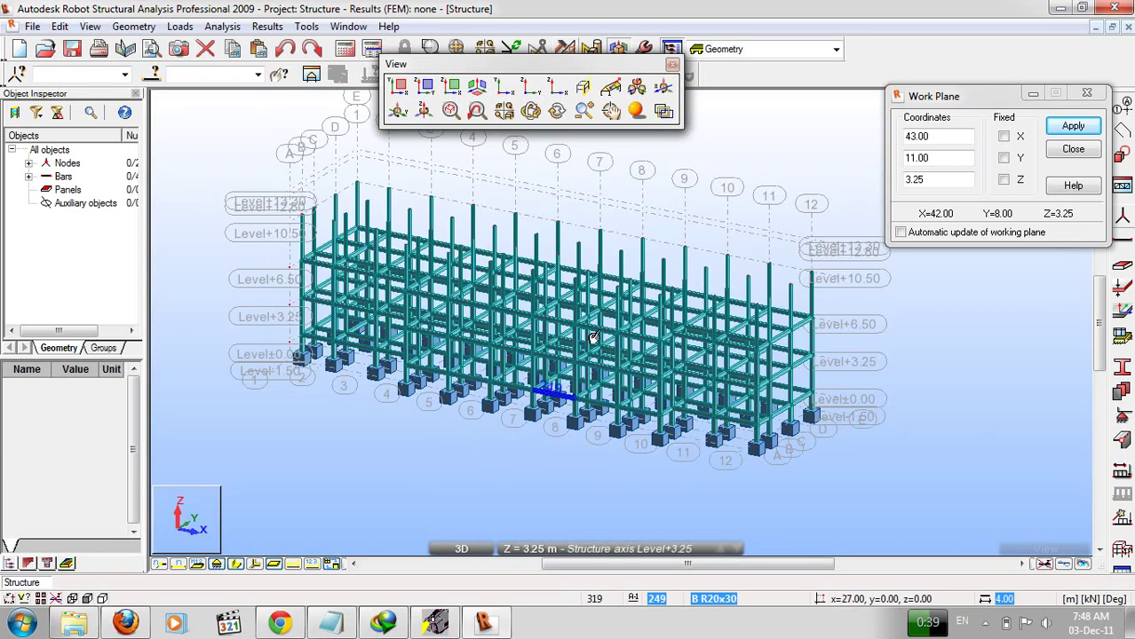
scroll(588, 382, up, 5)
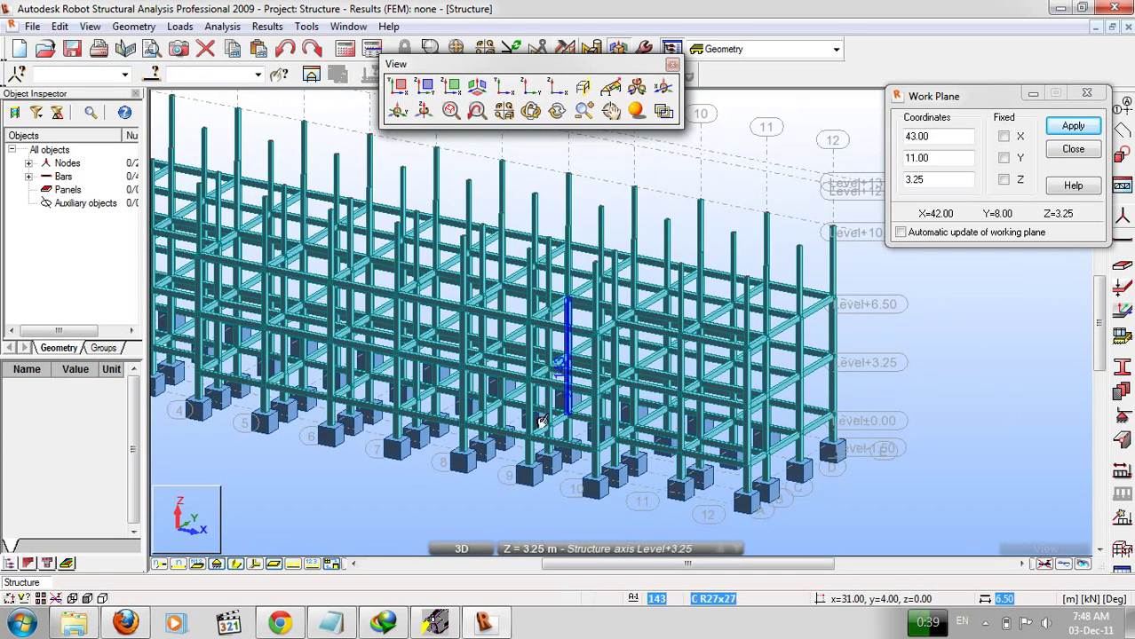
scroll(568, 390, down, 2)
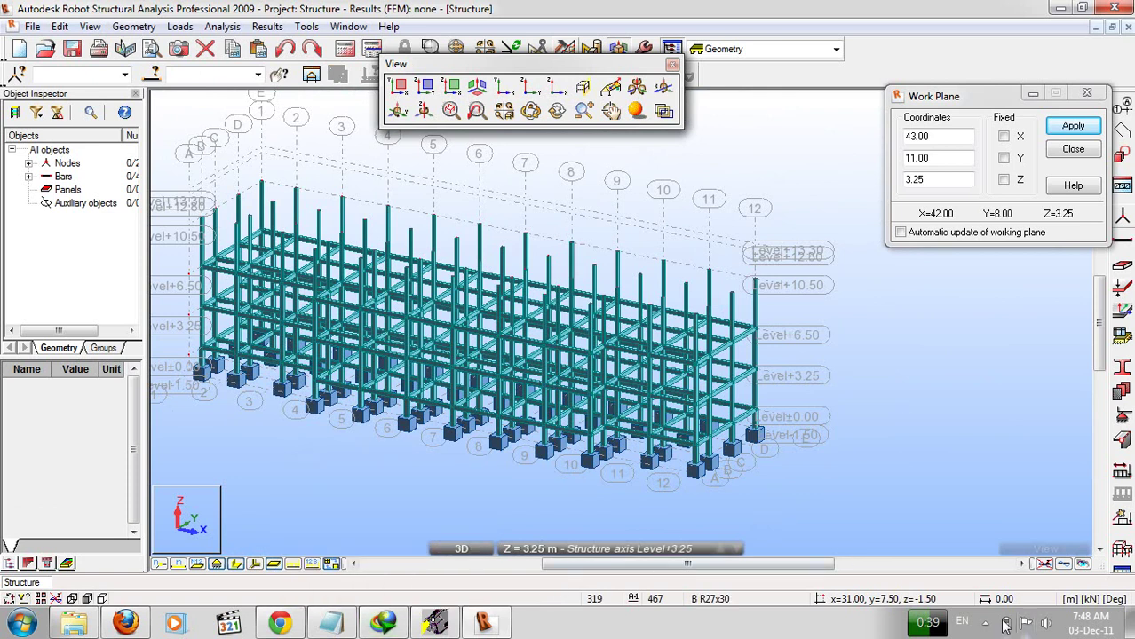
click(985, 623)
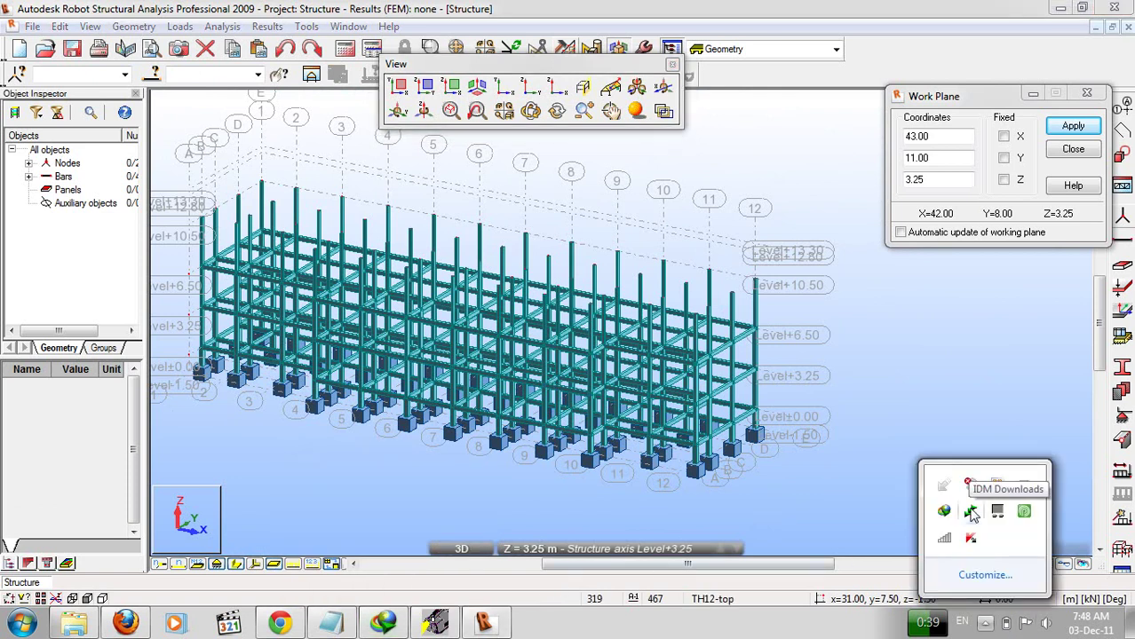
click(971, 515)
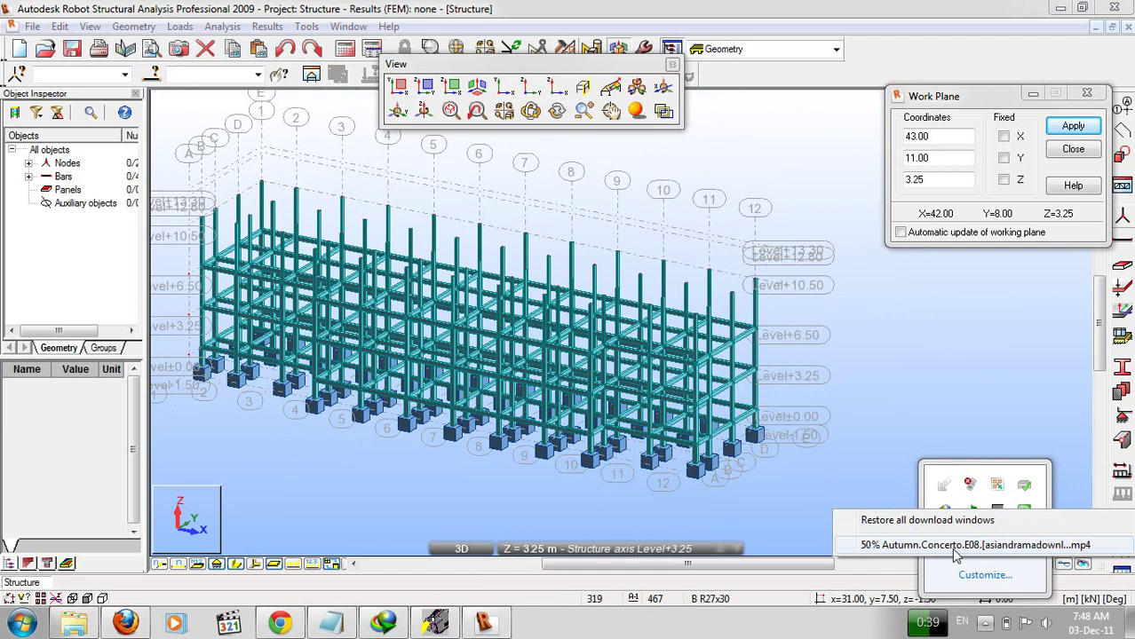
click(956, 555)
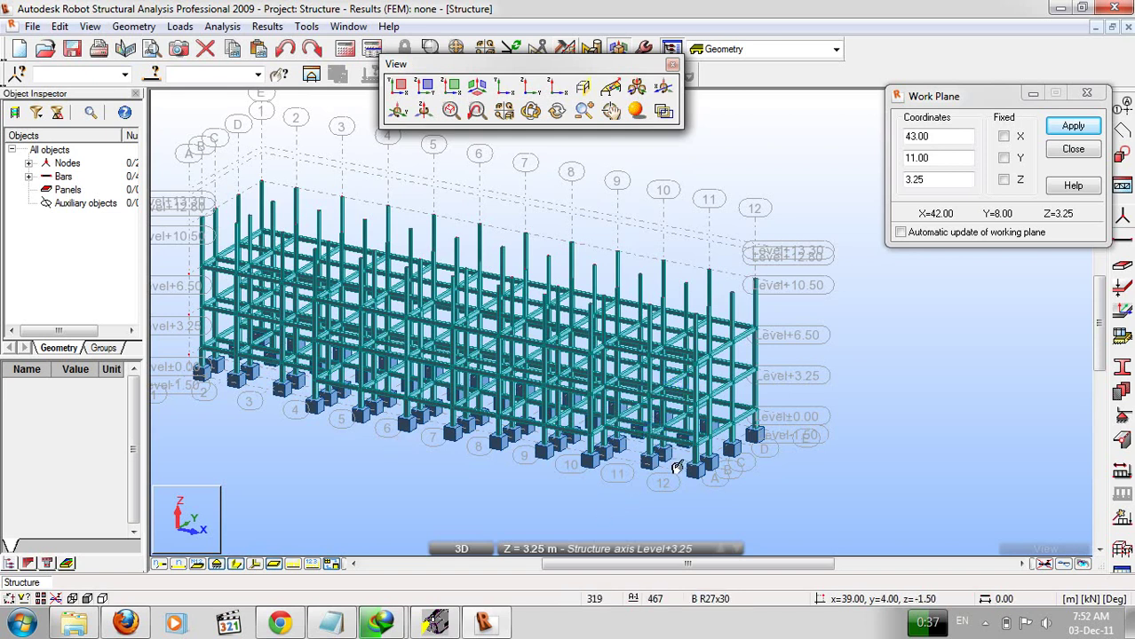
Examine the frame on axis 12 in YZ elevation and the whole structure in the XZ 3D projection.
scroll(683, 503, up, 2)
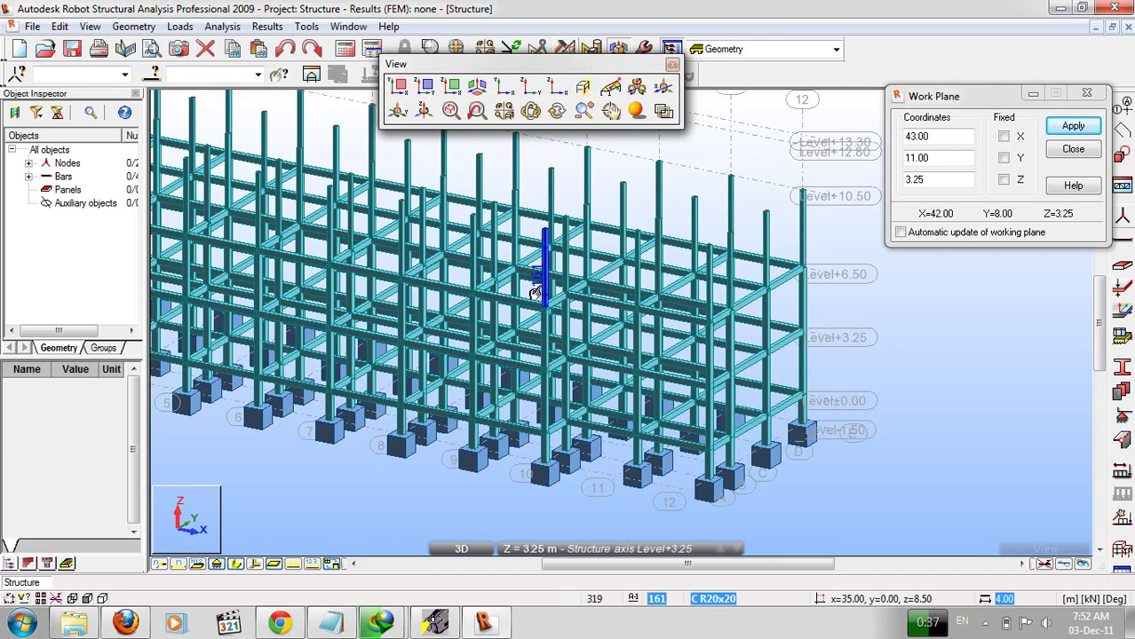
click(519, 549)
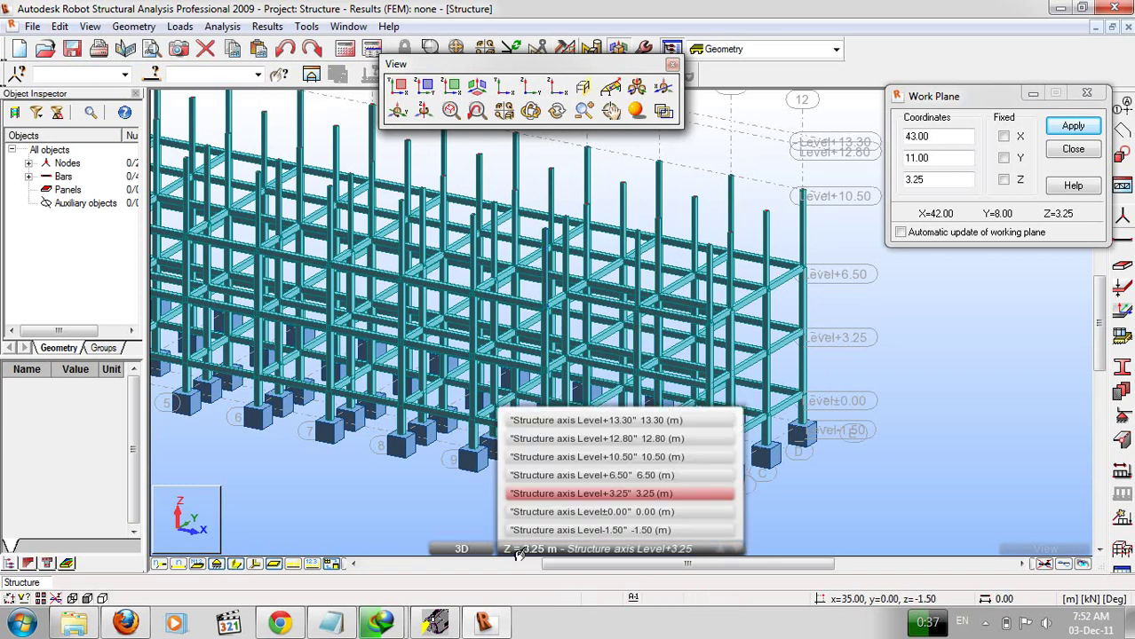
click(425, 85)
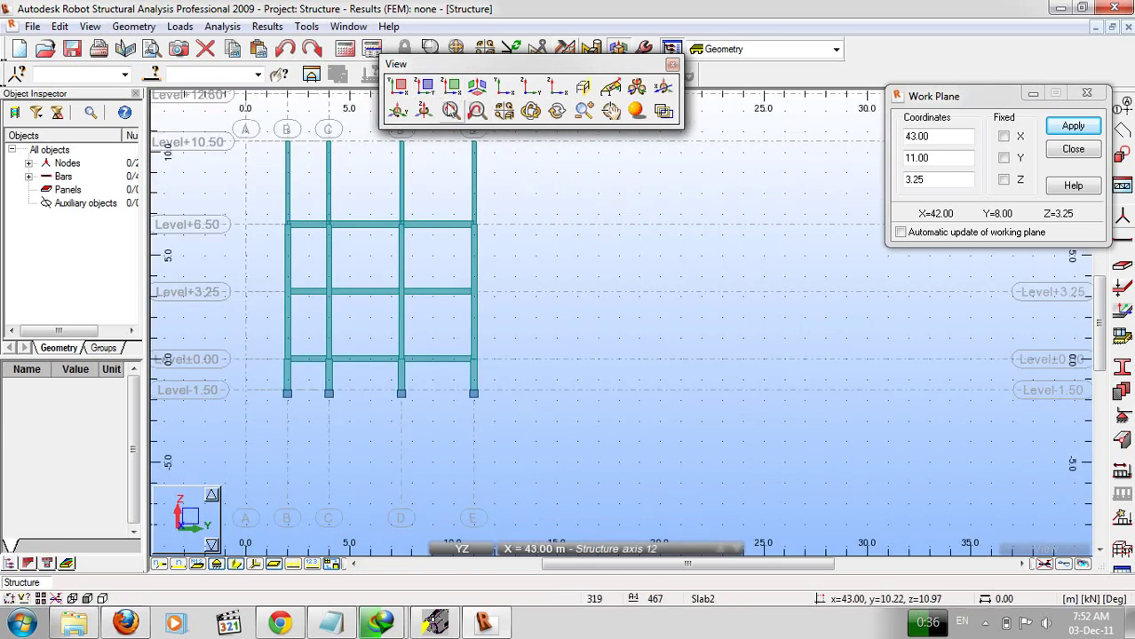
middle_drag(507, 299, 571, 266)
scroll(571, 266, down, 1)
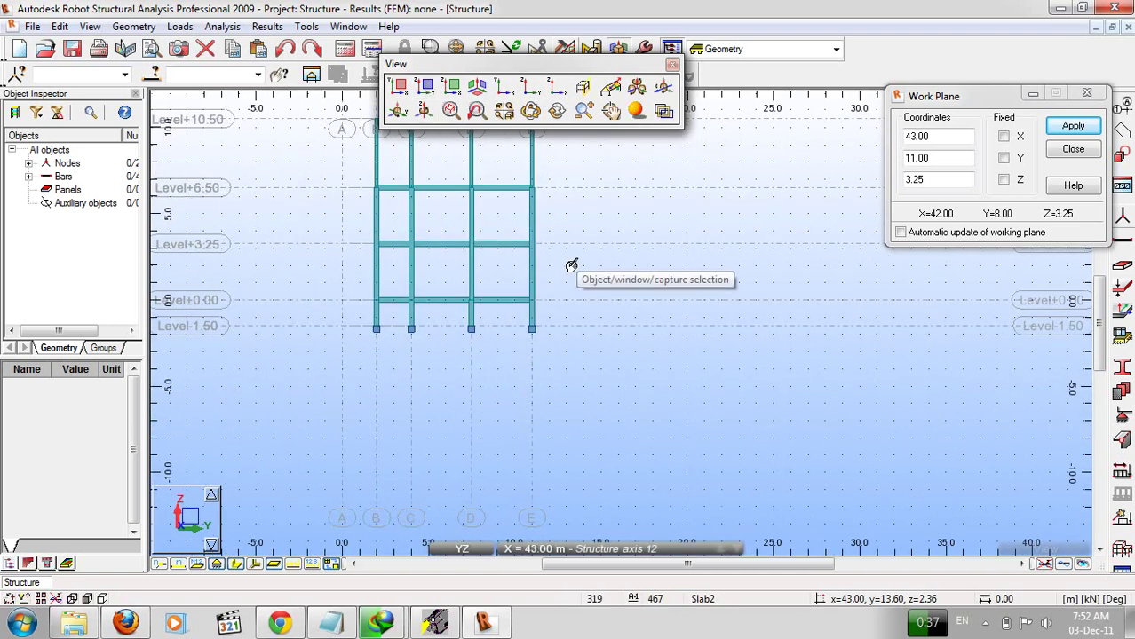
middle_drag(578, 265, 615, 386)
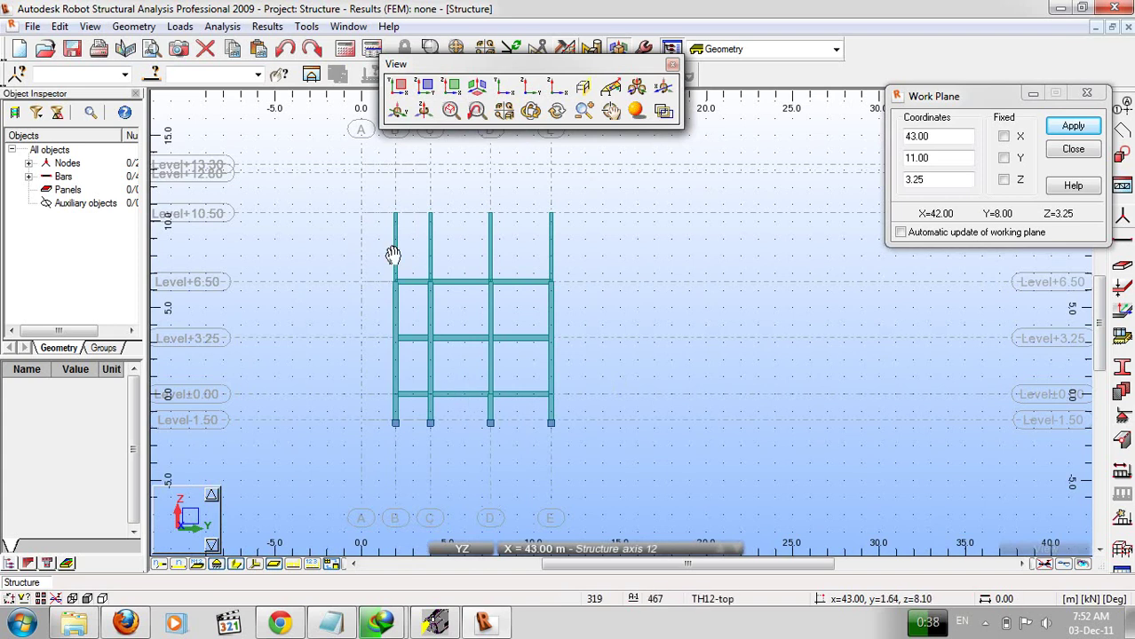
middle_drag(393, 256, 421, 329)
scroll(418, 339, up, 1)
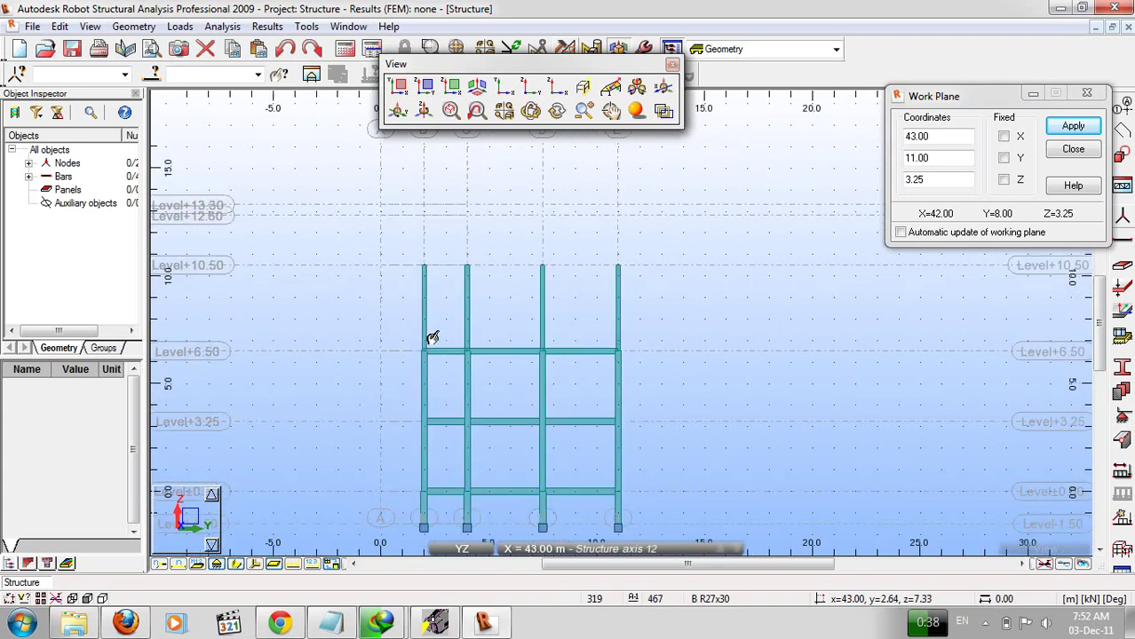
click(556, 546)
click(556, 546)
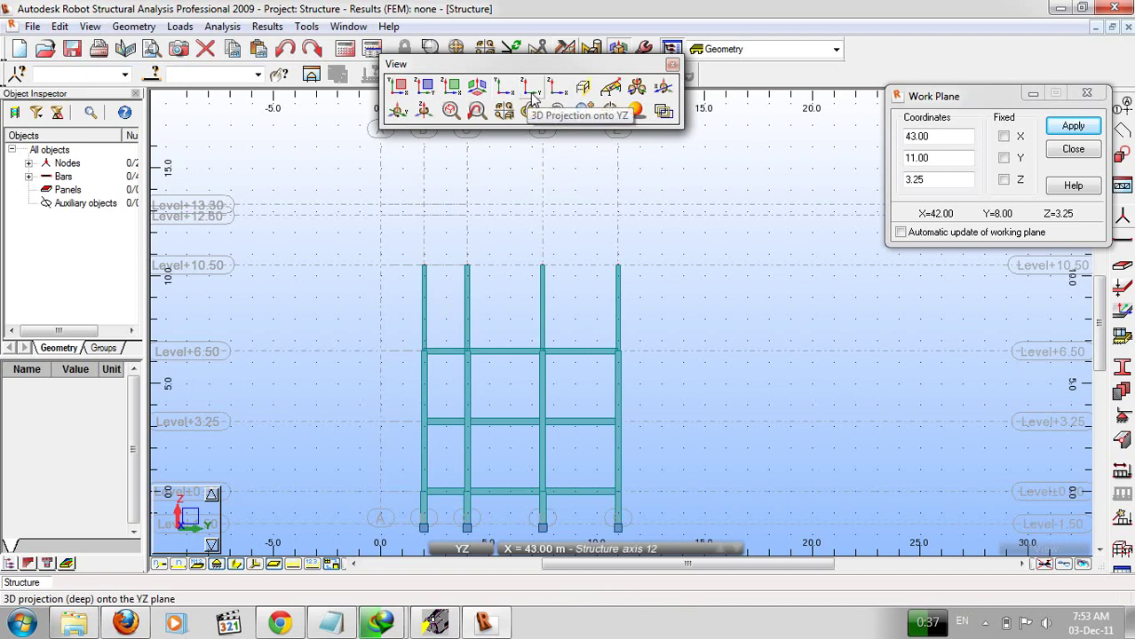
click(557, 86)
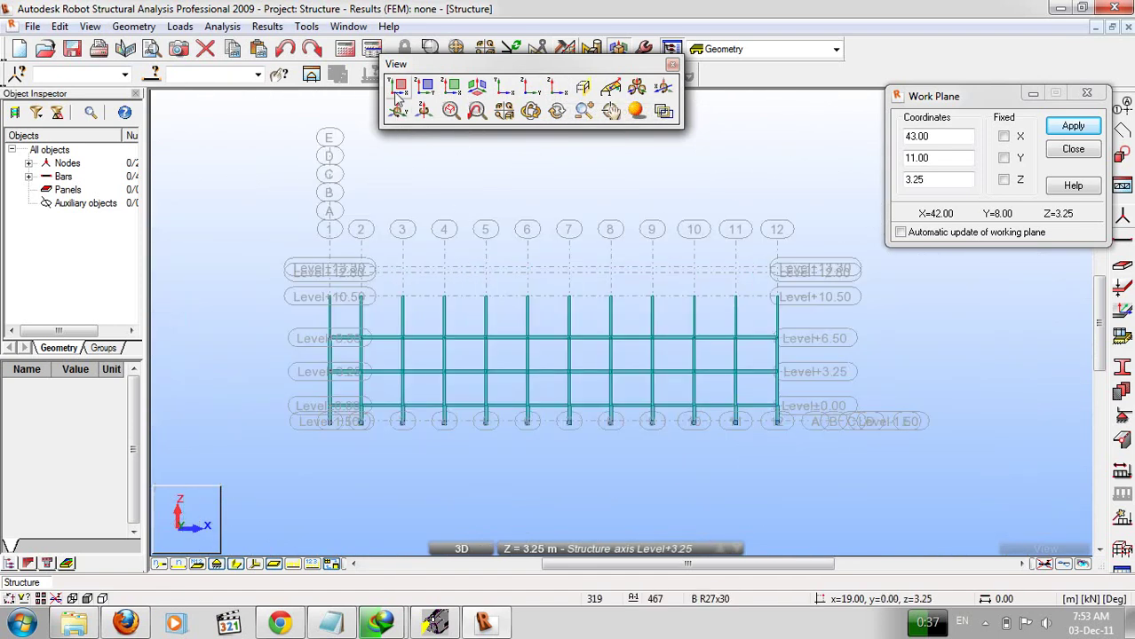
Delete the columns above level 6.50 in the XZ elevation at structure axis A.
click(427, 86)
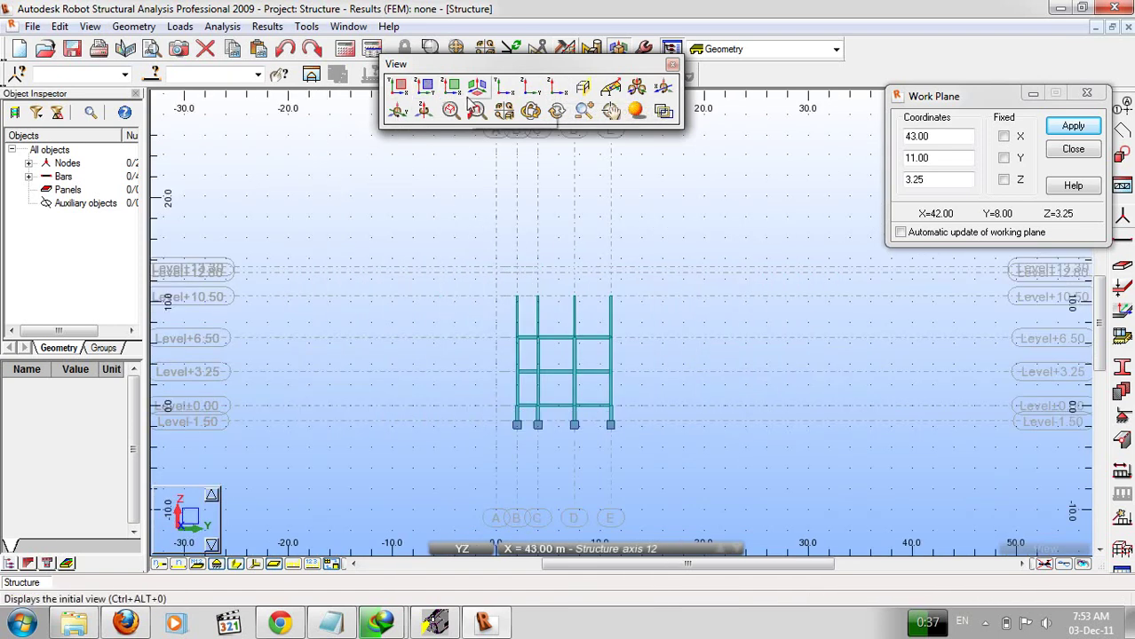
click(452, 87)
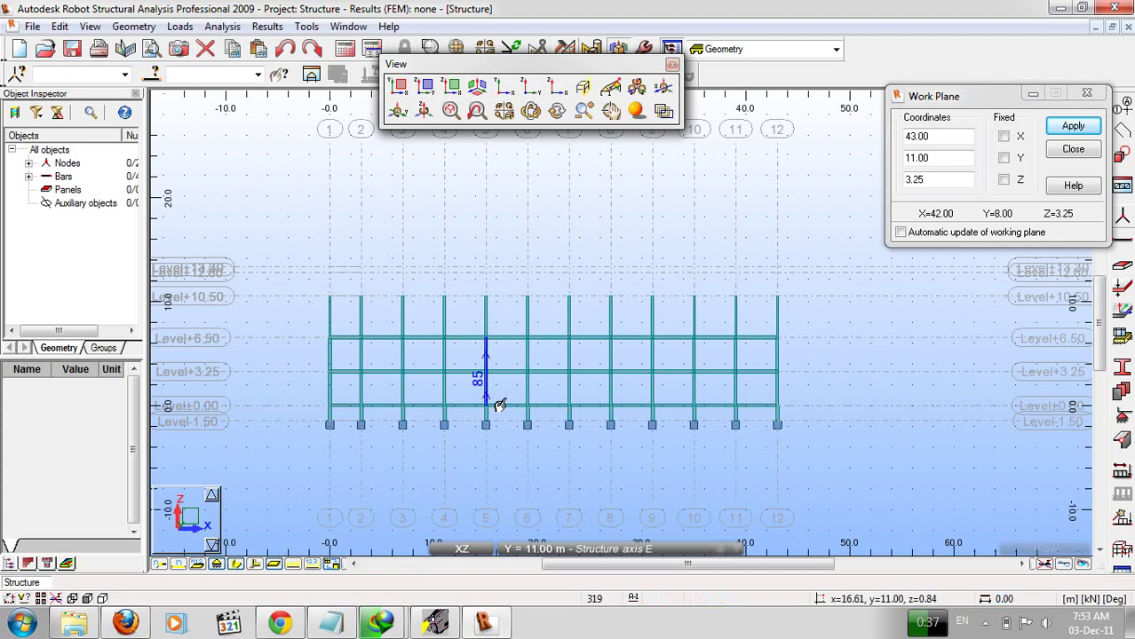
click(548, 550)
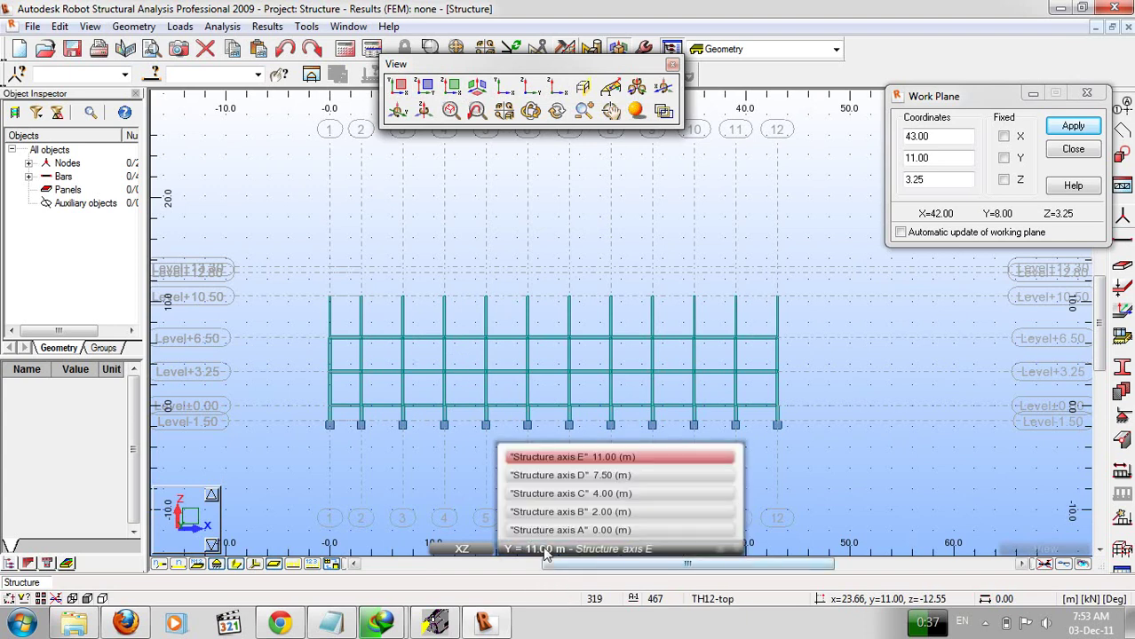
click(560, 530)
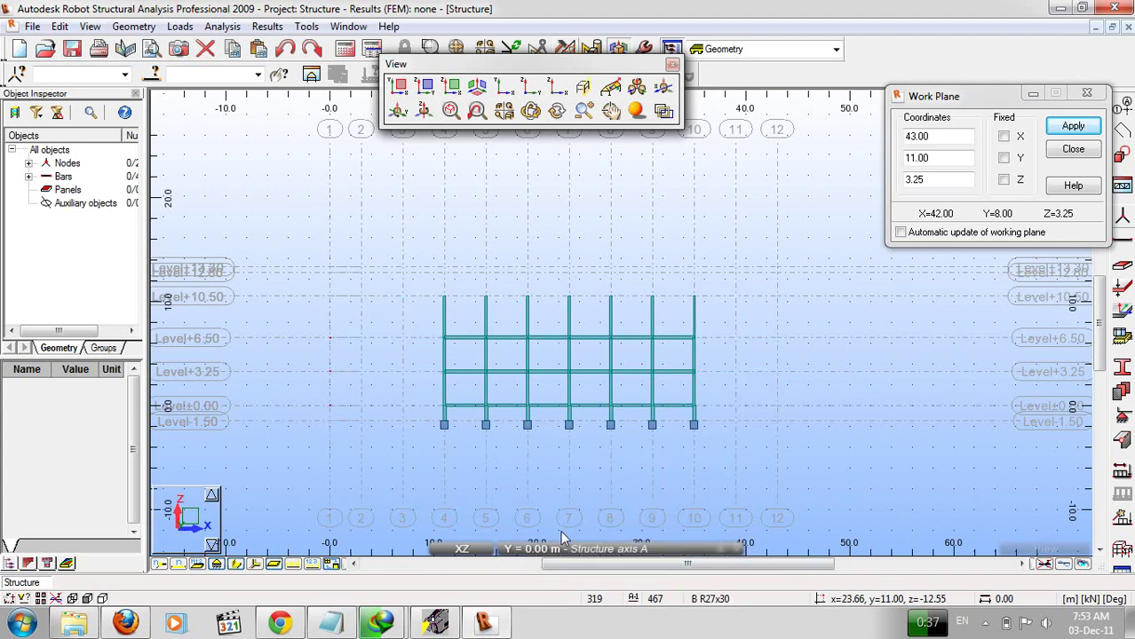
drag(421, 280, 750, 335)
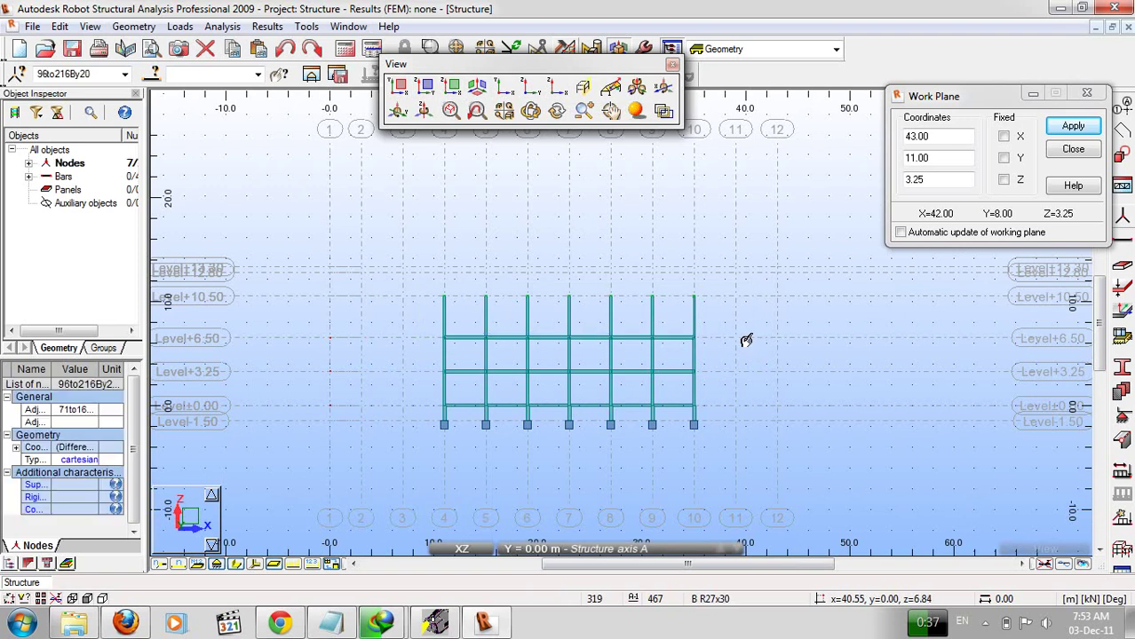
drag(362, 278, 778, 330)
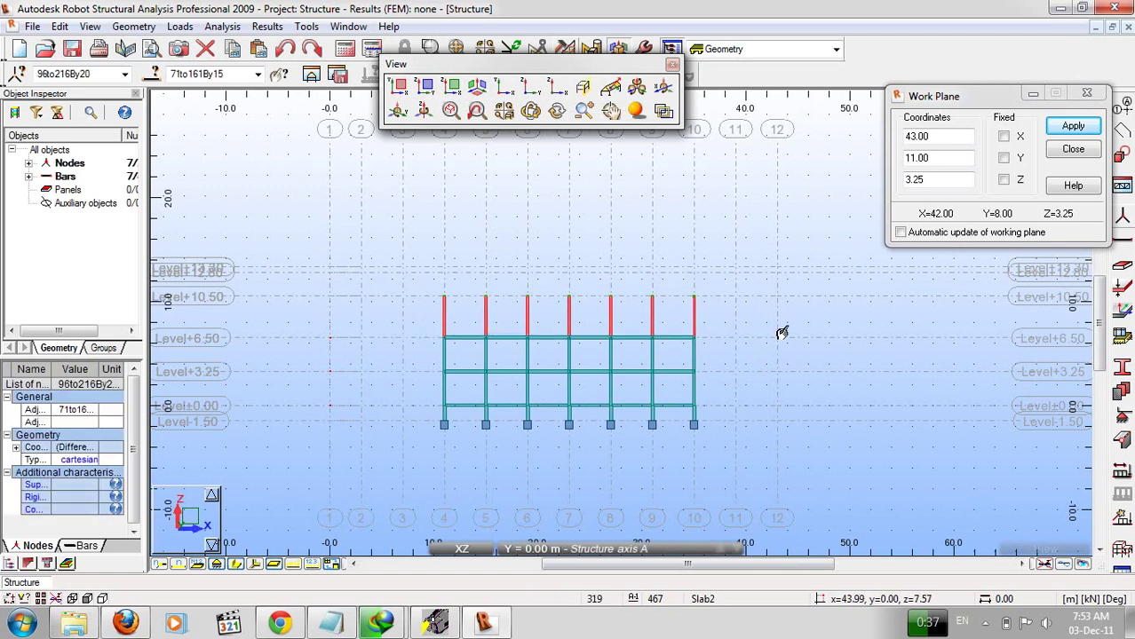
key(Delete)
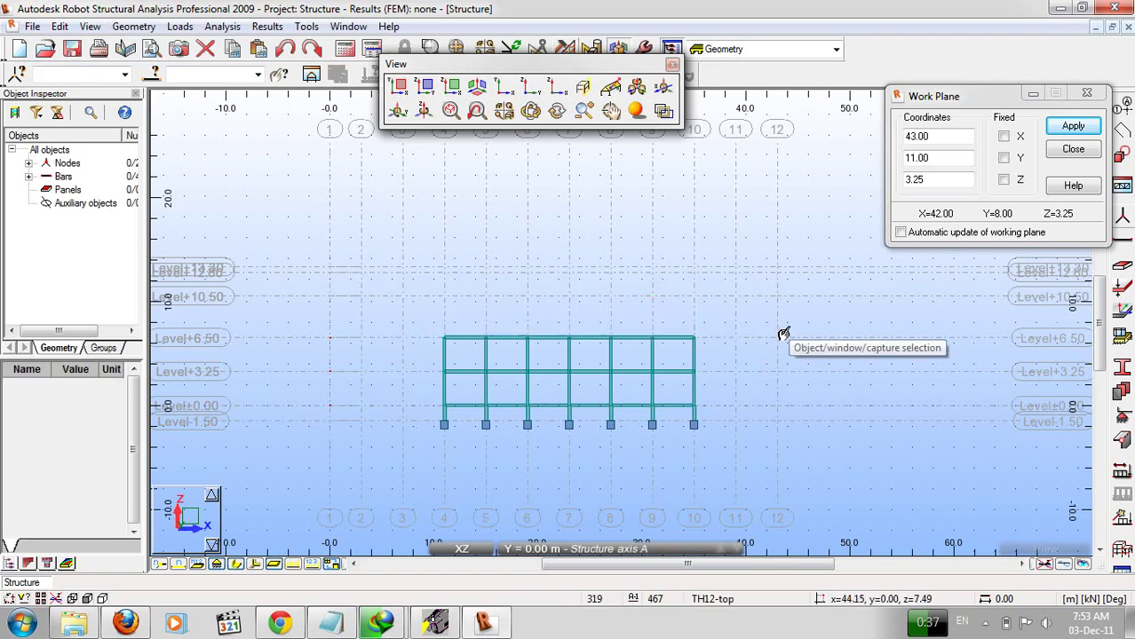
middle_drag(673, 373, 665, 348)
scroll(665, 348, up, 1)
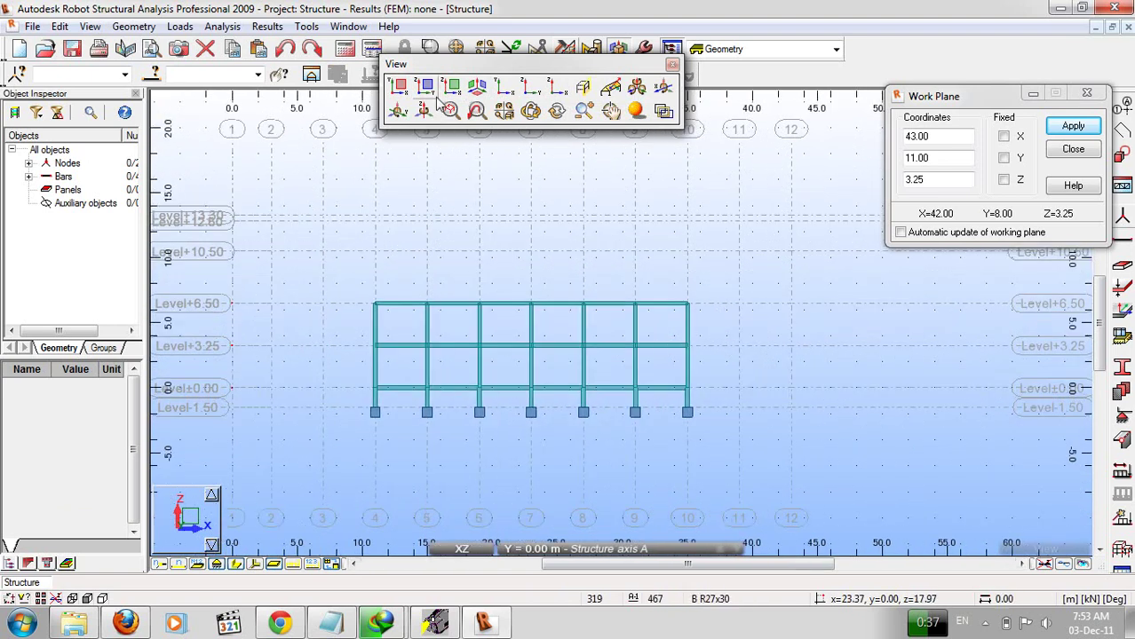
Open the structural axis definition at its Z-direction levels.
click(477, 87)
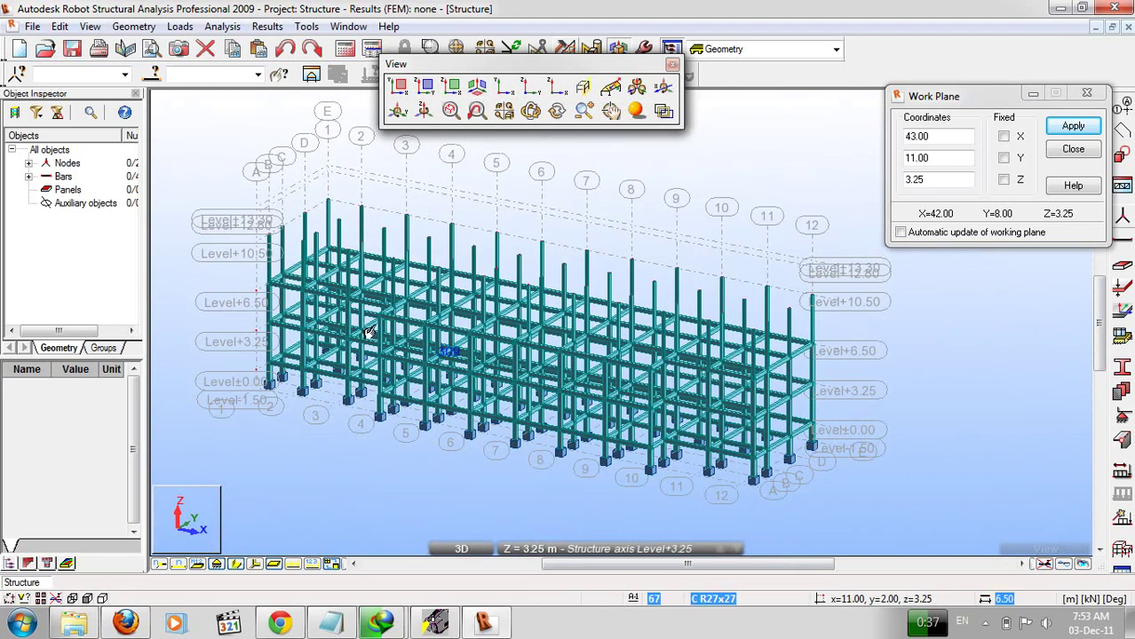
scroll(366, 329, up, 2)
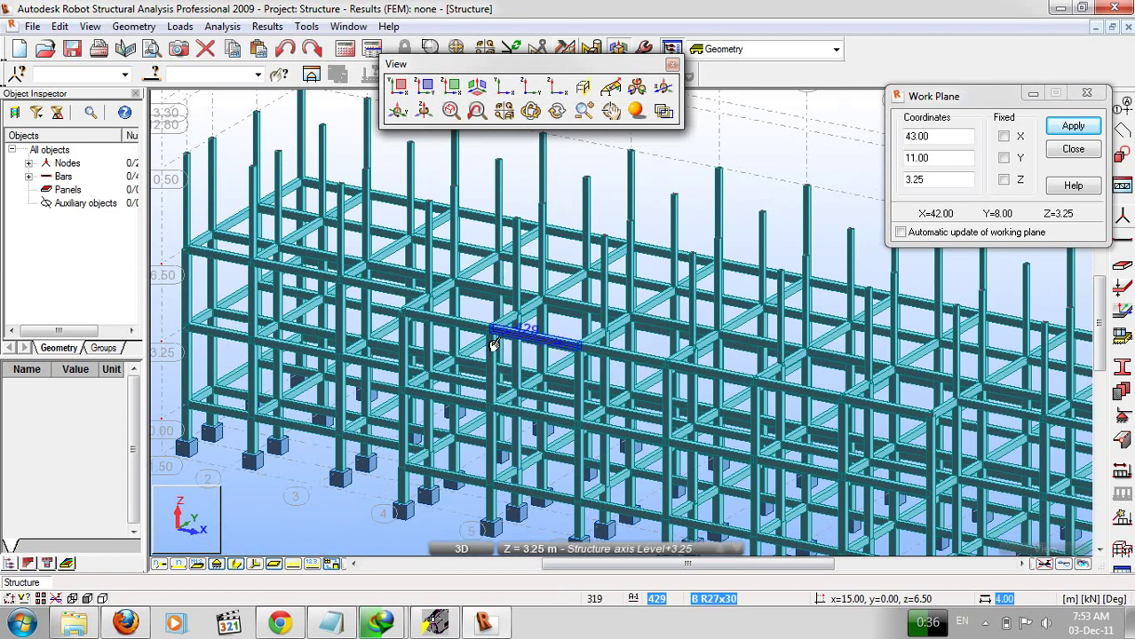
scroll(501, 347, down, 3)
click(1121, 110)
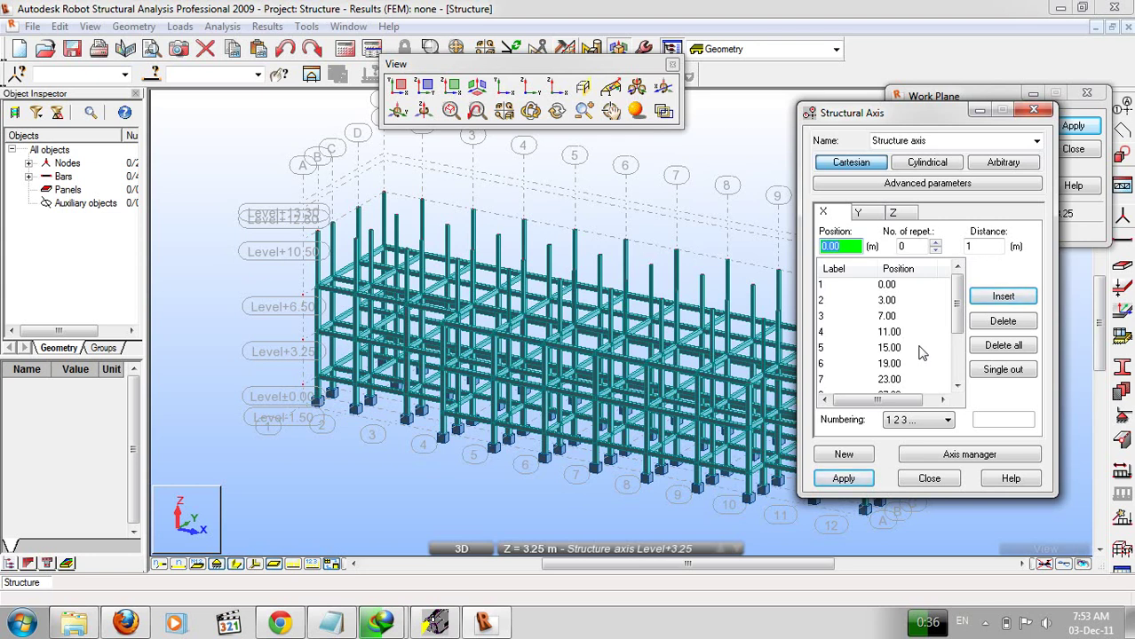
click(894, 213)
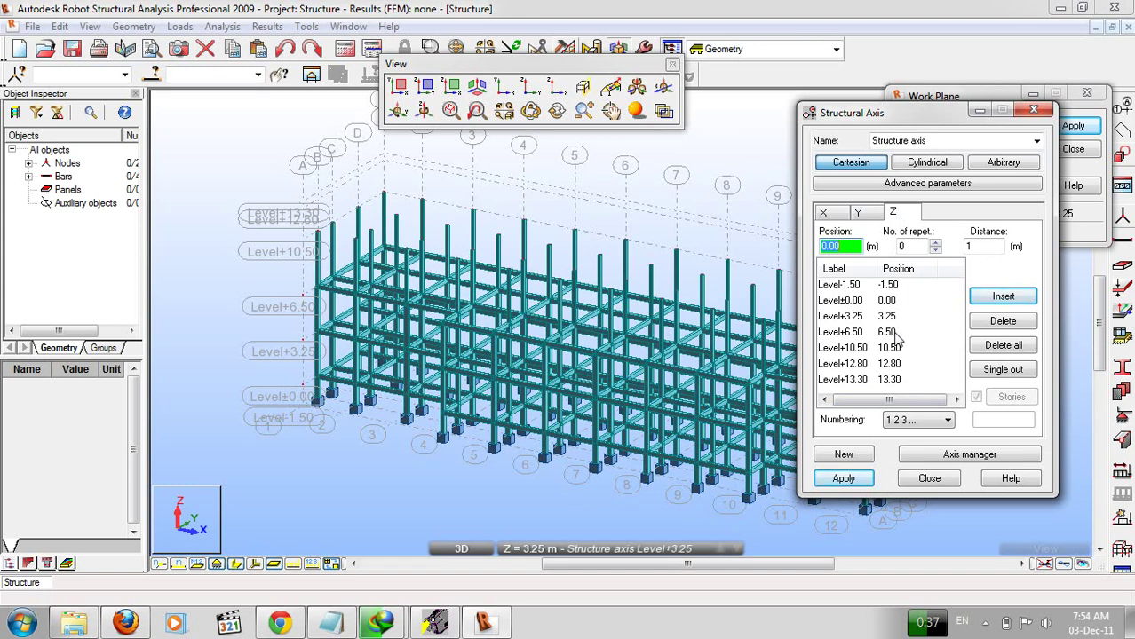
click(886, 338)
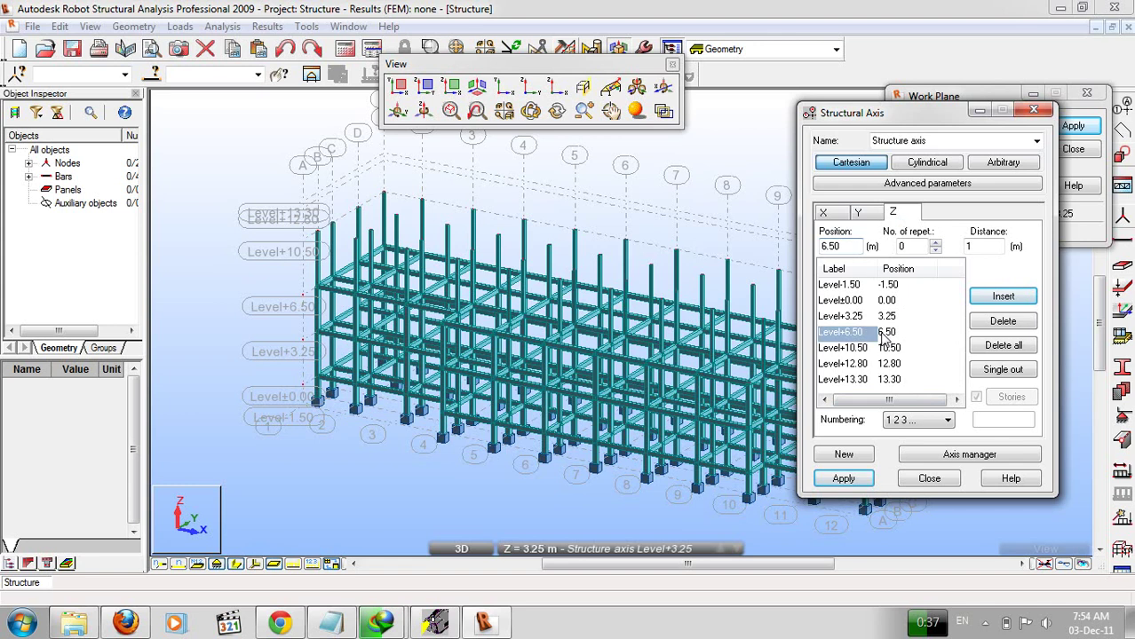
double_click(859, 246)
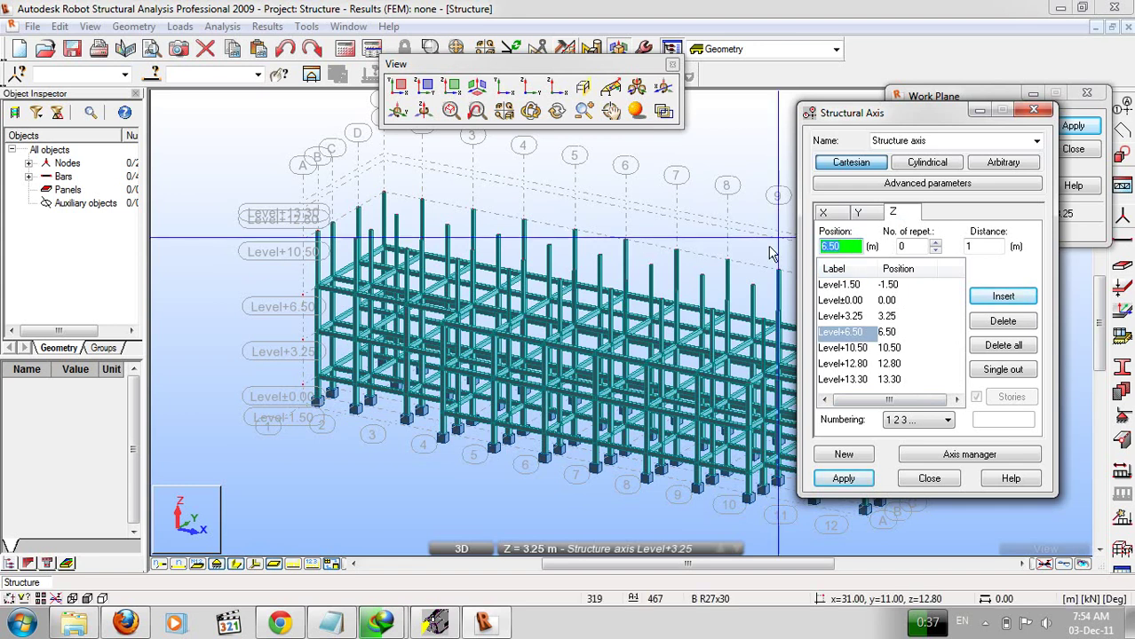
text(0.9)
click(1021, 300)
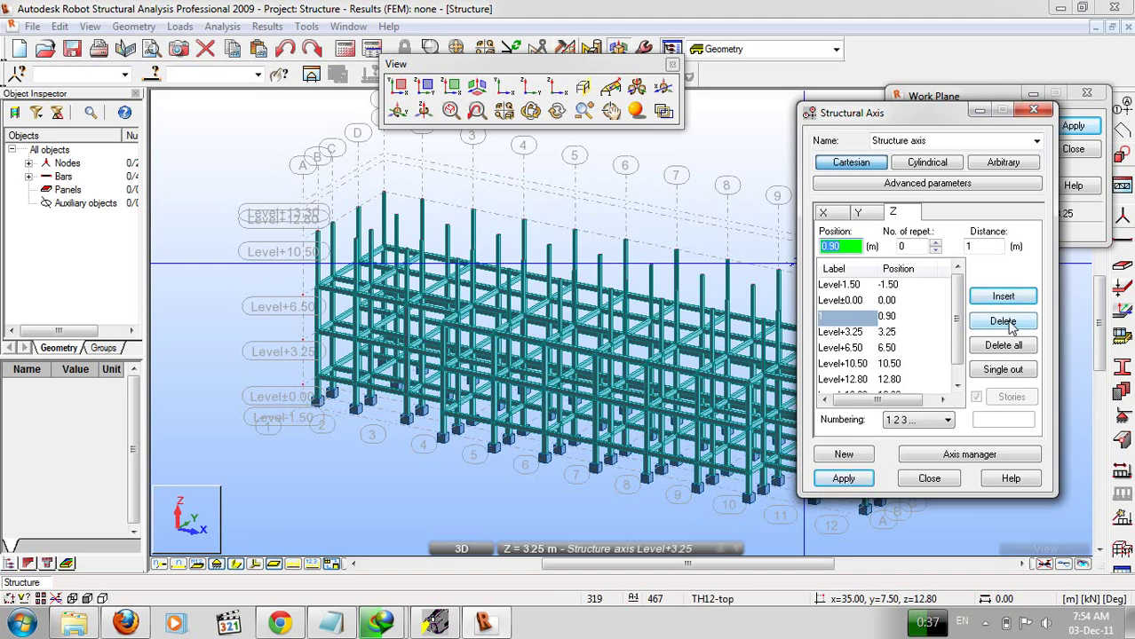
click(1009, 325)
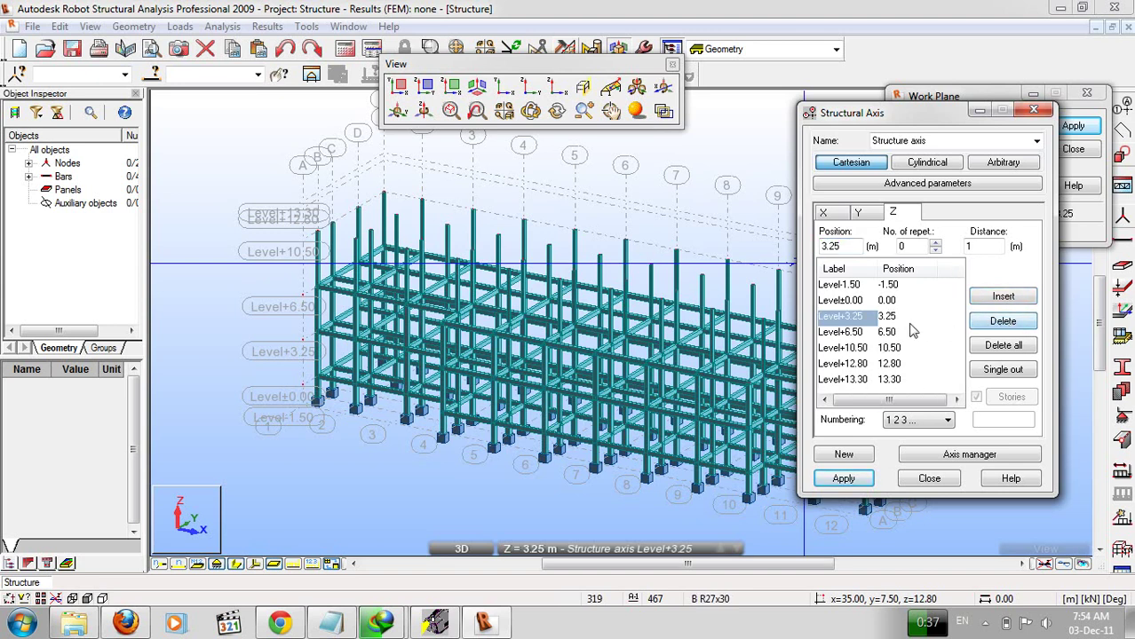
Insert a Z-direction structural axis at 7.40 m and apply it to the model.
click(879, 333)
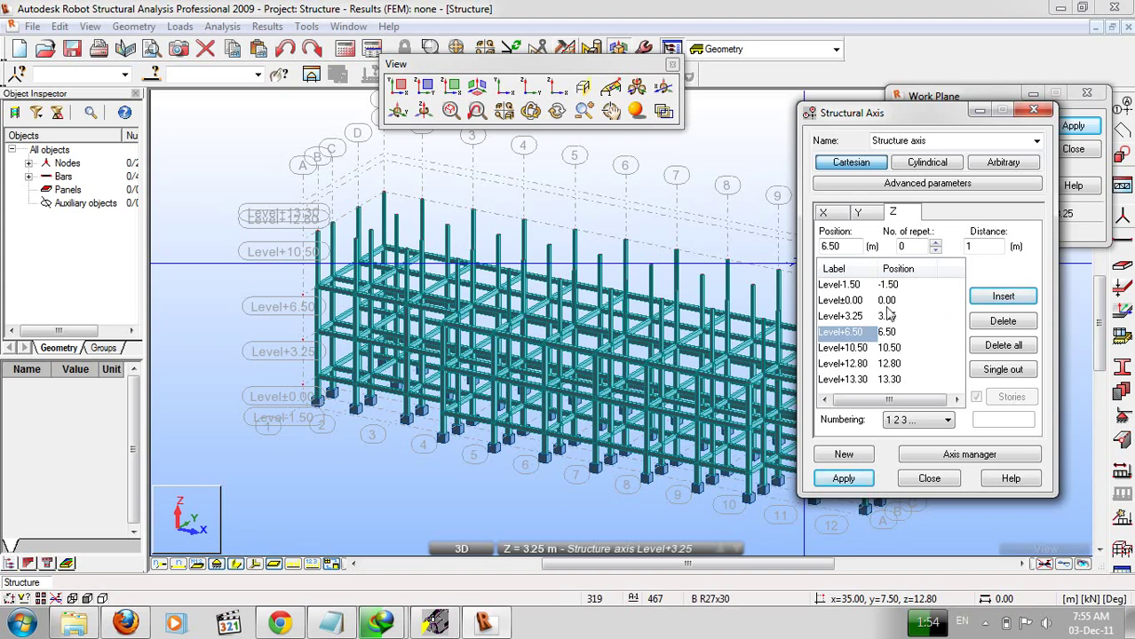
double_click(833, 247)
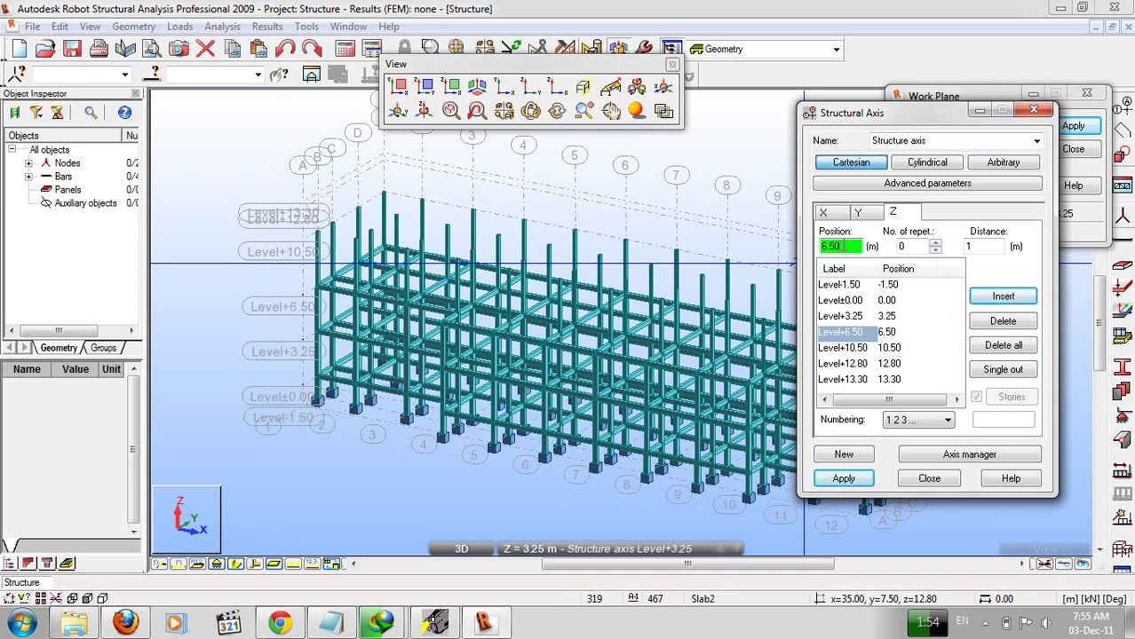
text(7.4)
click(1003, 297)
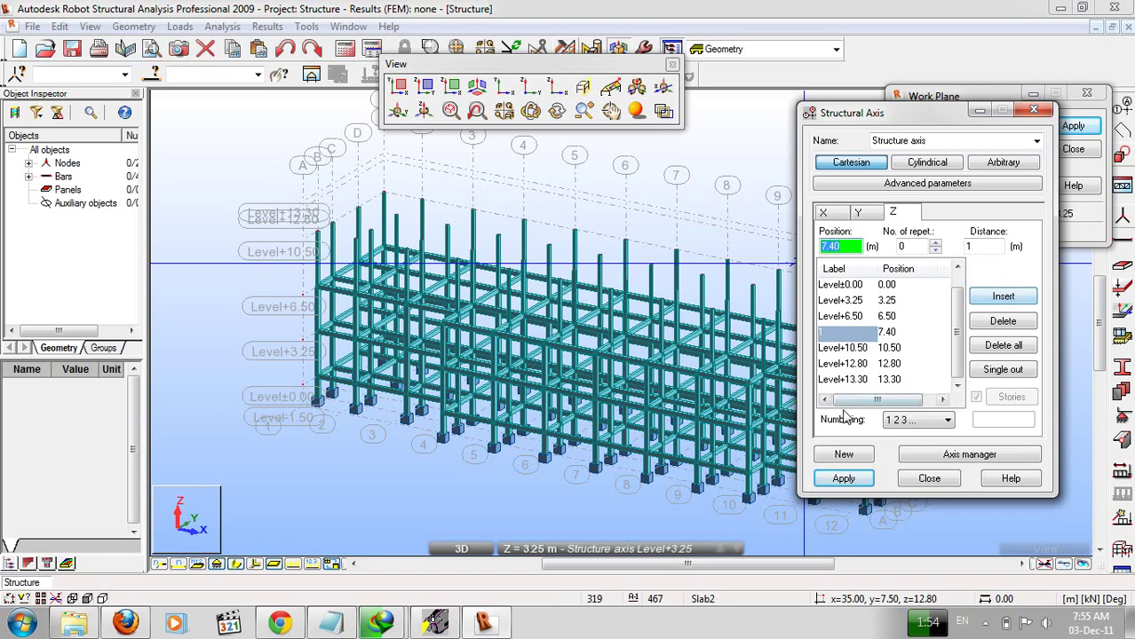
click(844, 480)
click(929, 480)
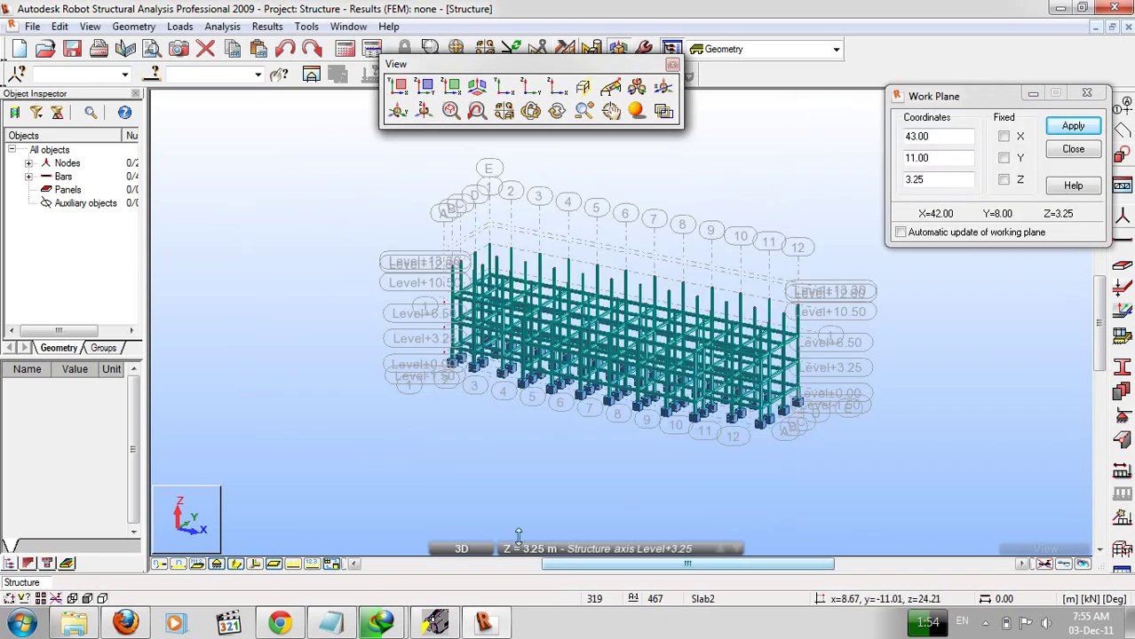
In the XZ elevation at axis A, set the new bars to type RC column with section C R27x27.
click(518, 540)
scroll(720, 458, up, 2)
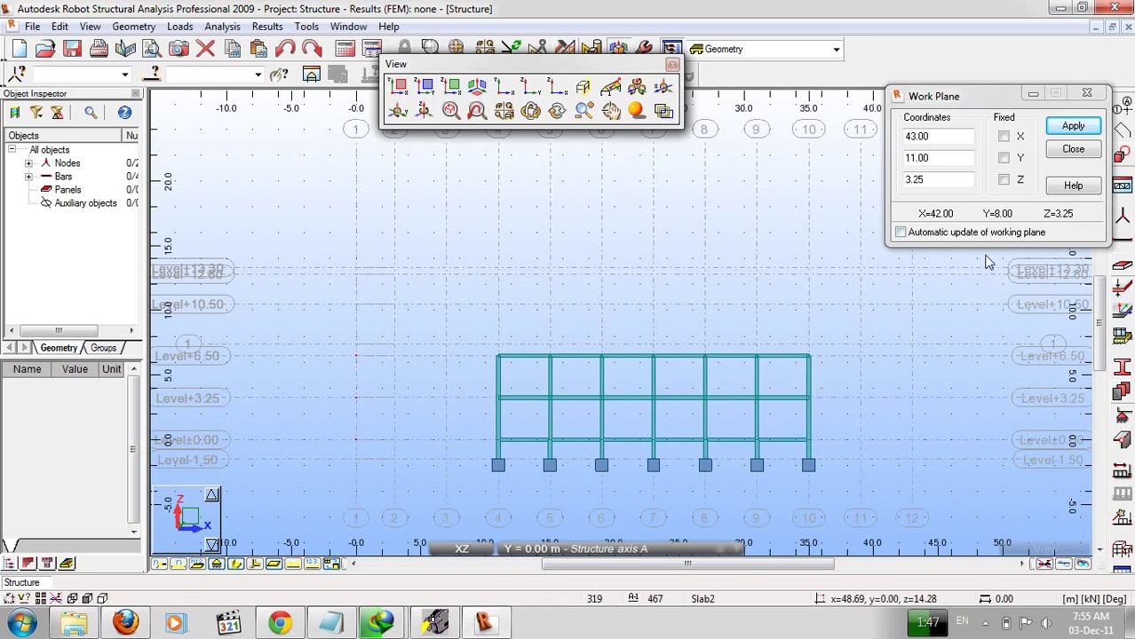
click(1073, 150)
click(1121, 240)
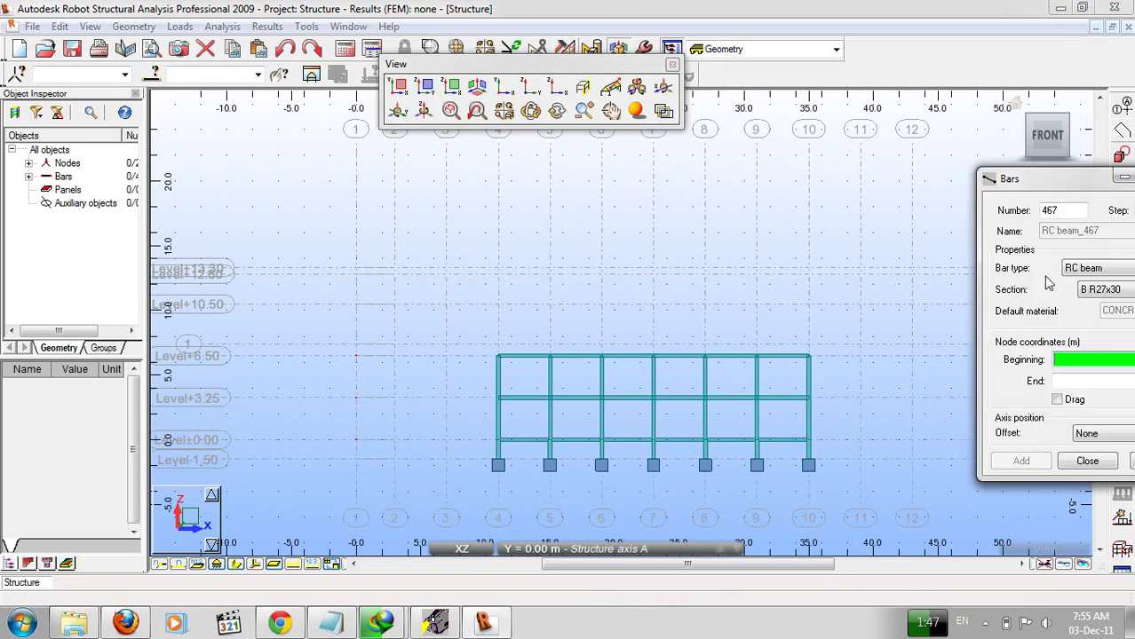
click(1098, 270)
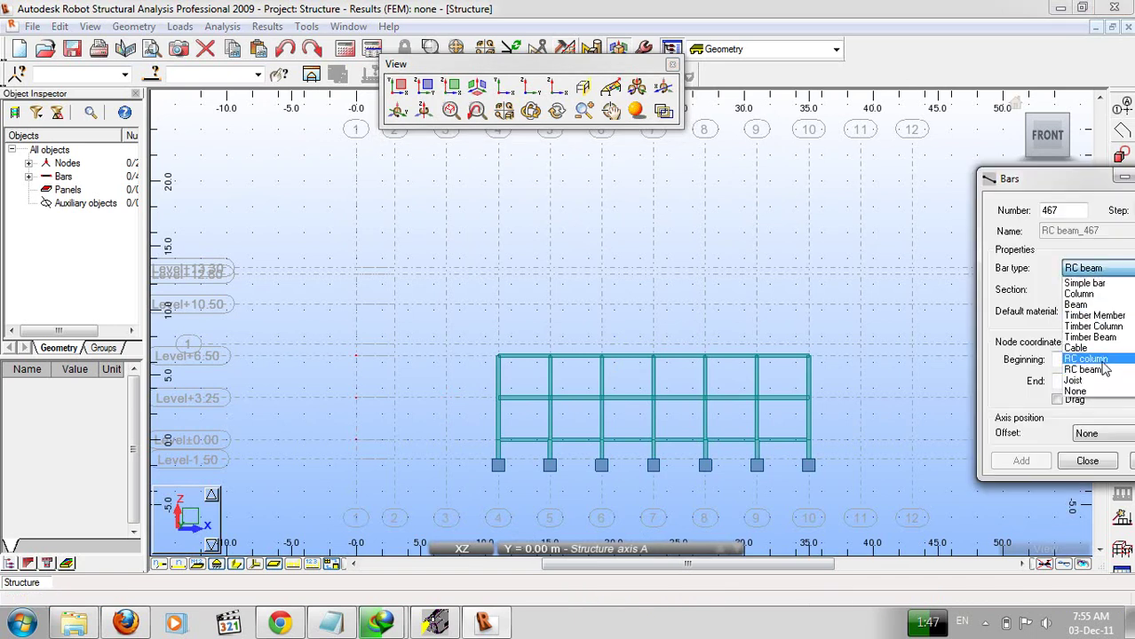
click(1087, 358)
click(1097, 293)
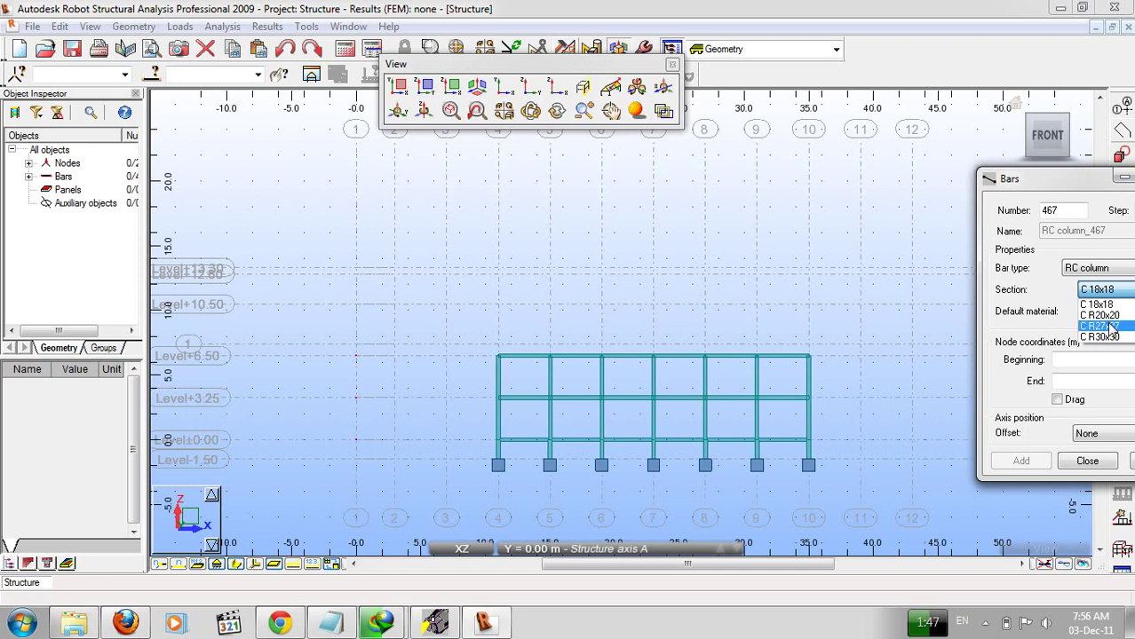
click(1101, 327)
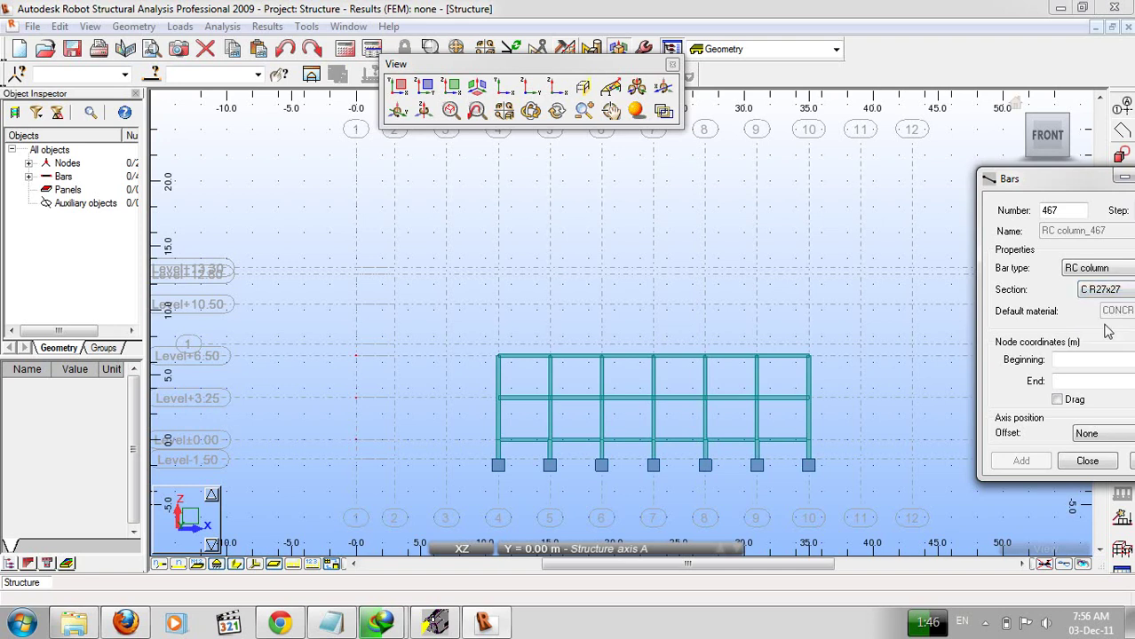
Draw short columns from level 6.50 to 7.40 at gridlines 4 to 10 on axis A.
click(808, 356)
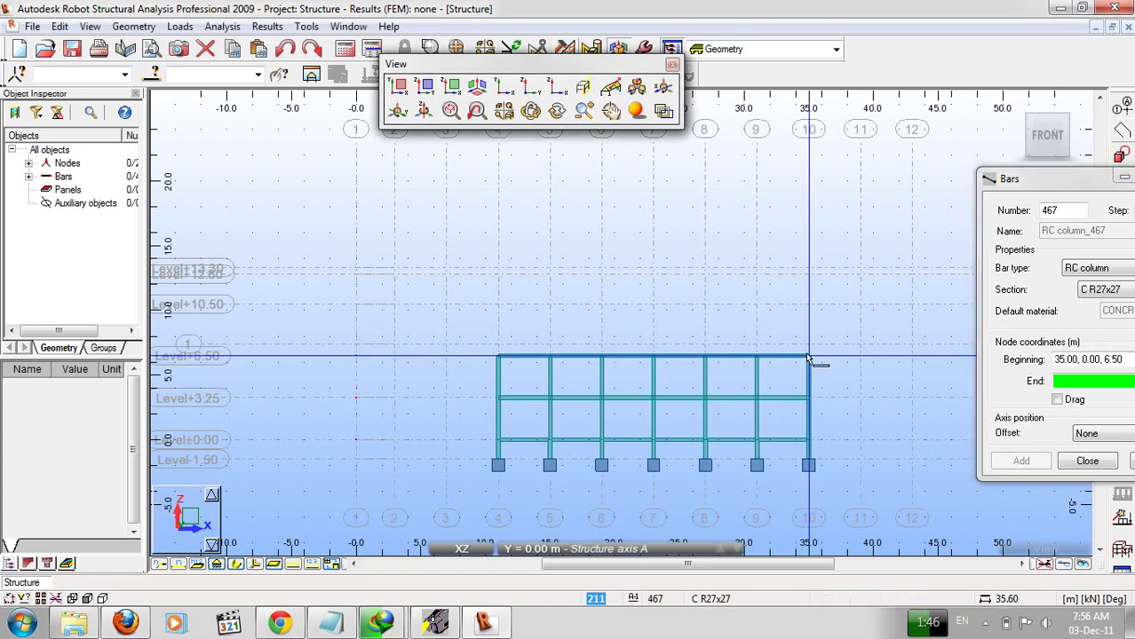
click(808, 343)
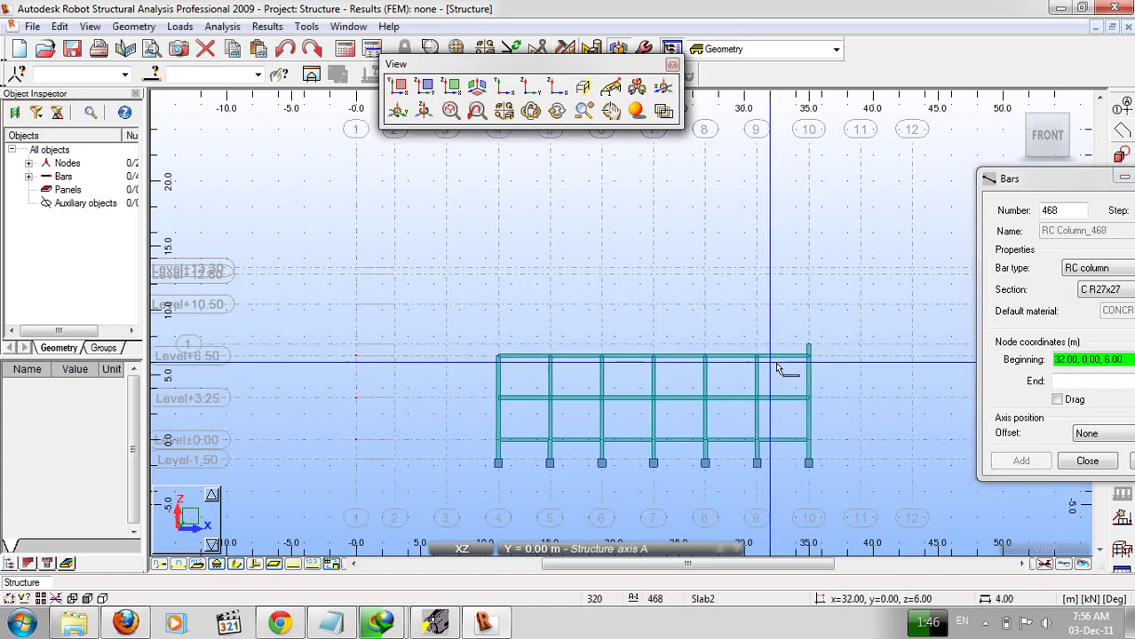
click(756, 356)
click(756, 344)
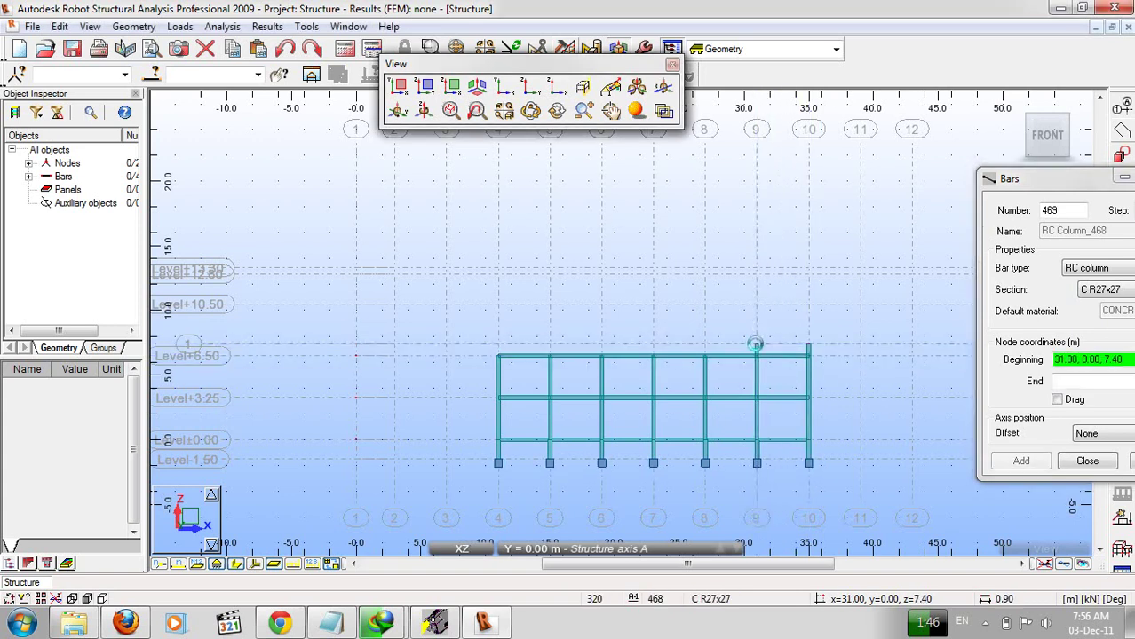
click(706, 356)
click(706, 344)
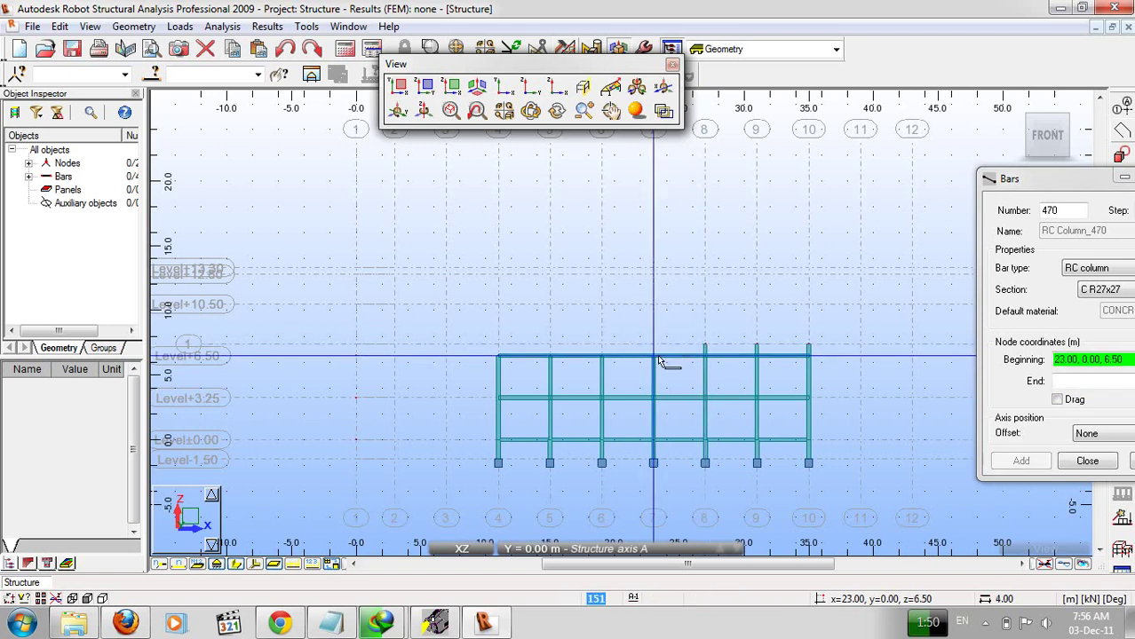
click(659, 360)
click(654, 345)
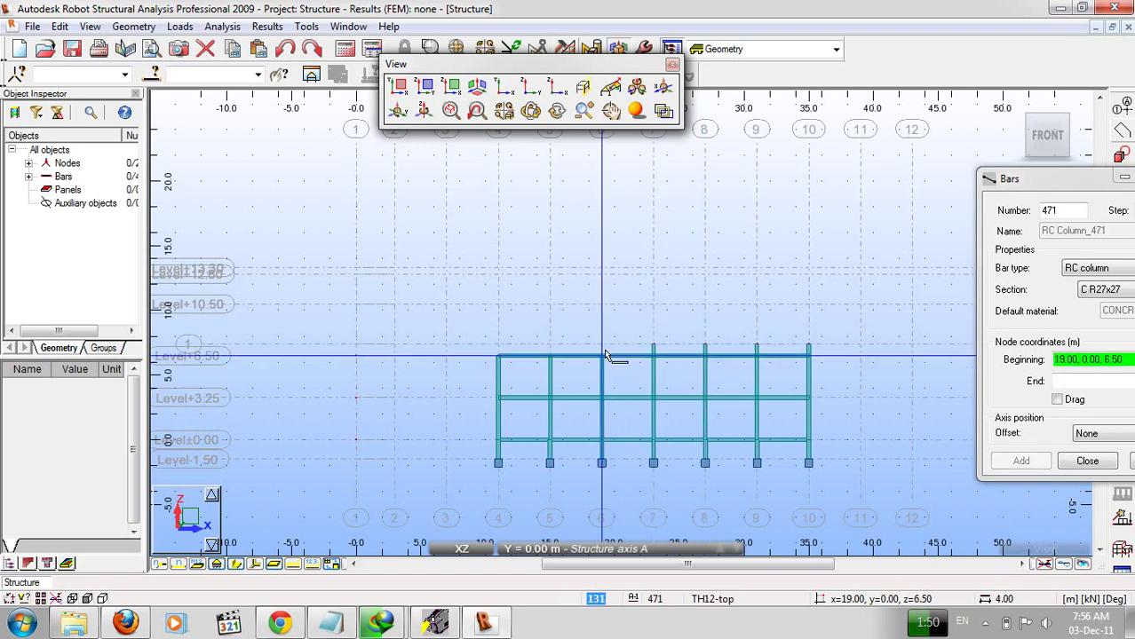
click(604, 356)
click(602, 346)
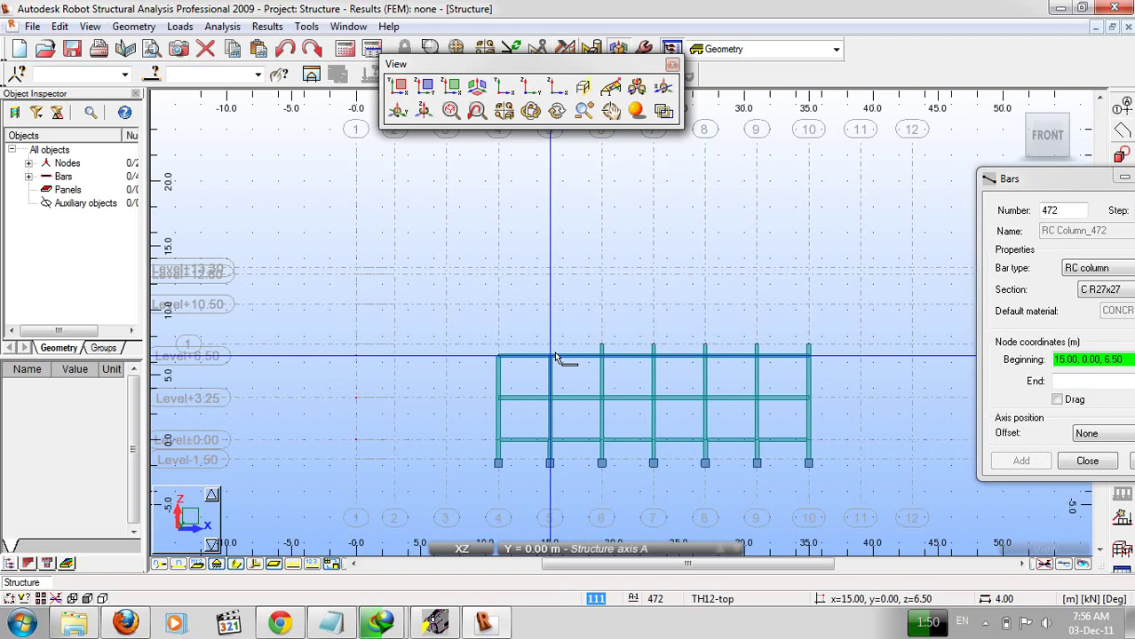
click(501, 360)
click(500, 349)
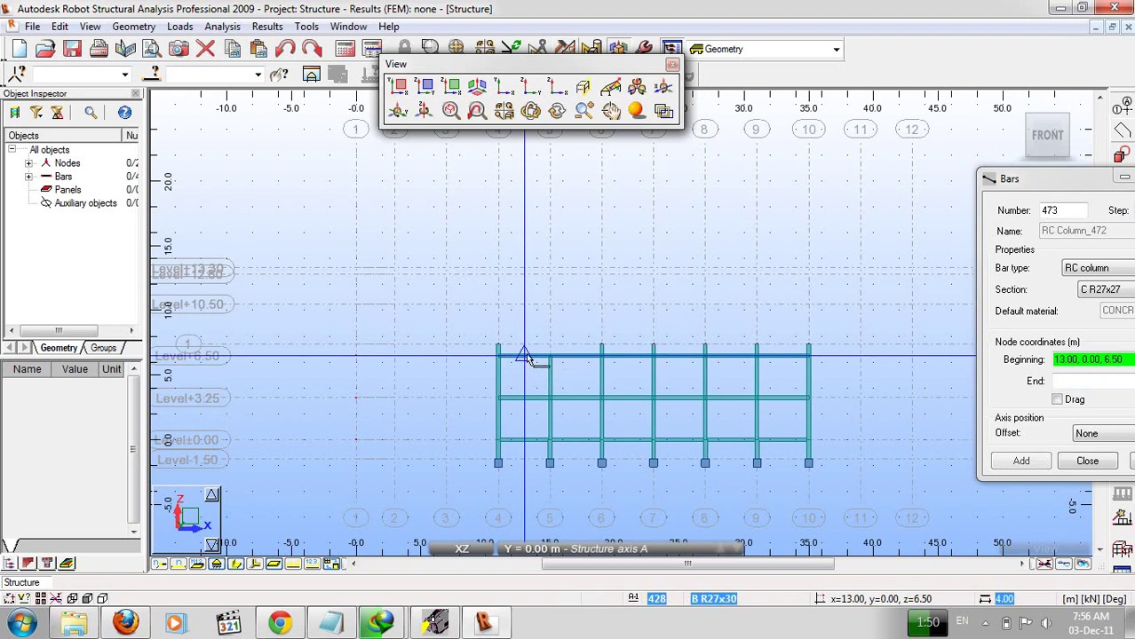
click(551, 358)
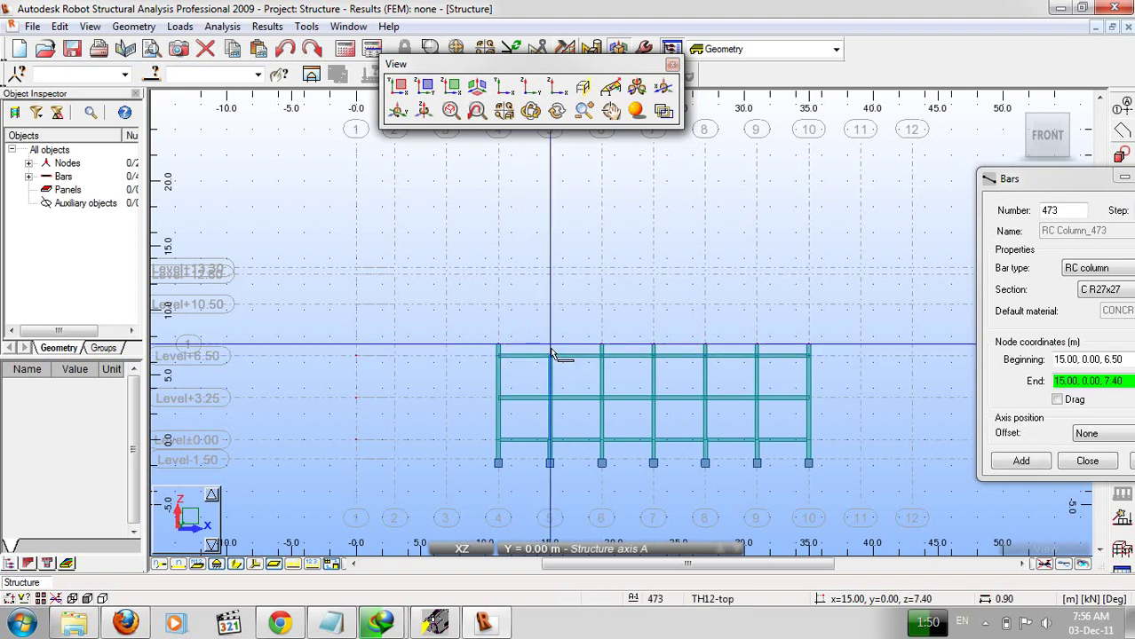
click(552, 345)
click(1087, 462)
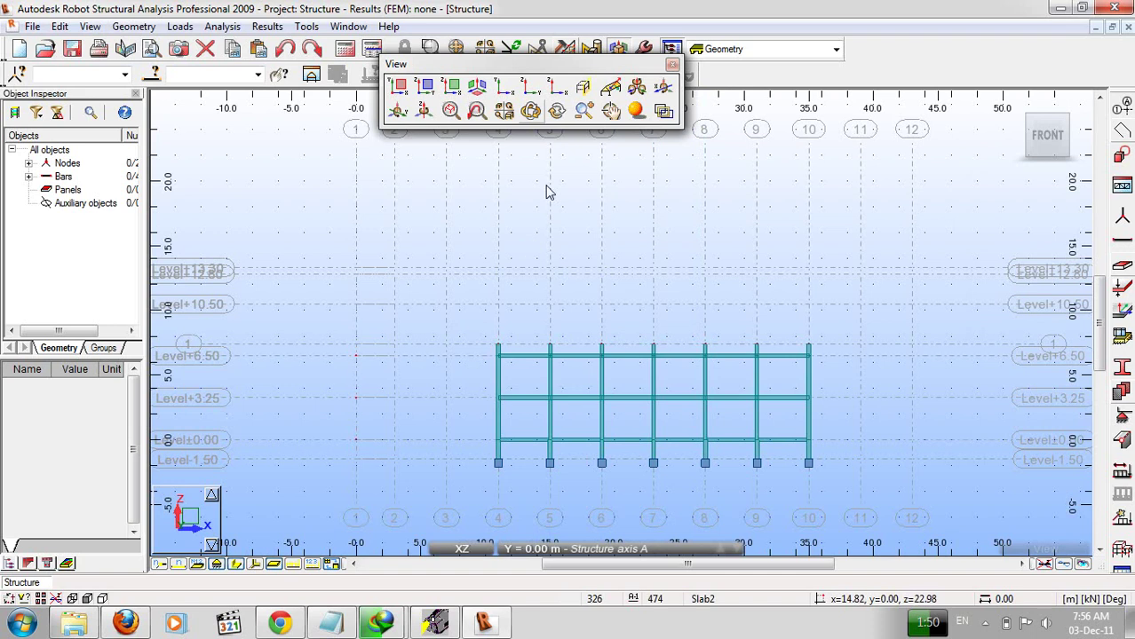
click(476, 86)
scroll(782, 432, up, 3)
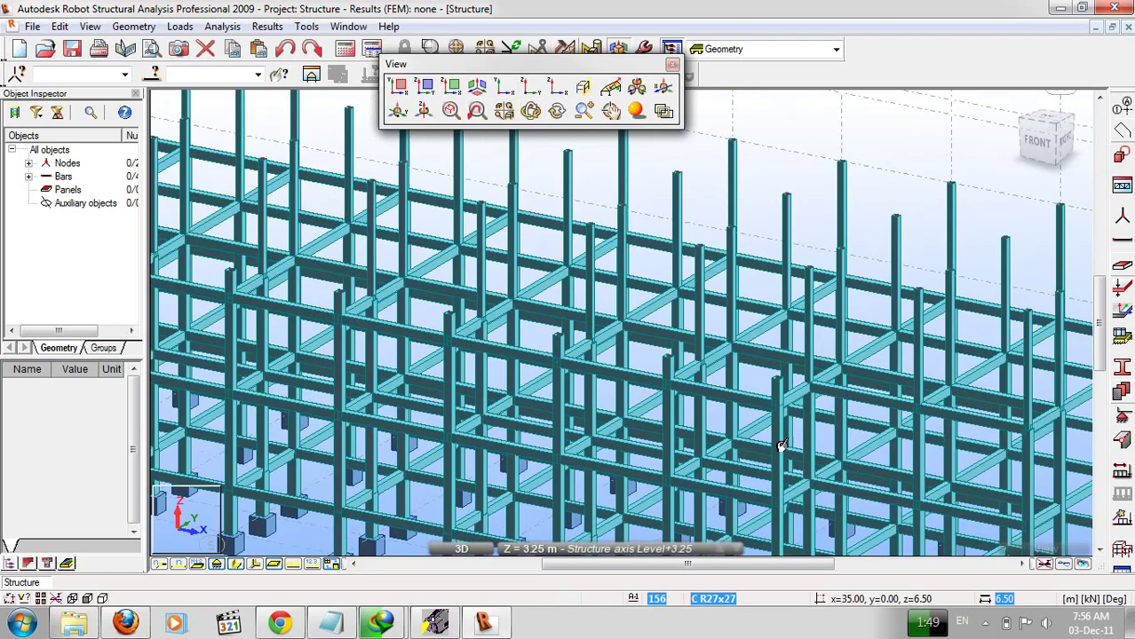
Examine the new short columns on axis A and the whole frame in 3D.
middle_drag(775, 456, 854, 407)
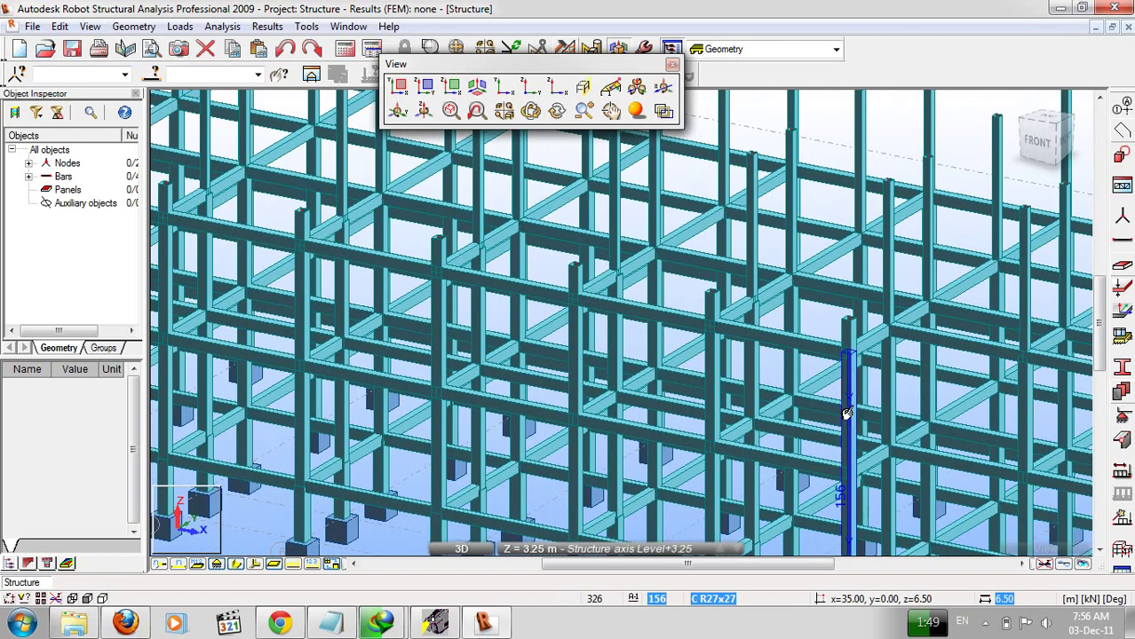
scroll(854, 407, down, 4)
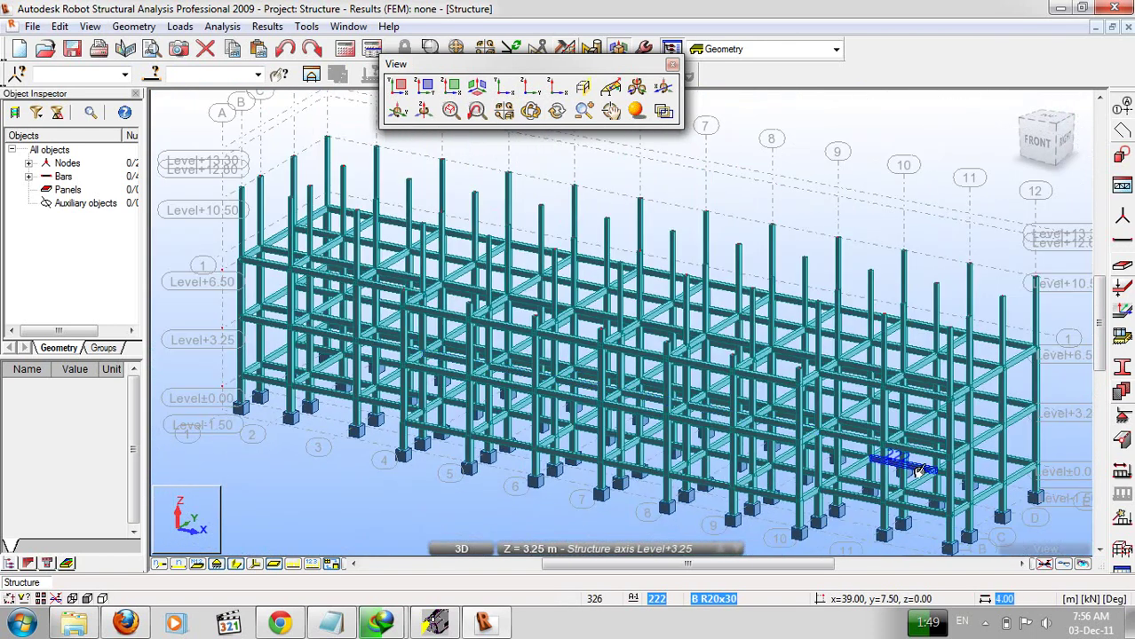
middle_drag(919, 470, 912, 468)
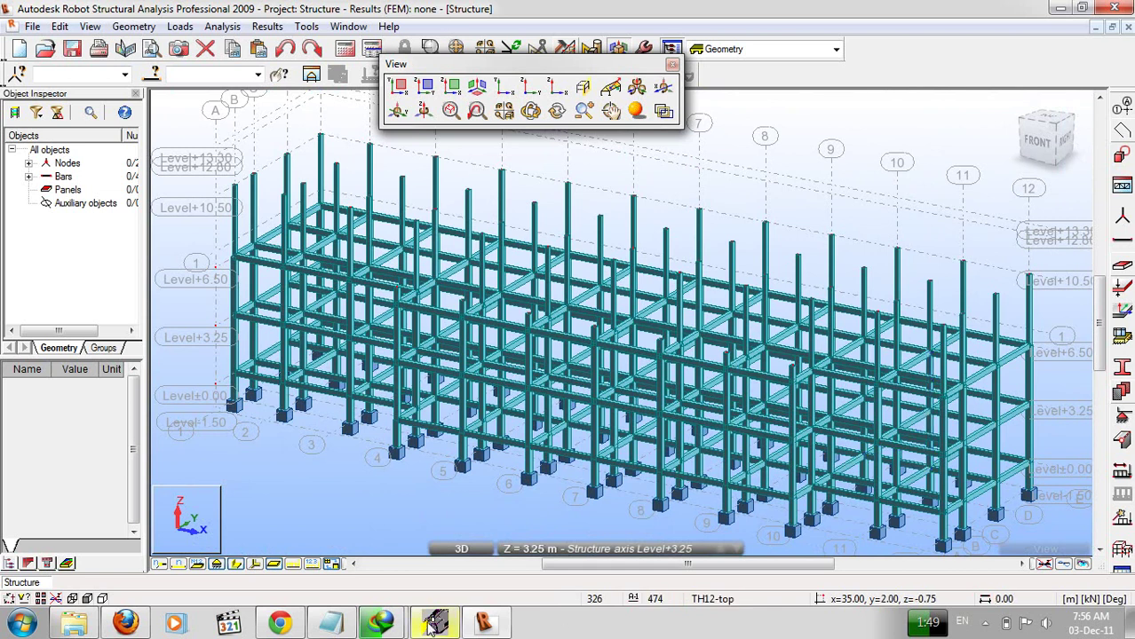
mouse_move(382, 622)
click(498, 559)
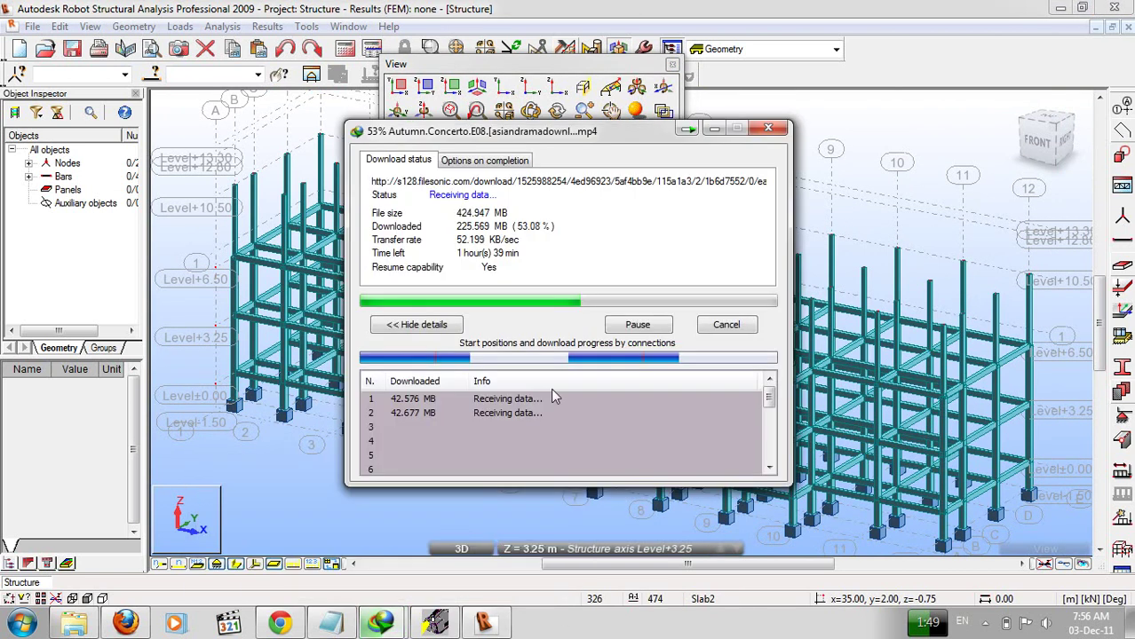
click(686, 131)
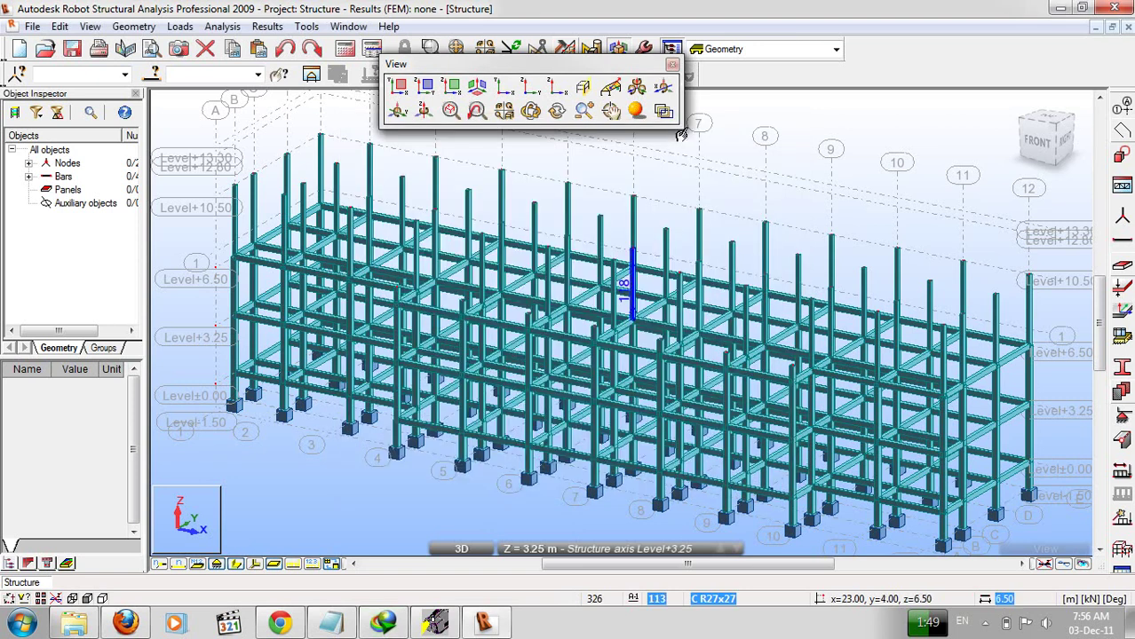
Orbit the 3D frame from its front to its left side to review the column heights.
drag(942, 362, 841, 330)
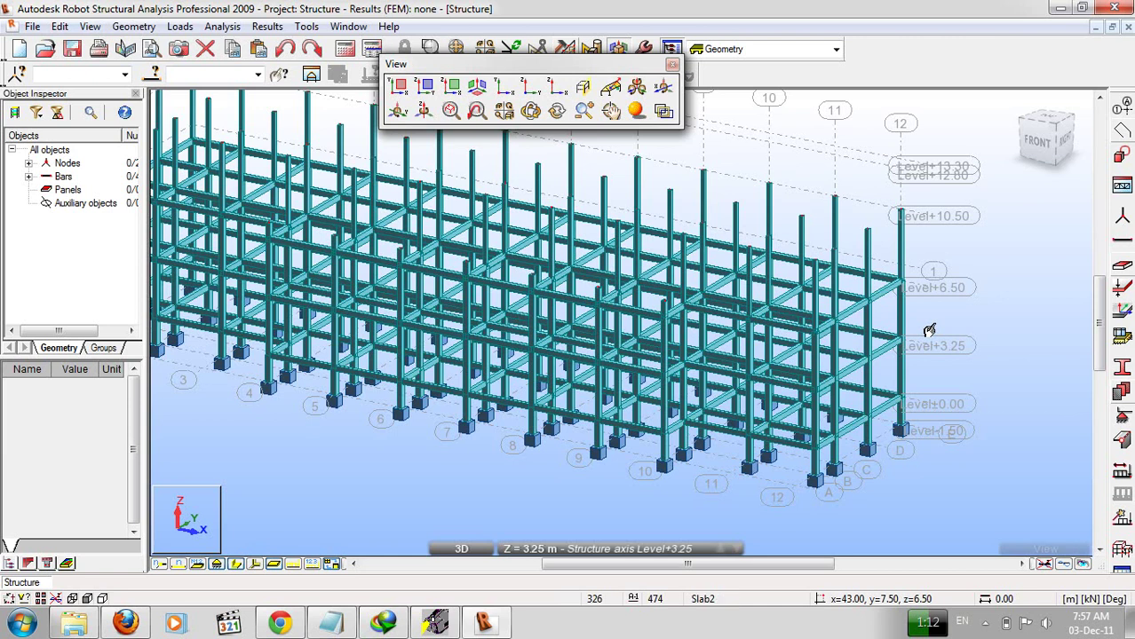
middle_drag(929, 331, 885, 323)
right_click(959, 304)
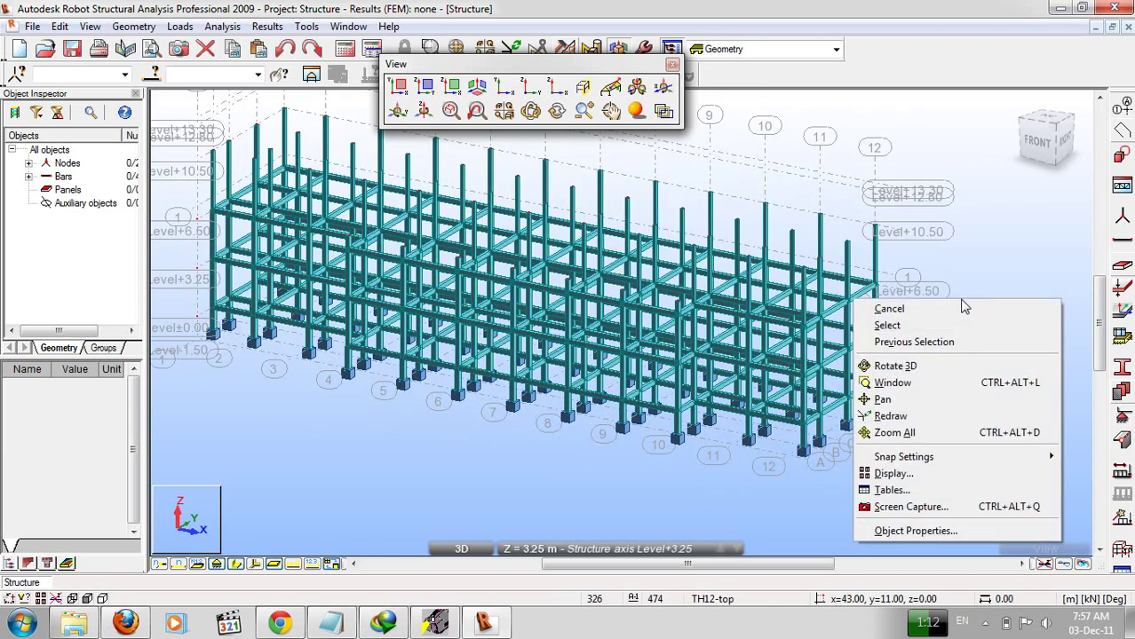
click(915, 365)
drag(895, 342, 1024, 361)
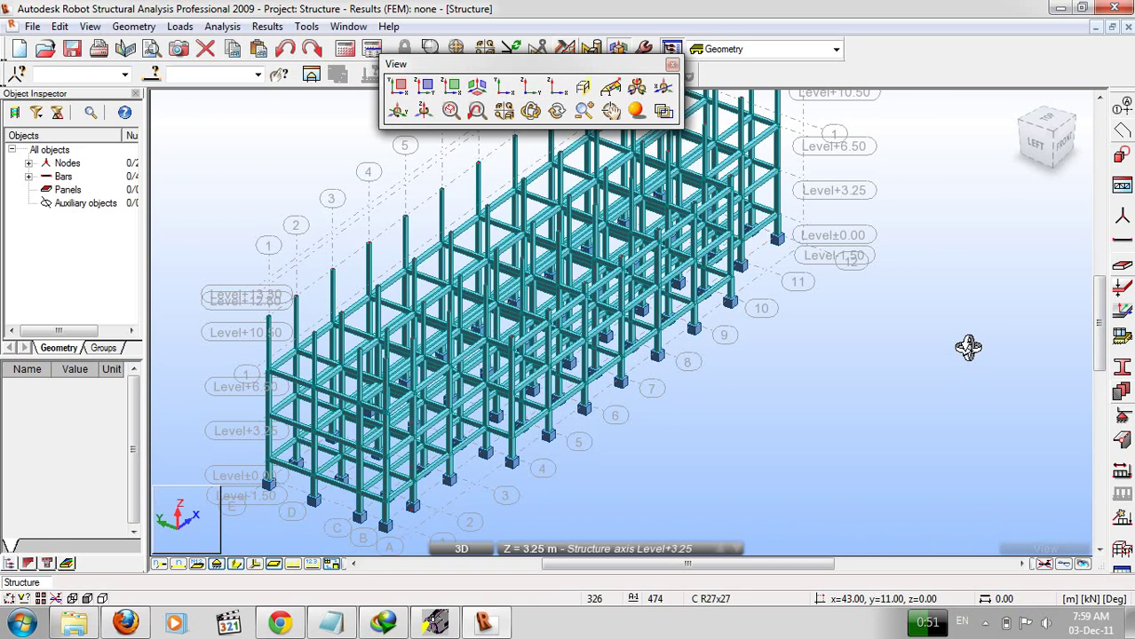
click(388, 623)
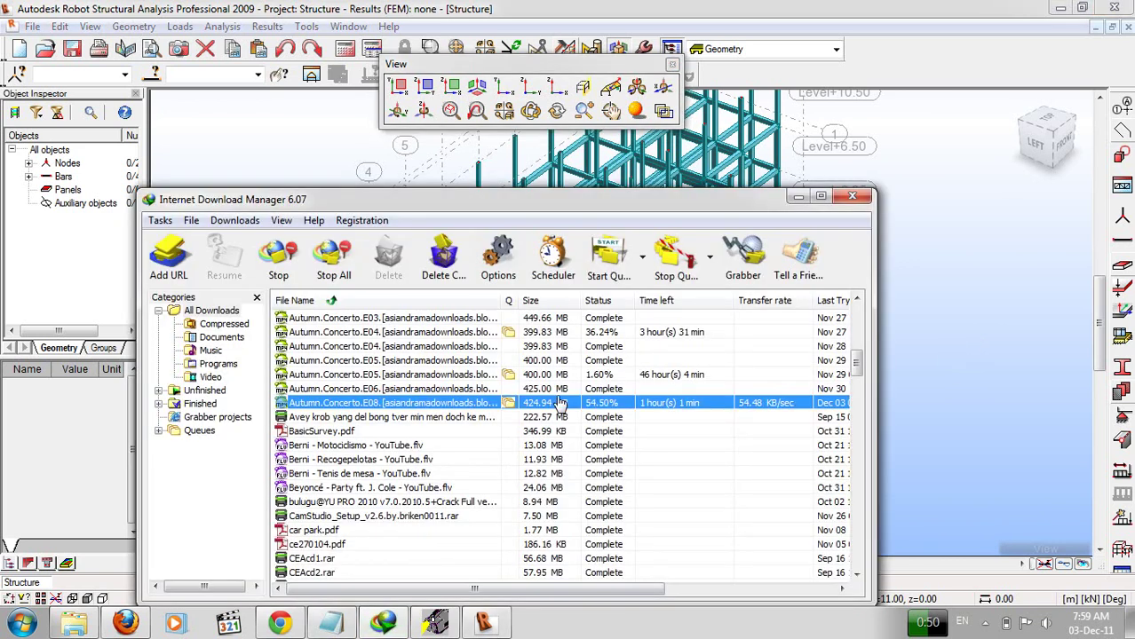
click(798, 197)
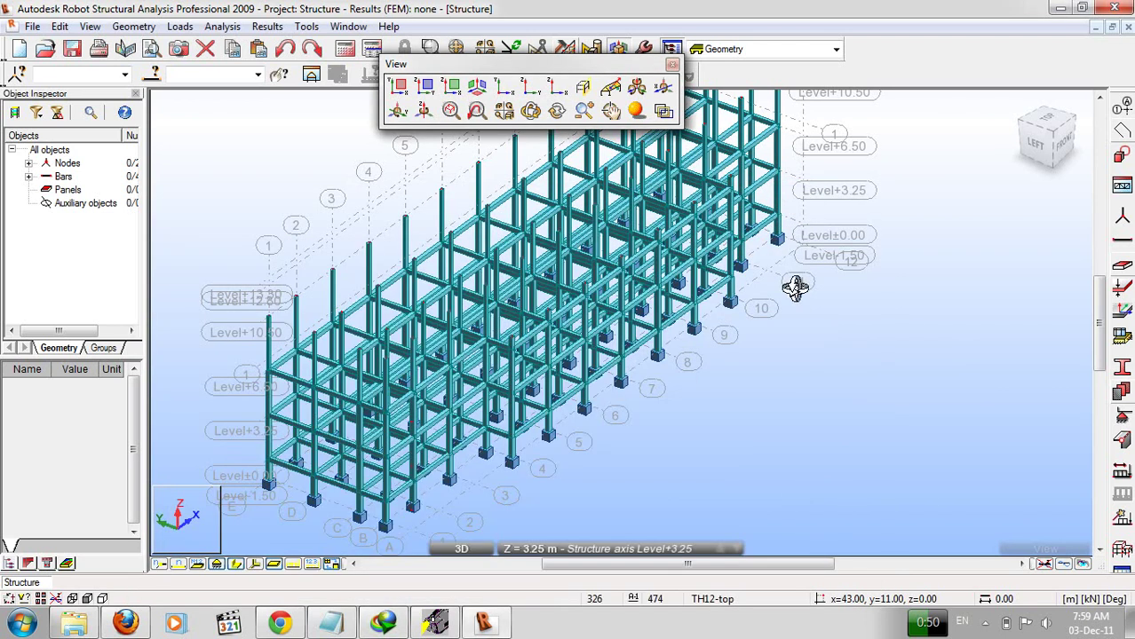
Inspect the frame in 3D from its gridline 1 end, comparing the columns on axes A and B, and return to selection mode.
scroll(887, 398, down, 3)
drag(851, 372, 894, 405)
right_click(902, 415)
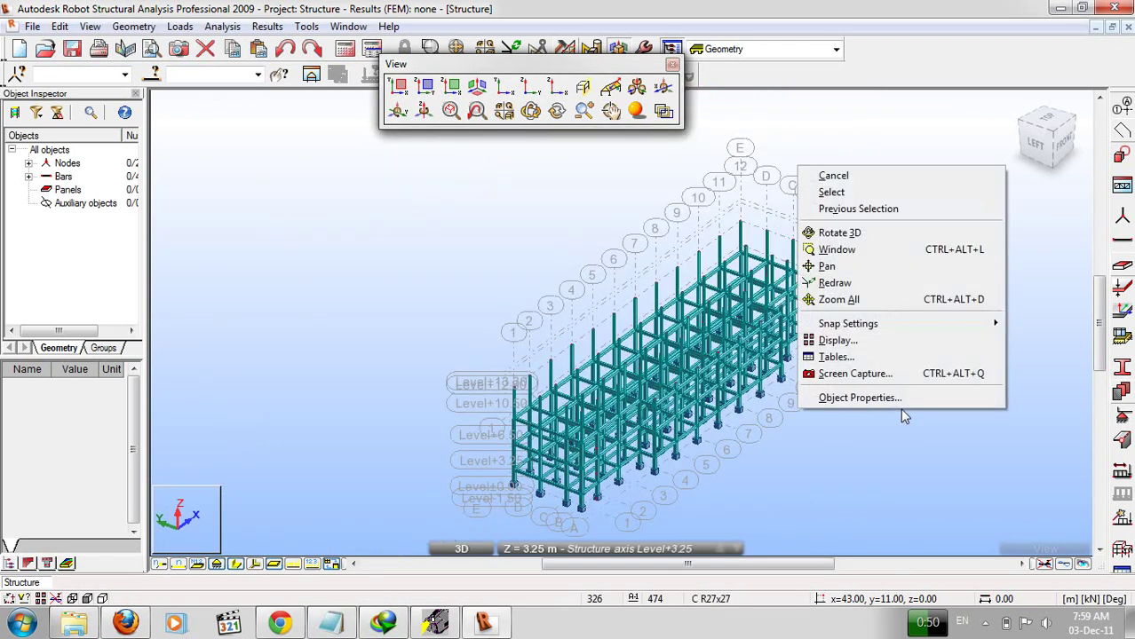
click(920, 192)
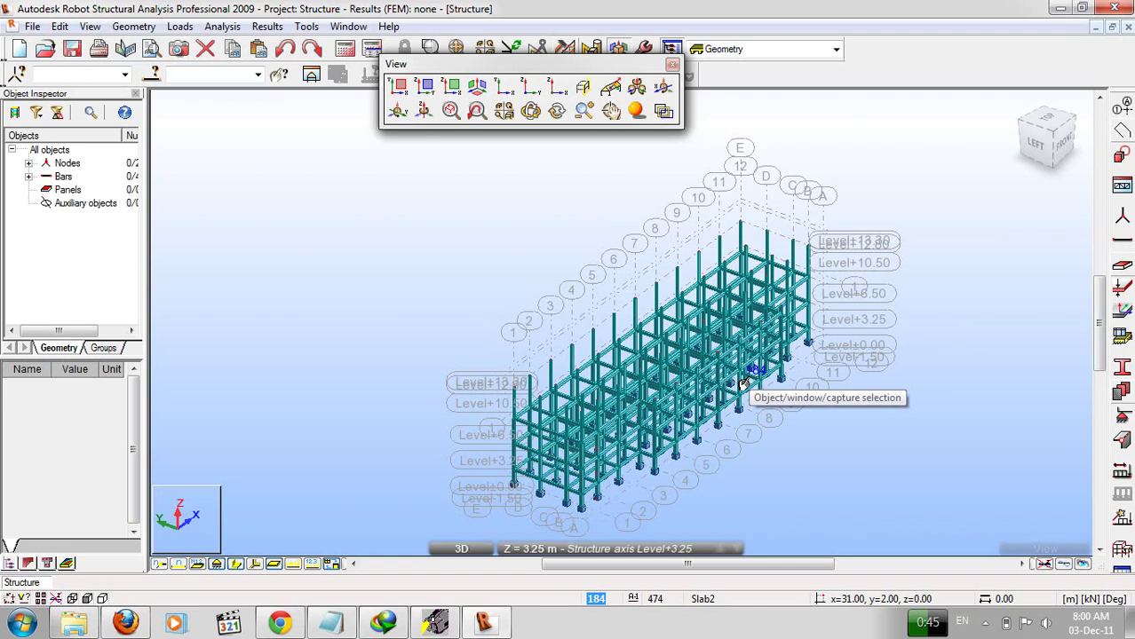
scroll(744, 384, up, 1)
scroll(622, 387, up, 5)
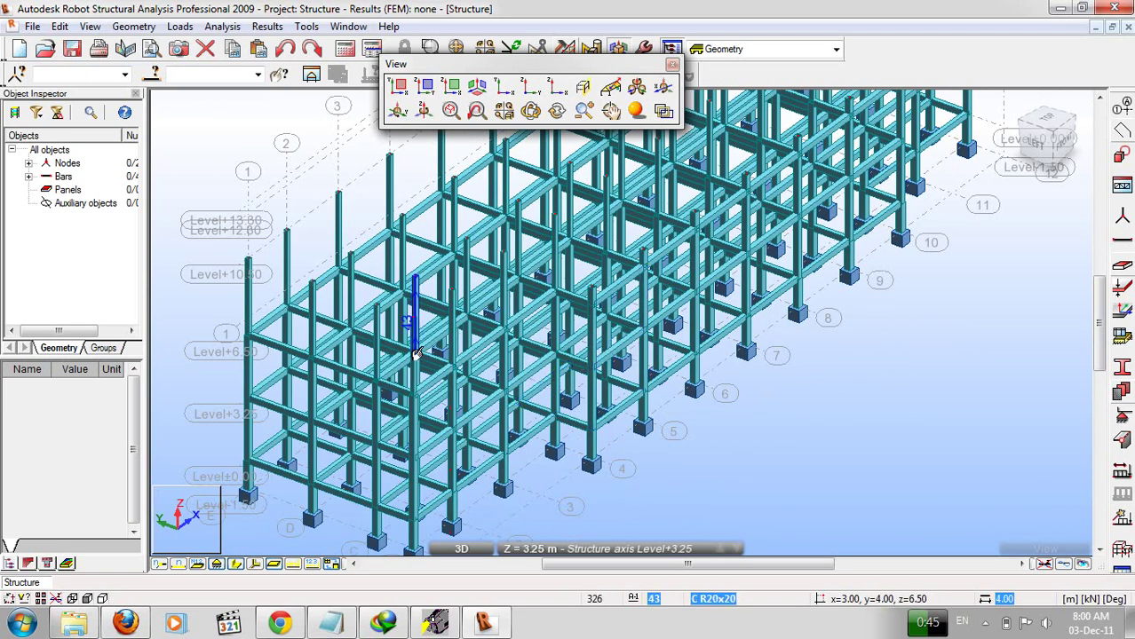
right_click(652, 409)
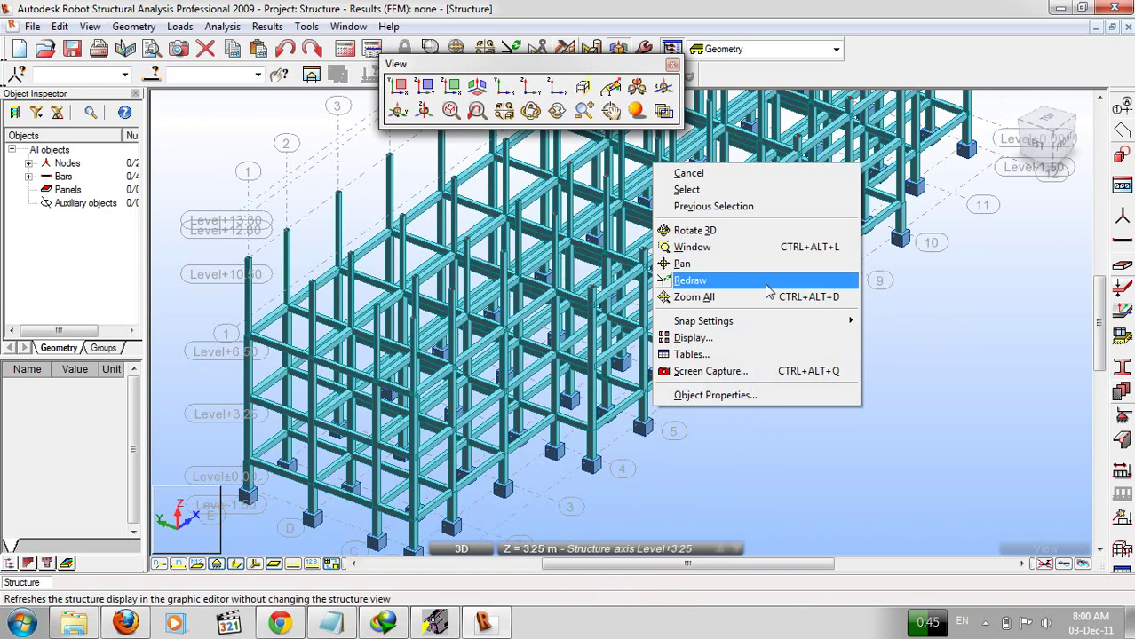
click(755, 230)
drag(755, 223, 808, 393)
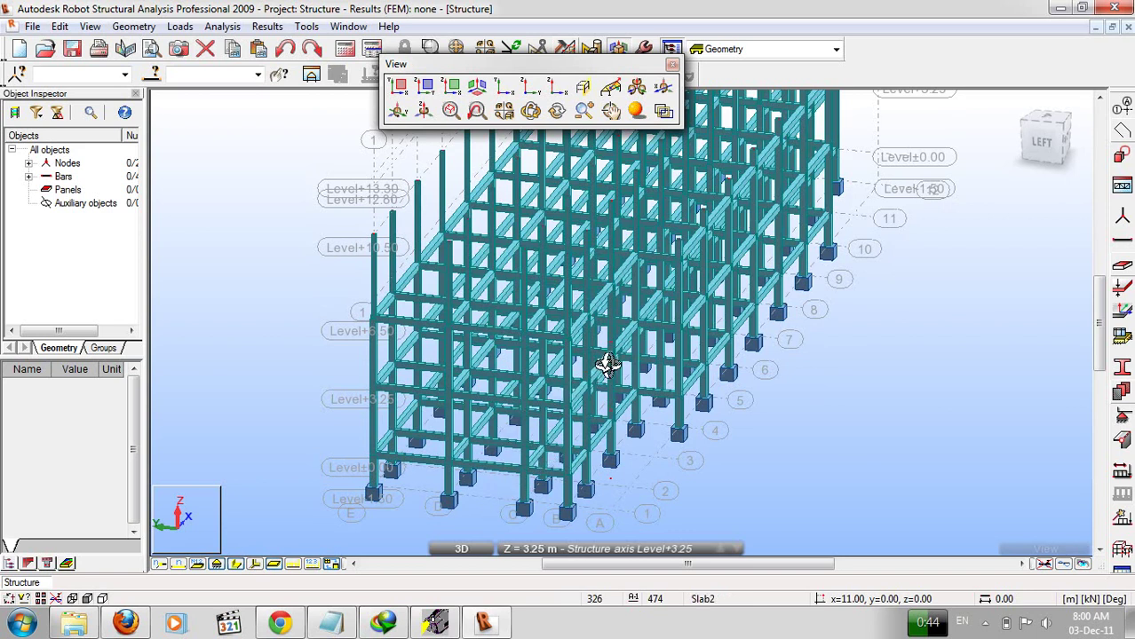
drag(613, 362, 606, 383)
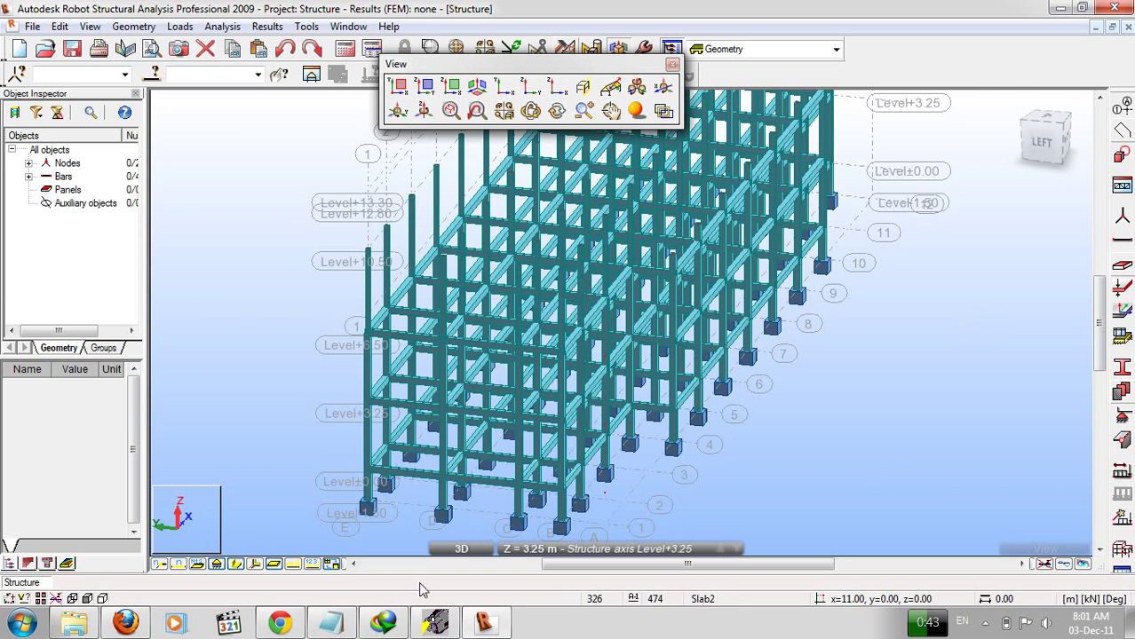
right_click(654, 208)
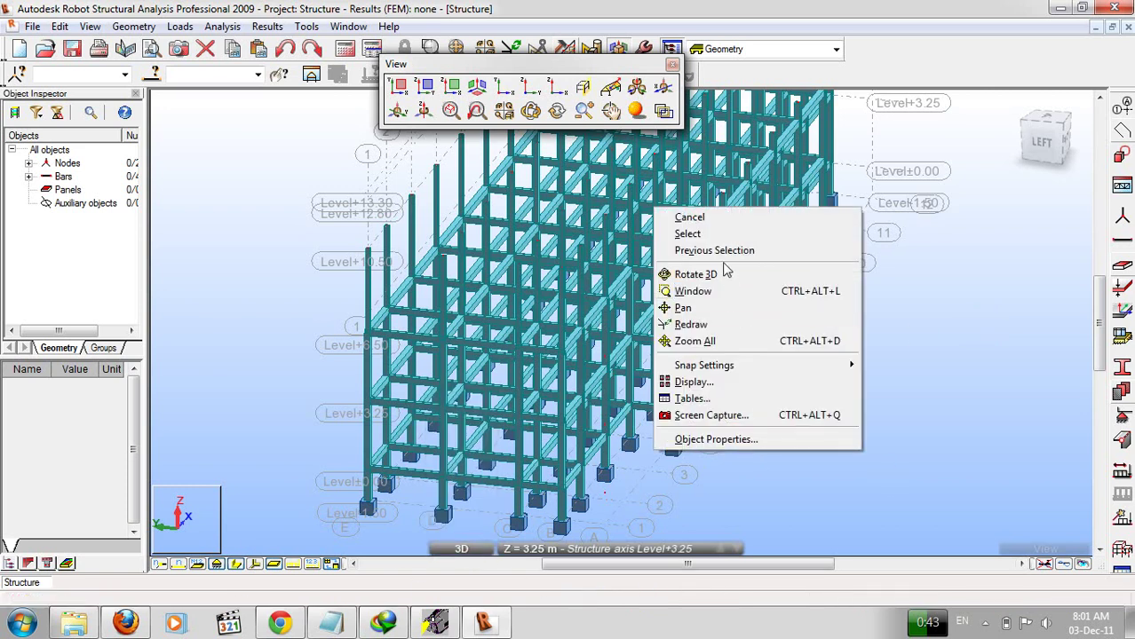
click(690, 233)
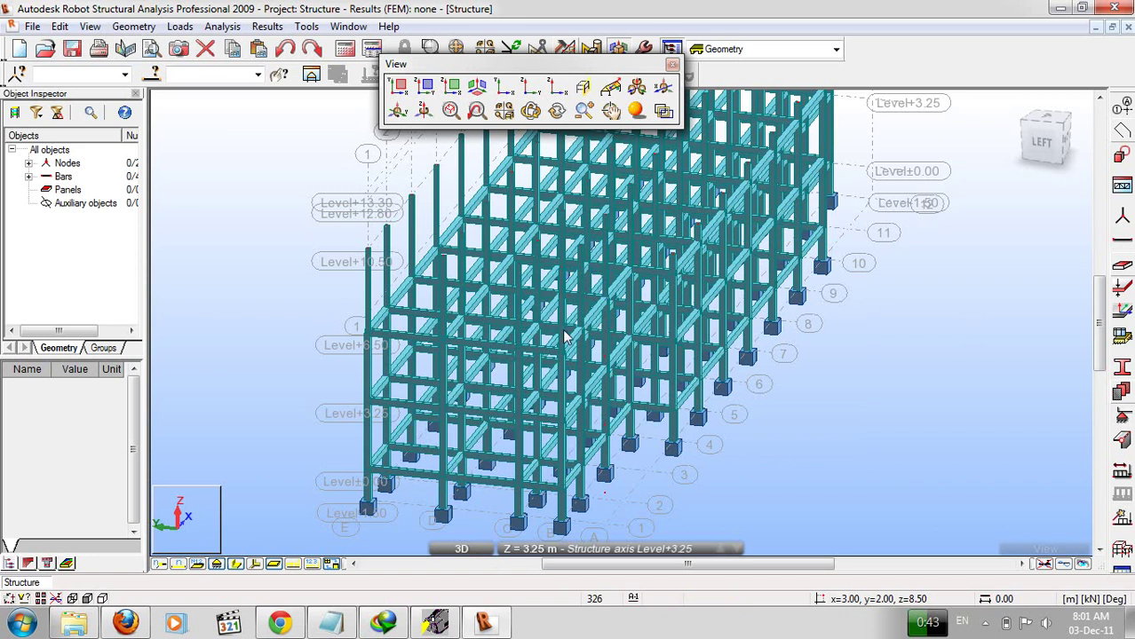
Place the work plane at X 0.00, Y 2.00, Z -1.50 and show the XZ elevation of axis B.
middle_drag(871, 367, 825, 299)
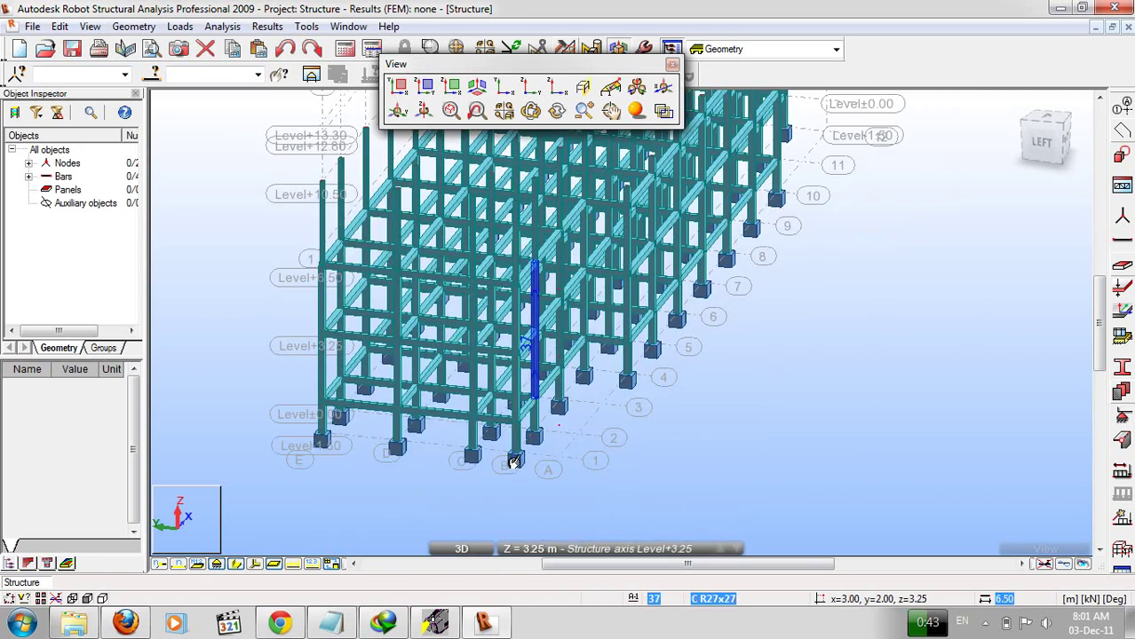
click(575, 188)
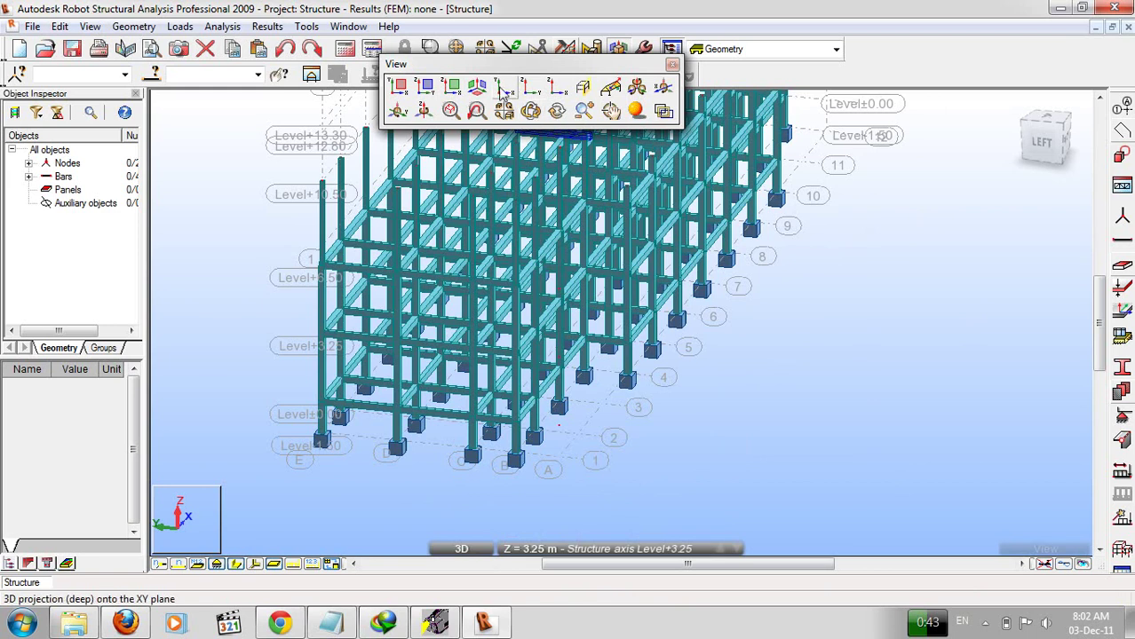
click(583, 86)
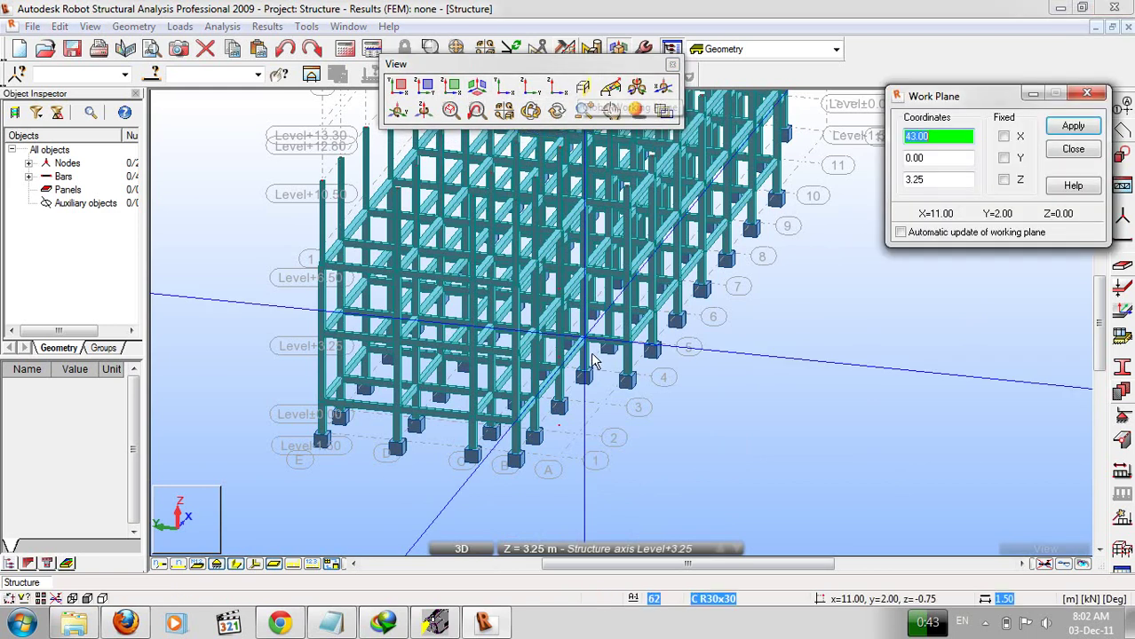
click(514, 342)
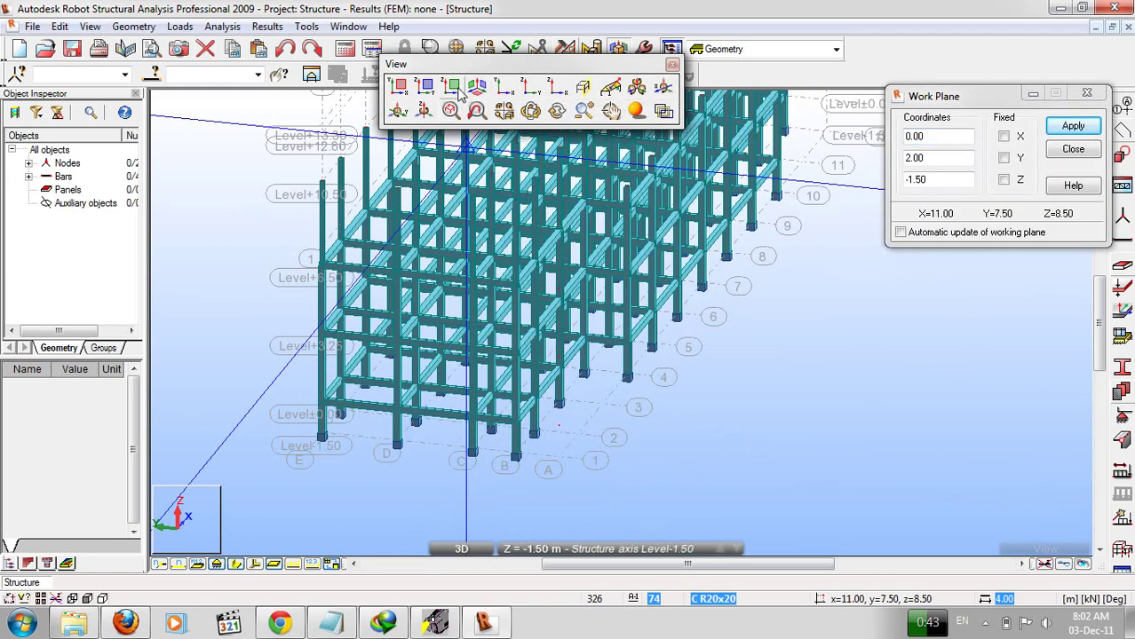
scroll(560, 373, down, 4)
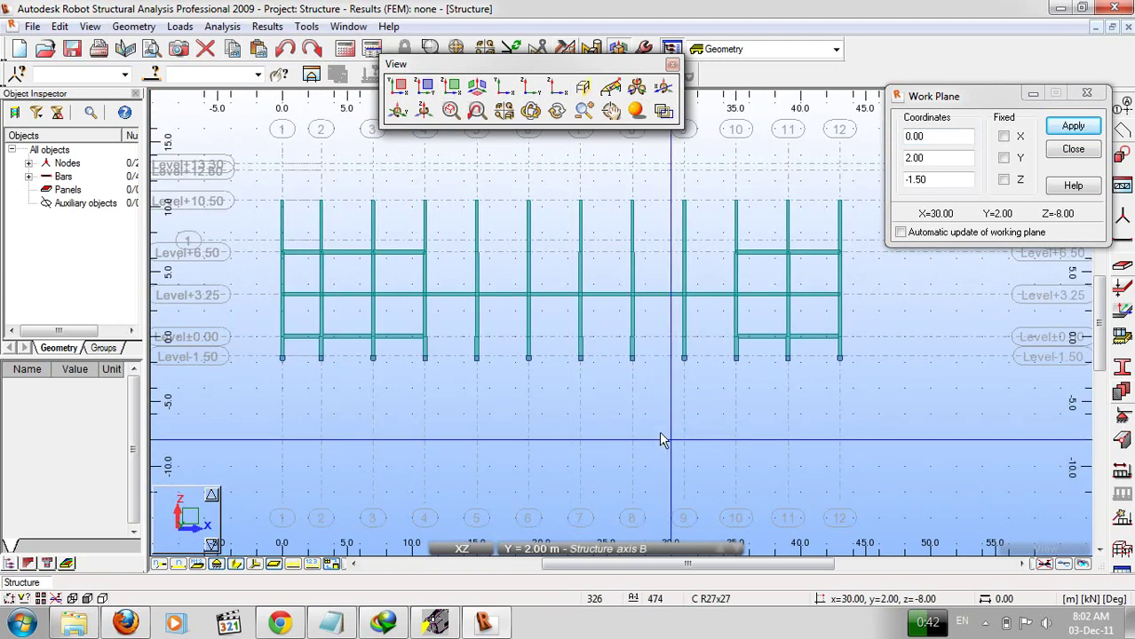
Return to the 3D view of the whole frame with 3D rotation active.
right_click(751, 448)
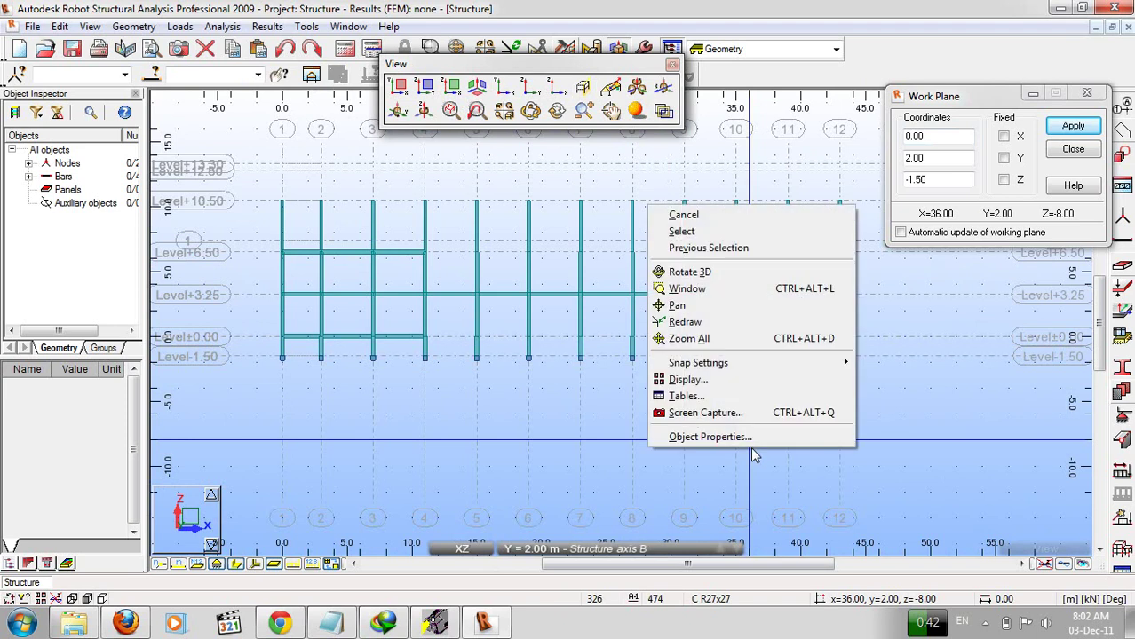
click(716, 275)
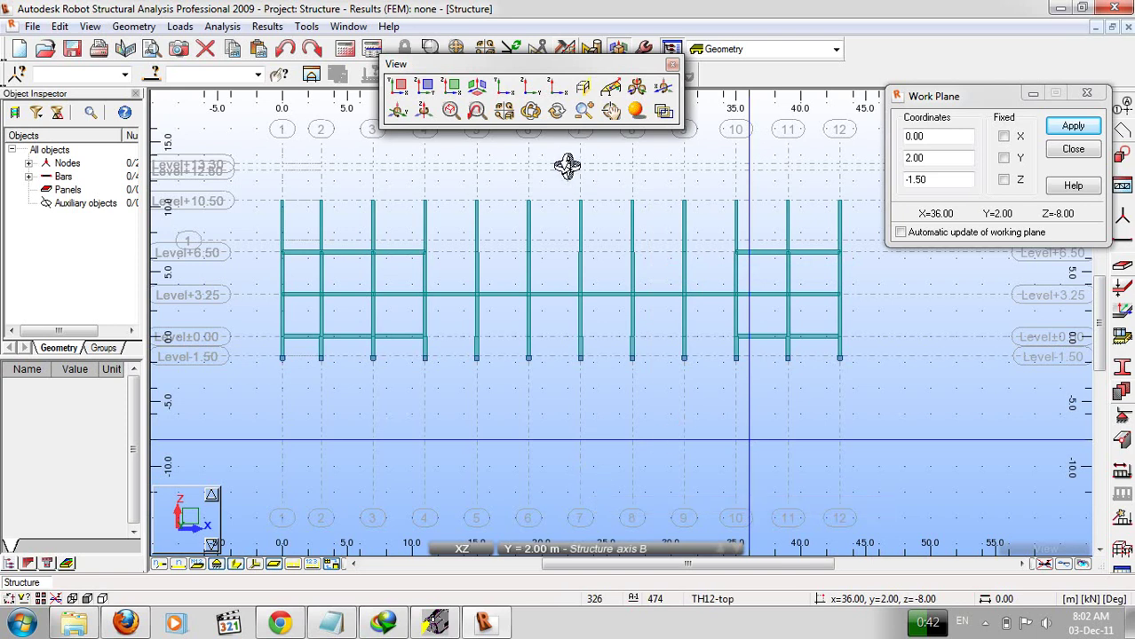
click(478, 87)
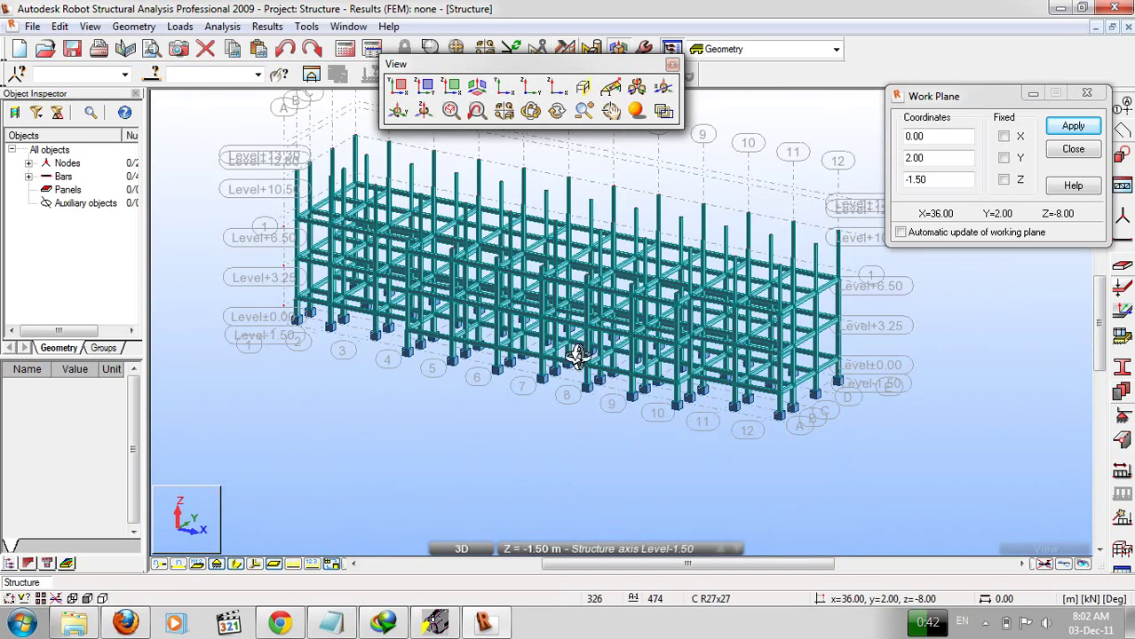
Switch back to selection mode and move the work plane to the axis B node at X 23.00, Y 2.00, Z 0.00.
scroll(577, 356, up, 5)
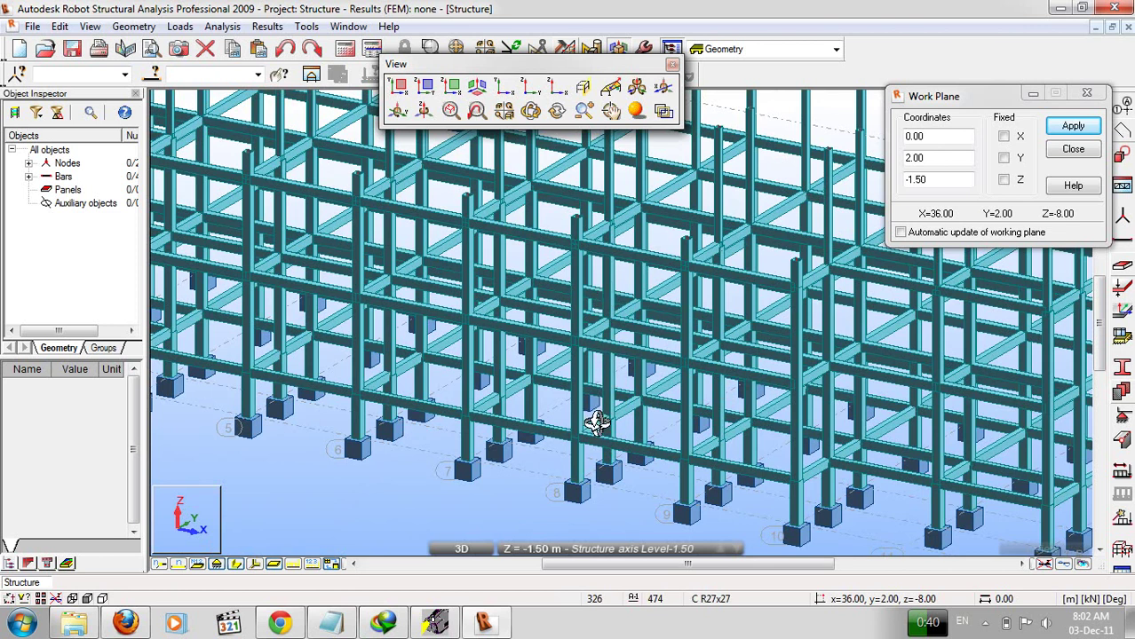
right_click(473, 517)
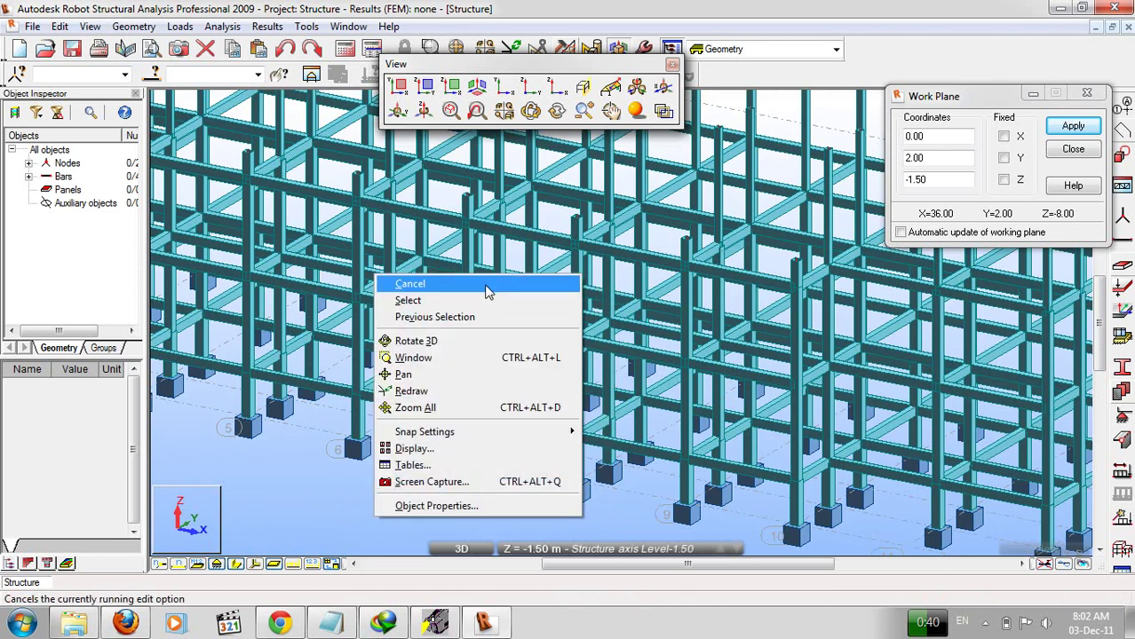
click(505, 293)
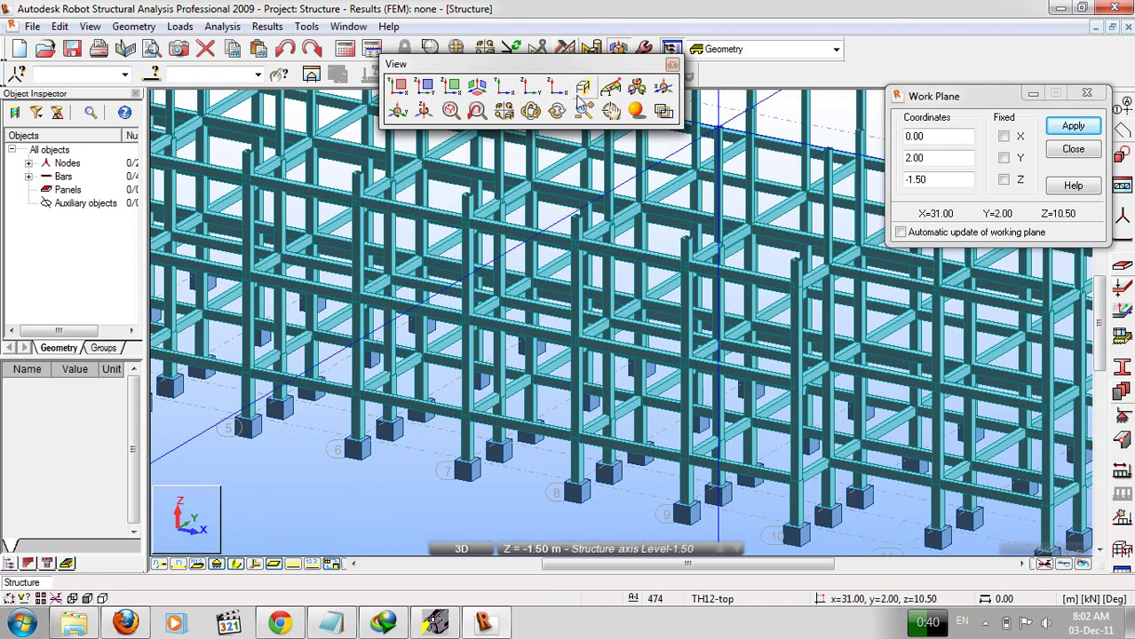
click(497, 393)
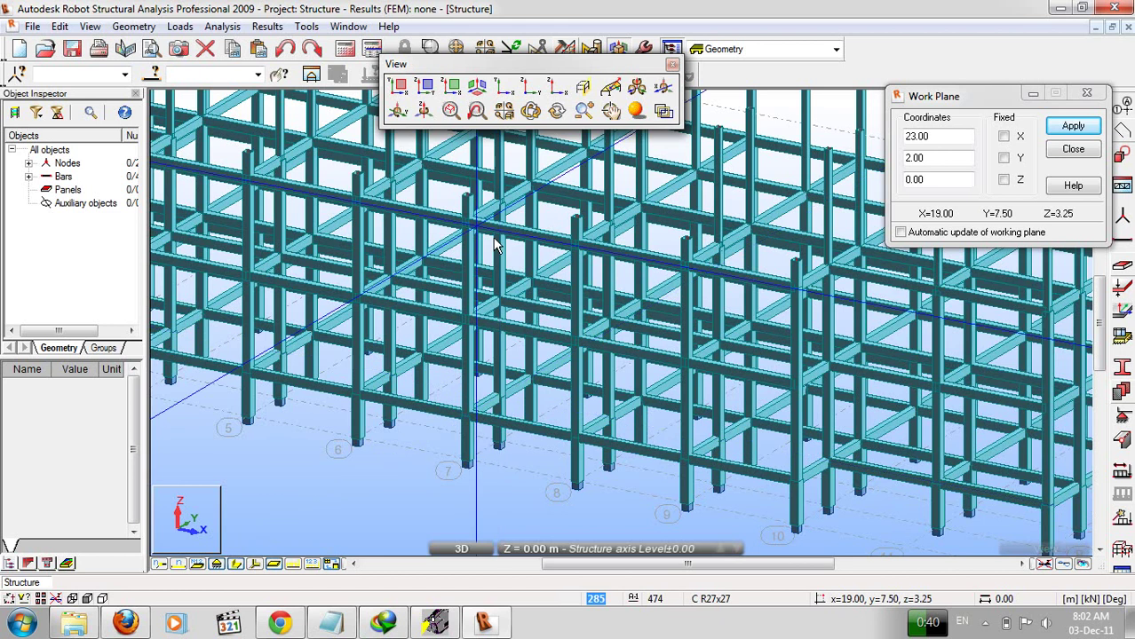
Display the XZ elevation at structure axis B and make selection mode active.
click(453, 88)
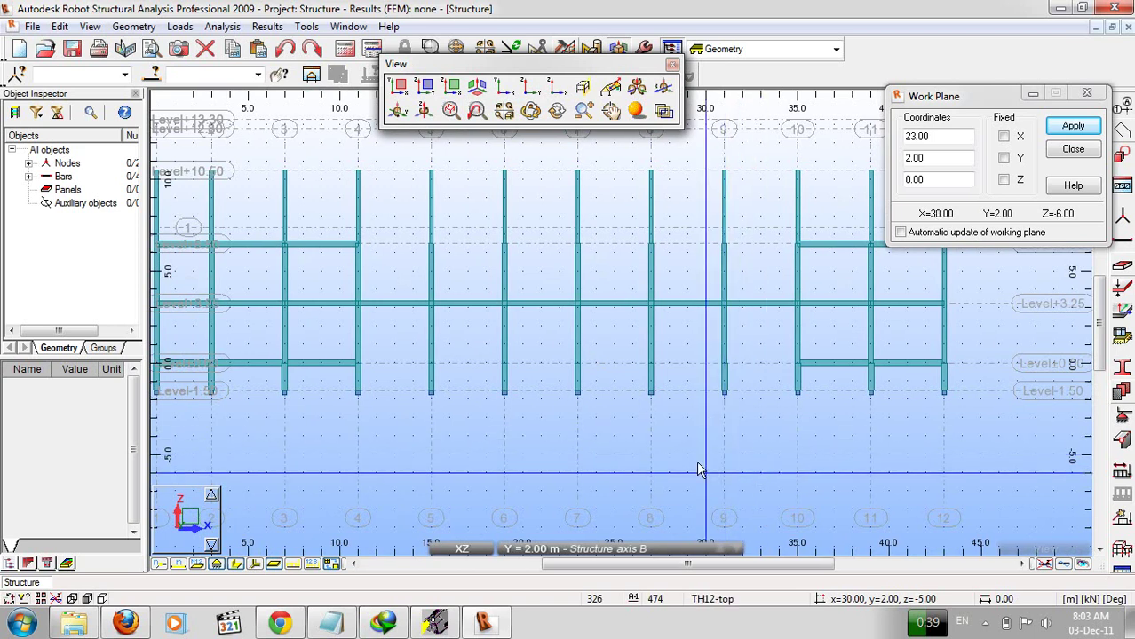
click(462, 548)
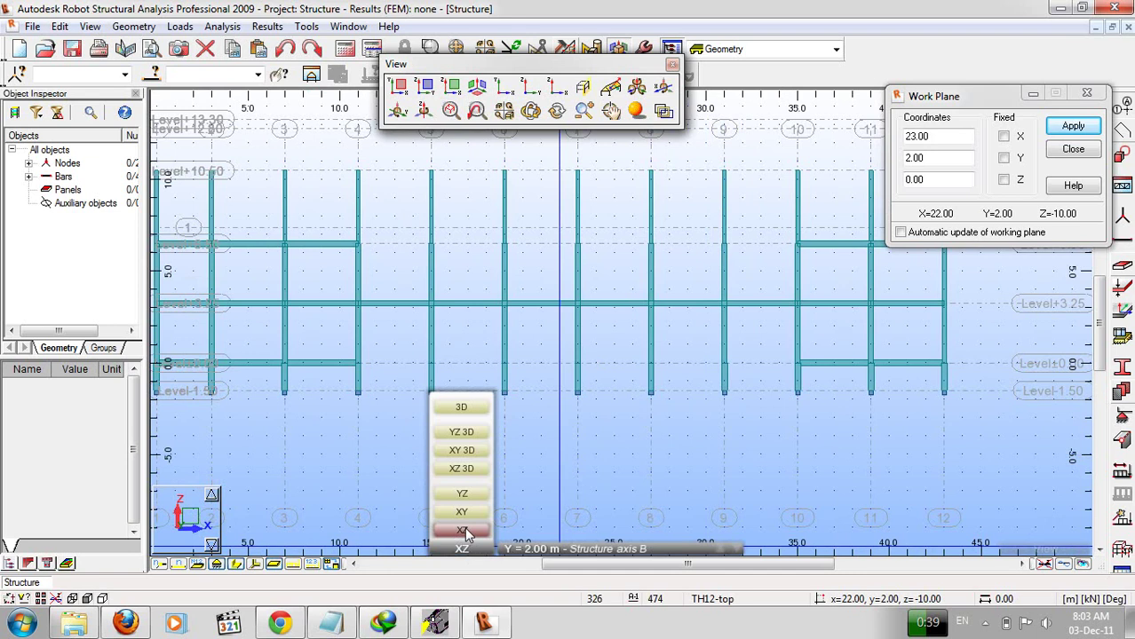
click(466, 531)
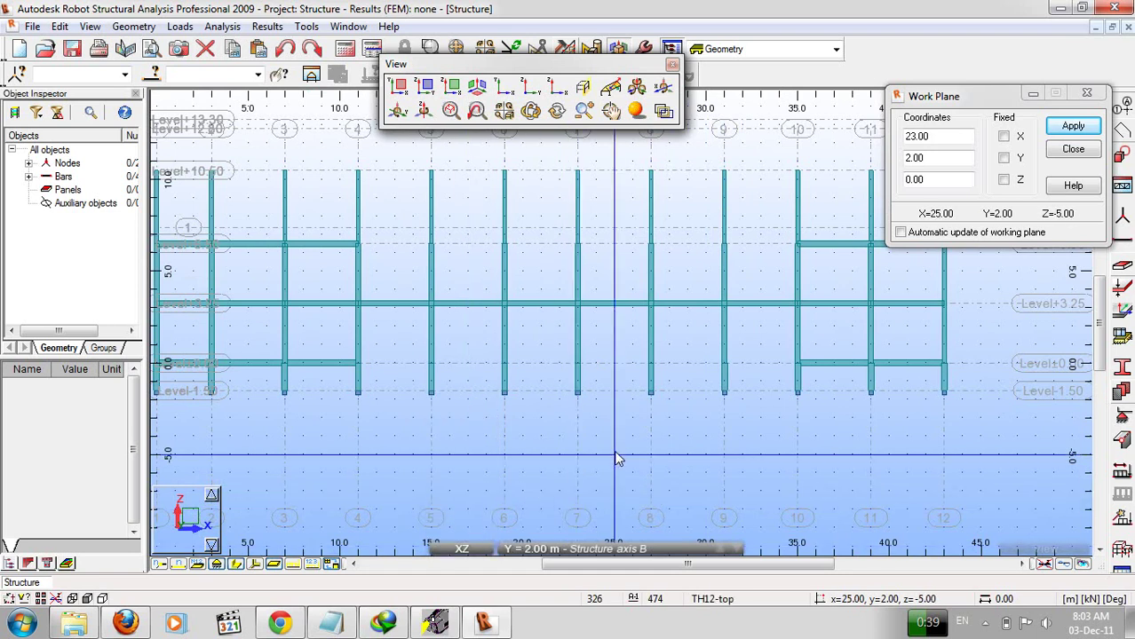
scroll(614, 450, down, 1)
scroll(591, 462, up, 1)
right_click(589, 460)
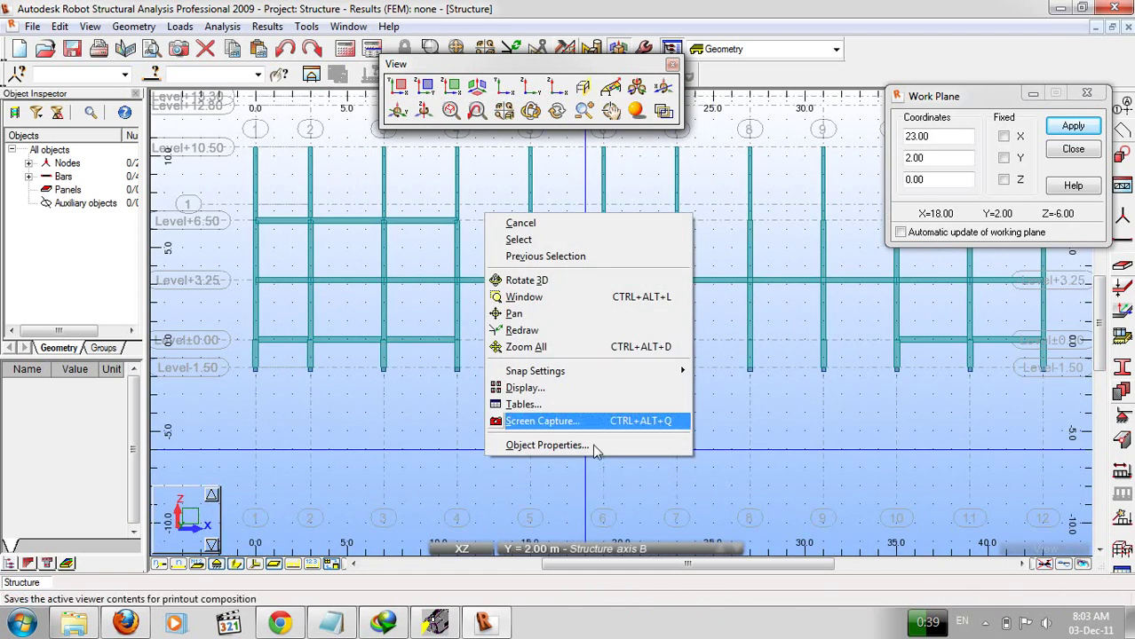
click(590, 240)
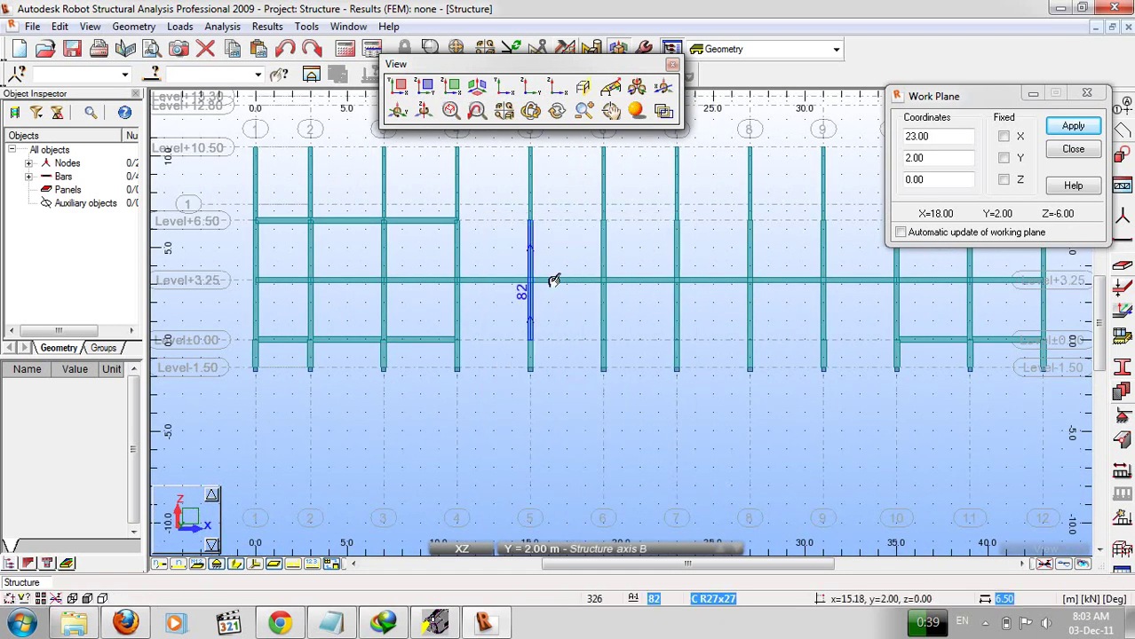
Delete the five axis B columns between level ±0.00 and level +6.50 at axes 5 to 9.
click(527, 320)
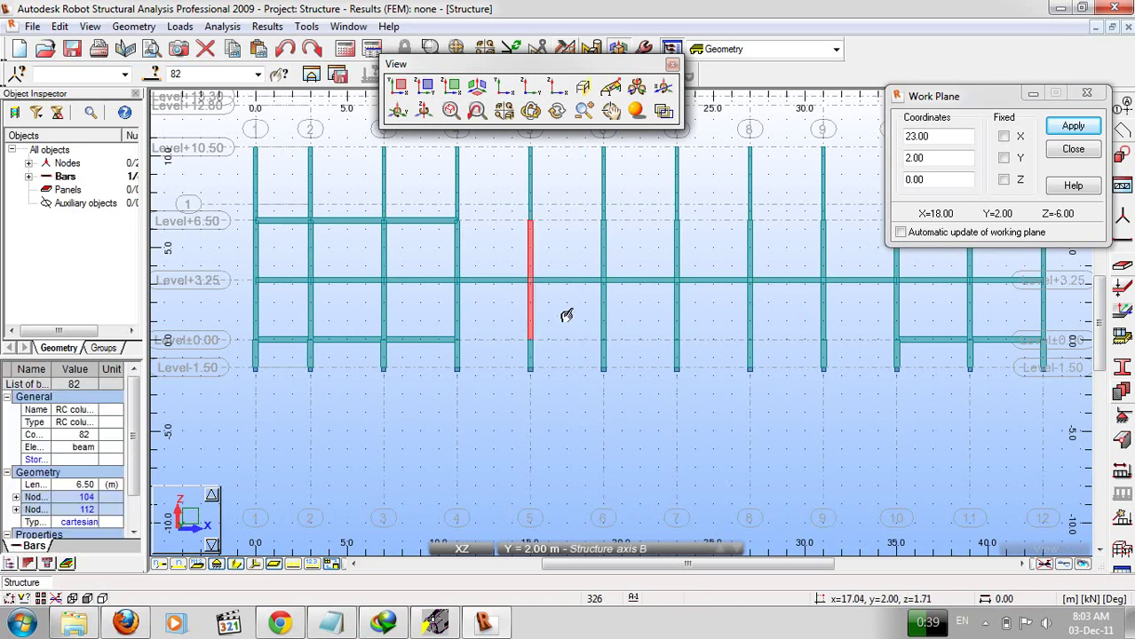
ctrl+click(604, 319)
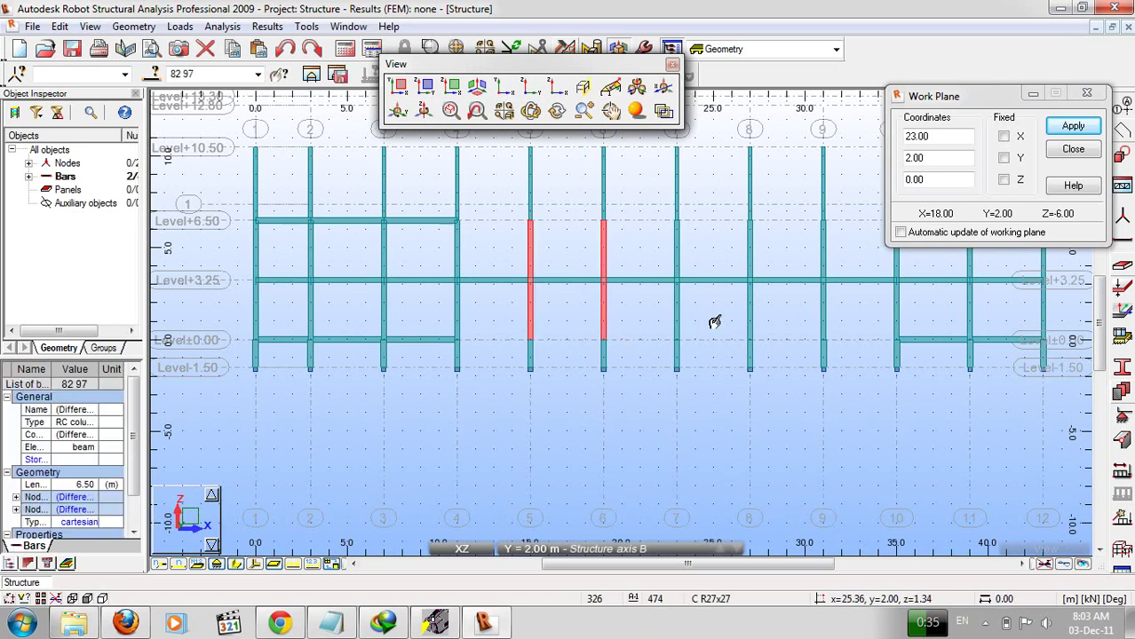
ctrl+click(677, 316)
ctrl+click(750, 316)
ctrl+click(825, 320)
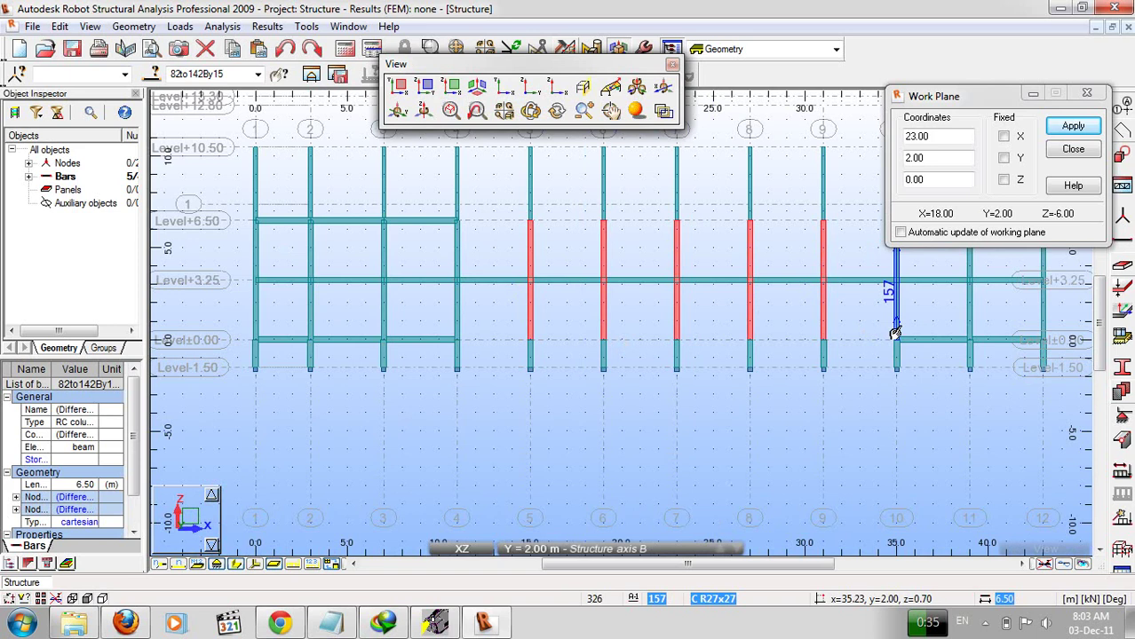
key(Delete)
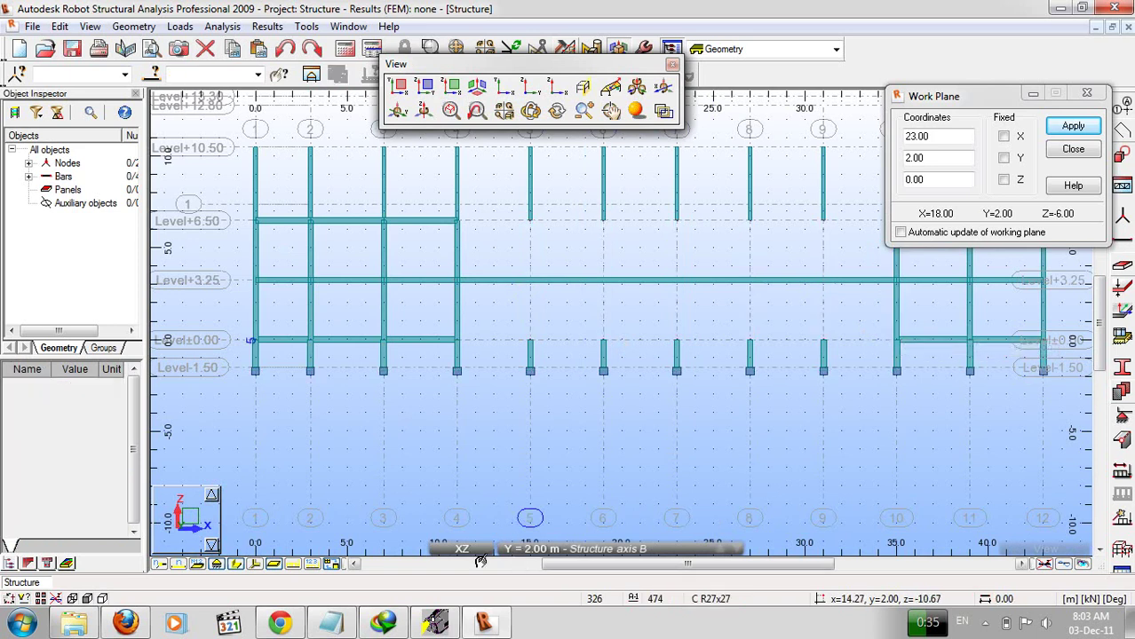
Return to the 3D view of the whole frame to check the columns on axis B.
click(466, 549)
click(458, 406)
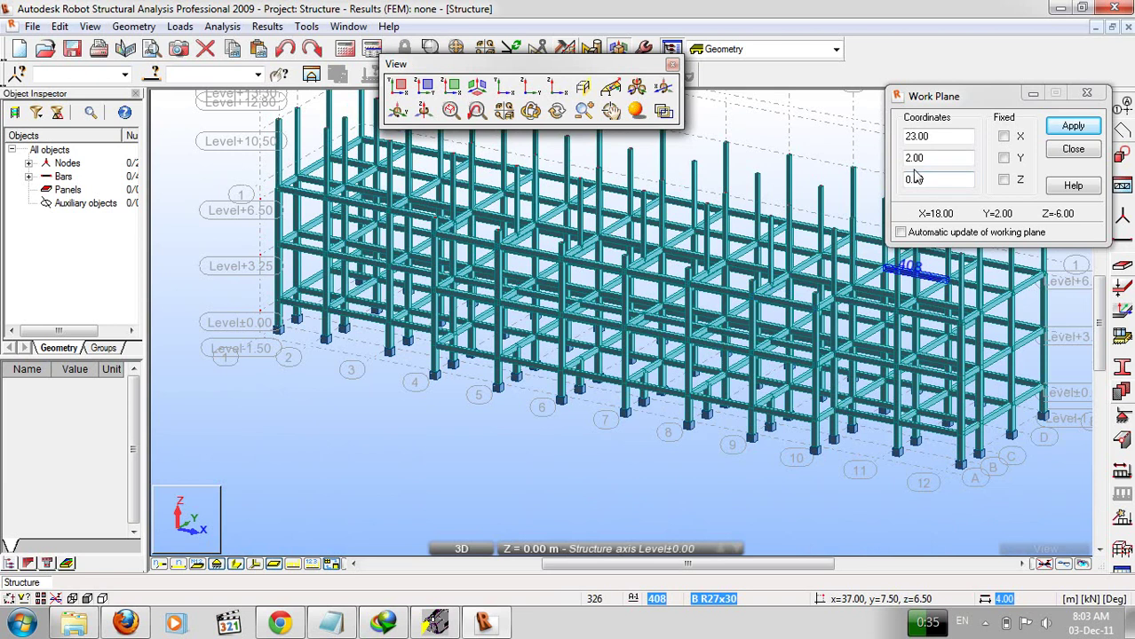
key(Return)
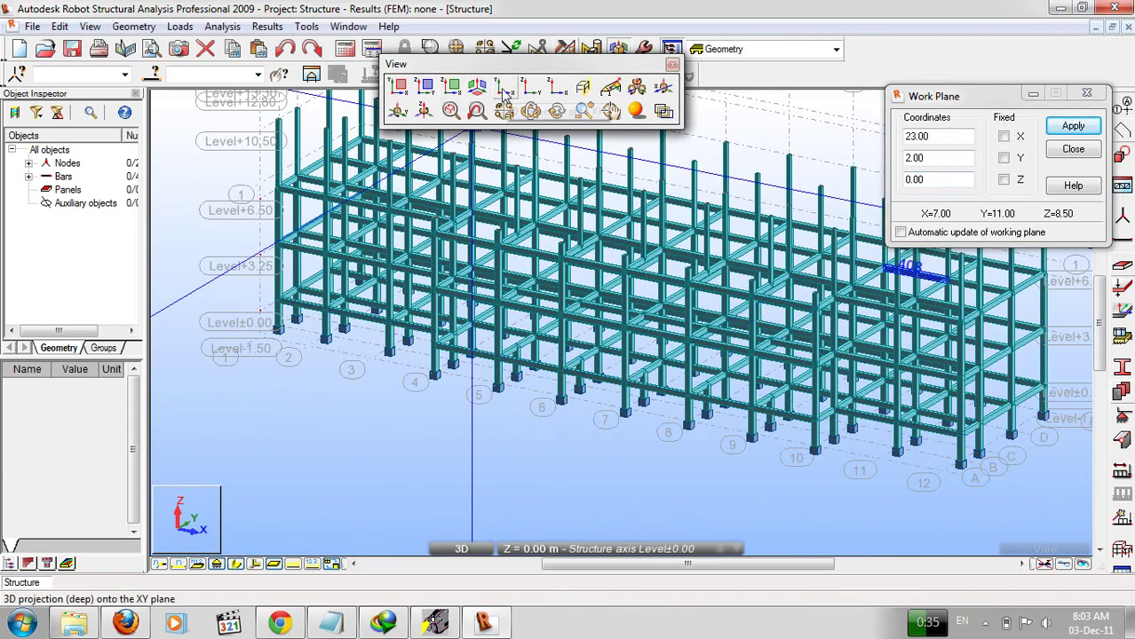
In the axis B XZ elevation, delete the five foundation columns and their nodes at axes 5 to 9, removing only the selected bars.
click(452, 87)
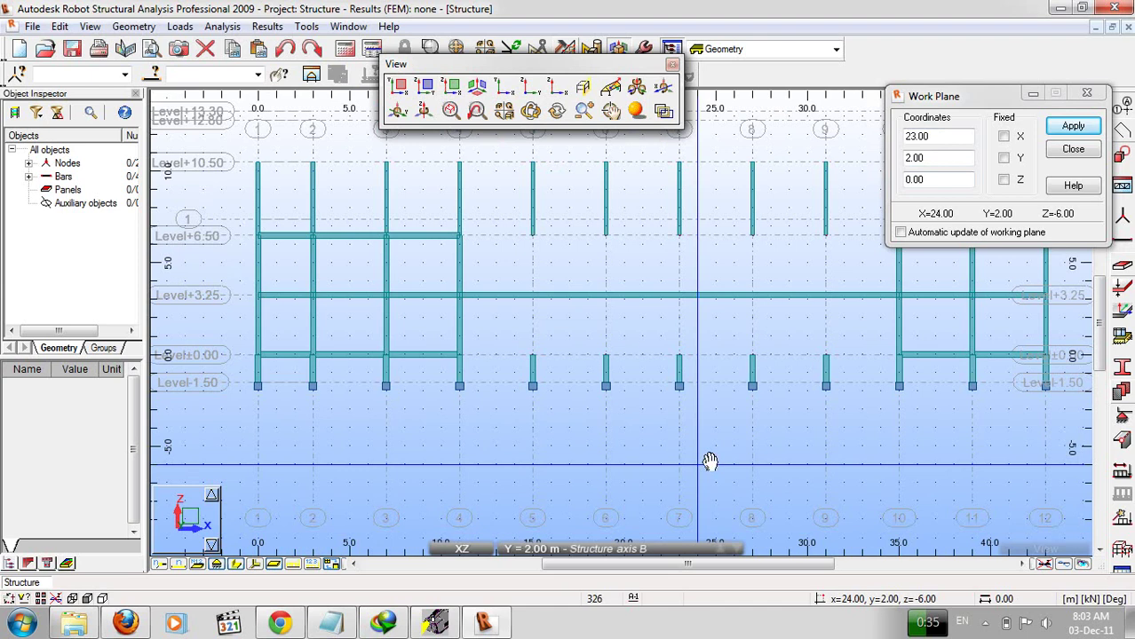
drag(709, 461, 648, 461)
right_click(551, 473)
click(568, 222)
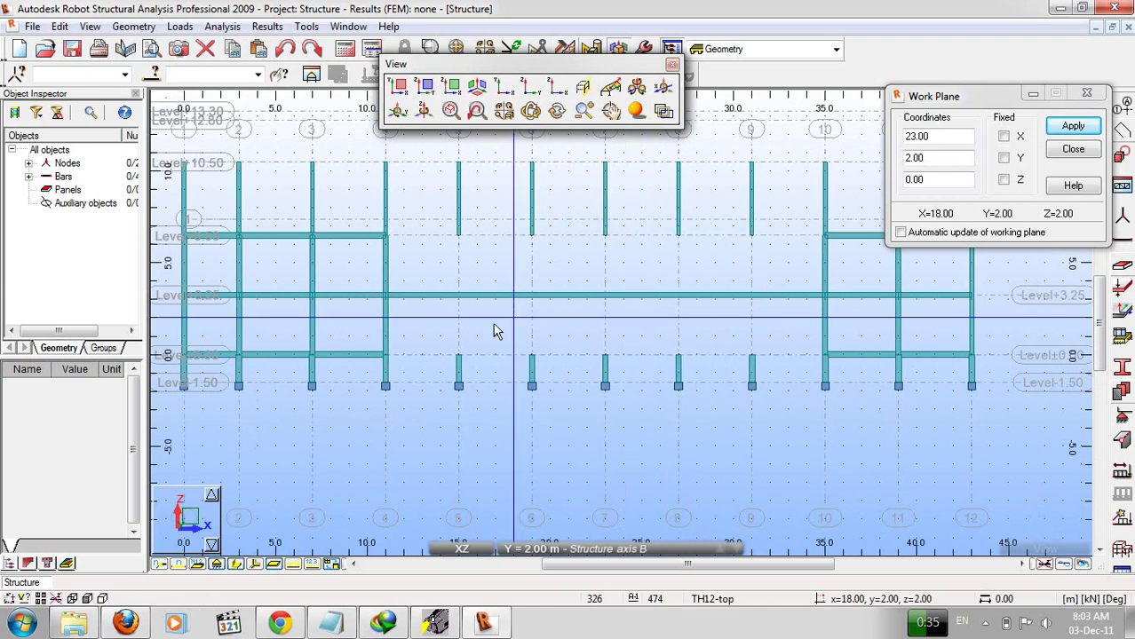
right_click(677, 352)
click(762, 382)
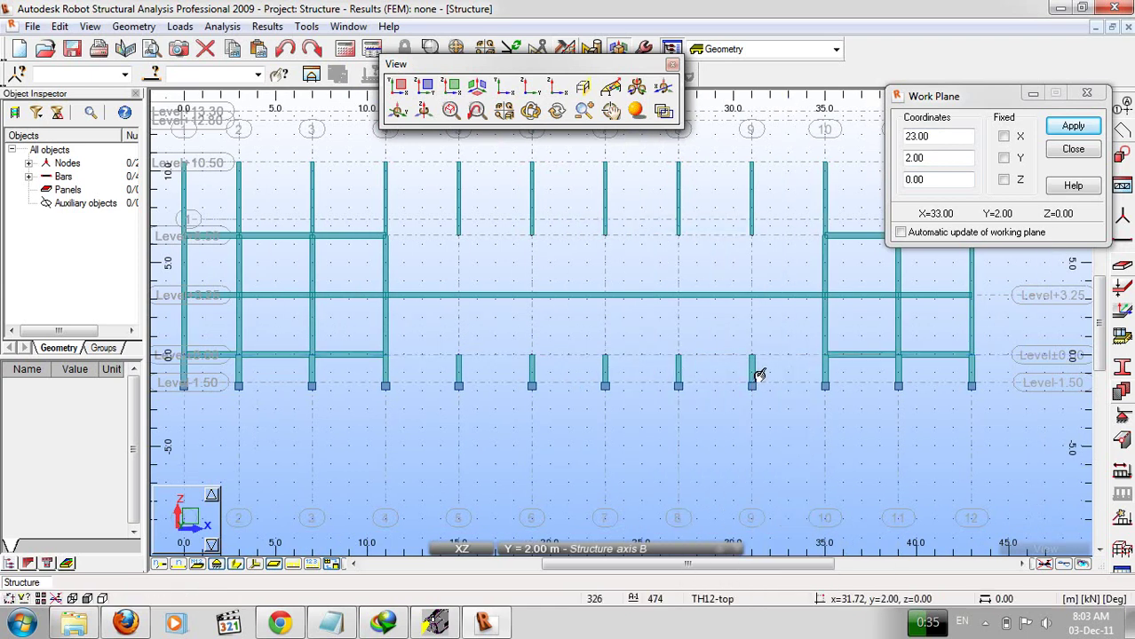
drag(759, 375, 437, 369)
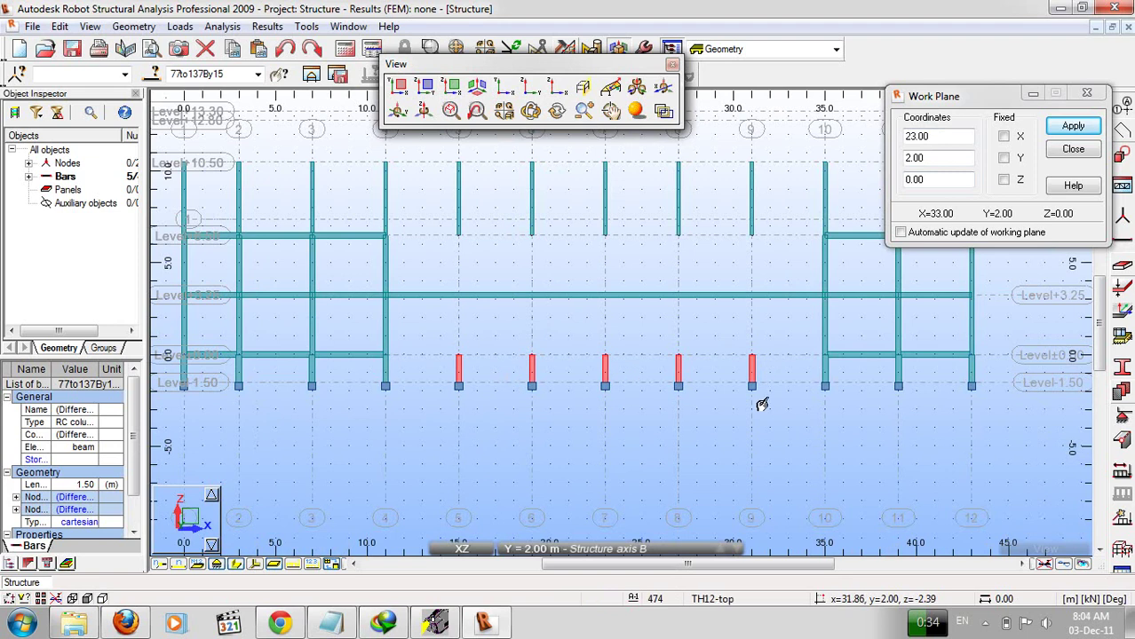
drag(766, 399, 430, 347)
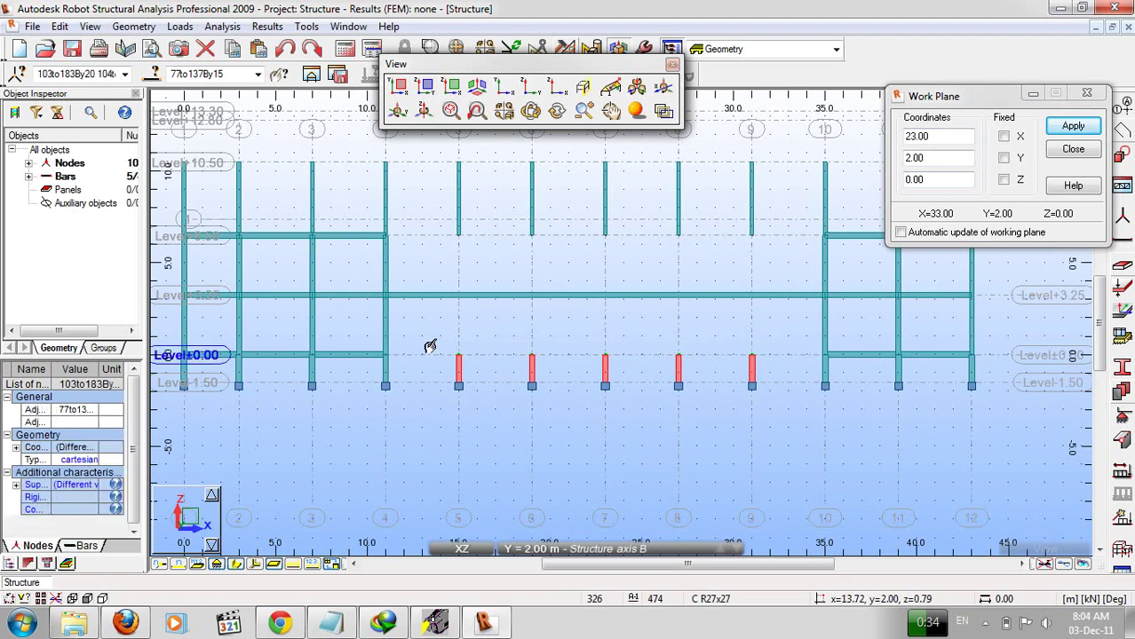
key(Delete)
click(473, 359)
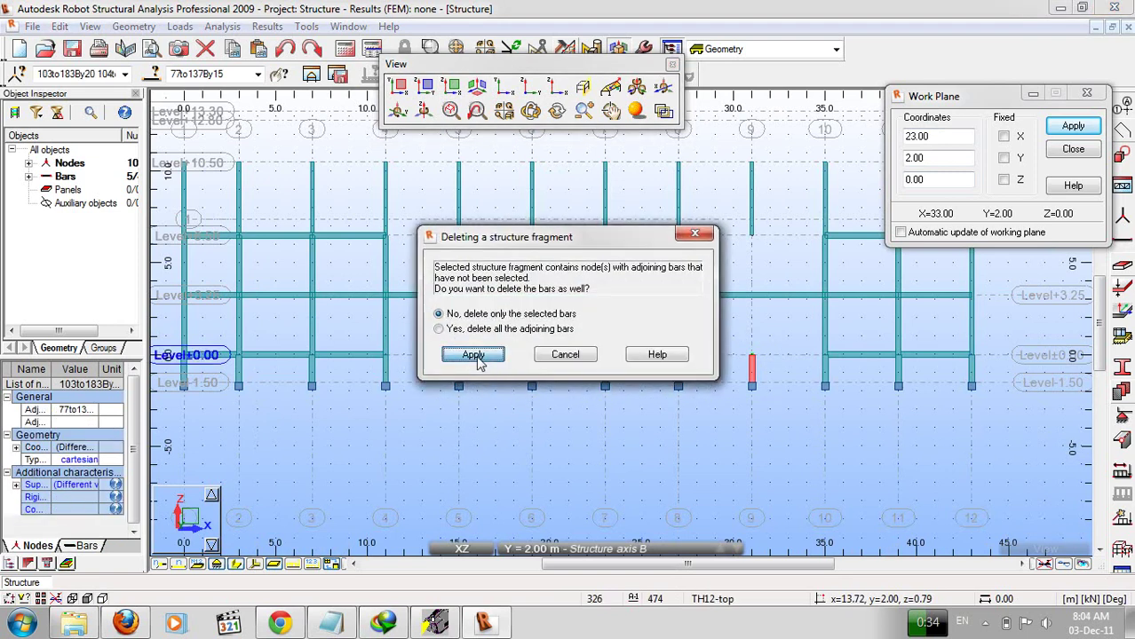
Show the frame in 3D and inspect the bays along axes A and B up close.
click(461, 548)
click(461, 401)
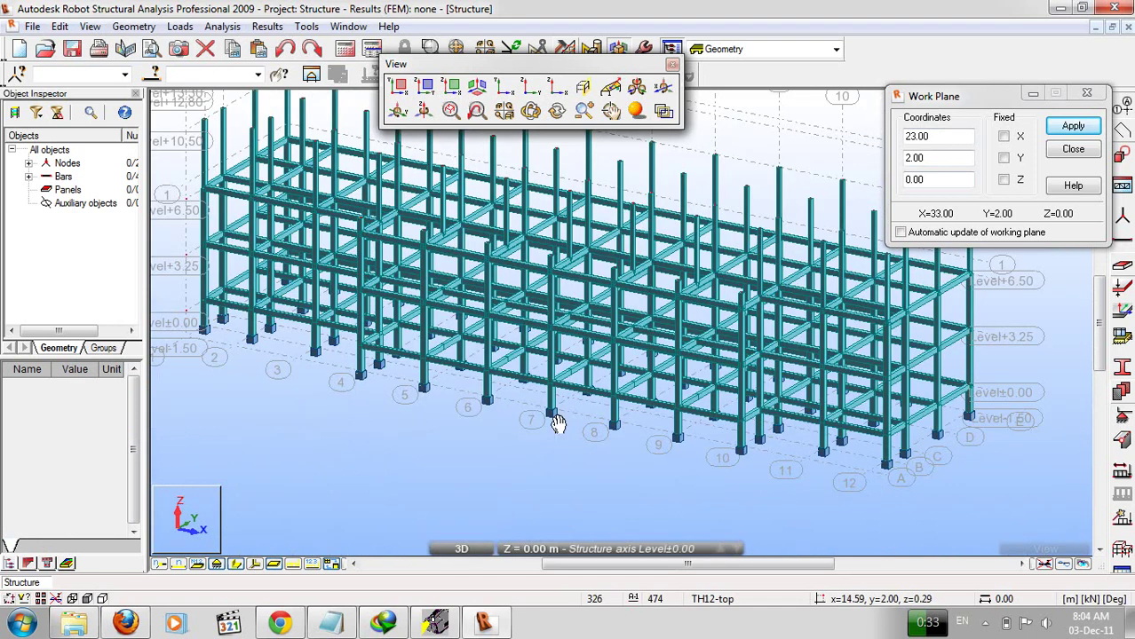
scroll(543, 416, up, 2)
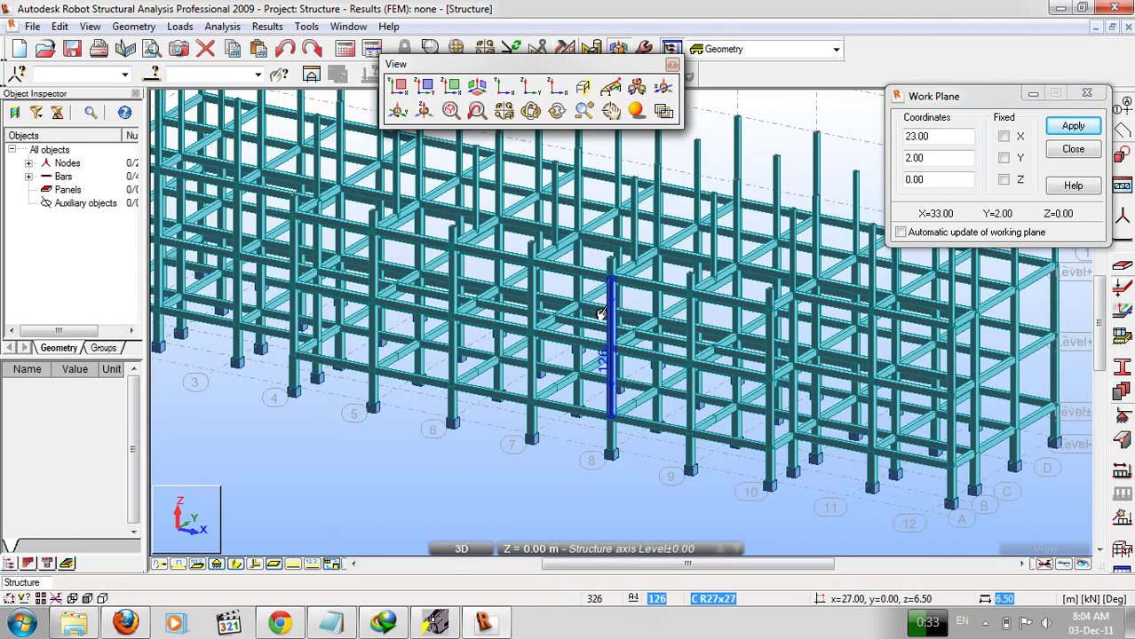
middle_drag(556, 376, 605, 488)
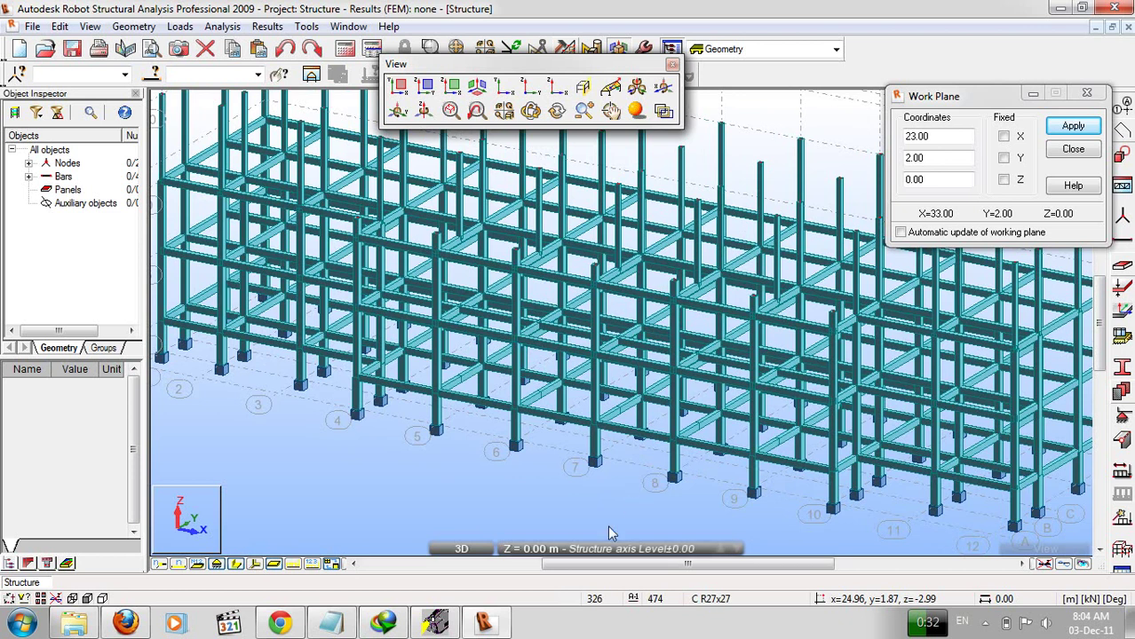
Review the XY floor plans at structure axis levels +3.25 and +6.50.
click(401, 87)
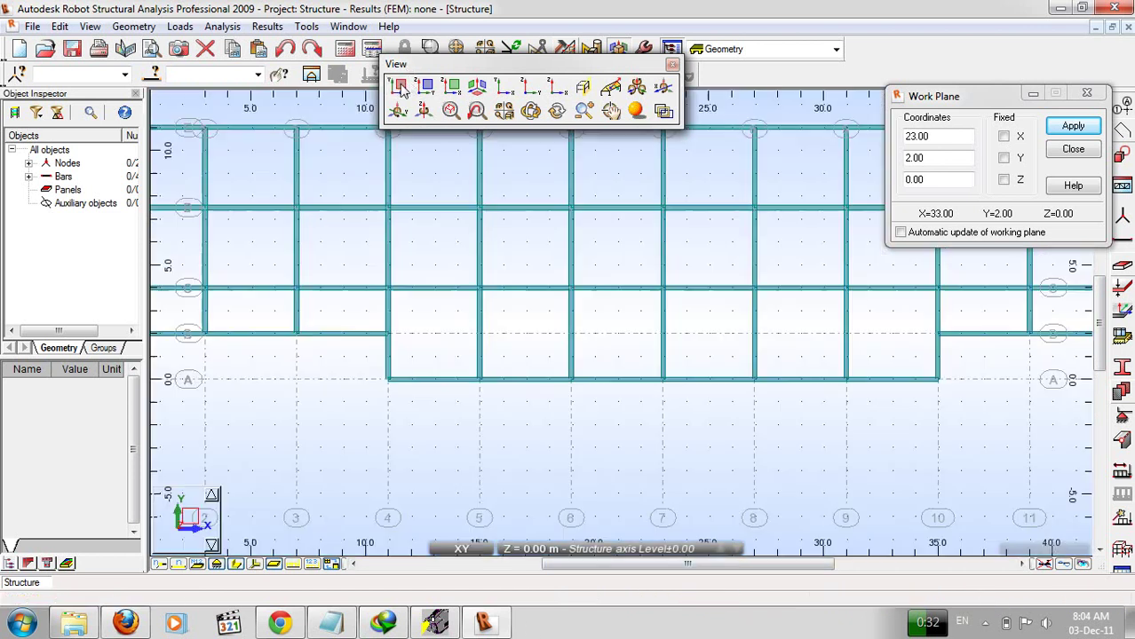
click(655, 550)
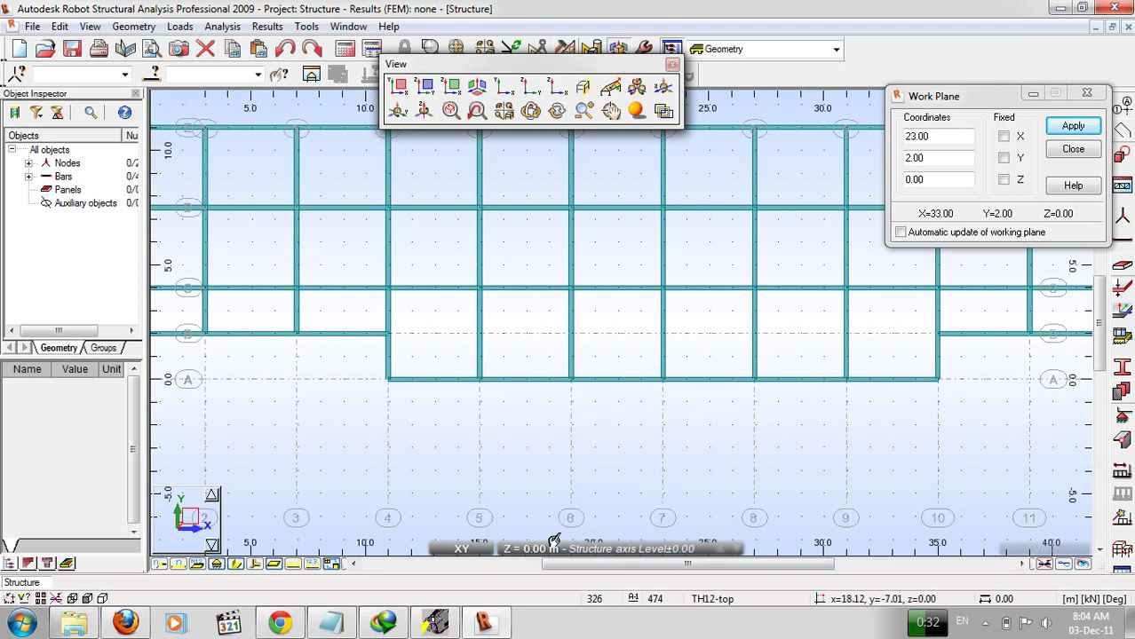
mouse_move(553, 543)
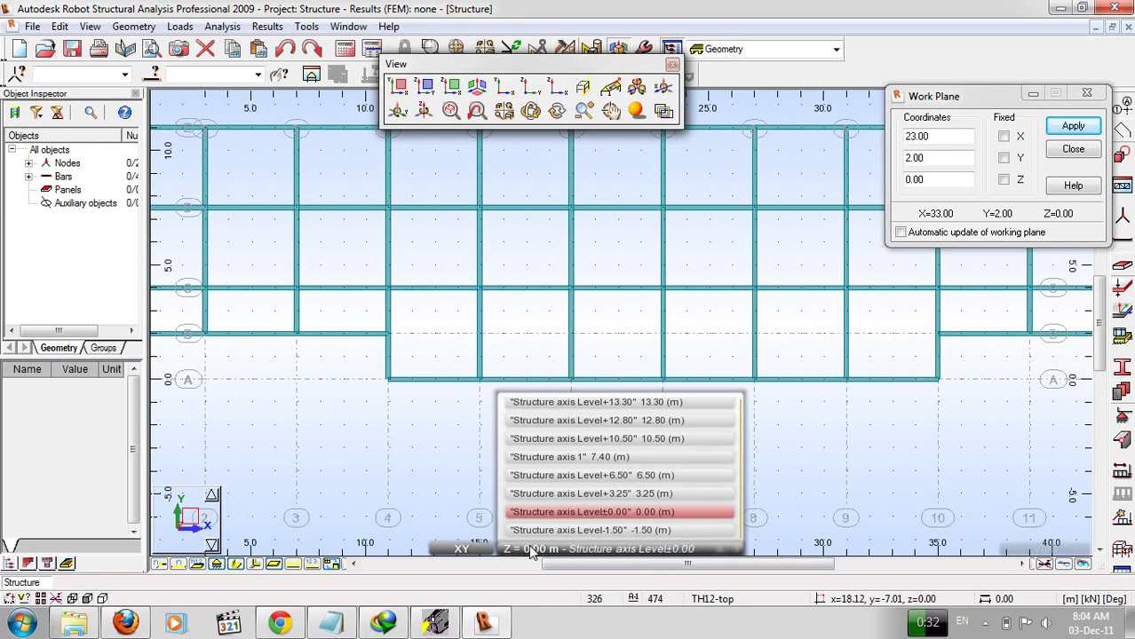
click(576, 496)
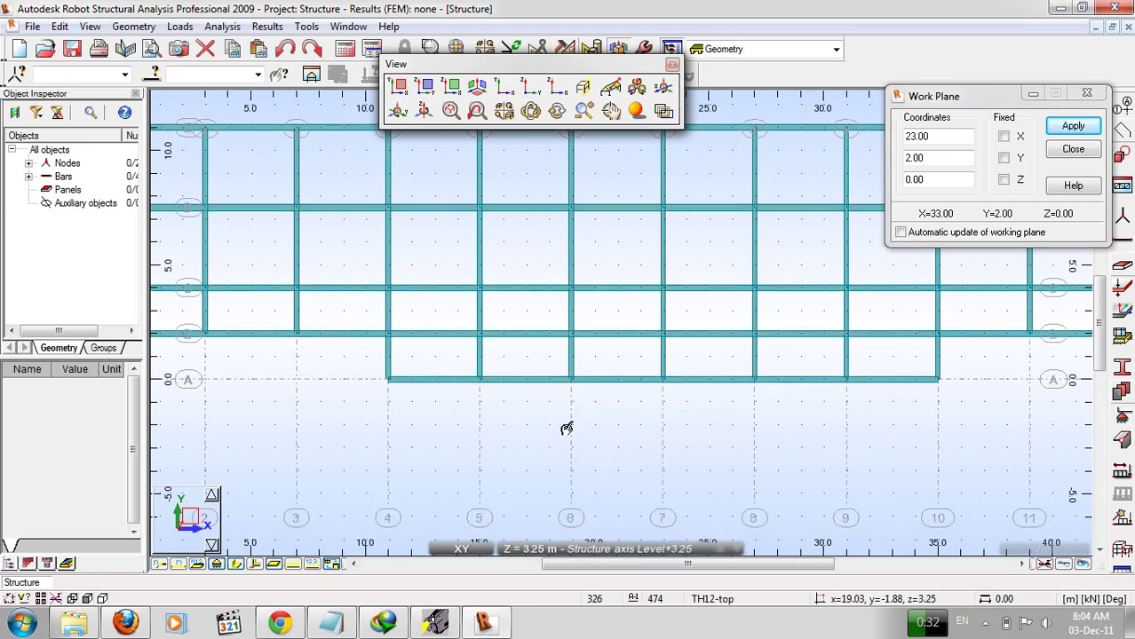
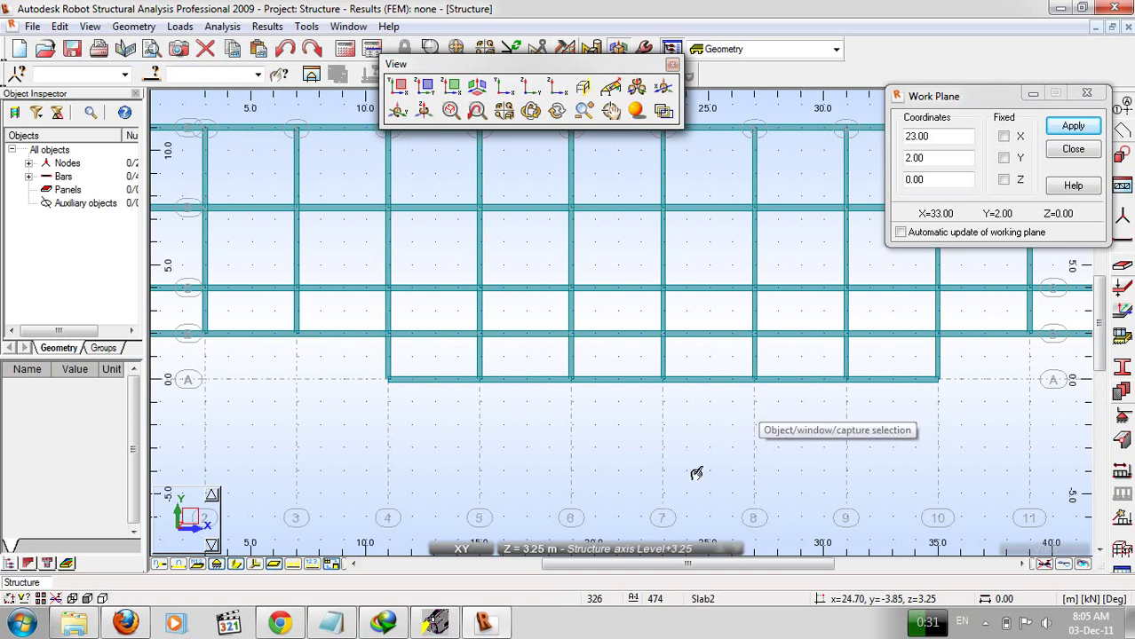
click(621, 549)
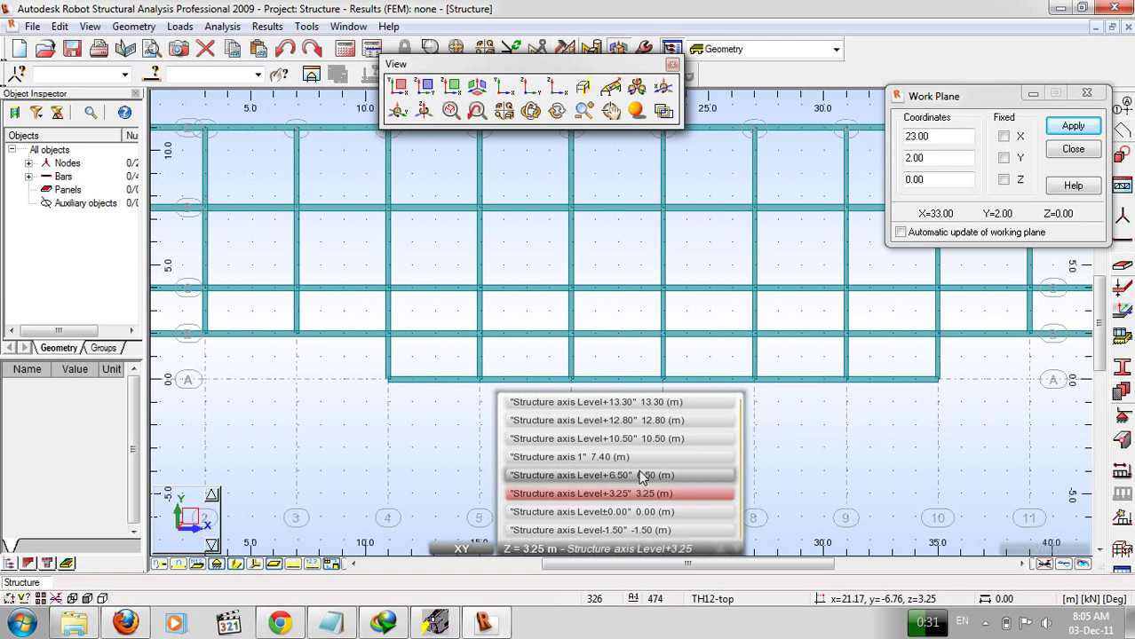
click(639, 473)
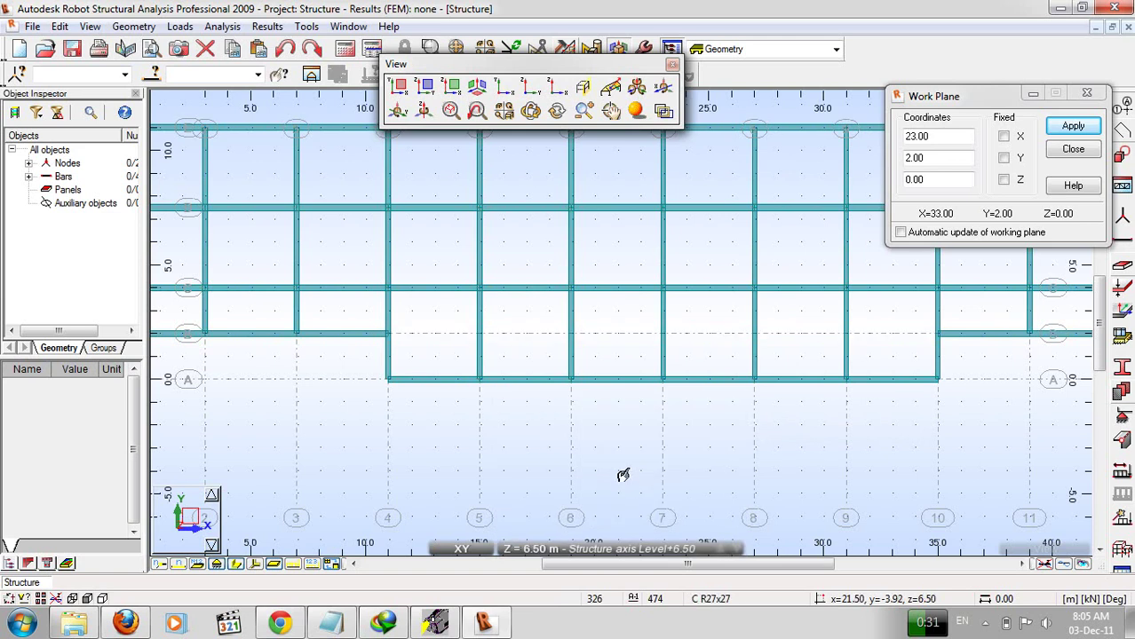
click(622, 473)
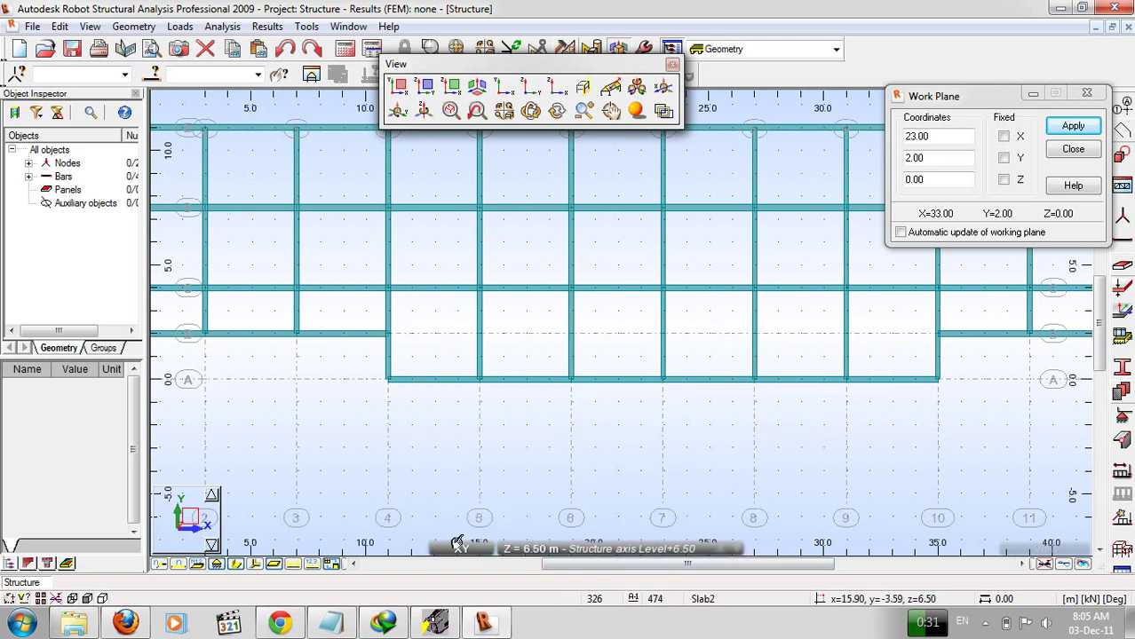
Switch back to the 3D view and rotate the frame to inspect it from another corner, finishing the rotation.
click(477, 86)
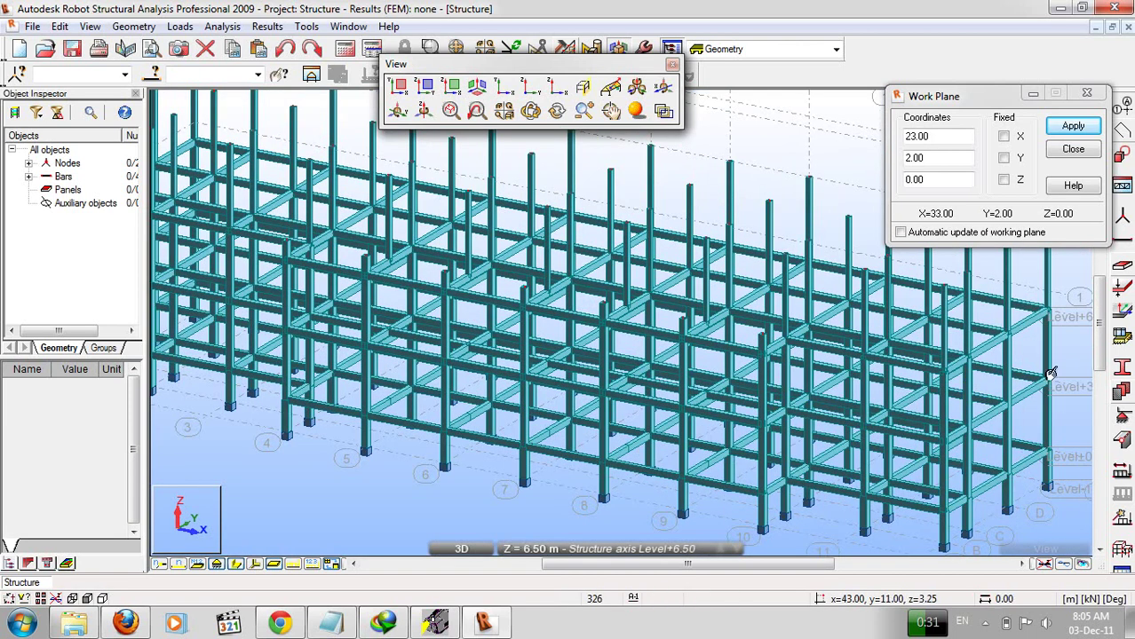
right_click(435, 508)
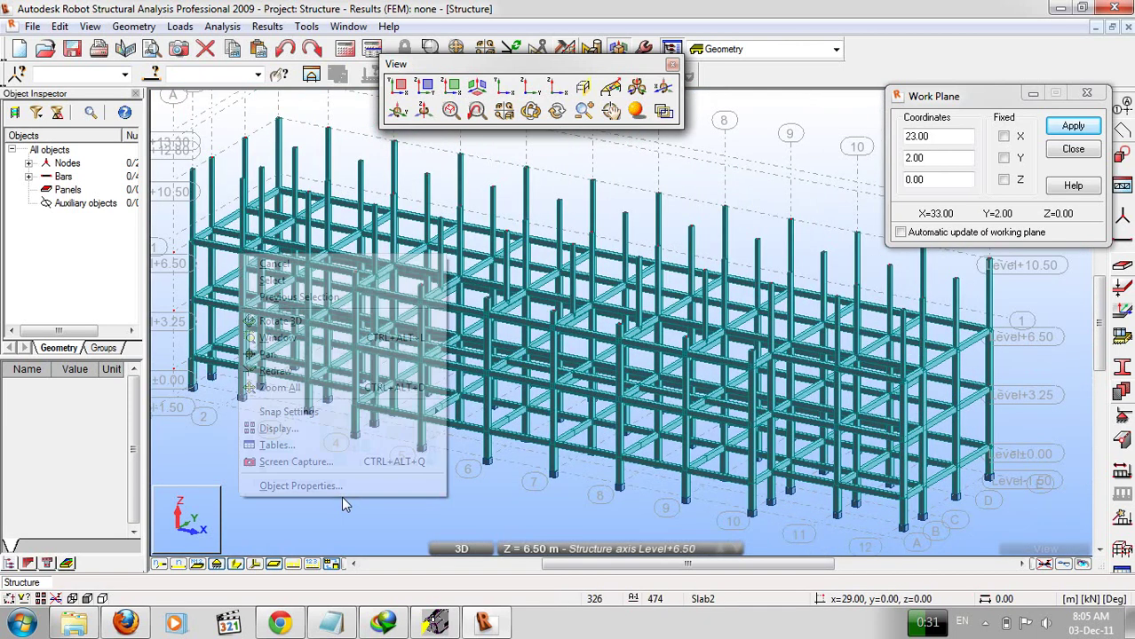
click(342, 321)
drag(355, 373, 714, 444)
right_click(677, 455)
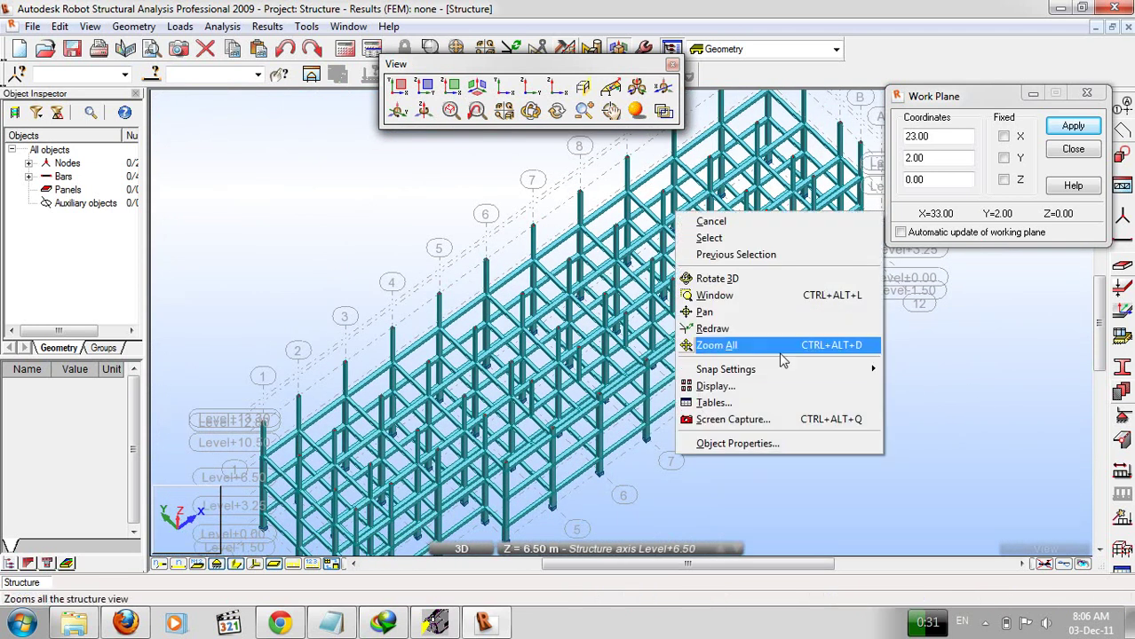
click(760, 222)
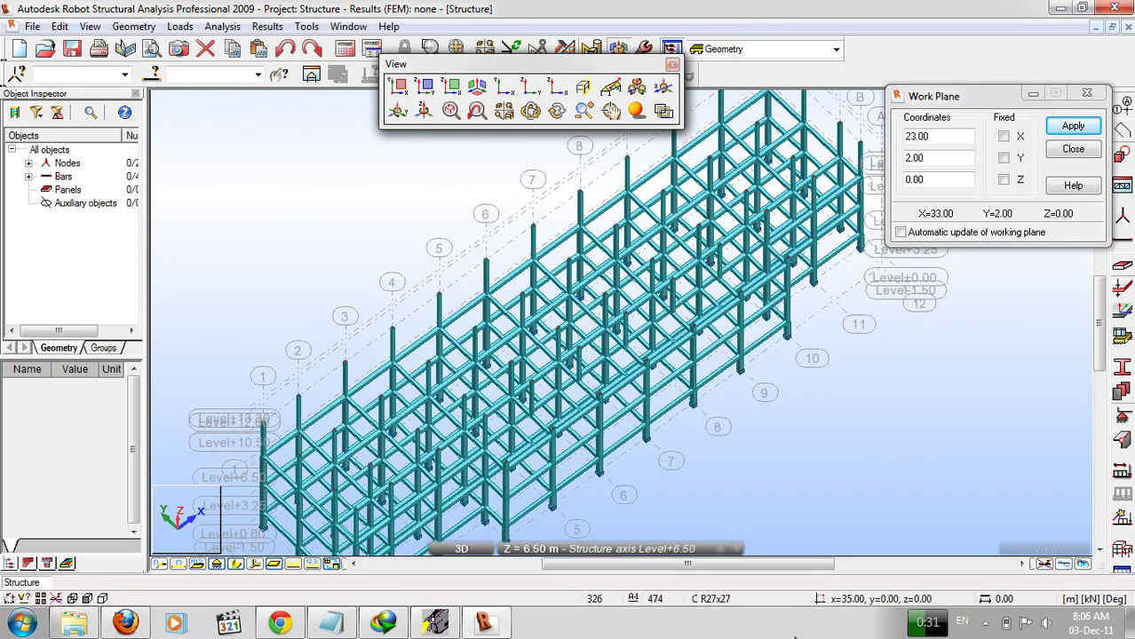
click(383, 625)
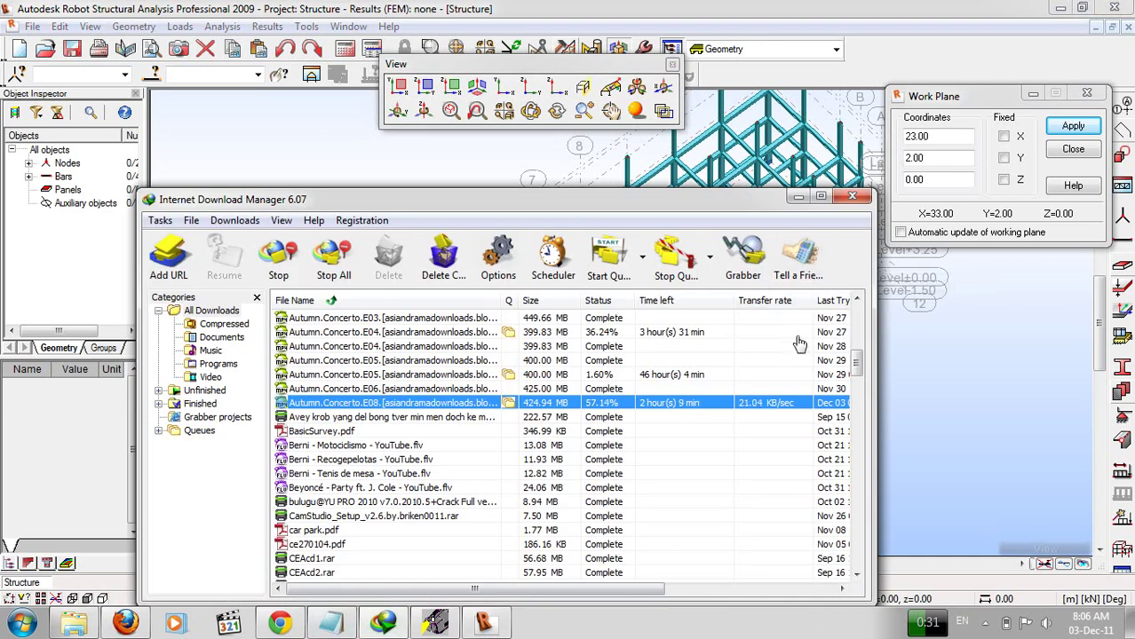
click(796, 196)
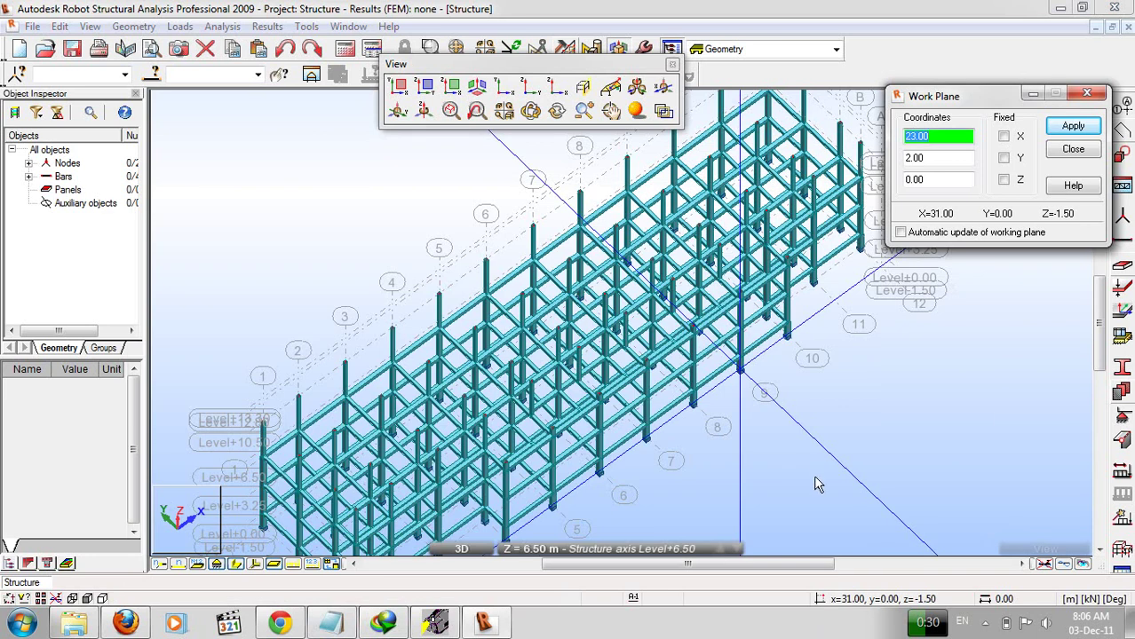
Close the Work Plane settings and zoom out to the whole frame with its axis grid.
click(1073, 149)
scroll(782, 226, down, 4)
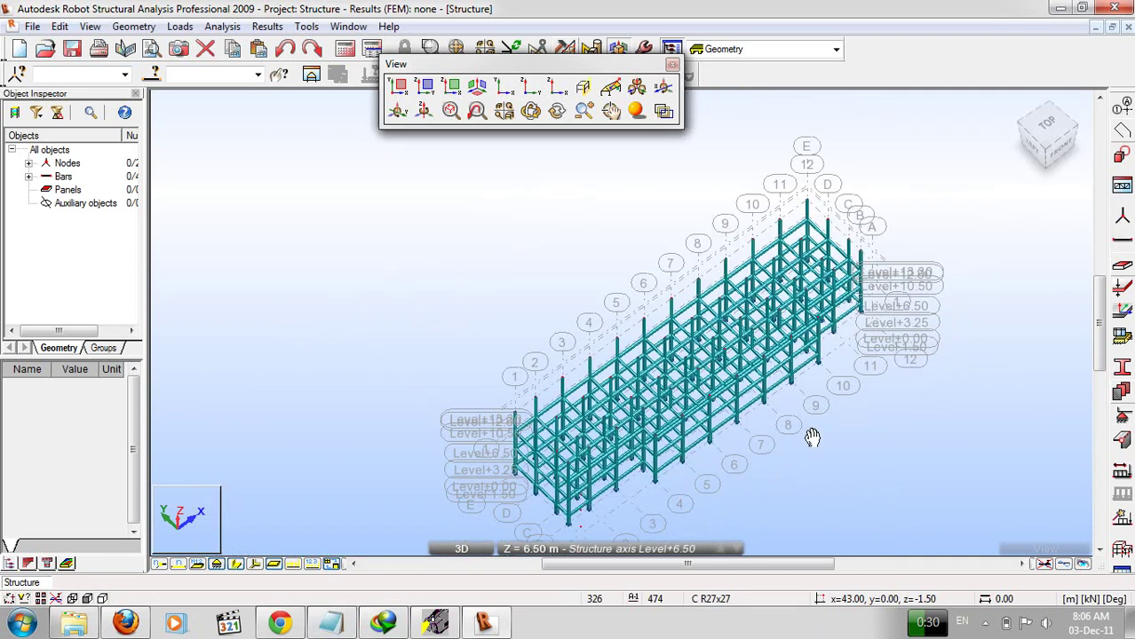
click(513, 547)
click(513, 551)
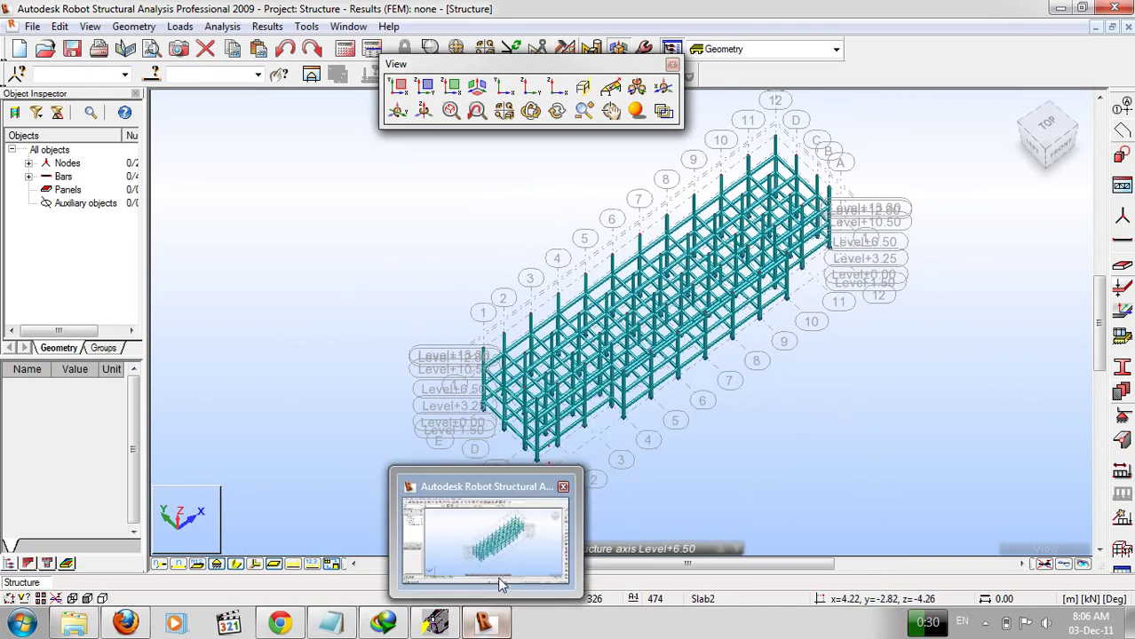
click(513, 549)
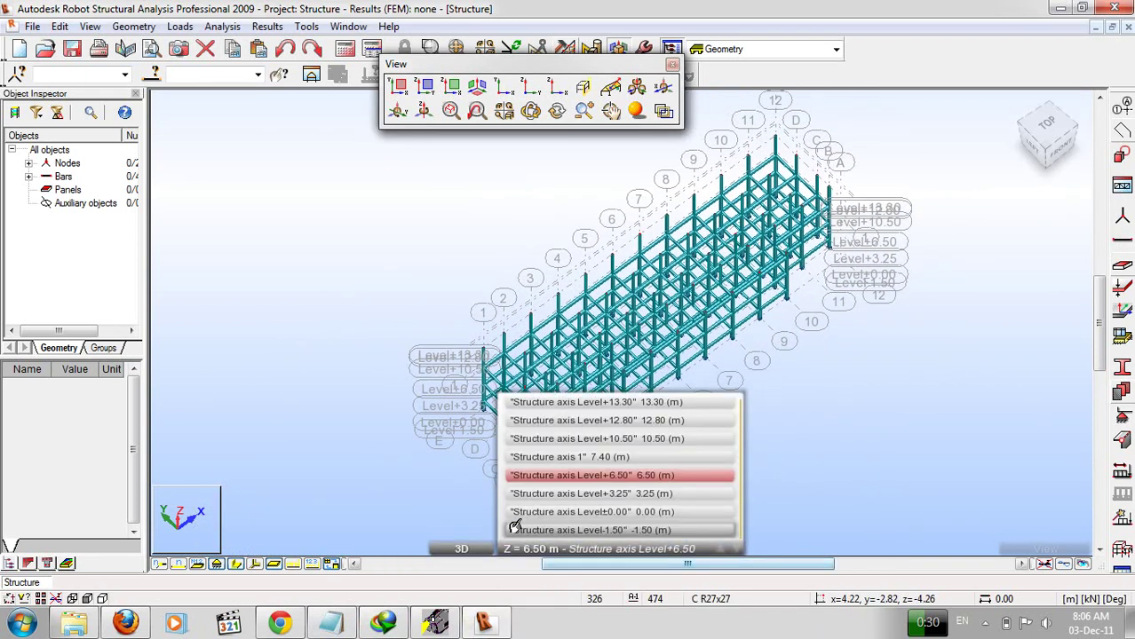
click(513, 548)
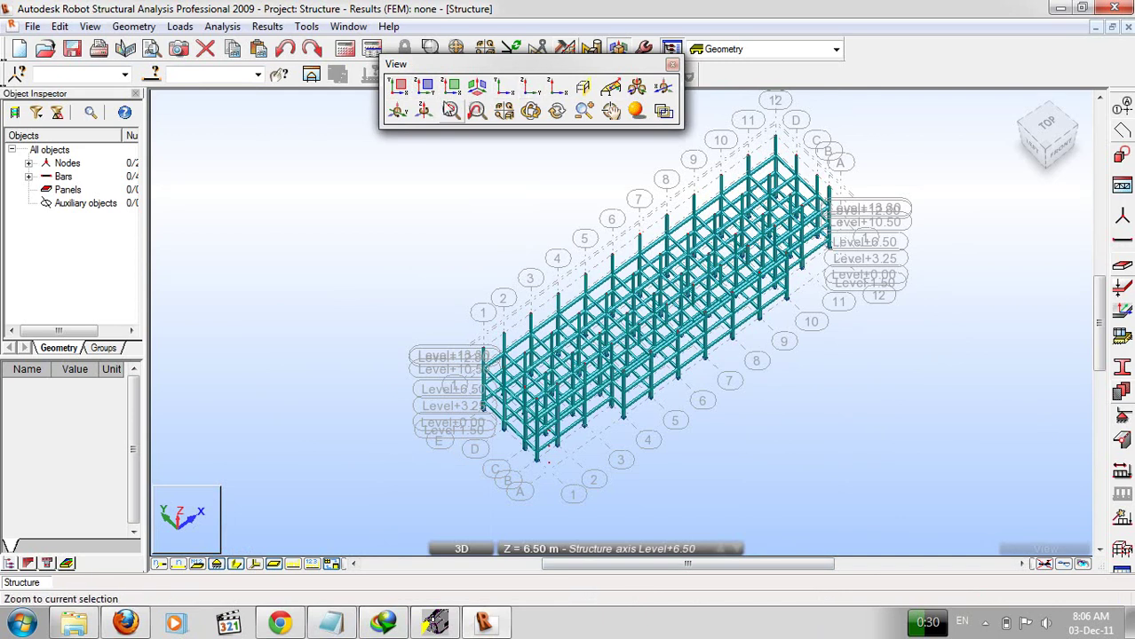
Insert an additional Y-direction structural axis at position 4.50 m and apply it.
click(505, 89)
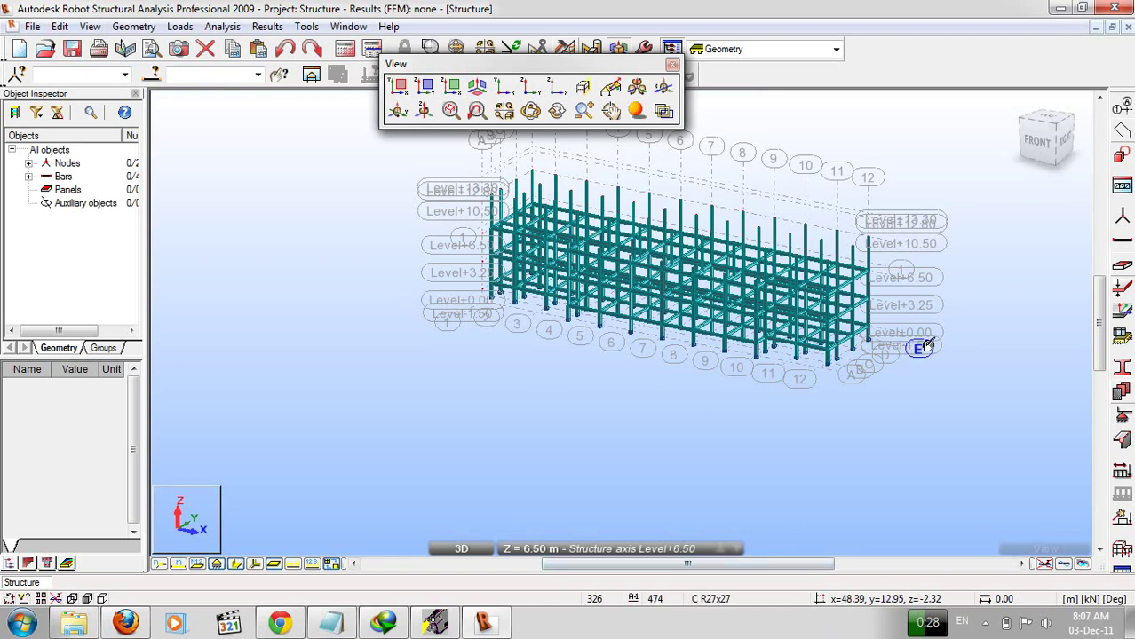
click(1121, 109)
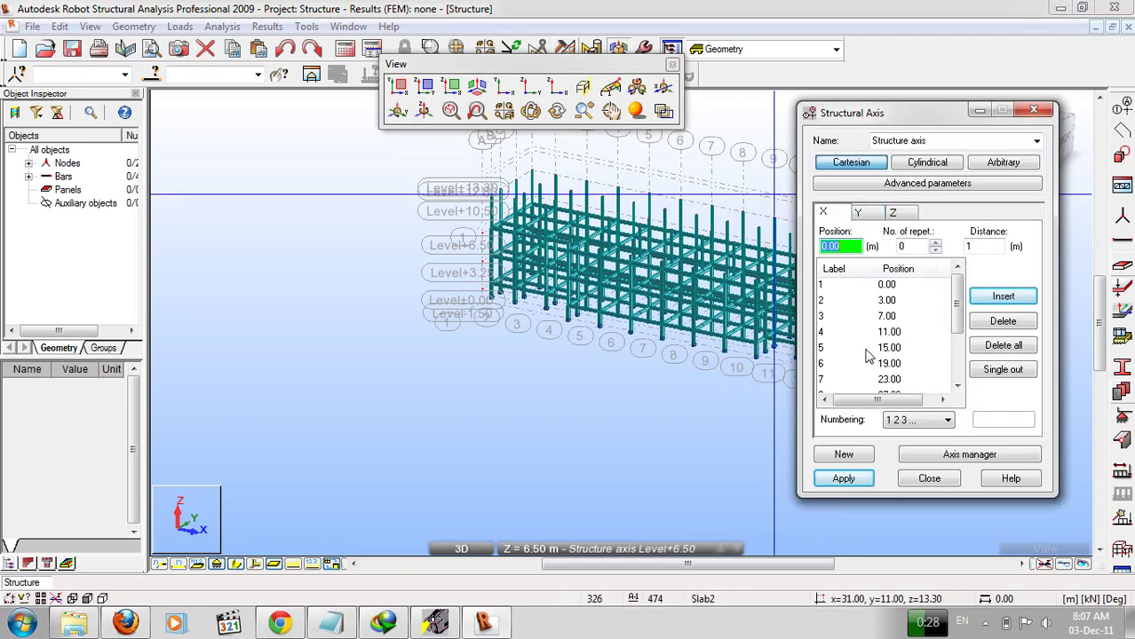
click(858, 212)
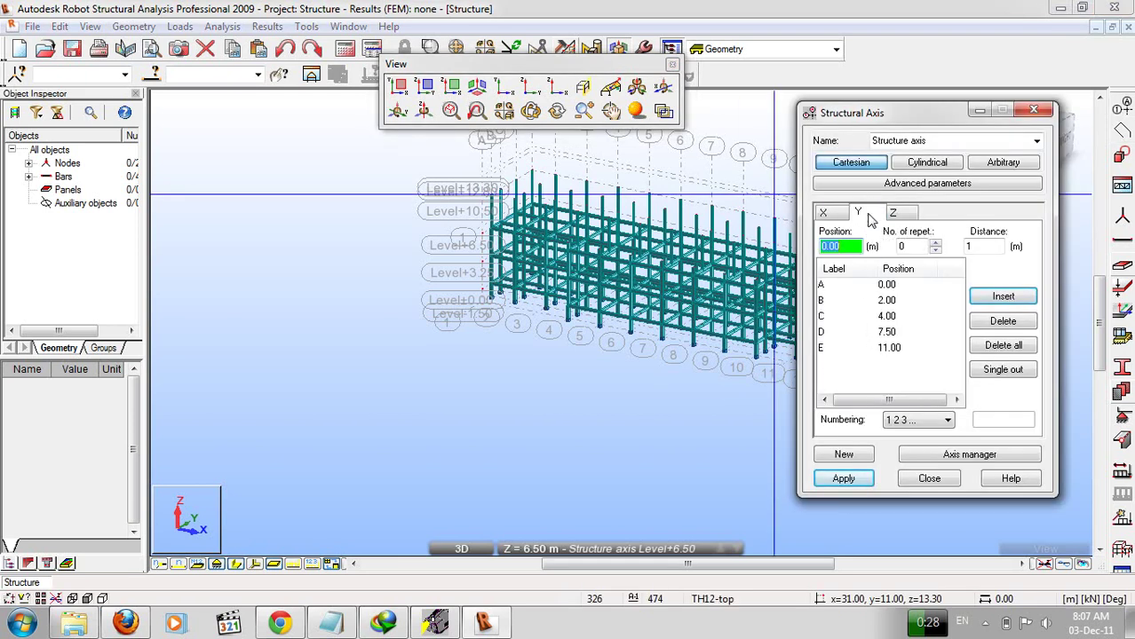
click(887, 317)
double_click(851, 247)
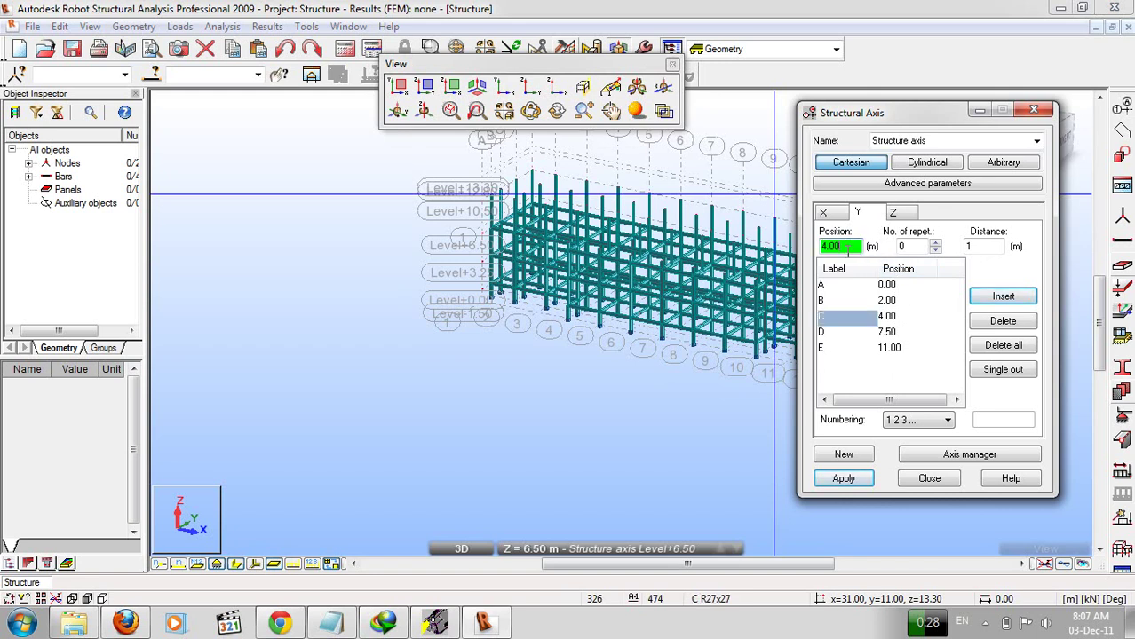
text(4.)
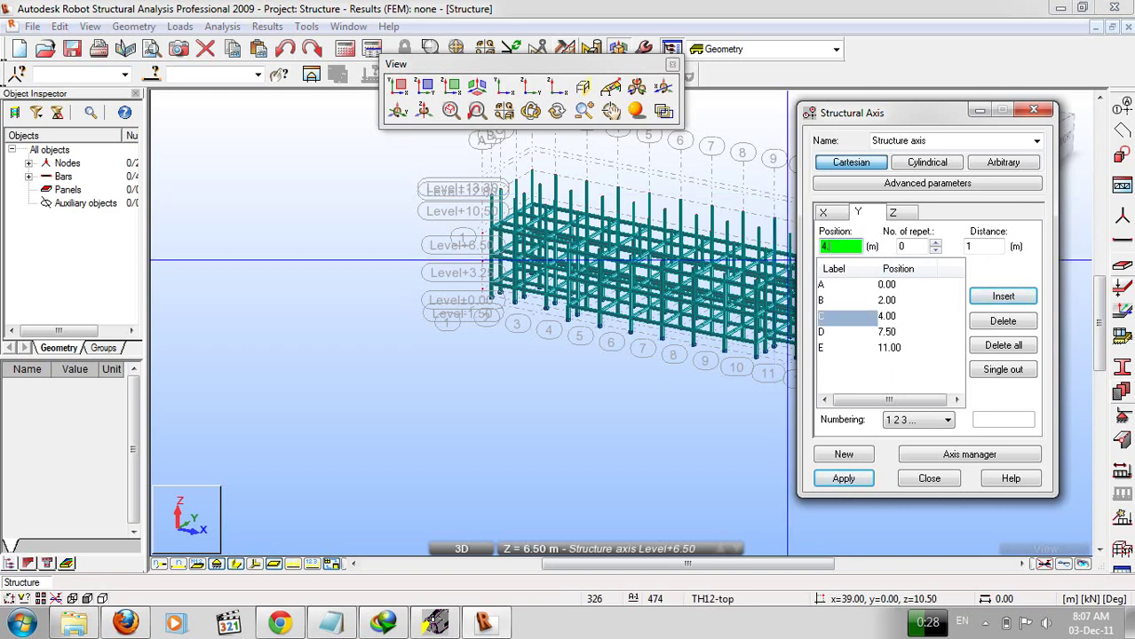
click(844, 478)
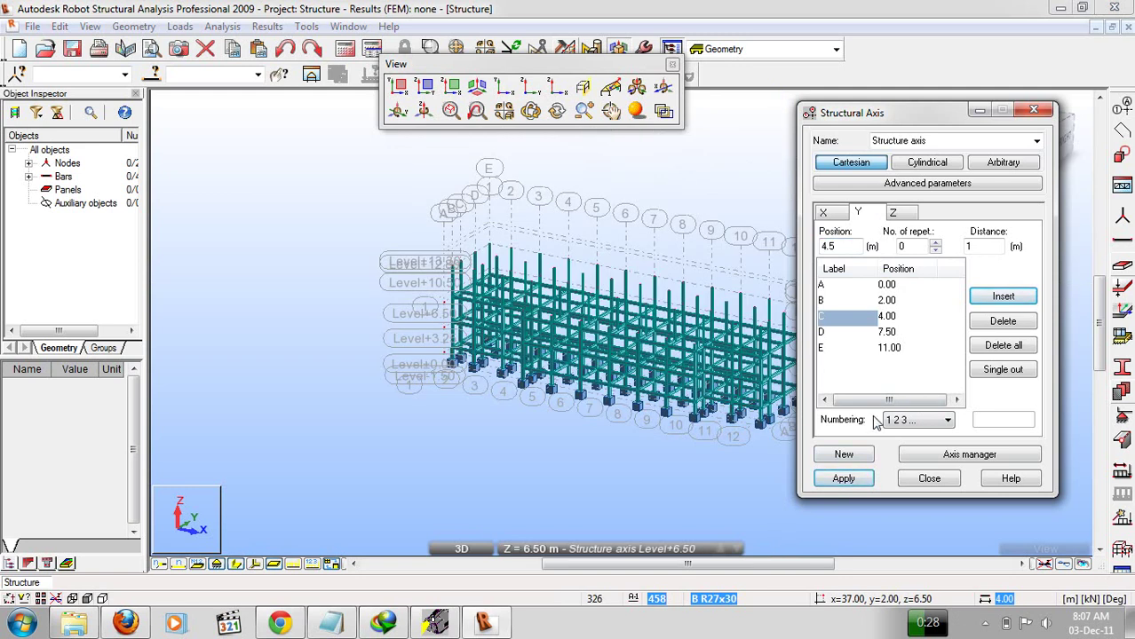
click(1003, 296)
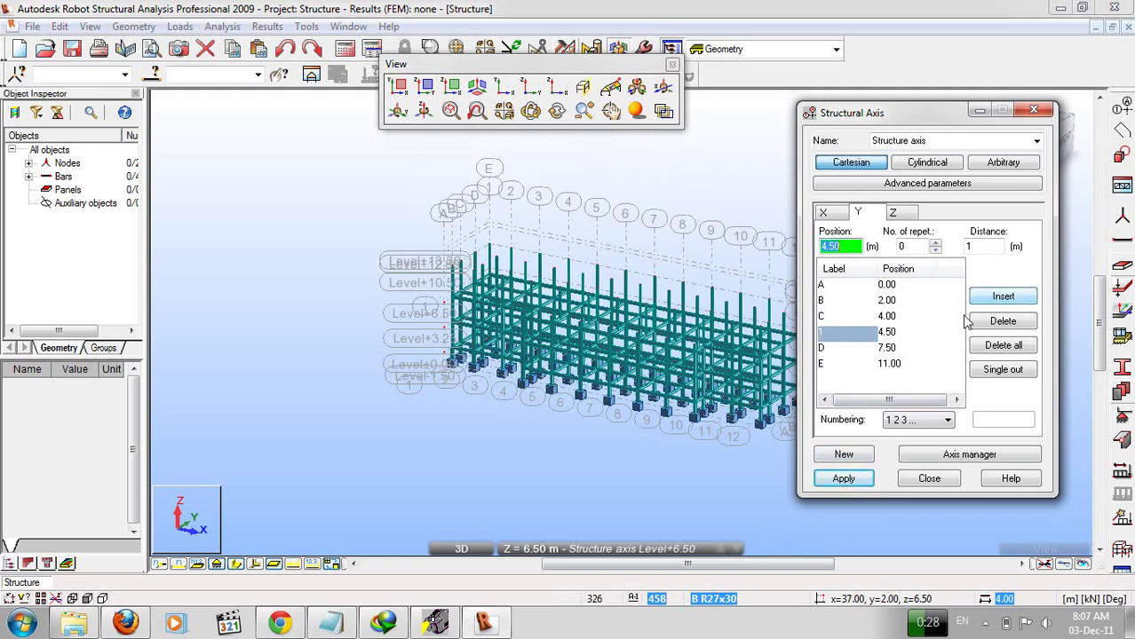
click(855, 479)
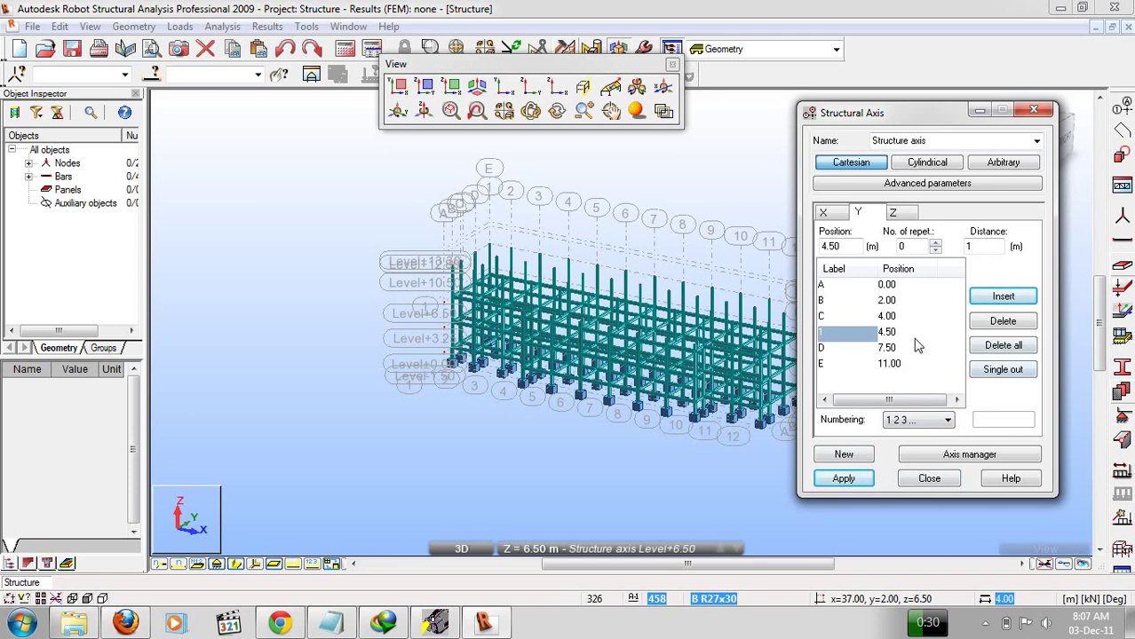
Delete the Y structural axis at 4.50 m and close the axis definition.
click(999, 321)
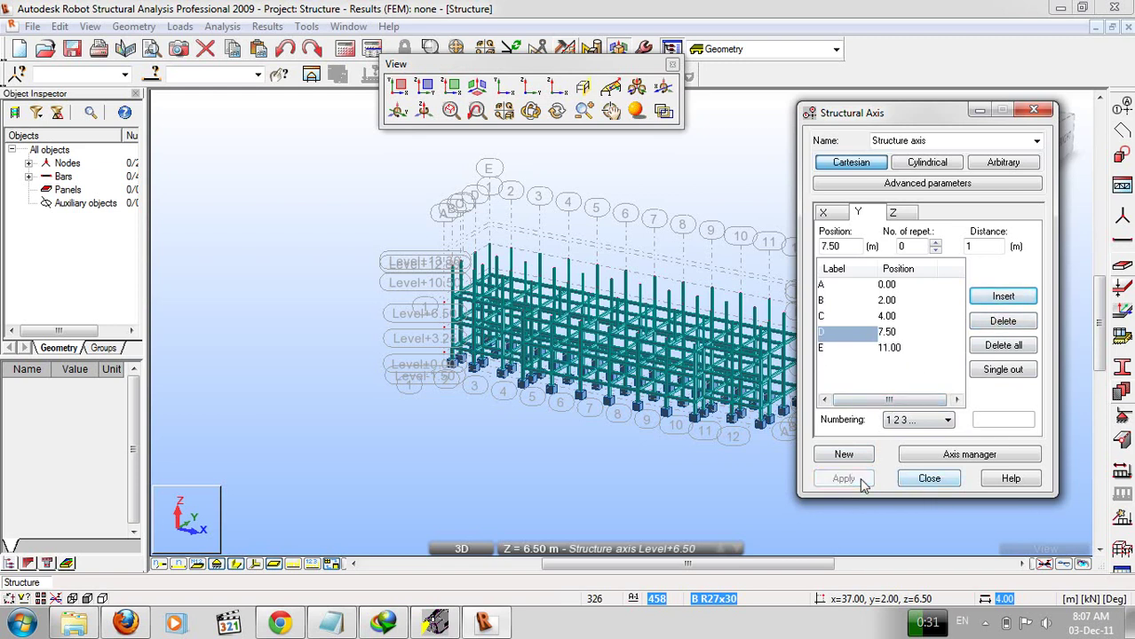
click(928, 479)
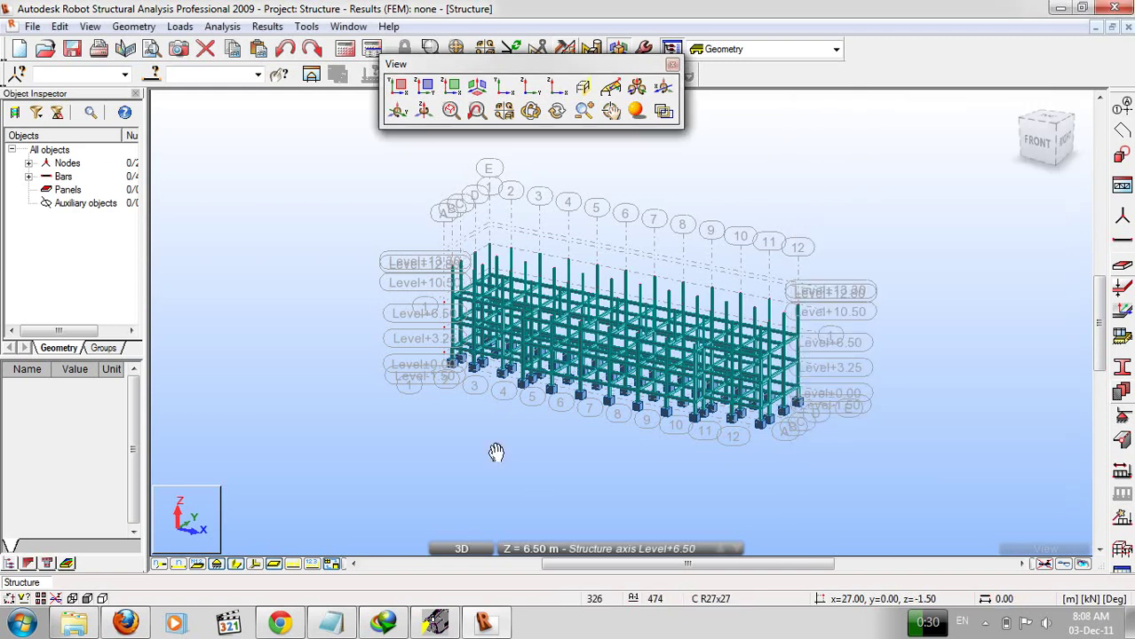
Inspect the frame's corner at axis 1 up close, briefly selecting the loose nodes at levels +0.00, +3.25 and +6.50.
scroll(403, 306, up, 5)
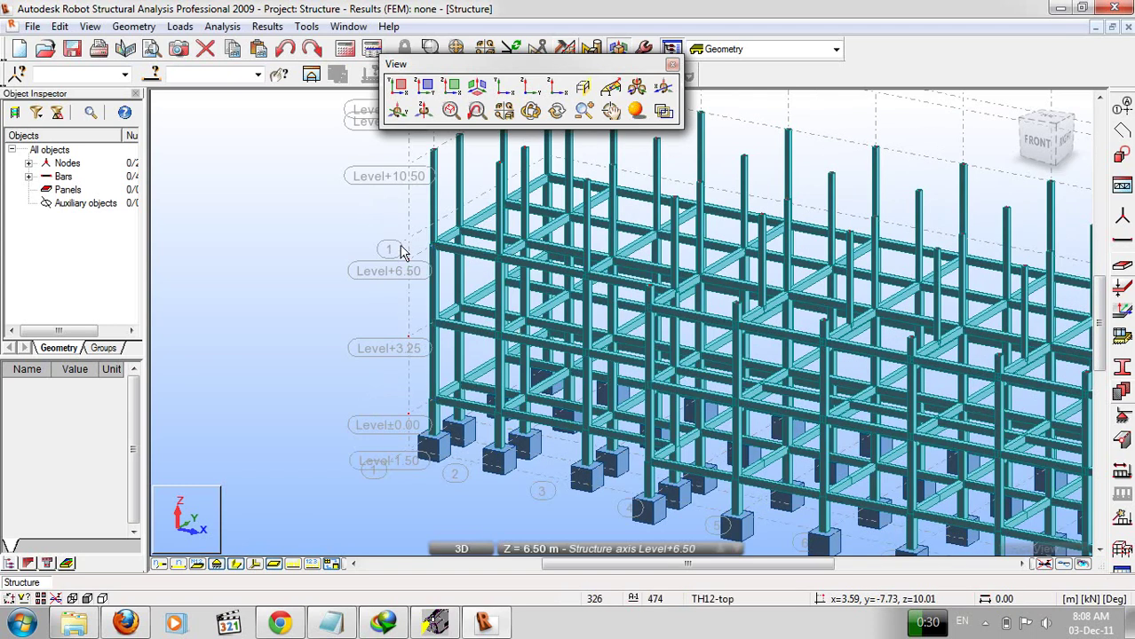
drag(394, 236, 414, 433)
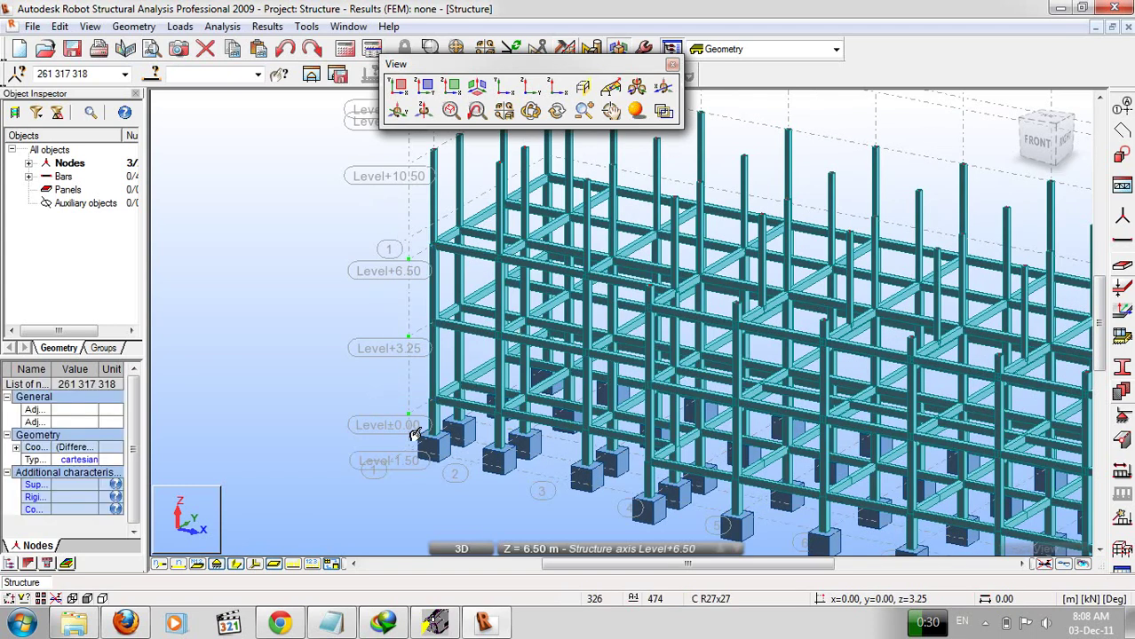
key(Escape)
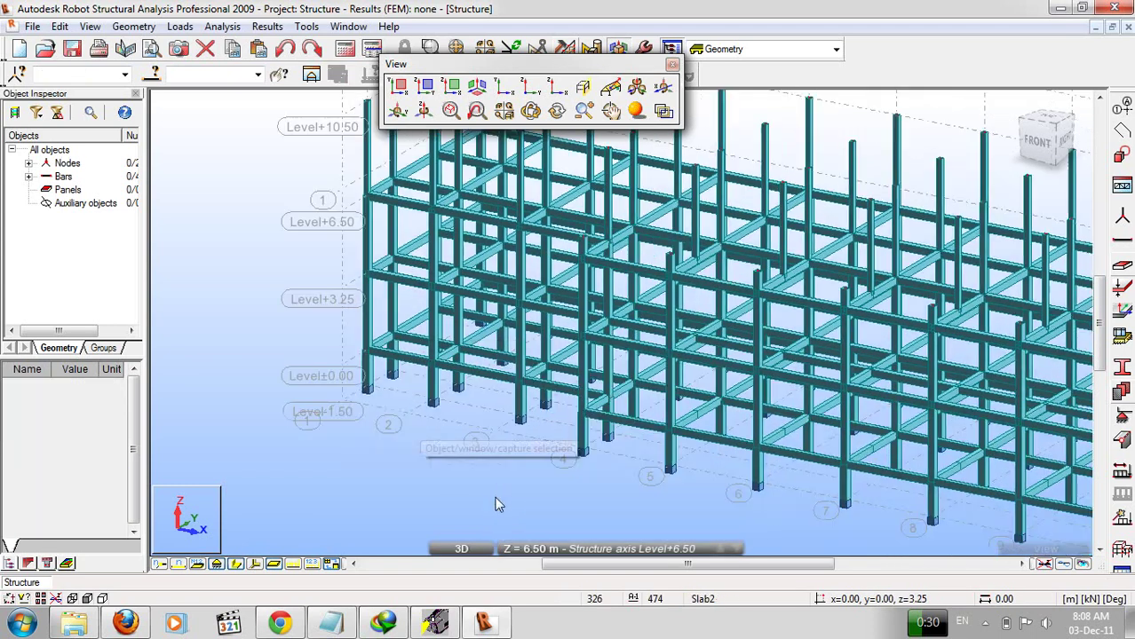
scroll(494, 502, down, 2)
scroll(480, 451, up, 5)
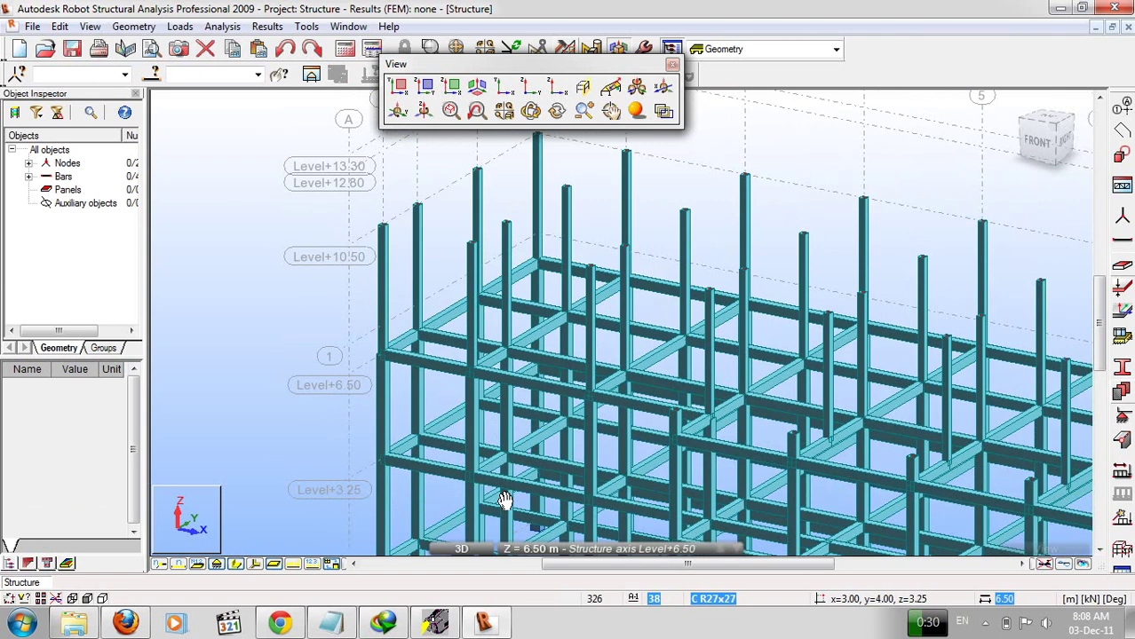
middle_drag(503, 500, 499, 332)
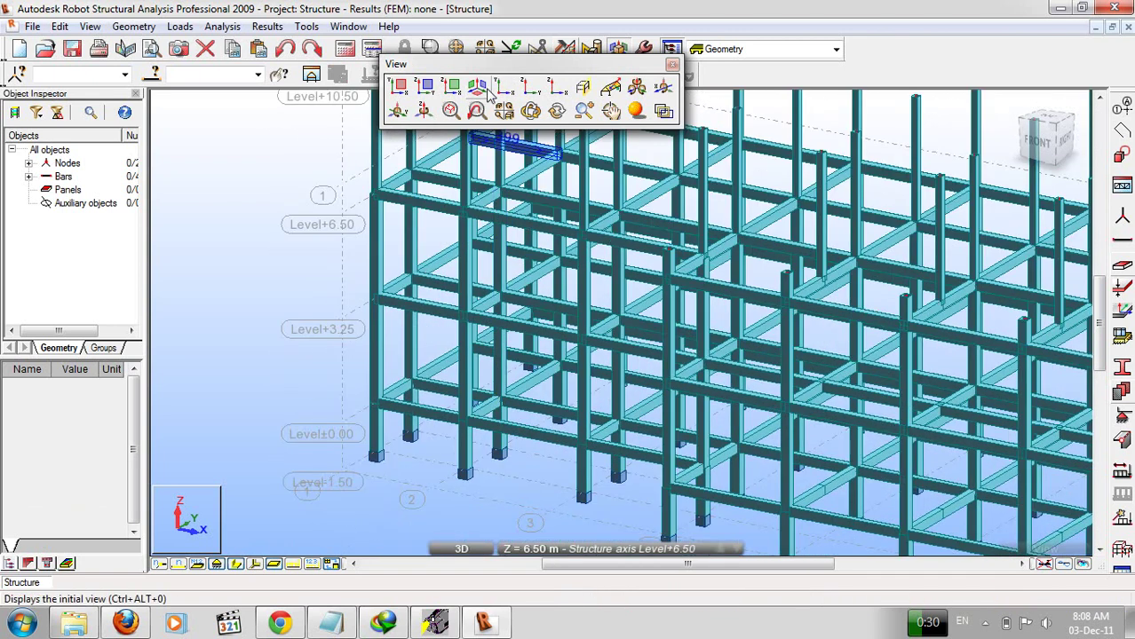
Set the work plane to the point 0.00, 2.00, -1.50 and show the YZ elevation at structure axis 1.
click(582, 86)
click(369, 462)
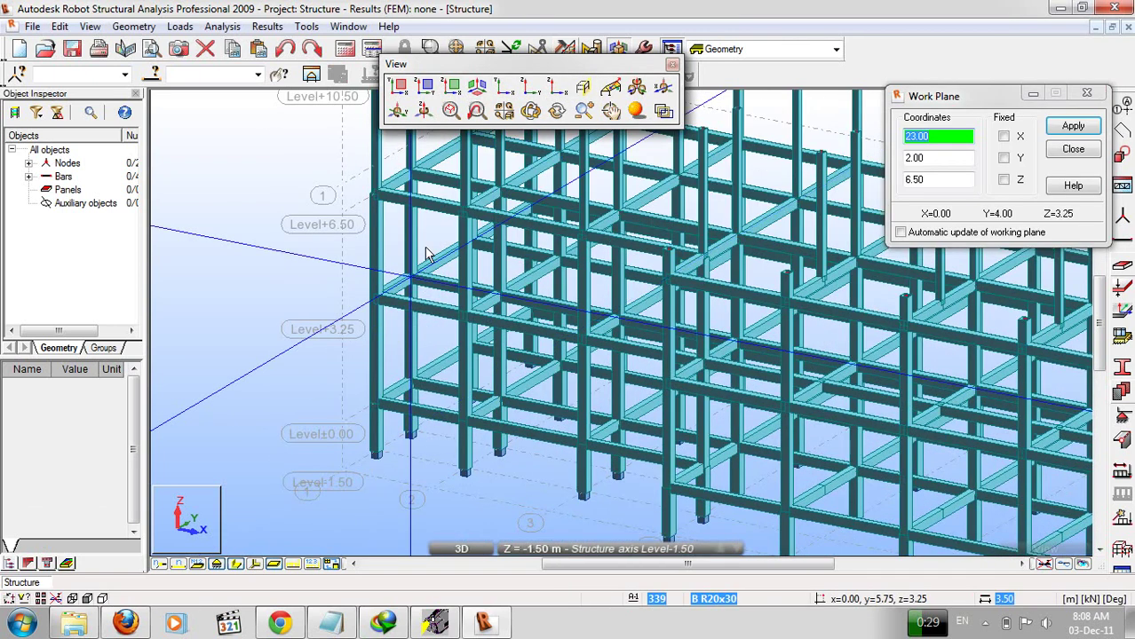
click(427, 86)
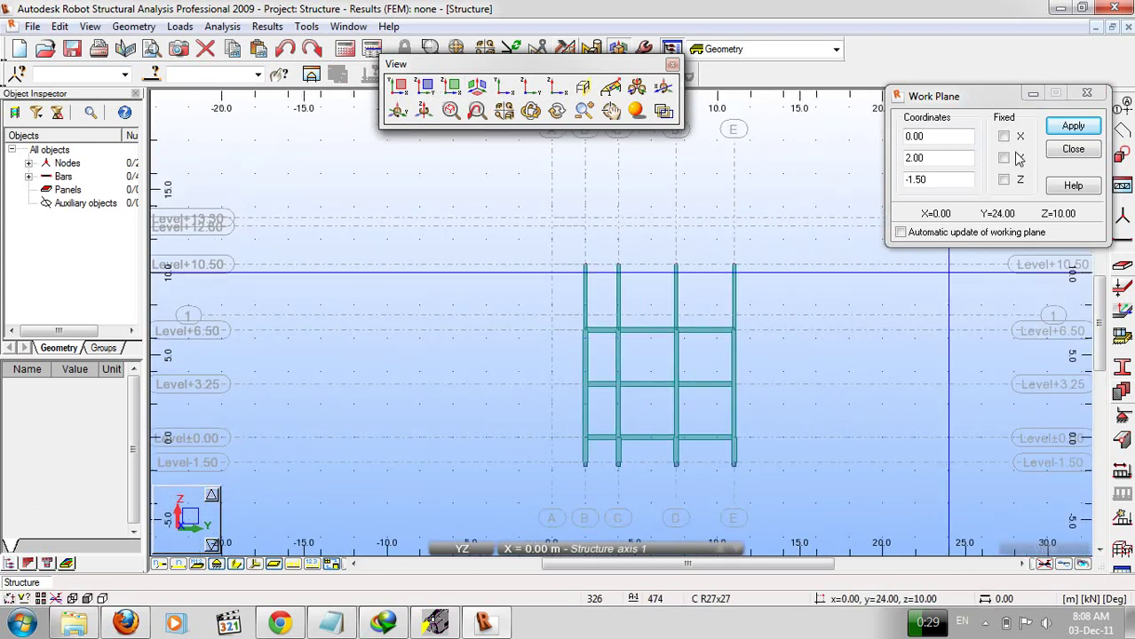
click(1062, 154)
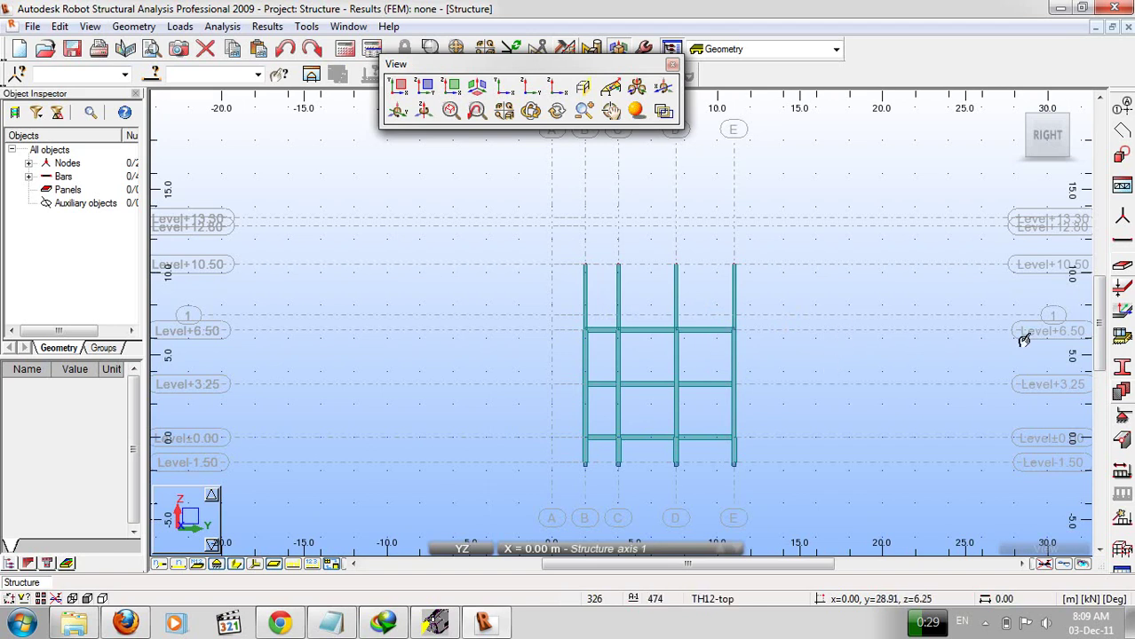
Select all members lying on Level+6.50 and check the selection in the 3D view.
click(1057, 333)
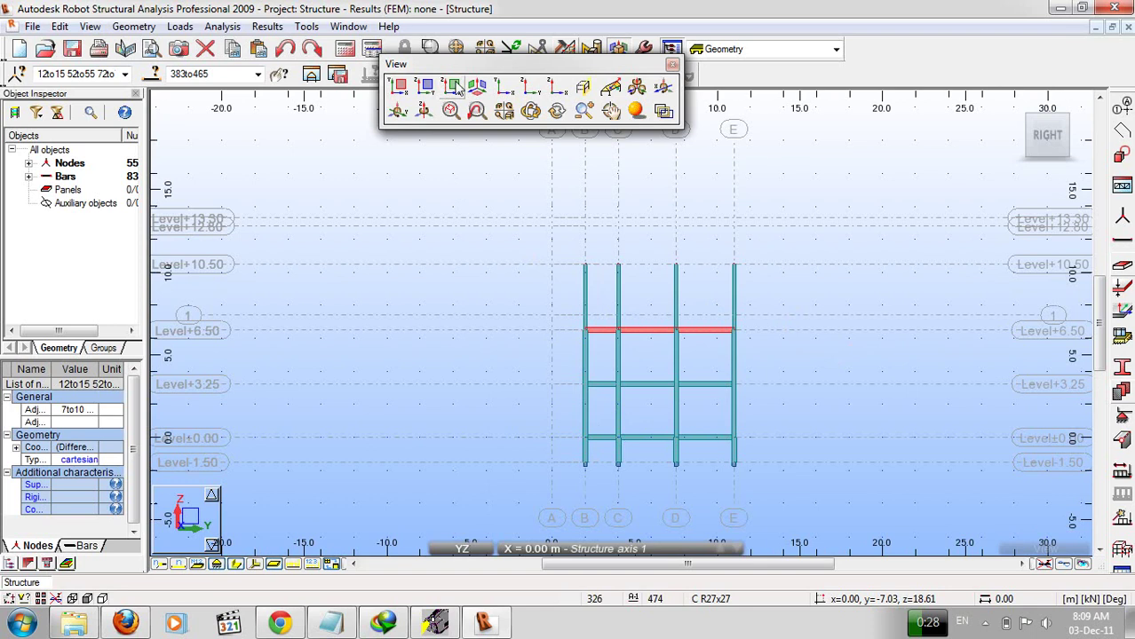
click(477, 87)
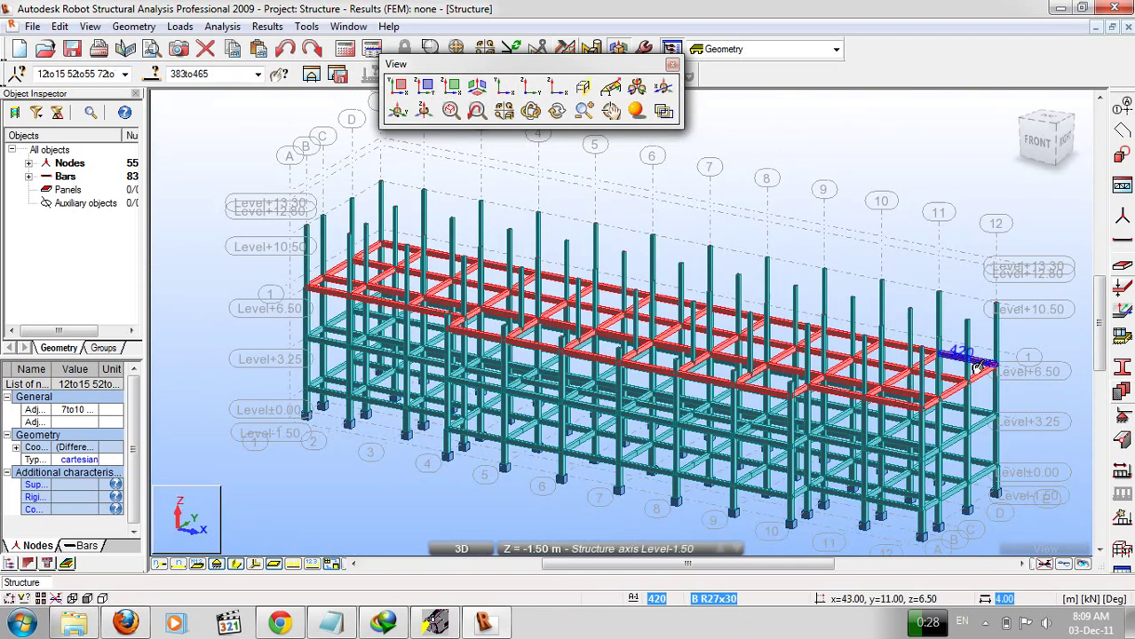
Show the XY plan at Level+6.50 and intersect all of its beams with each other.
click(399, 89)
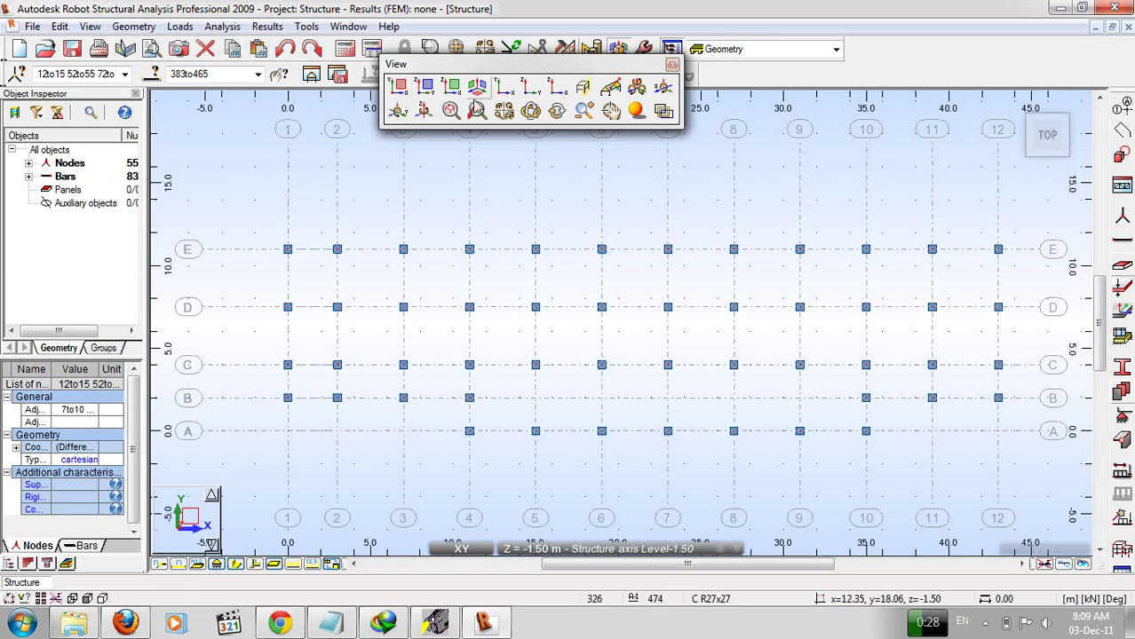
click(621, 549)
click(648, 476)
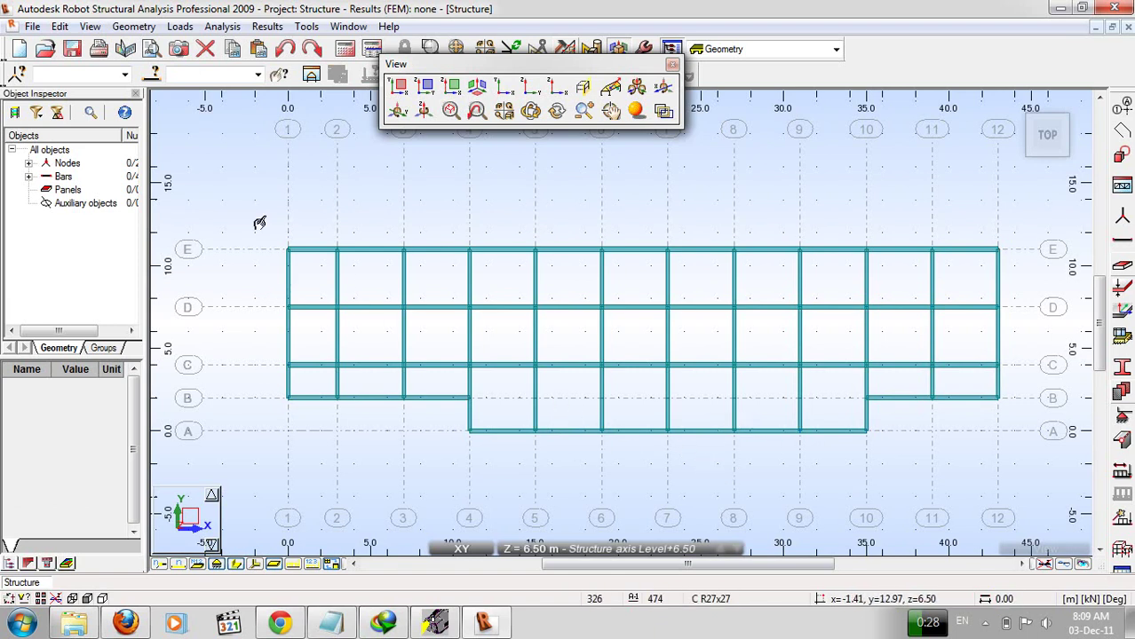
drag(262, 215, 1043, 486)
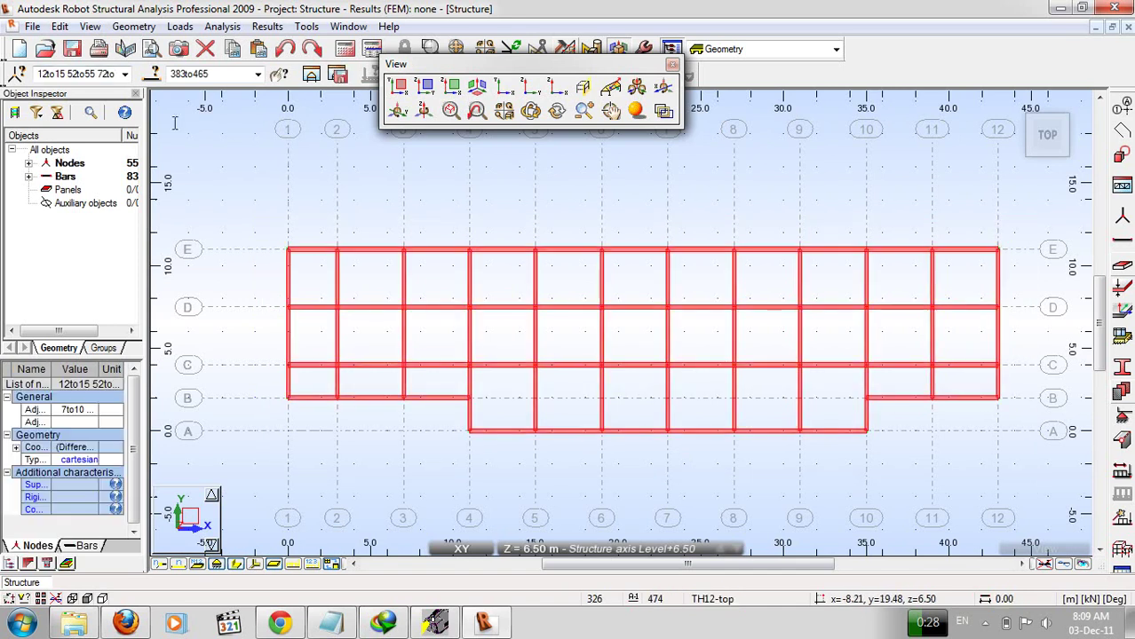
click(66, 31)
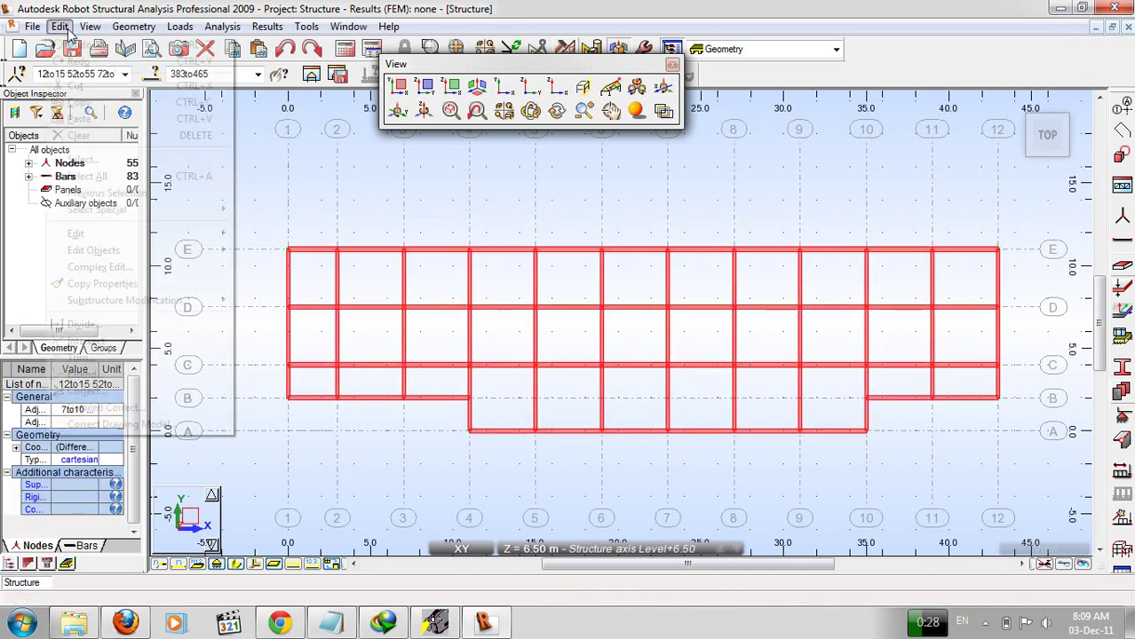
click(102, 338)
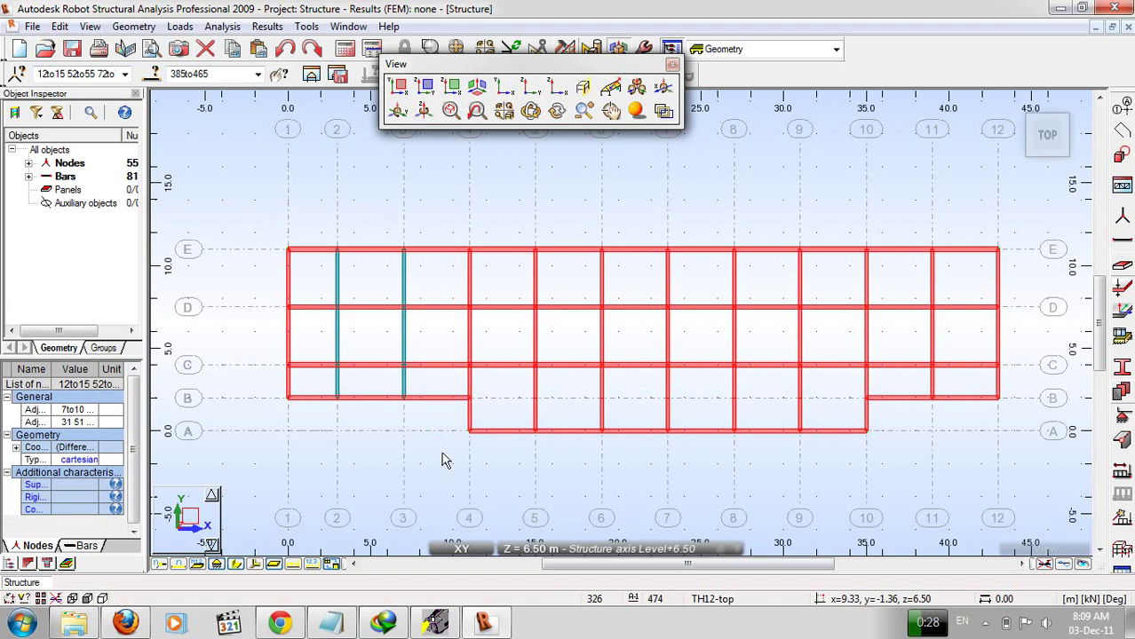
Copy the Level+6.50 beams between axes C and E upward with translation vector 0,0,4 and one repetition.
drag(224, 188, 1024, 384)
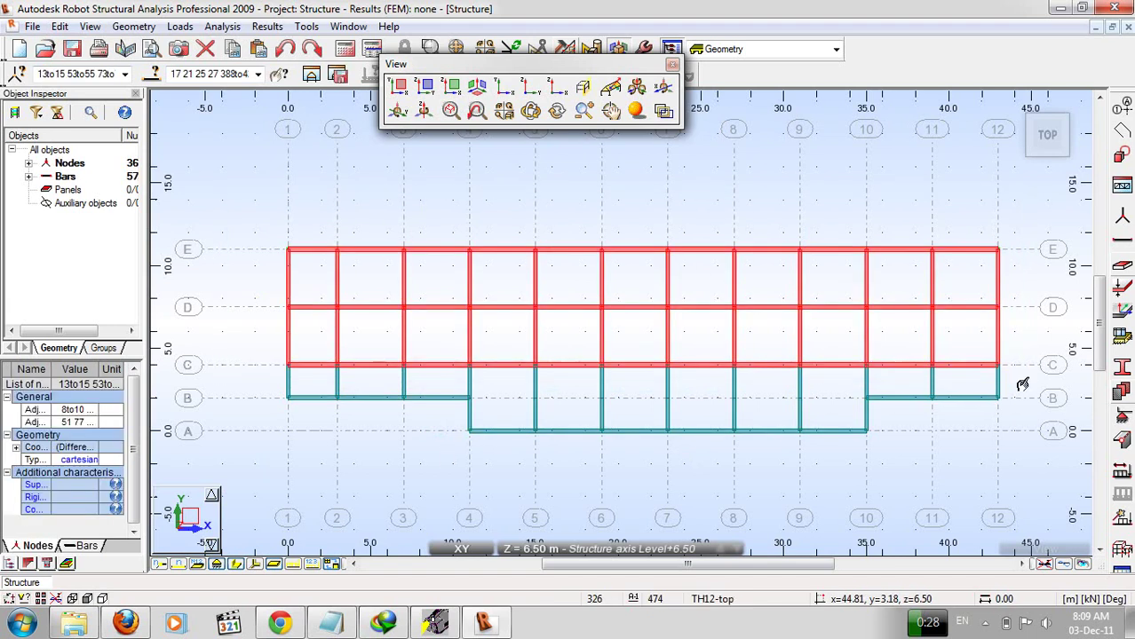
click(57, 27)
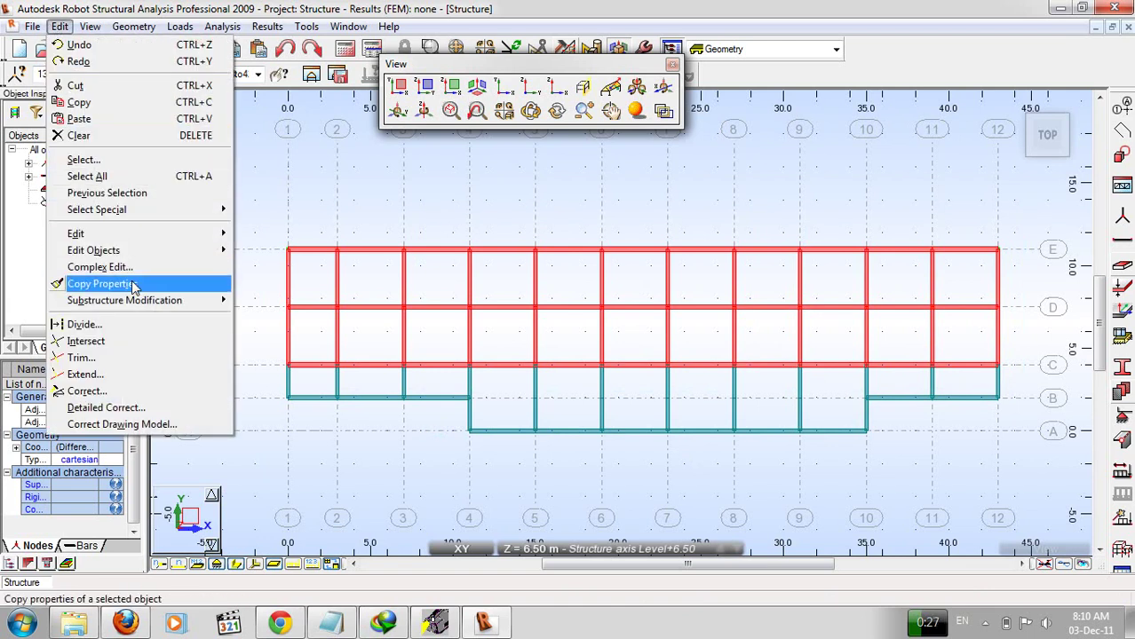
mouse_move(178, 234)
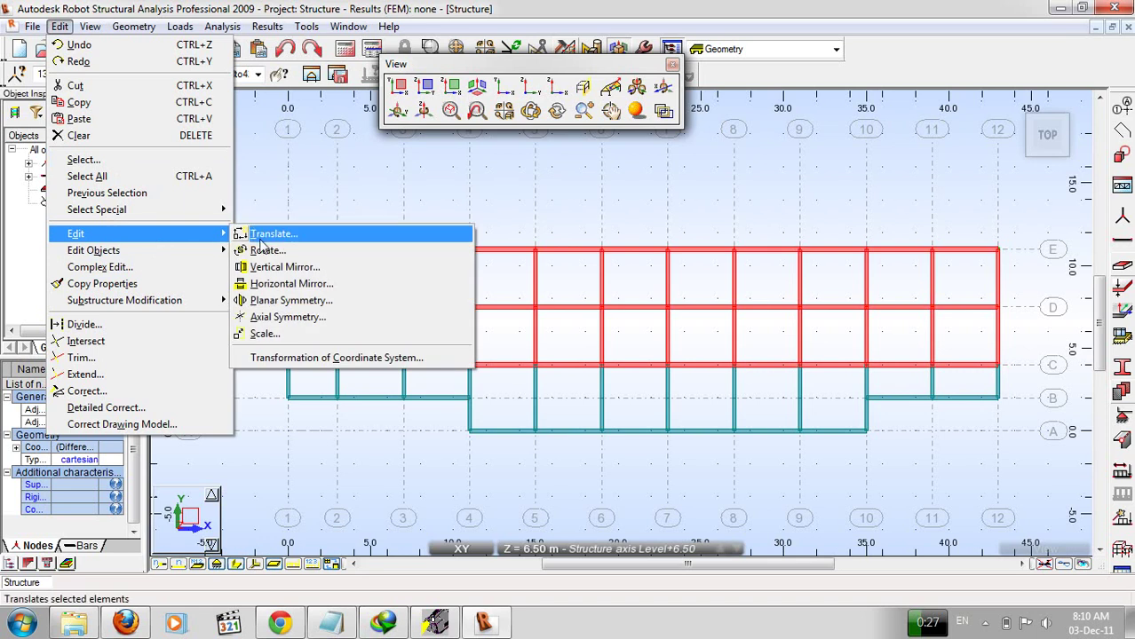
click(257, 233)
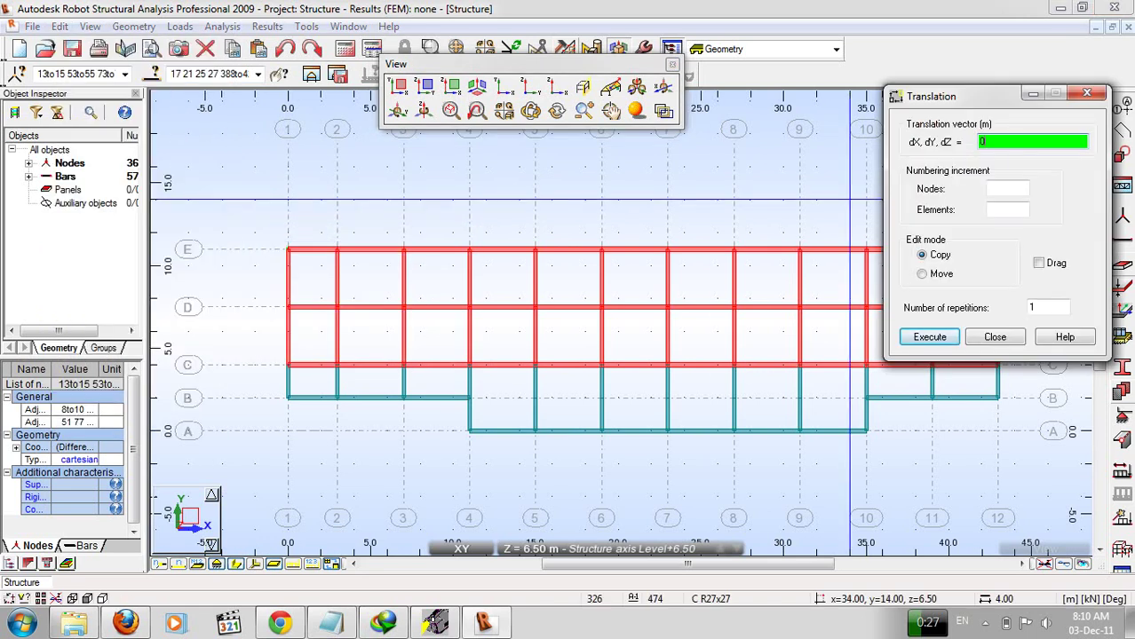
text(,0,4)
click(947, 339)
click(998, 342)
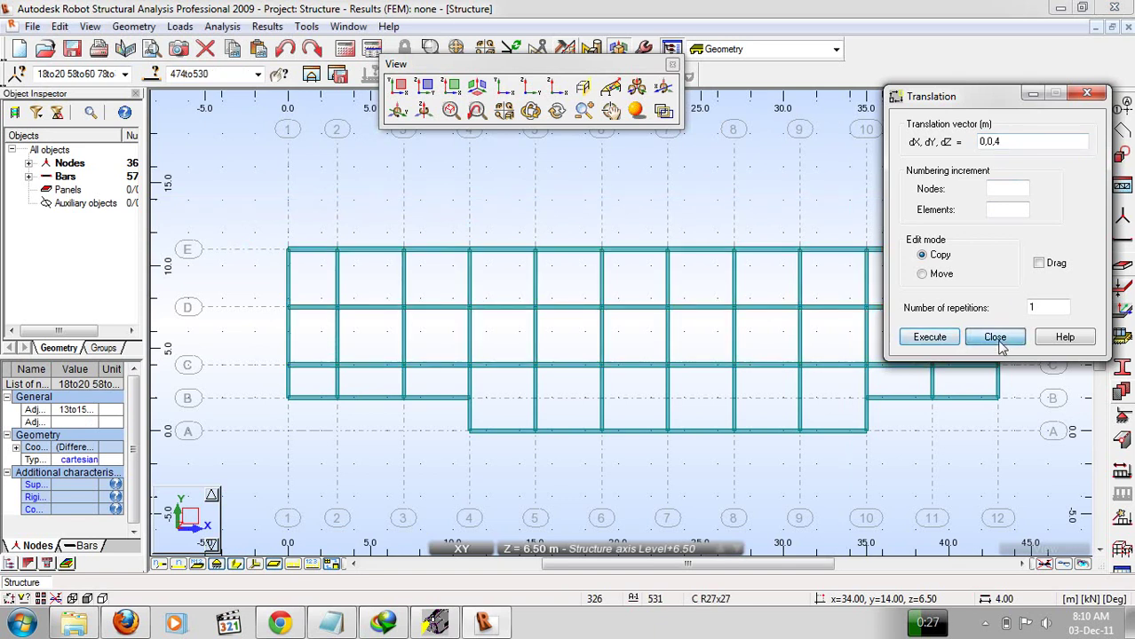
Show the XY plan at Level+10.50, select all of its beams and assign them the B R20x27 section.
click(578, 536)
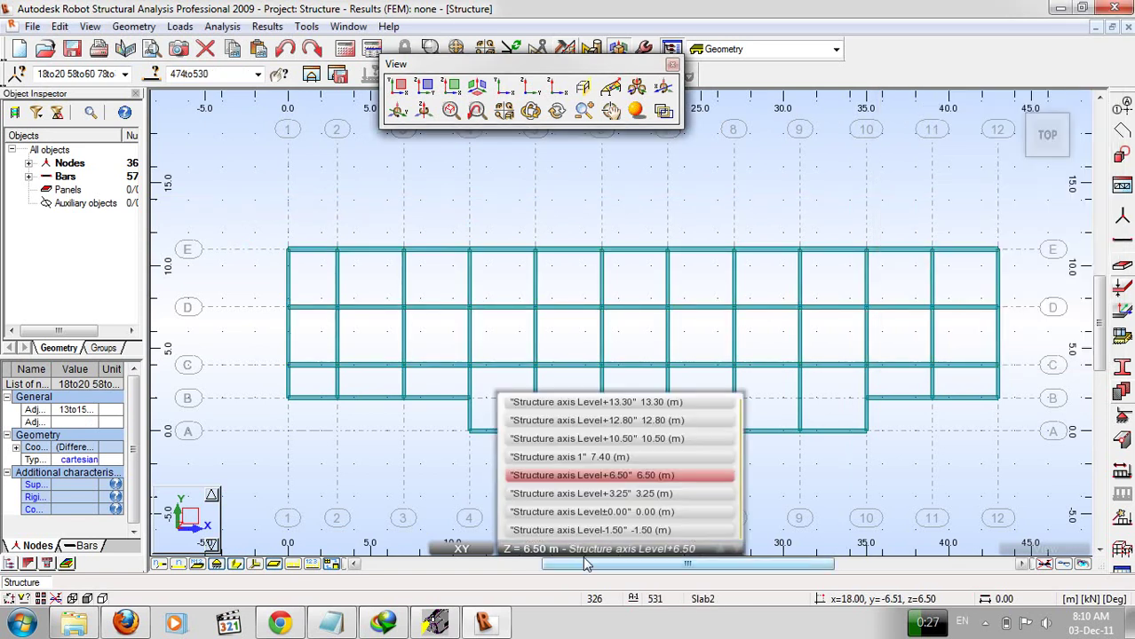
click(588, 435)
click(589, 441)
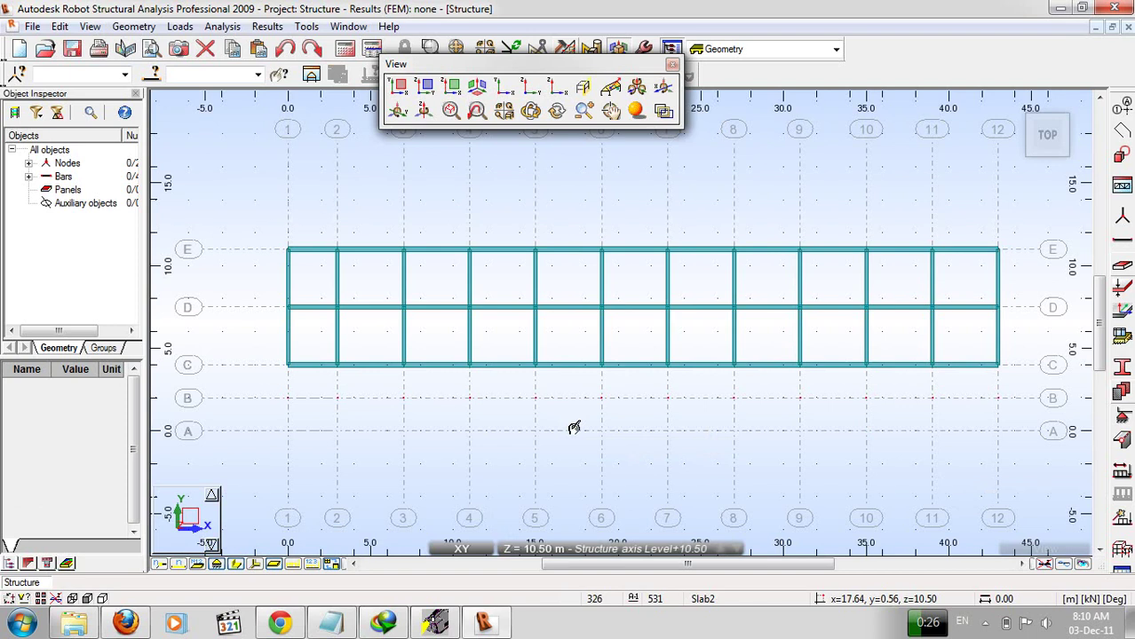
drag(275, 223, 1048, 385)
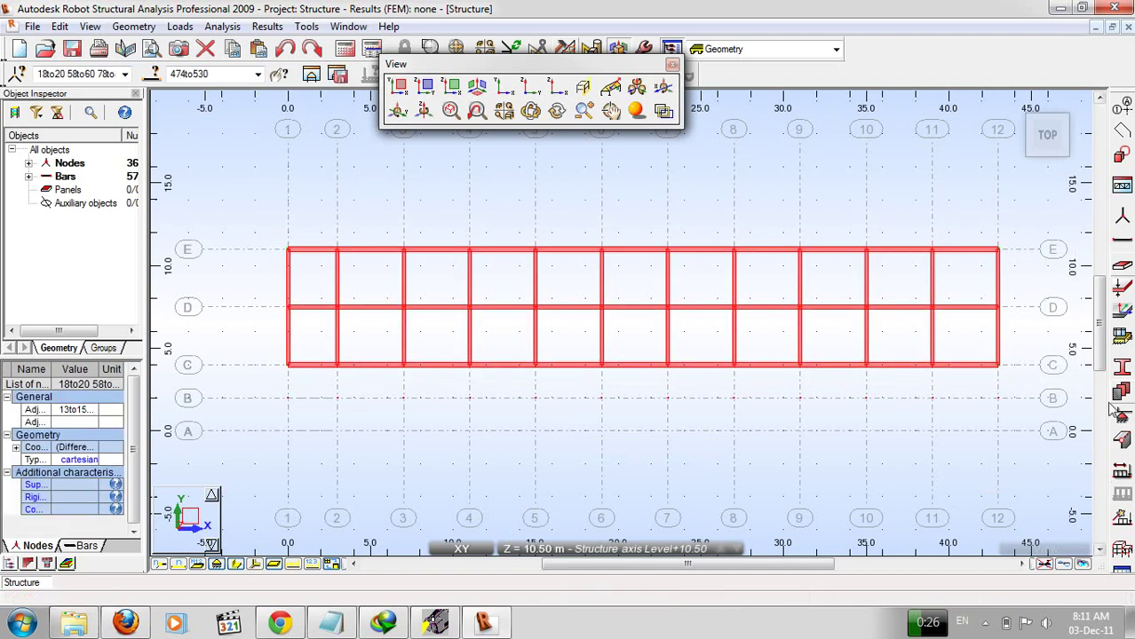
click(1121, 367)
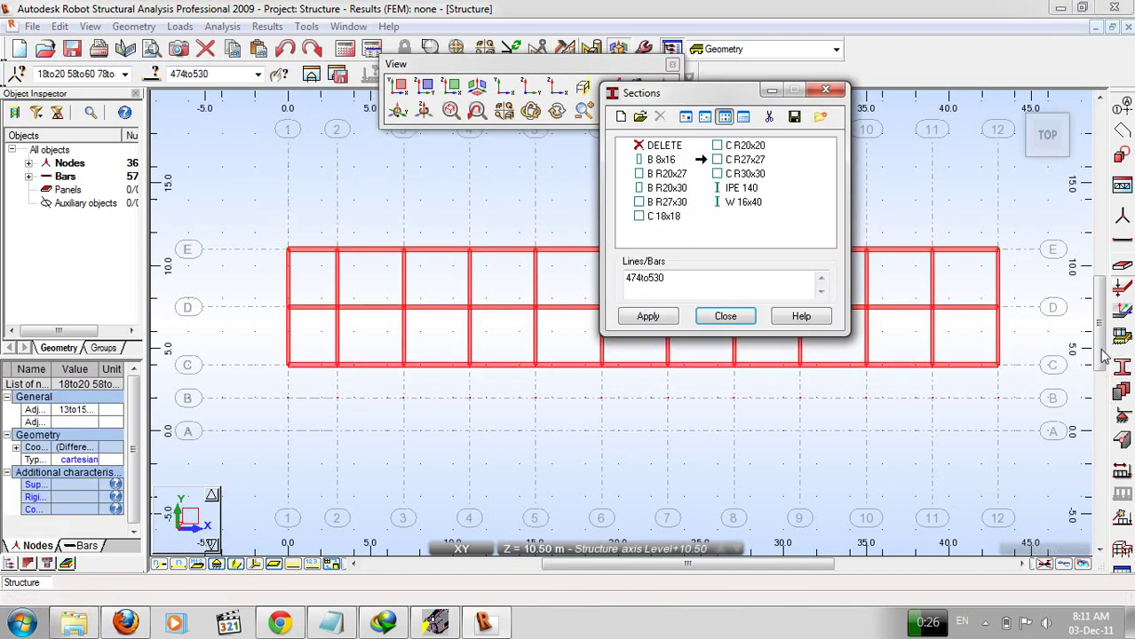
click(642, 175)
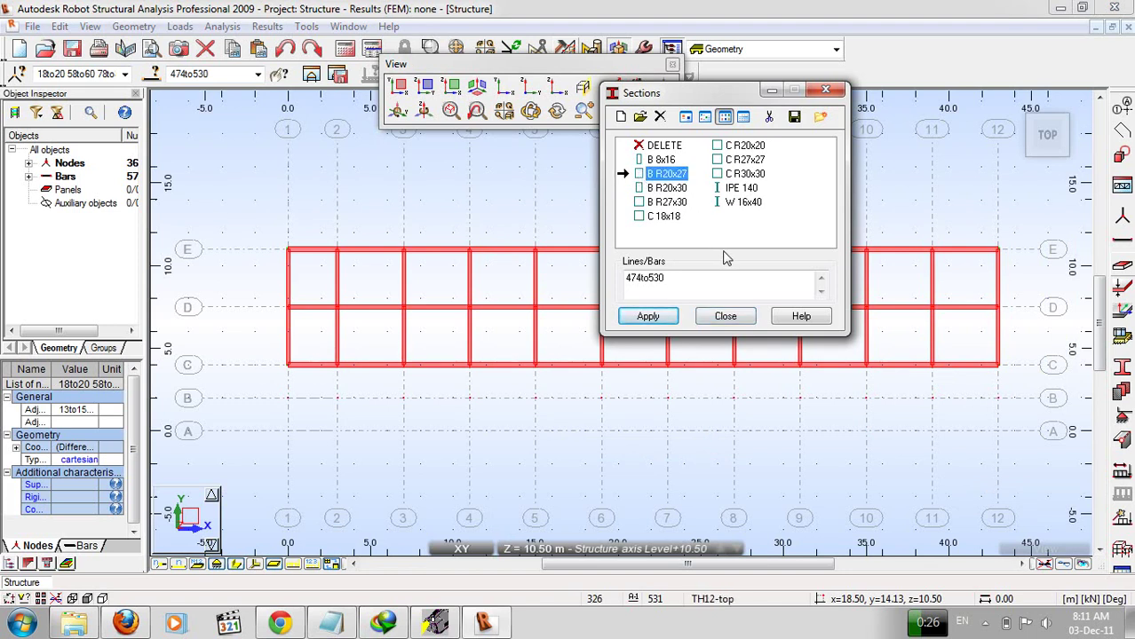
click(646, 325)
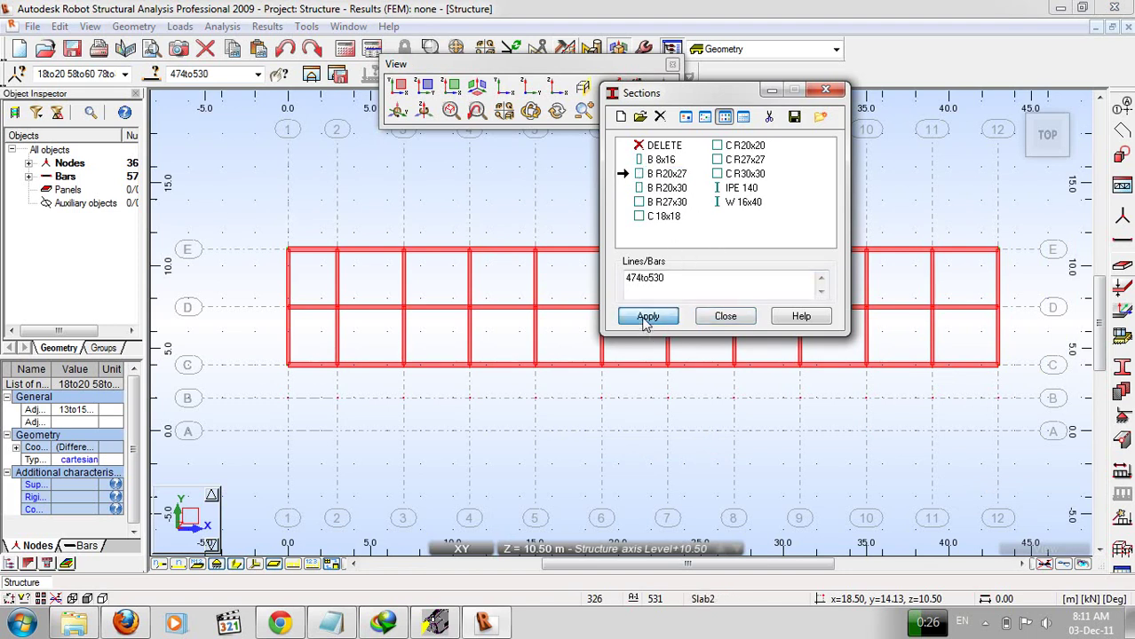
click(751, 322)
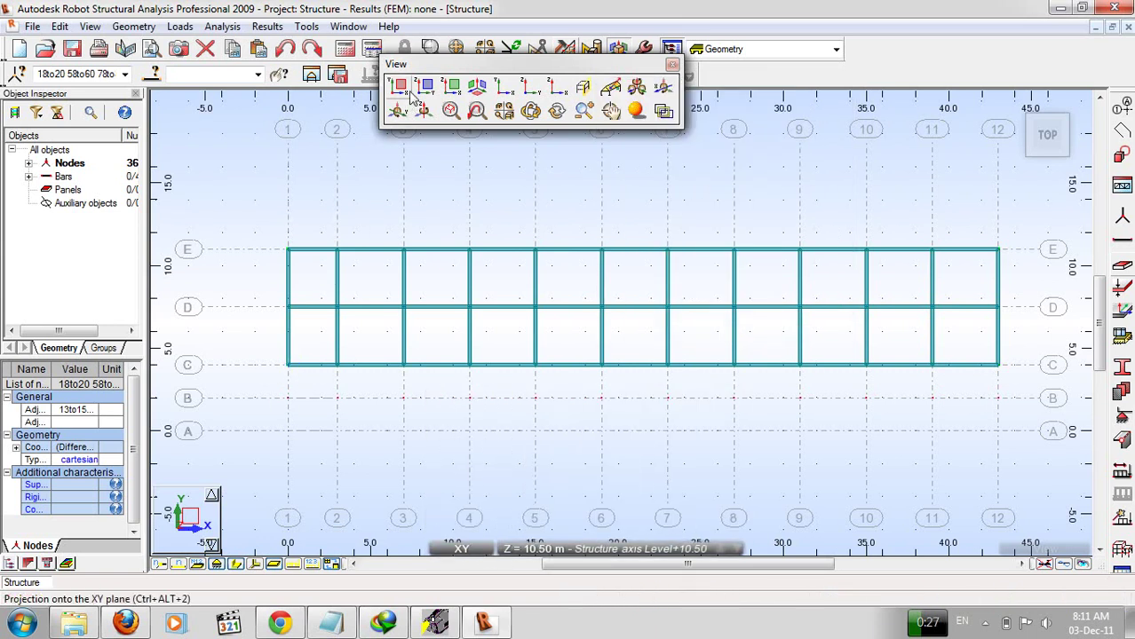
Select all bars lying on Level+10.50 in the 3D view and delete only those bars, keeping the adjoining ones.
click(478, 112)
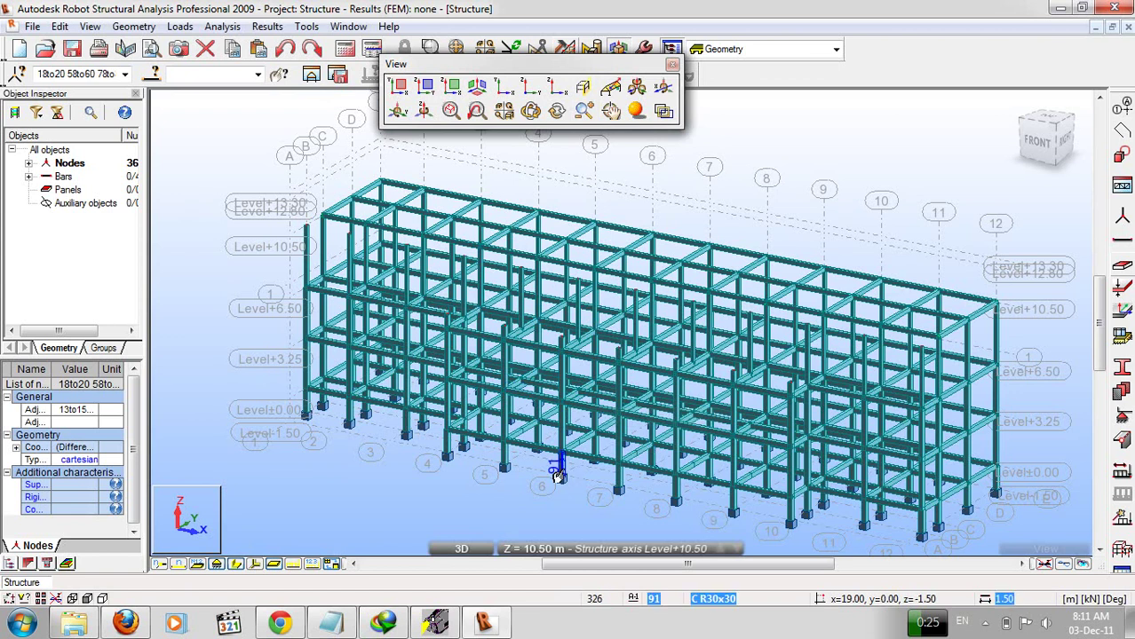
scroll(645, 302, up, 3)
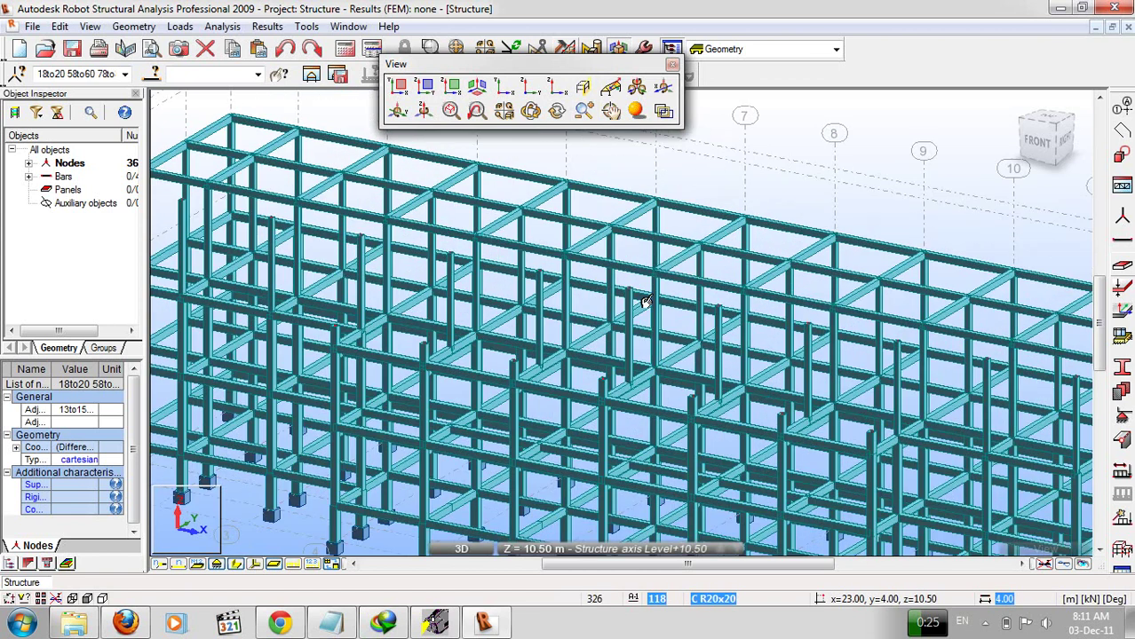
scroll(645, 302, down, 3)
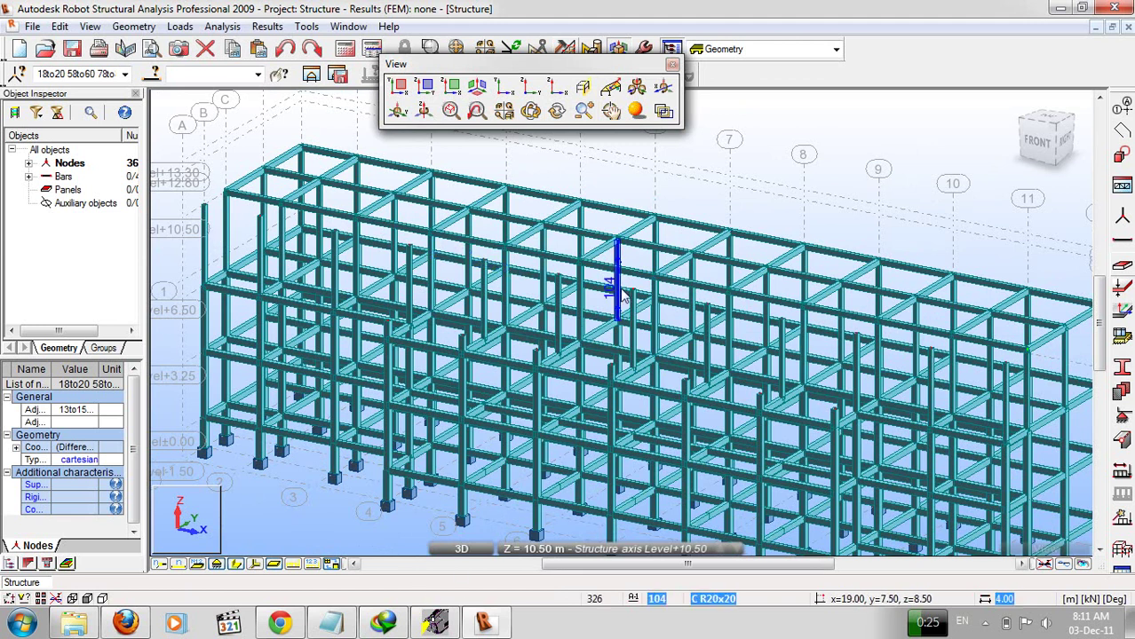
click(462, 549)
click(460, 512)
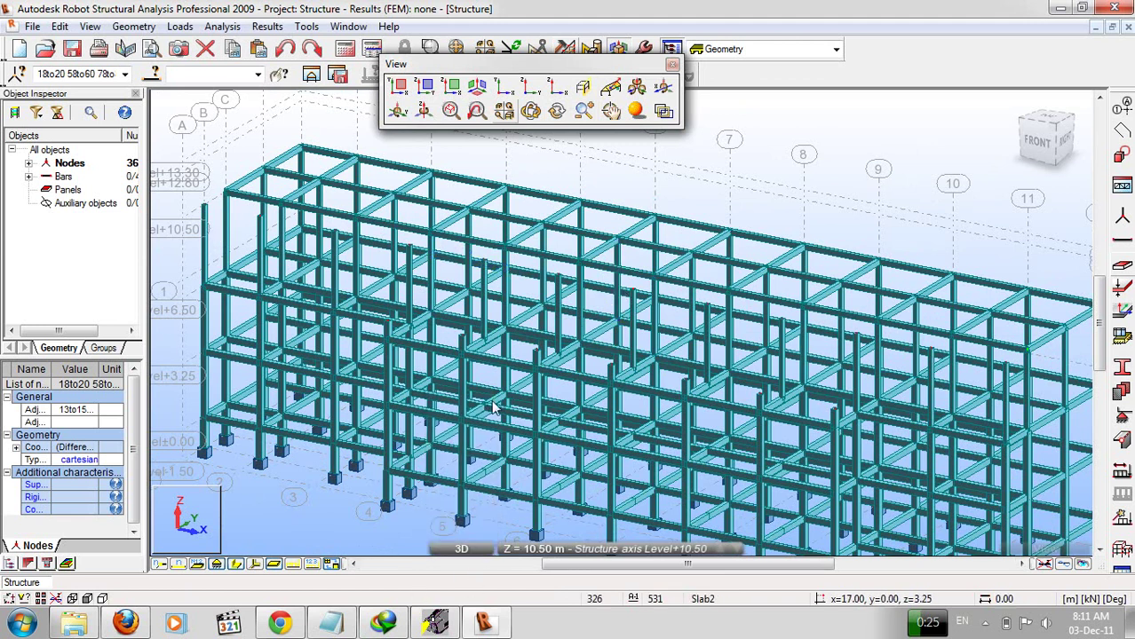
click(451, 109)
click(873, 252)
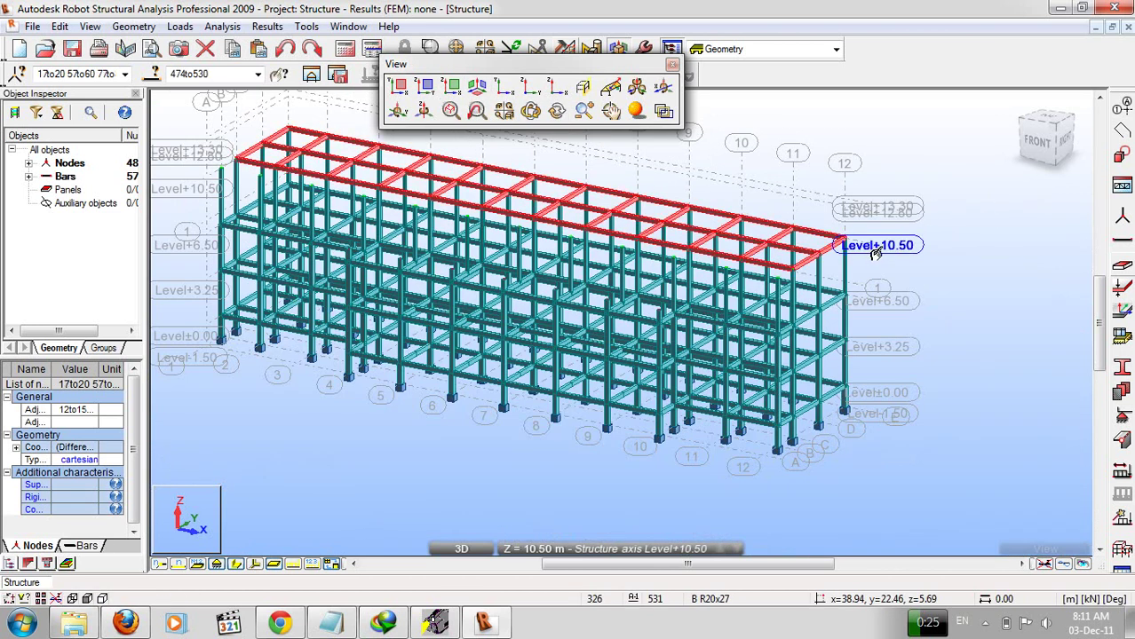
key(Delete)
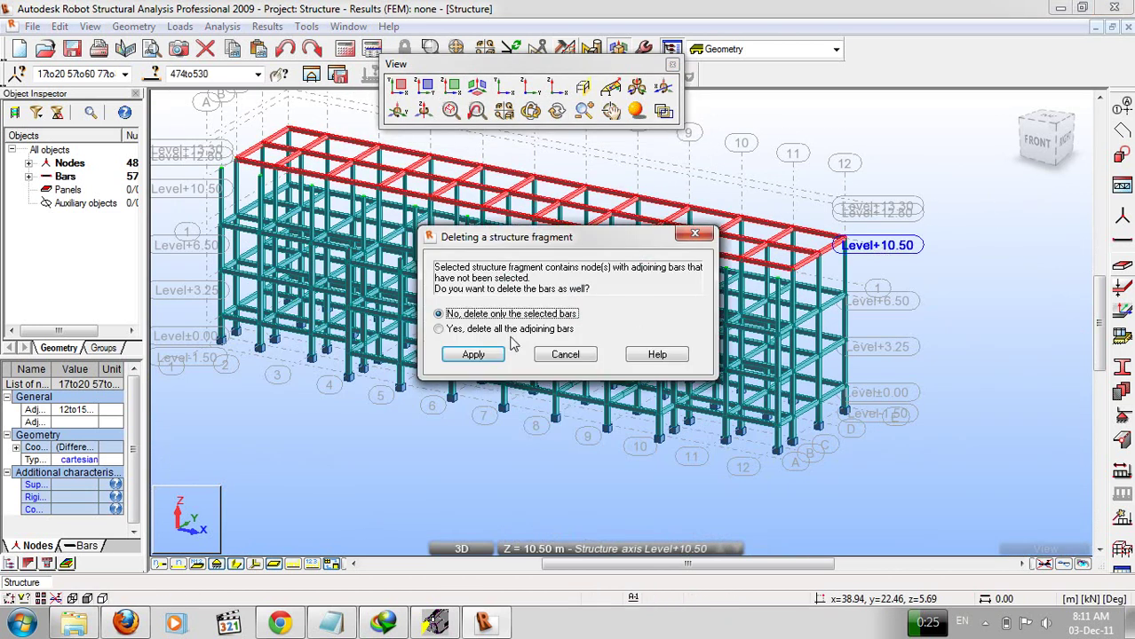
click(472, 354)
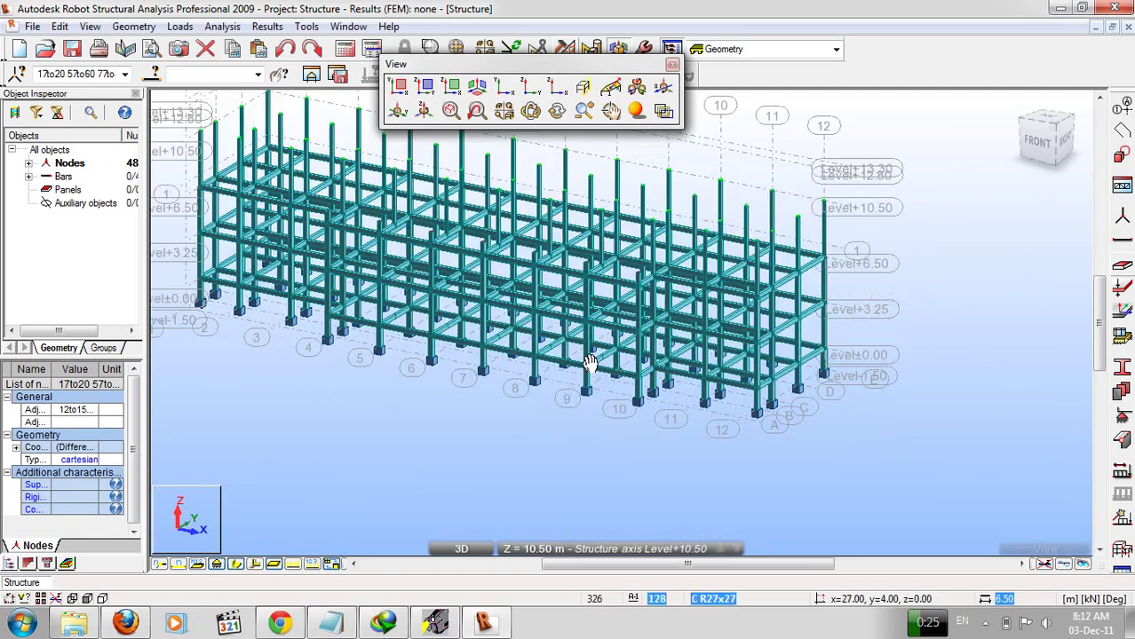
Set the work plane to the point 43.00, 11.00, 3.25 and show the XY plan at Level+3.25.
middle_drag(587, 367, 566, 329)
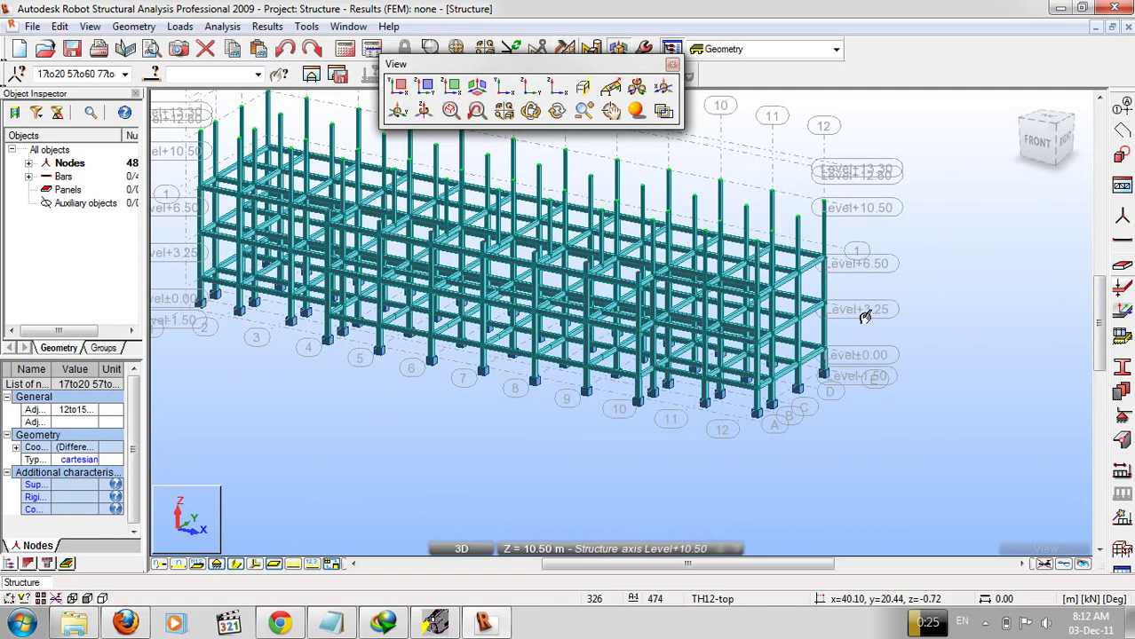
click(861, 323)
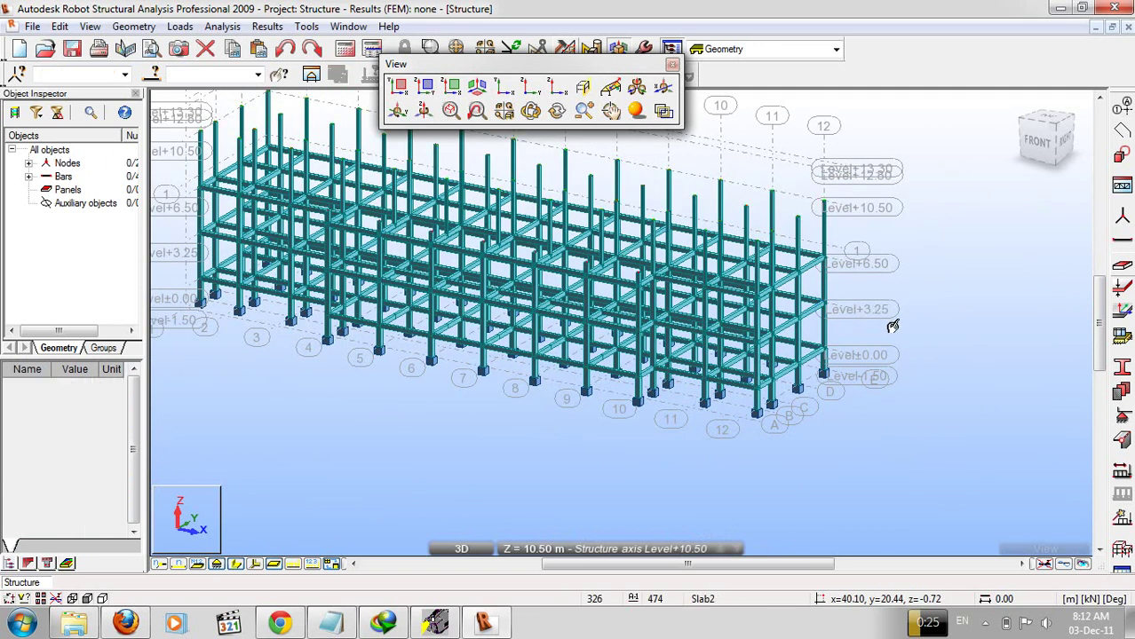
click(582, 87)
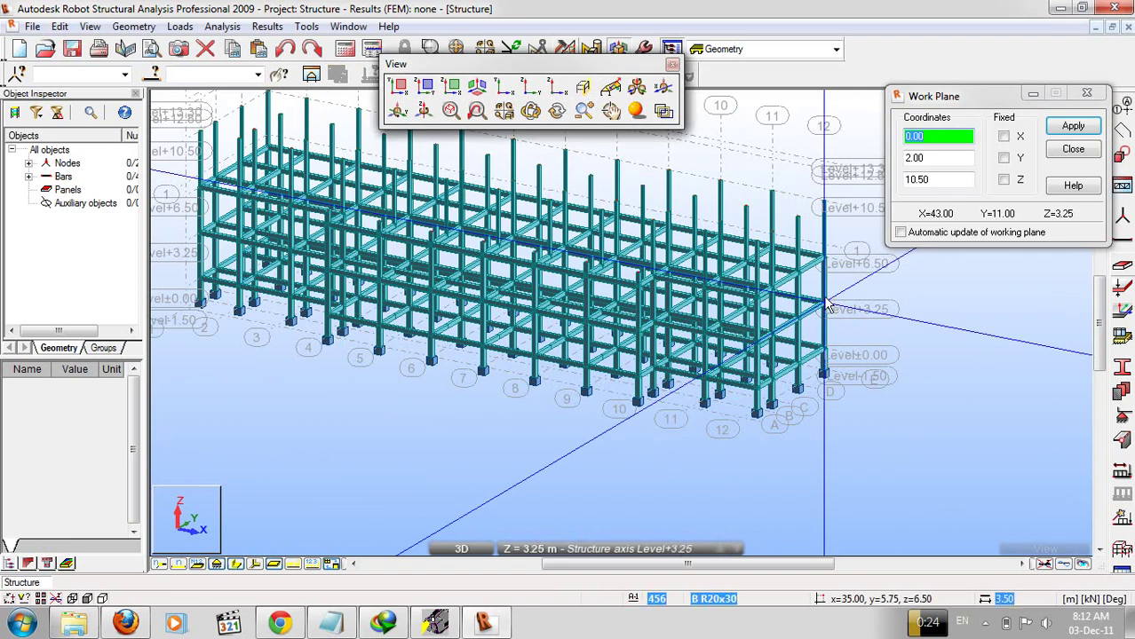
click(397, 86)
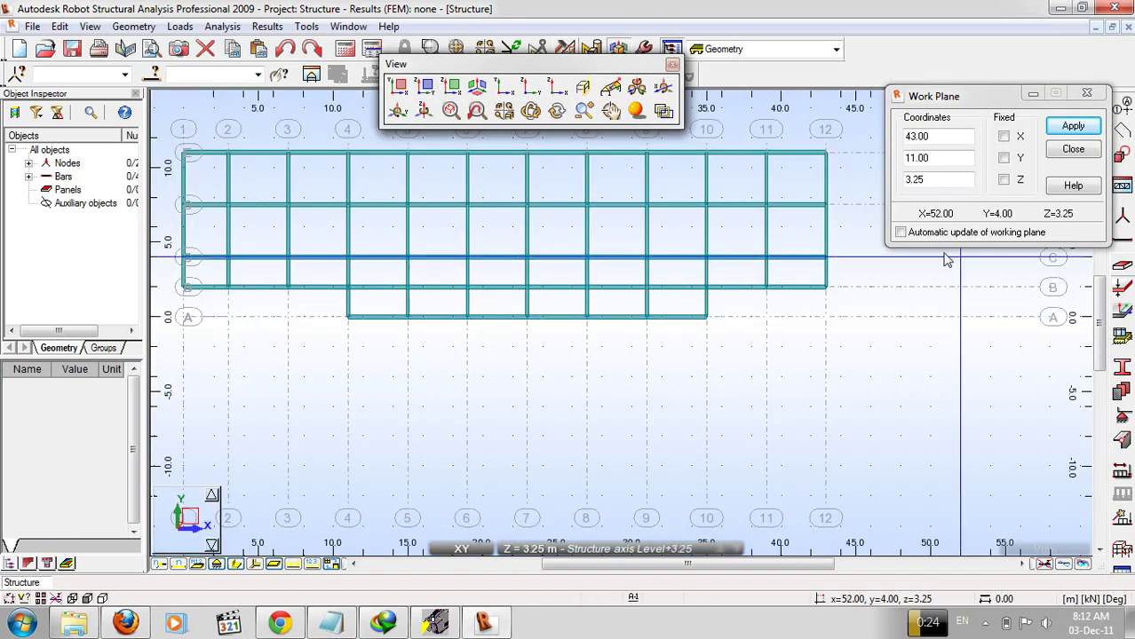
click(1073, 149)
Select all beams on the Level+3.25 plan and intersect them with each other.
drag(380, 175, 899, 401)
drag(342, 167, 937, 400)
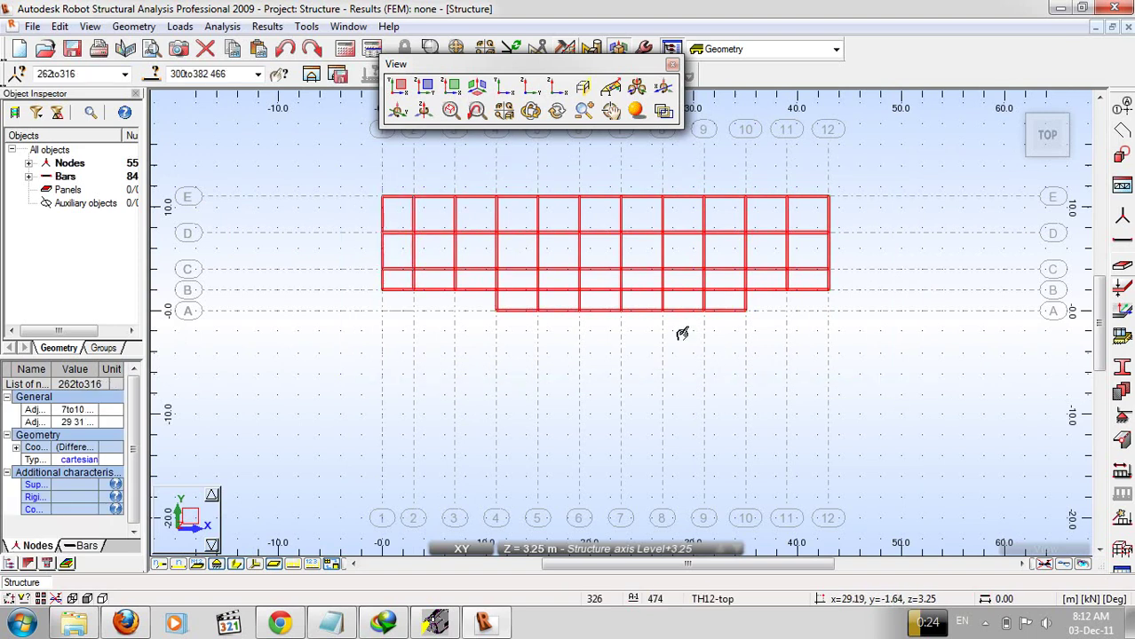
click(60, 26)
click(85, 341)
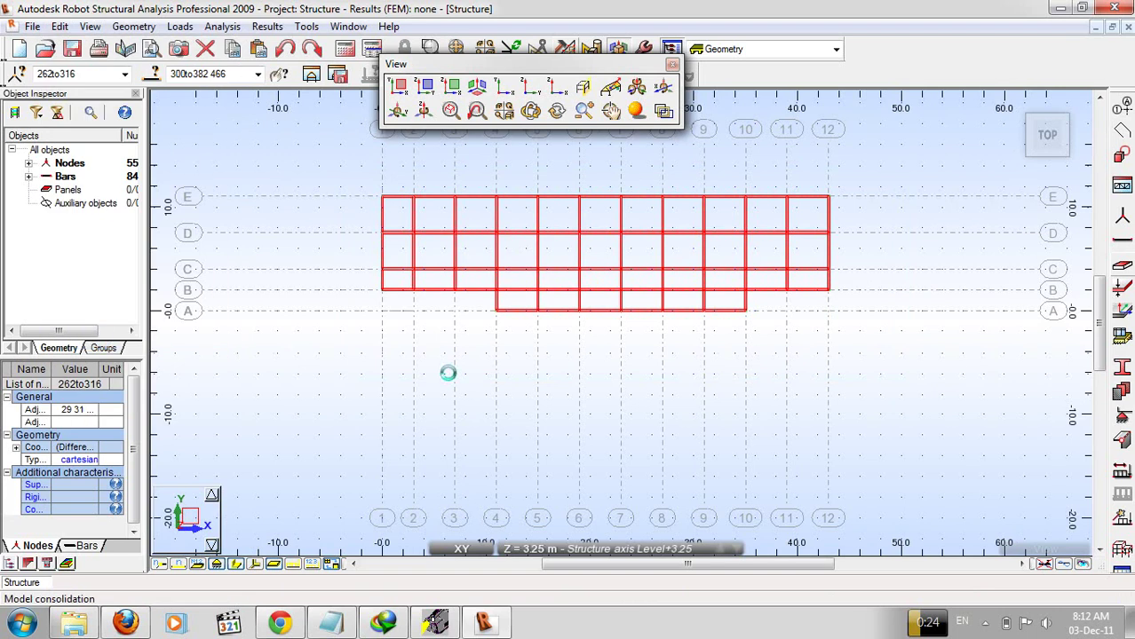
Select only the Level+3.25 beams between axes B and E and intersect them.
drag(328, 163, 886, 302)
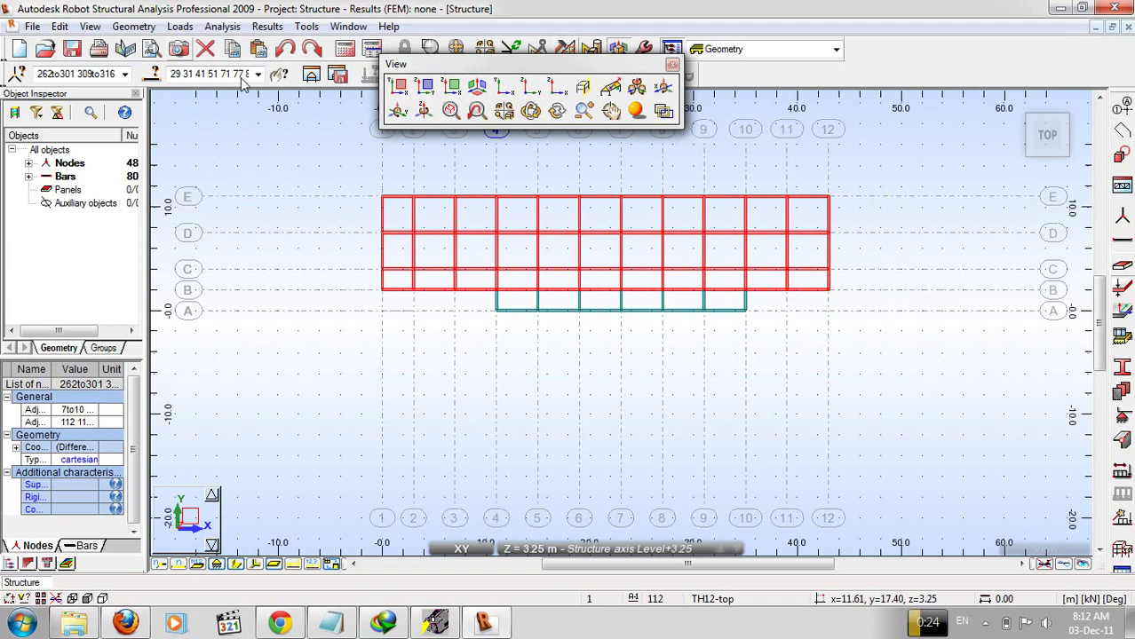
click(60, 27)
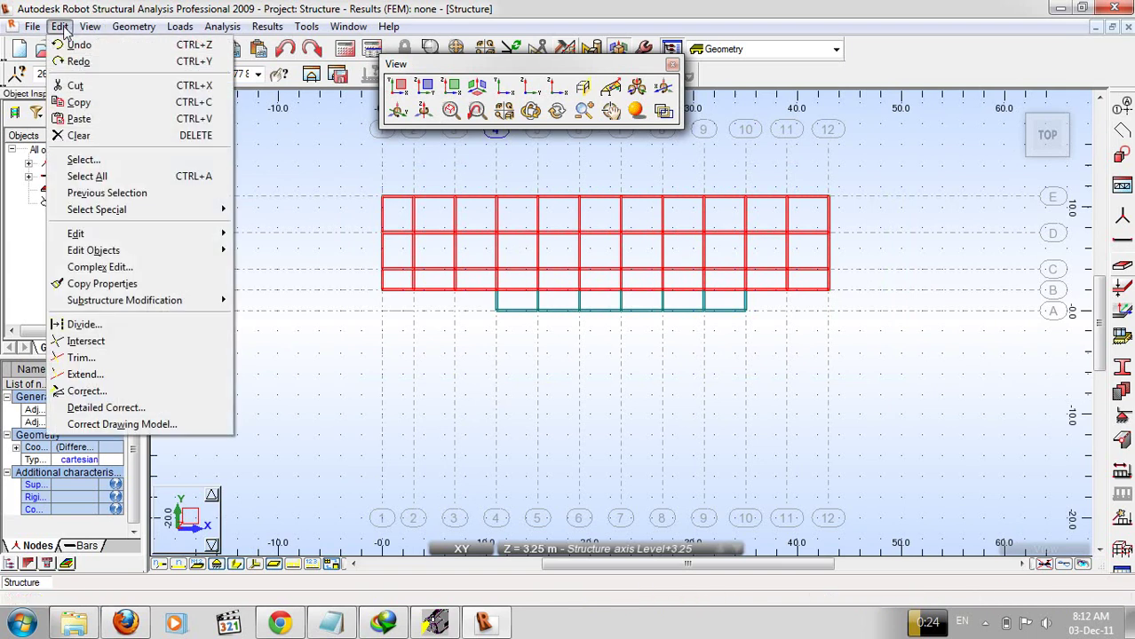
click(147, 348)
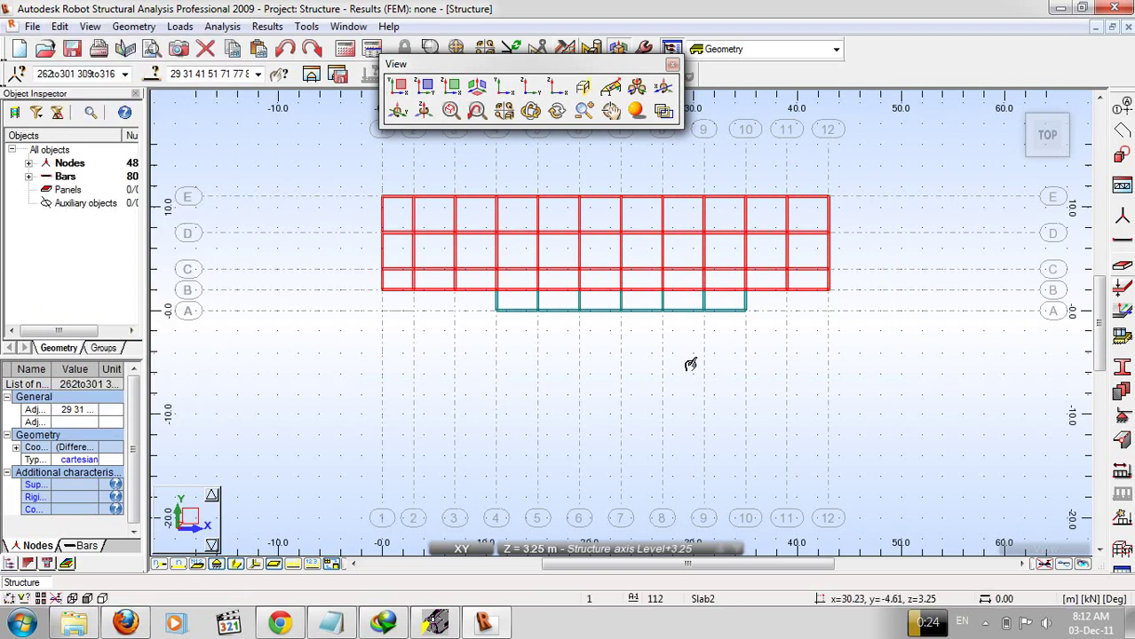
Copy the selected Level+3.25 beams upward with translation vector 0,0,7.25 and one repetition.
click(60, 26)
mouse_move(141, 245)
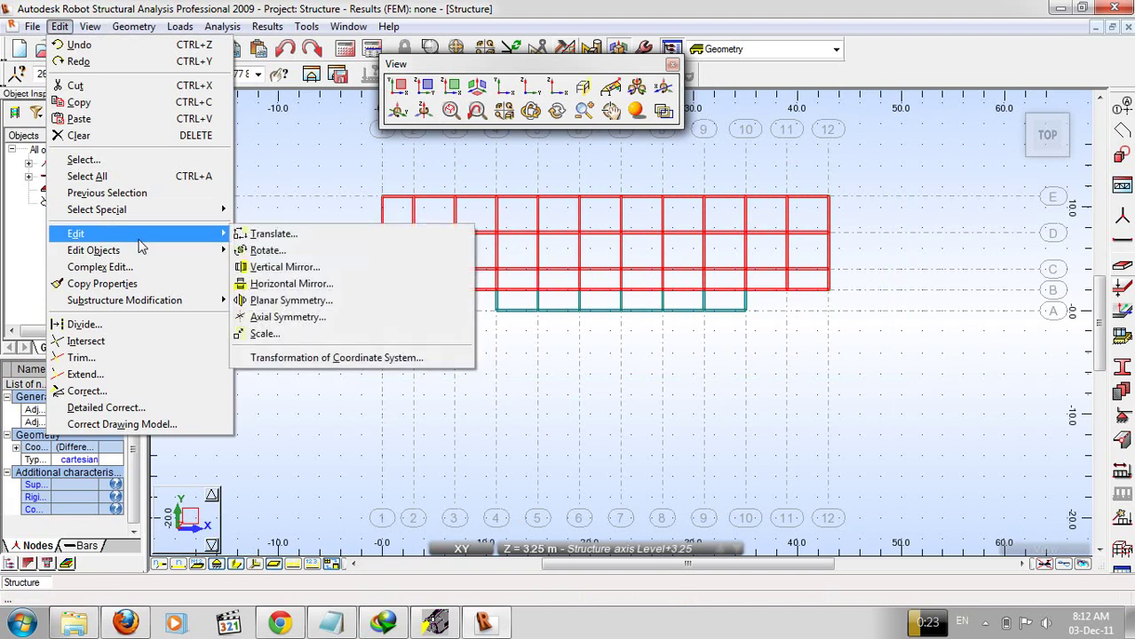
click(278, 238)
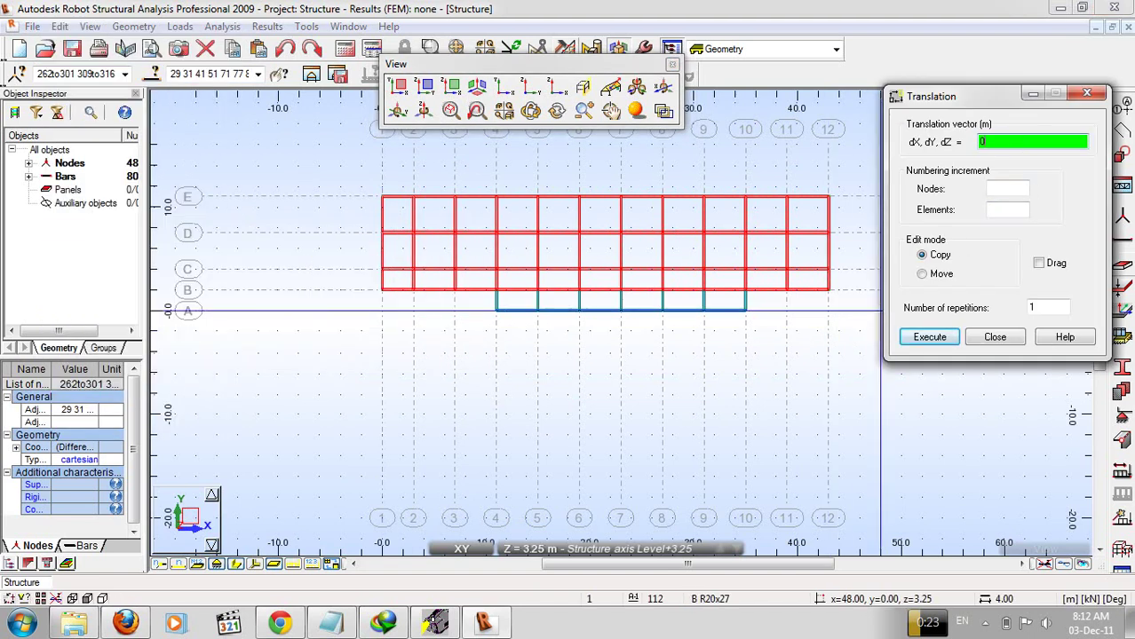
text(,0,7.25)
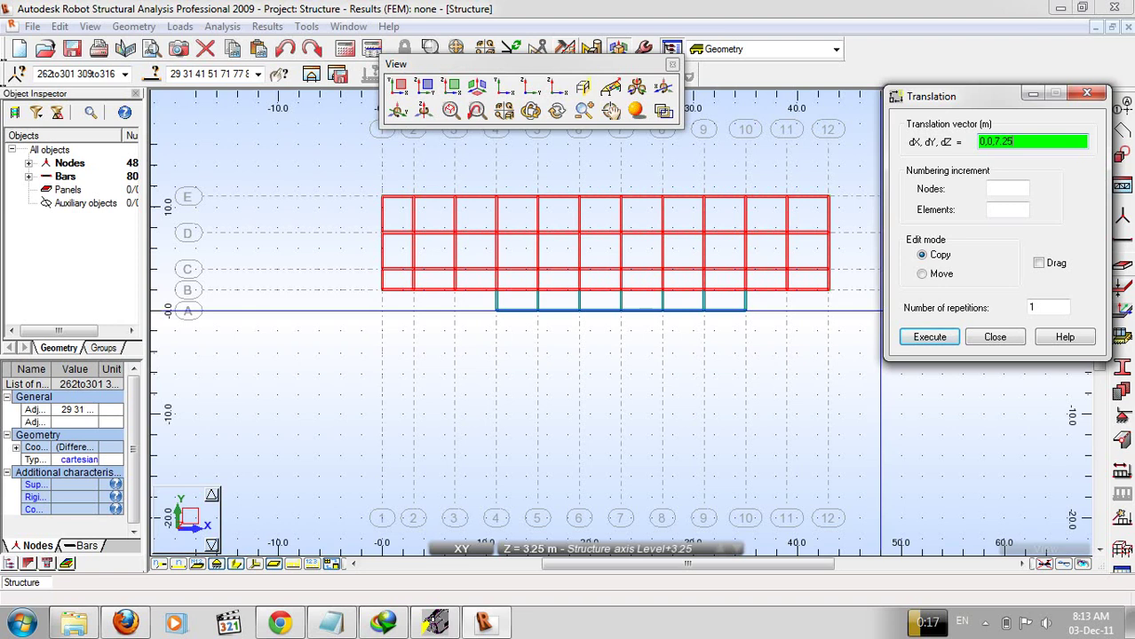
click(952, 340)
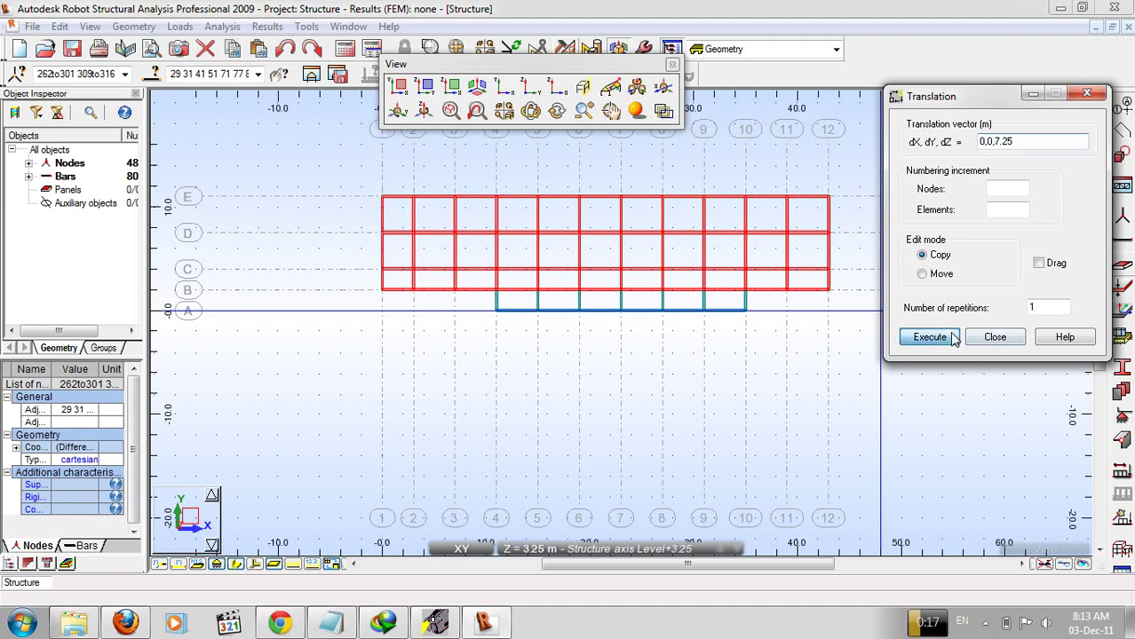
click(994, 340)
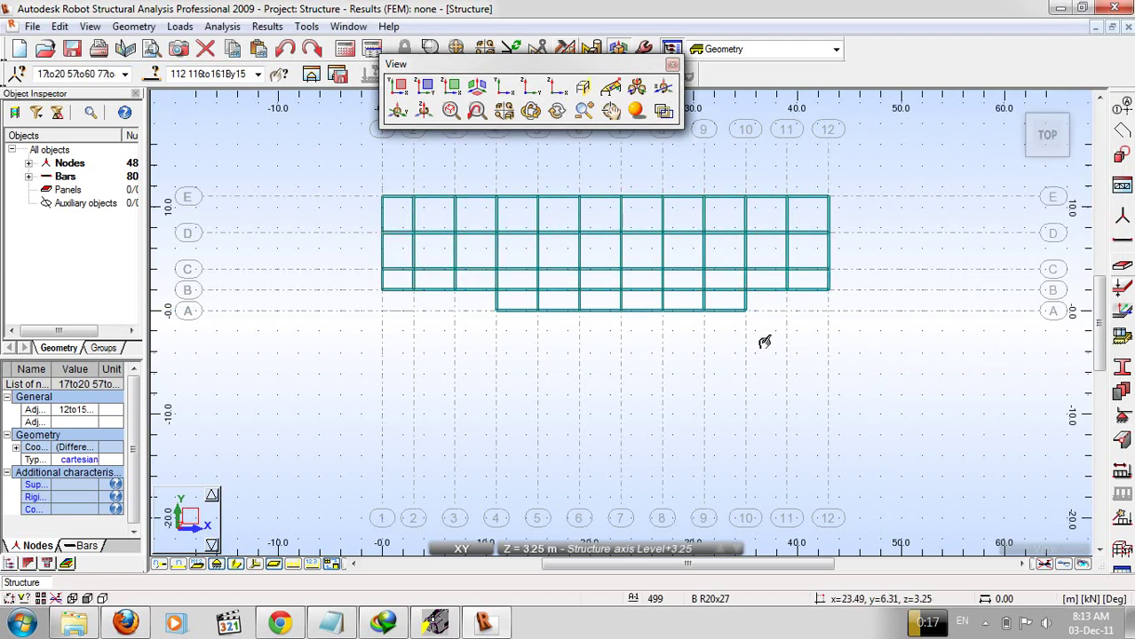
Show the structure in 3D and assign the B R20x27 section to the copied beams on Level+10.50.
click(478, 86)
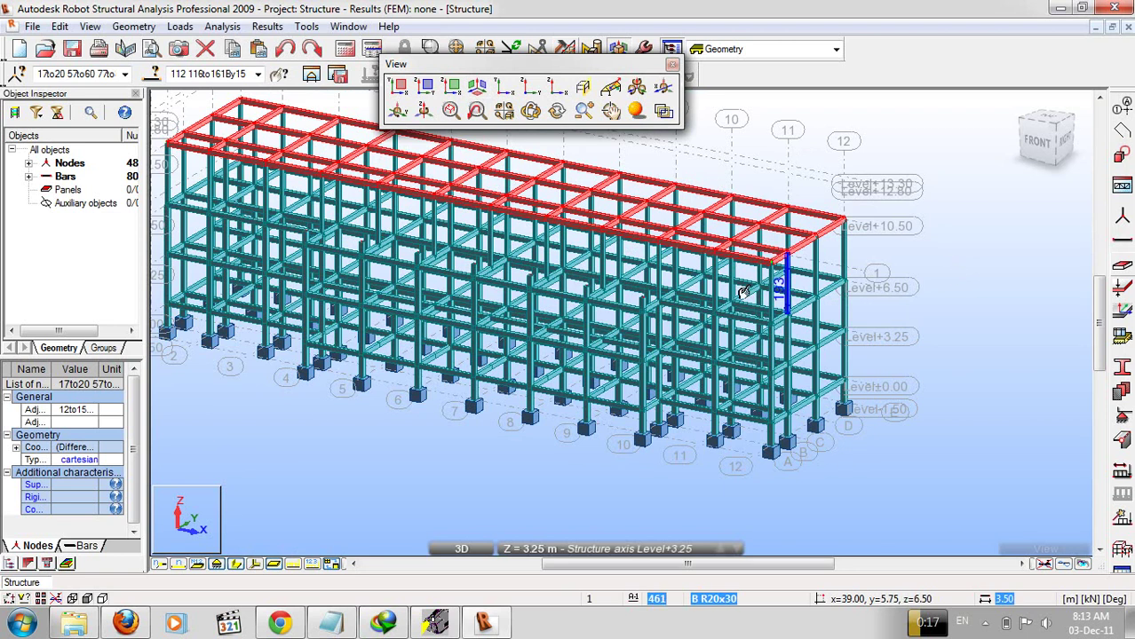
click(1122, 367)
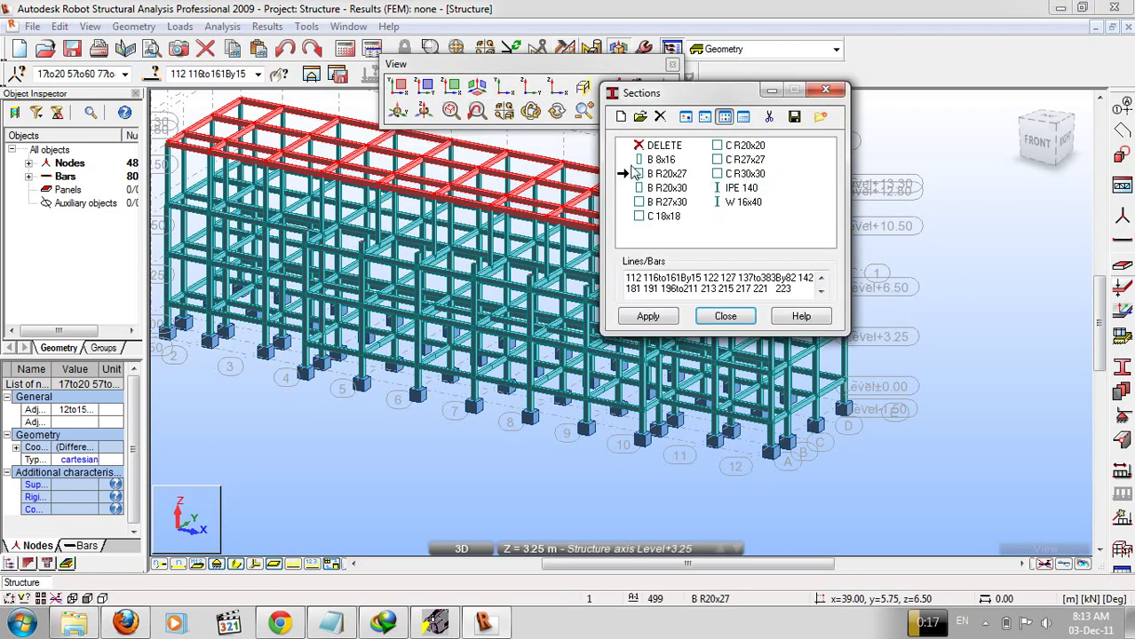
click(648, 318)
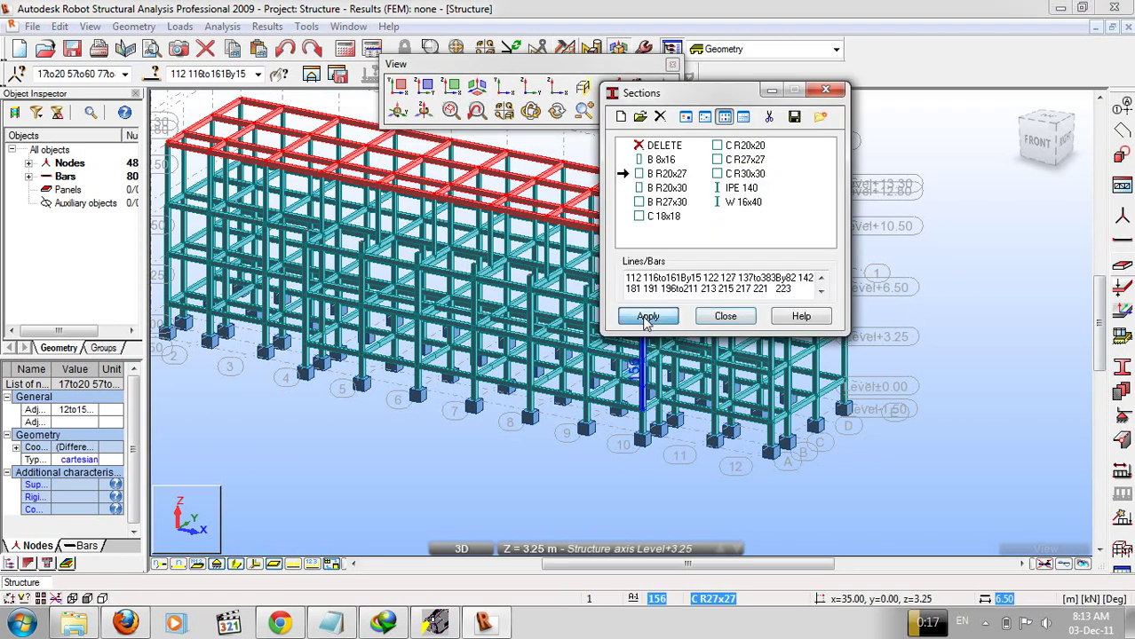
click(723, 318)
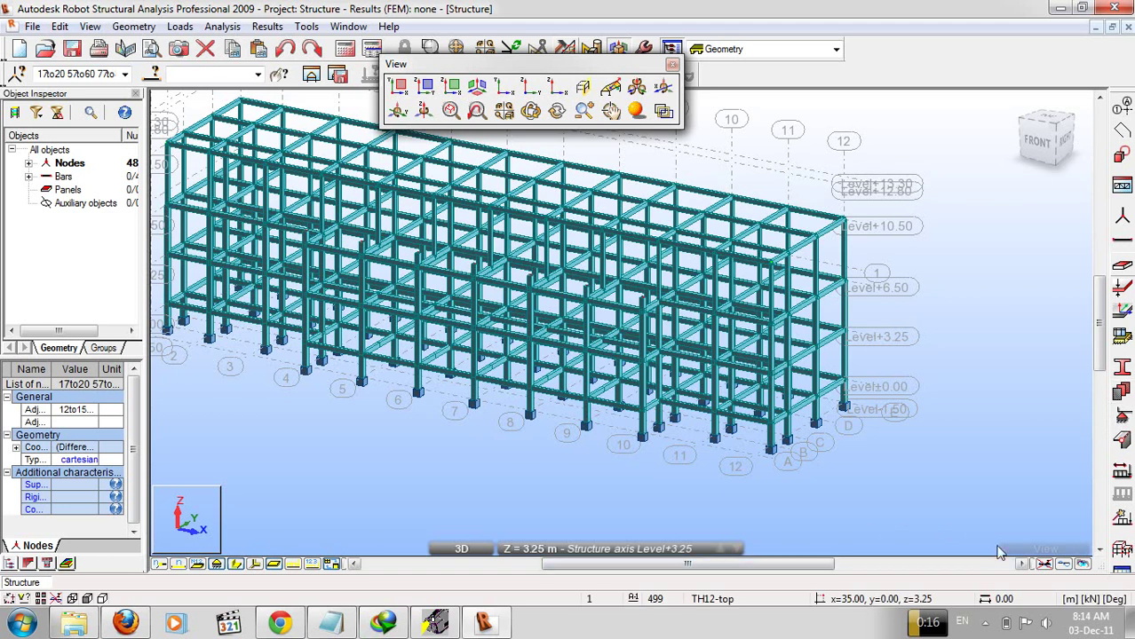
click(391, 622)
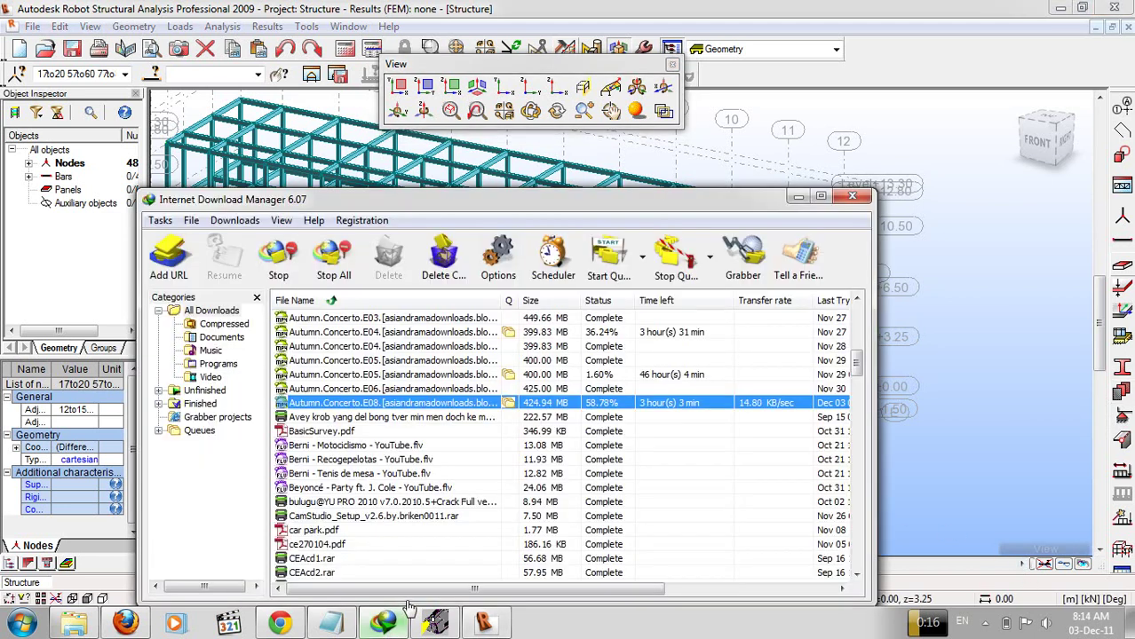
click(798, 199)
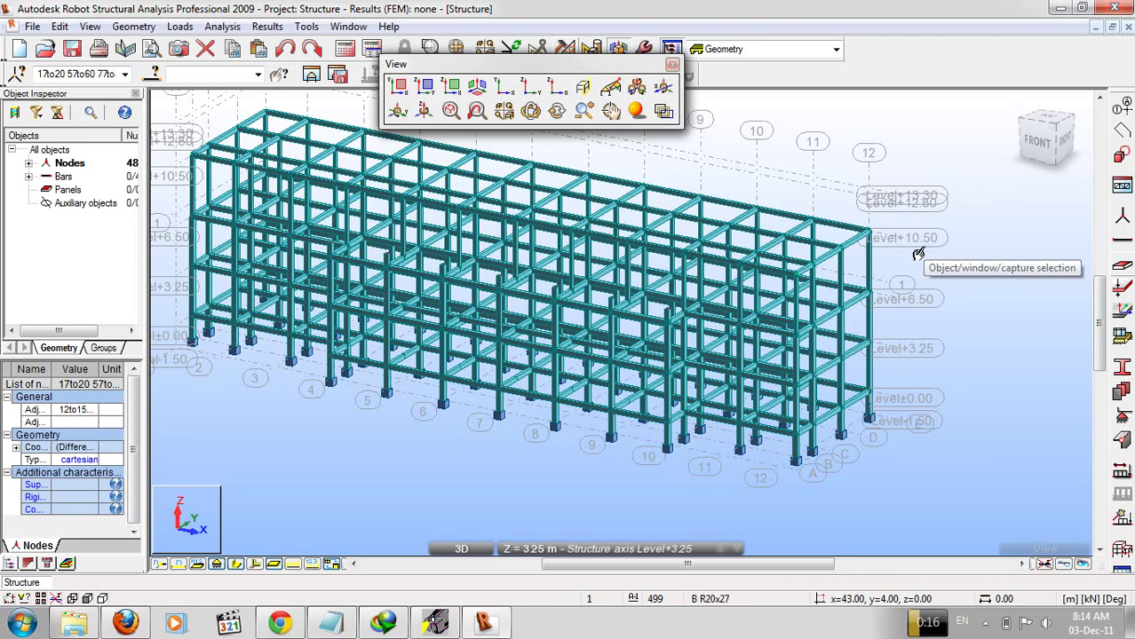
scroll(919, 254, up, 5)
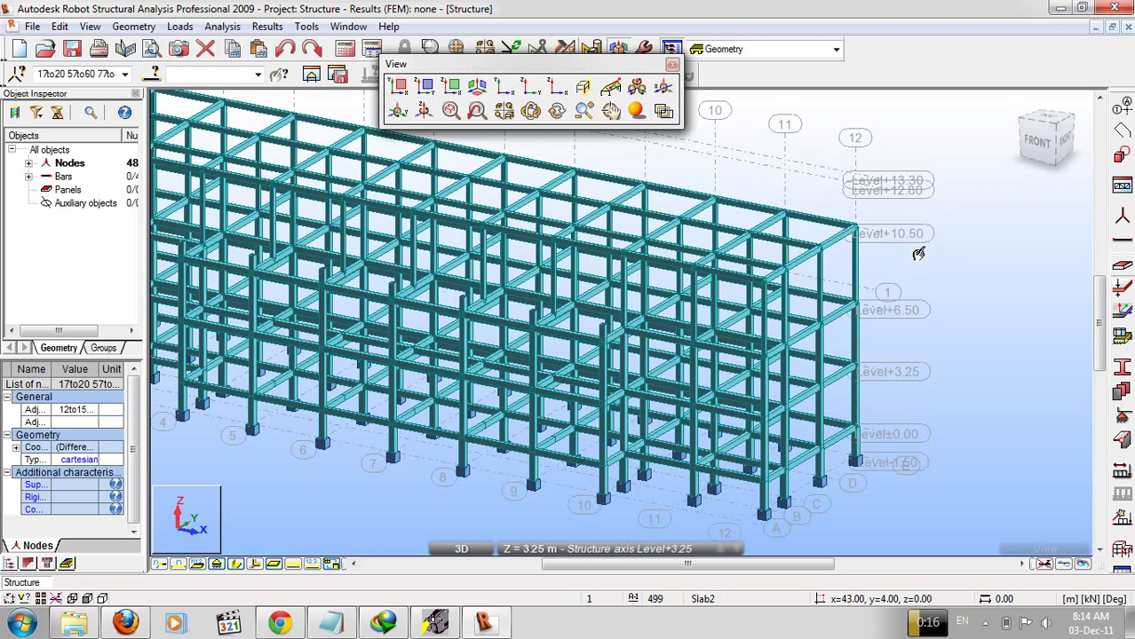
Set the work plane at 0.00, 2.00, 10.50 and show the YZ projection of structure axis 1.
scroll(863, 316, down, 5)
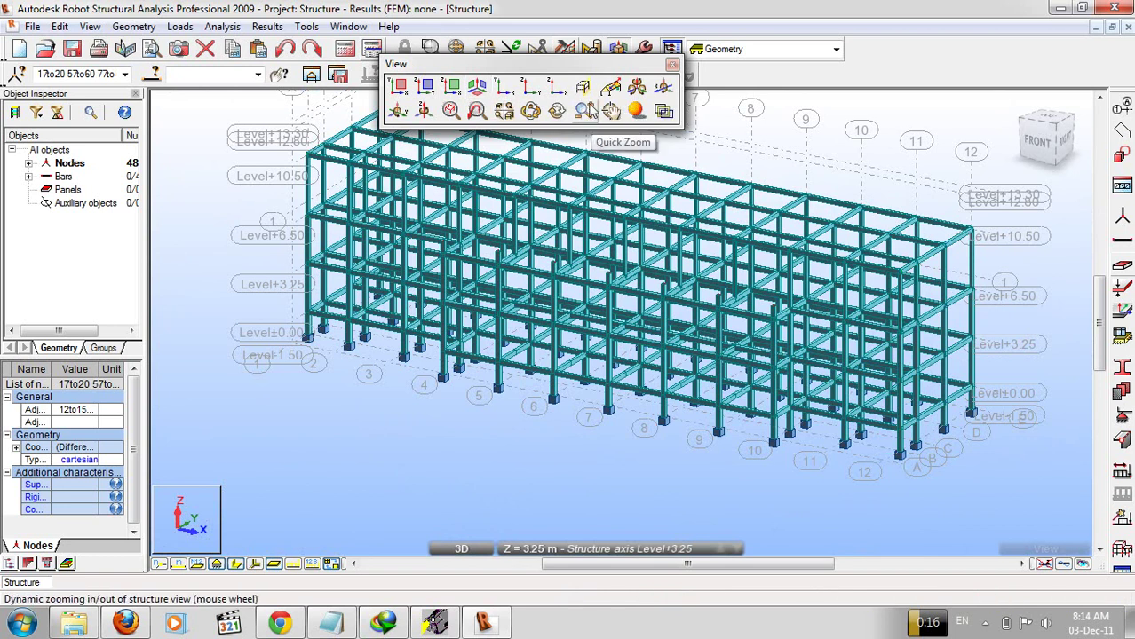
click(583, 89)
scroll(783, 271, up, 5)
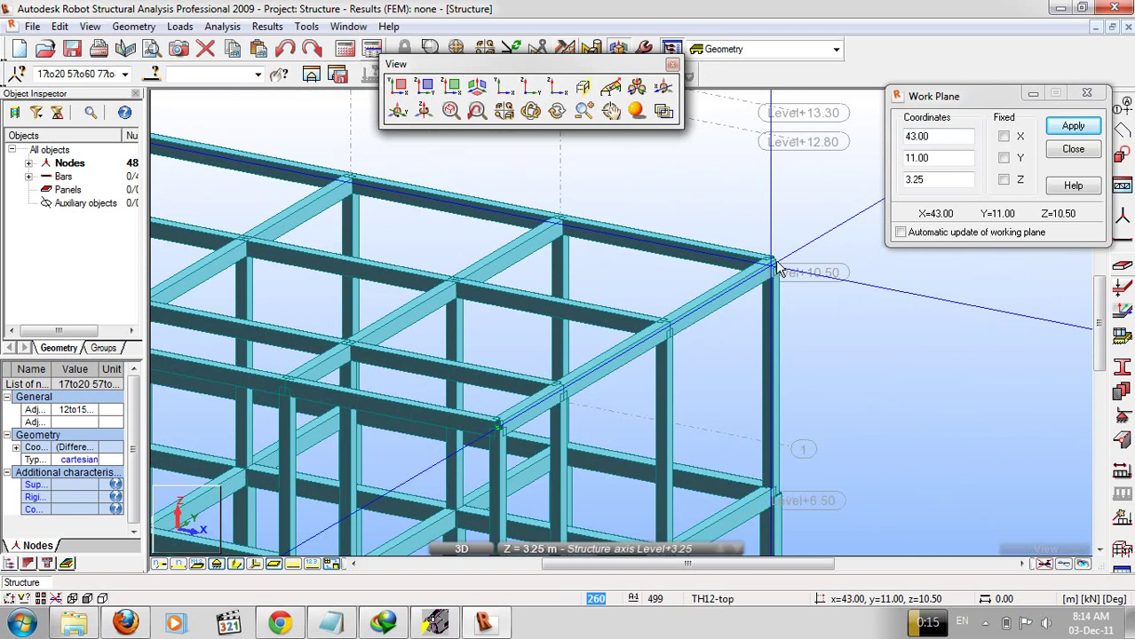
scroll(777, 267, down, 6)
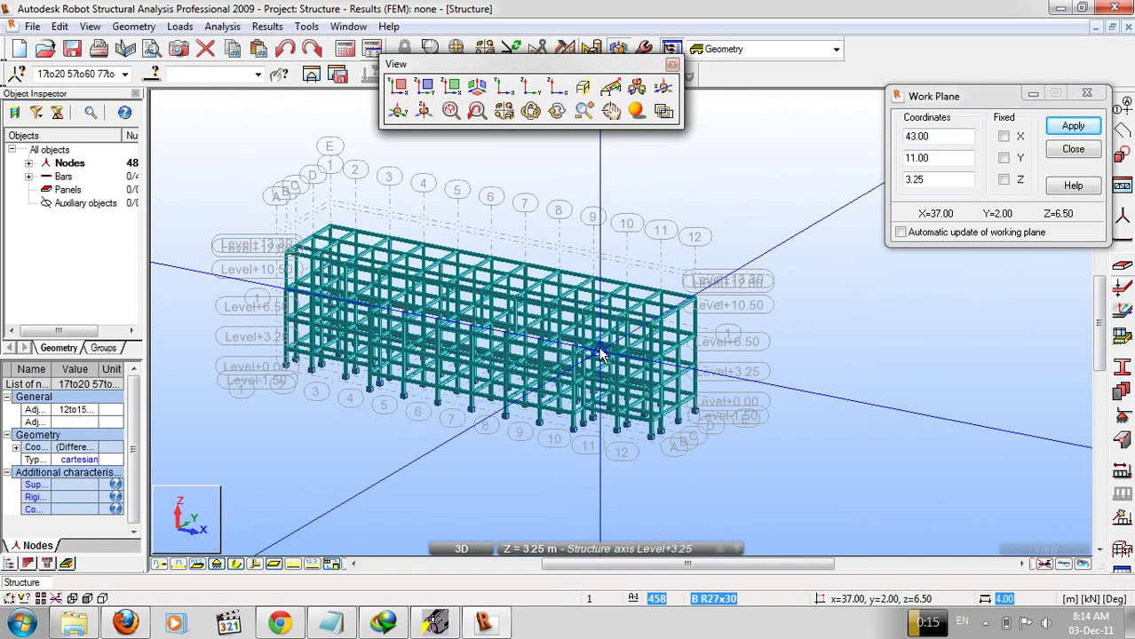
scroll(600, 355, down, 2)
scroll(600, 355, up, 6)
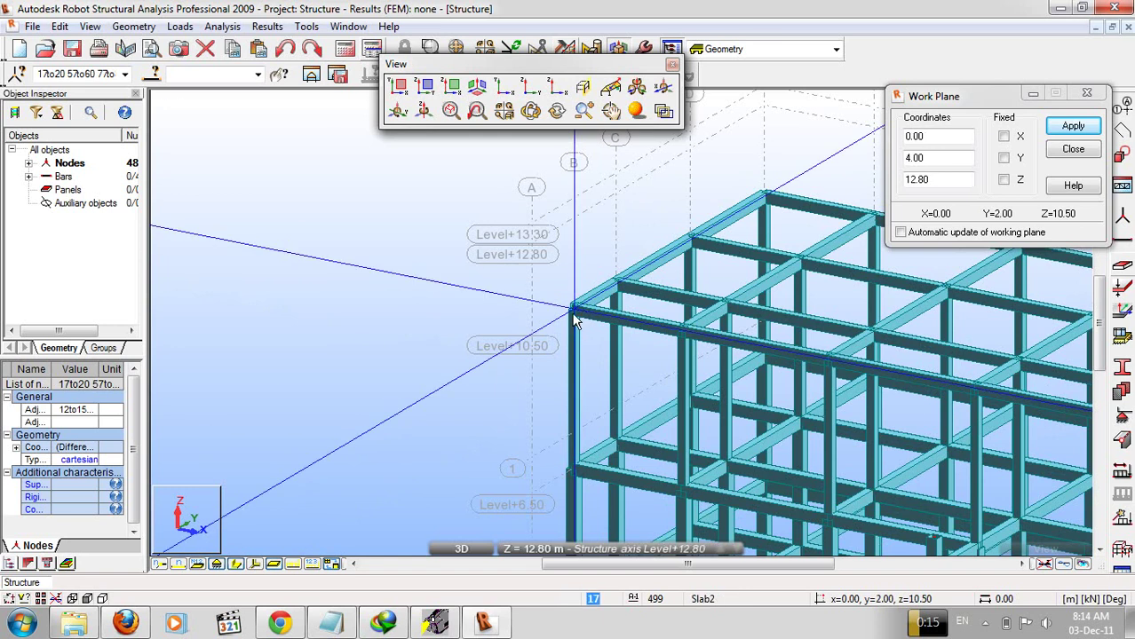
click(578, 311)
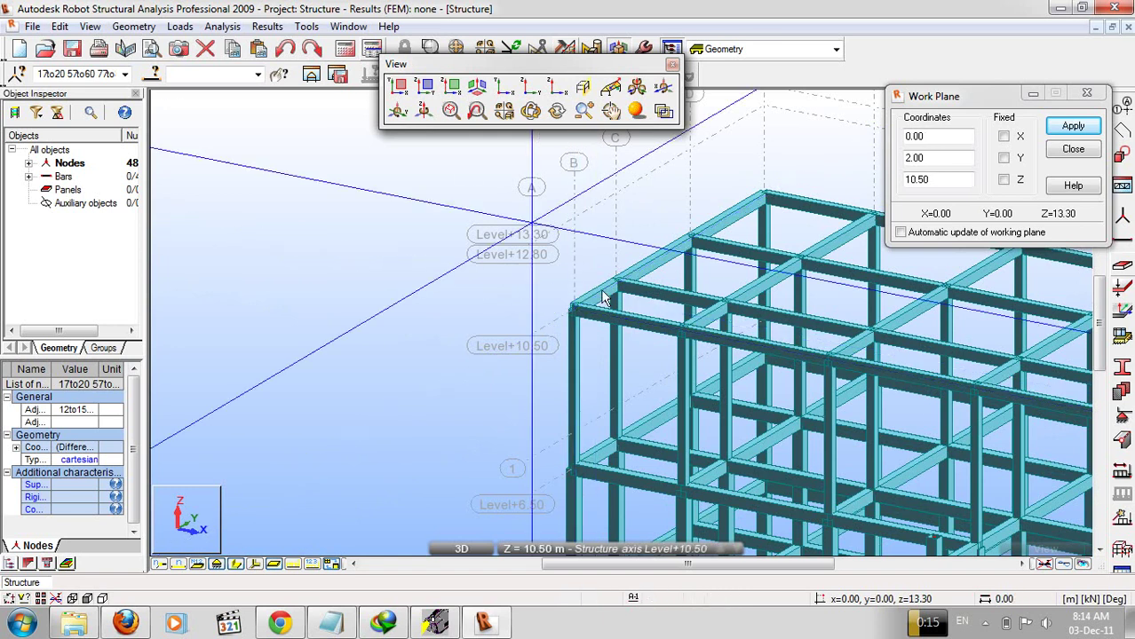
click(428, 89)
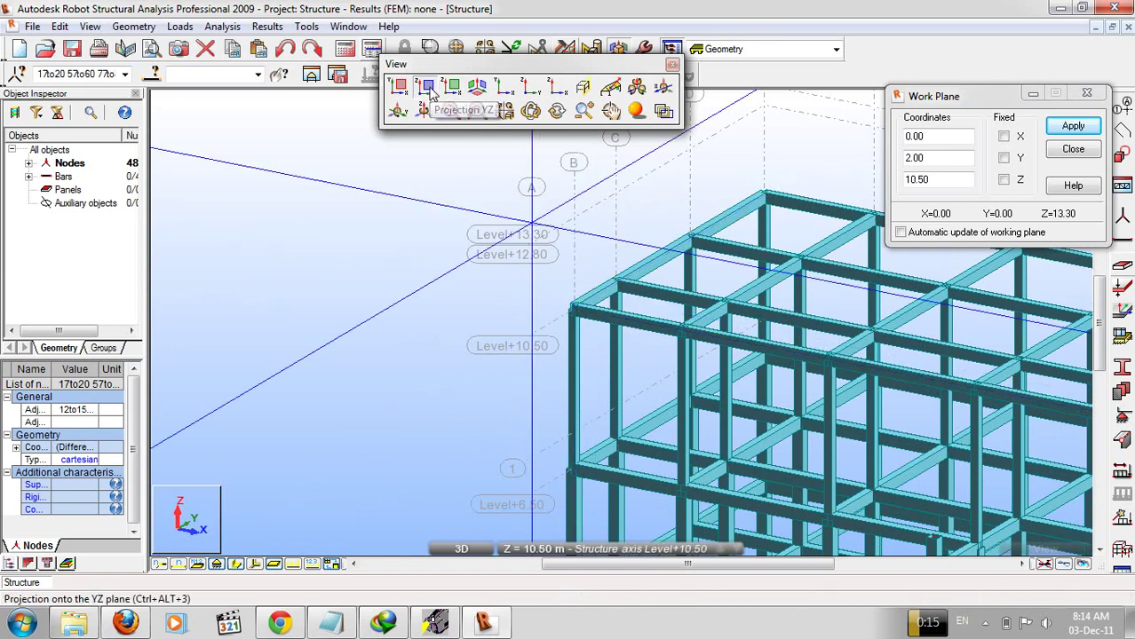
scroll(611, 323, down, 3)
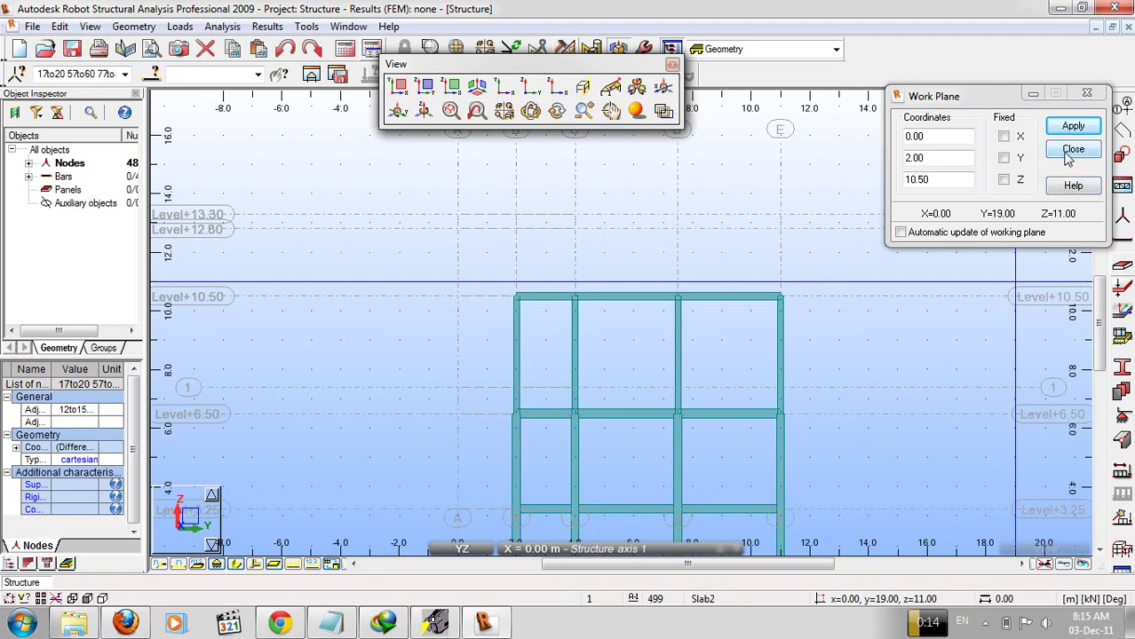
Set the new bar type to RC column and define a rectangular section C R15x25 with b 15 cm and h 25 cm.
click(1121, 267)
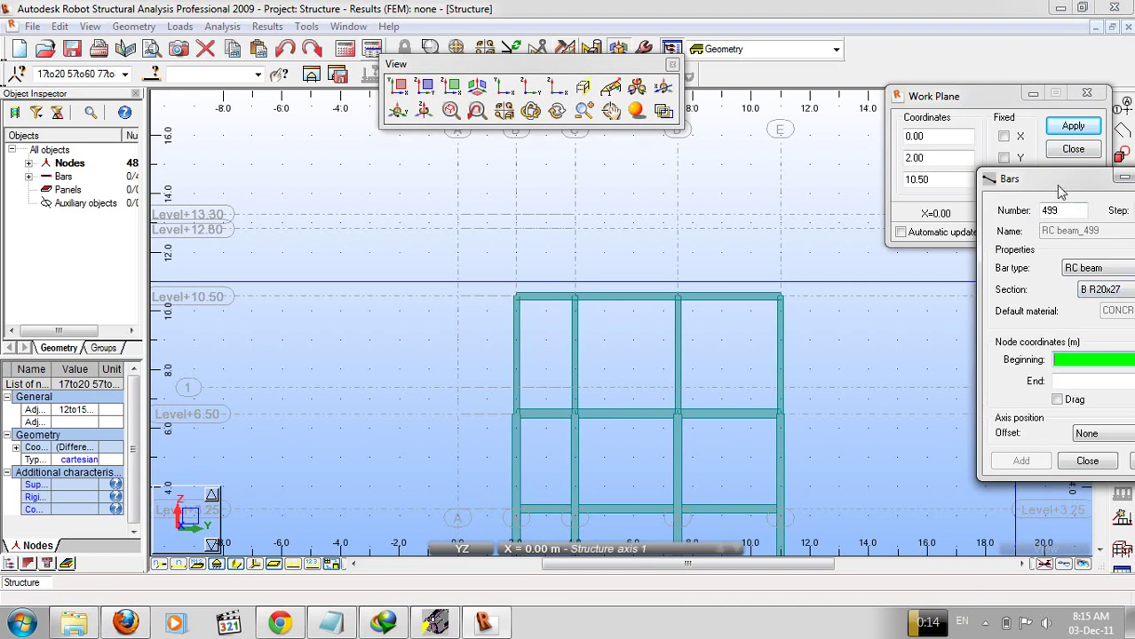
drag(1055, 180, 924, 135)
click(1012, 224)
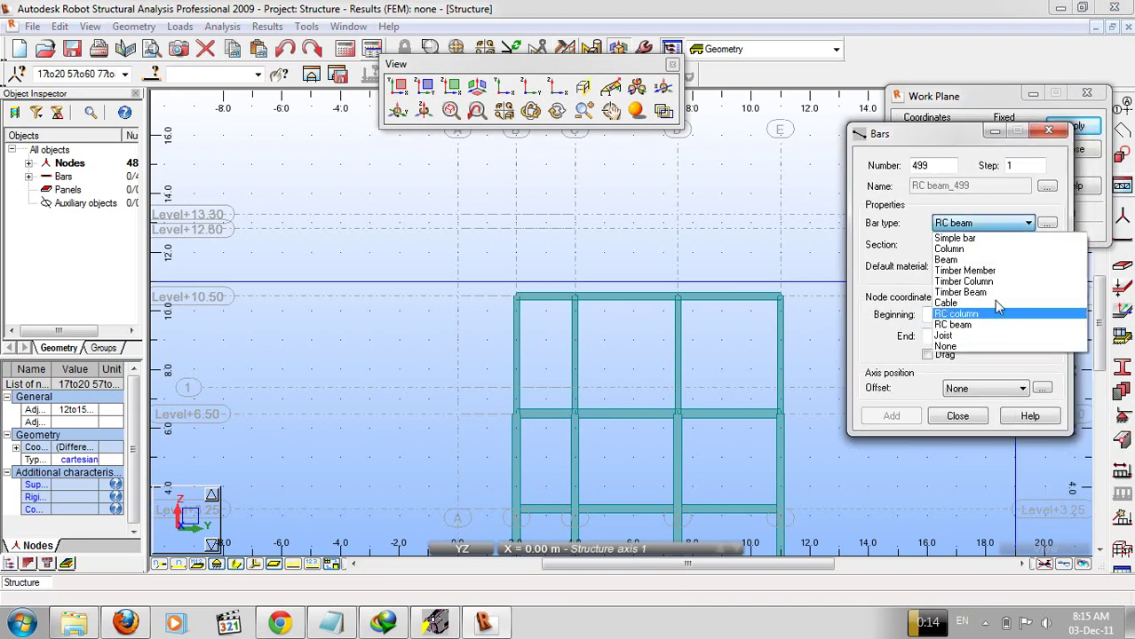
click(994, 317)
click(1026, 245)
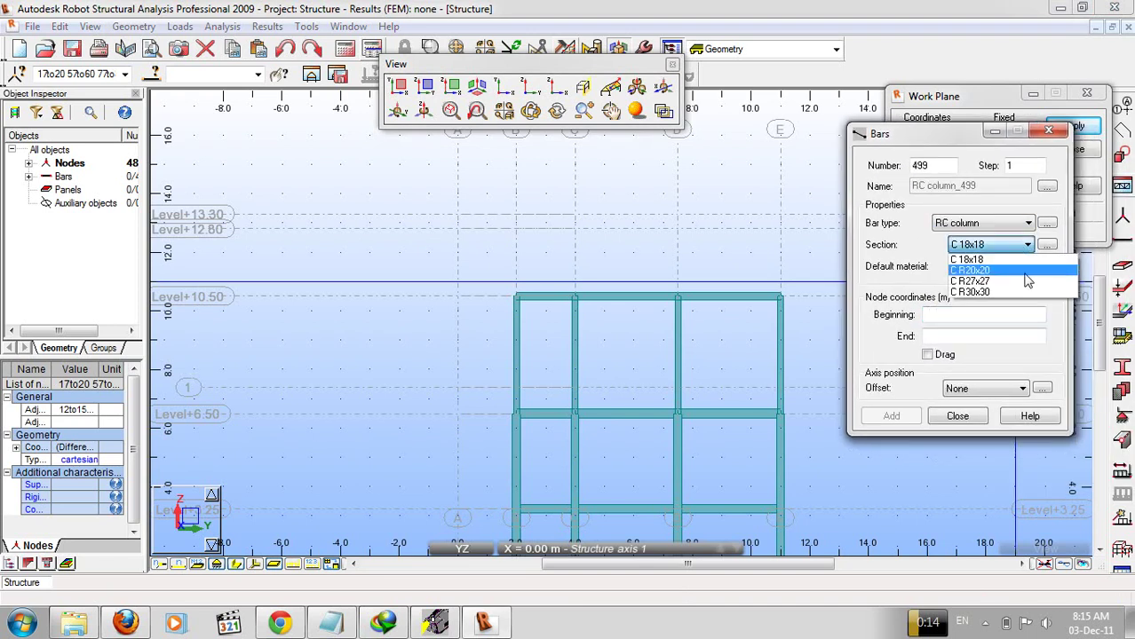
click(1048, 245)
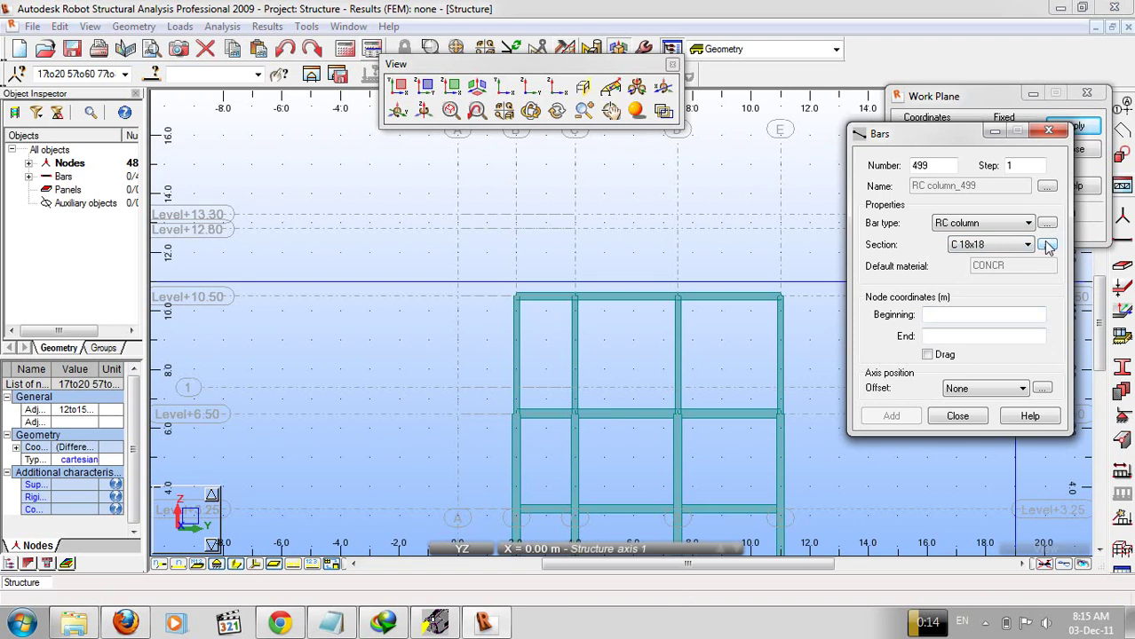
click(1048, 245)
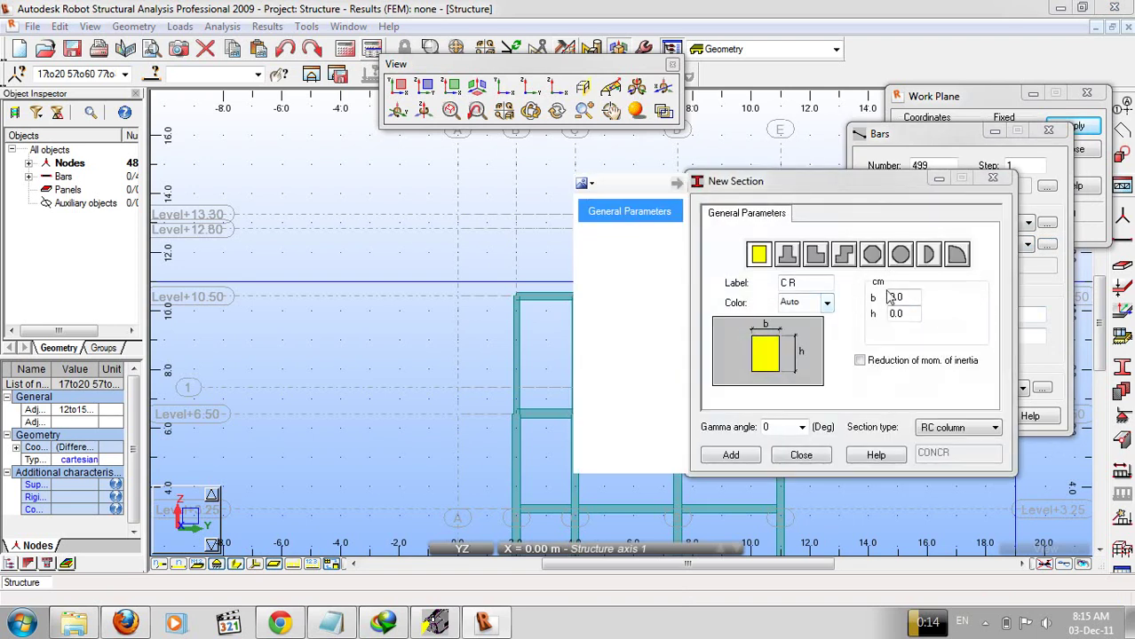
click(898, 296)
text(15)
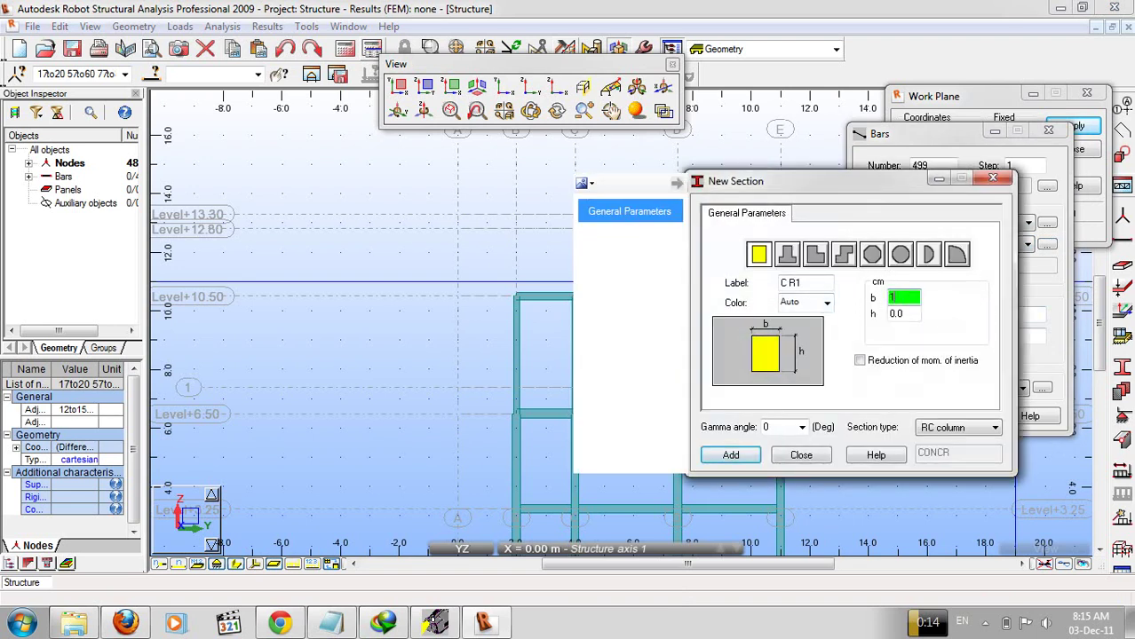
click(891, 312)
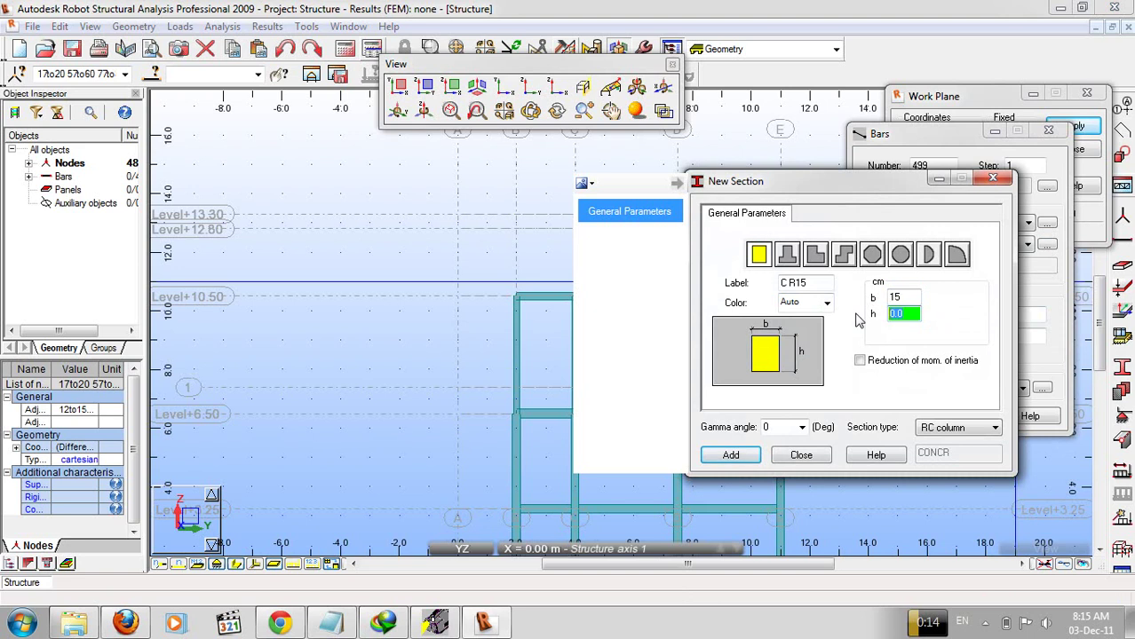
text(25)
click(729, 455)
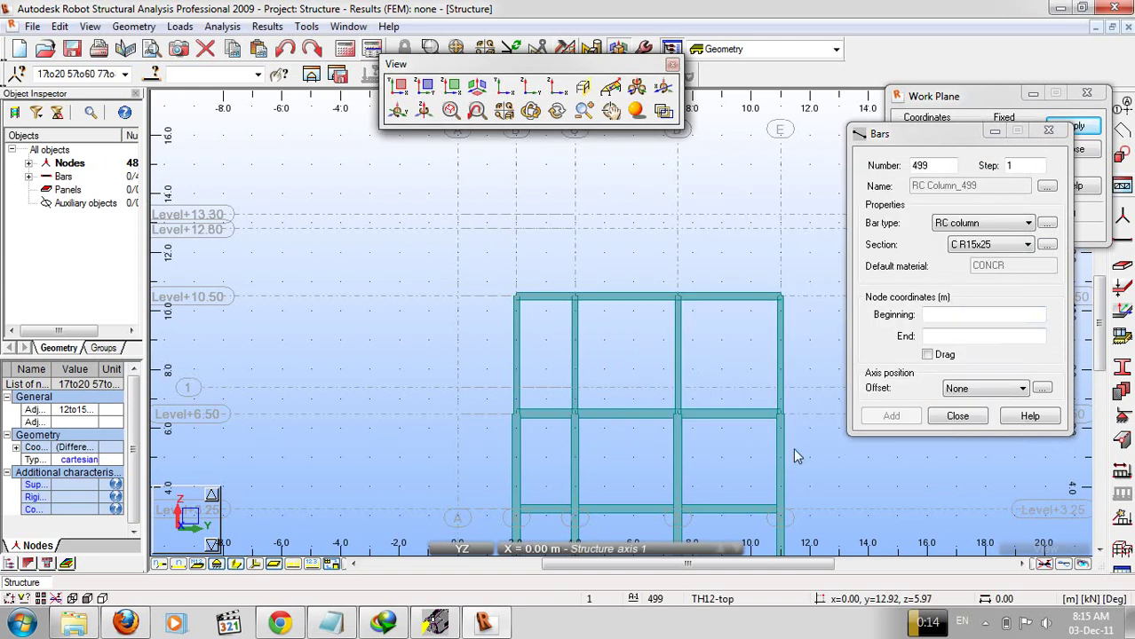
Draw a C R15x25 column at axes 1 and B from 0.00, 2.00, 10.50 to 0.00, 2.00, 13.30.
click(800, 455)
click(940, 315)
click(516, 297)
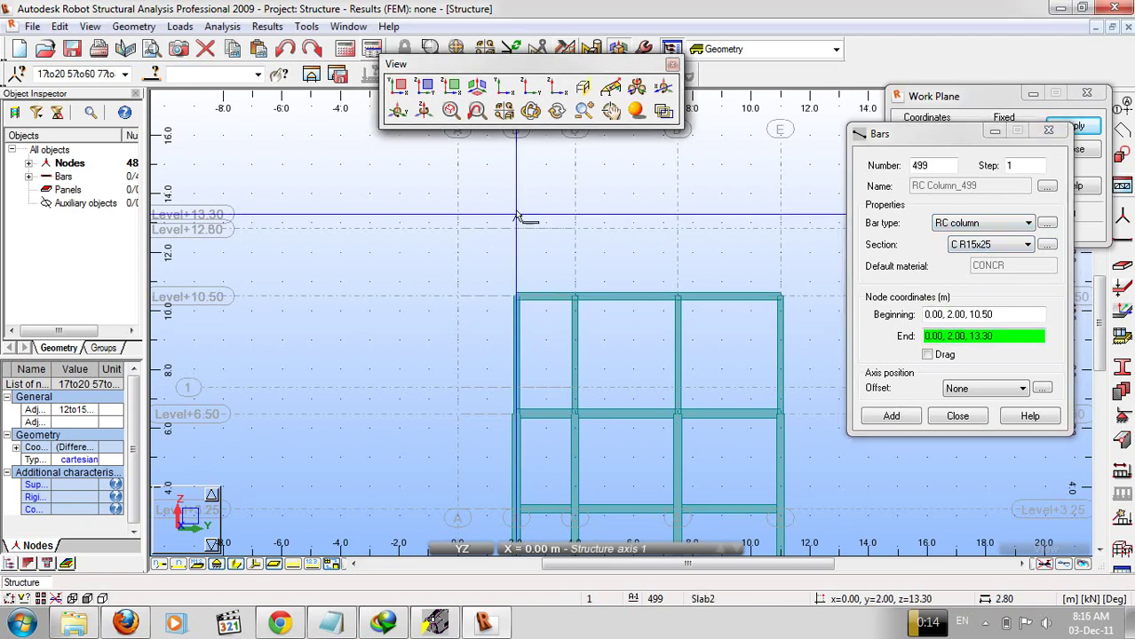
click(516, 214)
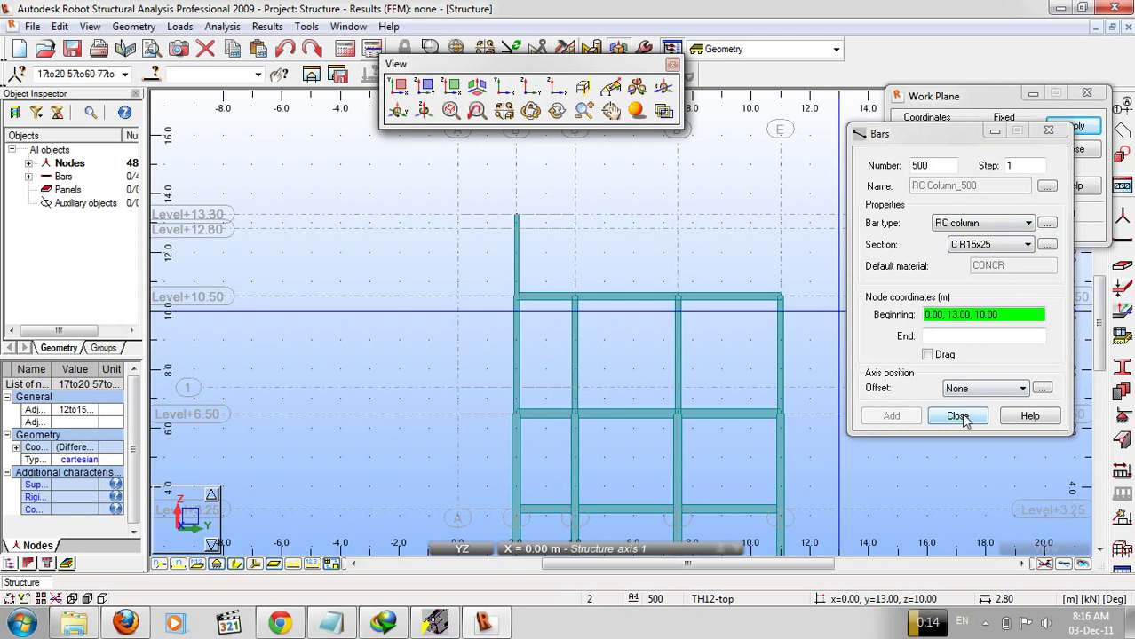
Select the new column above Level+10.50 and copy it with translation vector 2.25,0,0 and three repetitions.
right_click(600, 254)
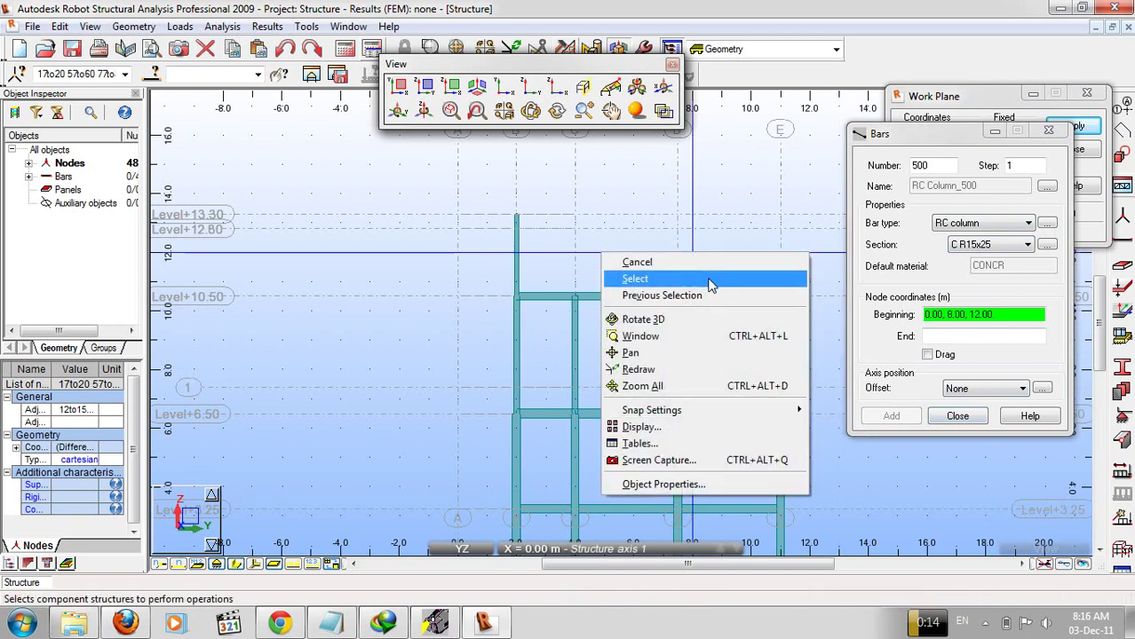
click(709, 281)
drag(489, 186, 558, 359)
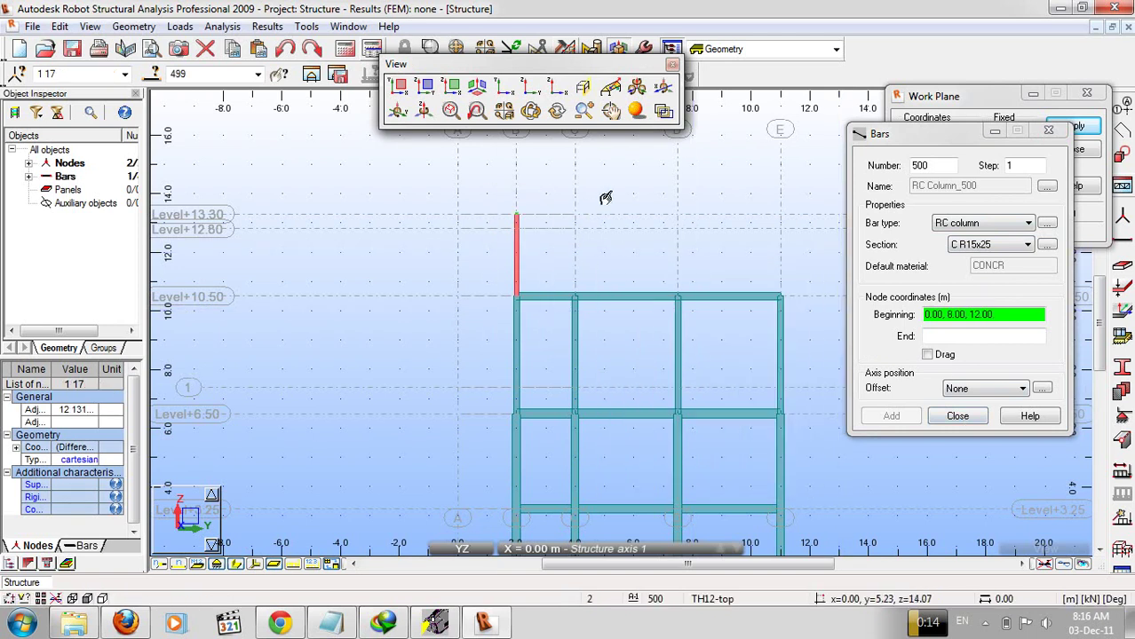
click(59, 27)
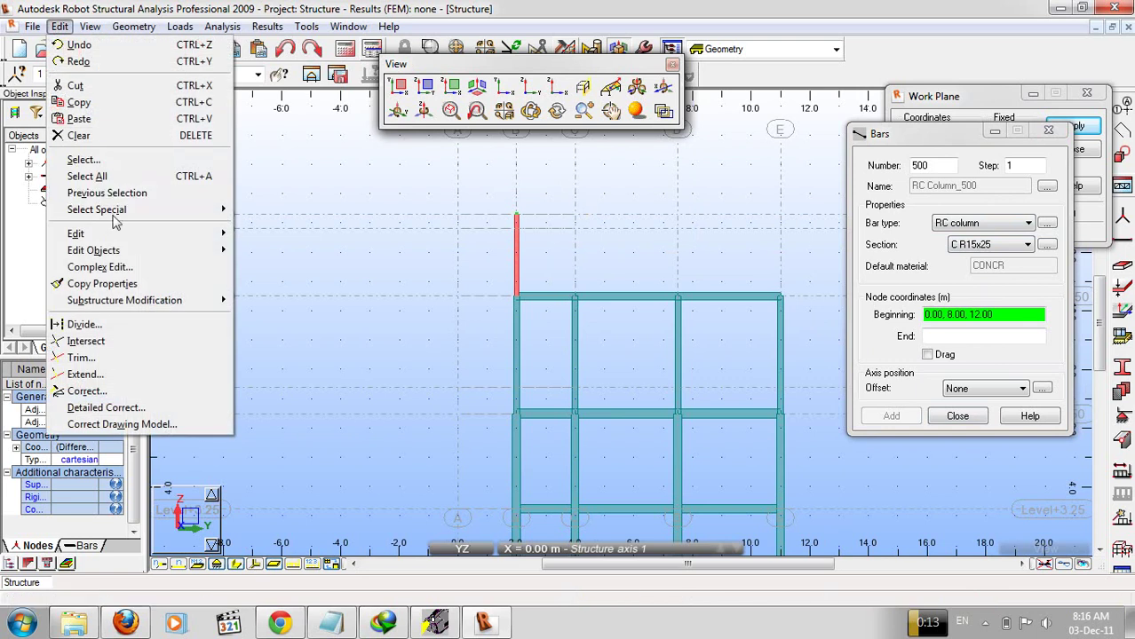
mouse_move(118, 240)
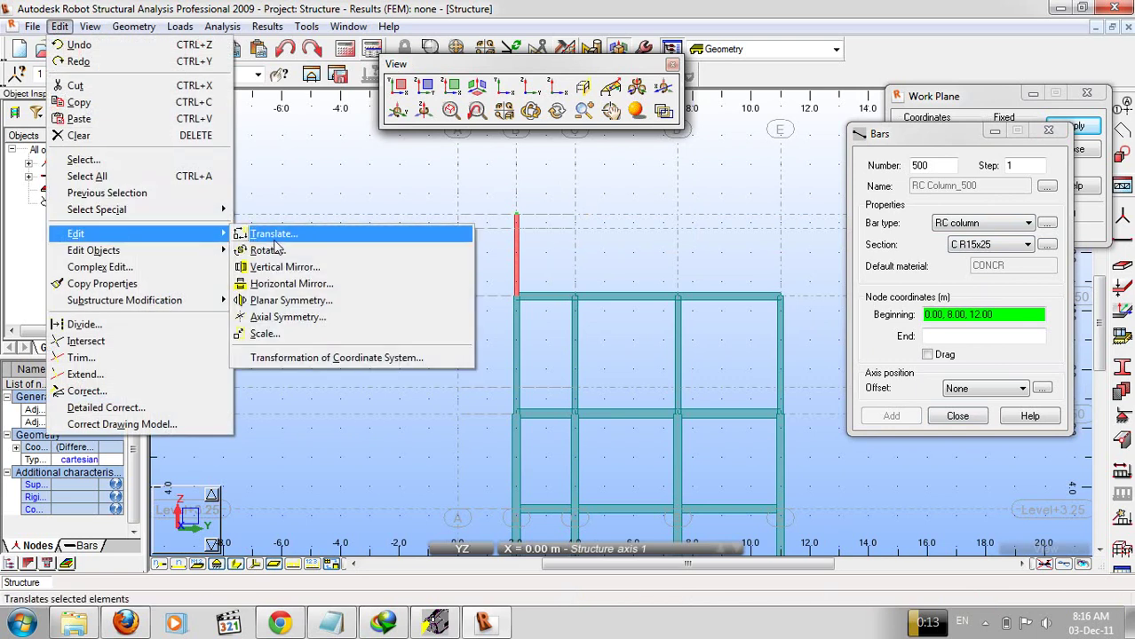
click(273, 236)
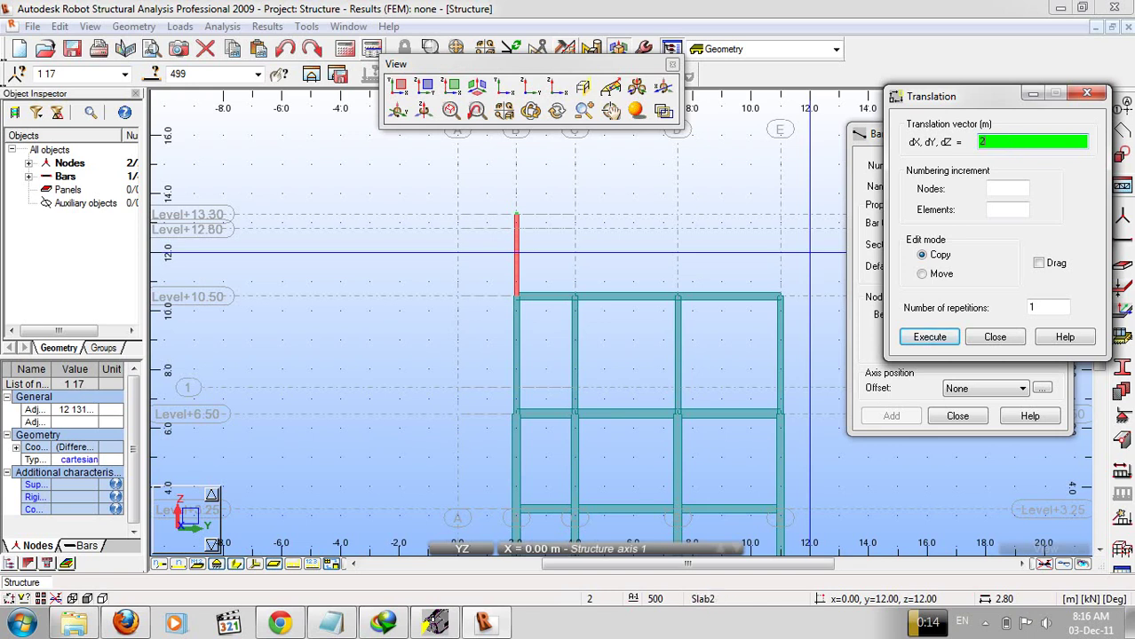
text(,)
text(25)
text(,0,)
click(1042, 307)
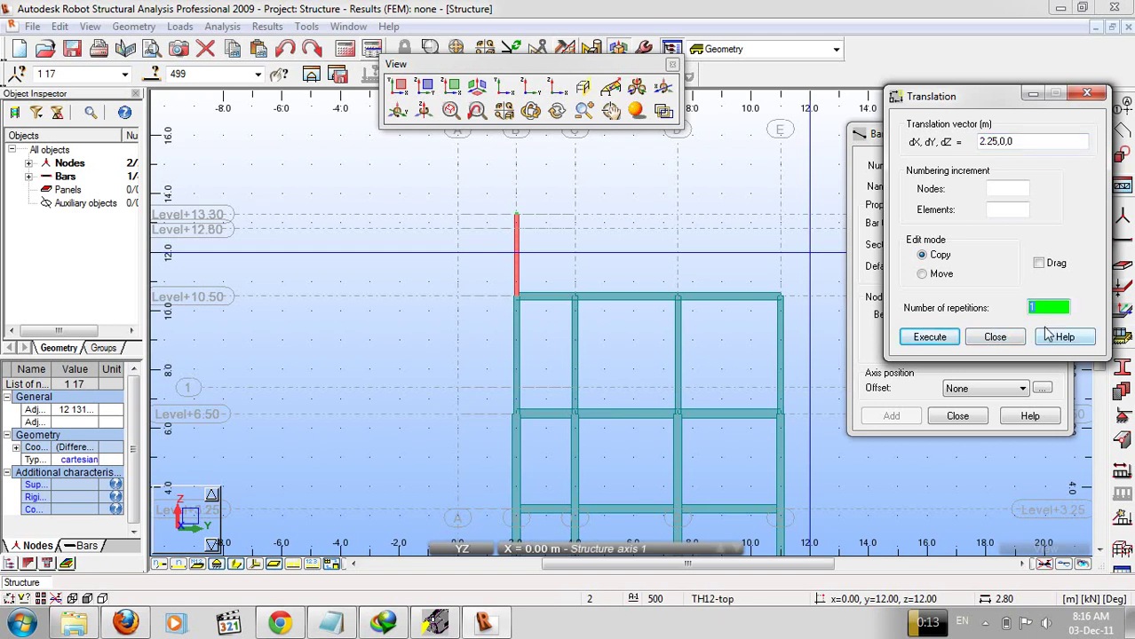
text(3)
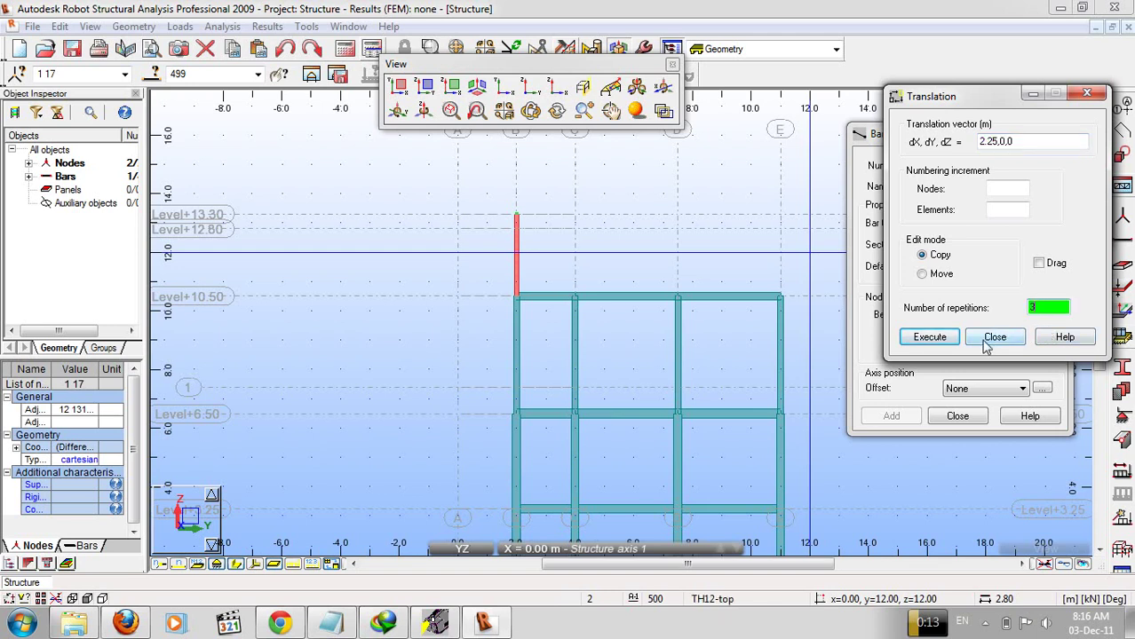
click(930, 340)
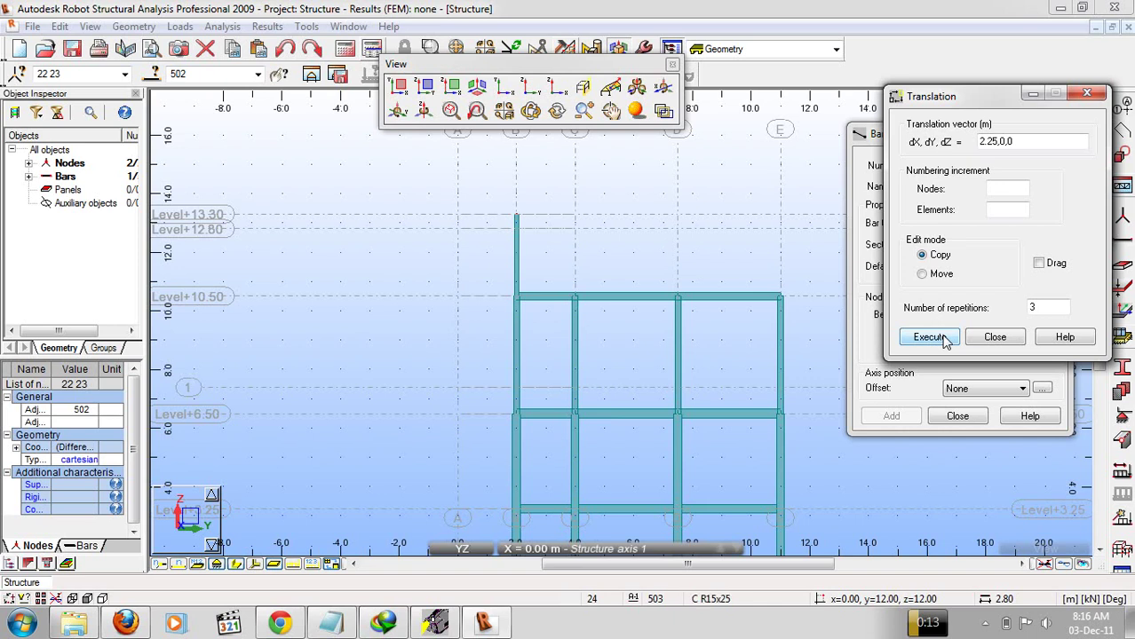
Show the structure in 3D and undo the column copies along axis B.
click(480, 87)
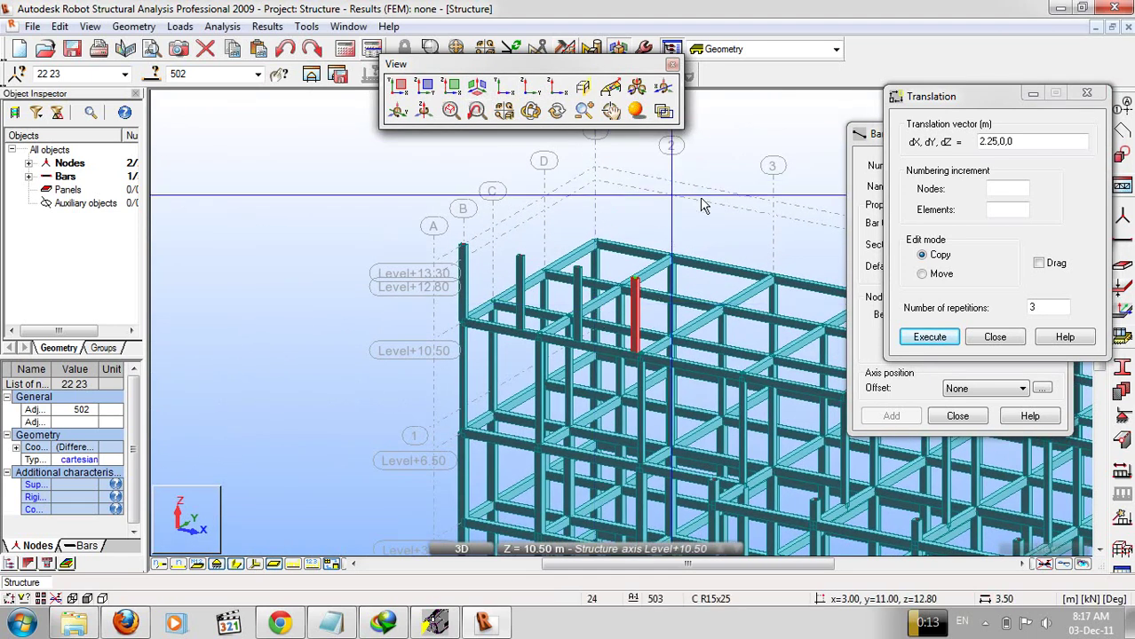
click(697, 213)
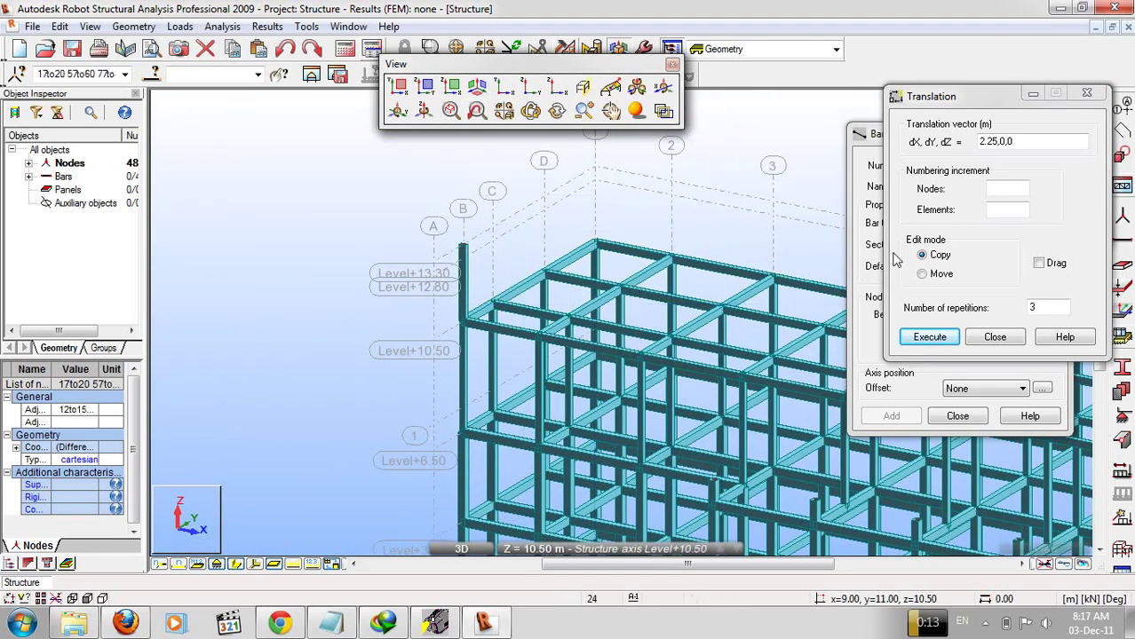
Try to copy the current selection with translation vector 0,2.25,0 and three repetitions.
click(1015, 142)
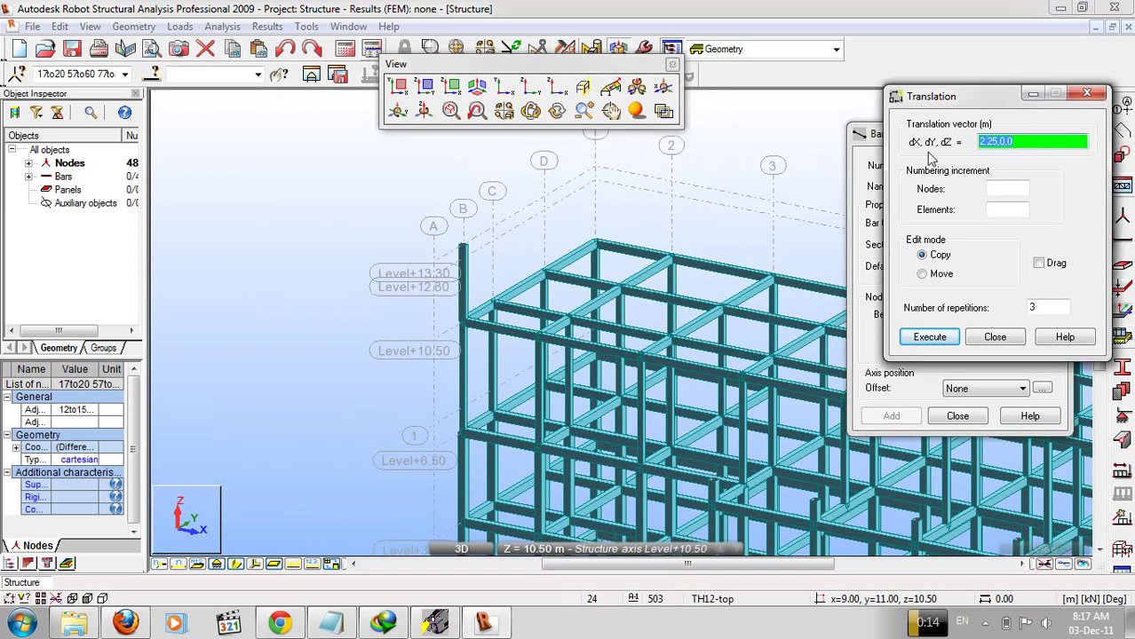
text(0,)
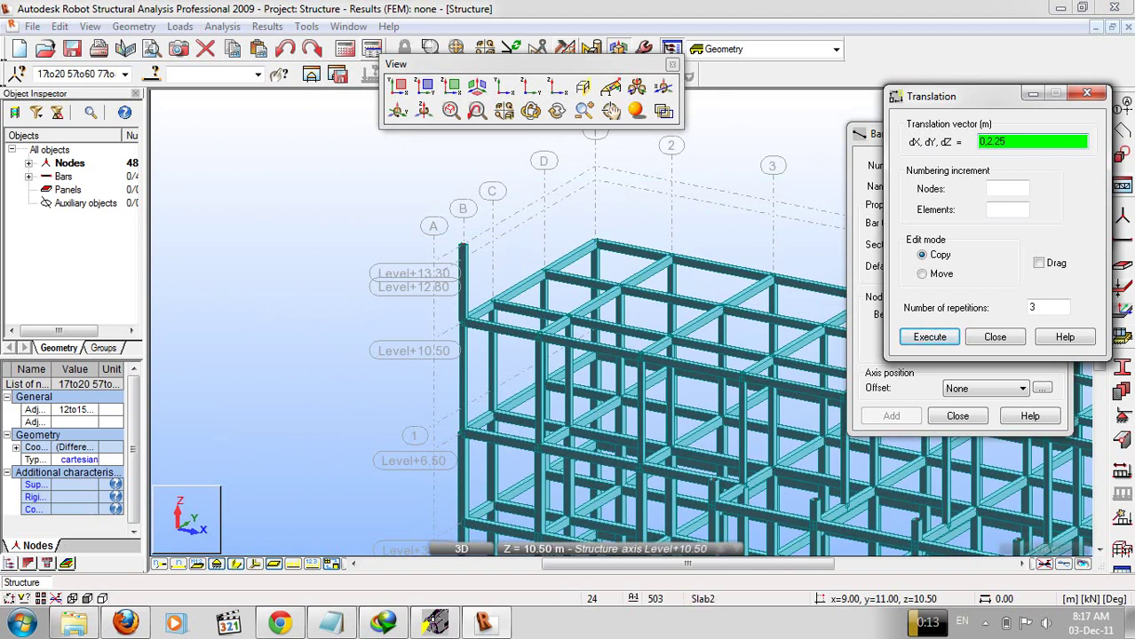
text(0)
click(930, 340)
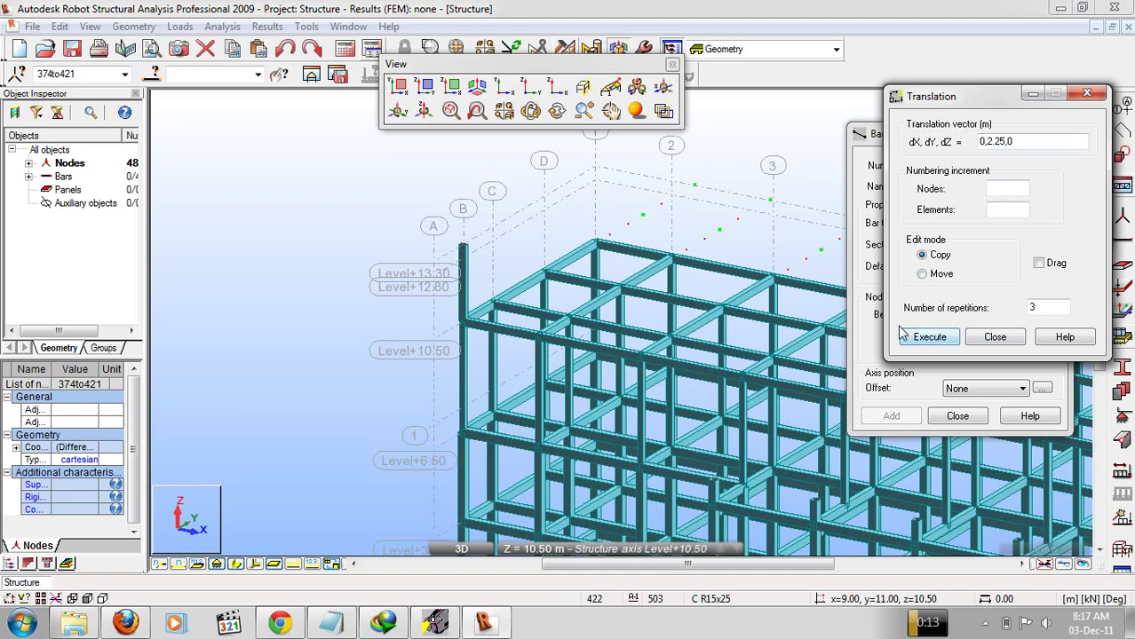
Inspect the copied objects along the top of the frame and undo the last translation.
middle_drag(768, 334, 290, 268)
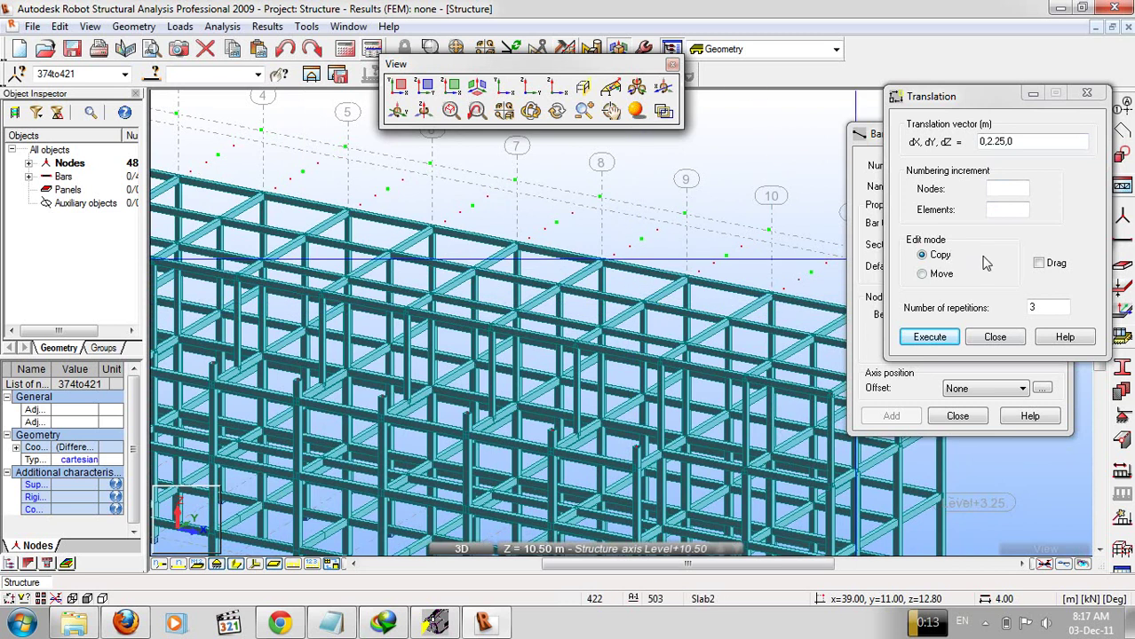
scroll(762, 290, down, 4)
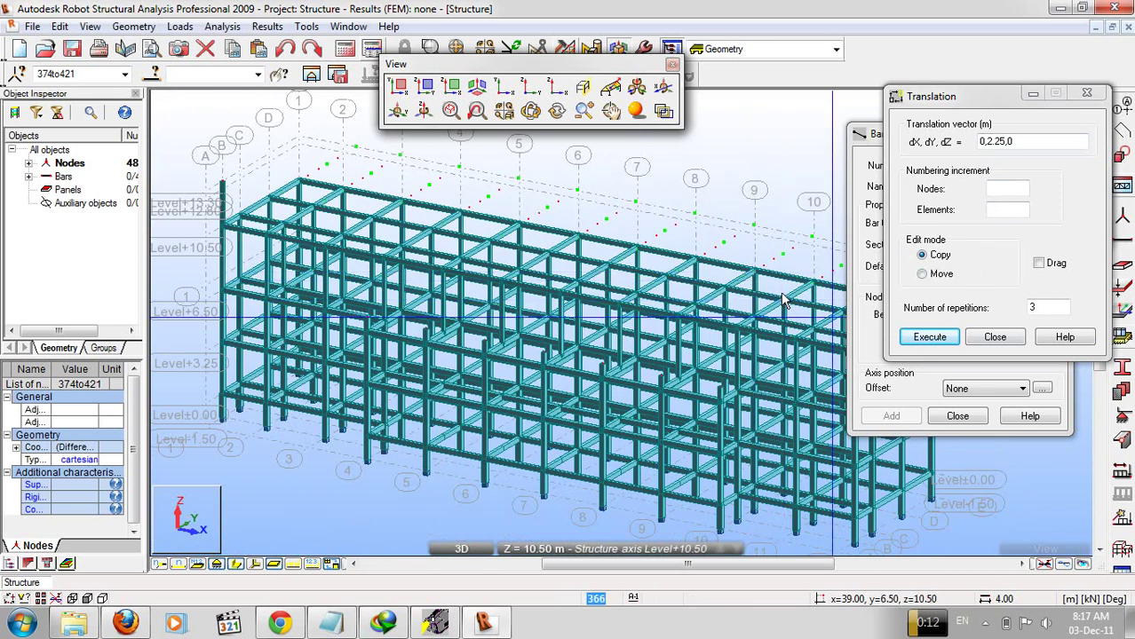
right_click(638, 165)
click(669, 188)
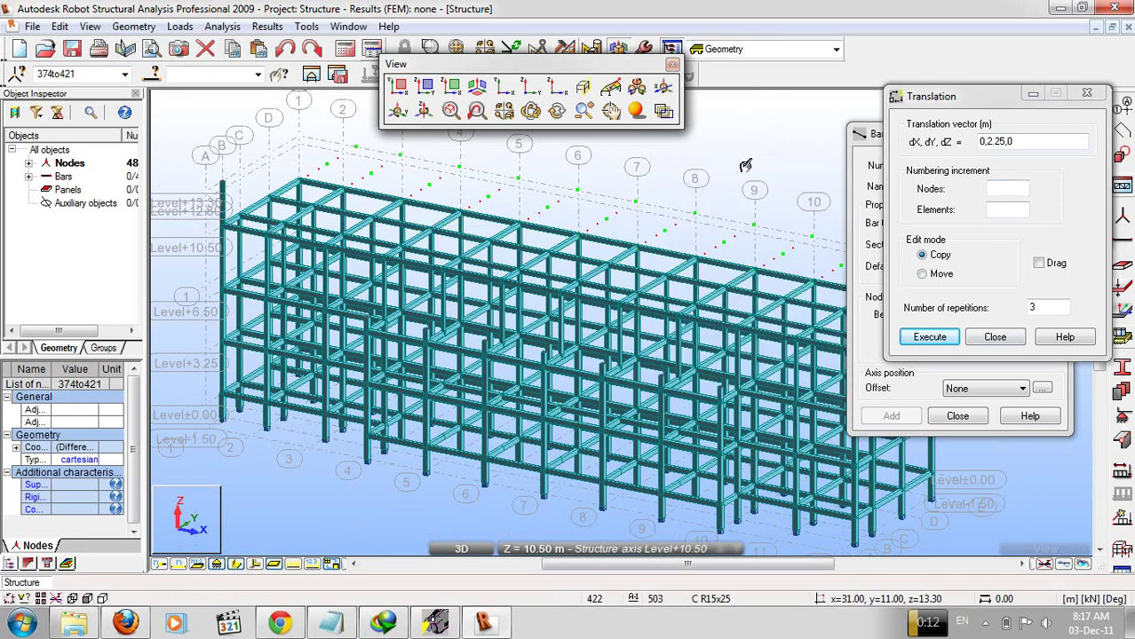
click(772, 172)
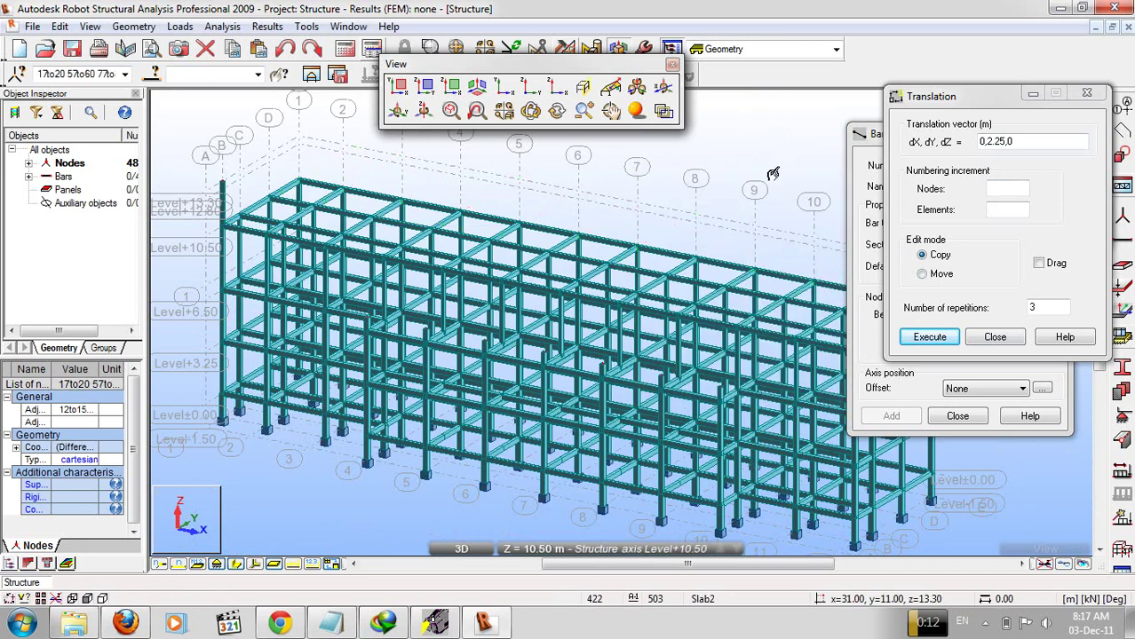
middle_drag(614, 245, 640, 323)
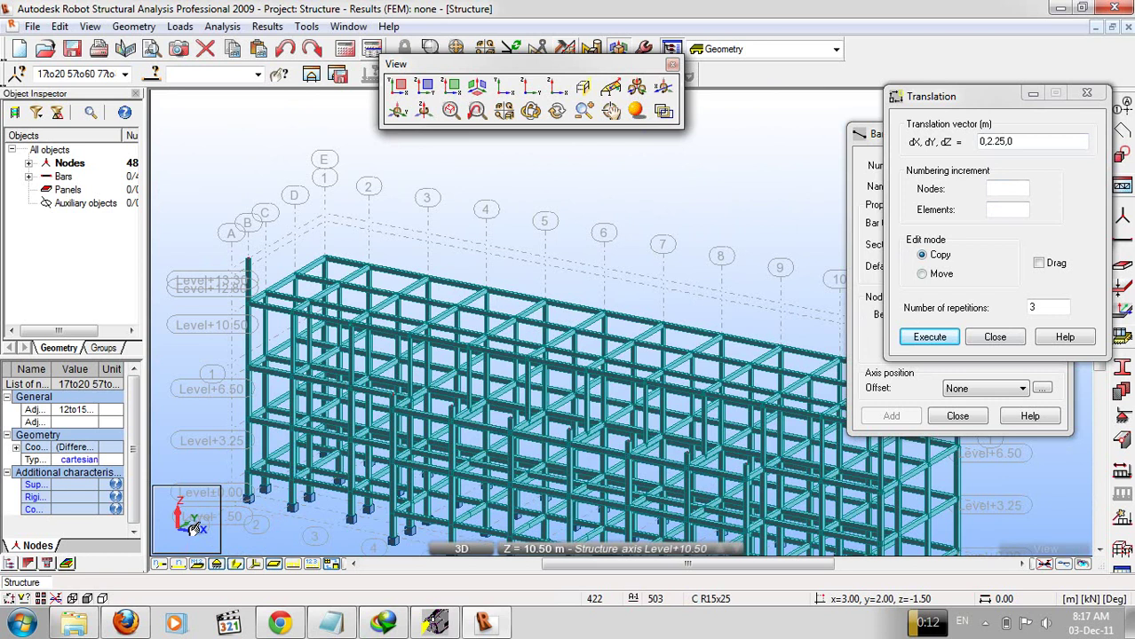
middle_drag(193, 526, 191, 523)
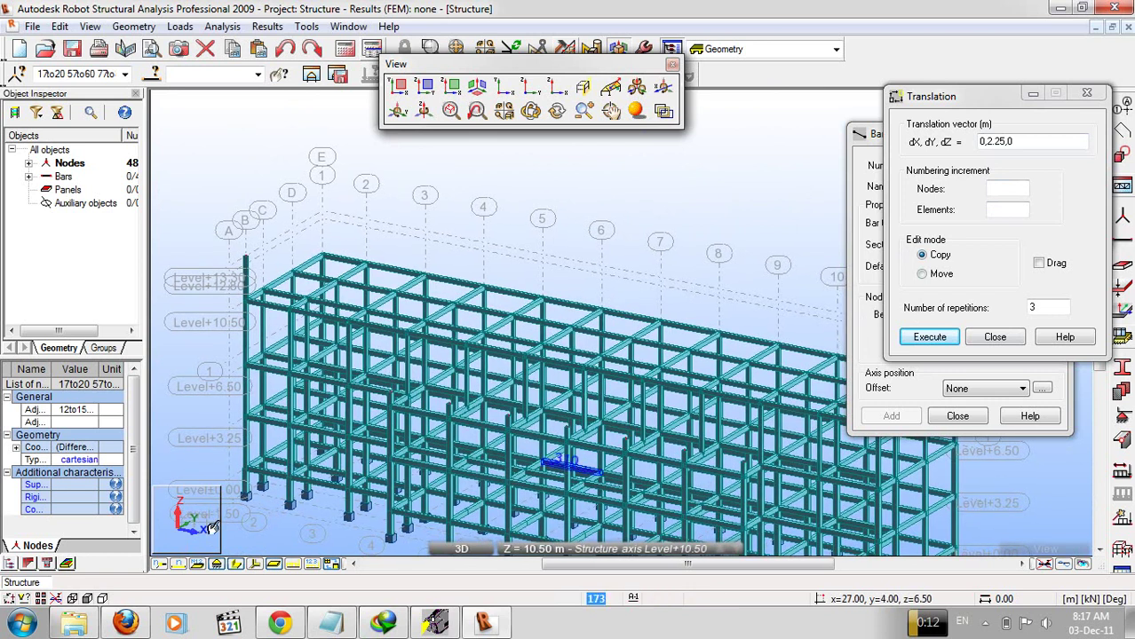
click(996, 145)
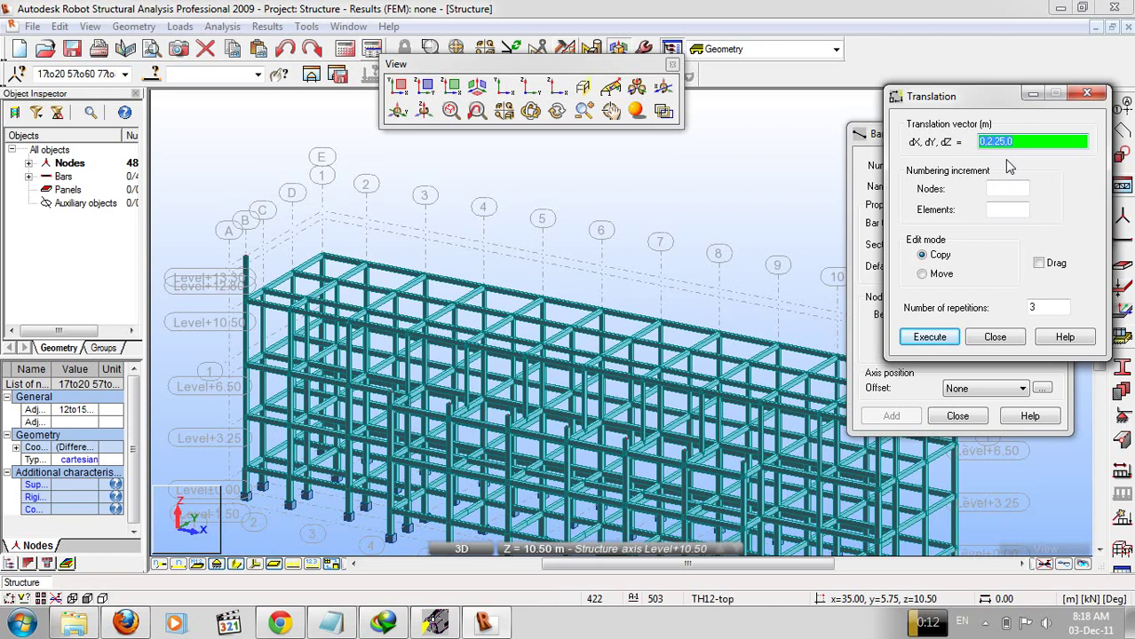
click(997, 335)
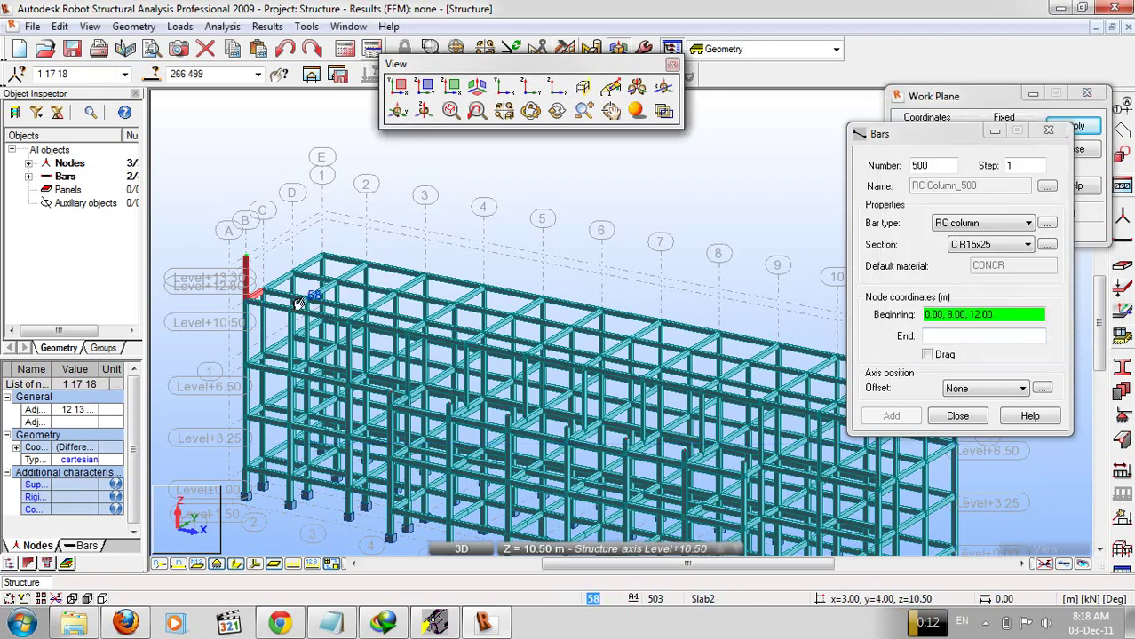
Select only the column above Level+10.50 at axes B and 1 and copy it with translation vector 0,2.25,0 and three repetitions.
click(207, 243)
click(247, 275)
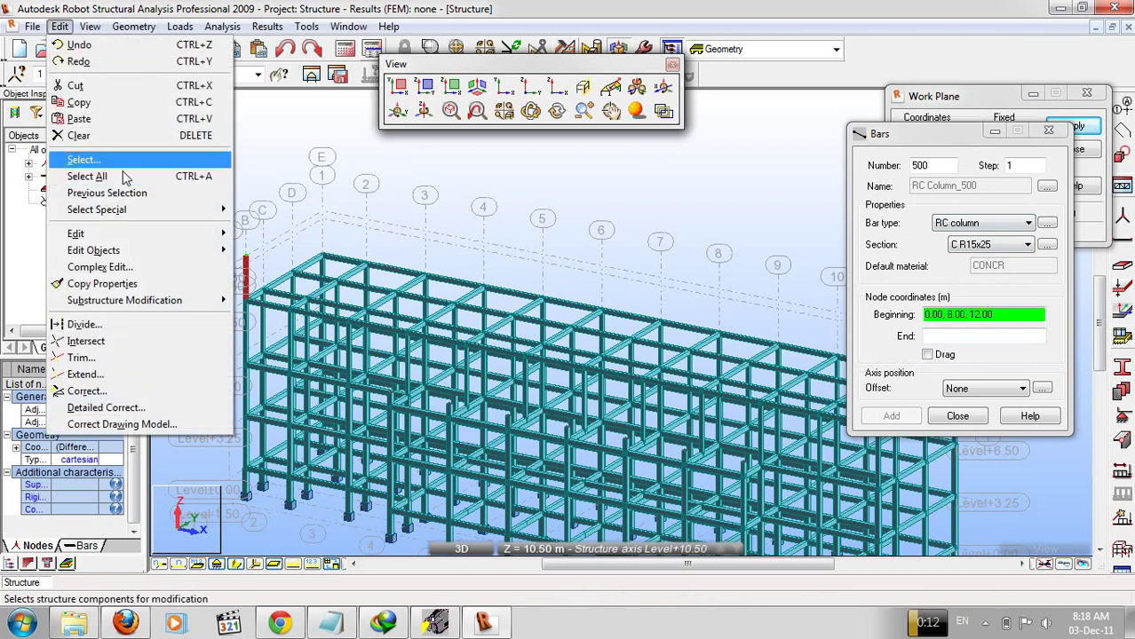
mouse_move(211, 238)
click(271, 234)
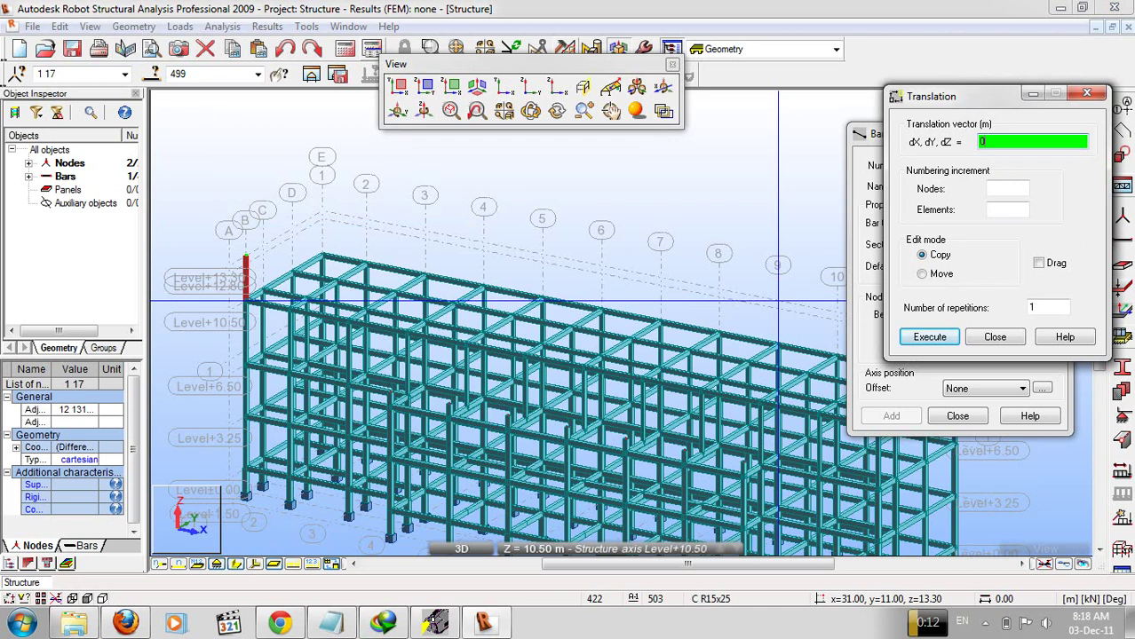
text(0,)
text(2)
text(,5)
text(,)
text(0)
double_click(1035, 307)
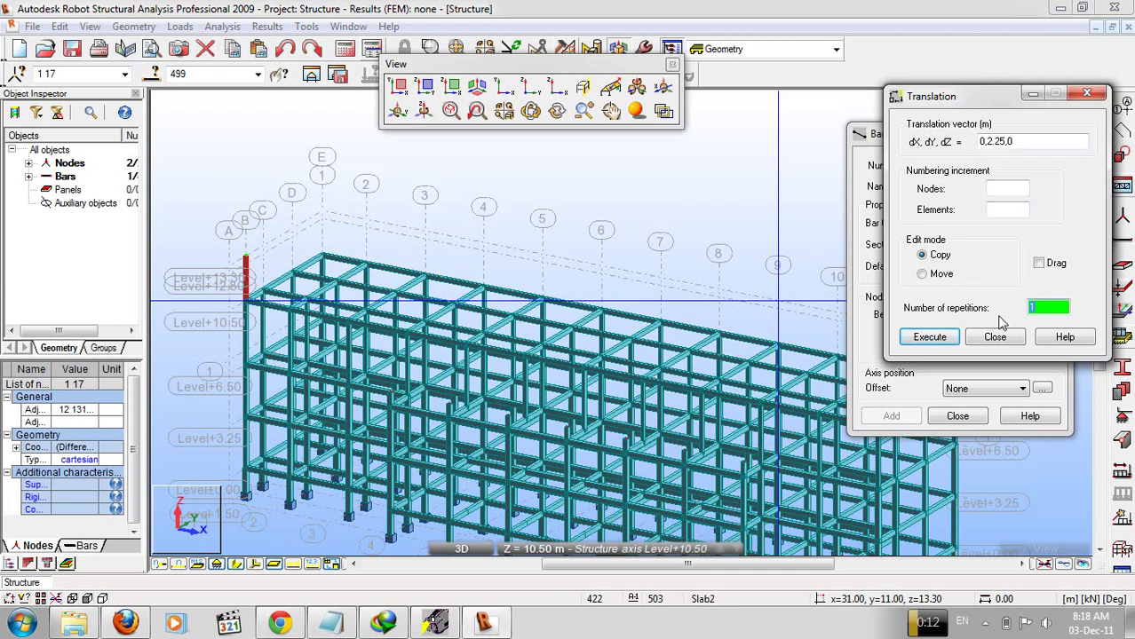
text(3)
click(929, 338)
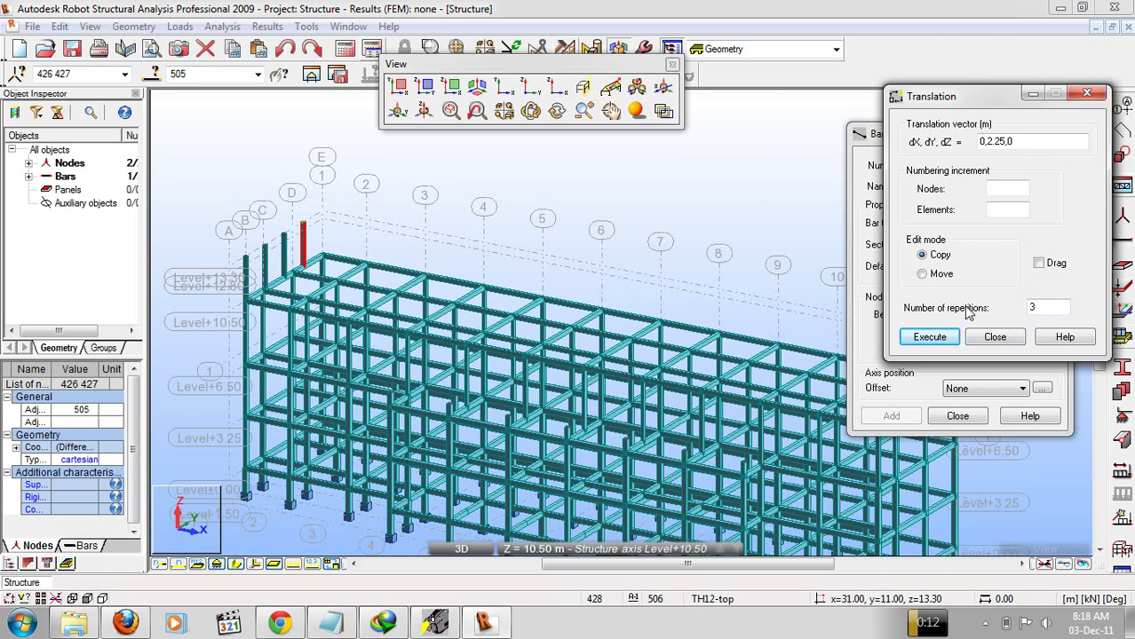
Copy the last of the new columns once more with the same translation vector 0,2.25,0 to reach axis E.
double_click(1044, 305)
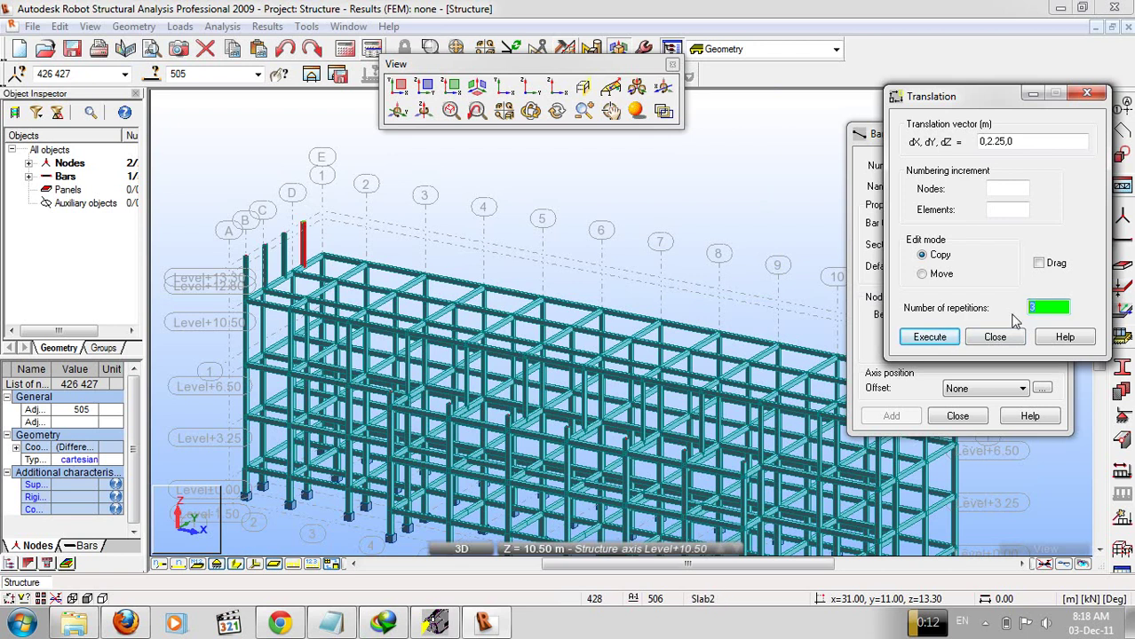
text(1)
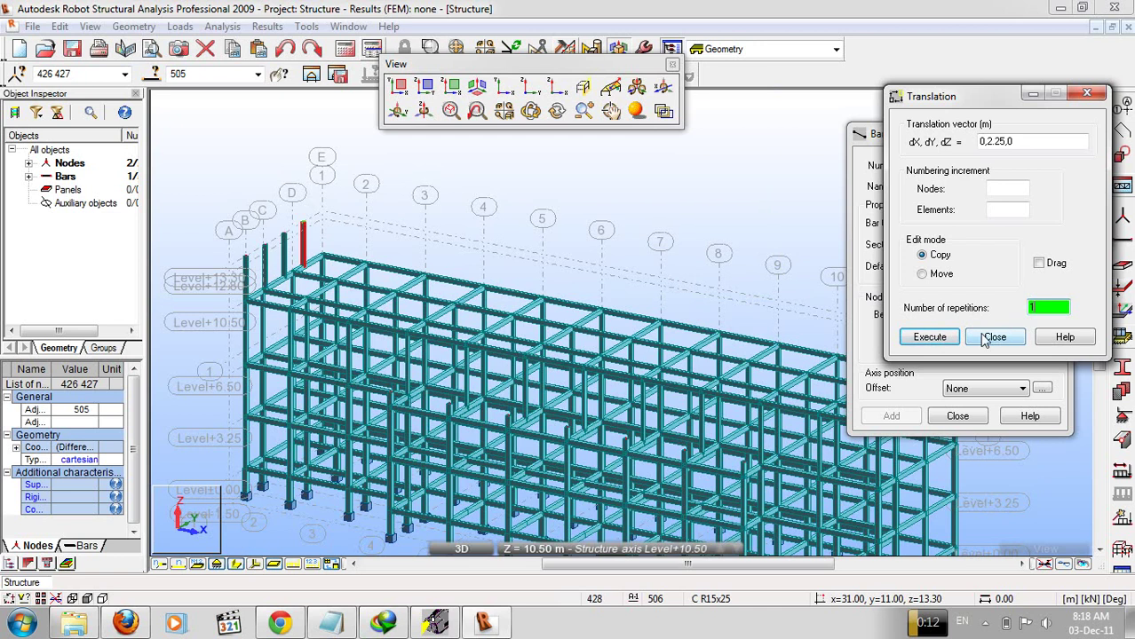
click(924, 338)
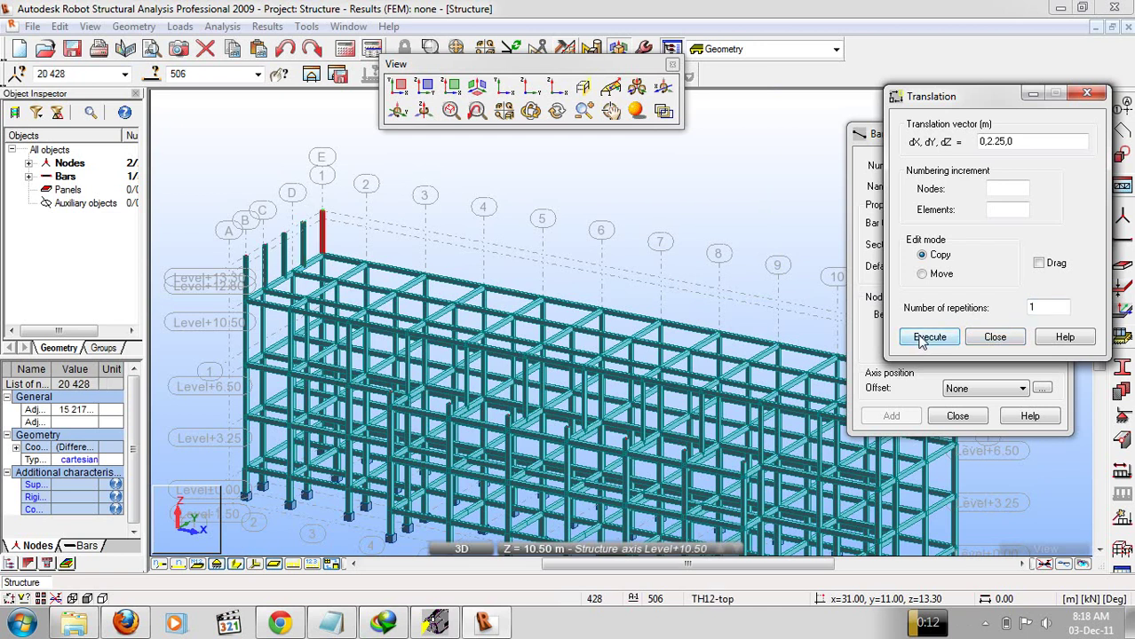
click(994, 338)
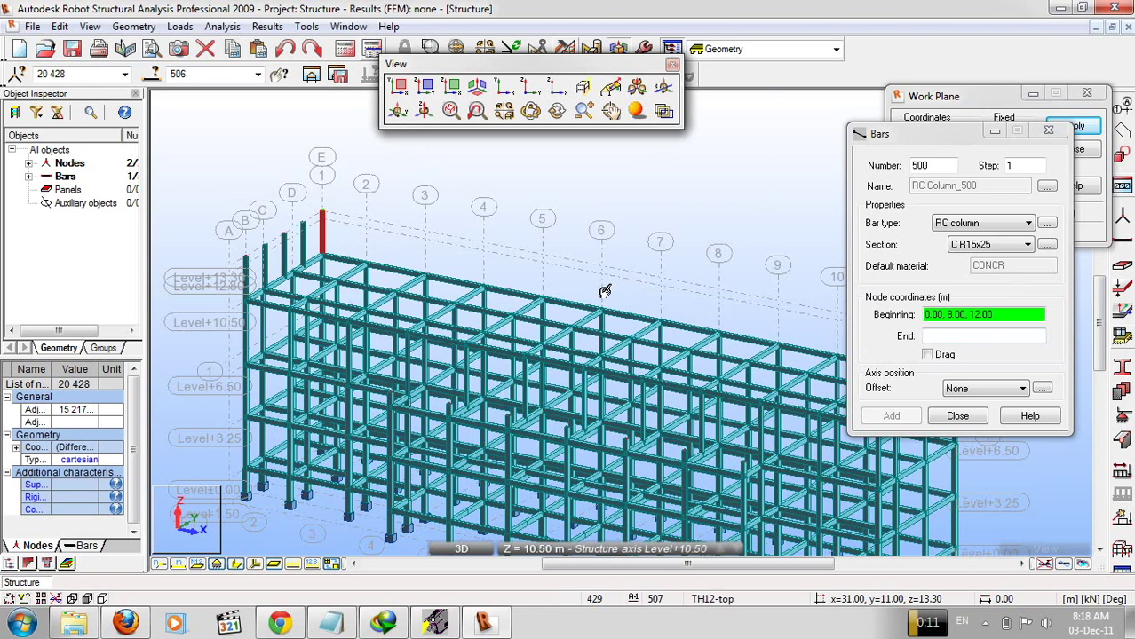
Examine the copied top columns along structure axis 1 in the YZ view and in the rotated 3D view.
scroll(405, 279, up, 3)
middle_drag(484, 318, 380, 338)
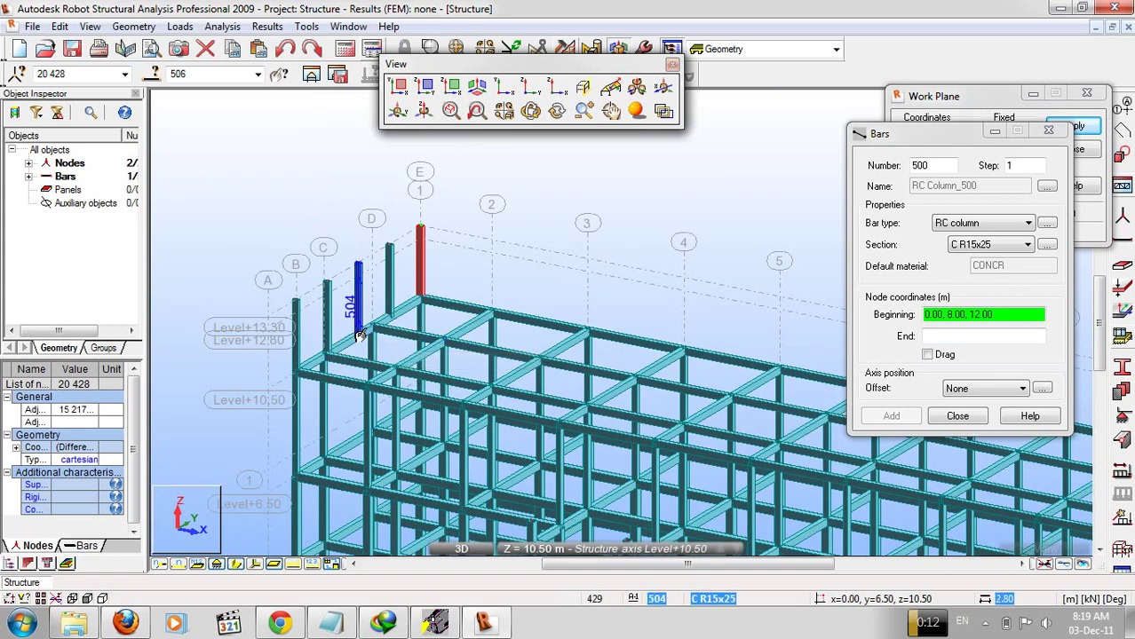
click(434, 95)
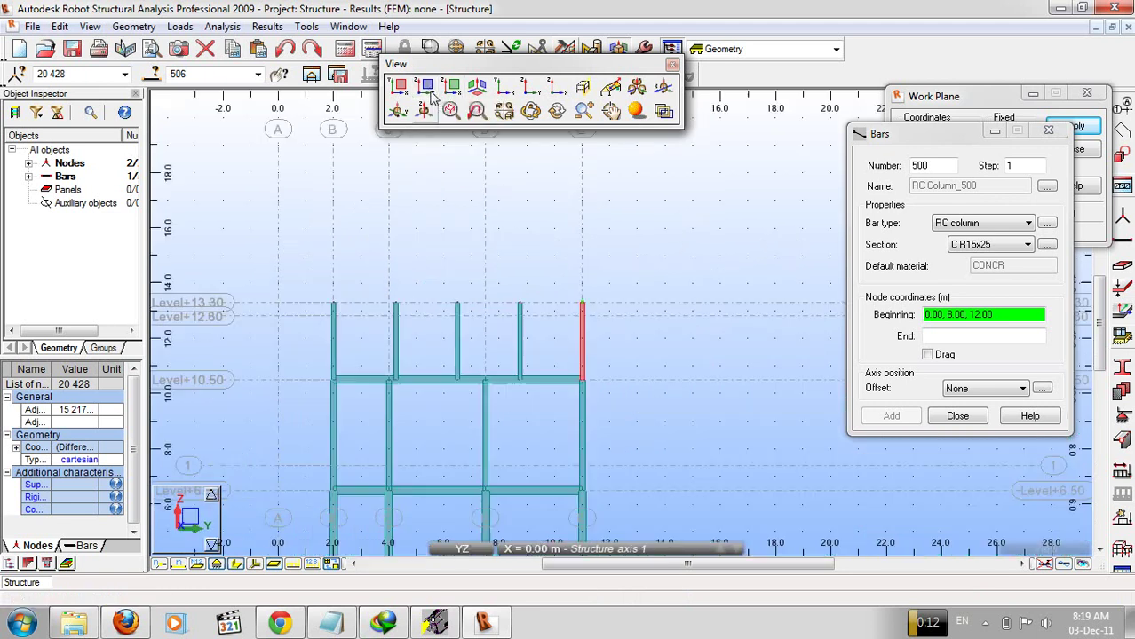
middle_drag(661, 442, 625, 330)
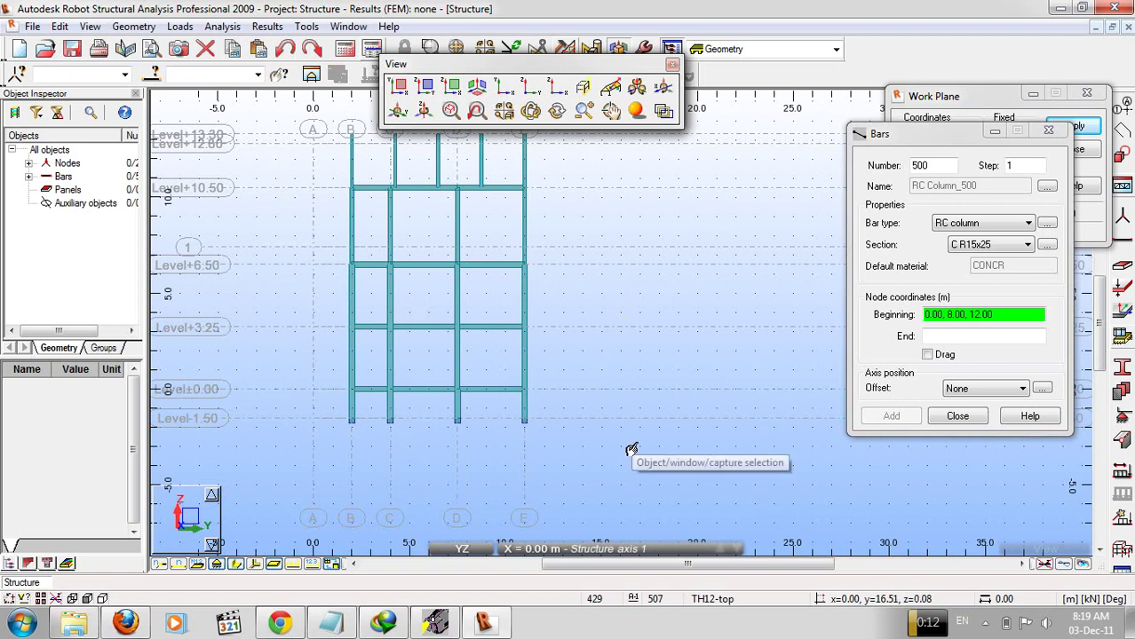
scroll(615, 461, down, 3)
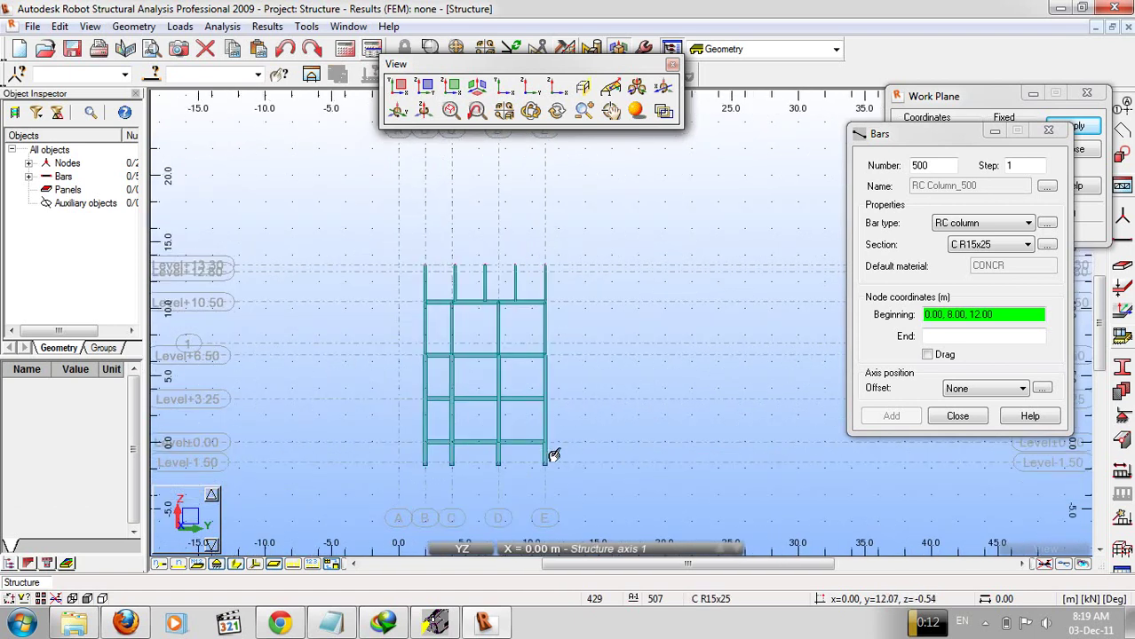
middle_click(603, 421)
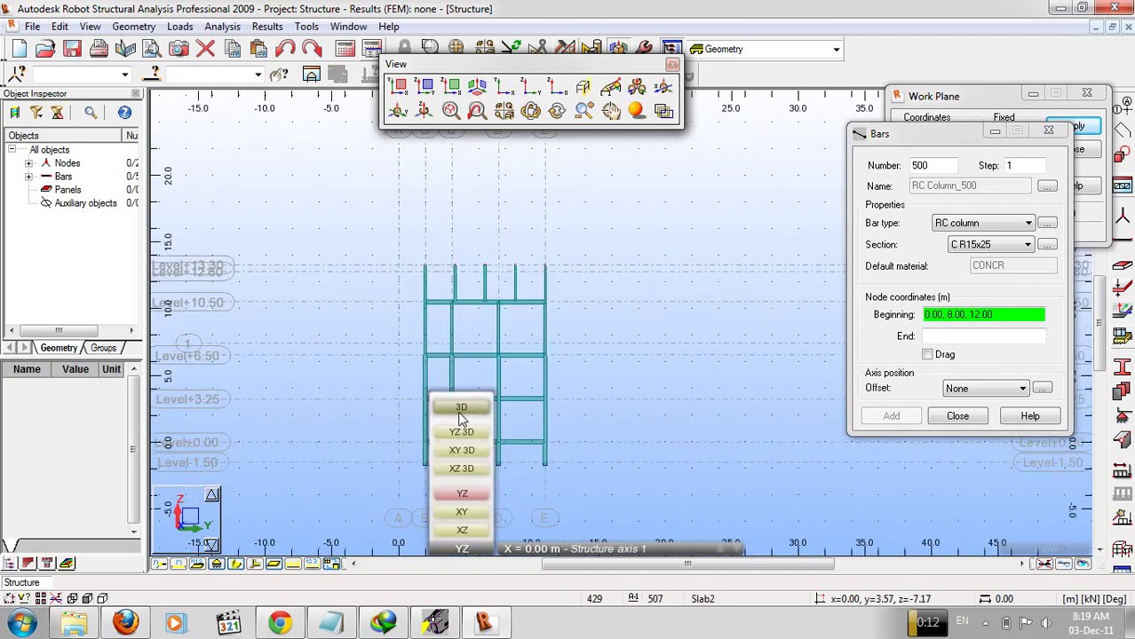
click(461, 409)
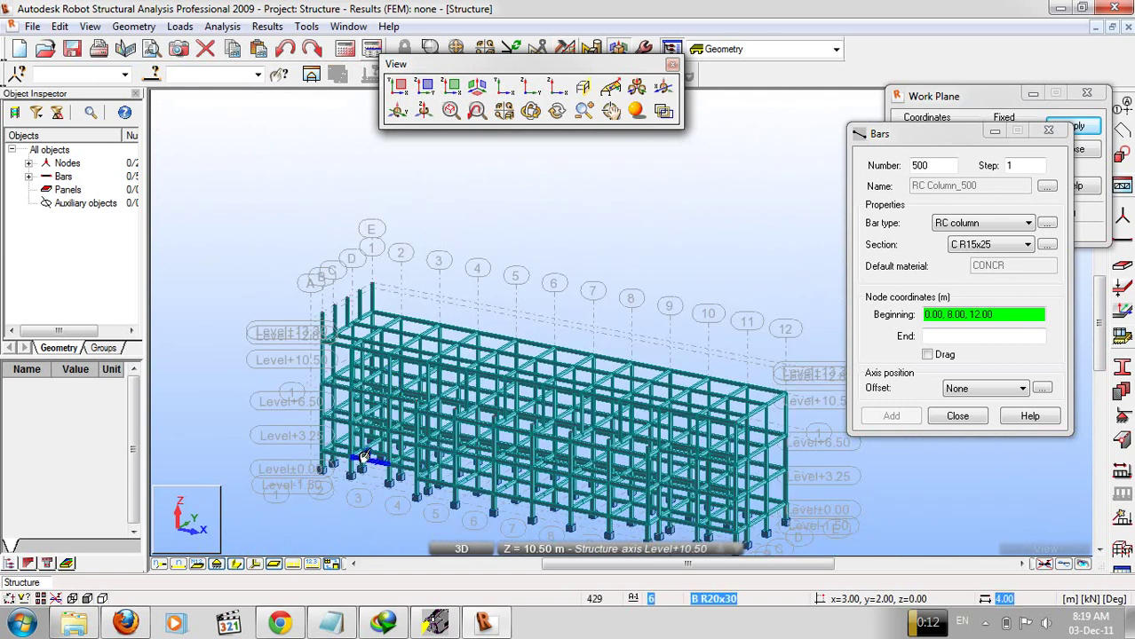
scroll(446, 463, up, 4)
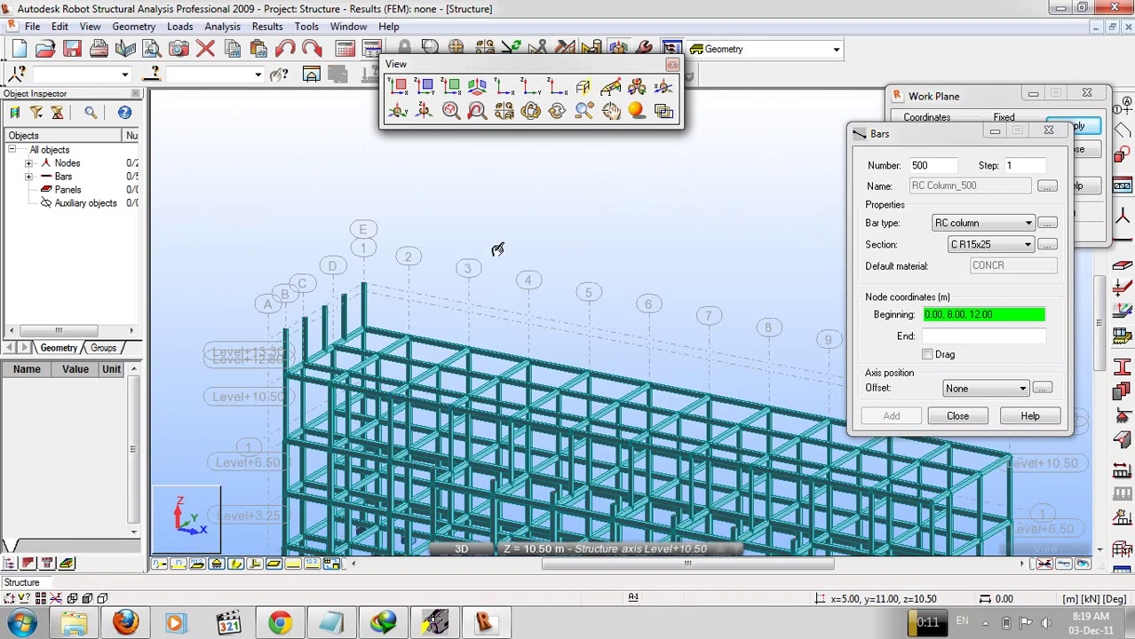
right_click(497, 250)
click(475, 293)
drag(471, 294, 527, 287)
drag(506, 414, 580, 499)
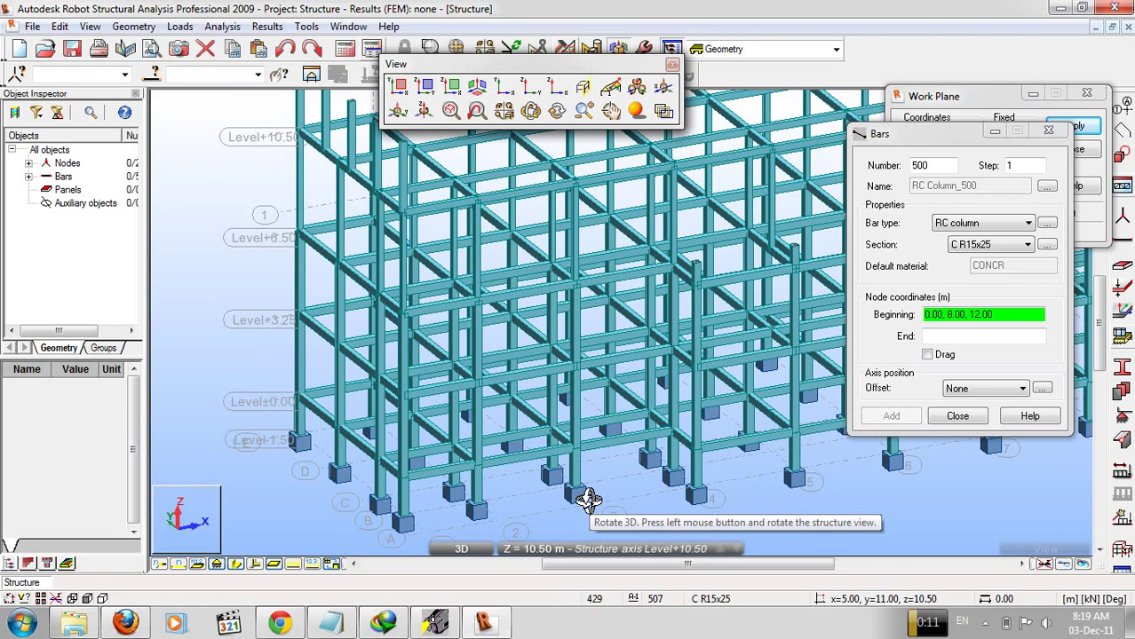
drag(583, 496, 456, 363)
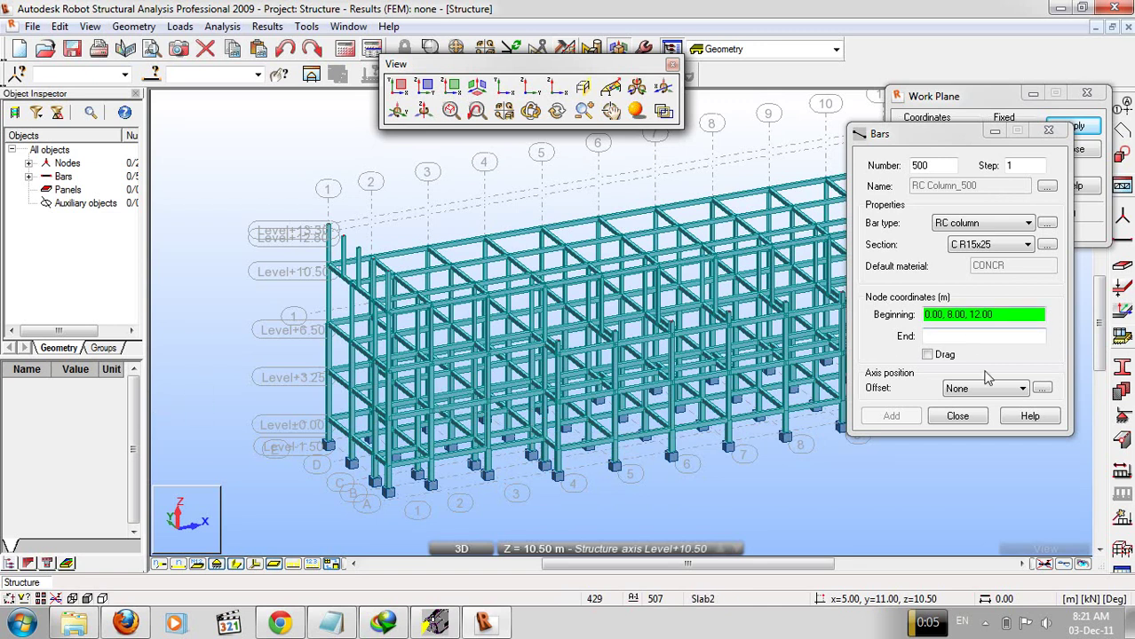
Finish defining bars and show the YZ elevation of the frame at structure axis 1.
click(958, 416)
click(461, 549)
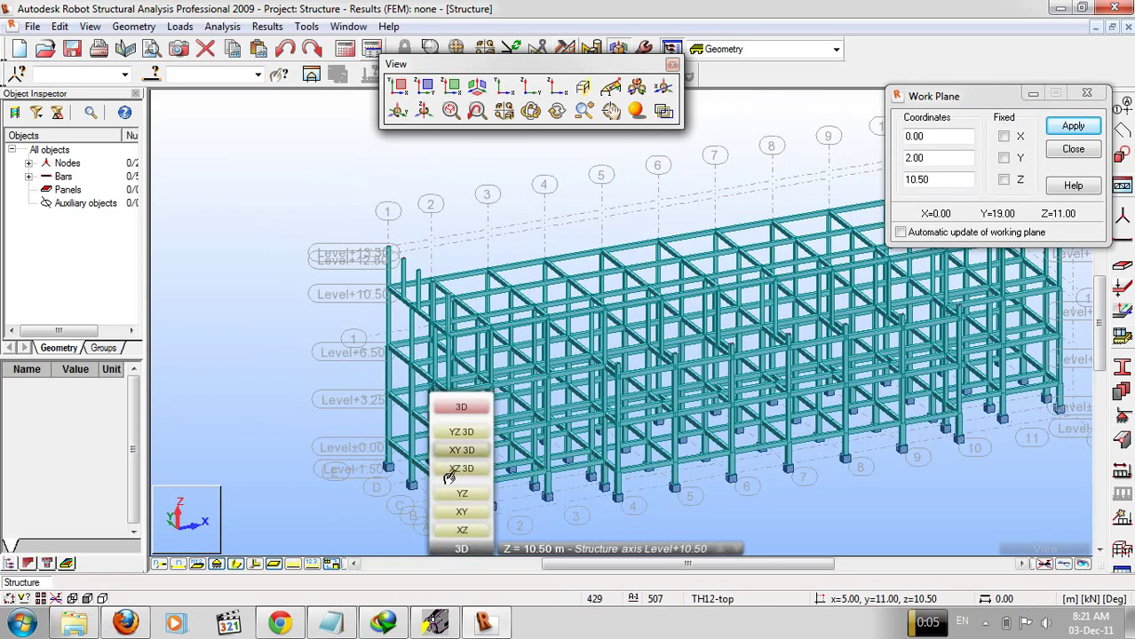
click(462, 514)
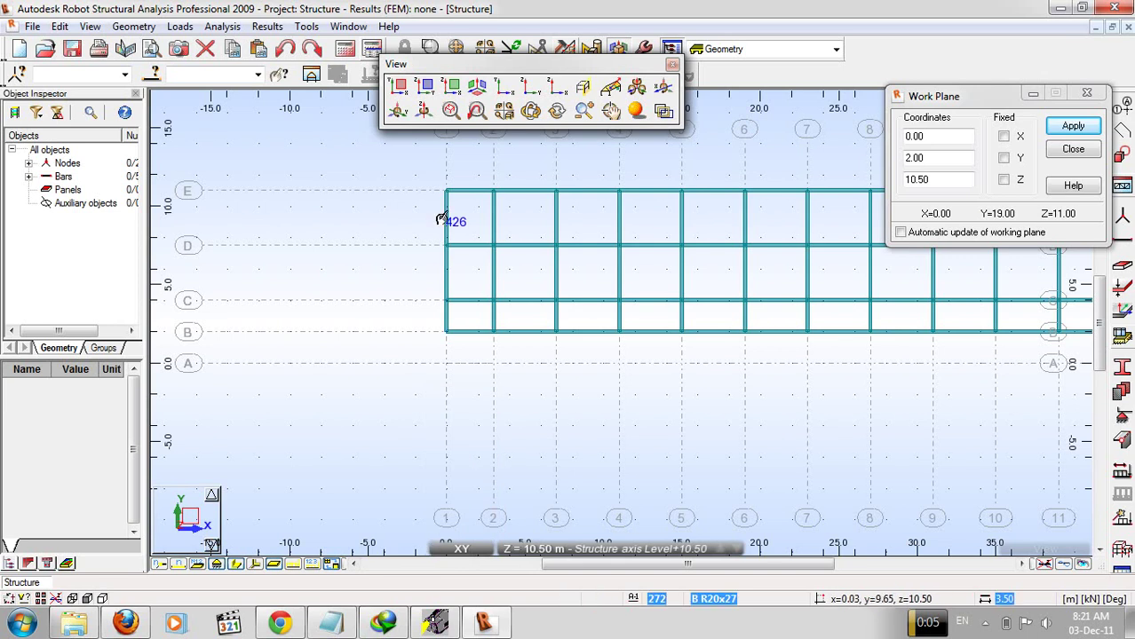
click(427, 89)
scroll(588, 284, up, 3)
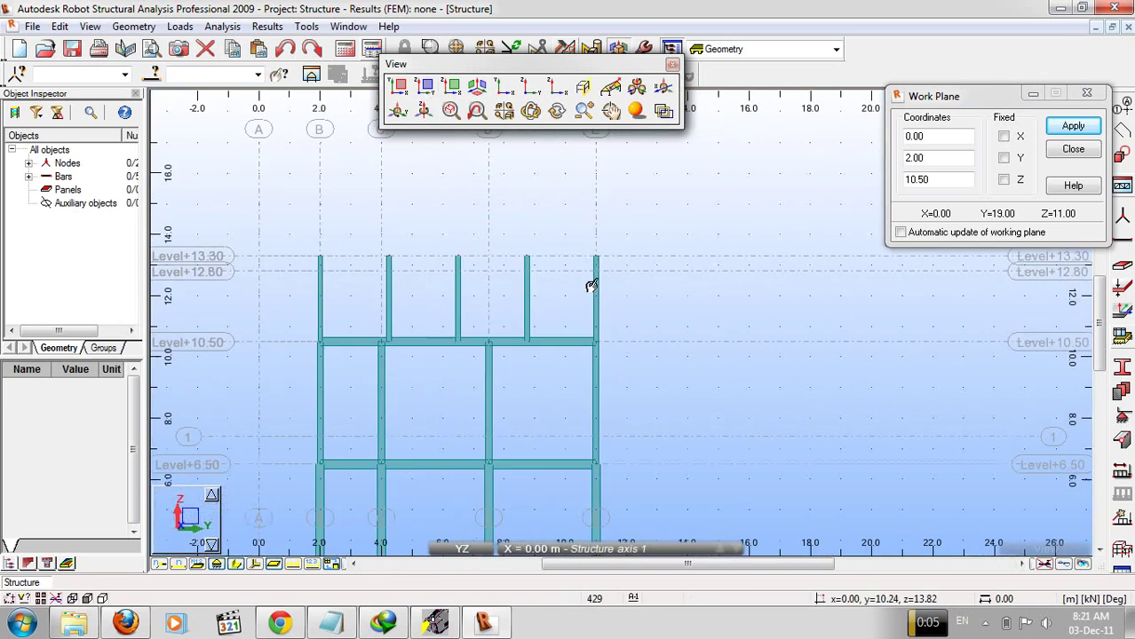
Select the top column on axis E and copy it once with translation vector 0,1.2,0.
drag(573, 240, 633, 357)
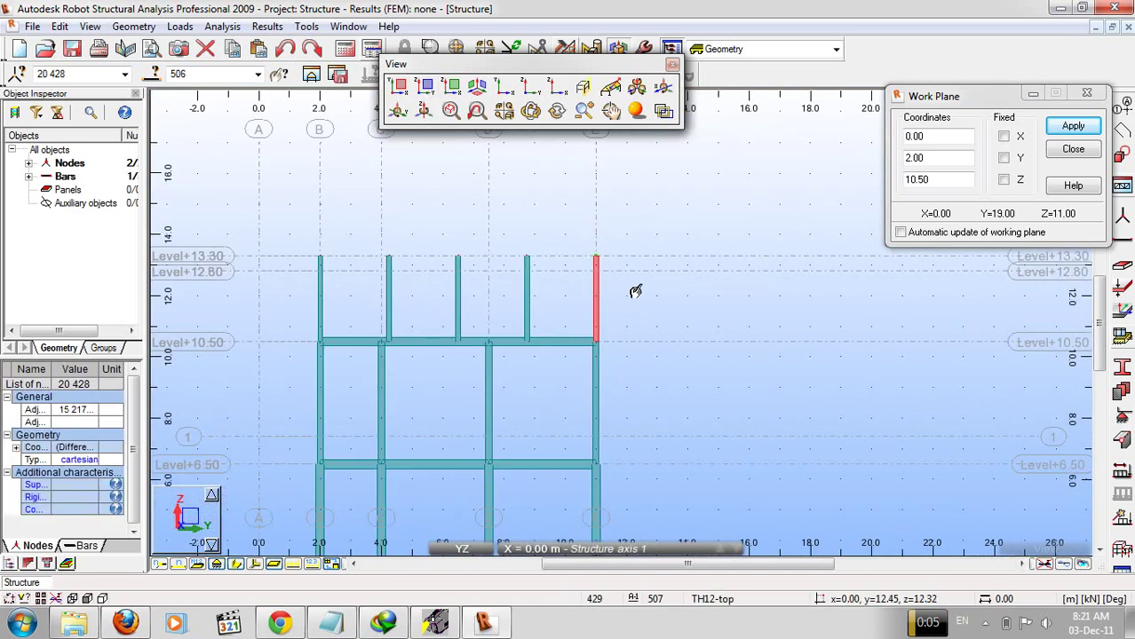
click(60, 26)
mouse_move(124, 233)
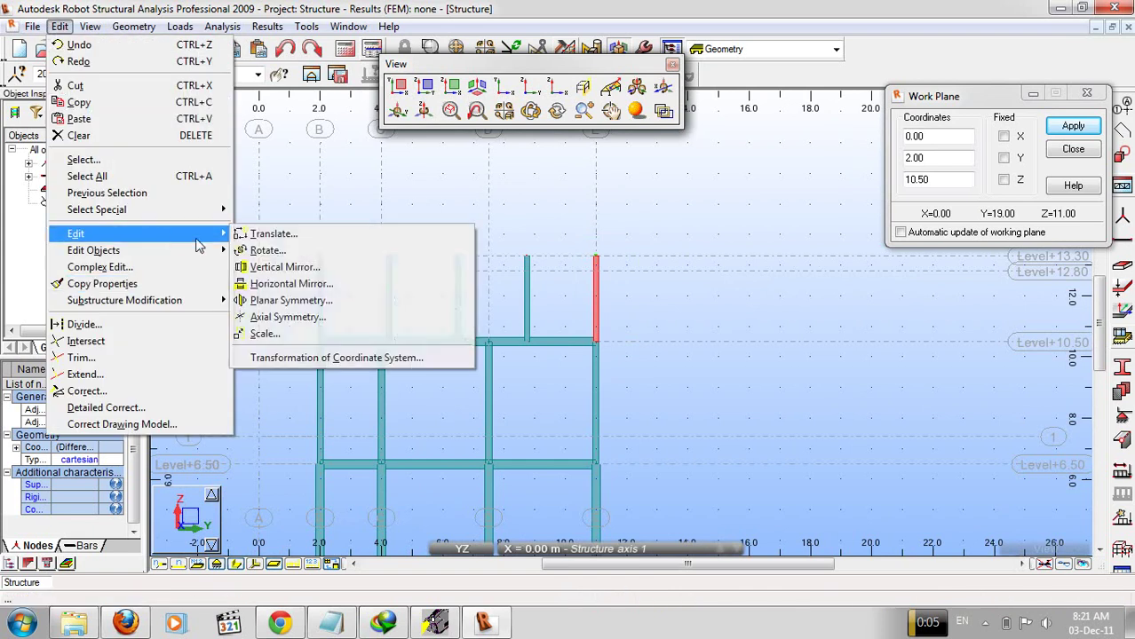
click(279, 234)
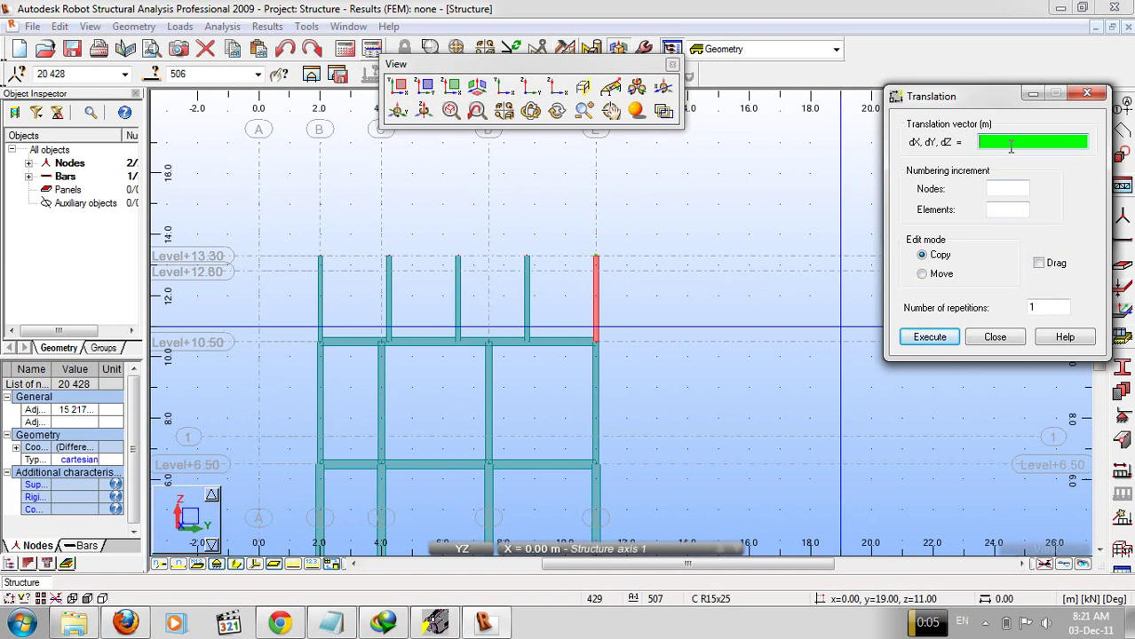
text(0;)
text(1;2)
text(;0)
click(930, 338)
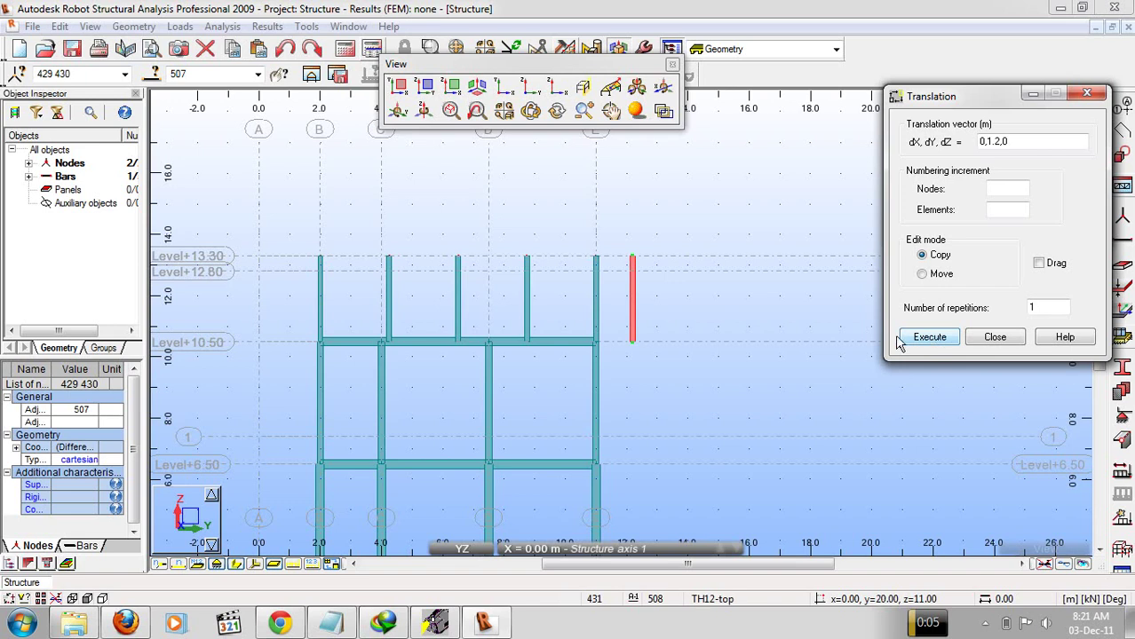
Select the top column on axis B and copy it once with translation vector 0,-1.2,0.
right_click(418, 199)
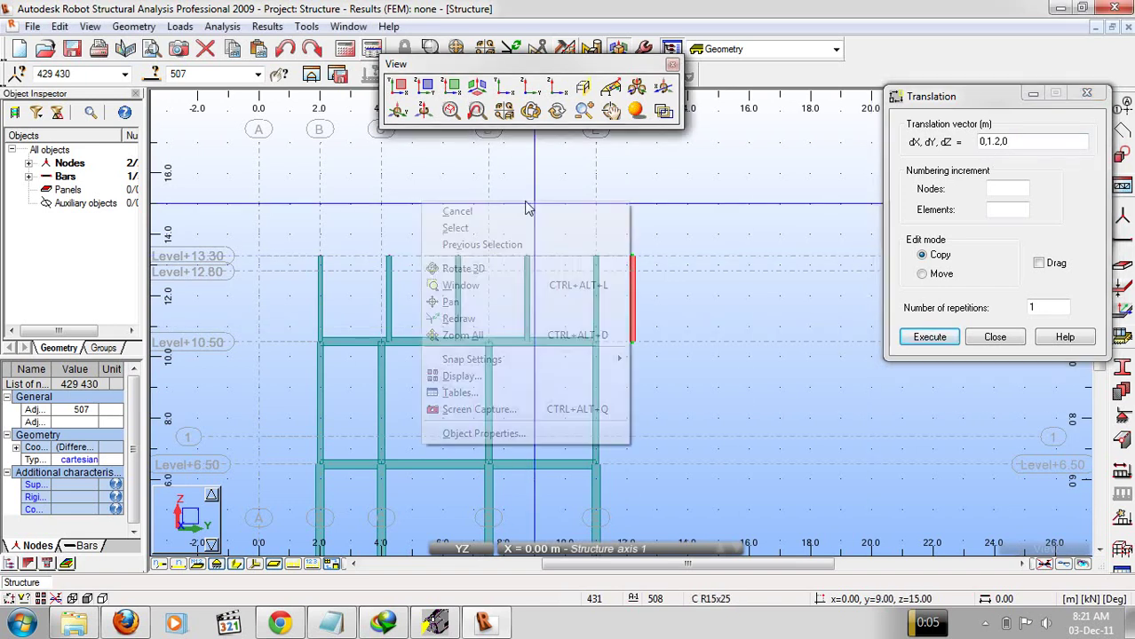
click(431, 227)
drag(274, 240, 340, 360)
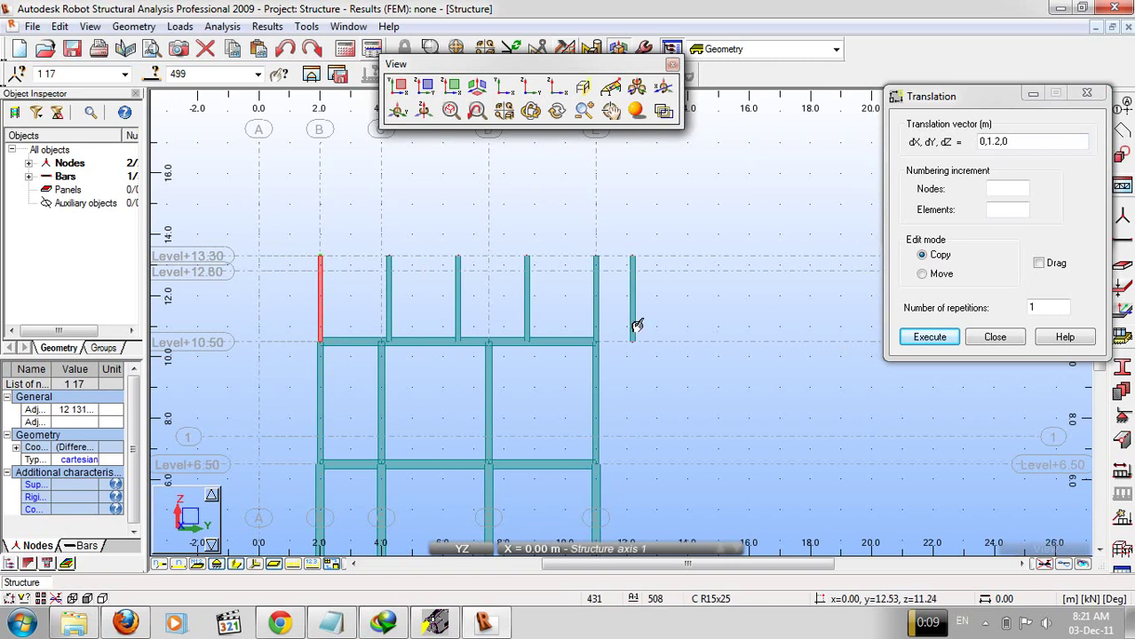
click(989, 141)
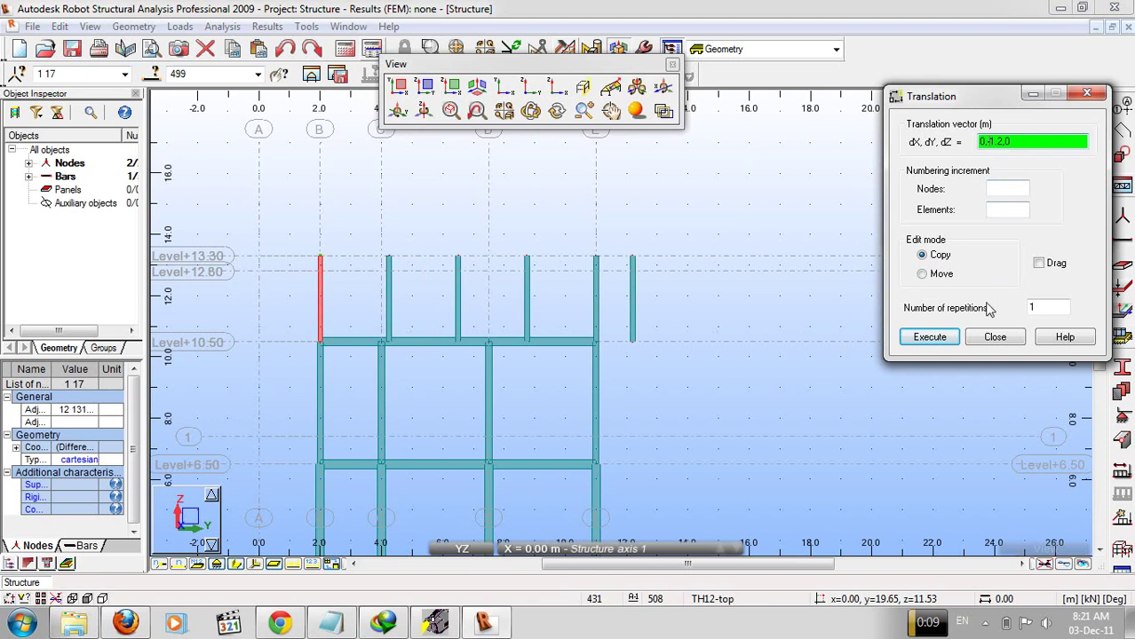
click(937, 341)
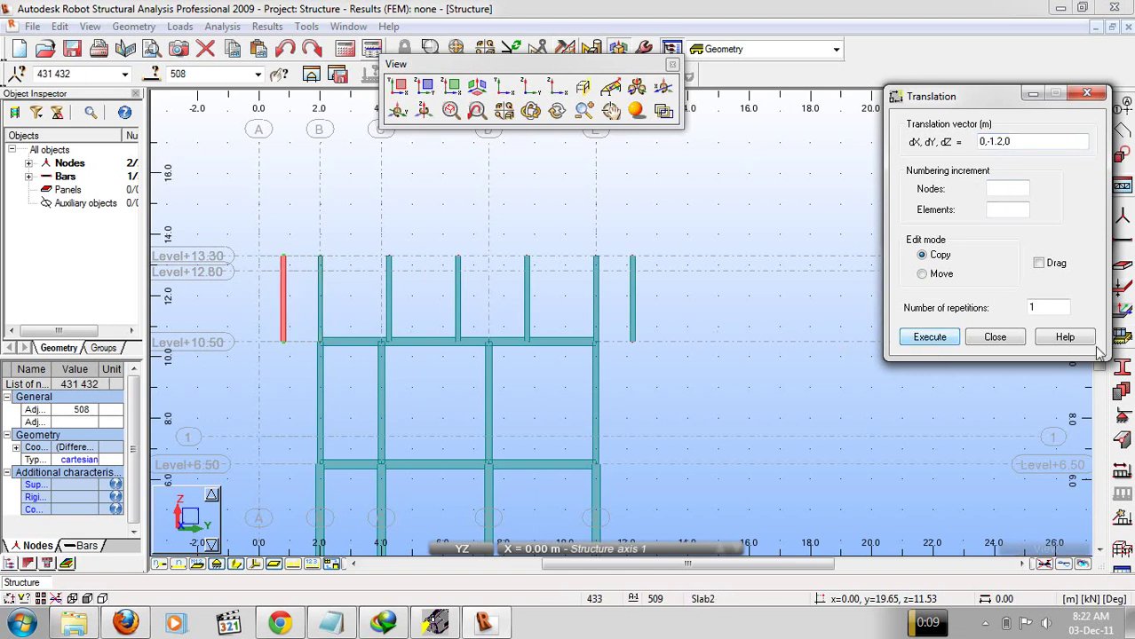
click(999, 338)
Select and delete the copied column standing outside the frame beyond axis E.
drag(815, 369, 802, 423)
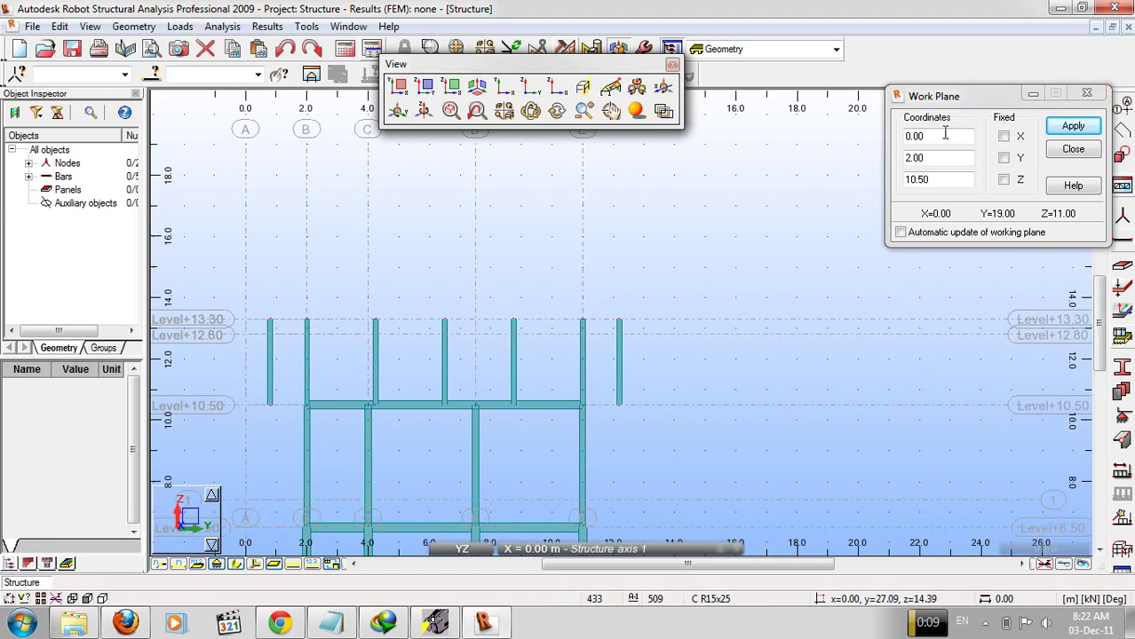
right_click(690, 257)
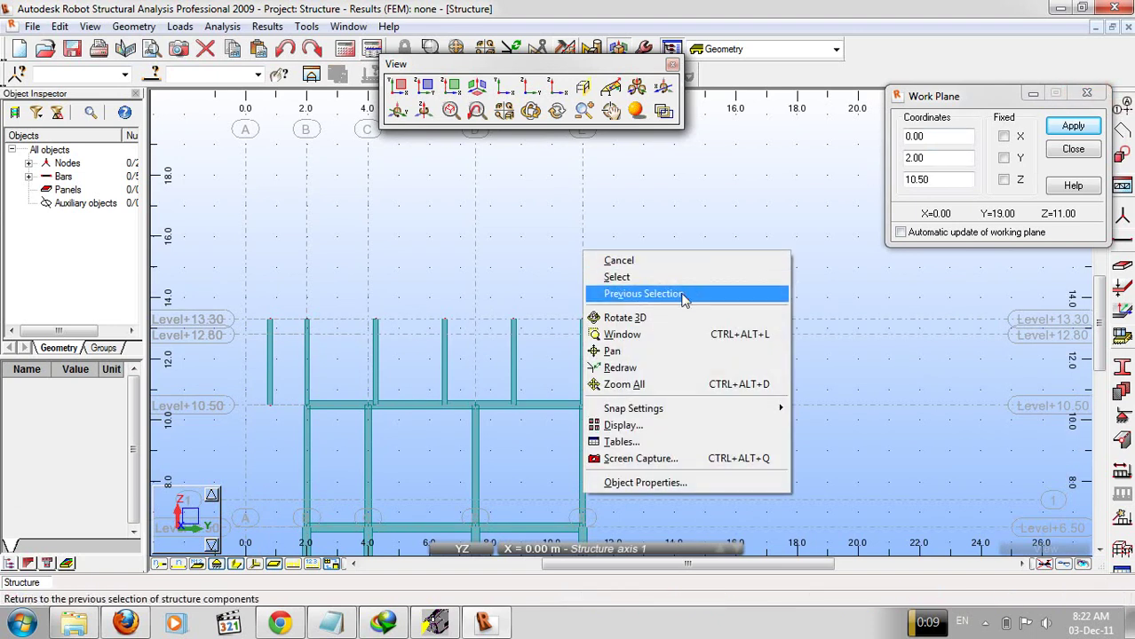
click(662, 279)
scroll(677, 294, down, 1)
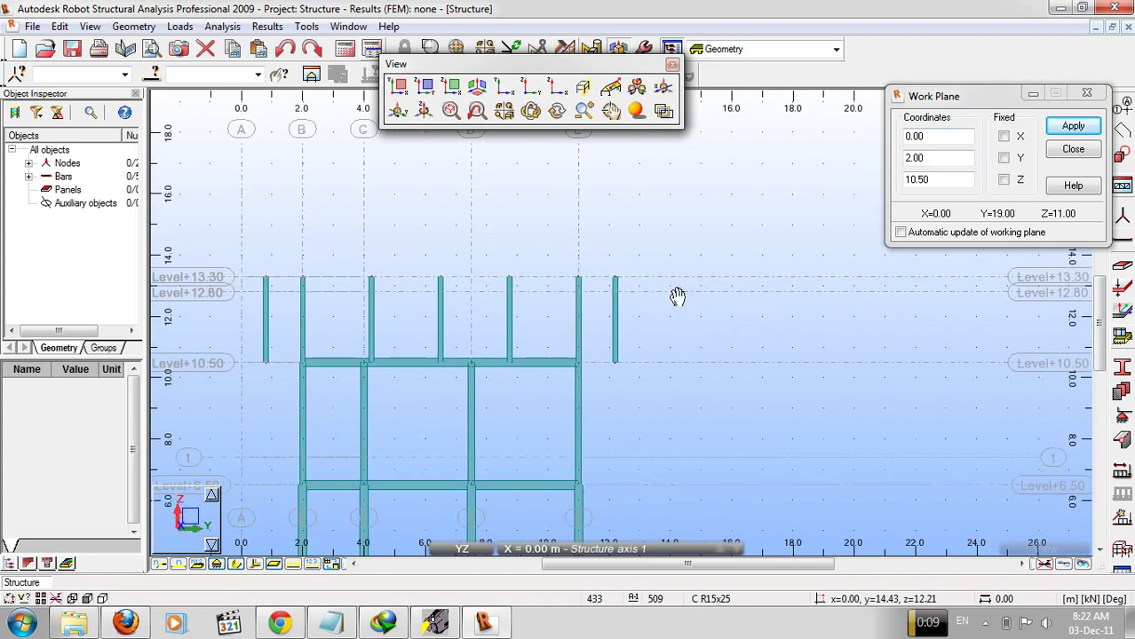
drag(600, 268, 648, 421)
key(Delete)
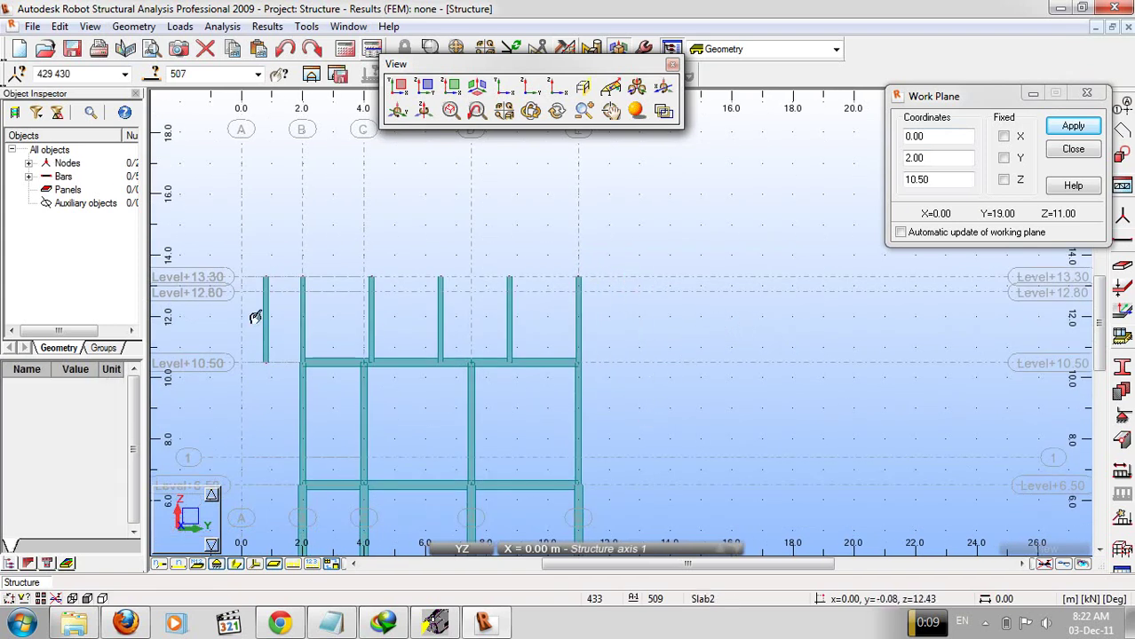
Select and delete the copied column standing outside the frame beyond axis B.
drag(232, 256, 291, 410)
key(Delete)
Select the top column on axis E and copy it once with translation vector 0,1,0.
drag(560, 253, 608, 387)
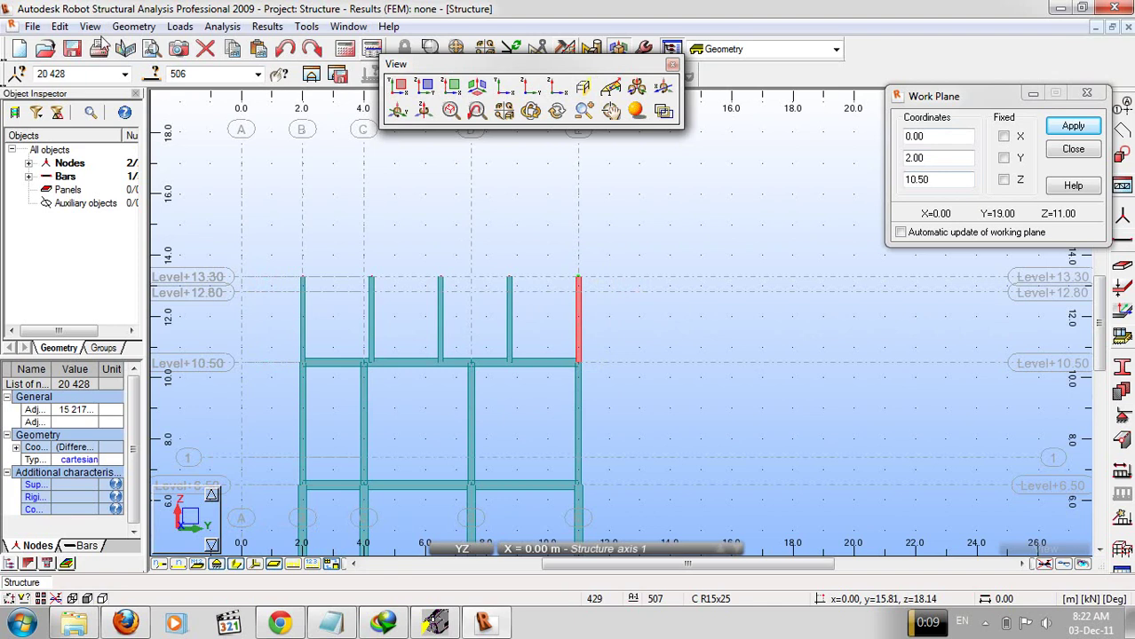
click(60, 26)
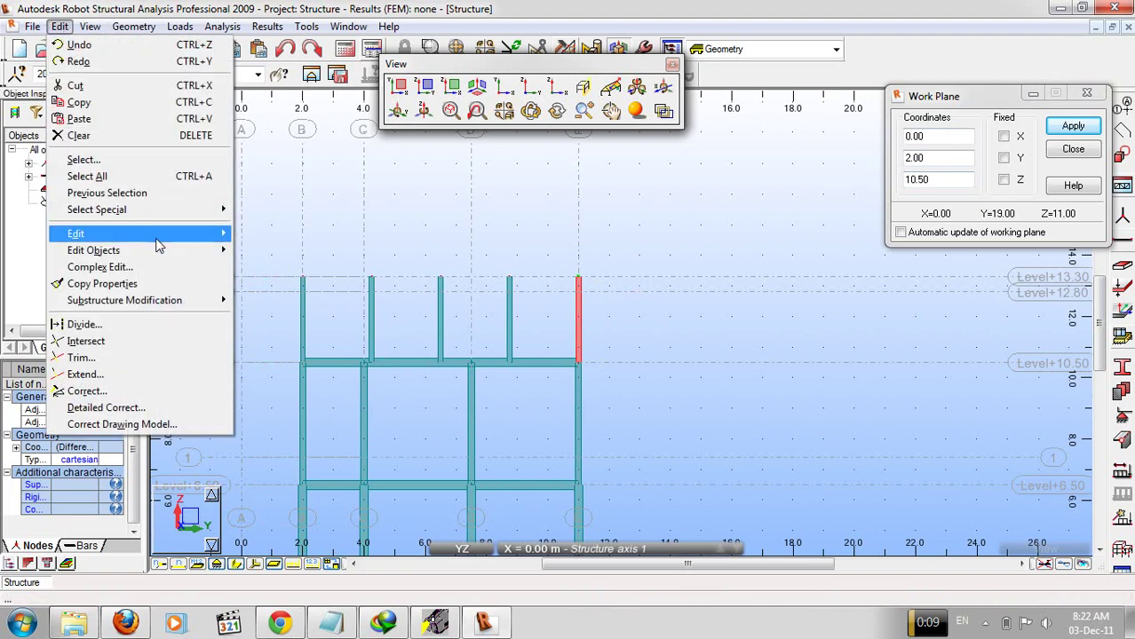
mouse_move(157, 236)
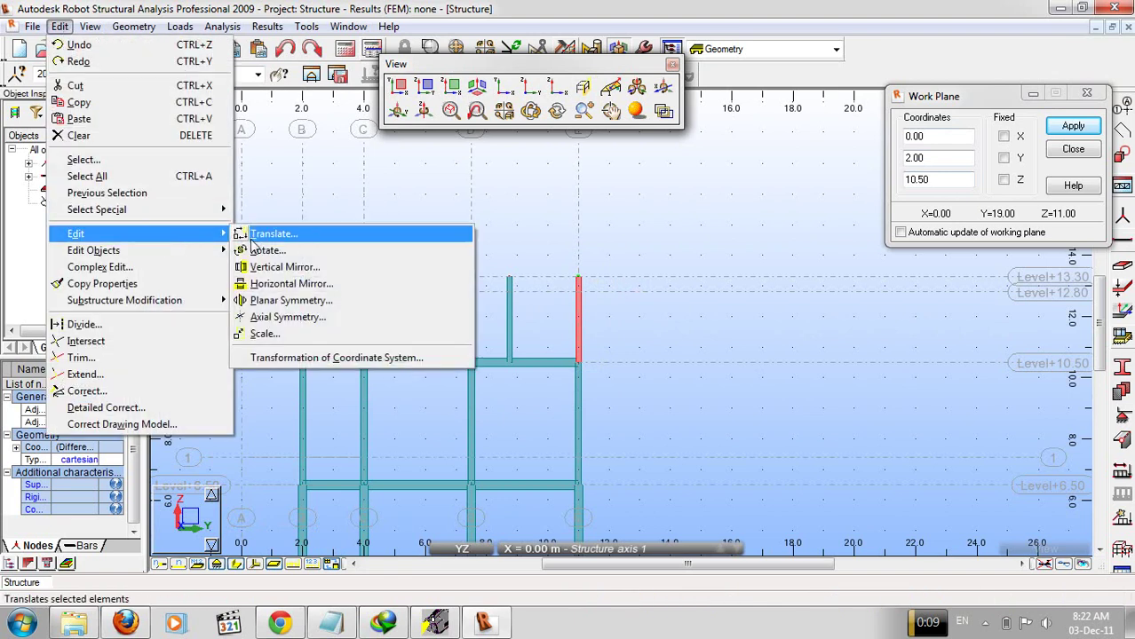
click(300, 238)
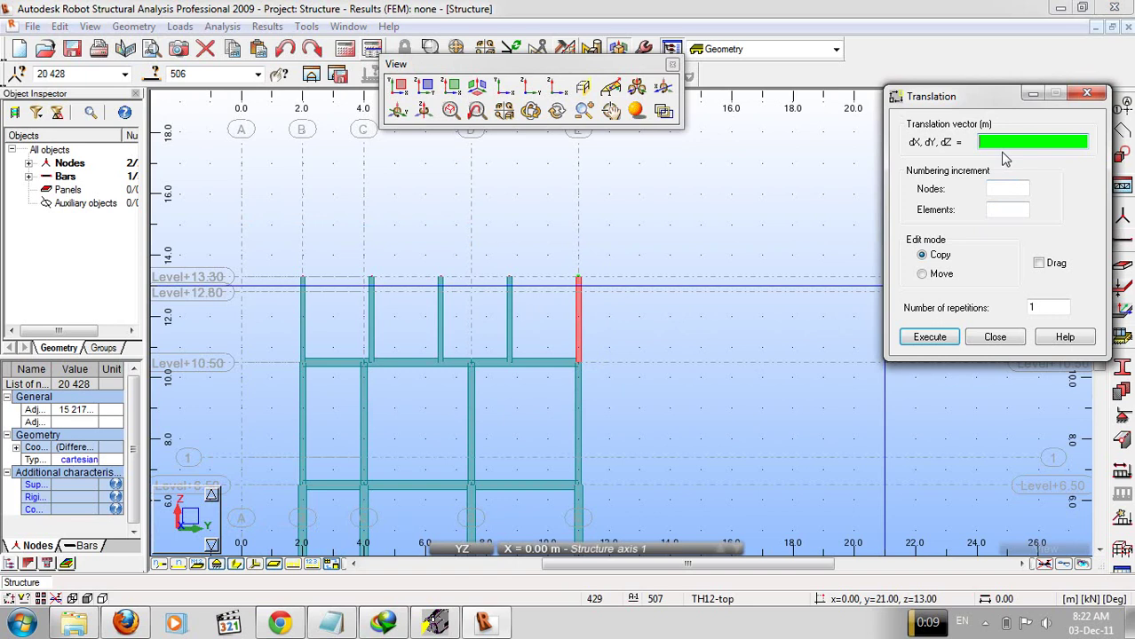
text(0,1)
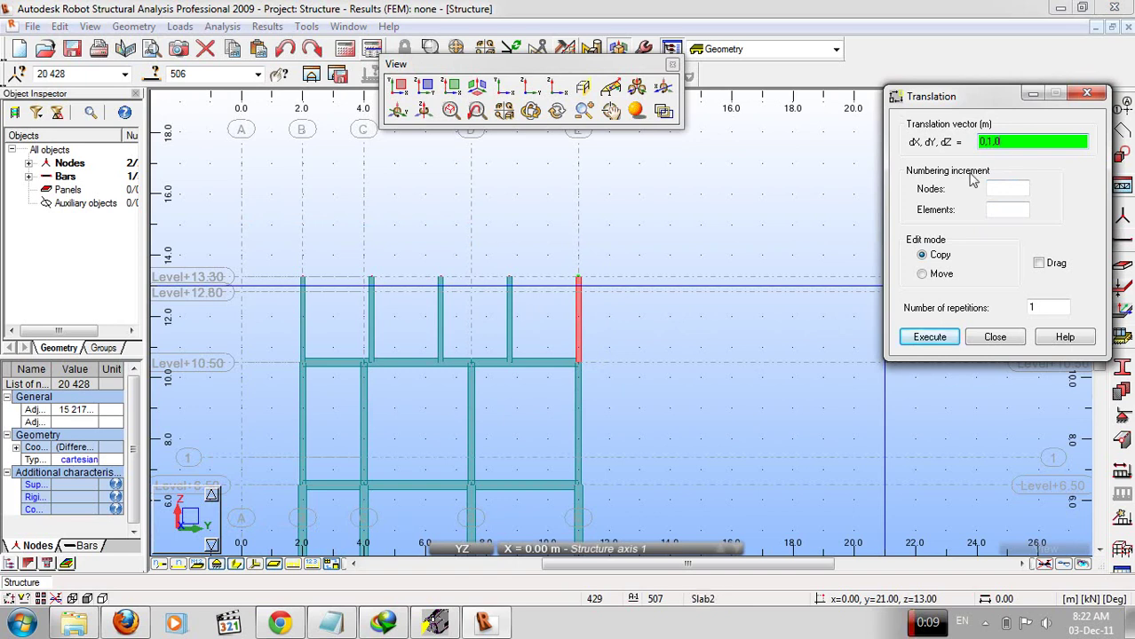
click(930, 336)
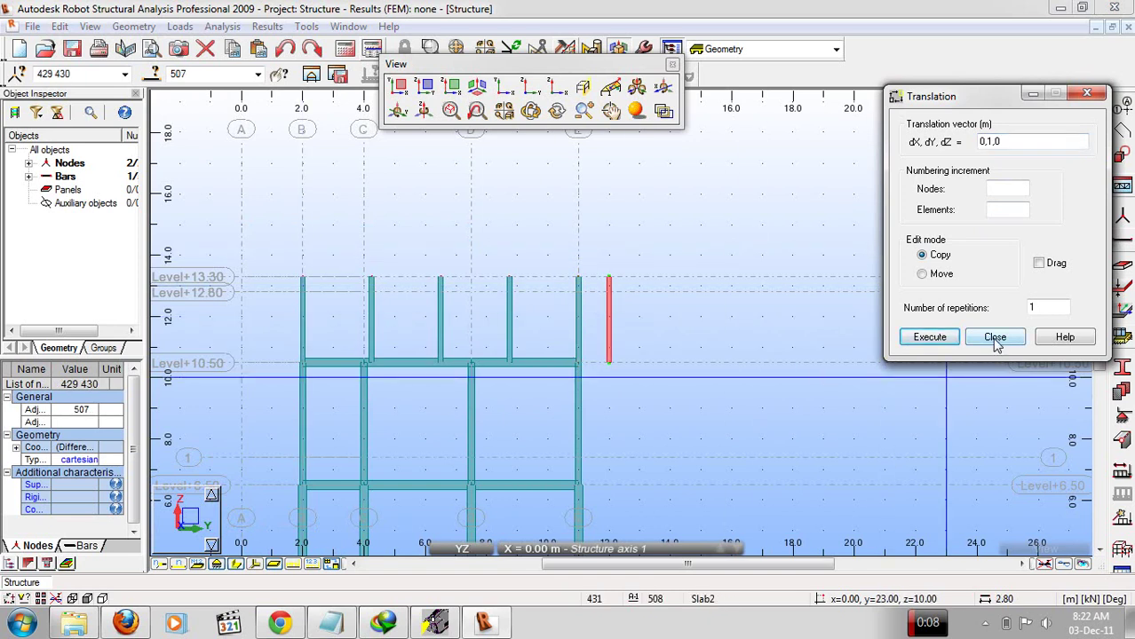
Select the top column on axis B, copy it once with translation vector 0,-1,0 and finish translating.
right_click(467, 251)
click(583, 275)
drag(273, 249, 335, 367)
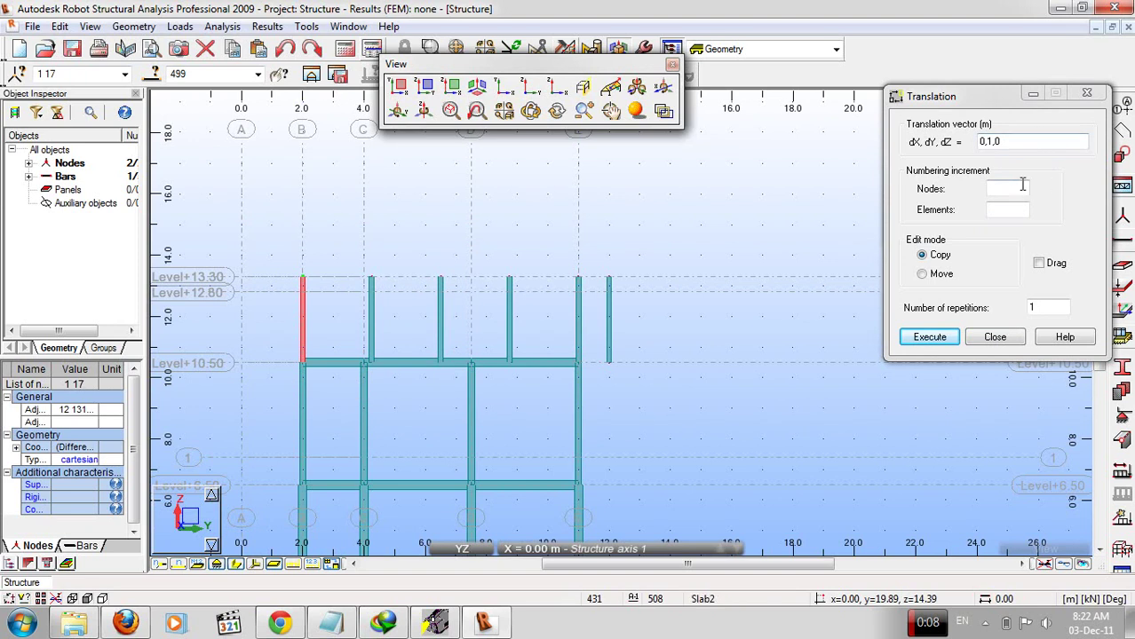
click(988, 143)
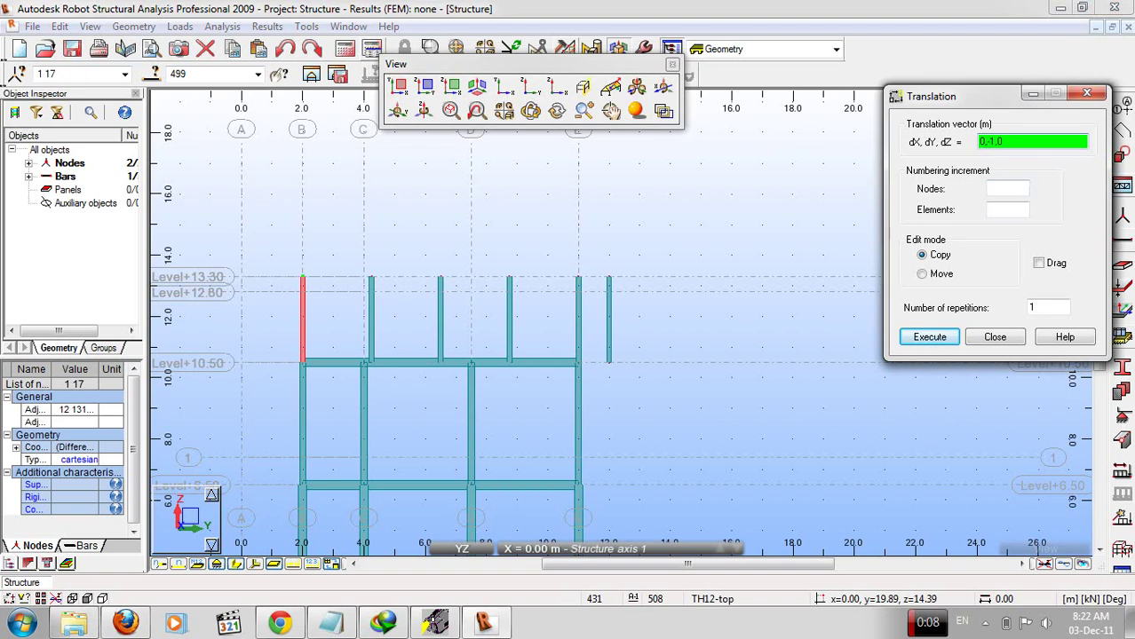
text(0,-1,0)
click(930, 338)
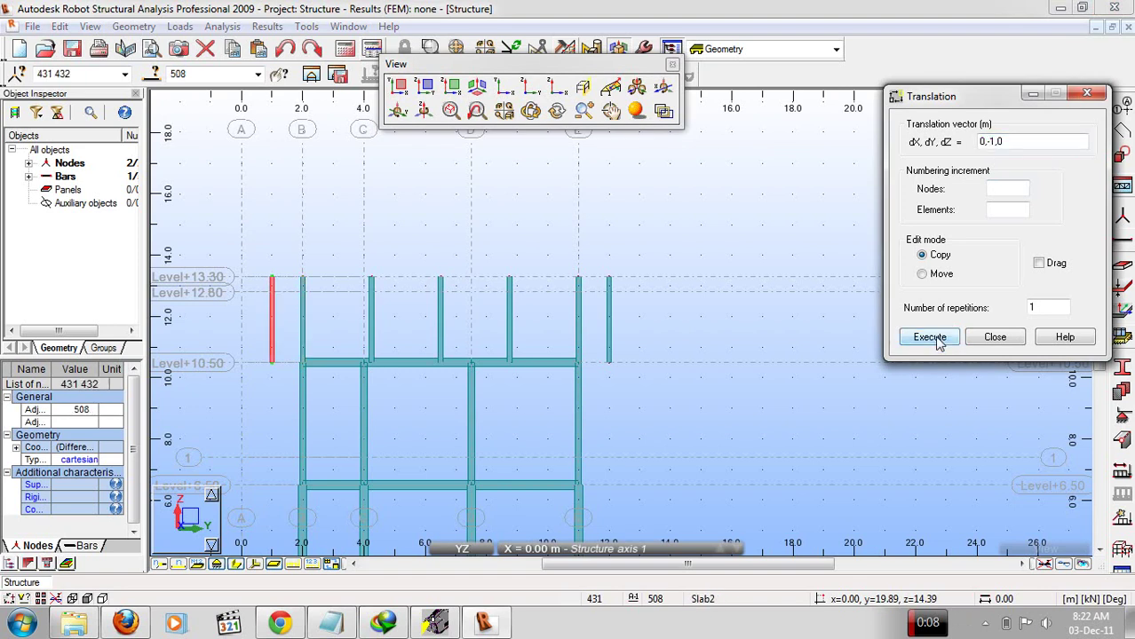
click(1010, 337)
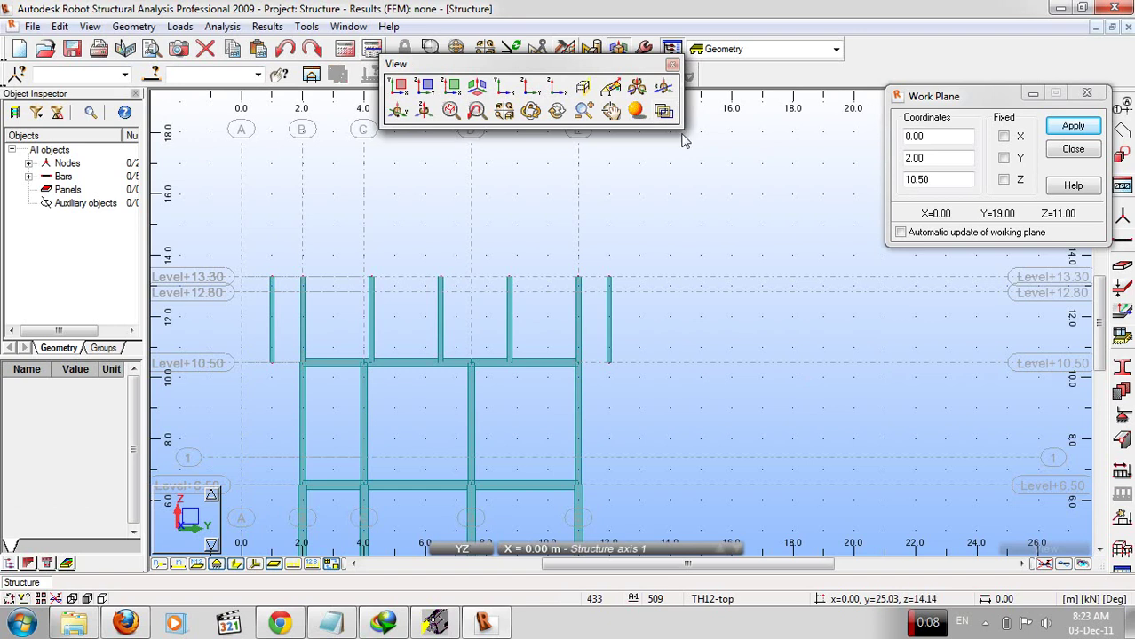
Set the type of new bars to Beam and add the steel section UAP 100 from the UAP family for them.
click(1121, 265)
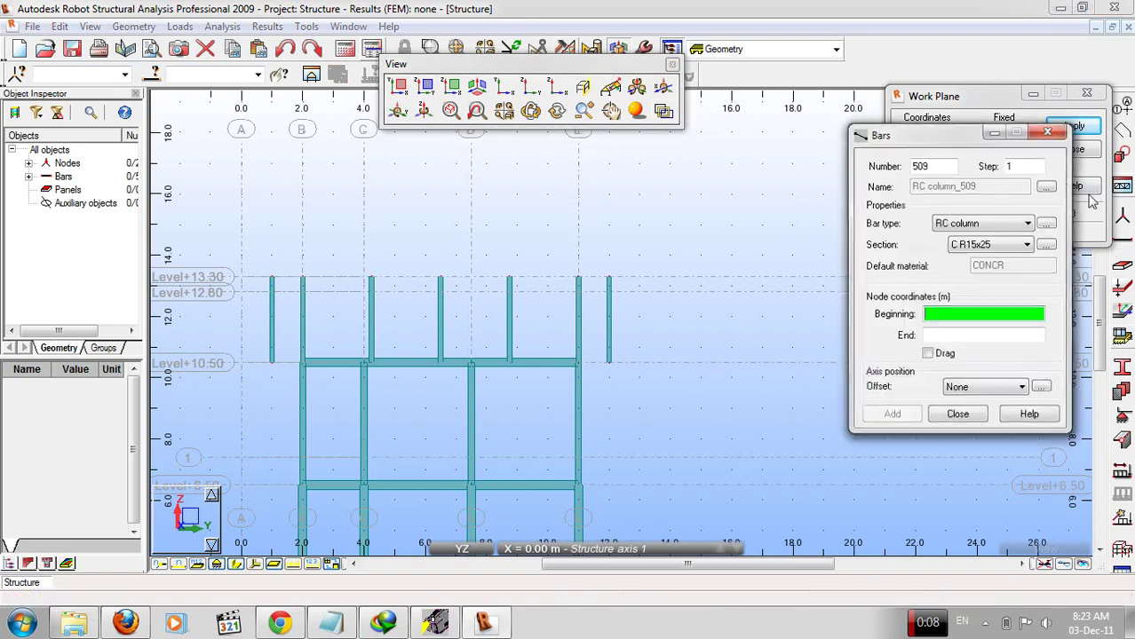
click(1023, 228)
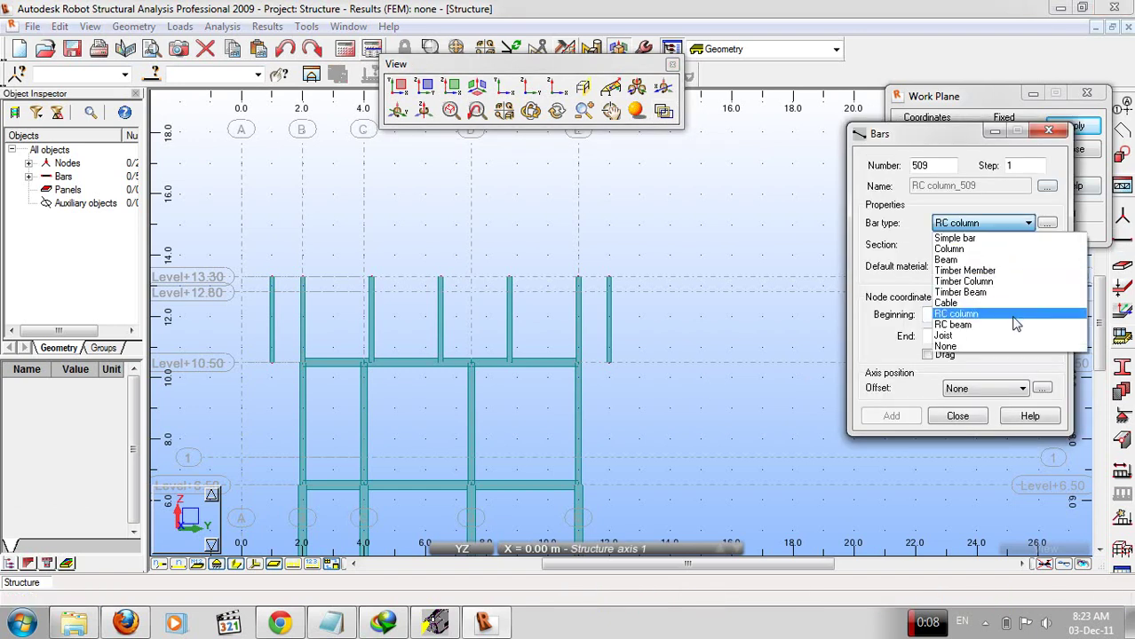
click(1006, 260)
click(1047, 245)
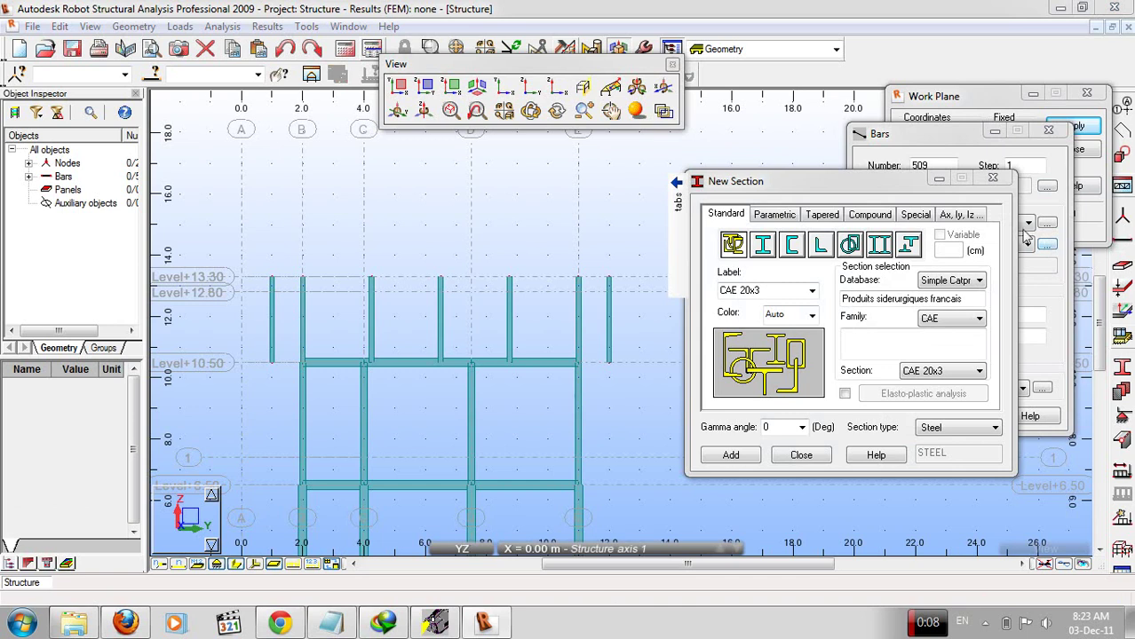
click(977, 320)
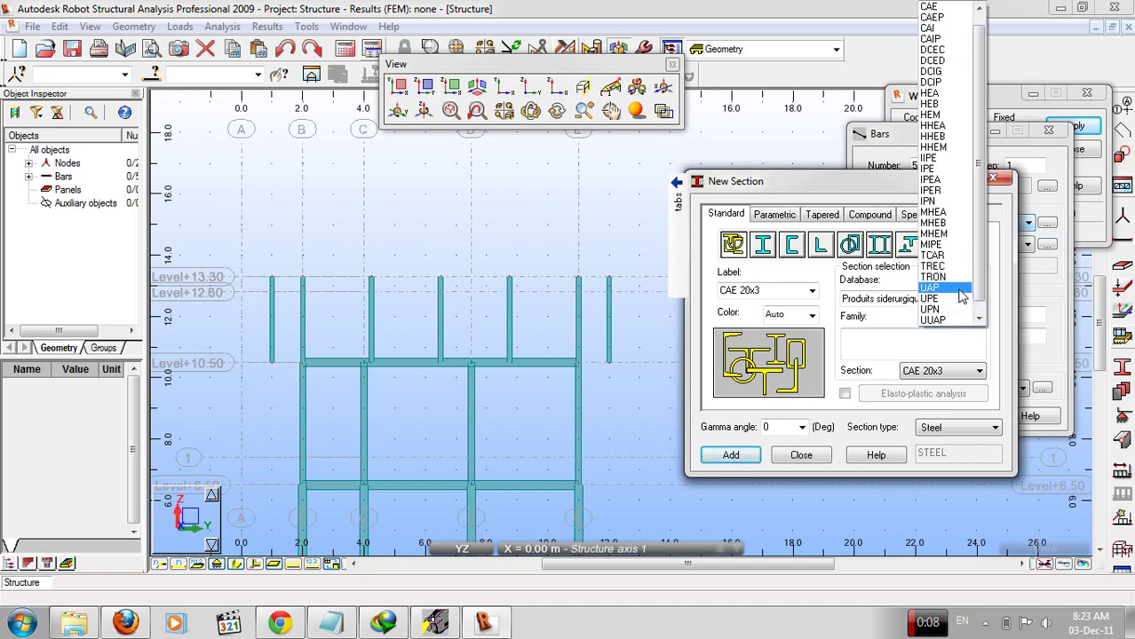
click(961, 294)
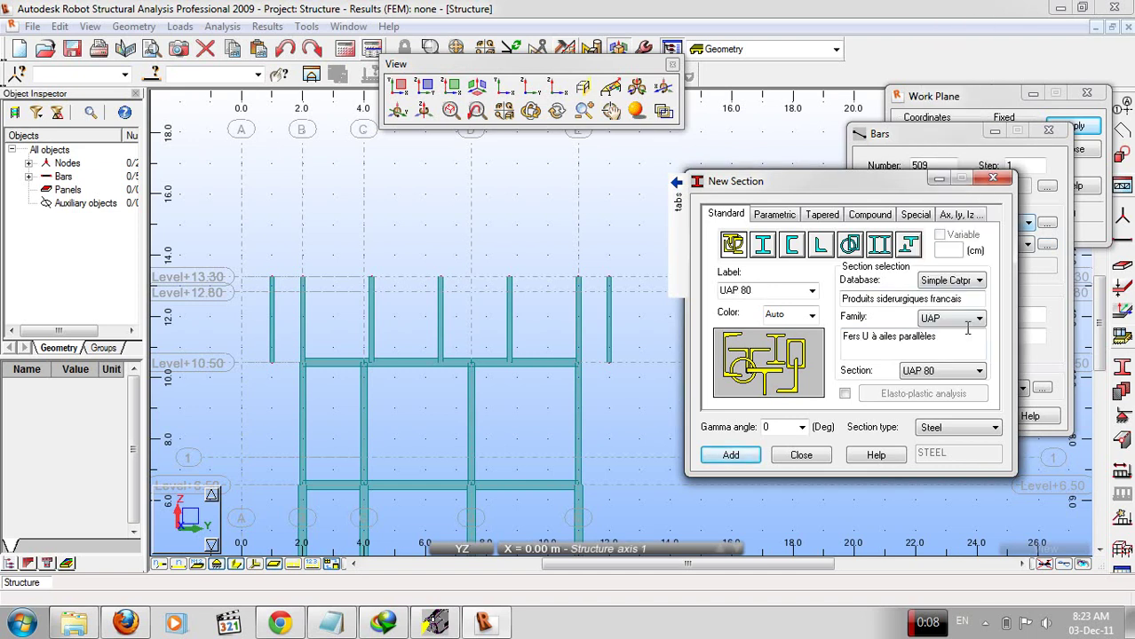
click(977, 372)
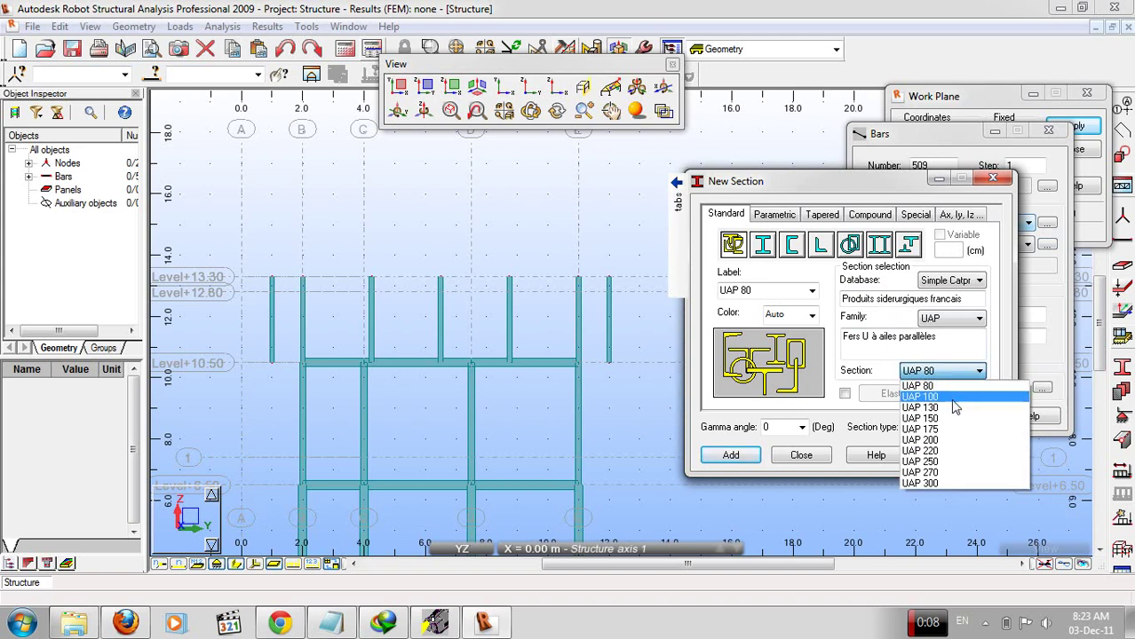
click(954, 404)
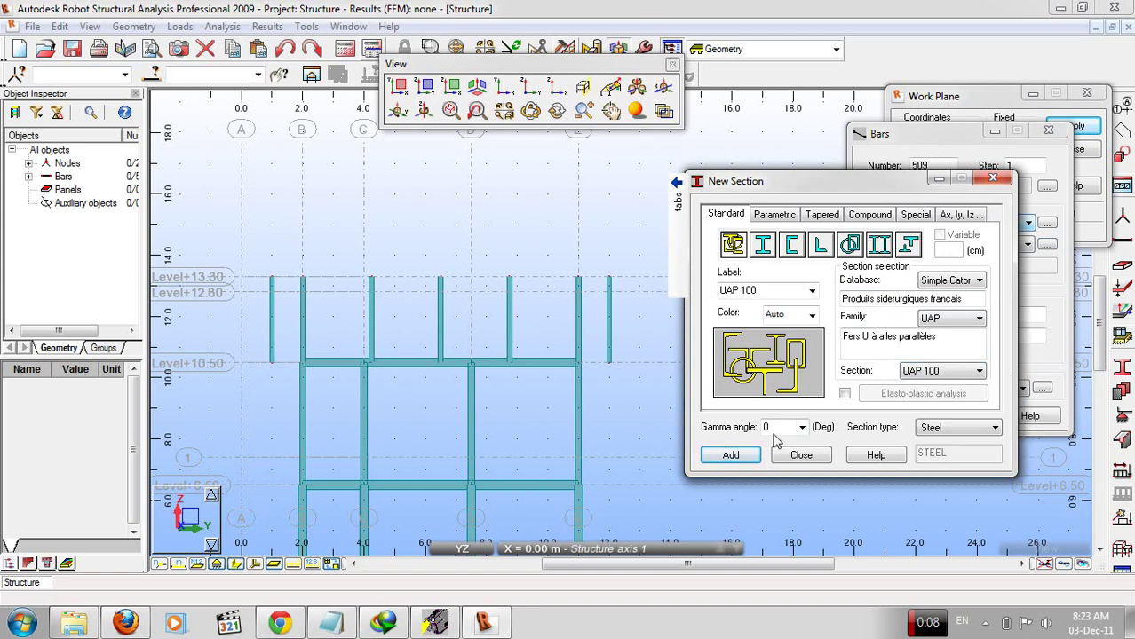
click(726, 462)
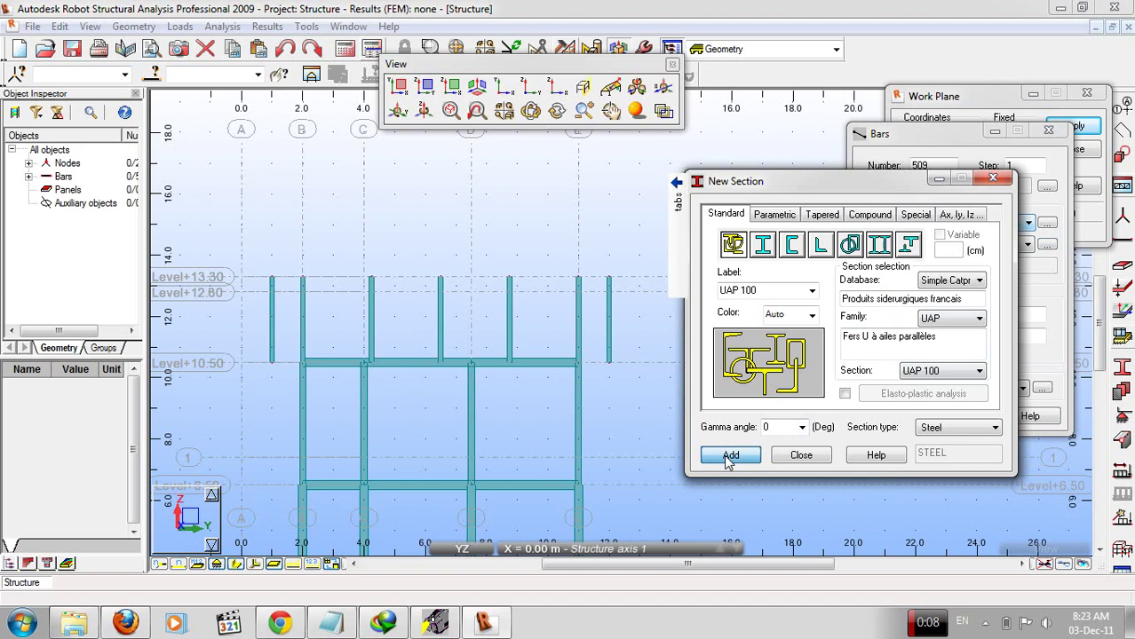
click(802, 456)
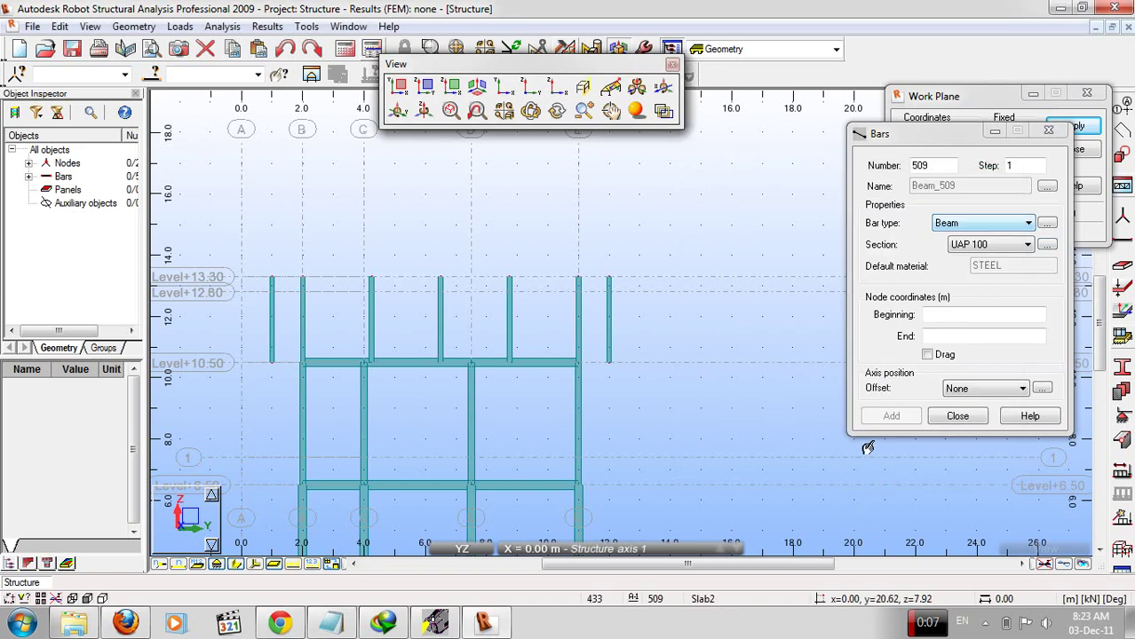
Draw two inclined UAP 100 beams from 0,2,10.5 and 0,11,10.5 up to the middle column's top at 0,6.5,13.3, then finish defining bars.
drag(601, 431, 640, 395)
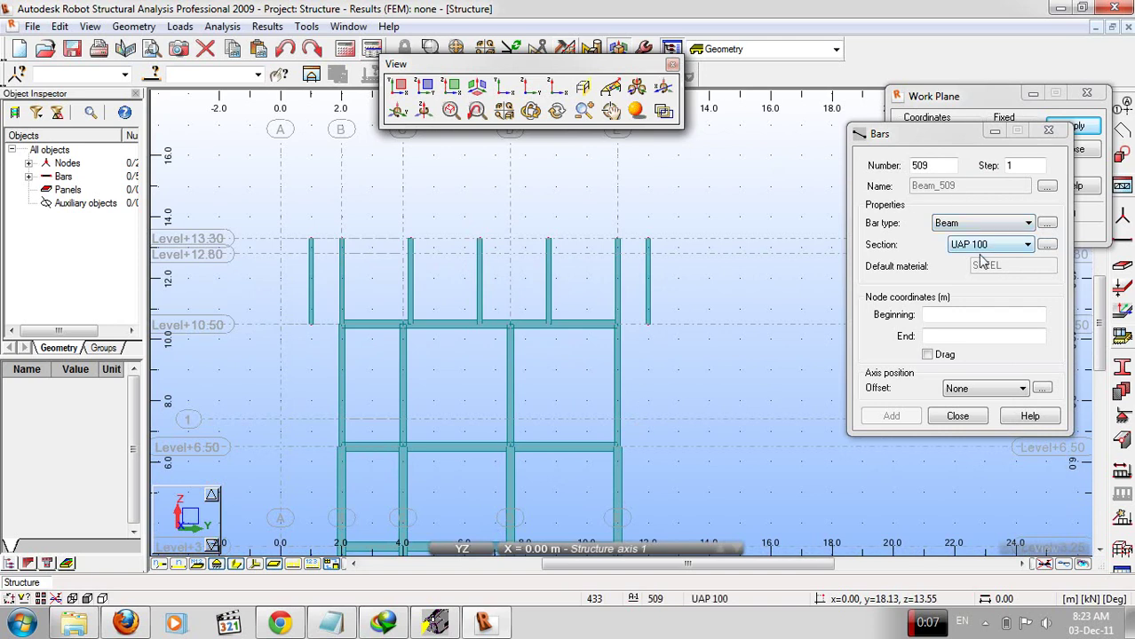
click(944, 313)
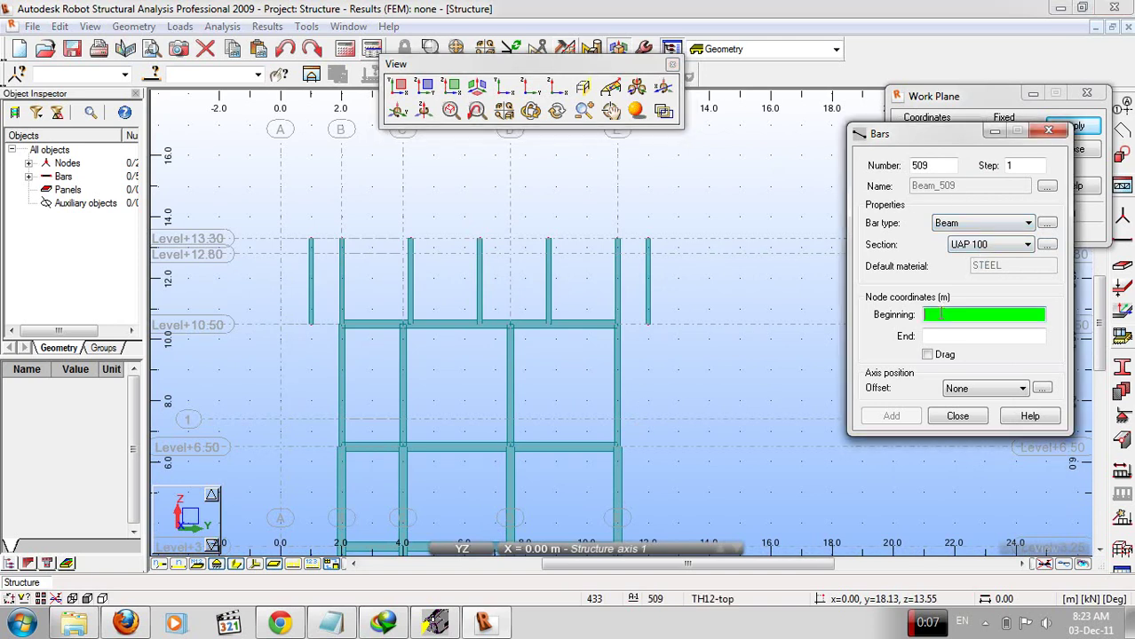
click(343, 325)
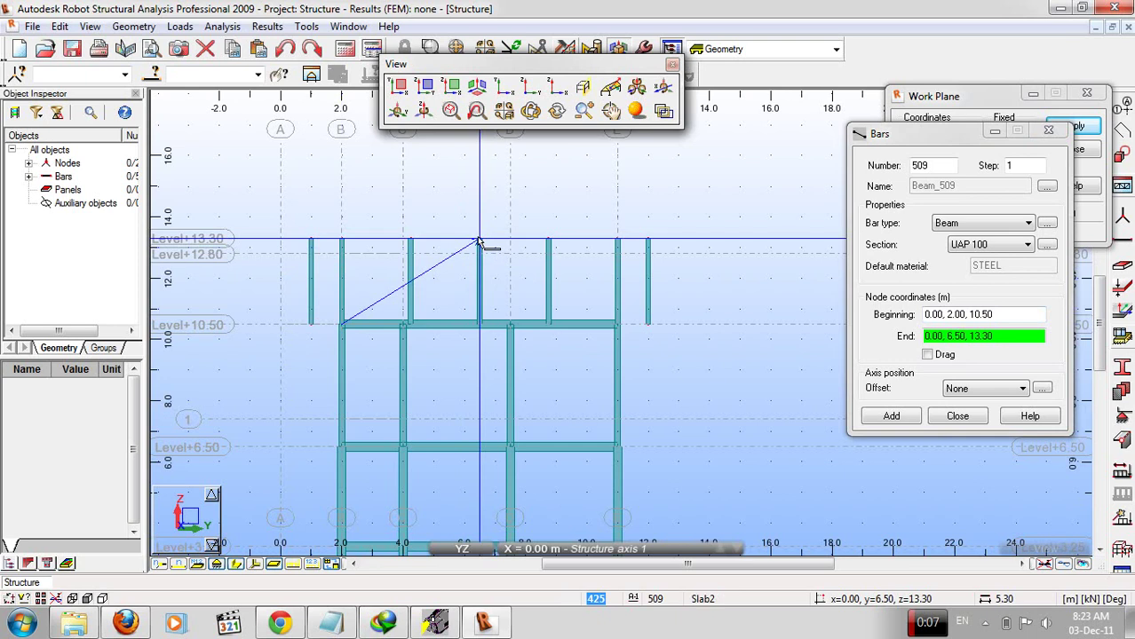
click(478, 241)
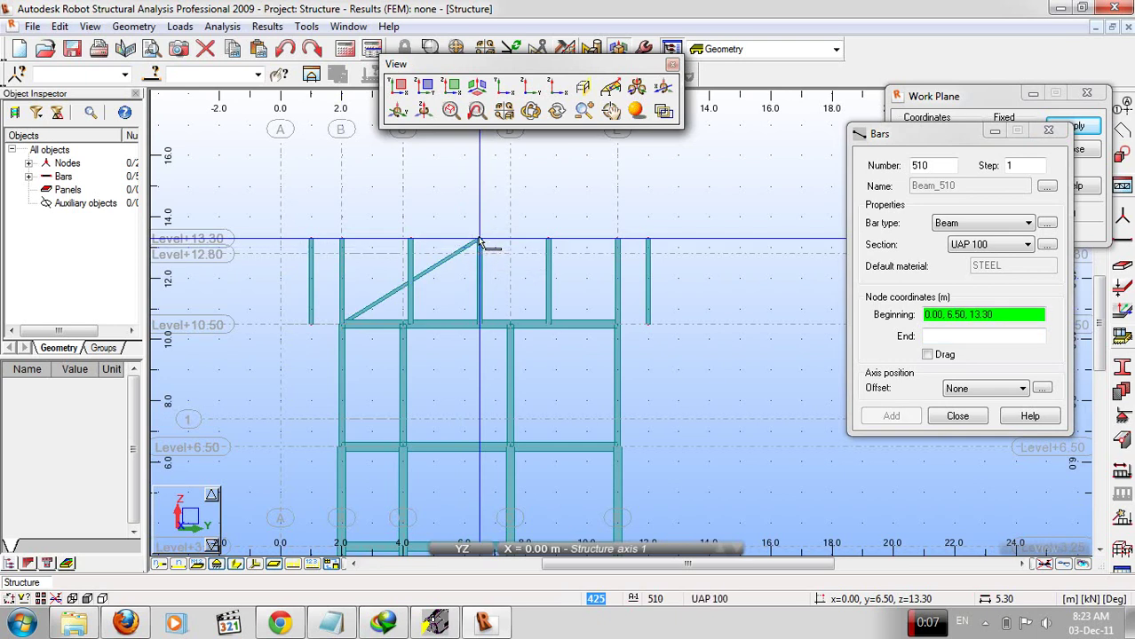
click(618, 324)
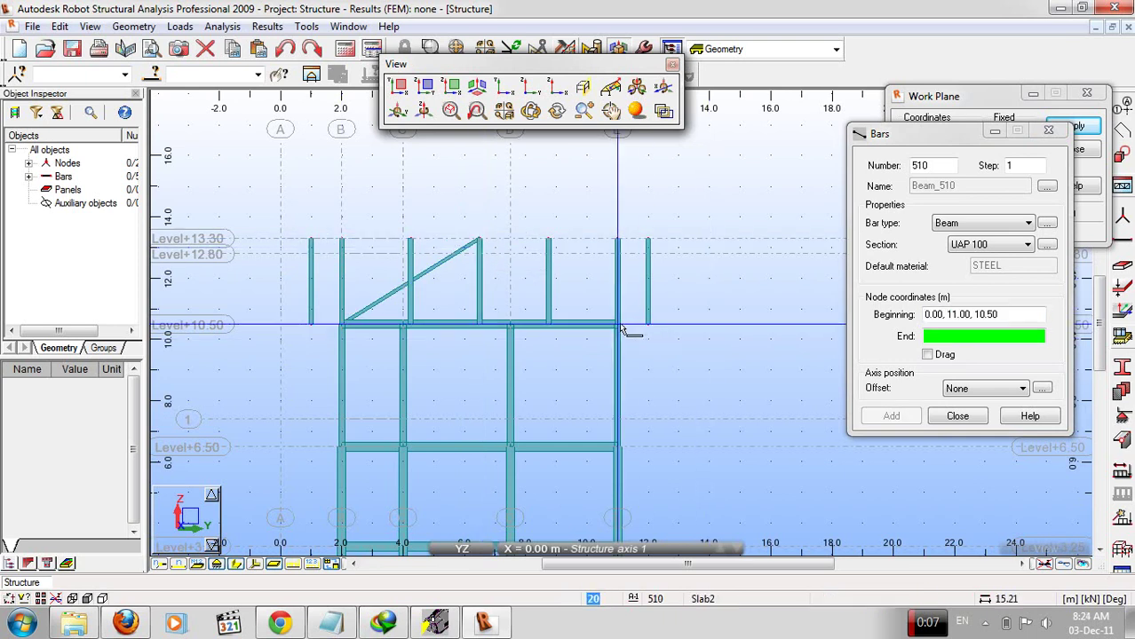
click(486, 249)
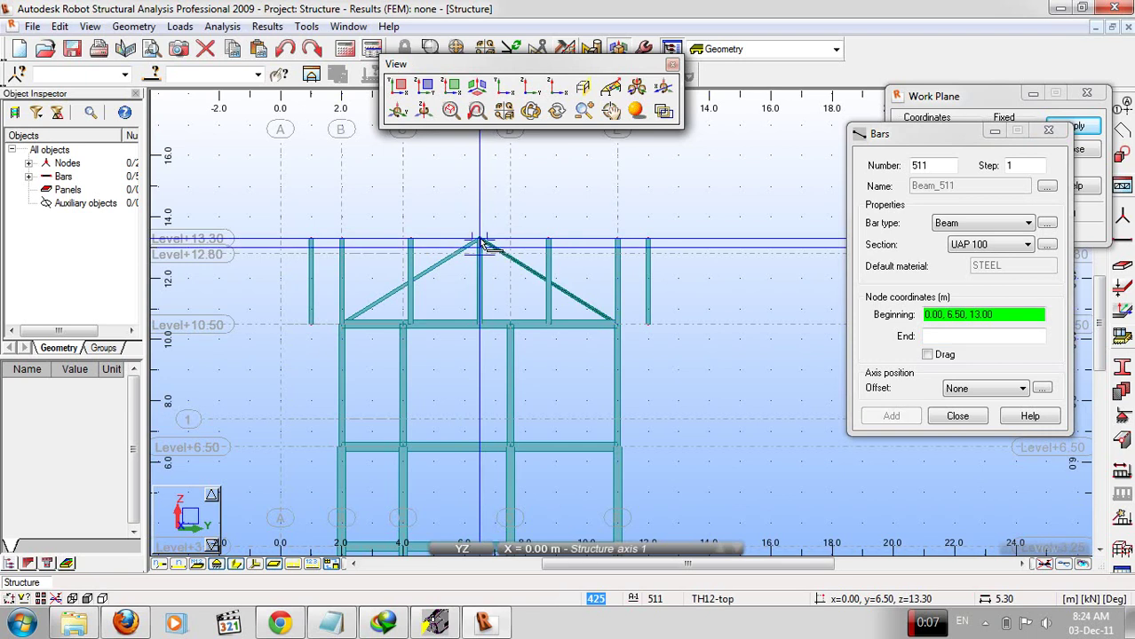
scroll(688, 302, down, 2)
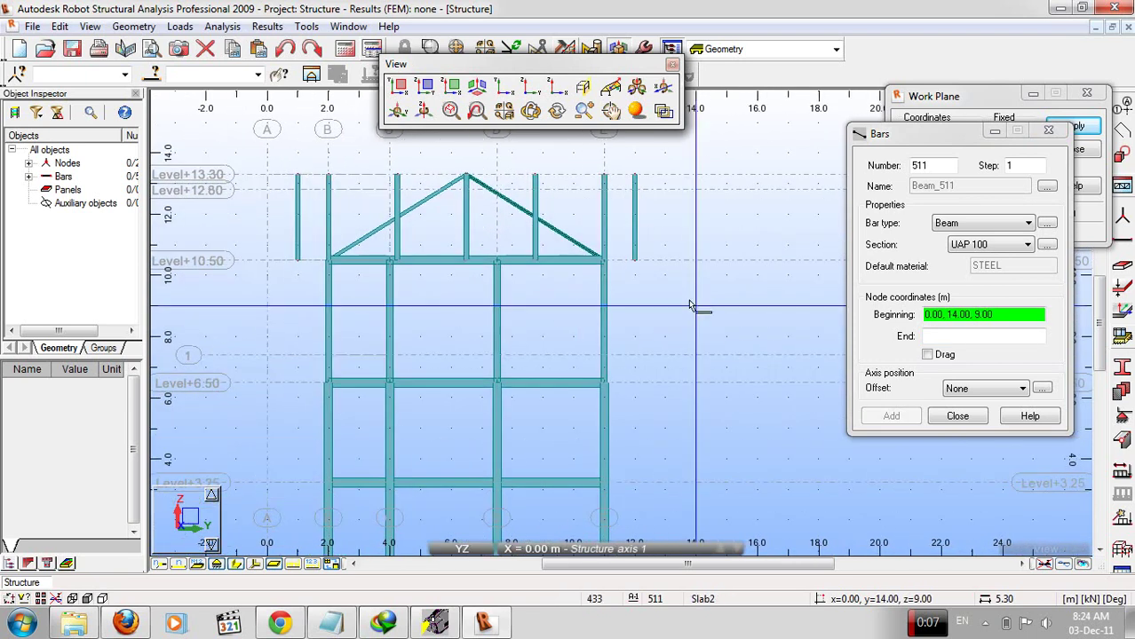
scroll(692, 319, up, 1)
scroll(697, 336, down, 2)
scroll(806, 497, up, 2)
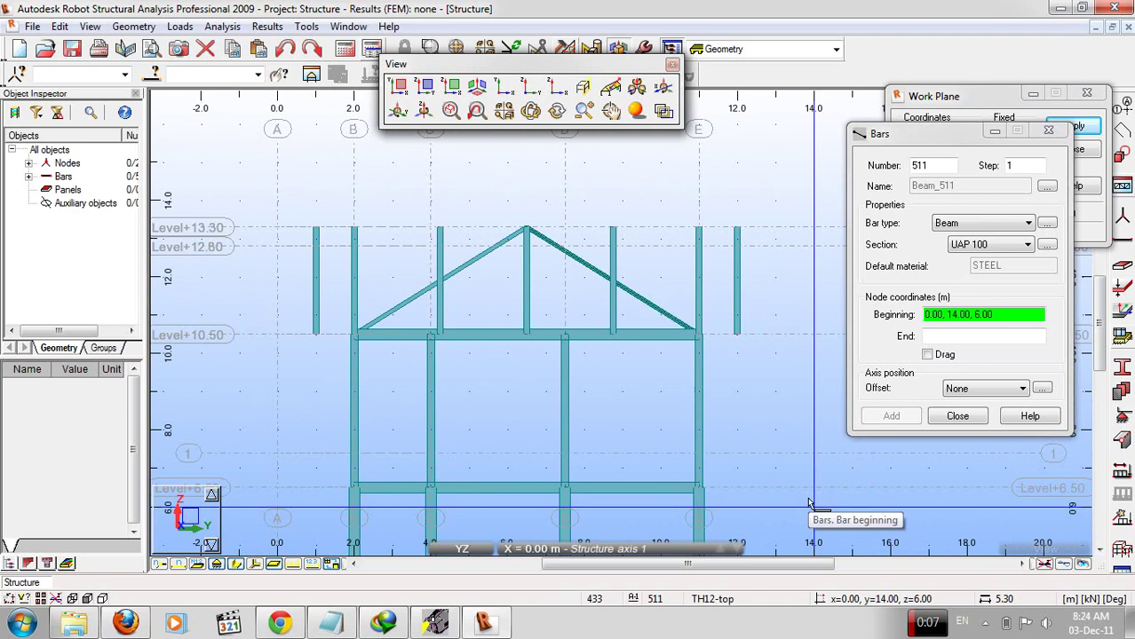
click(957, 416)
Select and delete the two copied columns standing outside the frame beyond axes E and B.
drag(734, 214, 763, 362)
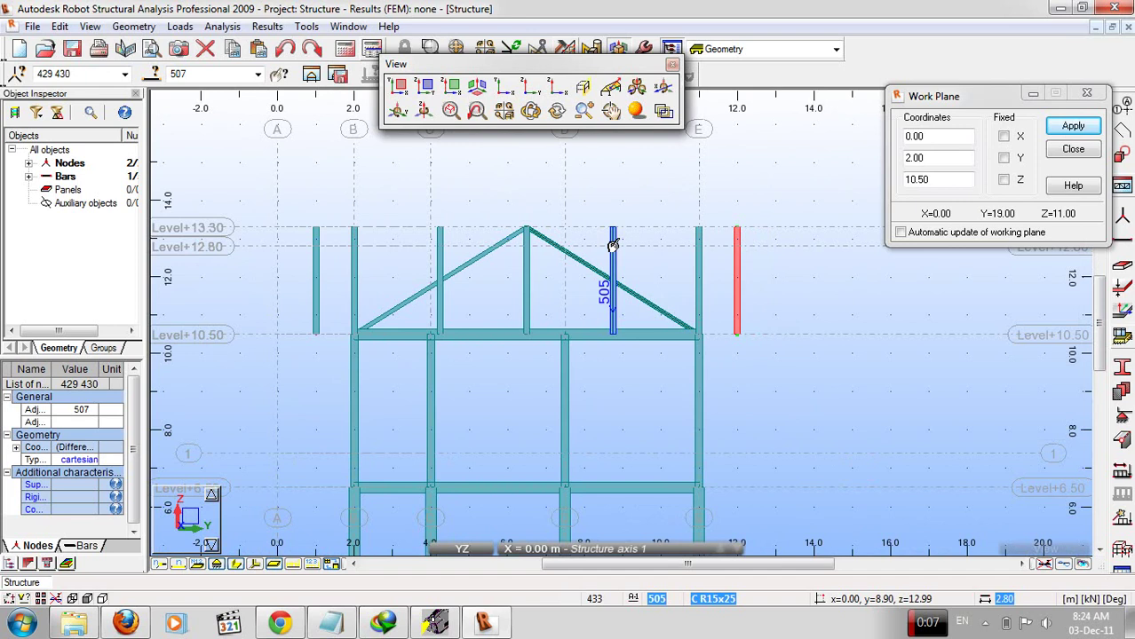
key(Escape)
drag(289, 202, 340, 376)
key(Delete)
Select both inclined UAP 100 beams above Level+10.50 and delete them.
middle_drag(731, 369, 664, 324)
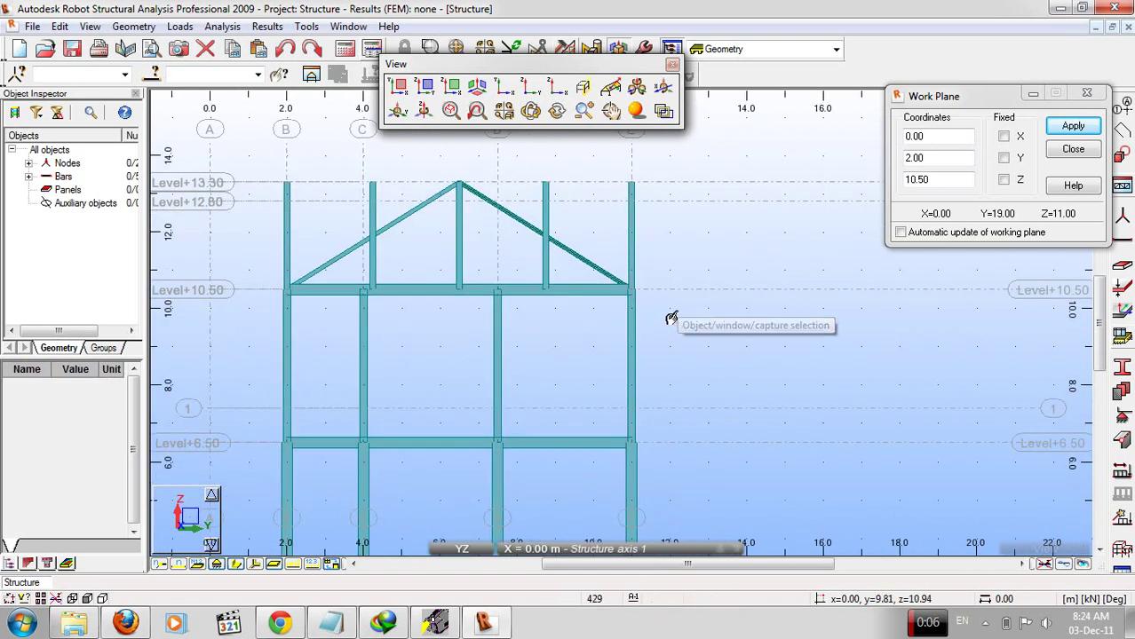
click(578, 265)
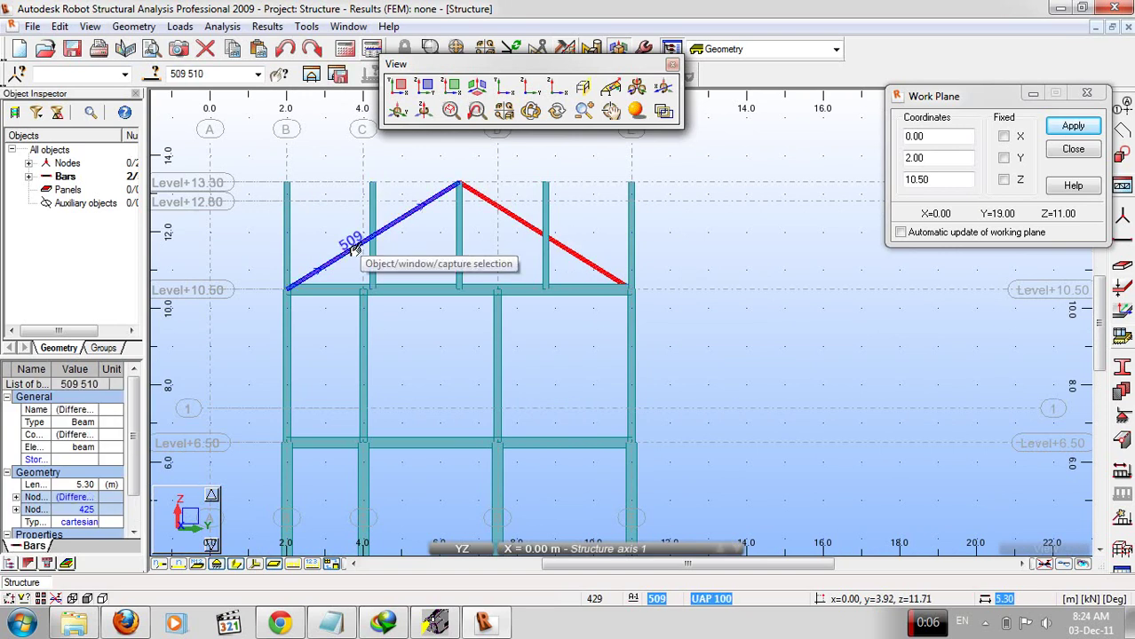
ctrl+click(355, 250)
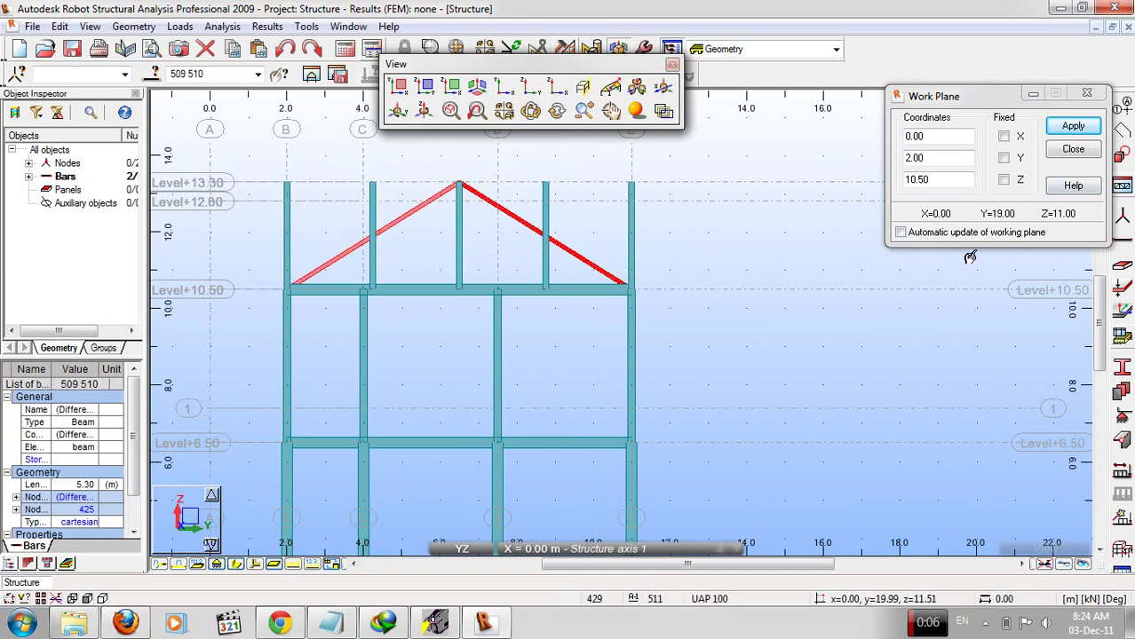
key(Delete)
Draw two inclined UAP 100 simple bars joining 0,2,10.5 and 0,11,10.5 to the middle column's top at 0,6.5,13.3.
click(1123, 243)
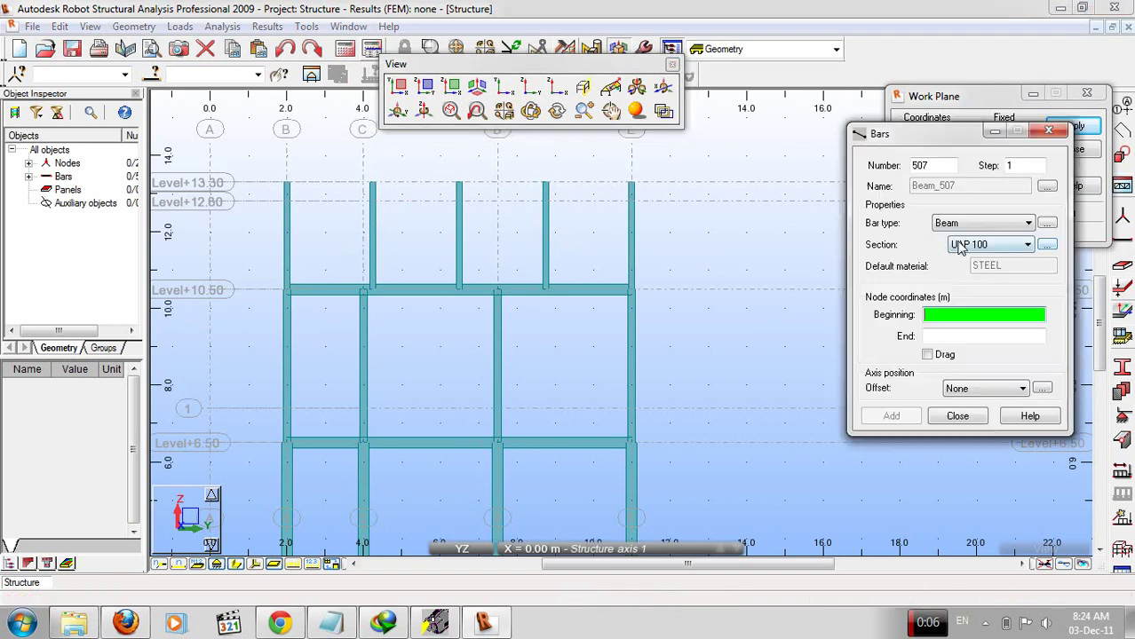
click(982, 224)
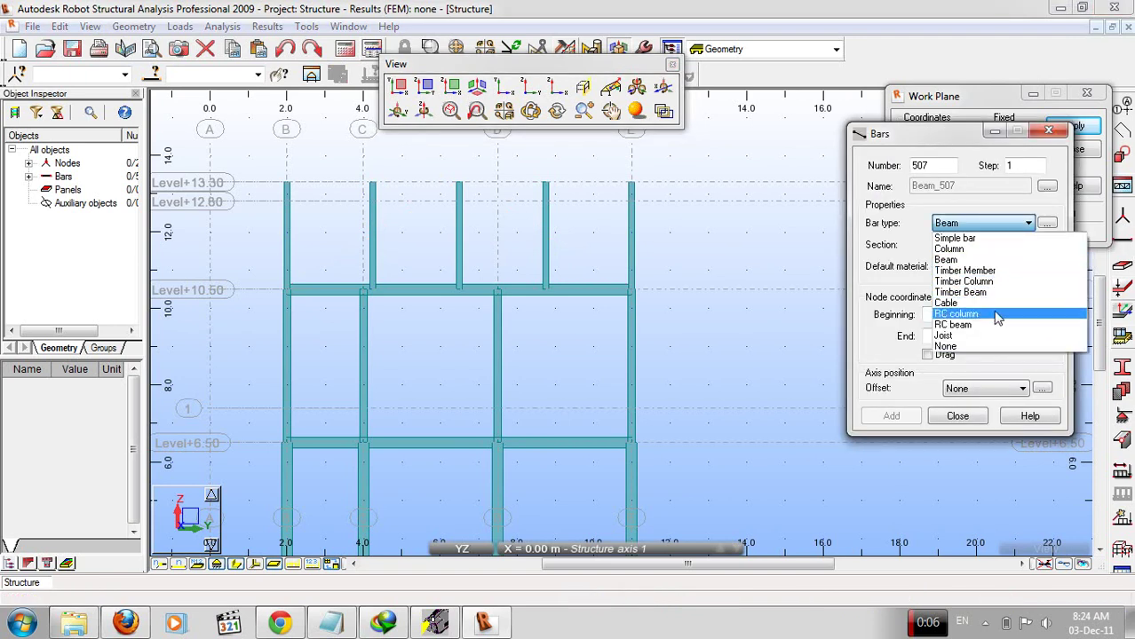
click(993, 238)
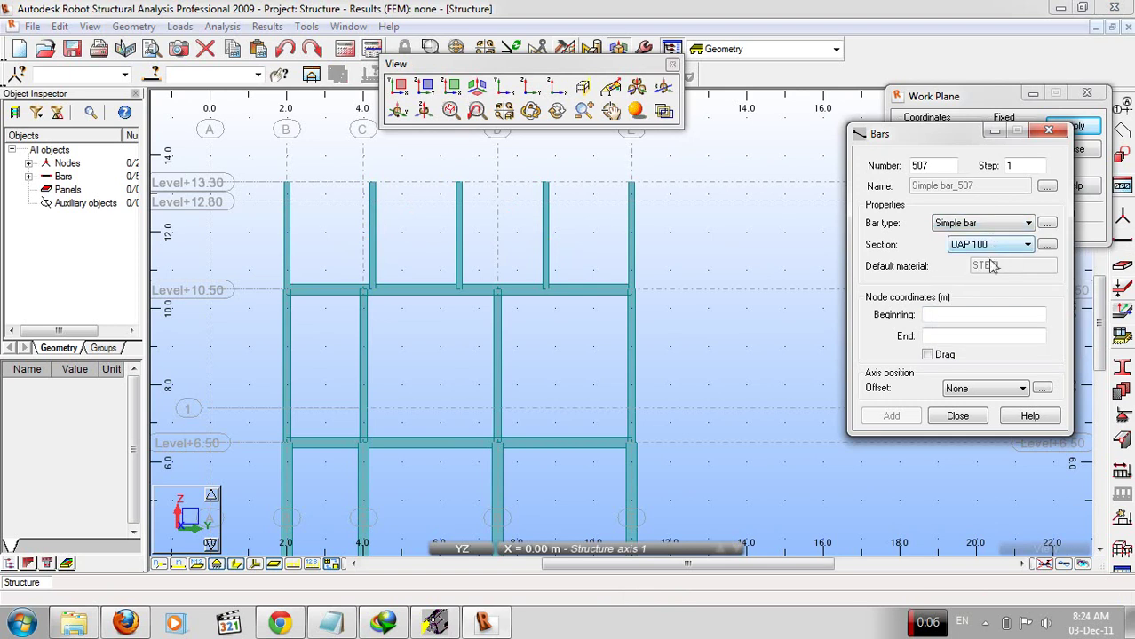
click(943, 315)
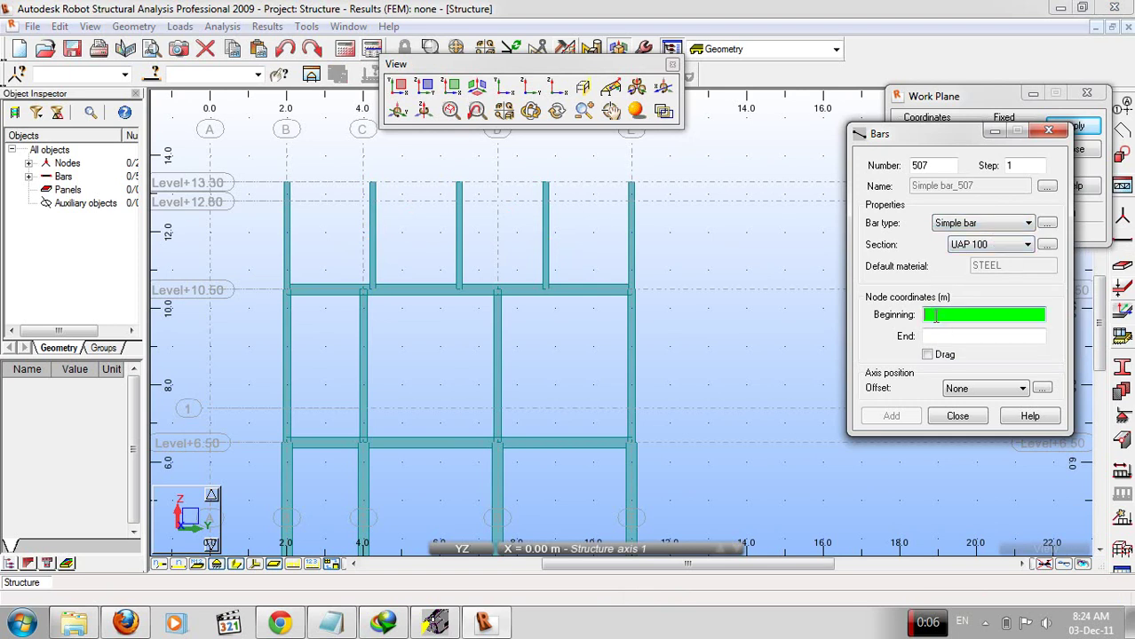
click(290, 294)
click(458, 184)
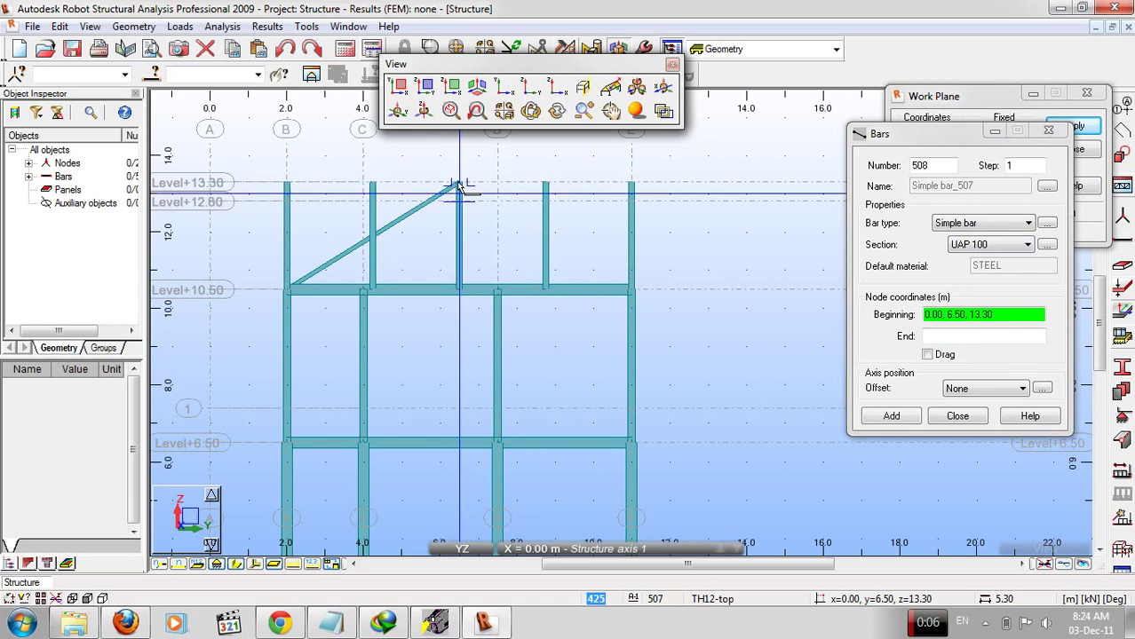
click(621, 287)
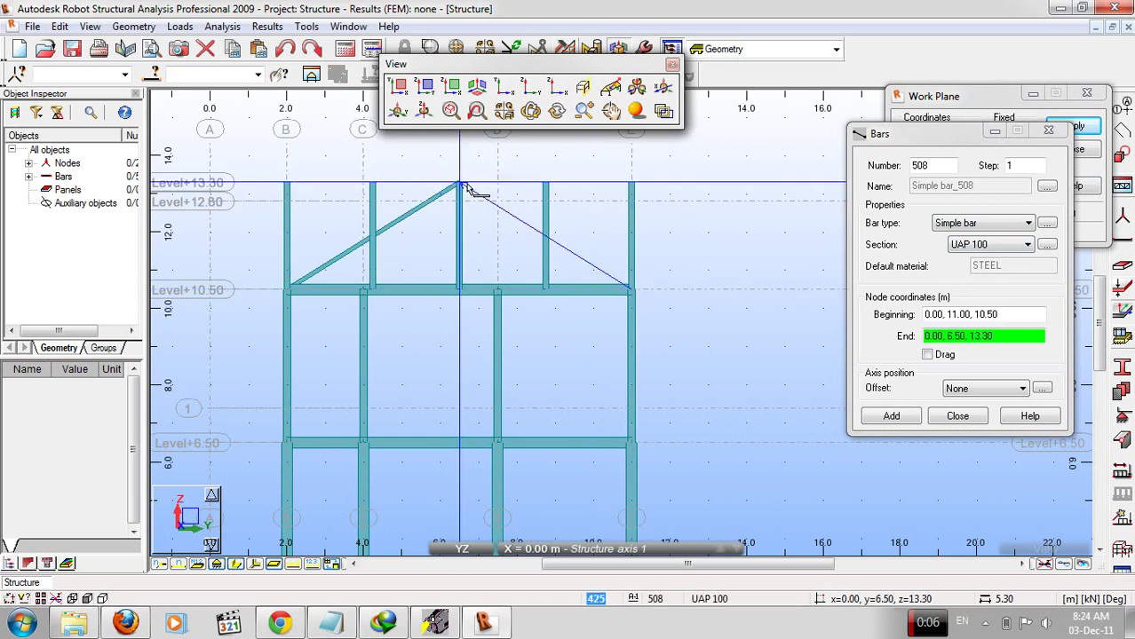
click(460, 185)
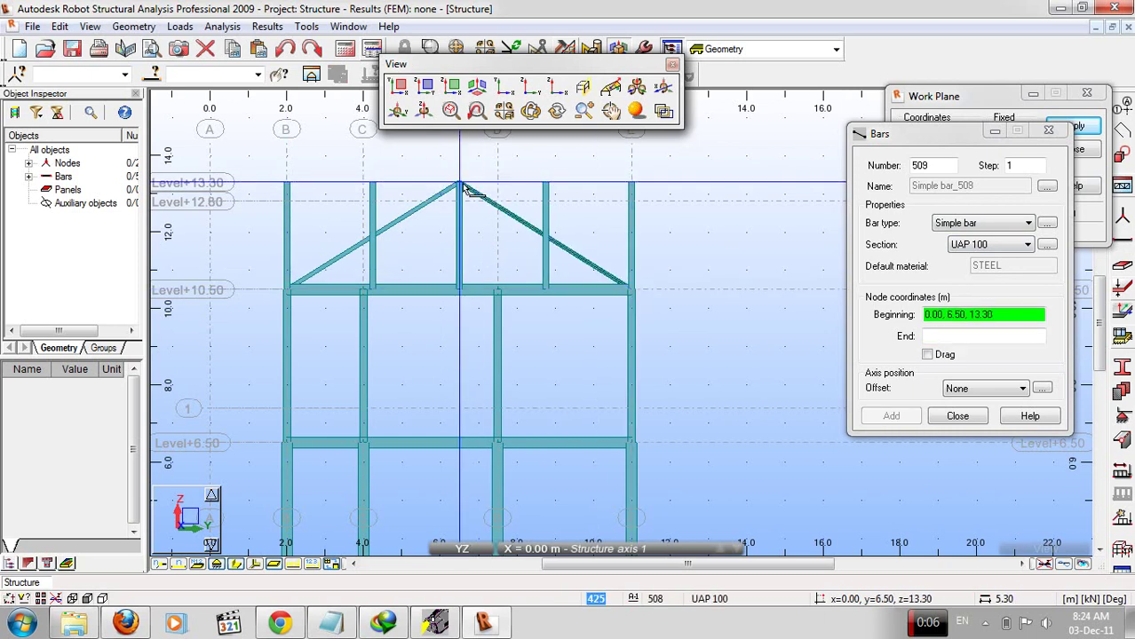
click(976, 423)
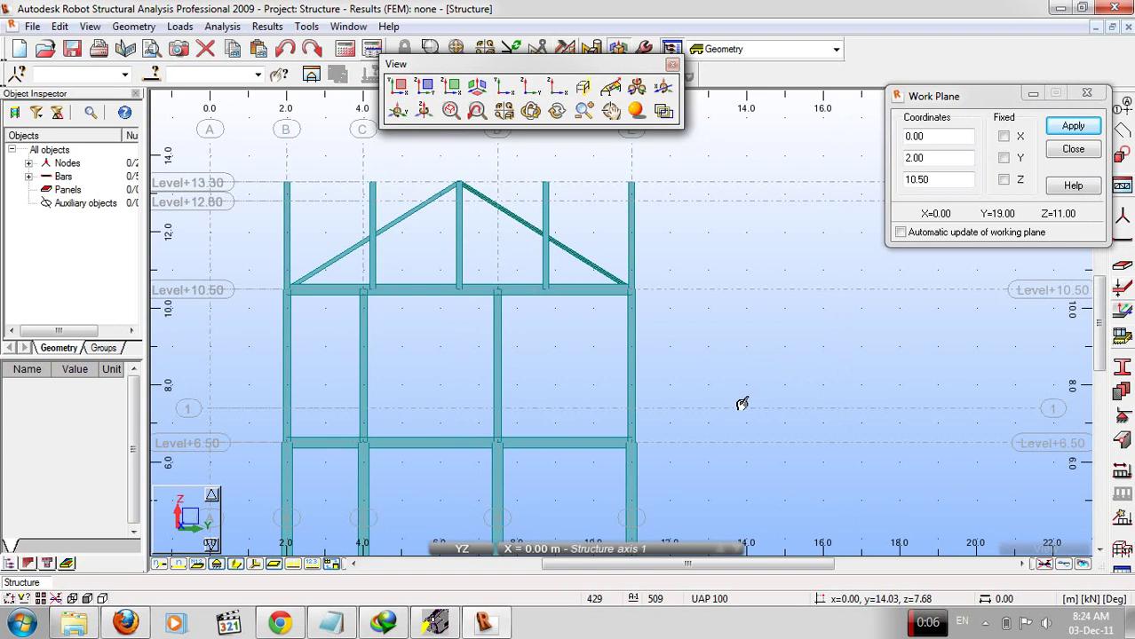
Copy the axis E column between Level+6.50 and Level+10.50 once with the translation vector 0,1,0.
drag(680, 417, 552, 331)
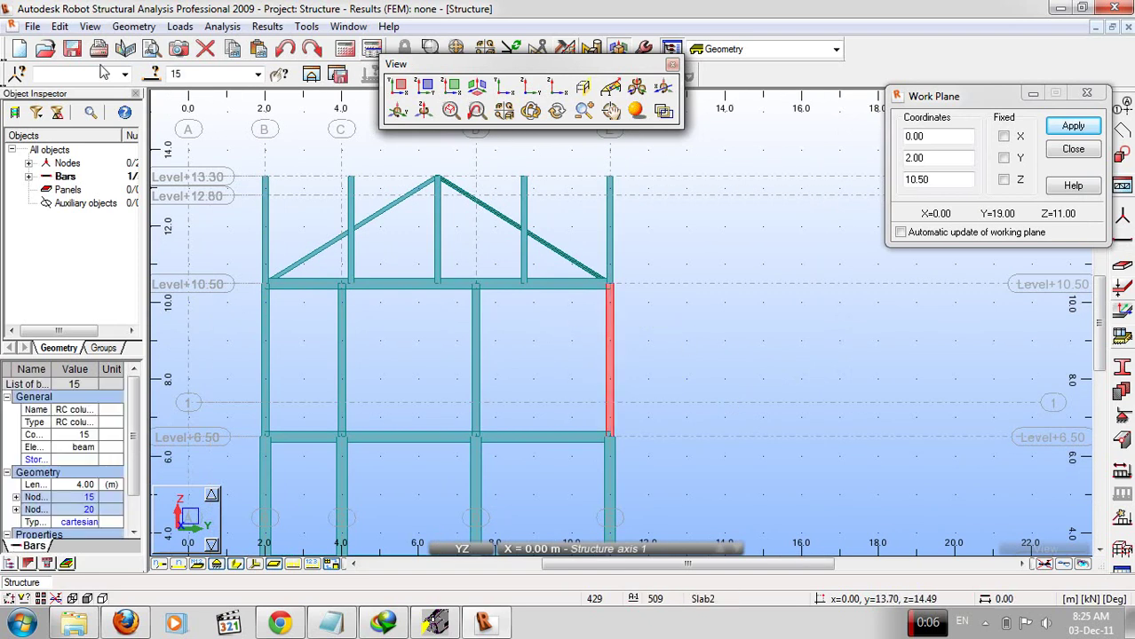
click(60, 26)
mouse_move(229, 234)
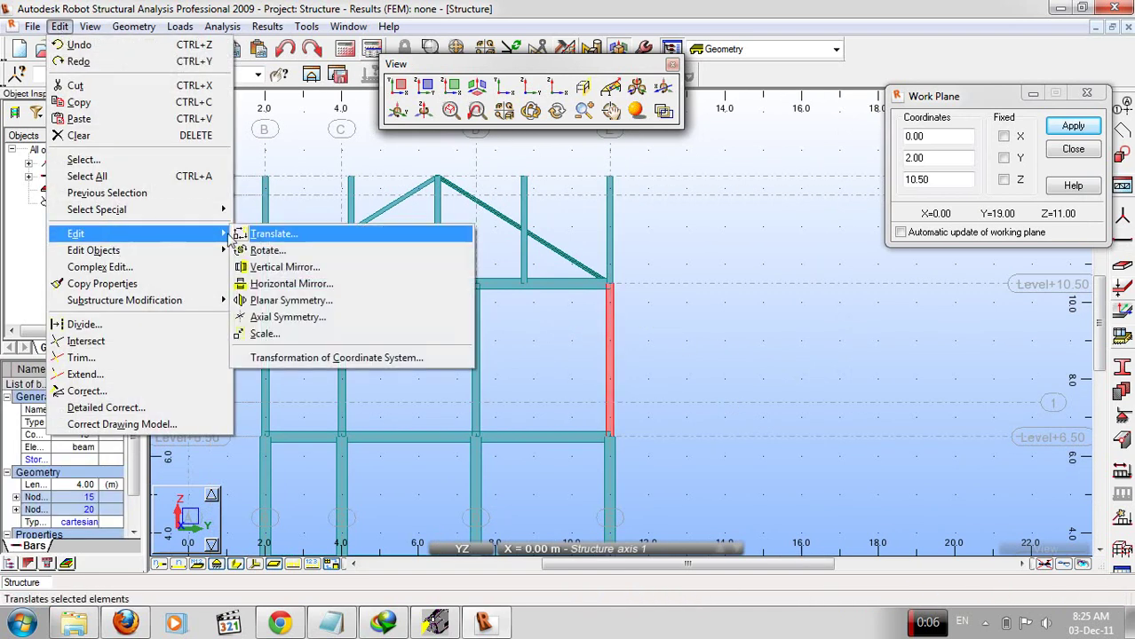
click(276, 234)
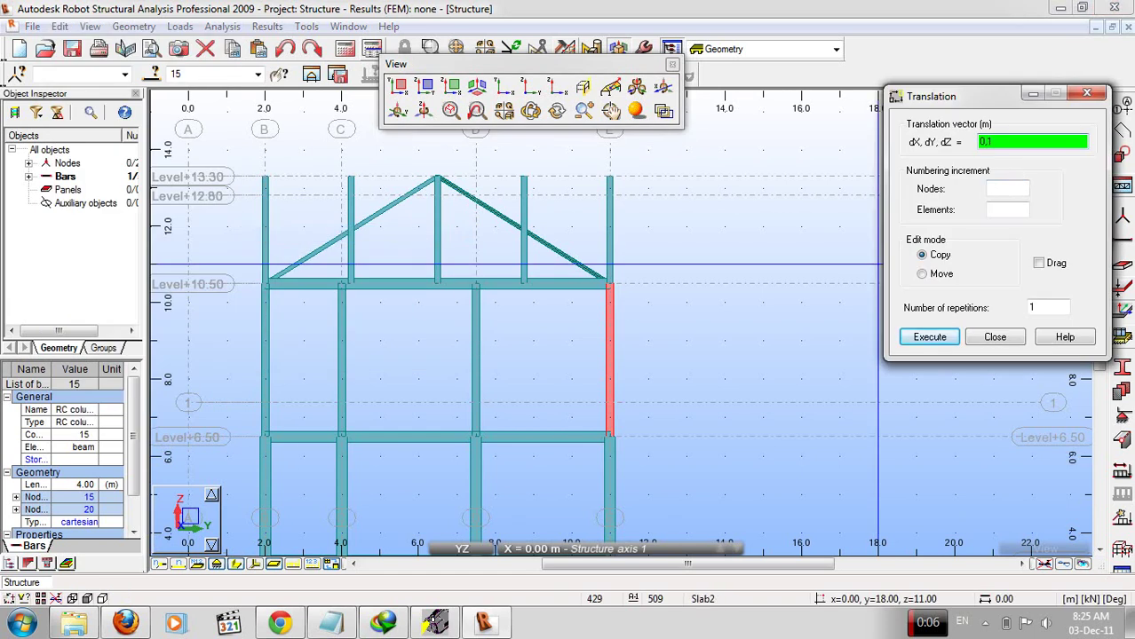
text(,0)
click(944, 343)
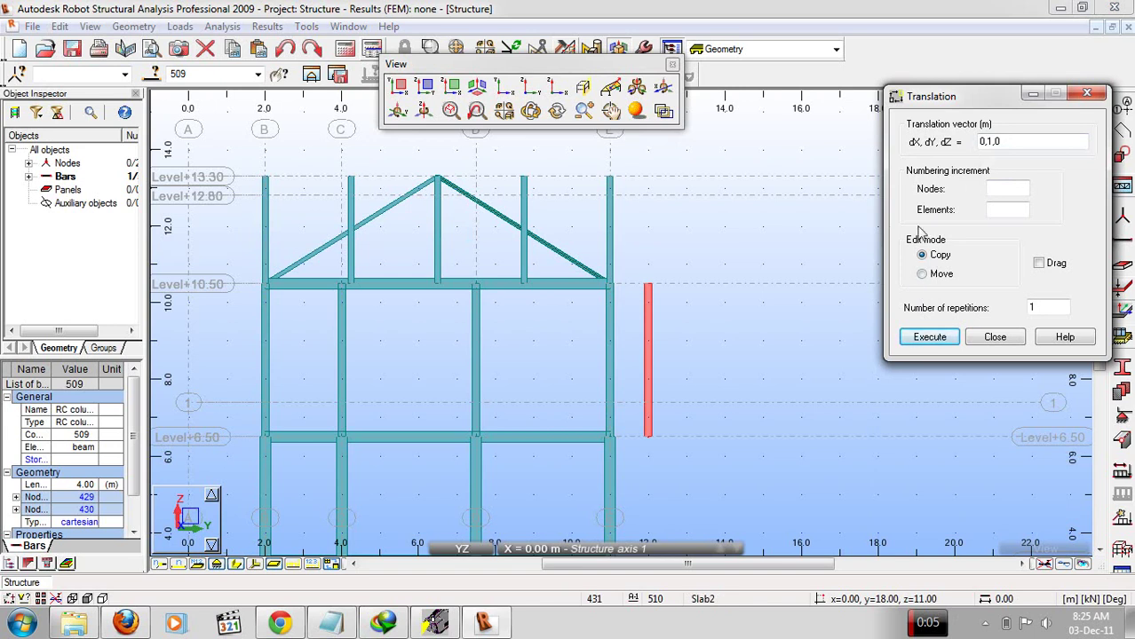
right_click(666, 332)
click(756, 359)
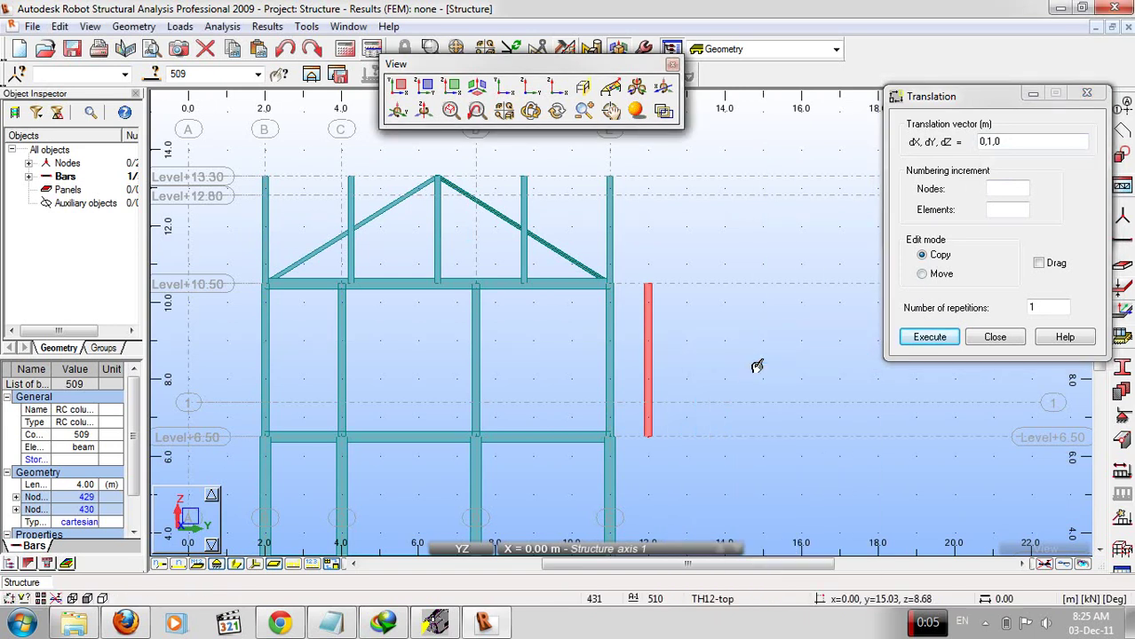
Copy the axis B column between Level+6.50 and Level+10.50 once by the vector 0,-1,0, then finish translating.
scroll(757, 366, down, 1)
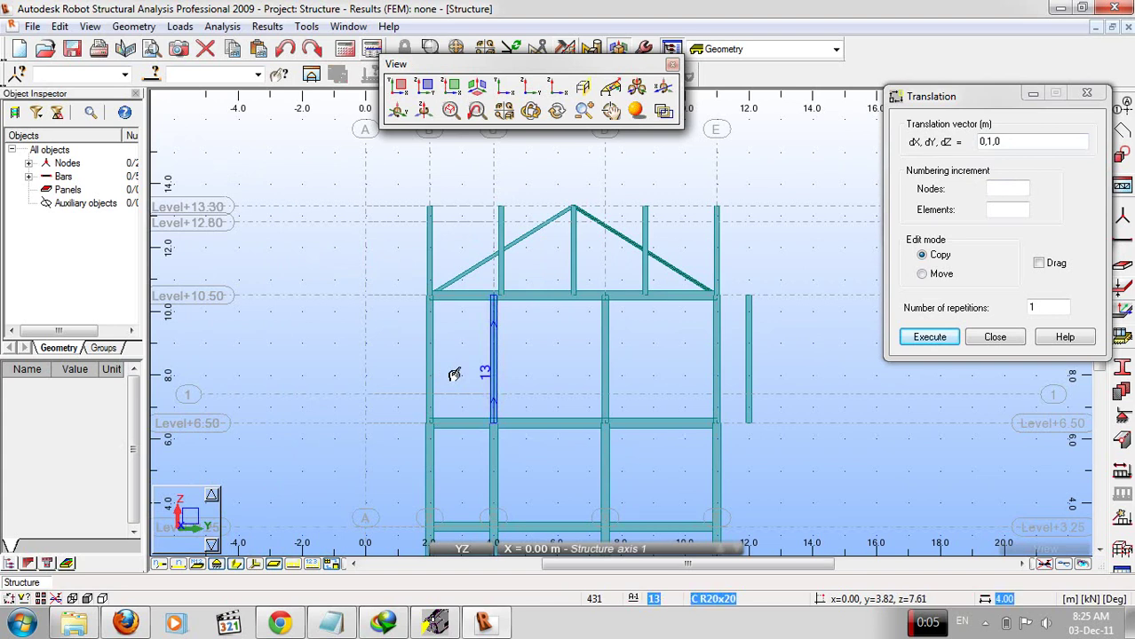
drag(462, 412, 376, 318)
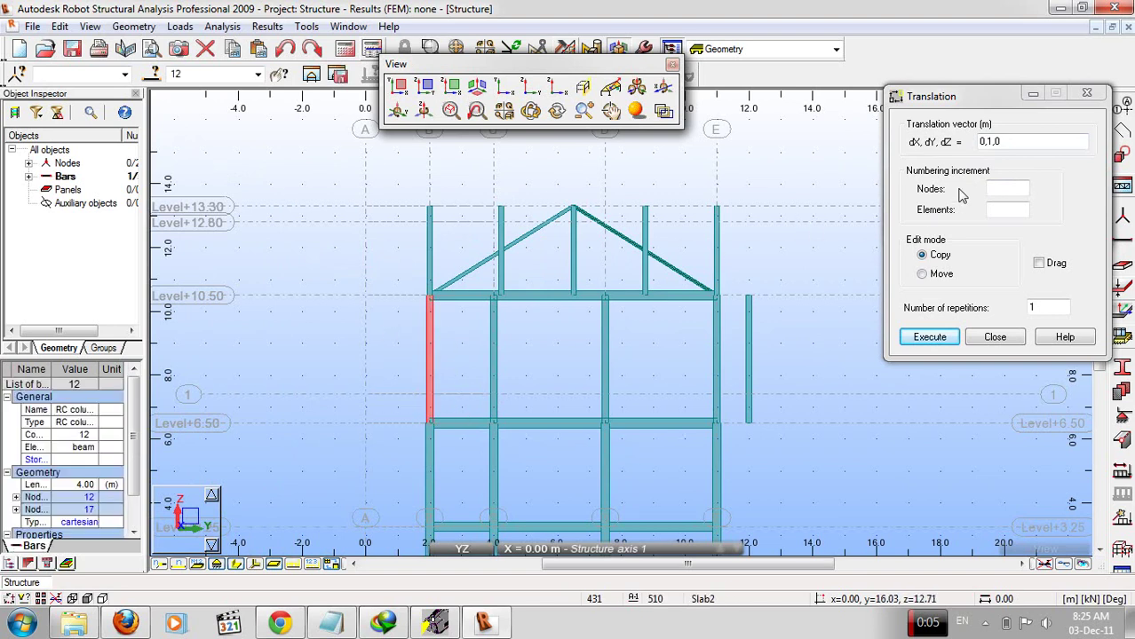
click(986, 141)
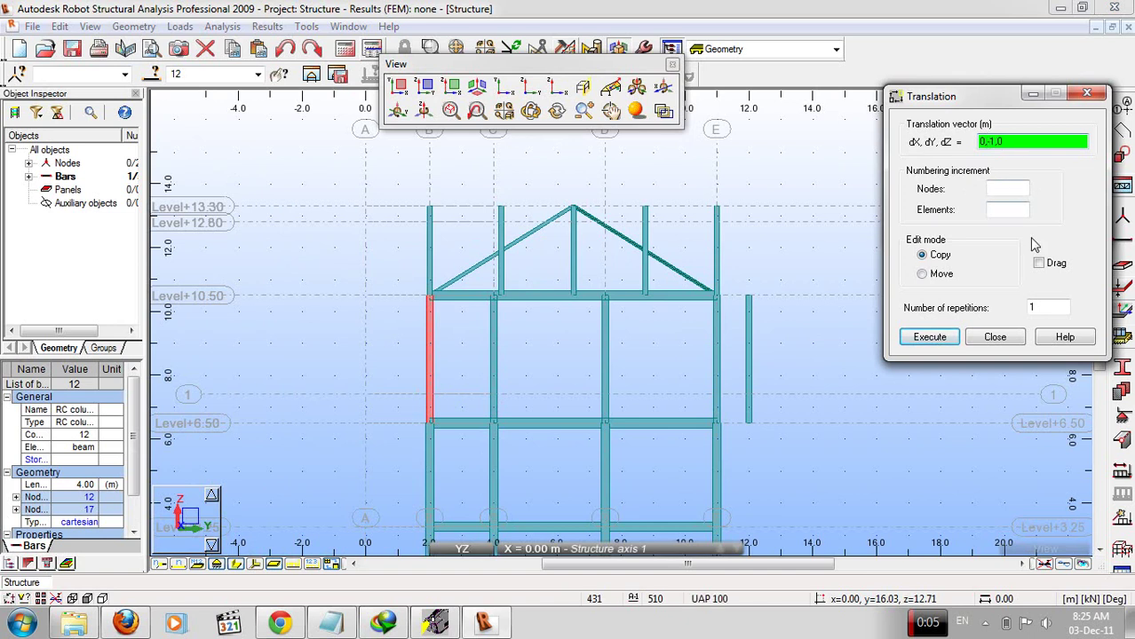
click(944, 341)
click(944, 341)
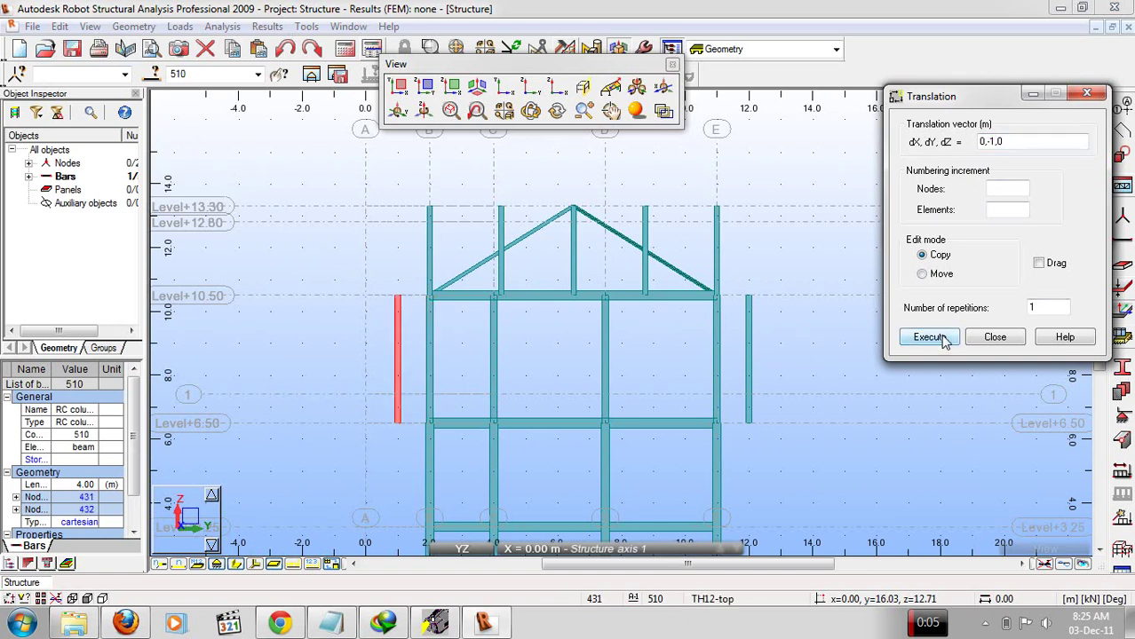
click(994, 343)
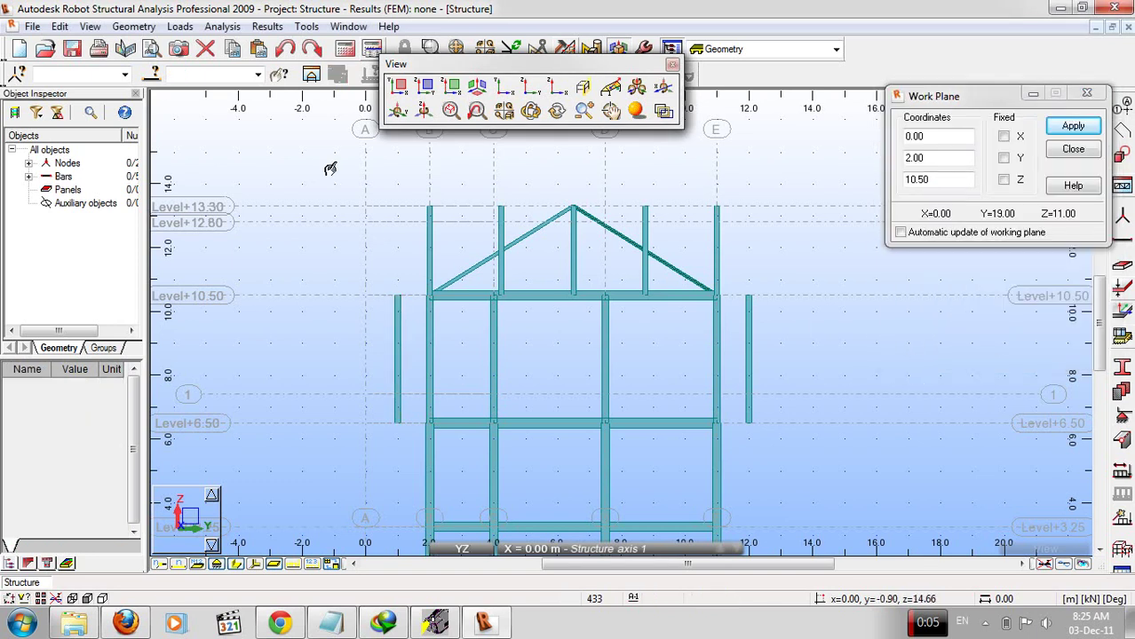
Select all members from Level+10.50 upward and intersect them so the columns and inclined bars split where they cross.
drag(325, 164, 791, 357)
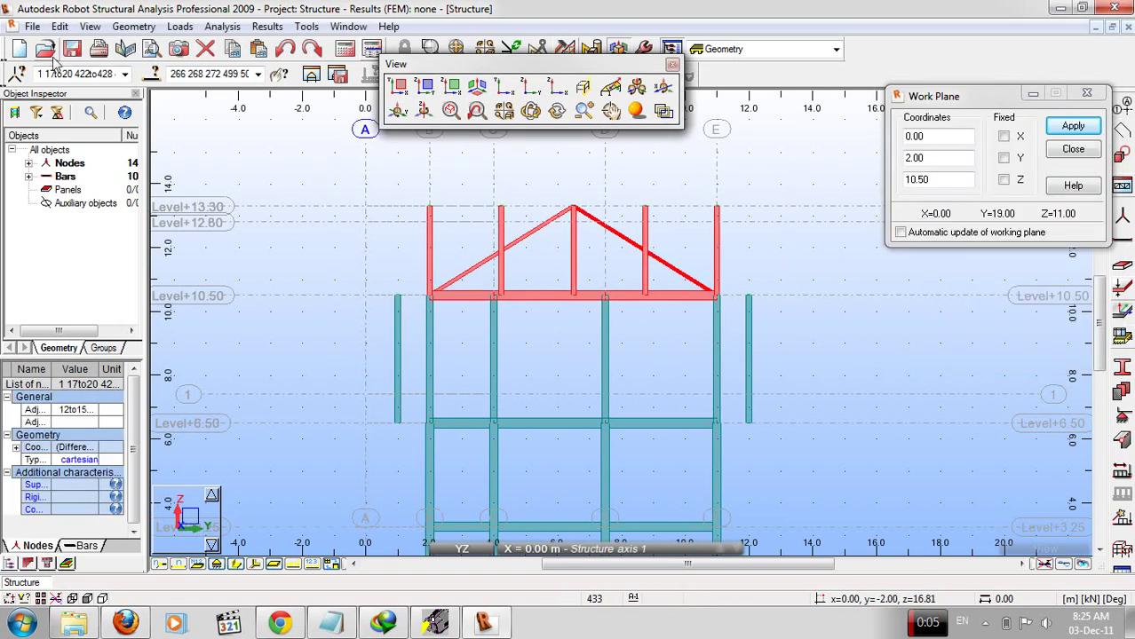
click(59, 26)
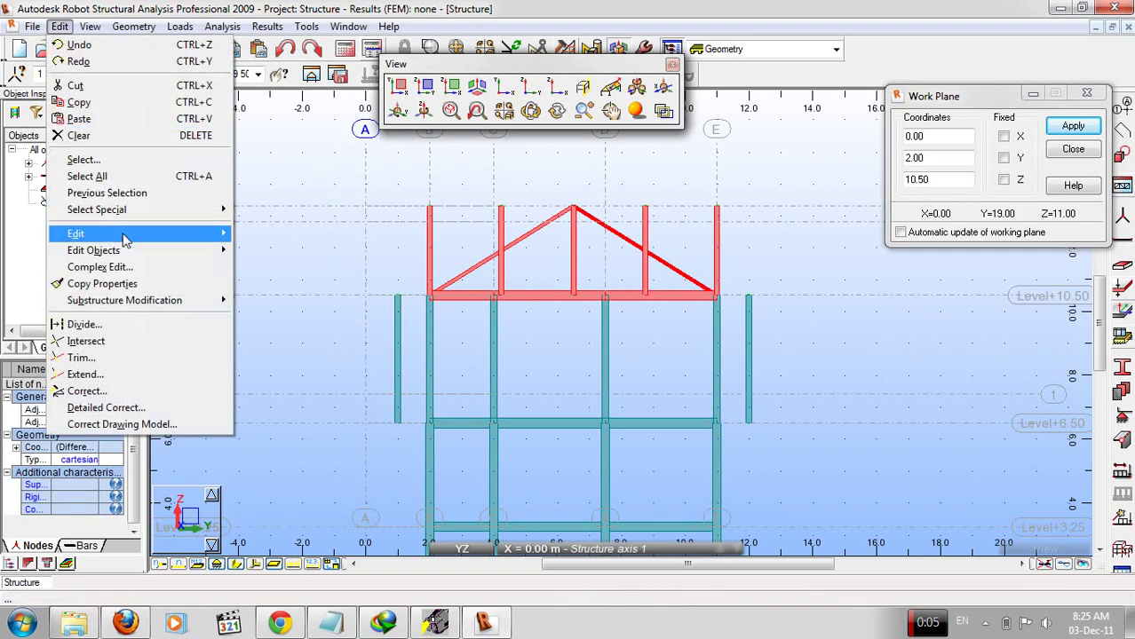
click(111, 341)
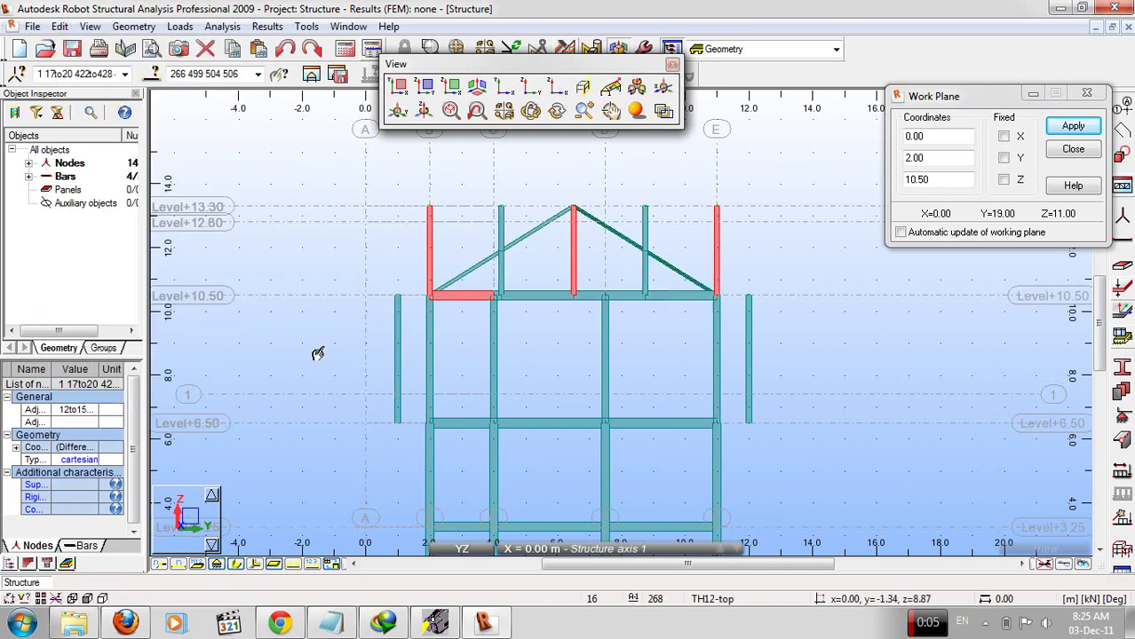
Delete the outer columns above Level+10.50 on axes E and B, removing only the selected bars.
click(803, 298)
drag(689, 203, 731, 319)
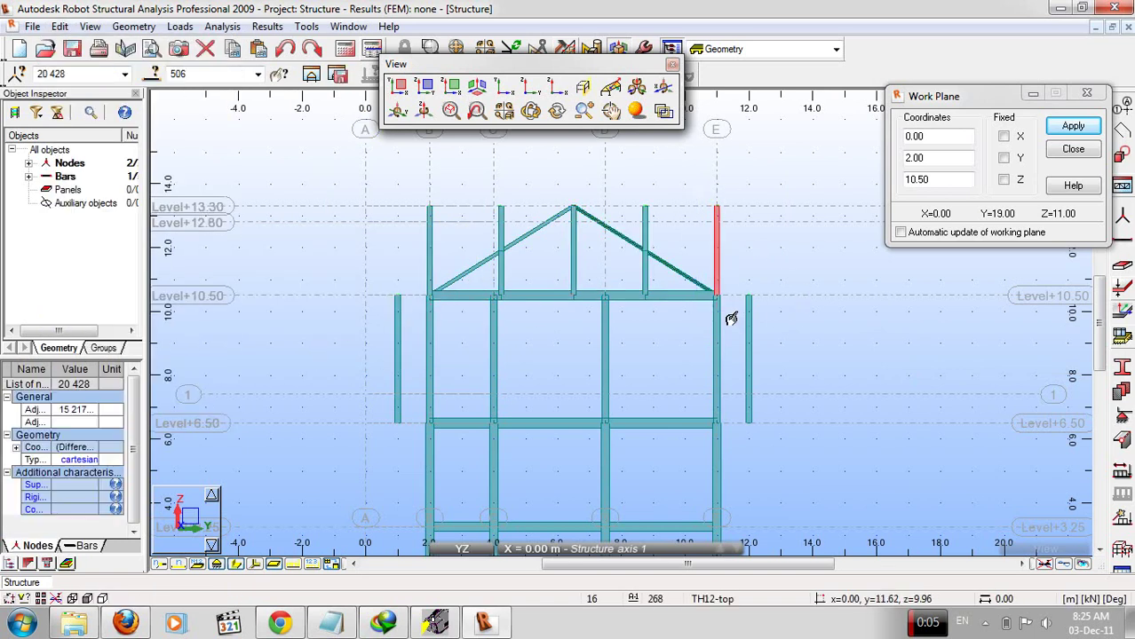
key(Delete)
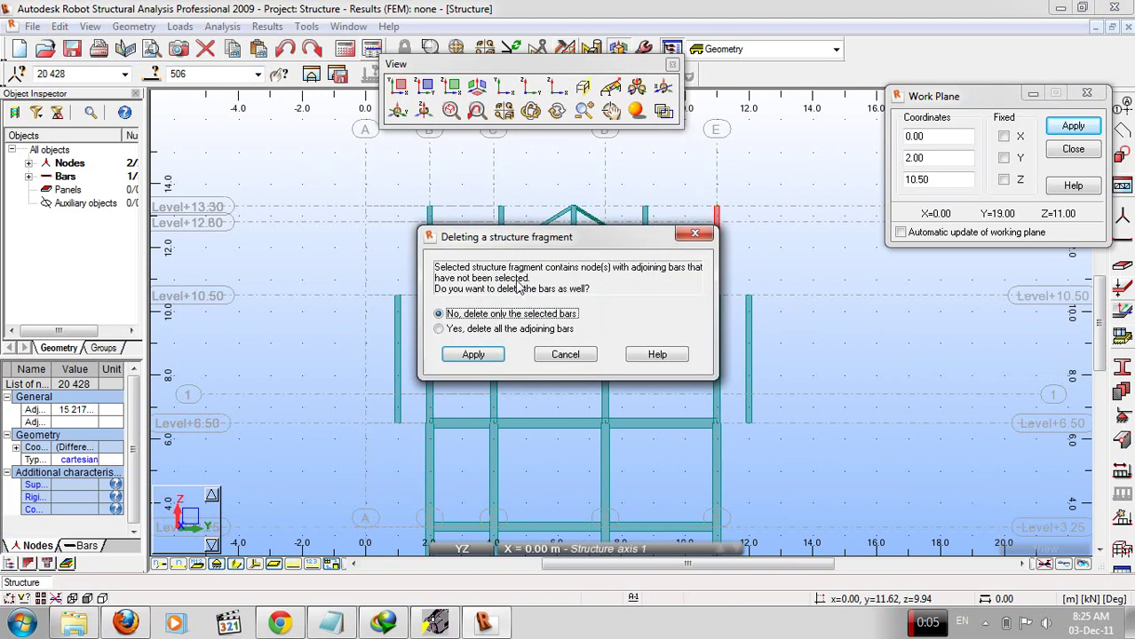
click(463, 352)
drag(393, 191, 459, 336)
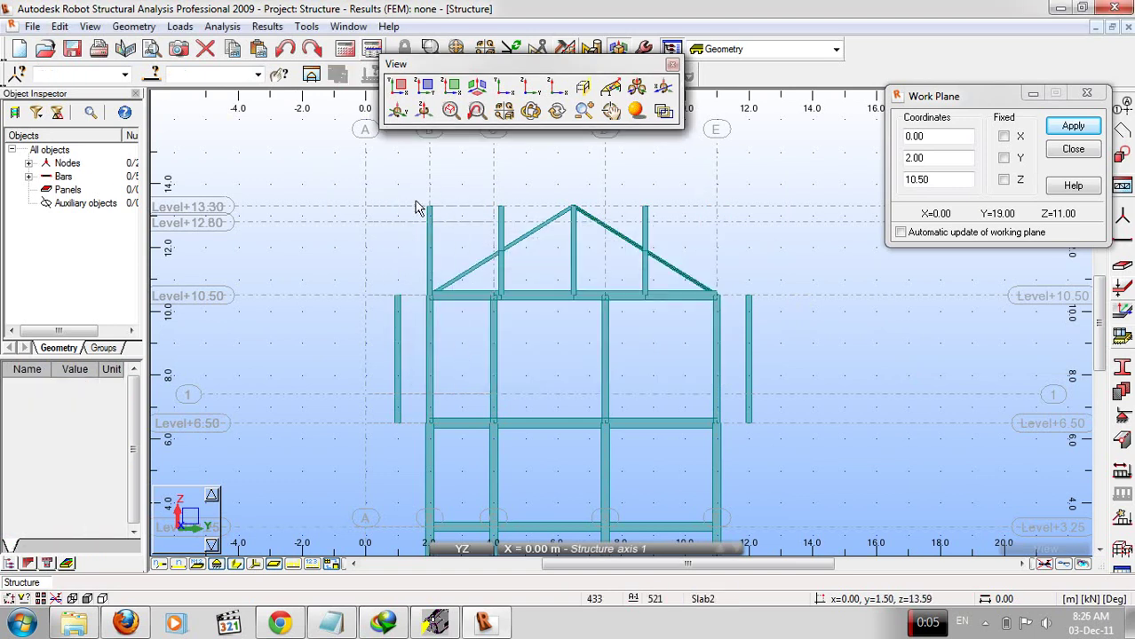
drag(404, 185, 460, 319)
key(Delete)
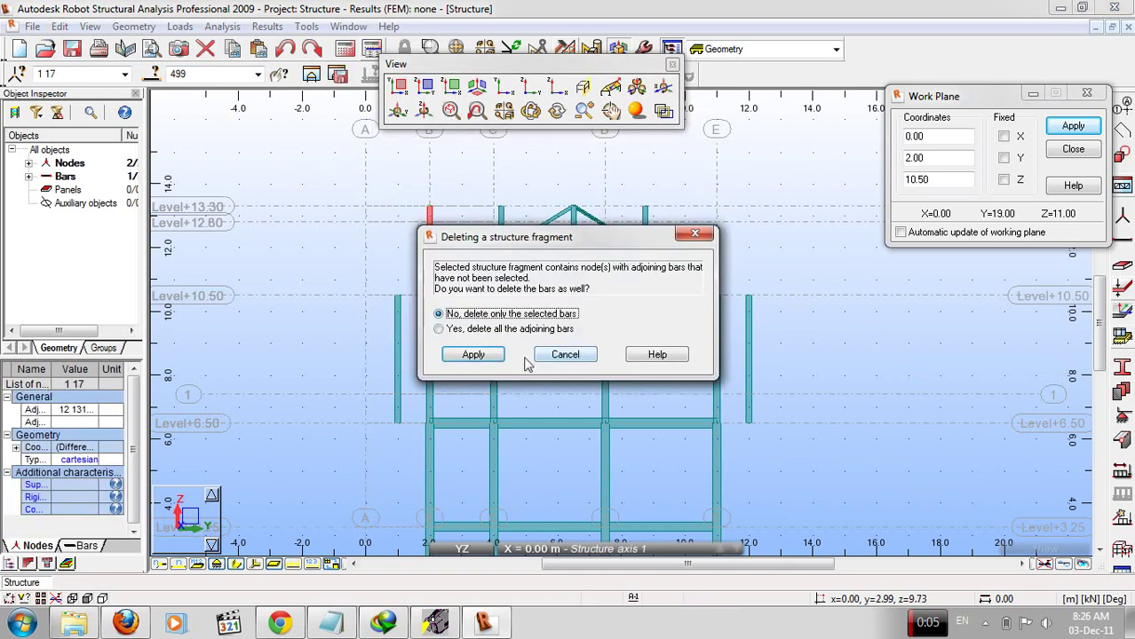
click(471, 352)
Delete the upper pieces of both intermediate columns protruding above the inclined bars, removing only the selected bars.
drag(482, 186, 511, 260)
key(Delete)
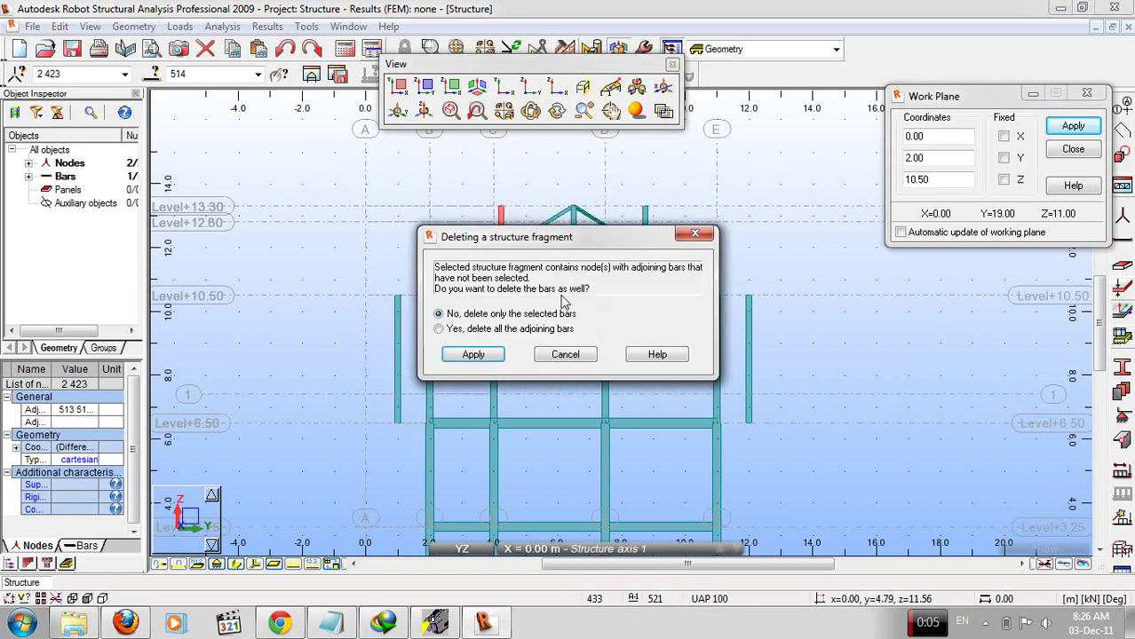
click(487, 352)
drag(621, 180, 666, 276)
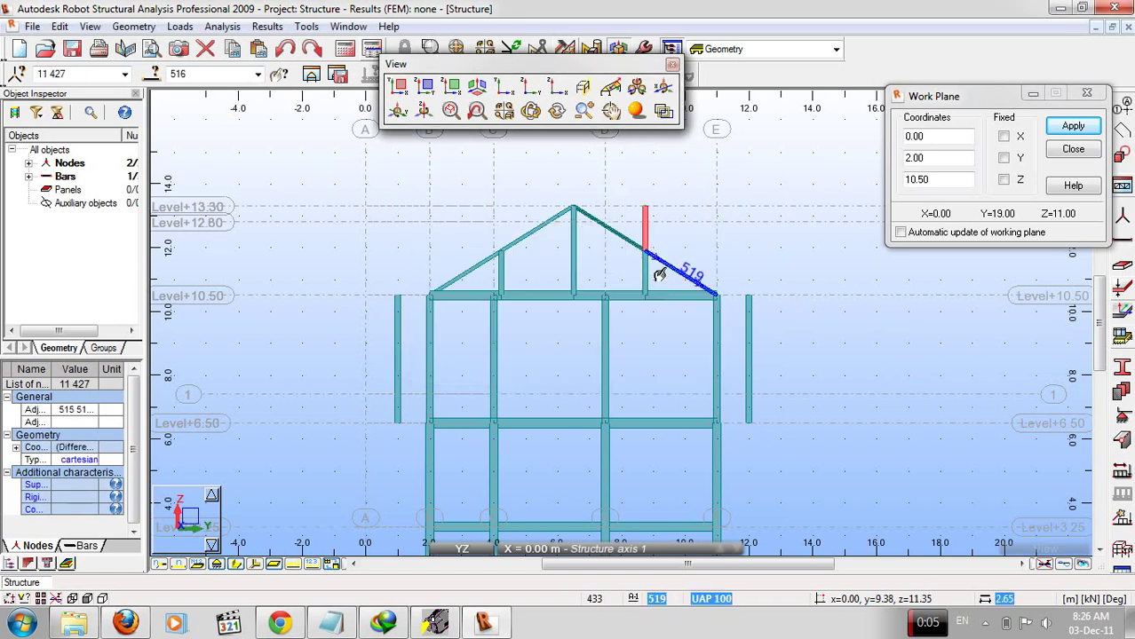
key(Delete)
click(470, 354)
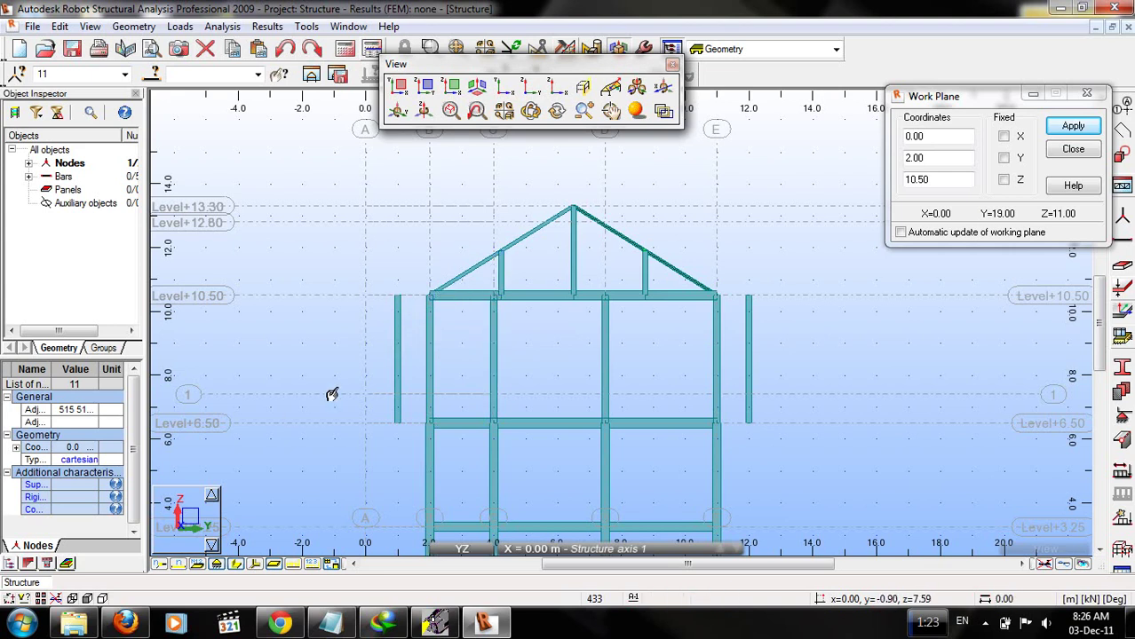
Select all four inclined UAP 100 bar segments above Level+10.50 and delete them.
click(533, 236)
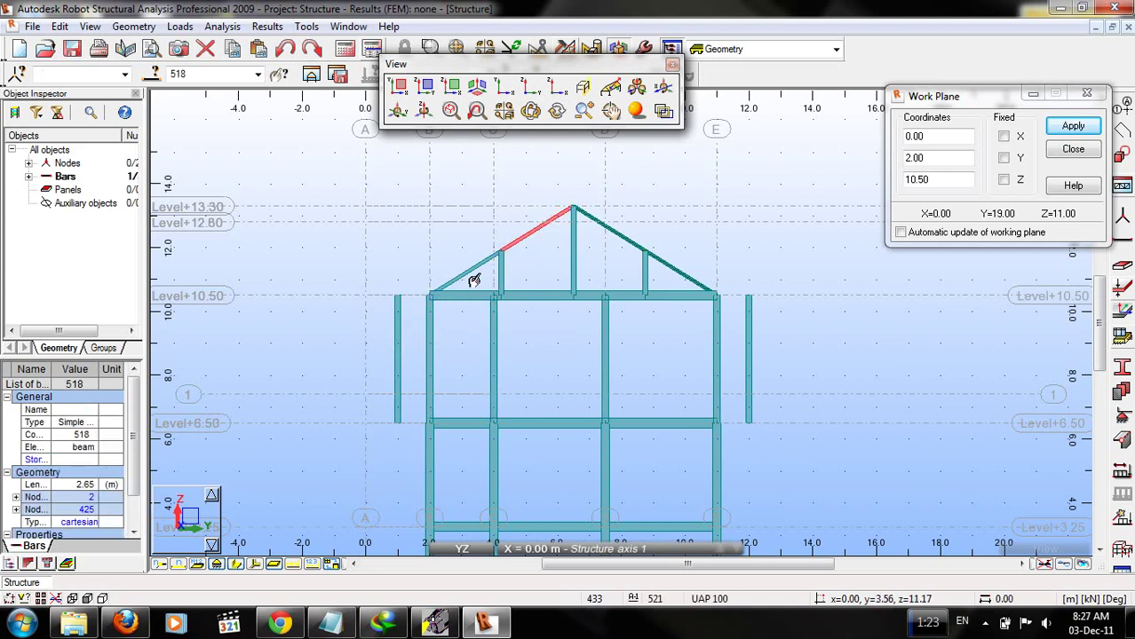
ctrl+click(474, 281)
ctrl+click(677, 269)
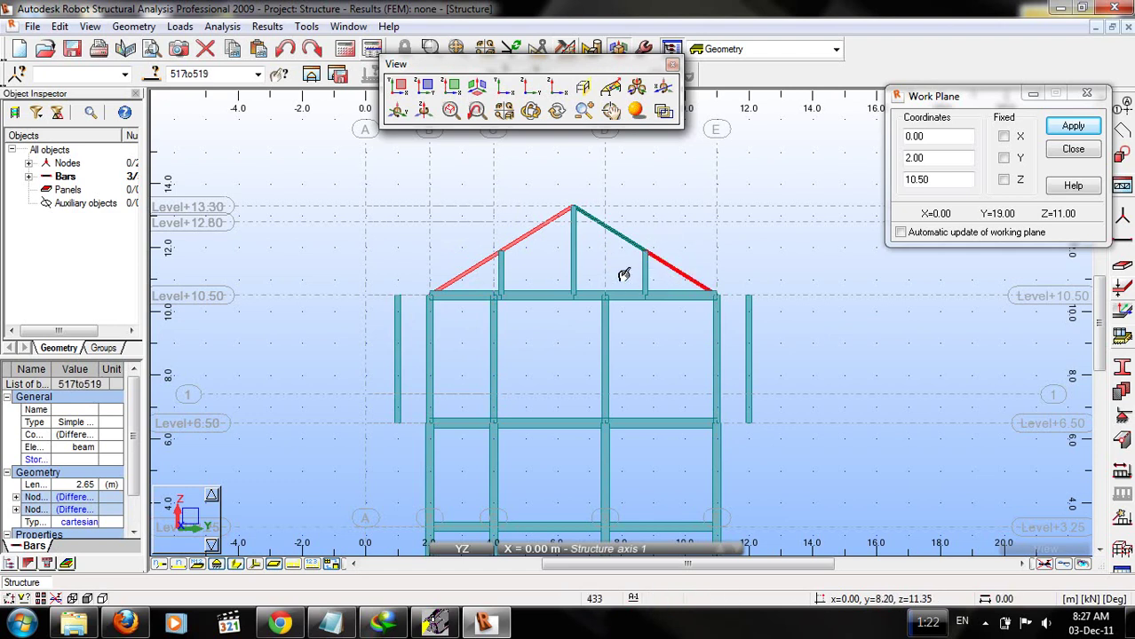
ctrl+click(598, 220)
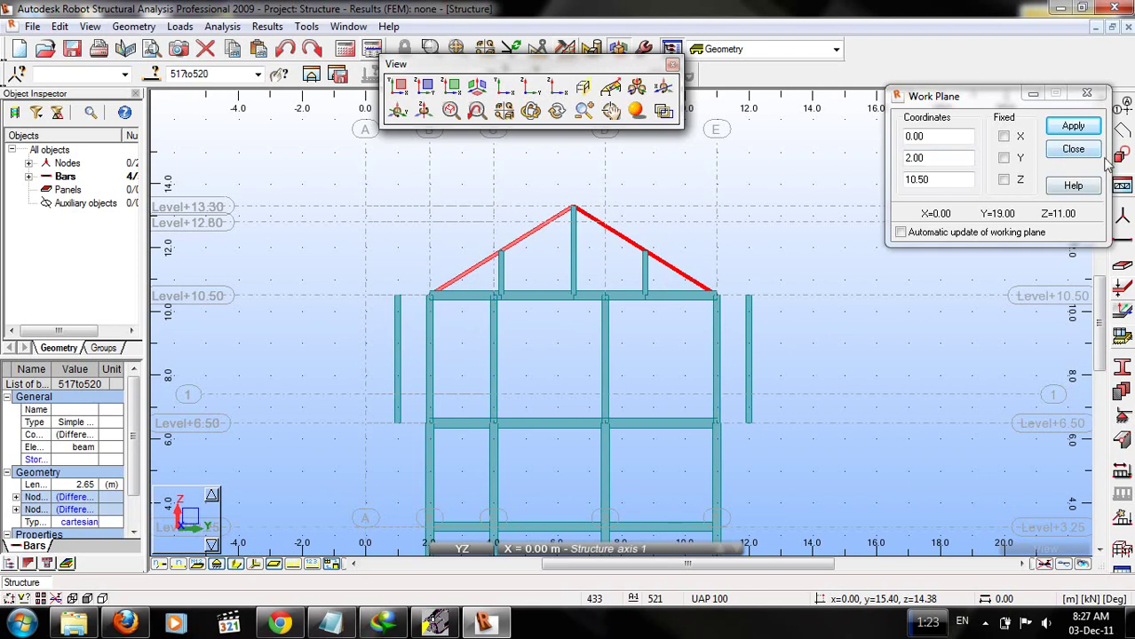
key(Delete)
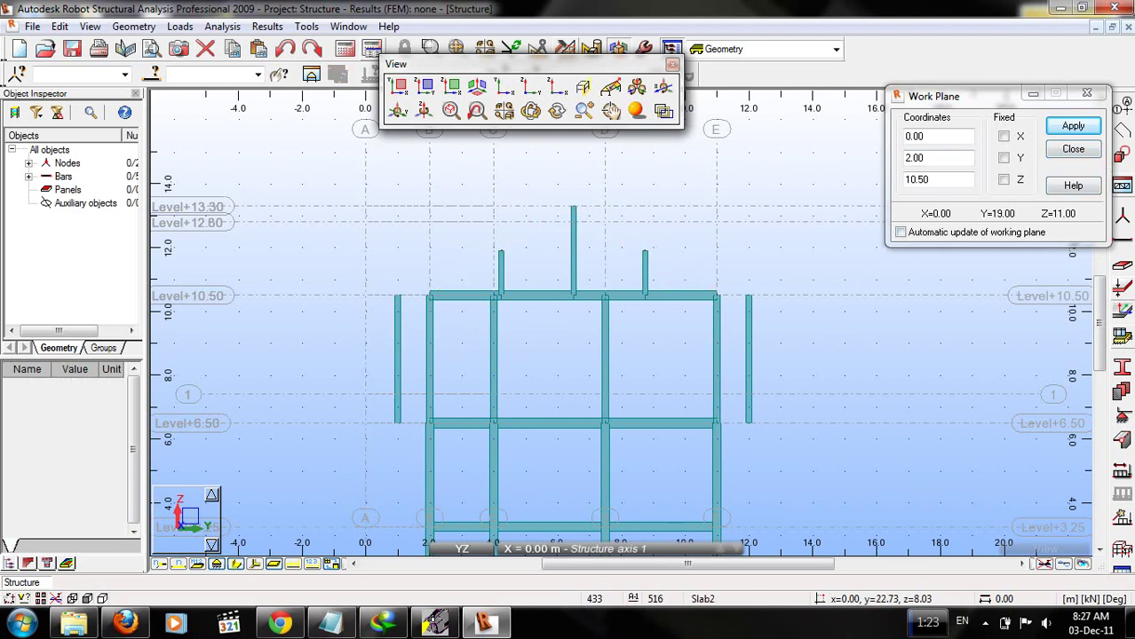
click(1122, 259)
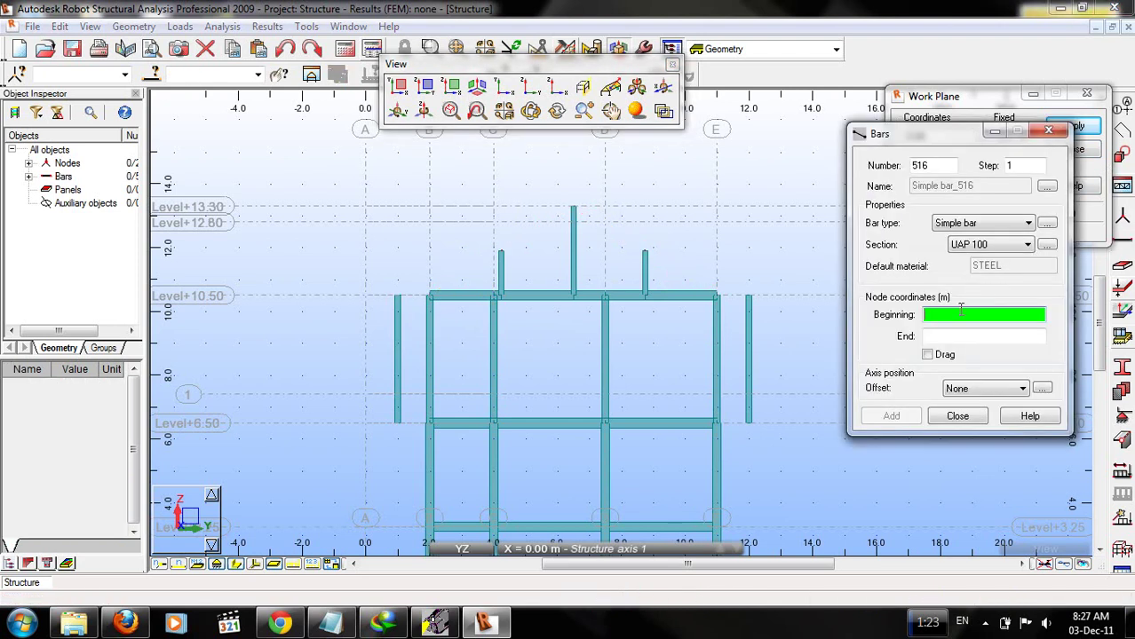
click(573, 211)
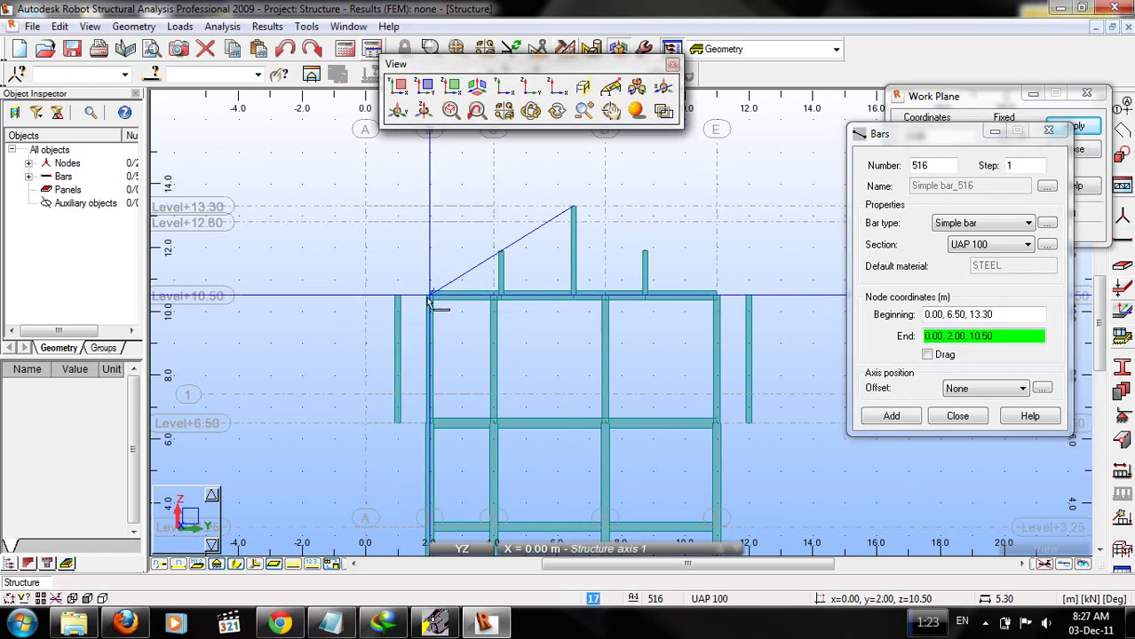
key(Escape)
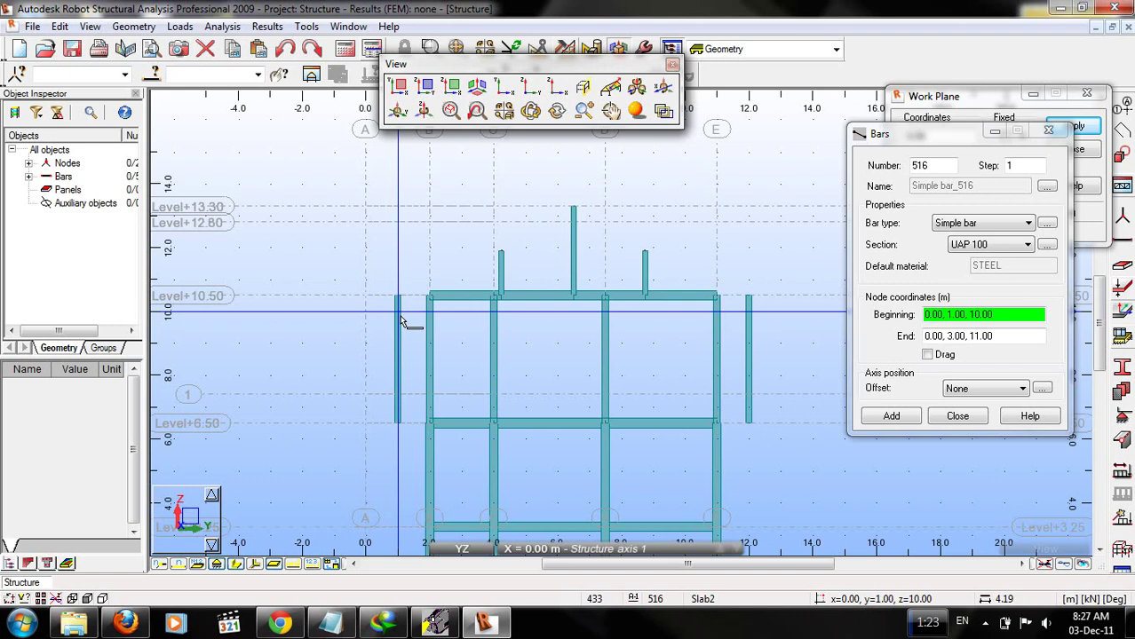
Add an inclined UAP 100 bar from (0.00, 1.00, 10.00) to the ridge column's top at (0.00, 6.50, 13.30), ending bar input.
click(398, 311)
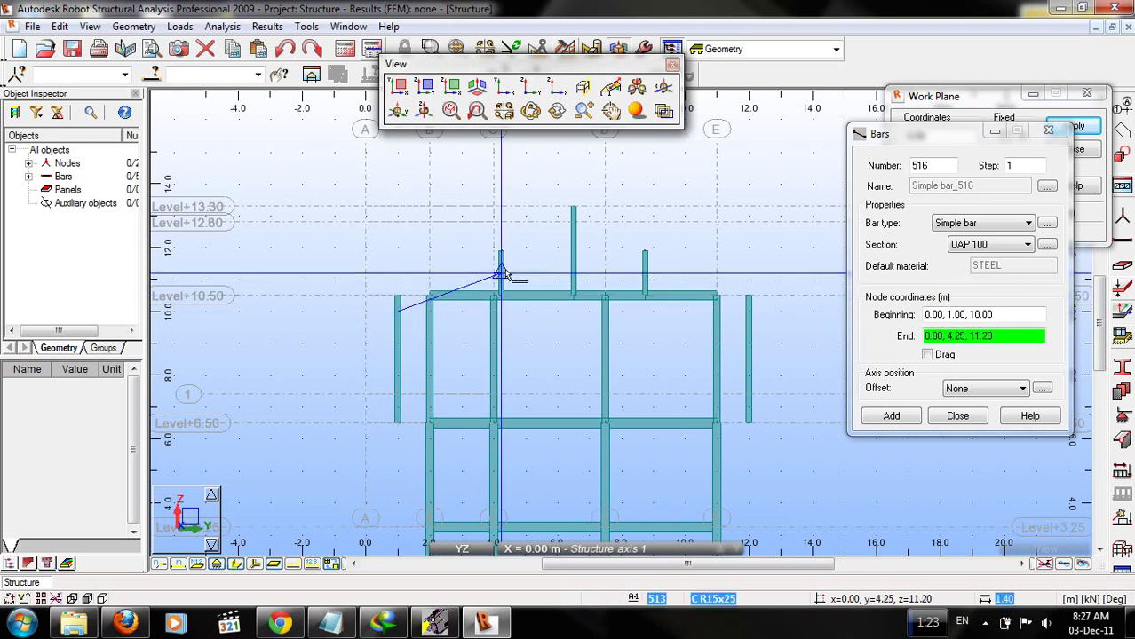
click(573, 210)
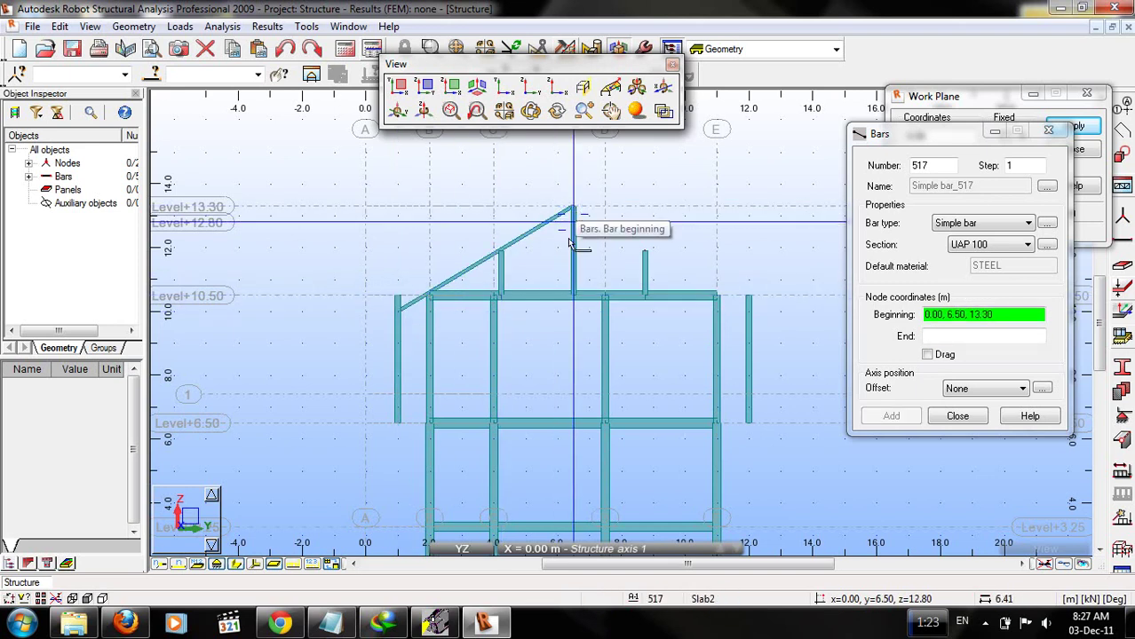
scroll(464, 302, up, 3)
scroll(464, 302, down, 3)
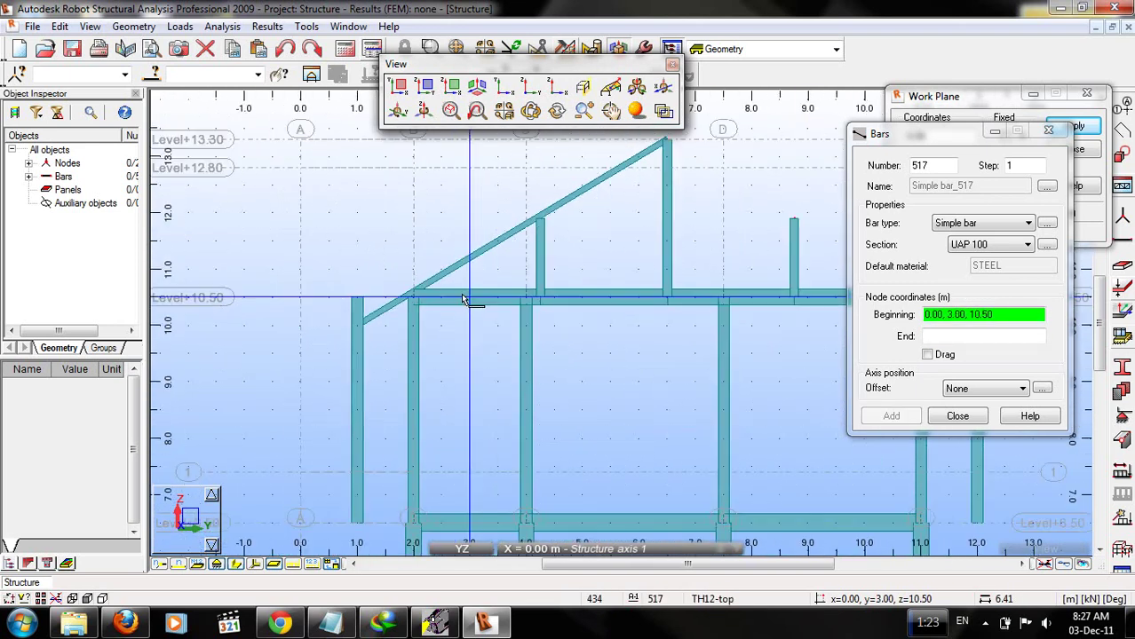
scroll(464, 302, down, 2)
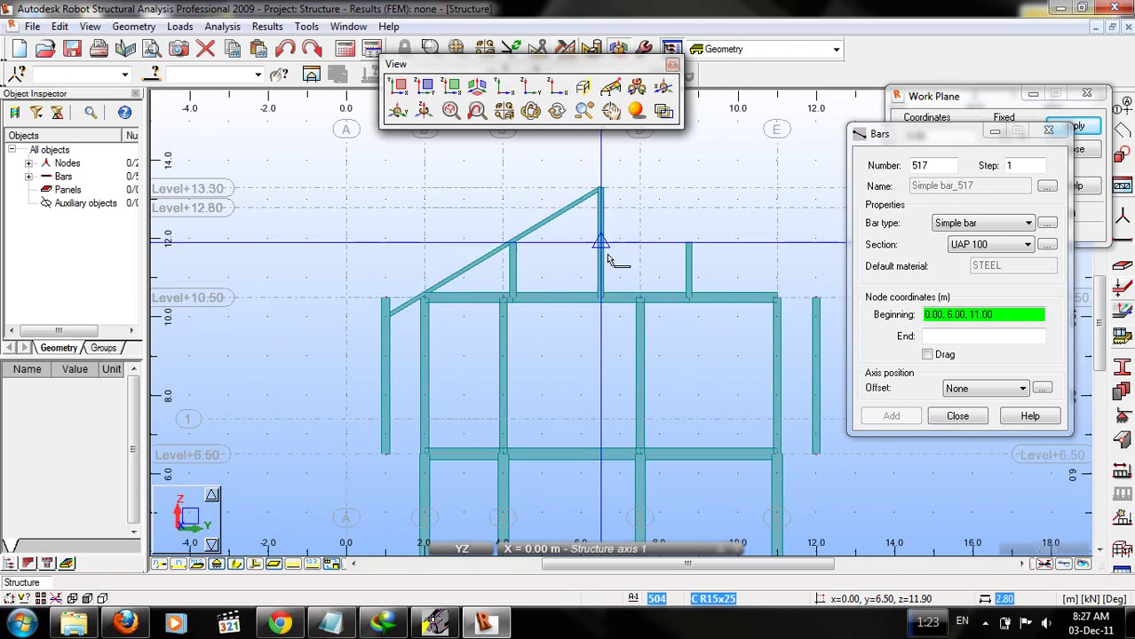
right_click(740, 192)
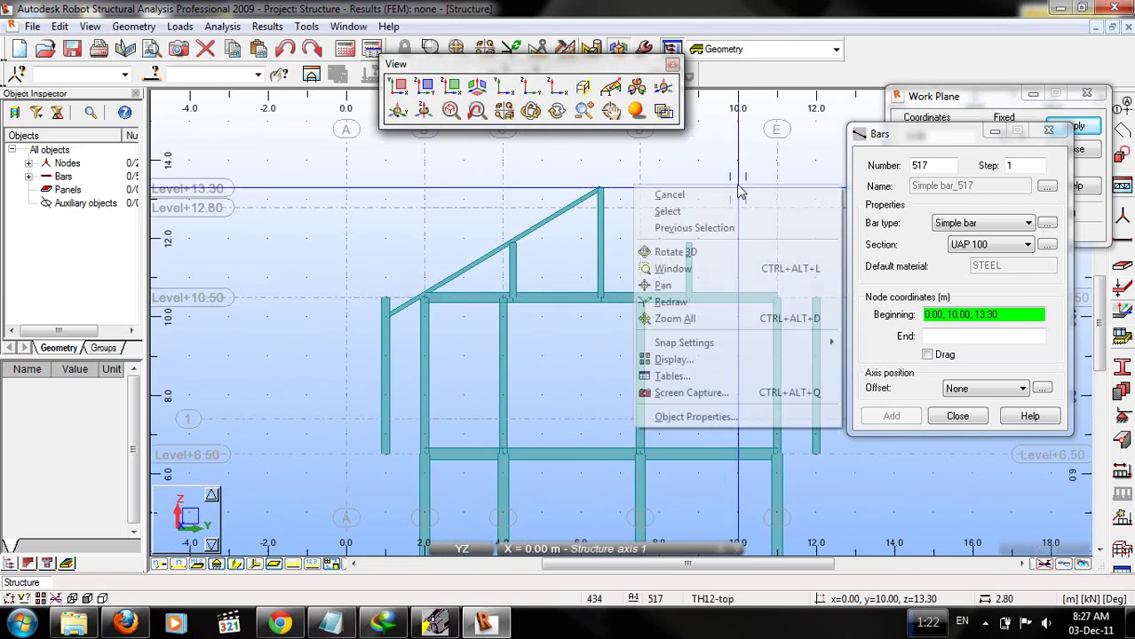
click(746, 213)
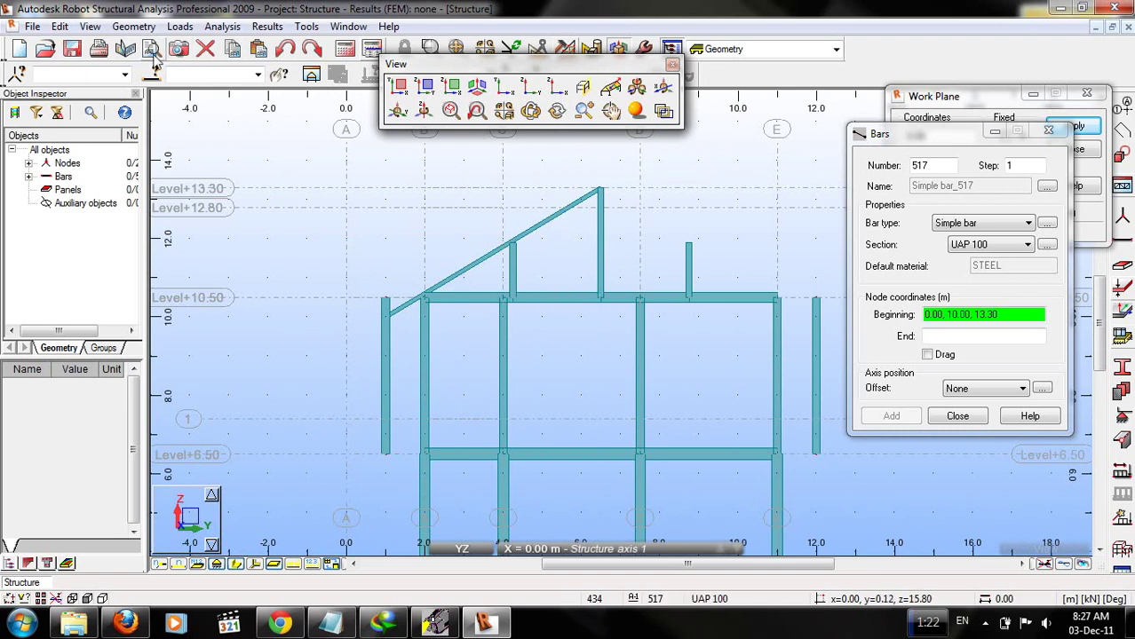
Save the project on the Desktop as School in ROBOT (*.rtd) format and close the program.
click(74, 51)
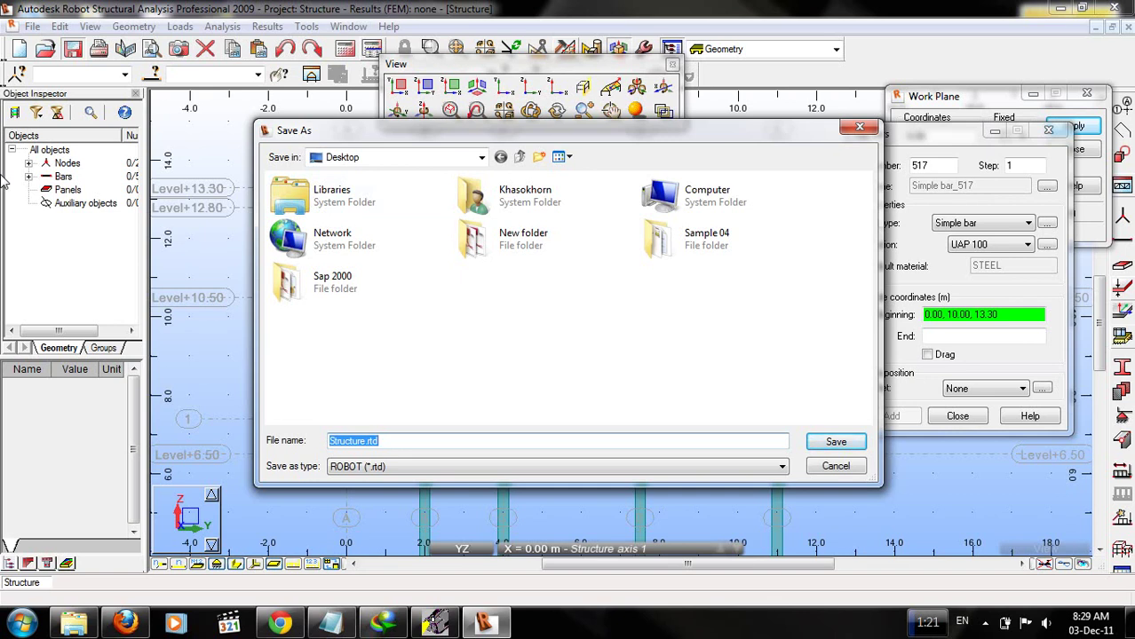
text(S)
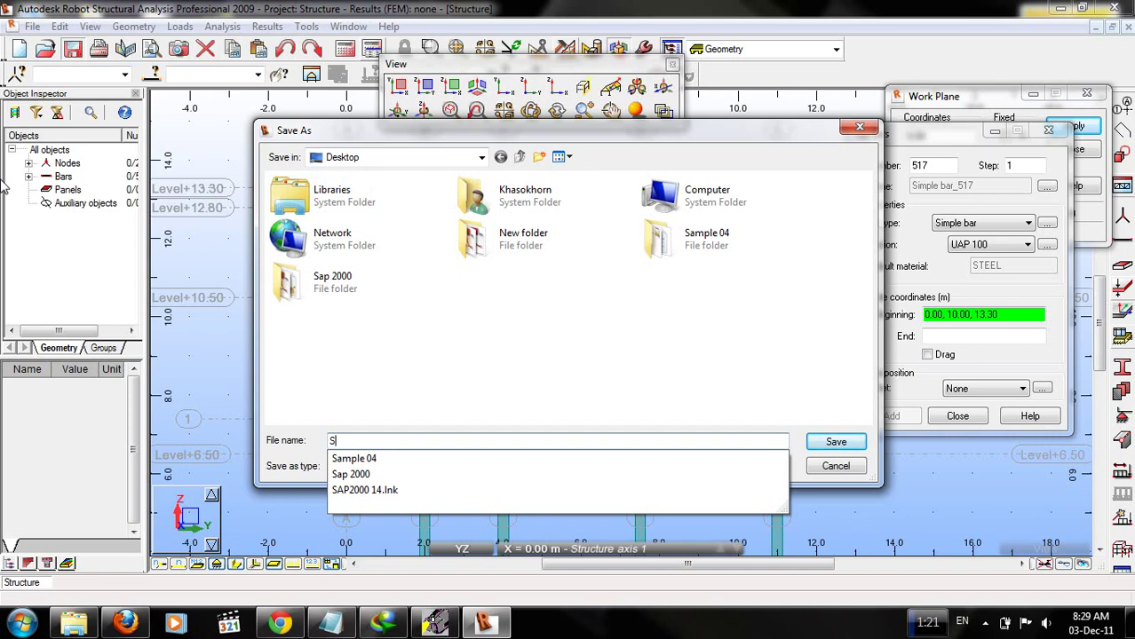
key(BackSpace)
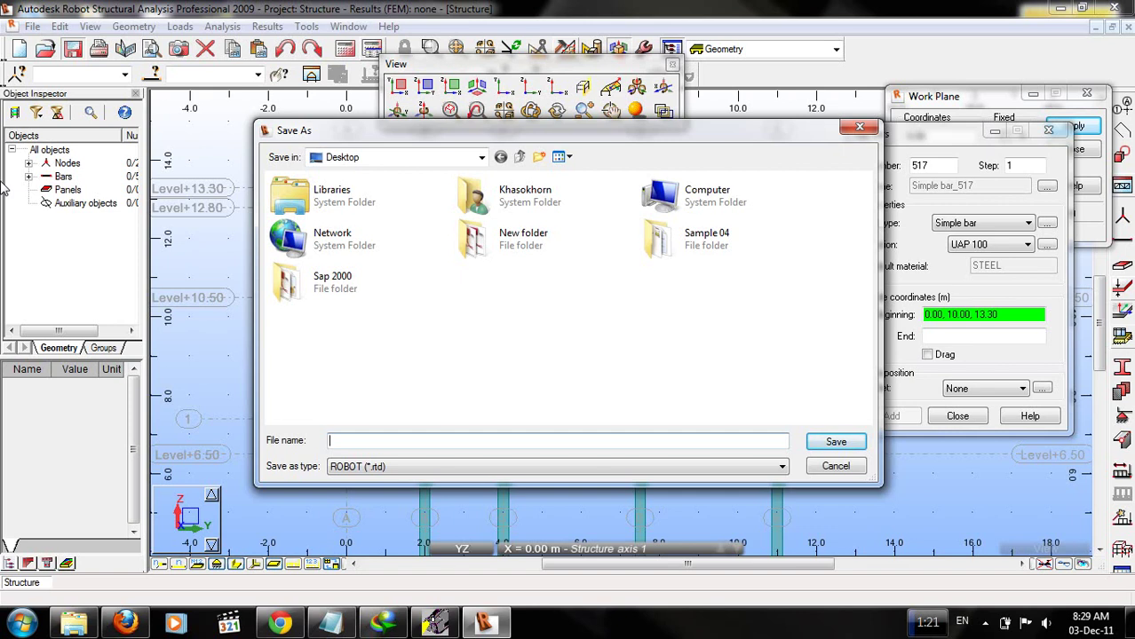
text(School)
click(826, 447)
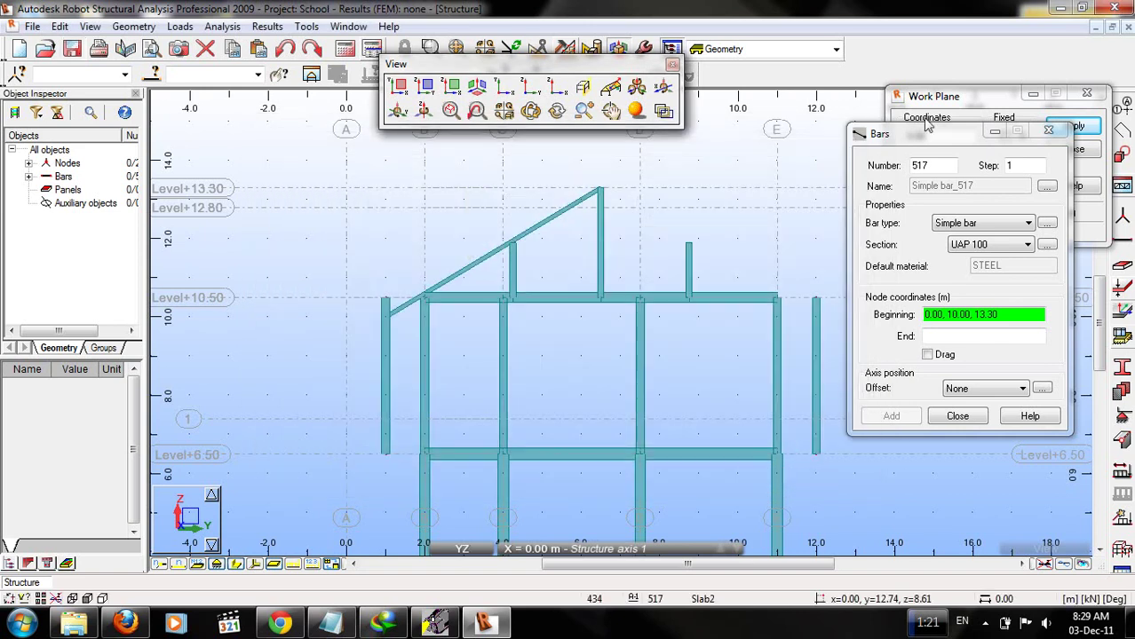
click(1116, 9)
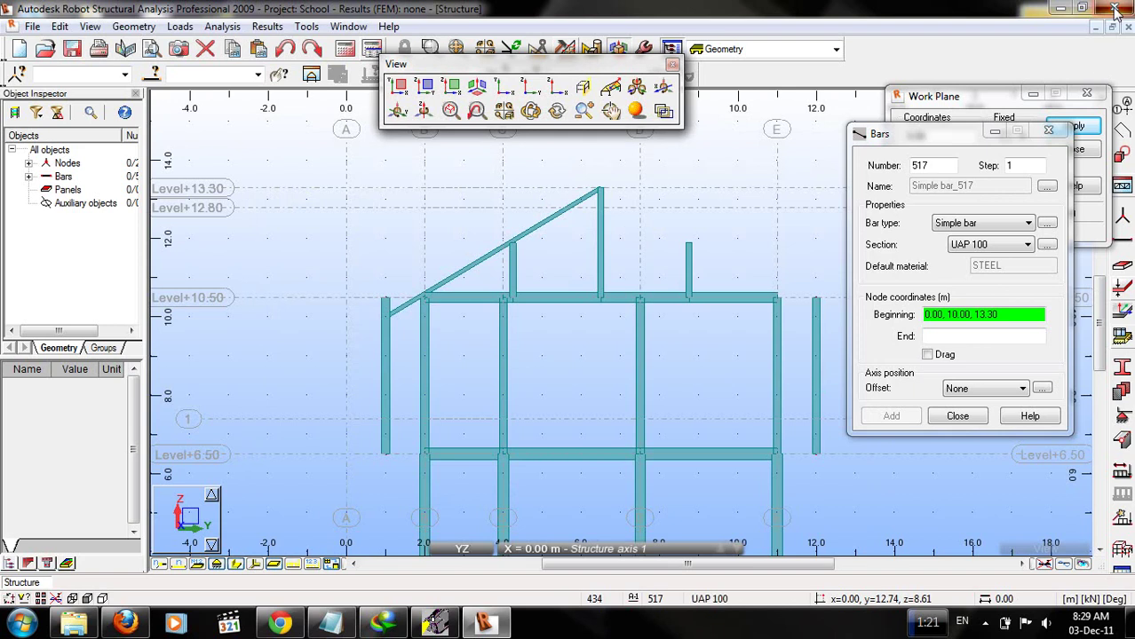
click(382, 627)
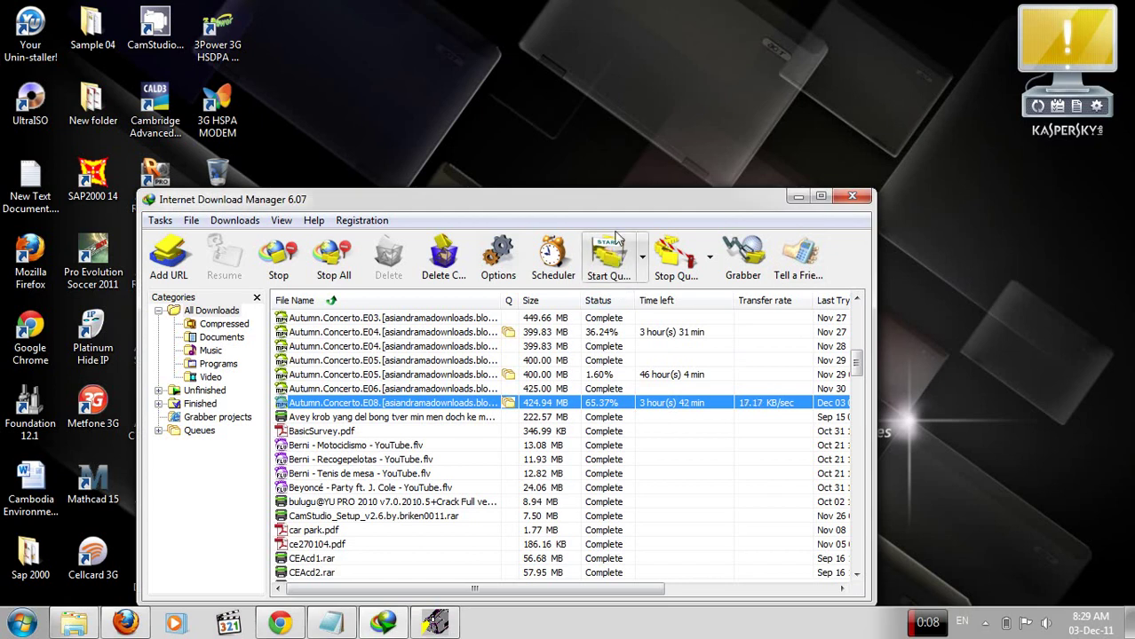
drag(592, 208, 573, 111)
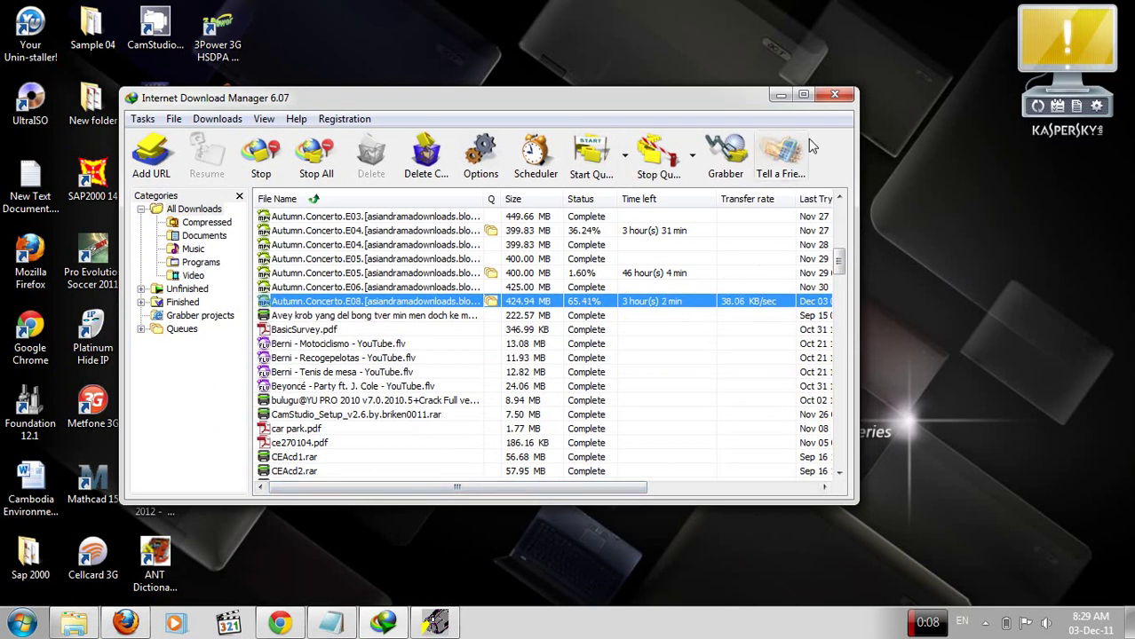
click(834, 96)
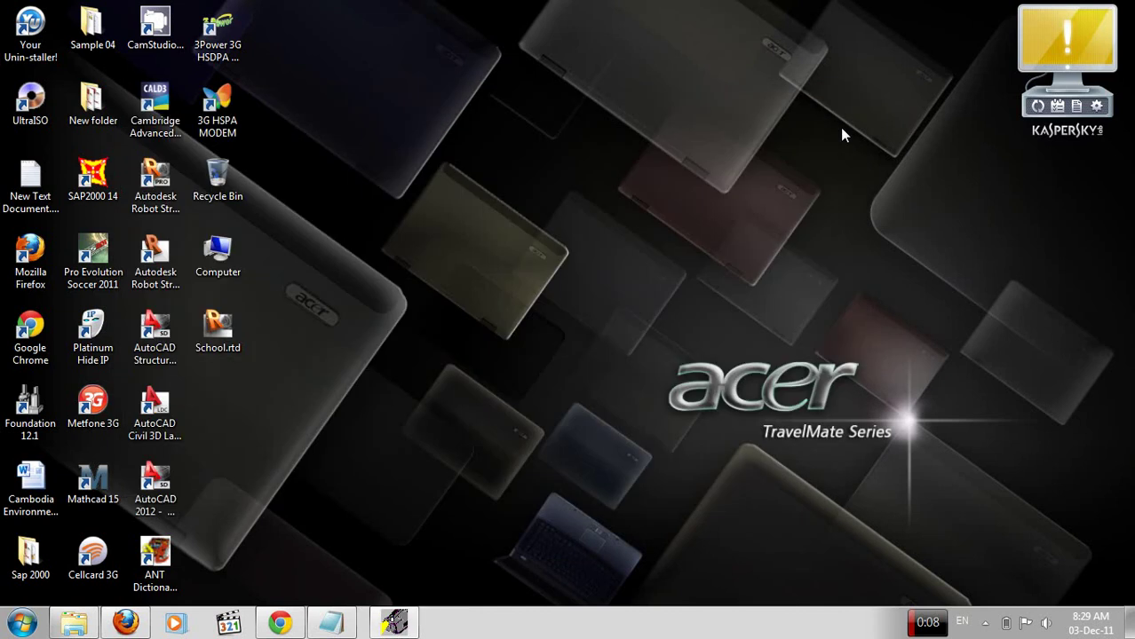
click(386, 626)
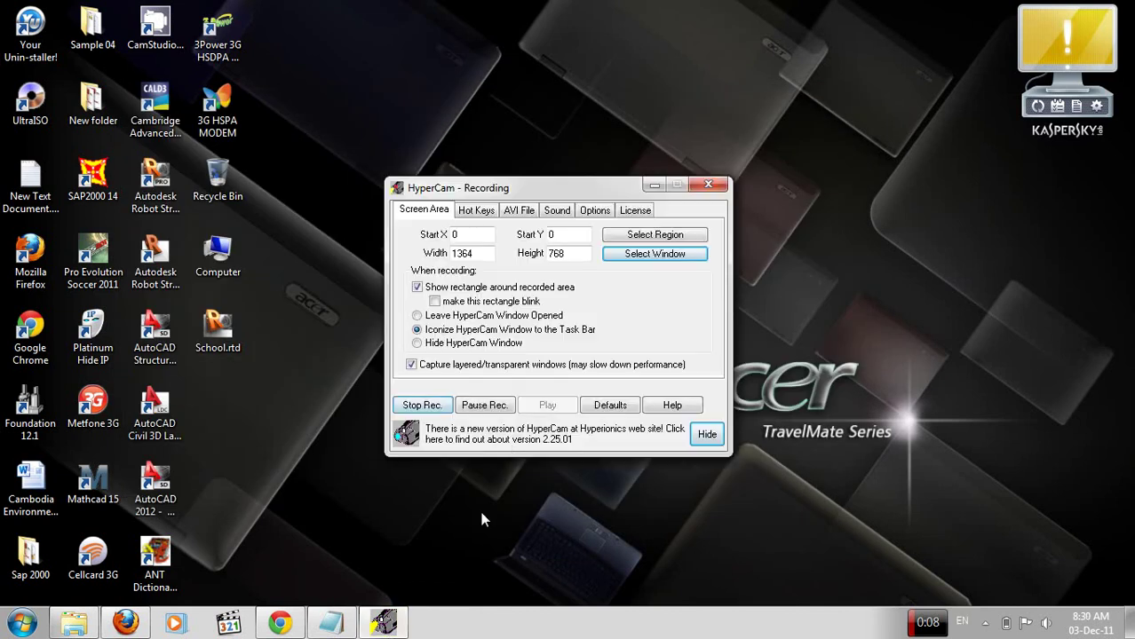